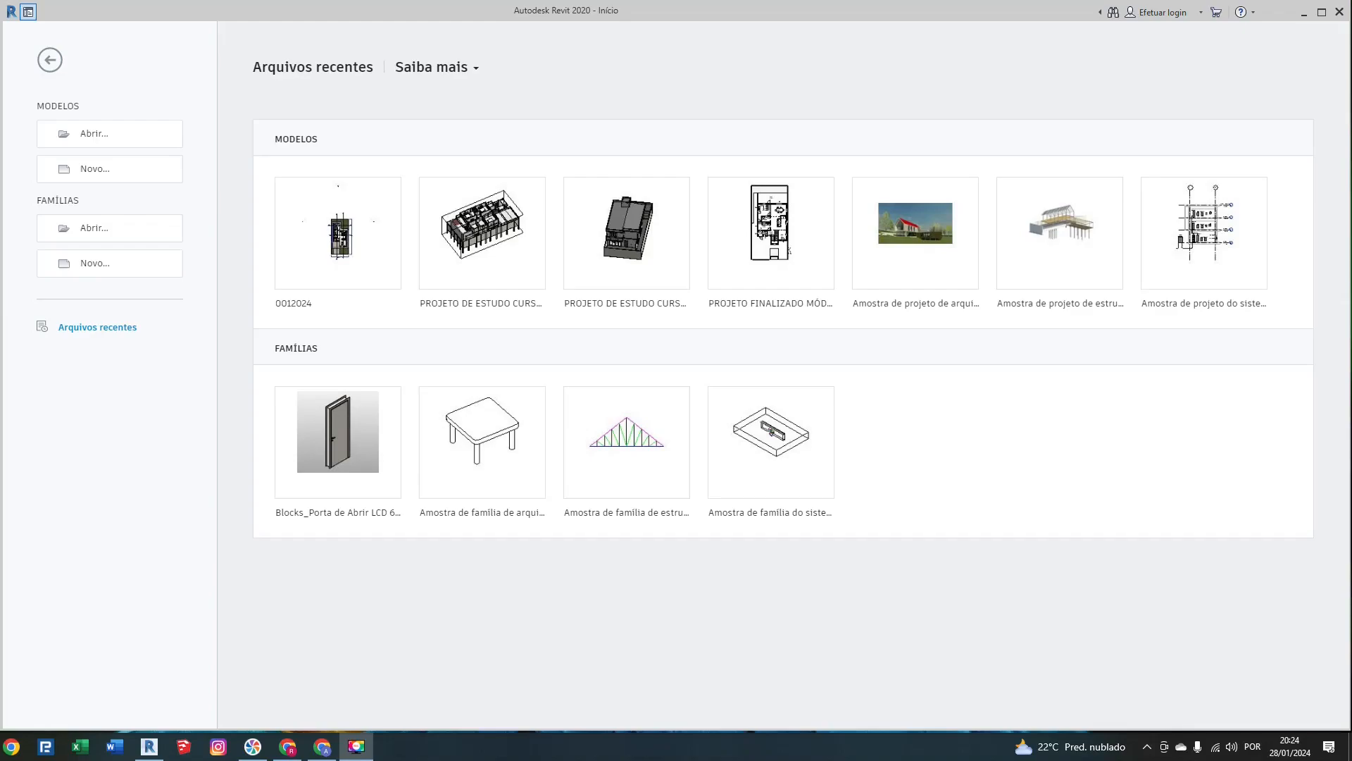
# Step: Open the recent project 0012024
pyautogui.moveTo(153, 745)
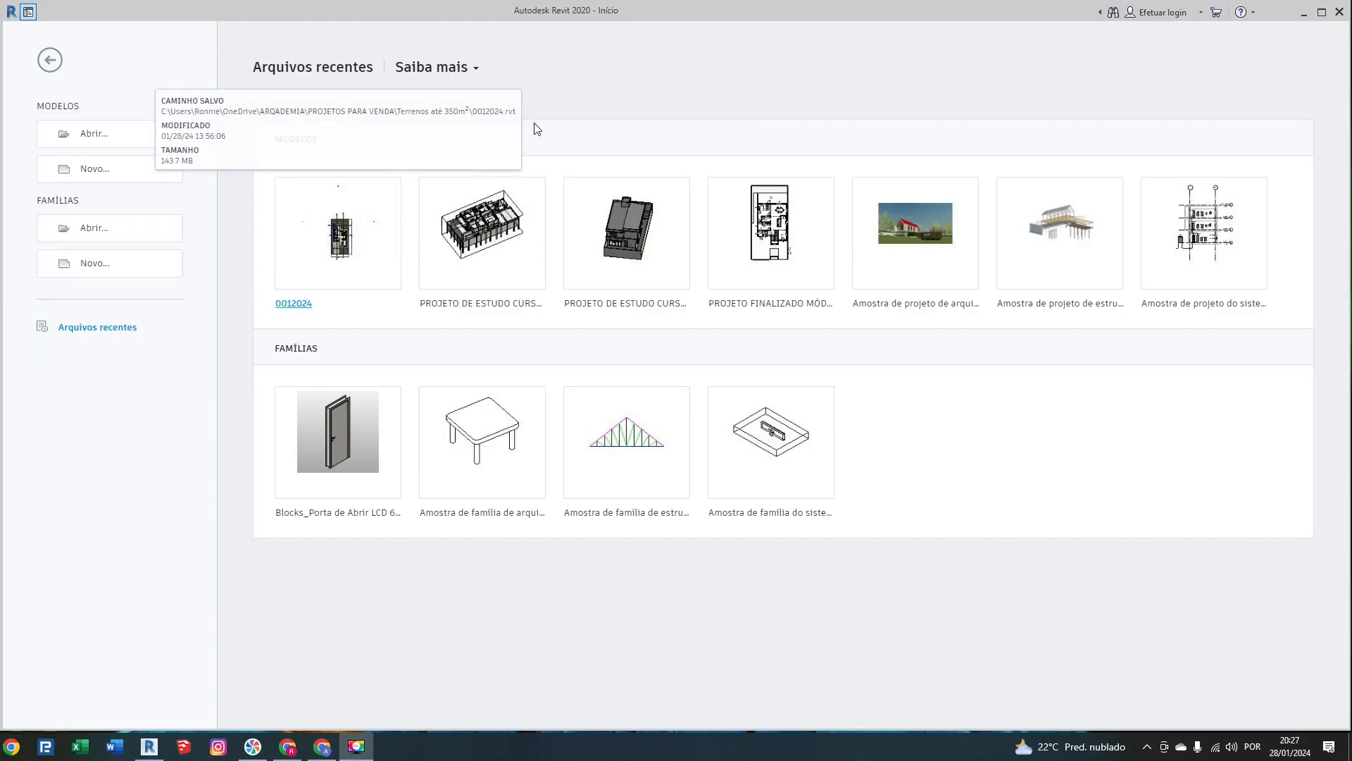
pyautogui.click(366, 226)
pyautogui.click(368, 231)
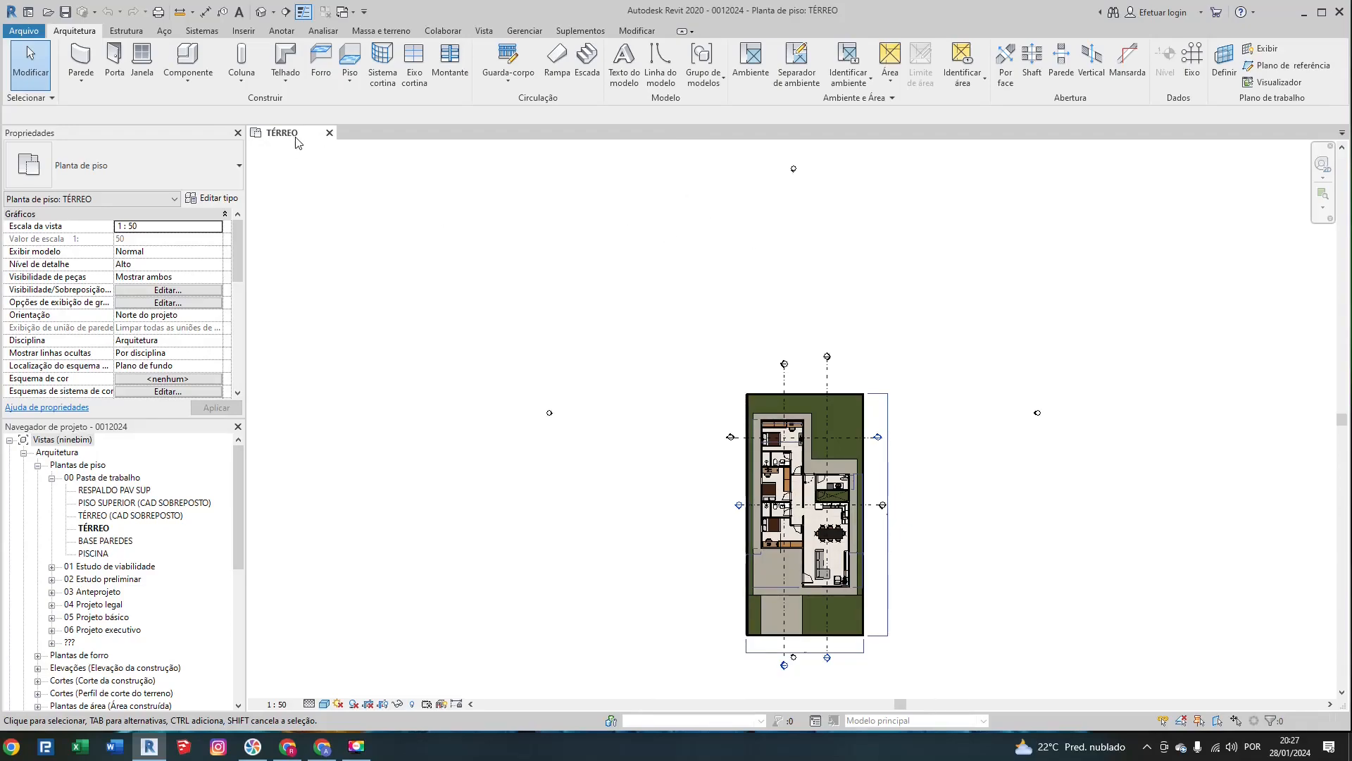
pyautogui.scroll(2, 697, 352)
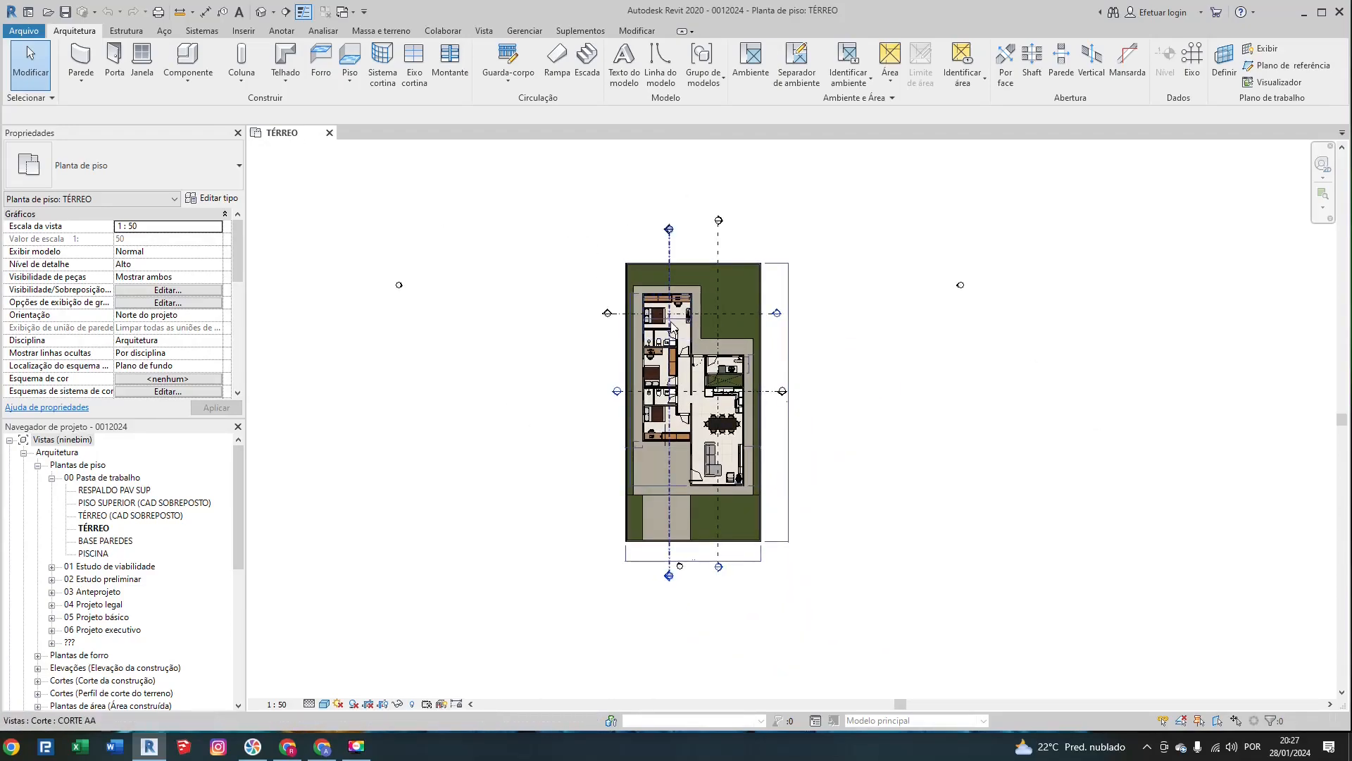
pyautogui.scroll(1, 671, 326)
pyautogui.moveTo(670, 326); pyautogui.dragTo(606, 247, button='middle')
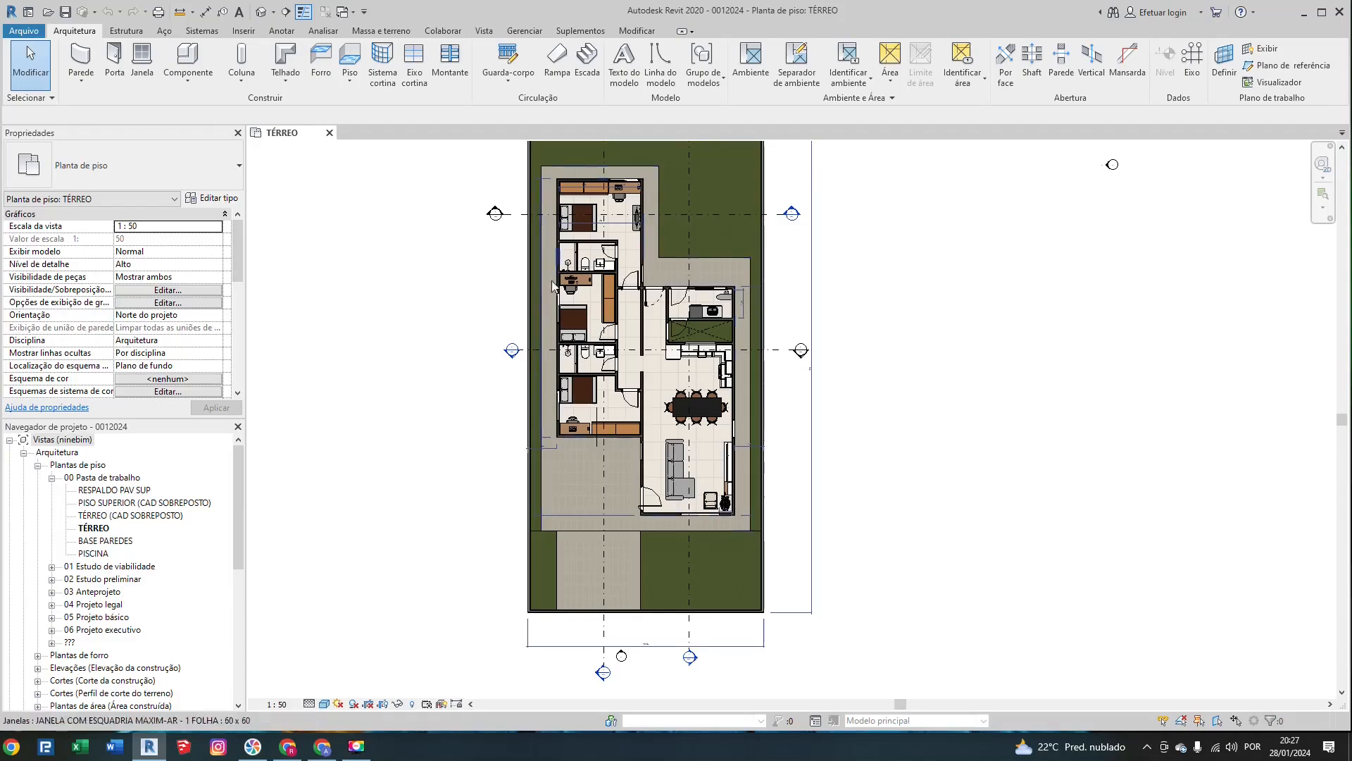
pyautogui.scroll(-1, 544, 286)
pyautogui.moveTo(542, 285); pyautogui.dragTo(528, 326, button='middle')
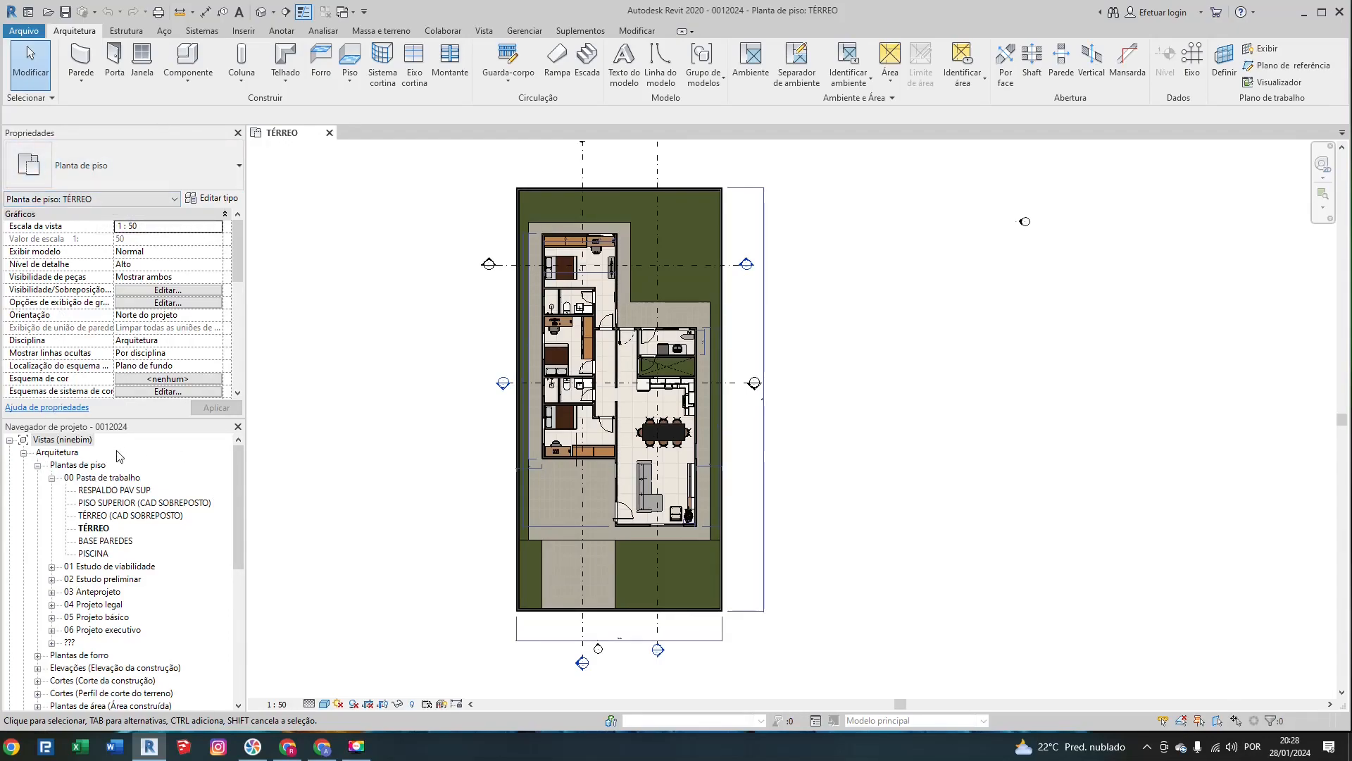
# Step: Dock the Project Browser along the right side of the drawing area and return it beneath the Properties palette
pyautogui.moveTo(130, 427)
pyautogui.mouseDown()
pyautogui.moveTo(549, 303)
pyautogui.moveTo(870, 292)
pyautogui.moveTo(1291, 243)
pyautogui.moveTo(1347, 136)
pyautogui.moveTo(1351, 155)
pyautogui.moveTo(1227, 169)
pyautogui.moveTo(1351, 168)
pyautogui.moveTo(1310, 134)
pyautogui.moveTo(1289, 137)
pyautogui.moveTo(1299, 176)
pyautogui.moveTo(1342, 209)
pyautogui.moveTo(1334, 170)
pyautogui.moveTo(1337, 204)
pyautogui.moveTo(1348, 192)
pyautogui.mouseUp()
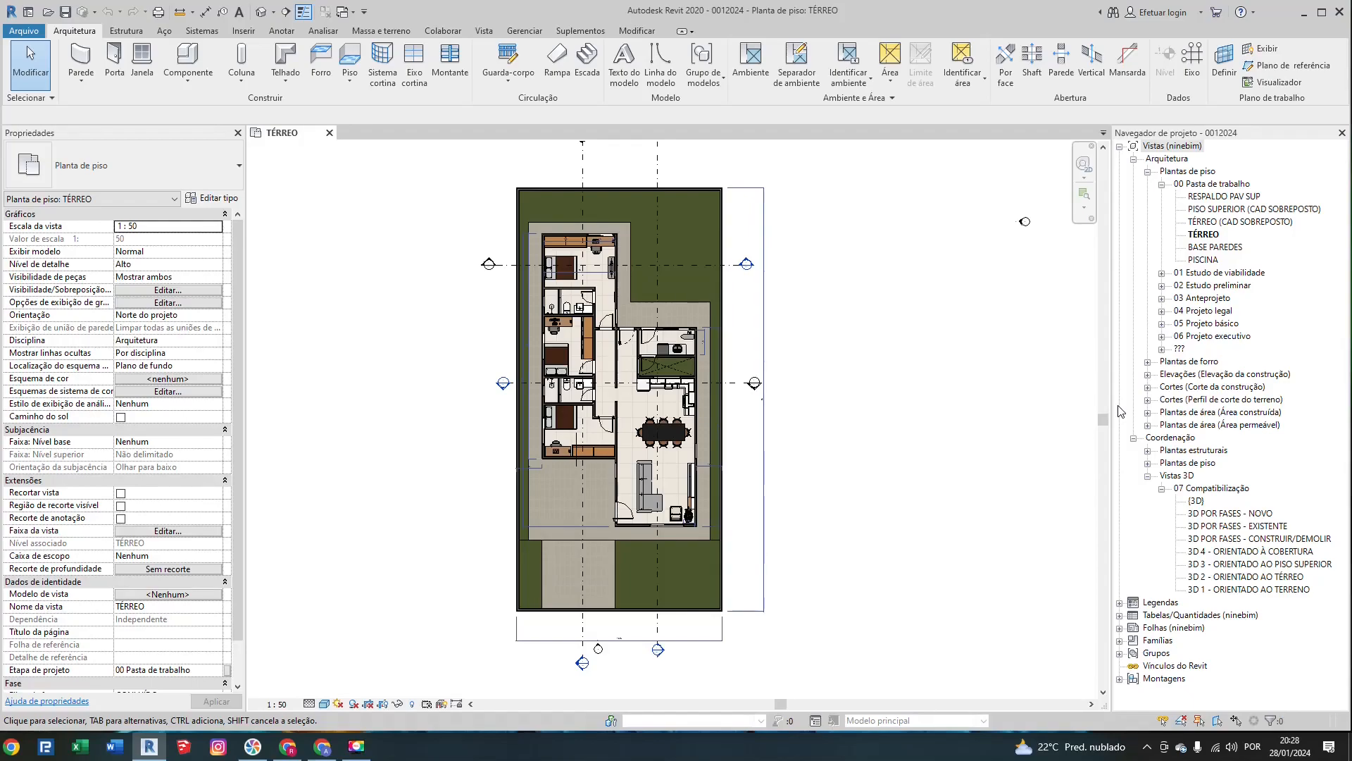
pyautogui.click(168, 251)
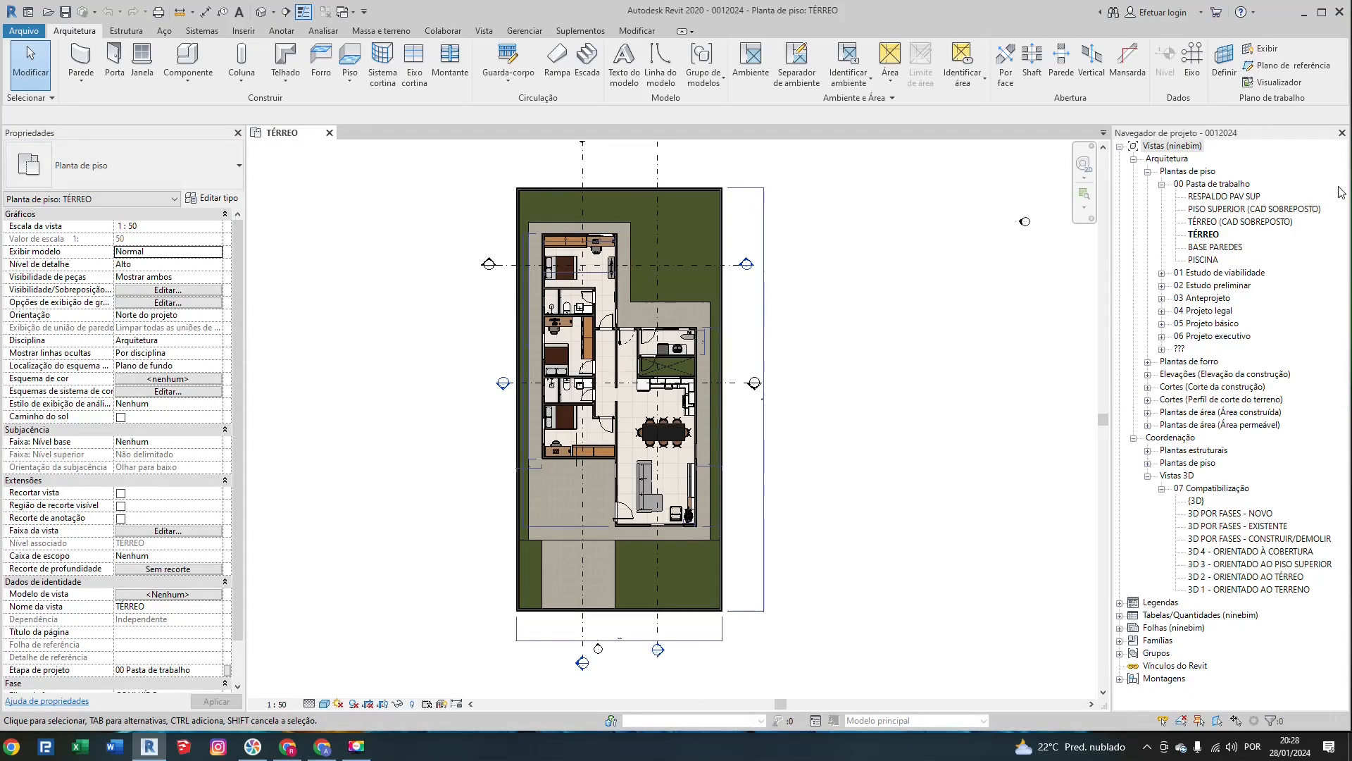
pyautogui.moveTo(1198, 133); pyautogui.dragTo(68, 672)
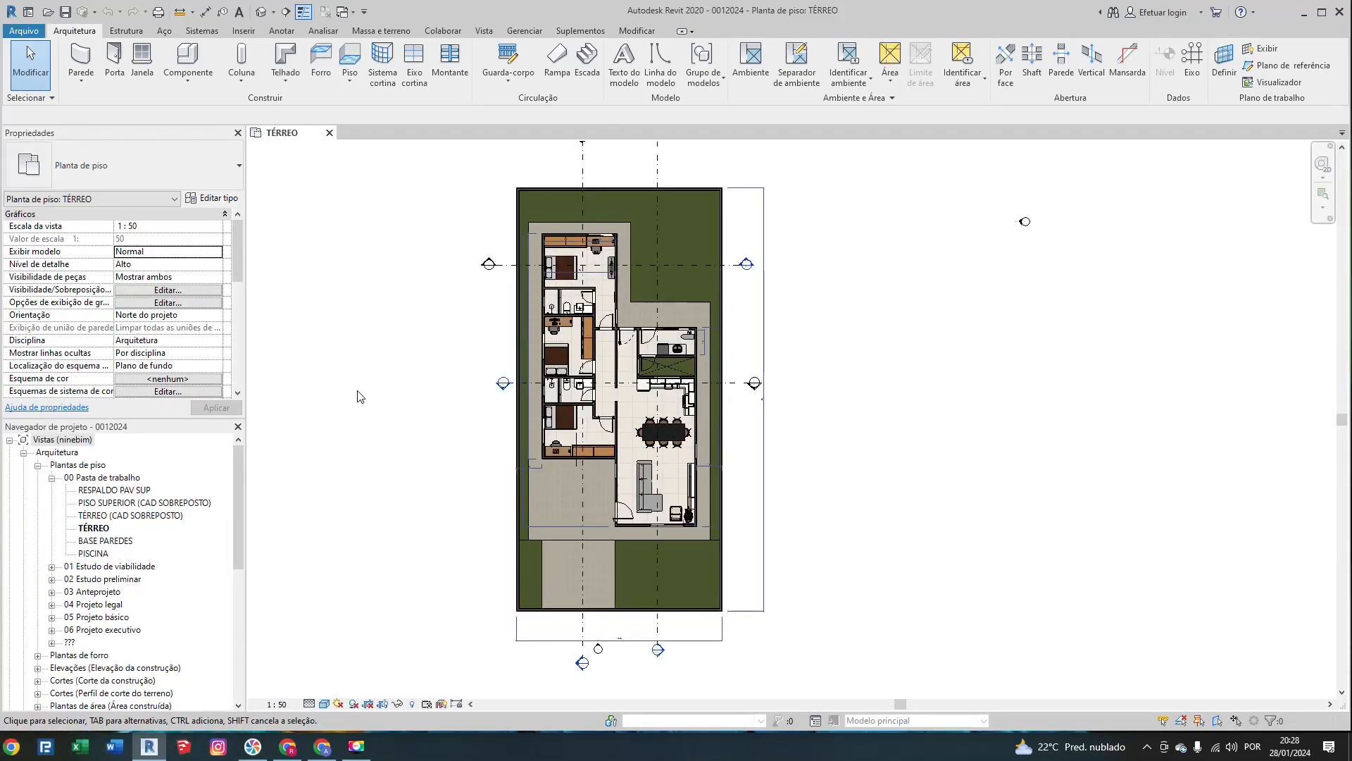
# Step: Close and redisplay the Project Browser, and dock it along the right side of the drawing area
pyautogui.click(237, 426)
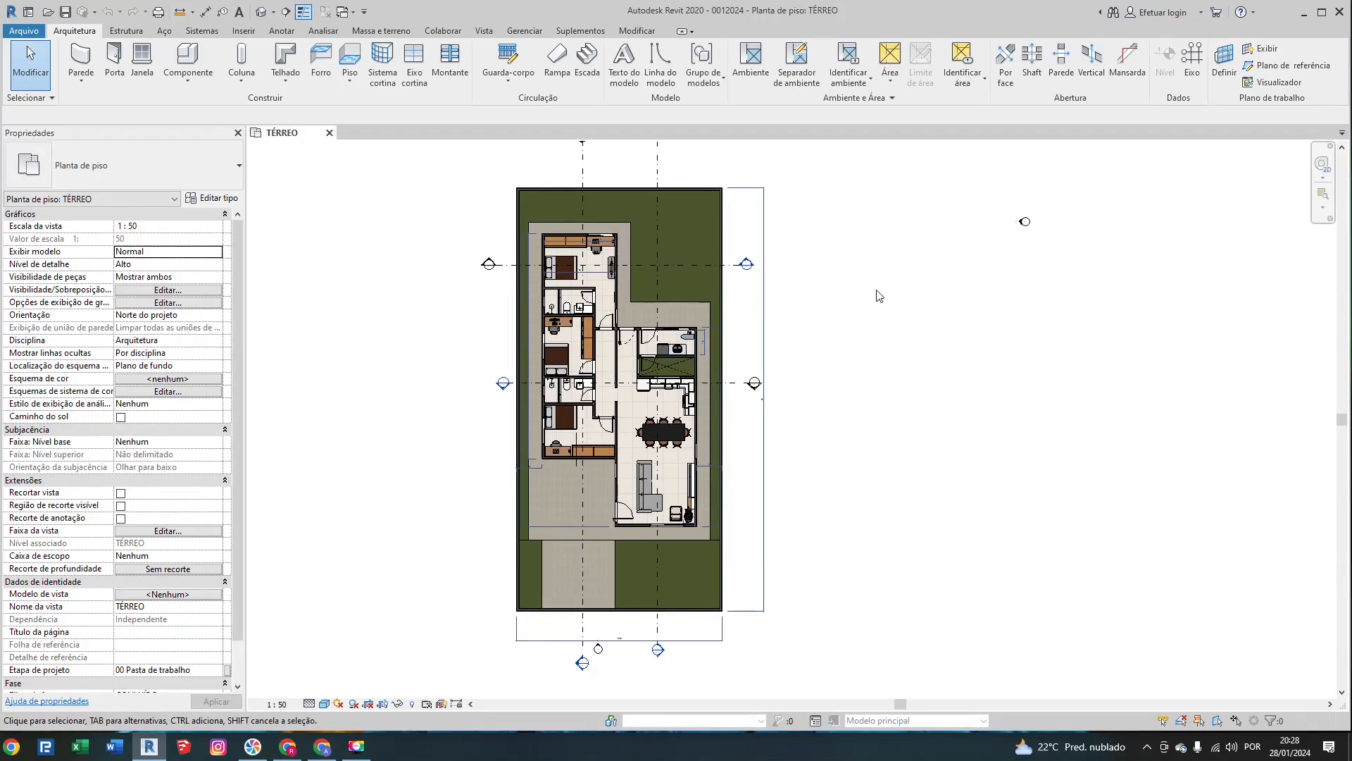
pyautogui.click(485, 31)
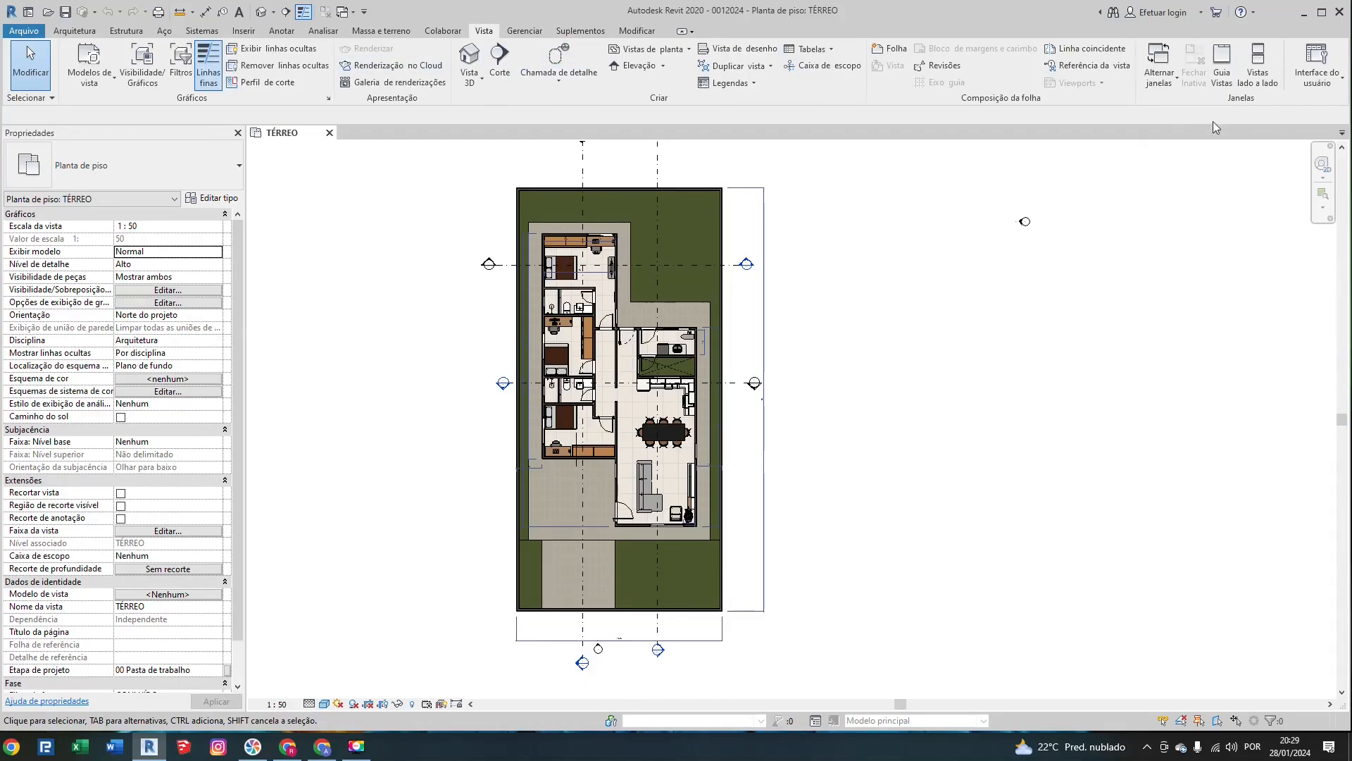
pyautogui.click(1299, 84)
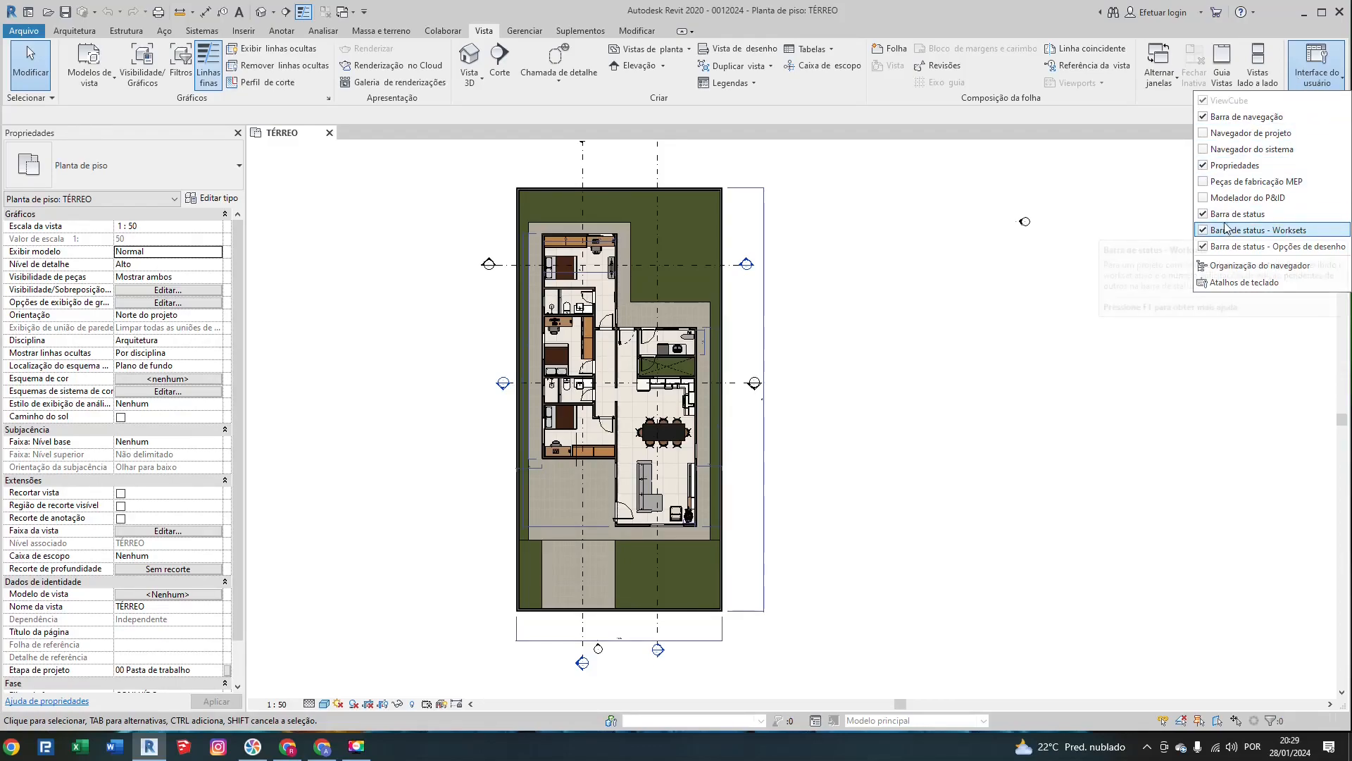
pyautogui.click(1218, 133)
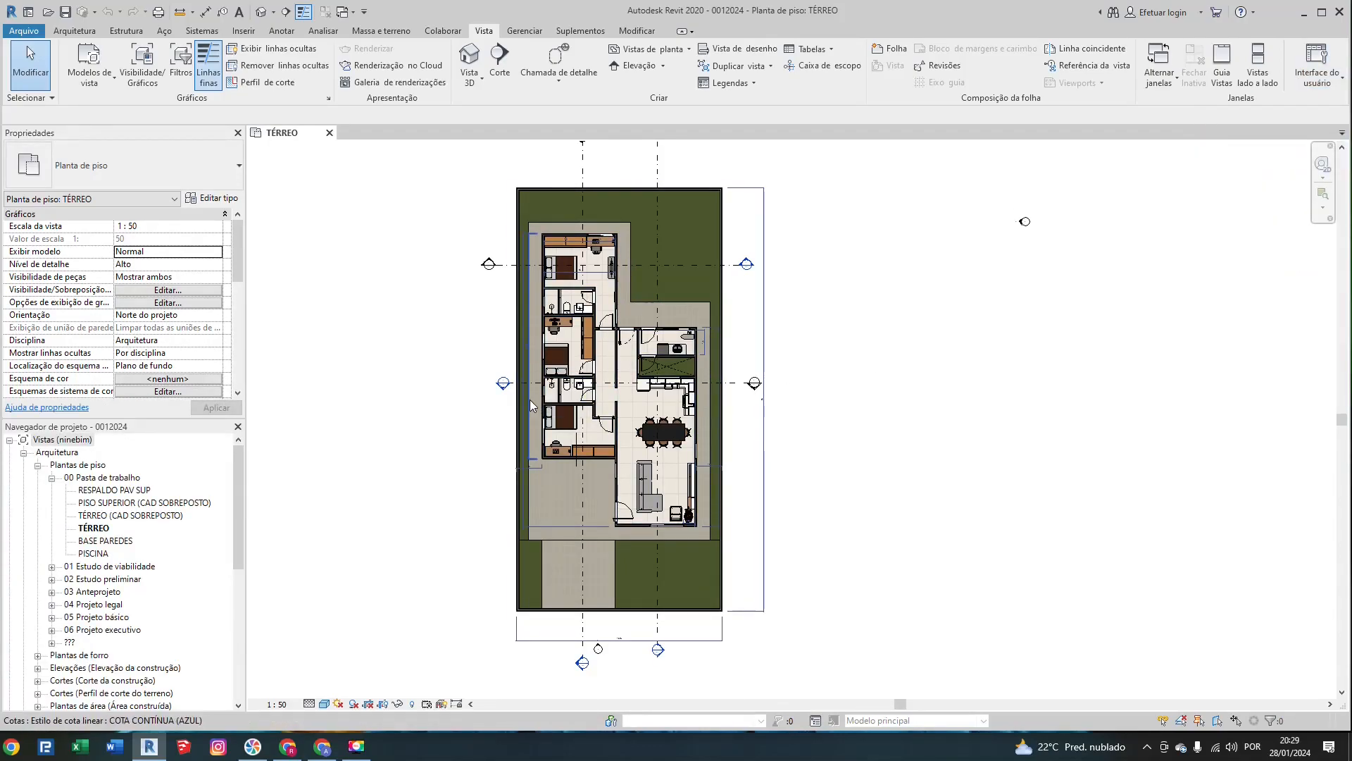
pyautogui.moveTo(49, 428); pyautogui.dragTo(1342, 214)
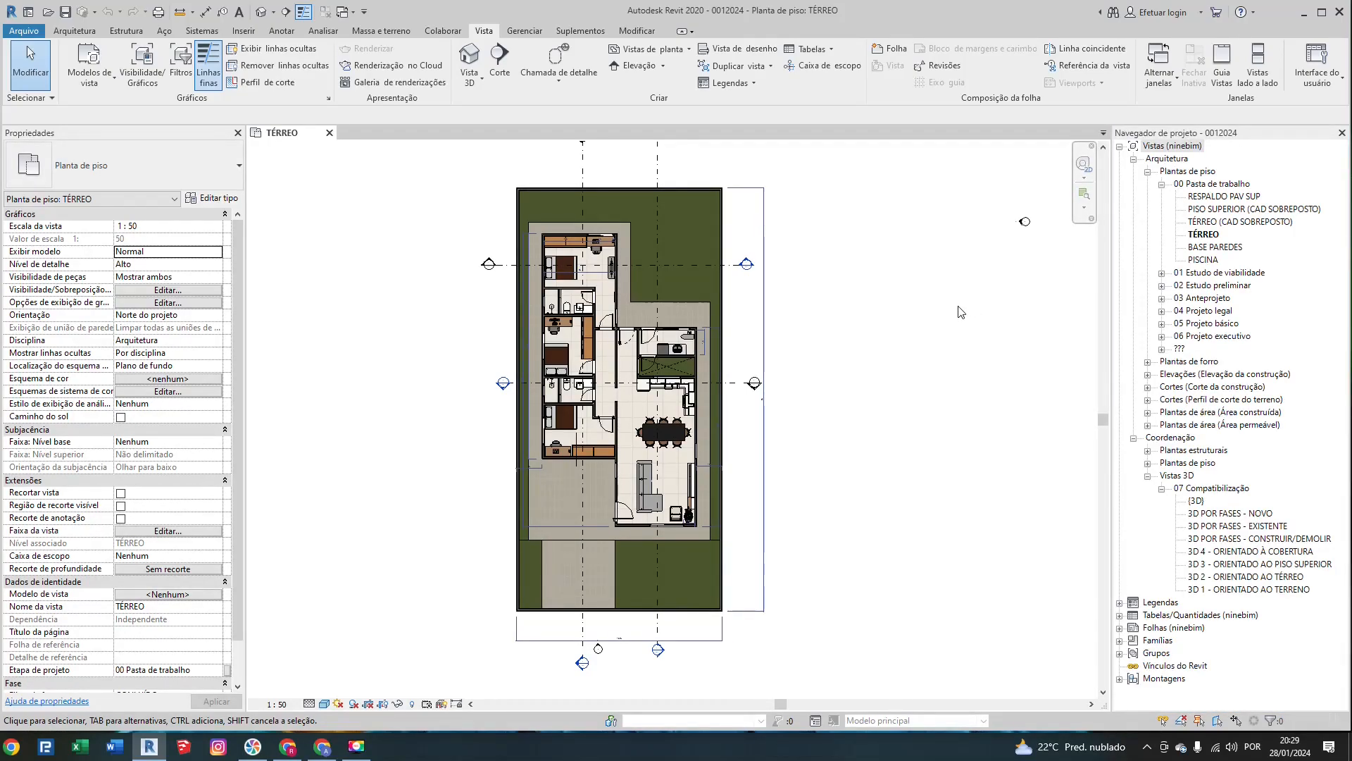
# Step: Close the Properties palette and display it again through the user interface options
pyautogui.click(238, 132)
pyautogui.click(1314, 79)
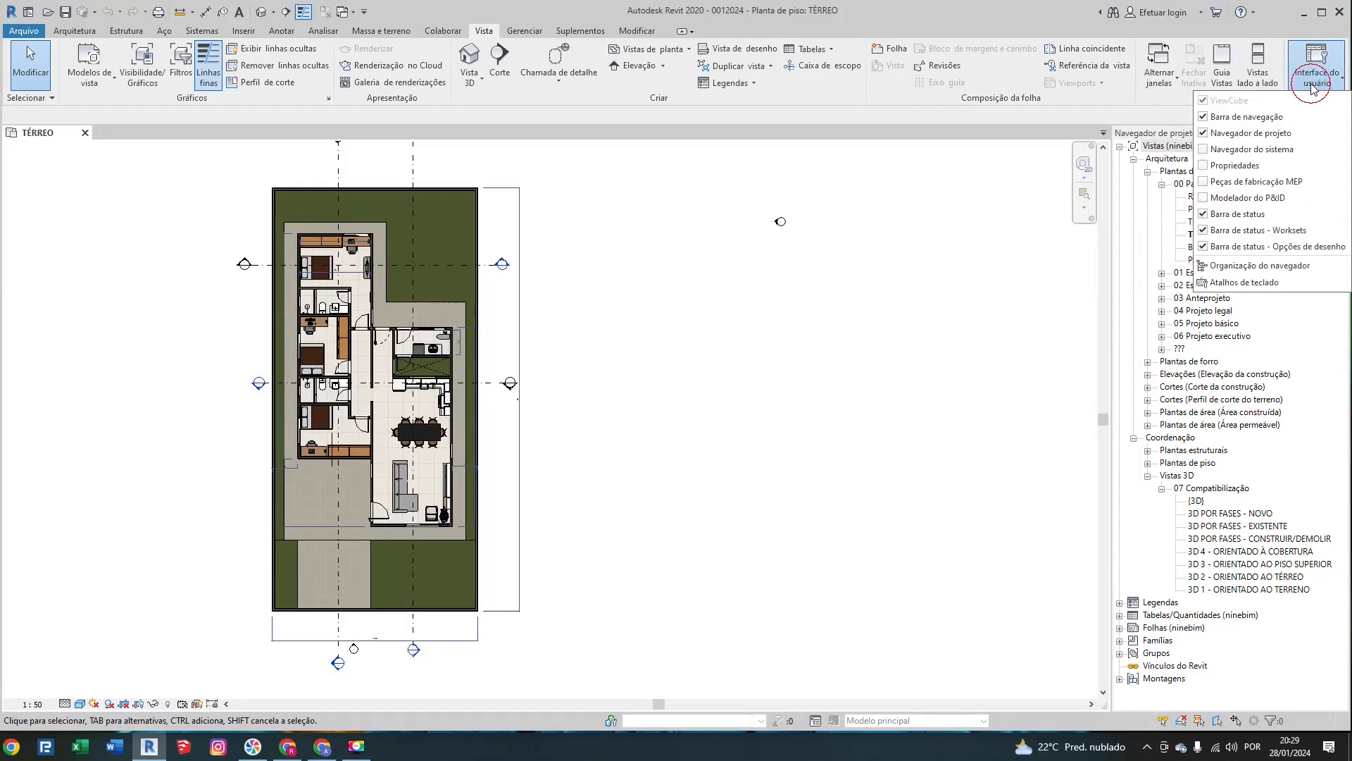
pyautogui.click(1314, 83)
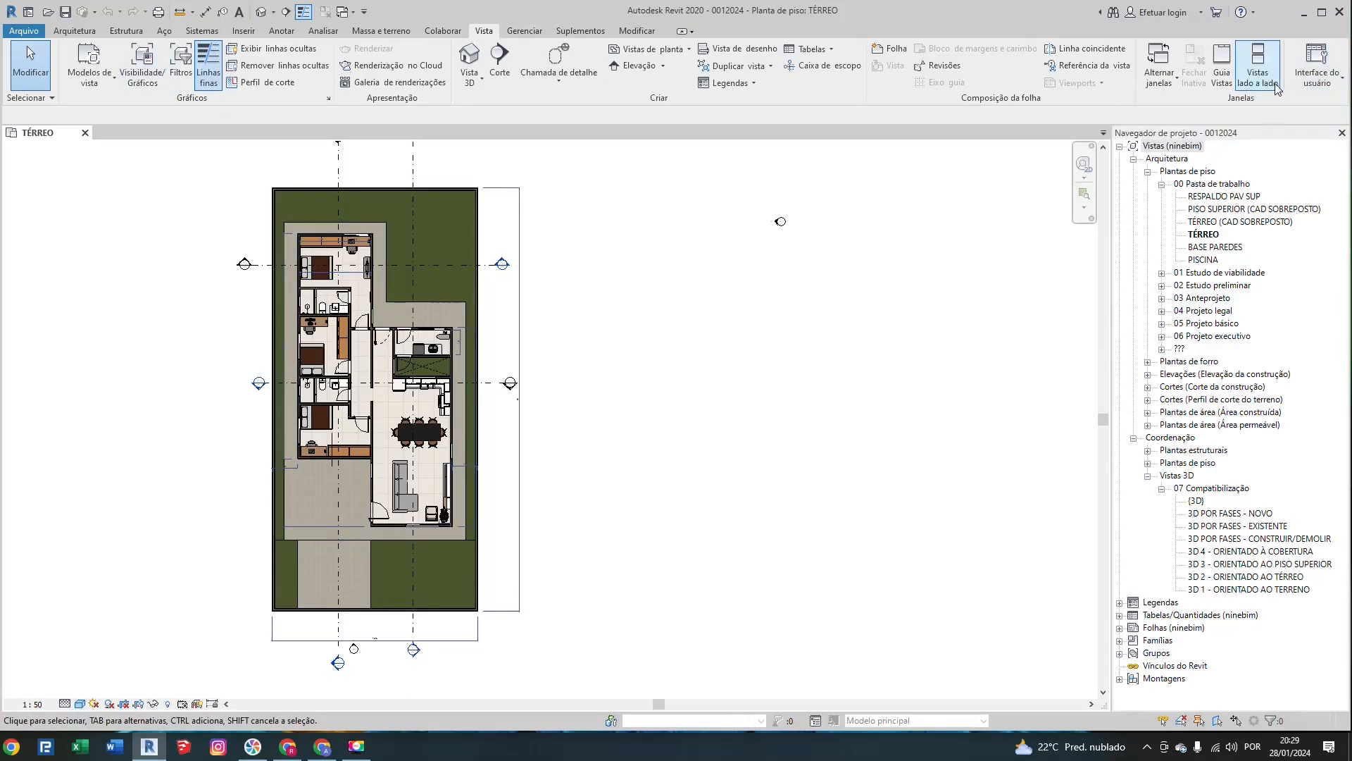
pyautogui.click(1314, 80)
pyautogui.click(1206, 165)
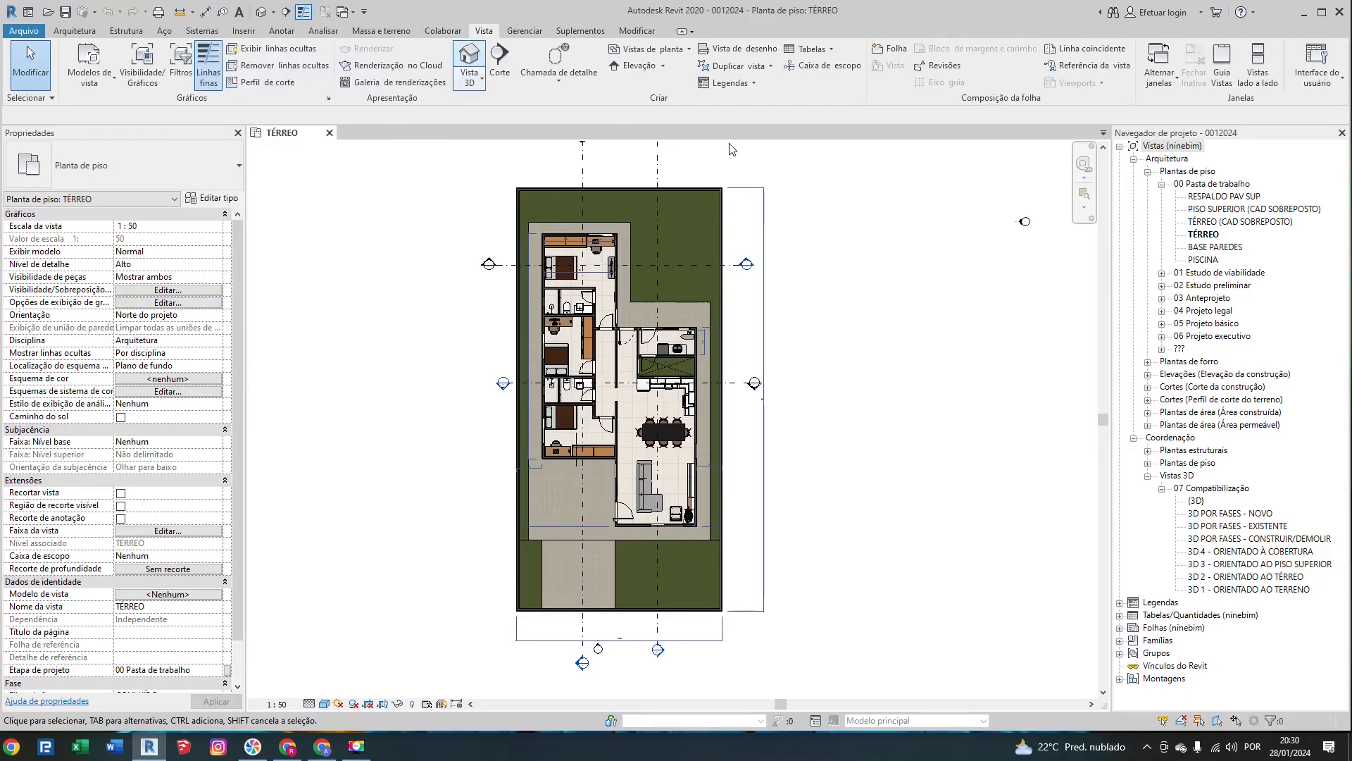
# Step: Measure the overall width of the bedroom at the plan's upper end between its outer wall faces
pyautogui.scroll(3, 475, 277)
pyautogui.scroll(6, 359, 303)
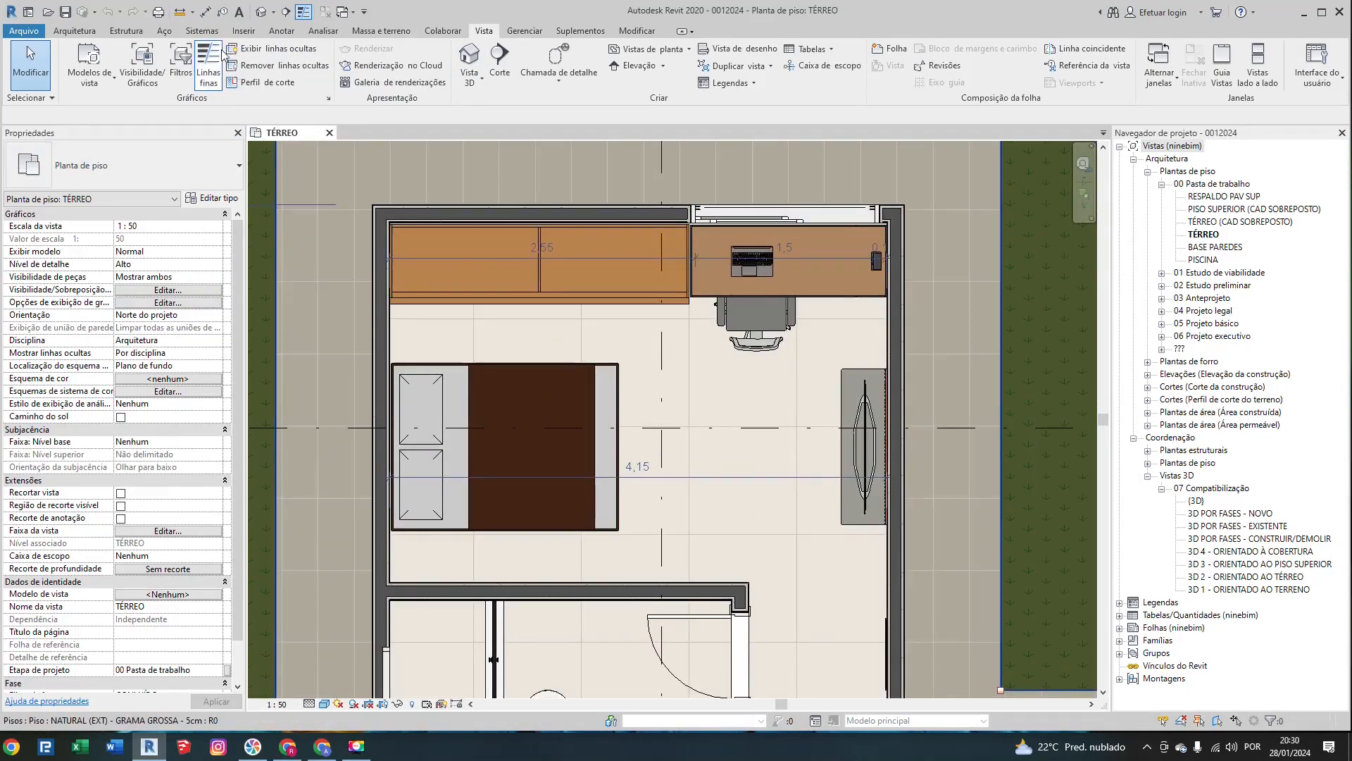
pyautogui.click(179, 11)
pyautogui.click(373, 288)
pyautogui.click(903, 285)
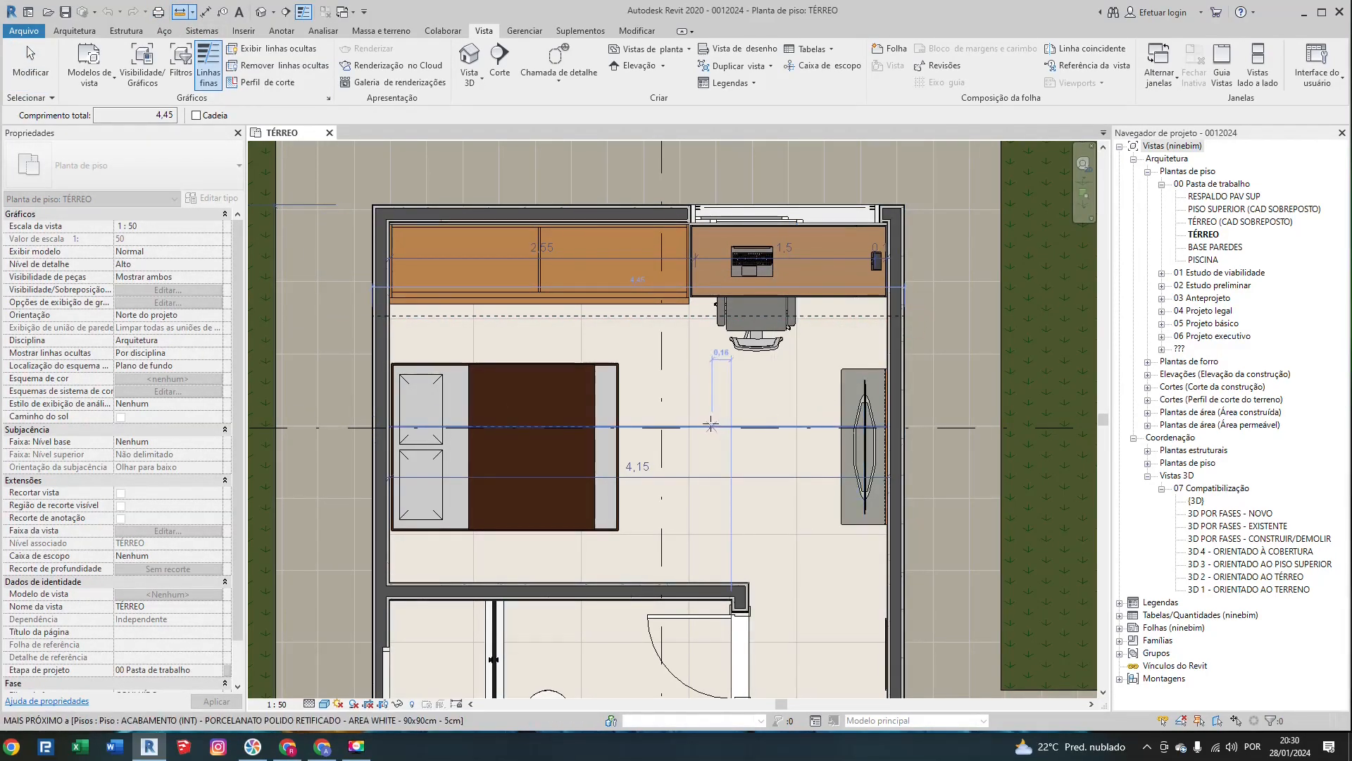
pyautogui.scroll(-1, 463, 355)
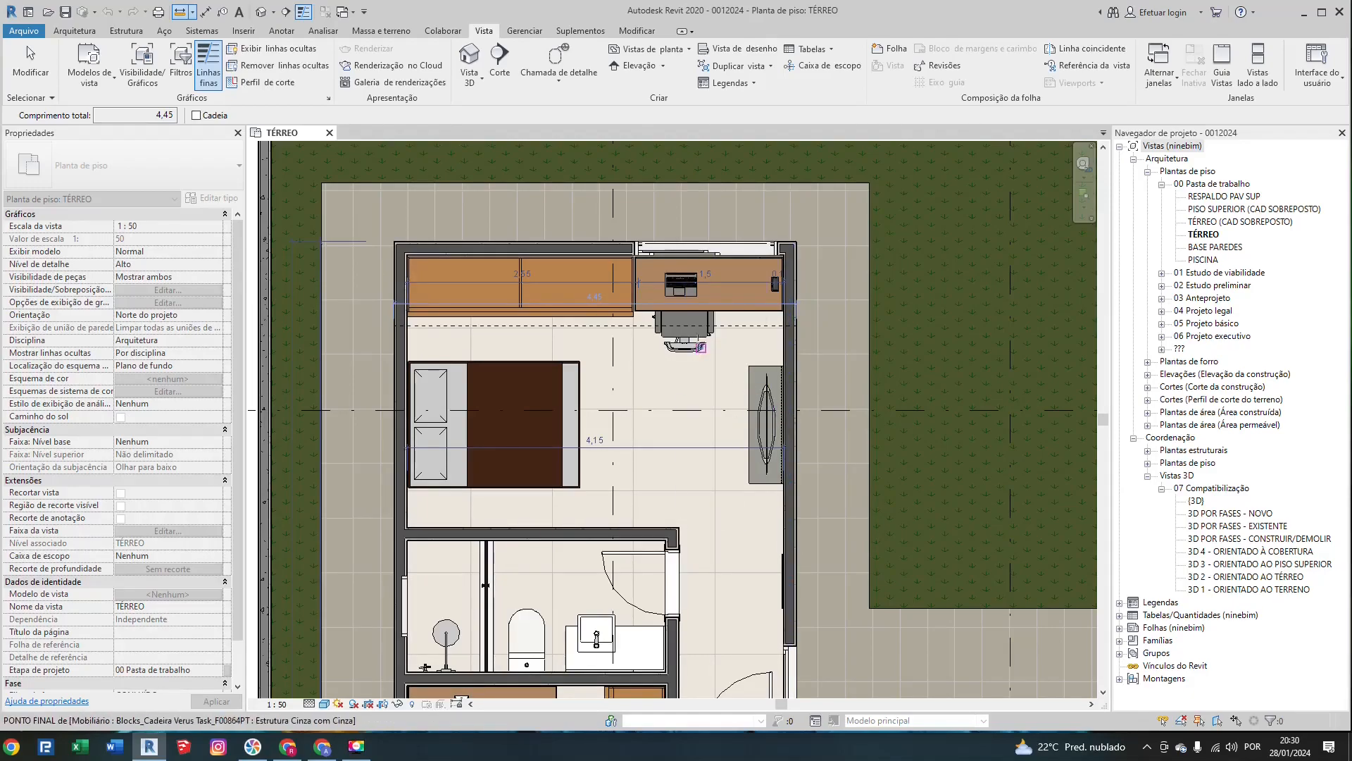
pyautogui.press('Escape')
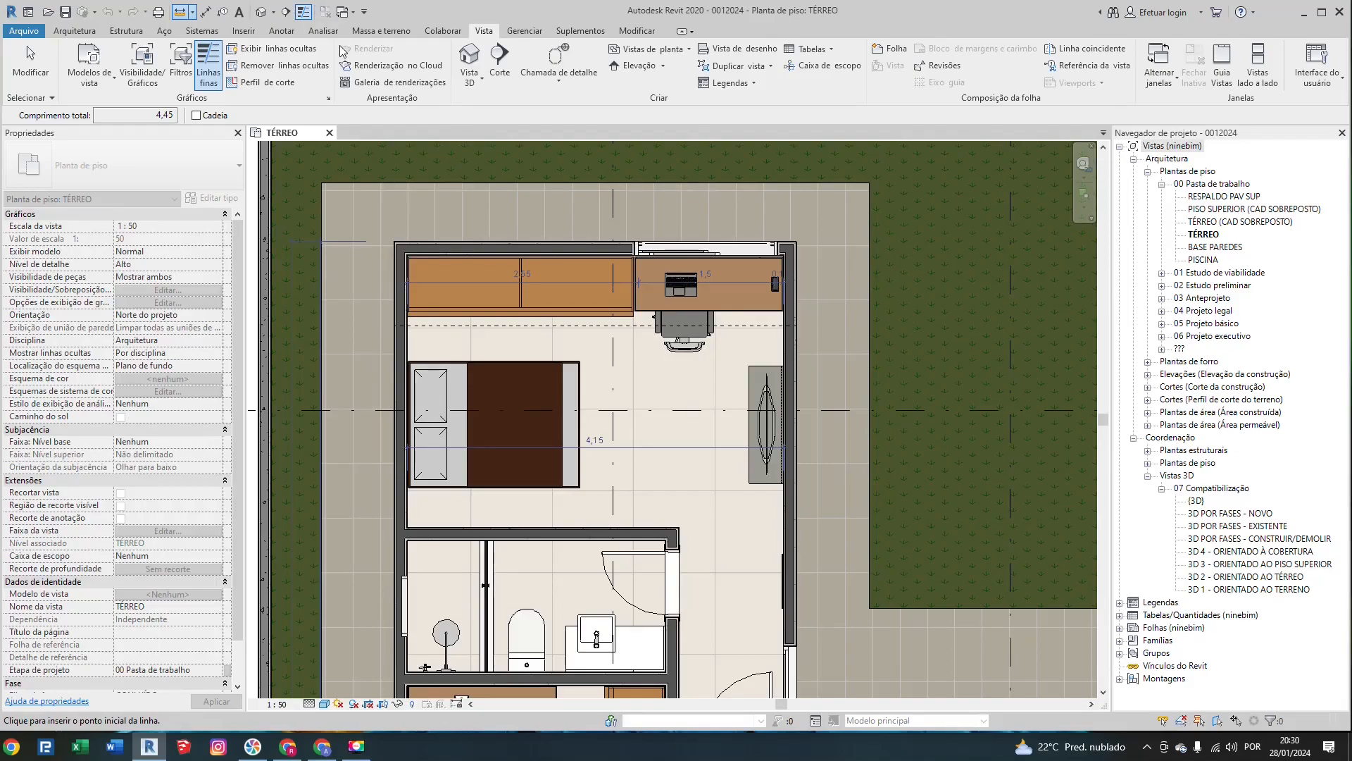
# Step: Turn off Thin Lines and examine the line weights of the upper bedroom's side walls and window corner
pyautogui.click(303, 11)
pyautogui.scroll(5, 389, 291)
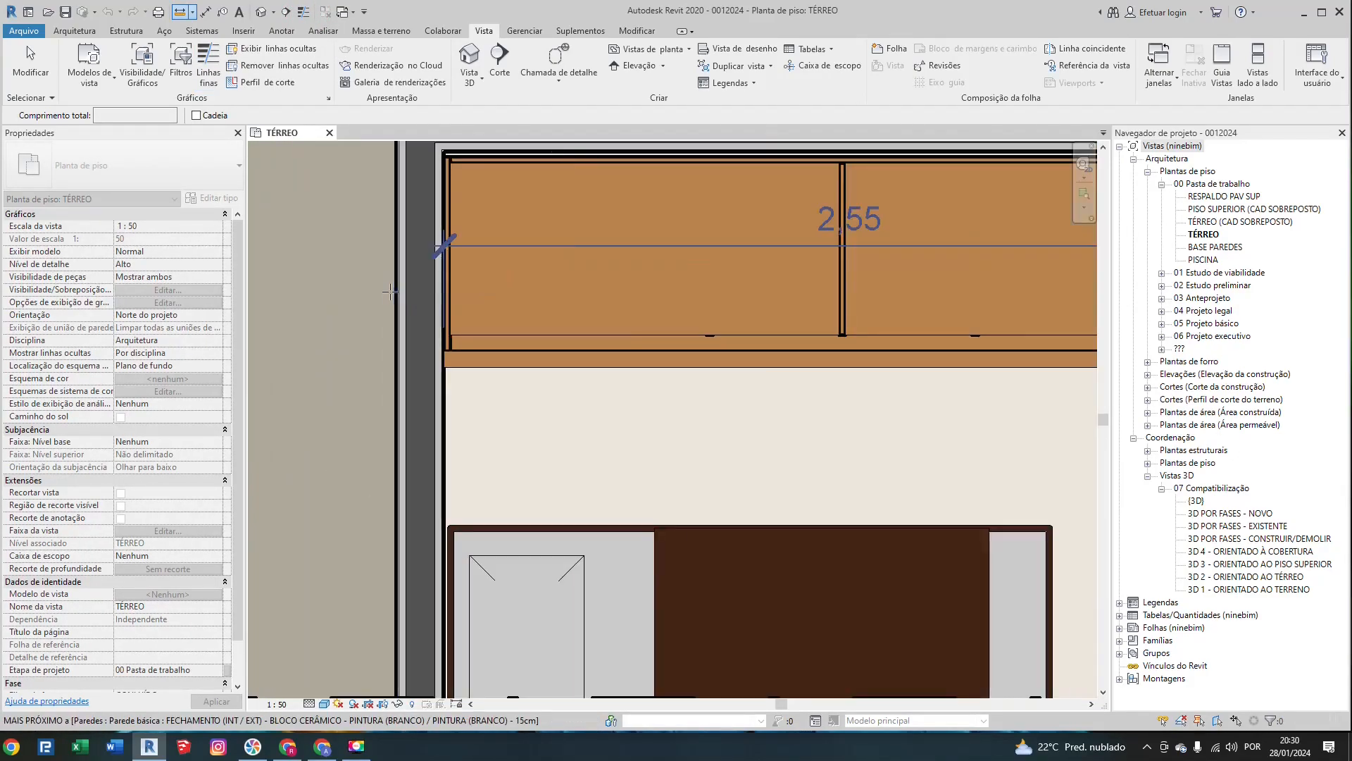
pyautogui.scroll(4, 389, 291)
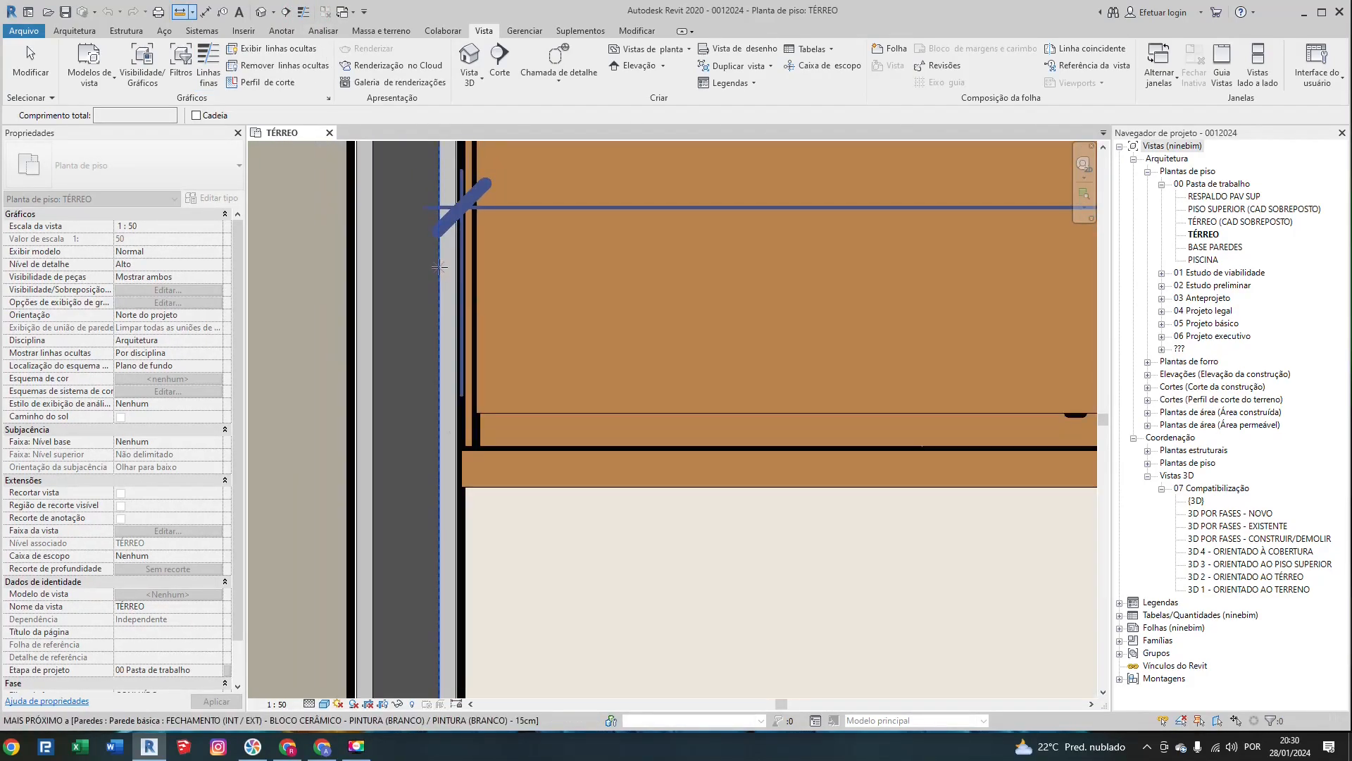
pyautogui.scroll(-5, 439, 266)
pyautogui.scroll(5, 807, 220)
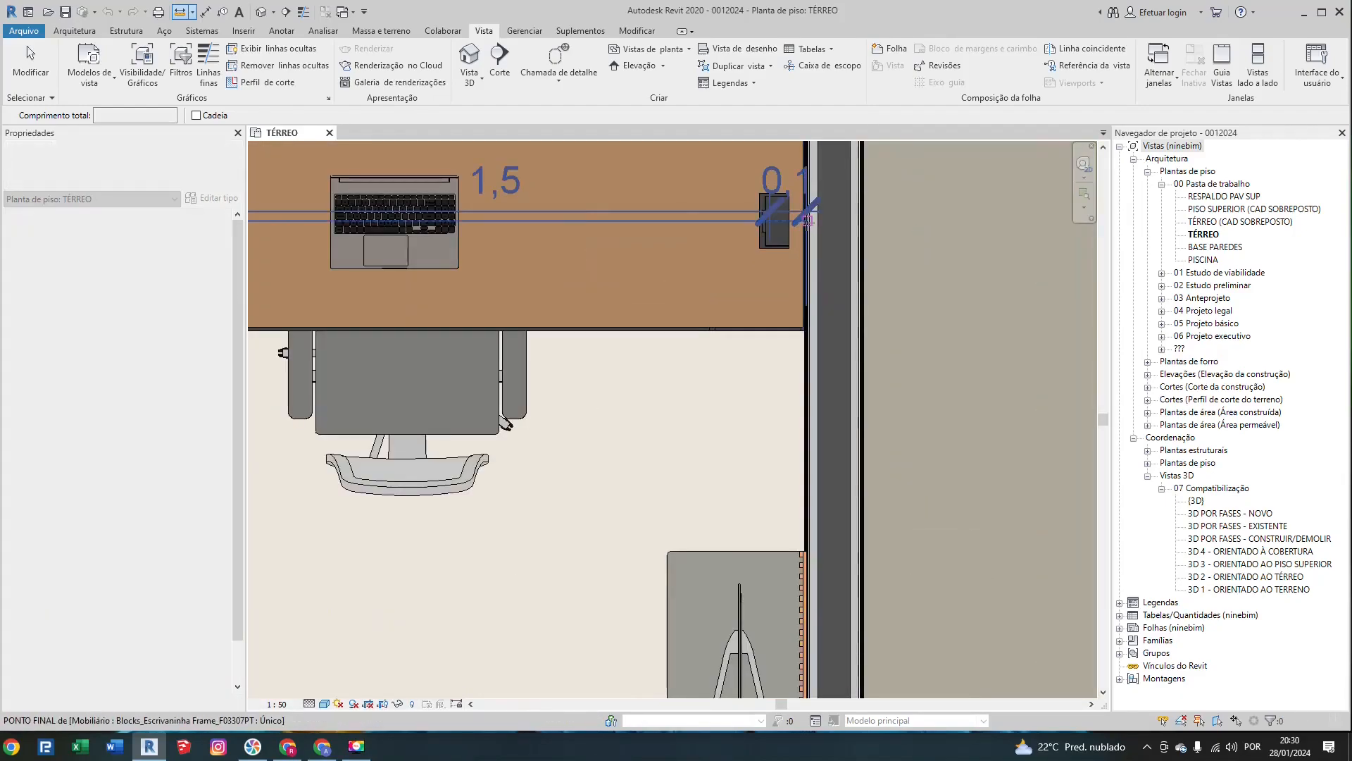
pyautogui.scroll(2, 808, 221)
pyautogui.moveTo(809, 276); pyautogui.dragTo(755, 446, button='middle')
pyautogui.scroll(2, 769, 227)
pyautogui.moveTo(741, 293); pyautogui.dragTo(649, 569, button='middle')
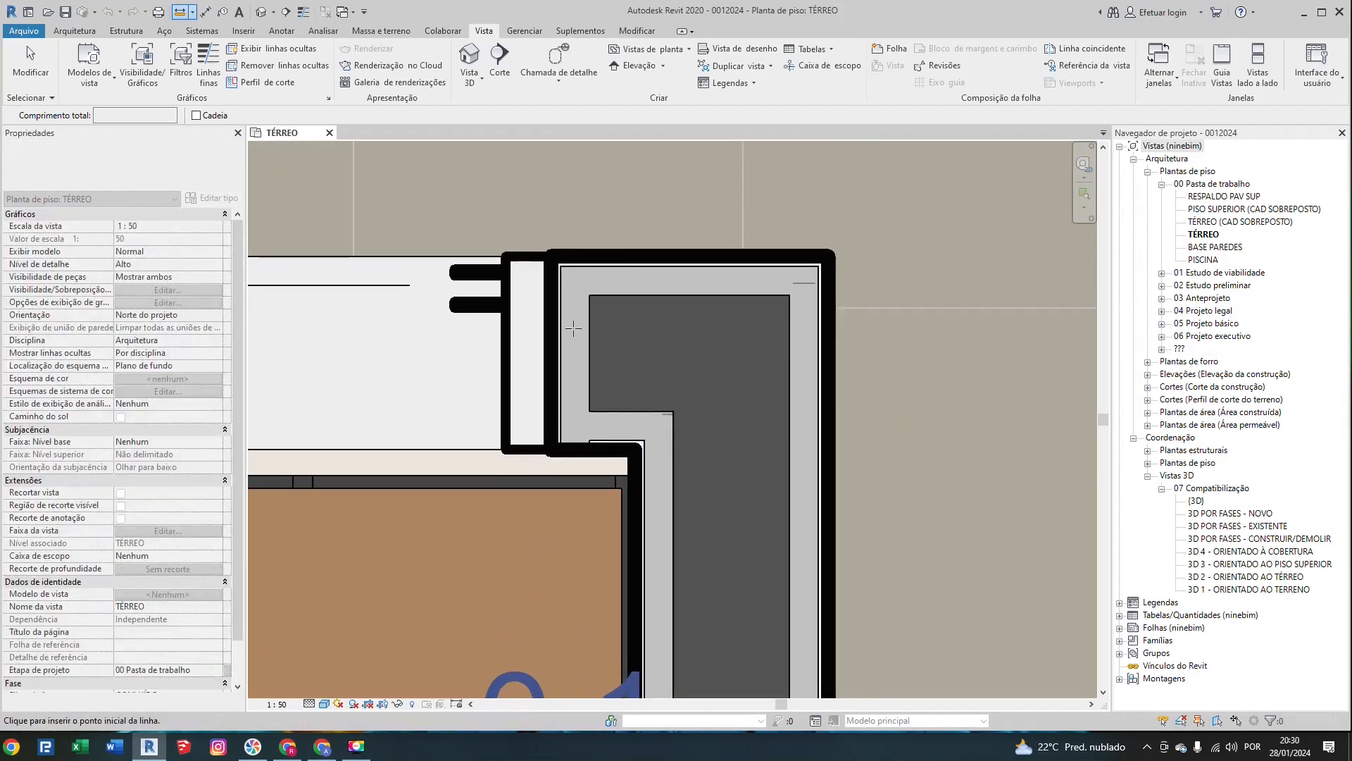
# Step: Examine the line weights at the door frames and along the wall between the bedroom and the bathroom
pyautogui.scroll(-3, 543, 256)
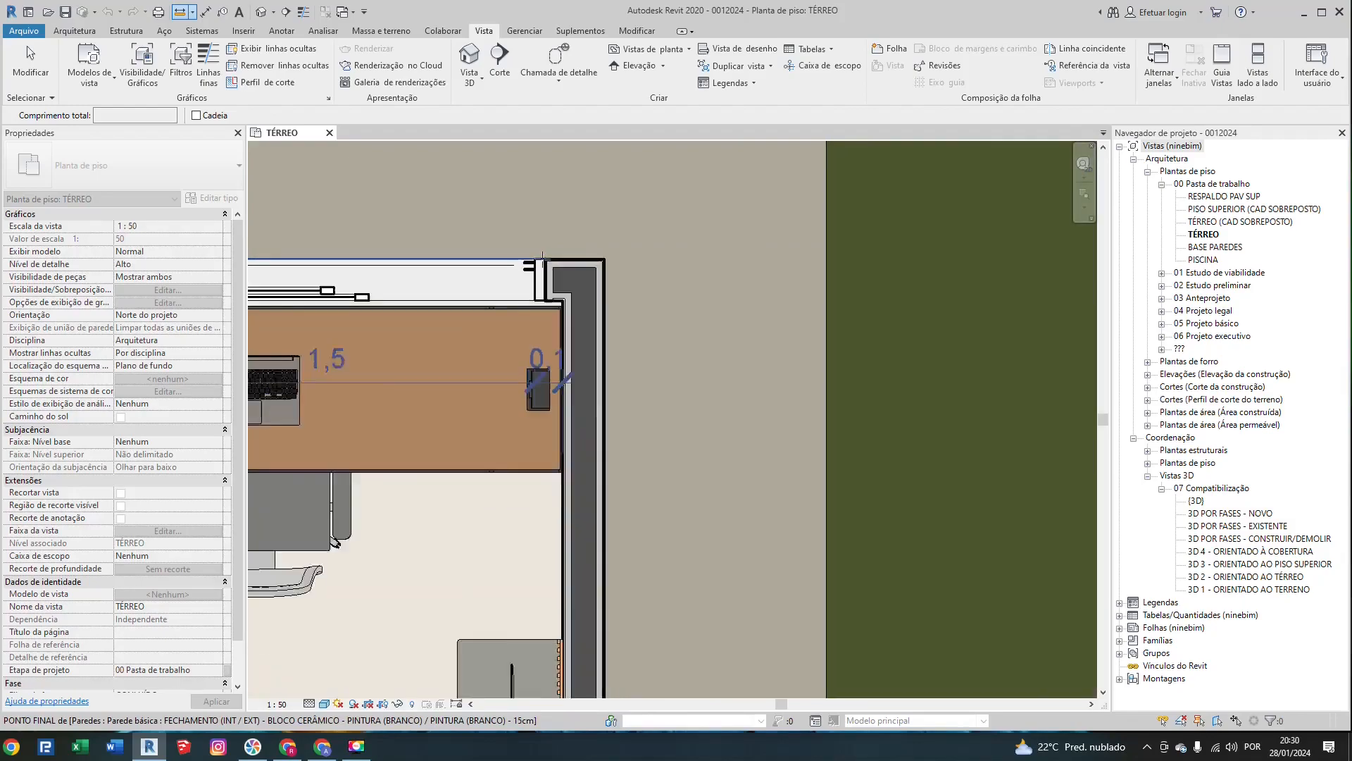
pyautogui.scroll(-5, 543, 260)
pyautogui.moveTo(533, 669); pyautogui.dragTo(493, 306, button='middle')
pyautogui.scroll(5, 488, 307)
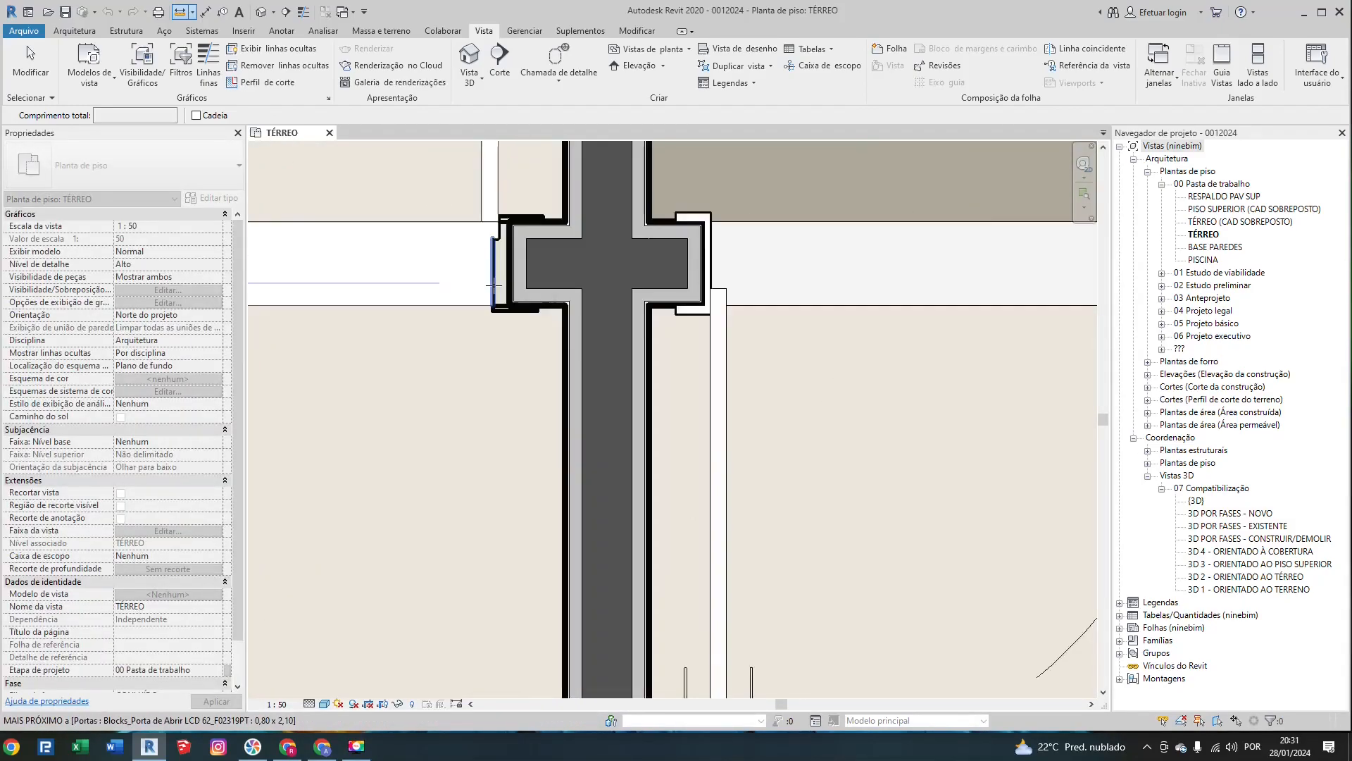
pyautogui.scroll(-7, 494, 285)
pyautogui.moveTo(493, 355); pyautogui.dragTo(660, 214, button='middle')
pyautogui.scroll(2, 483, 310)
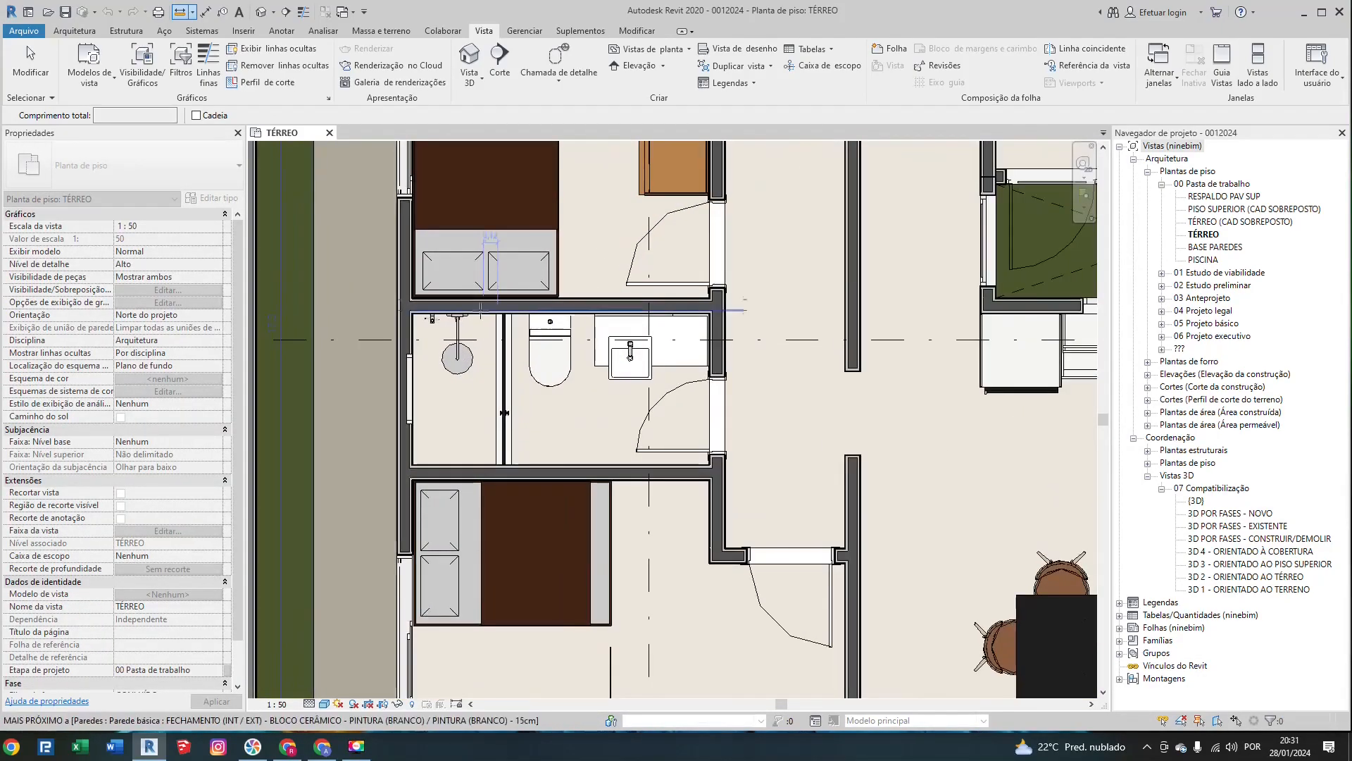
pyautogui.scroll(6, 482, 308)
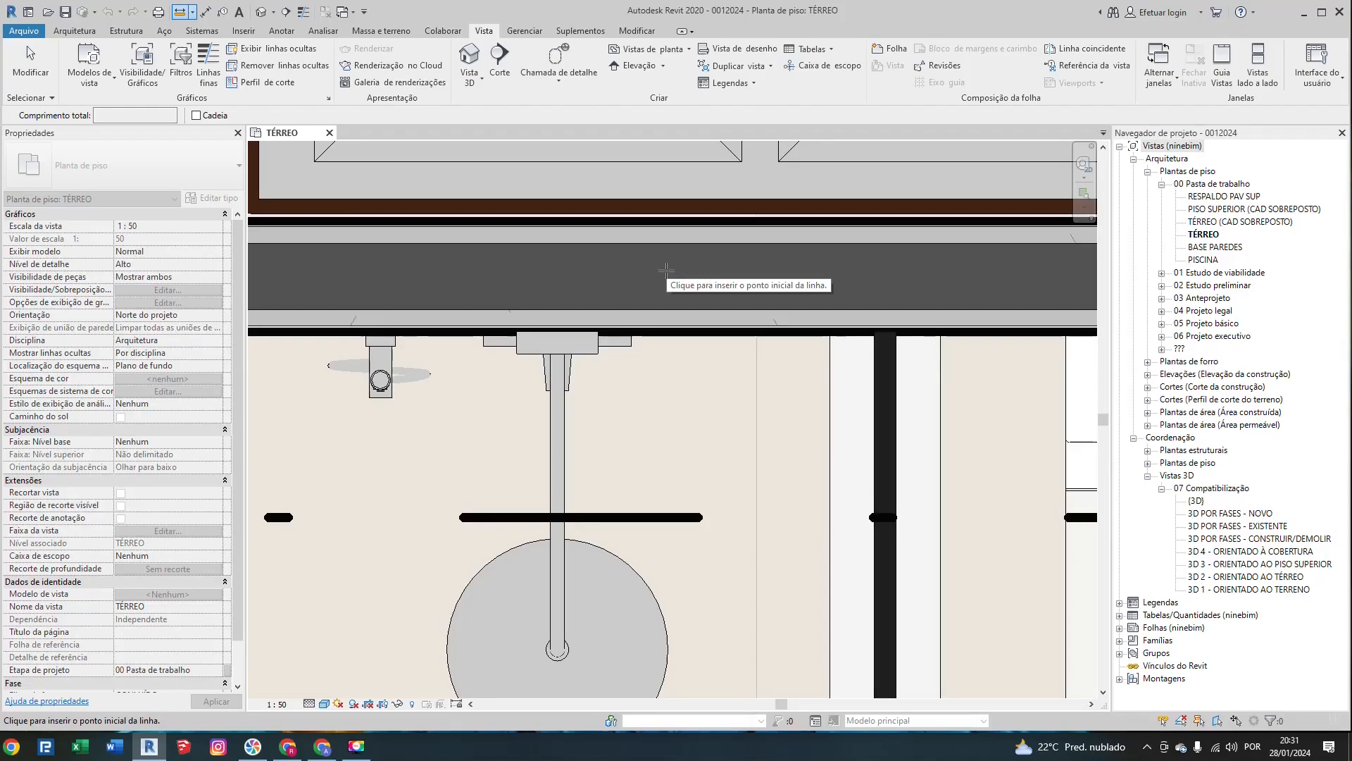
# Step: Turn Thin Lines back on for the TÉRREO floor plan
pyautogui.press('t')
pyautogui.press('l')
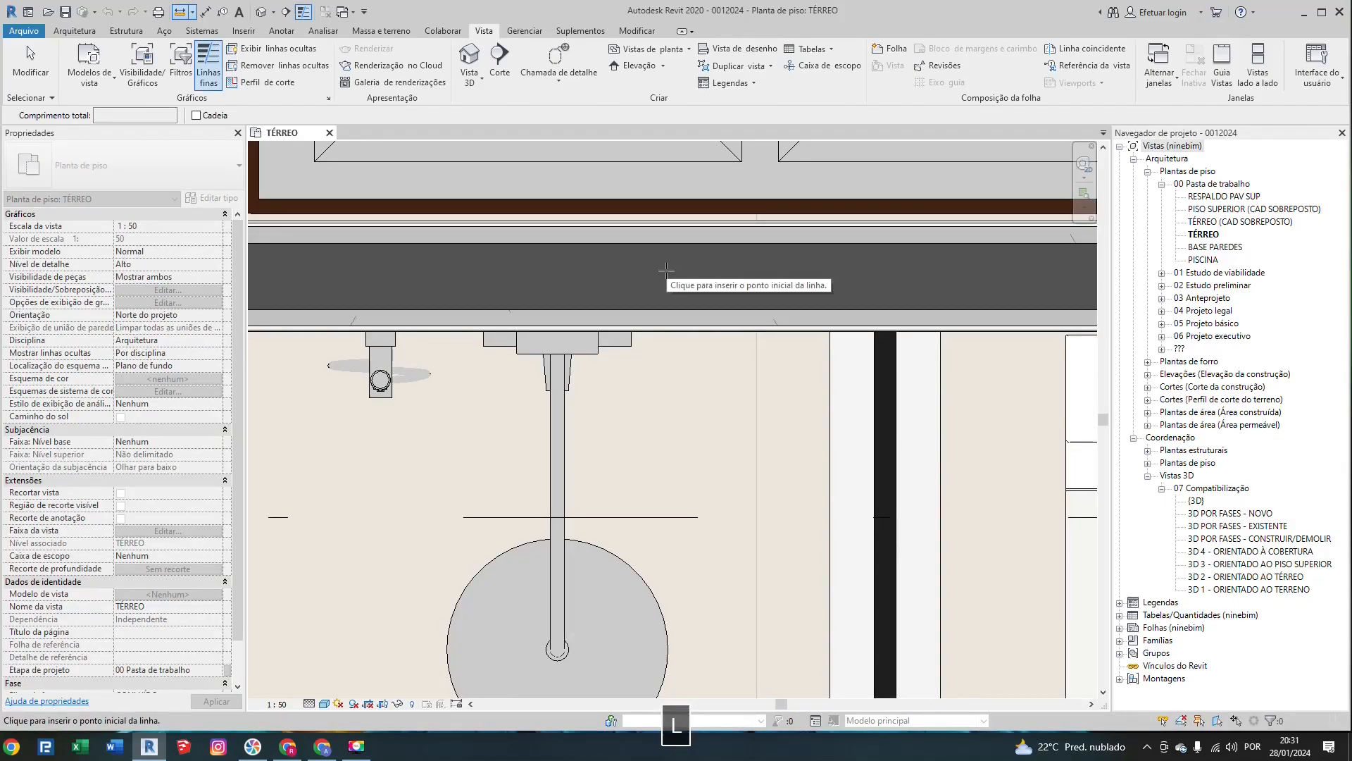
pyautogui.scroll(-3, 504, 344)
pyautogui.scroll(-5, 504, 343)
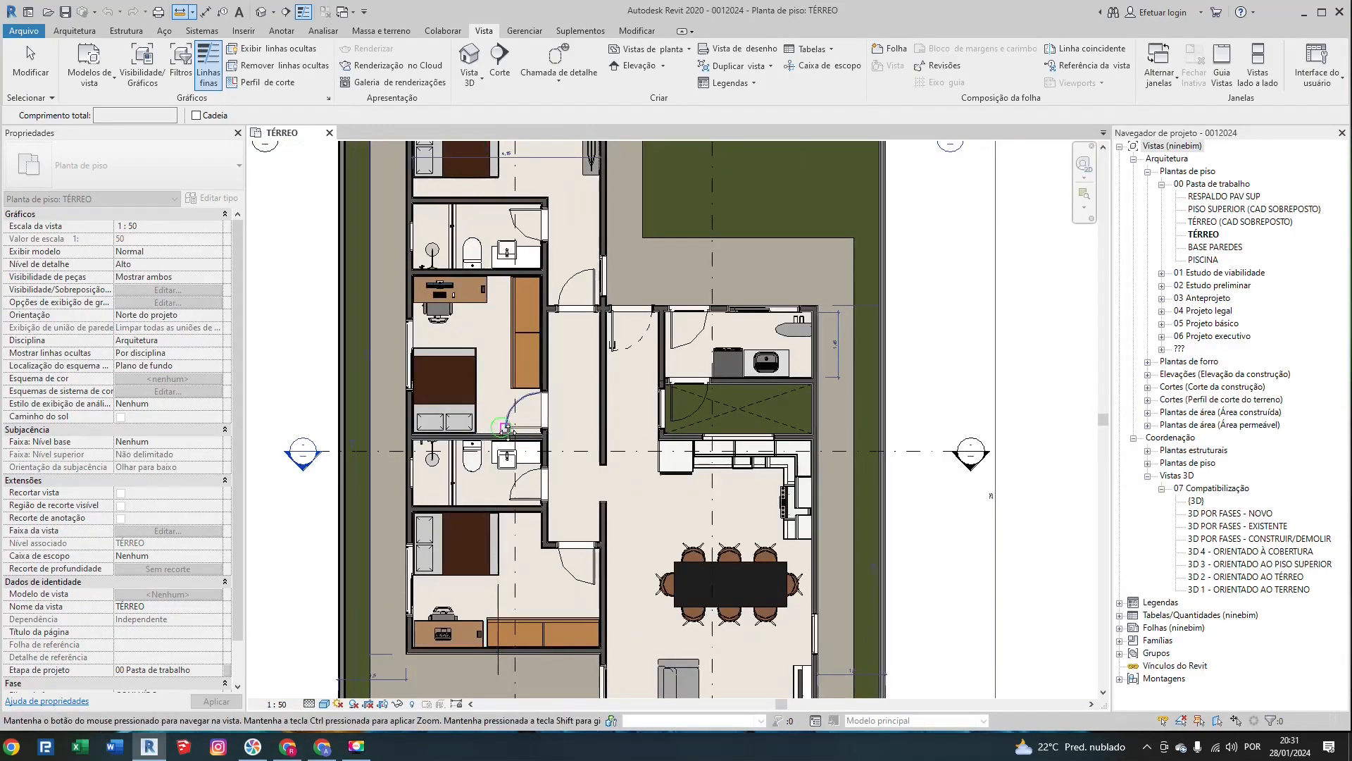
pyautogui.moveTo(508, 431); pyautogui.dragTo(436, 402, button='middle')
pyautogui.click(210, 74)
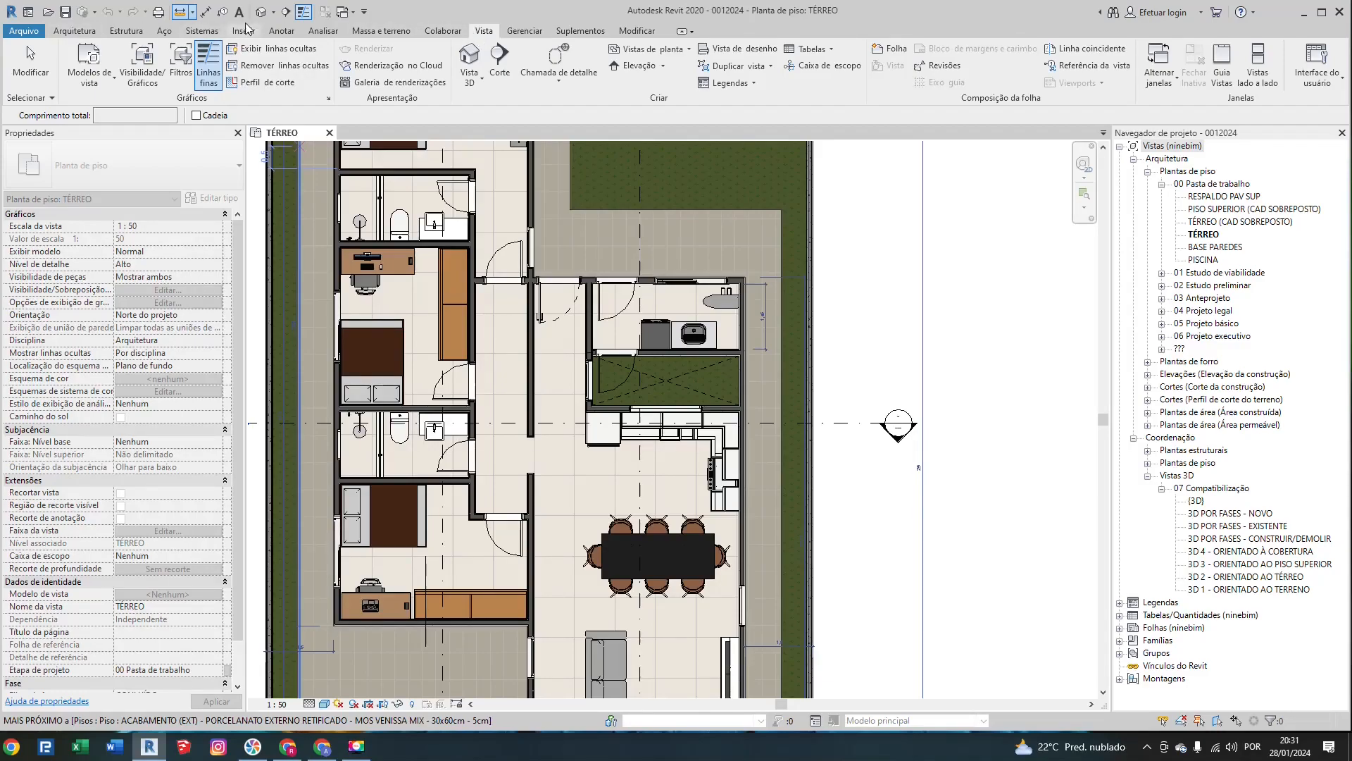
pyautogui.click(349, 15)
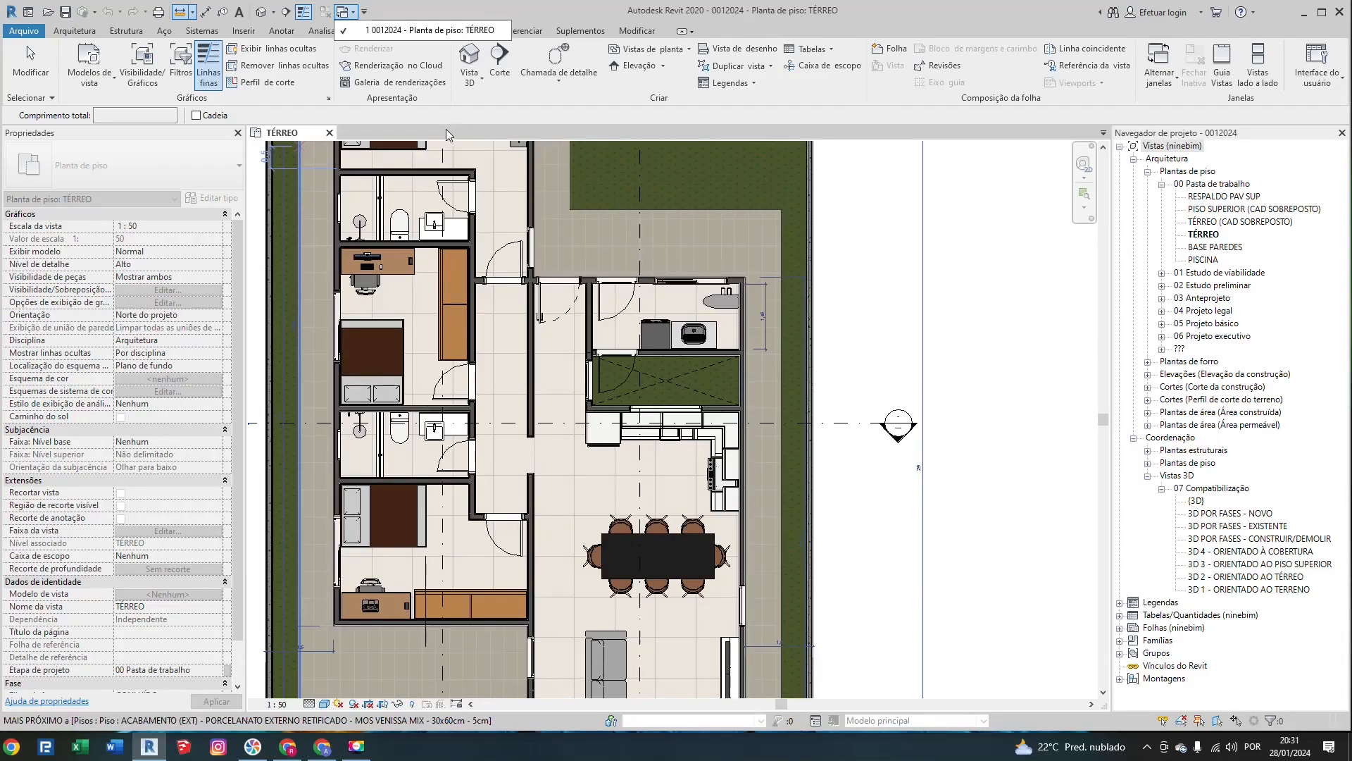
pyautogui.click(412, 23)
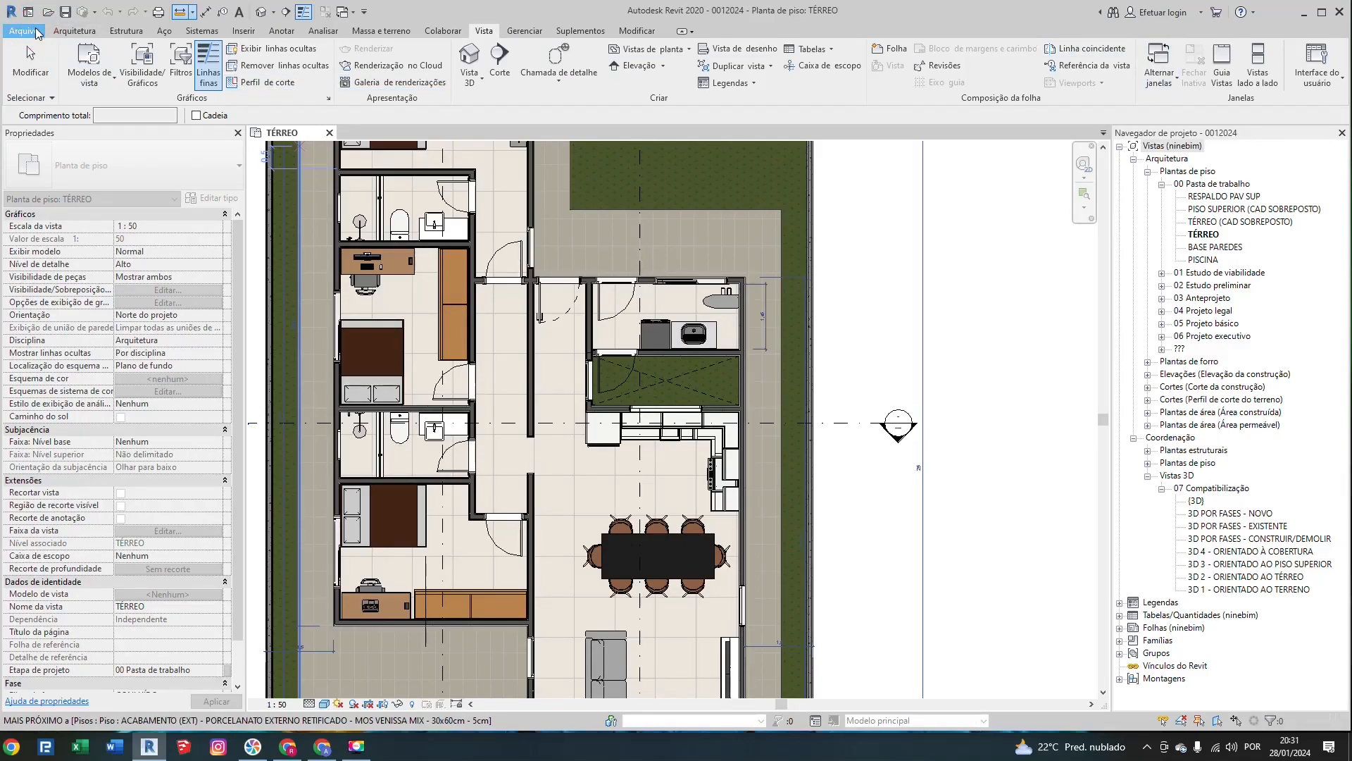
pyautogui.click(38, 33)
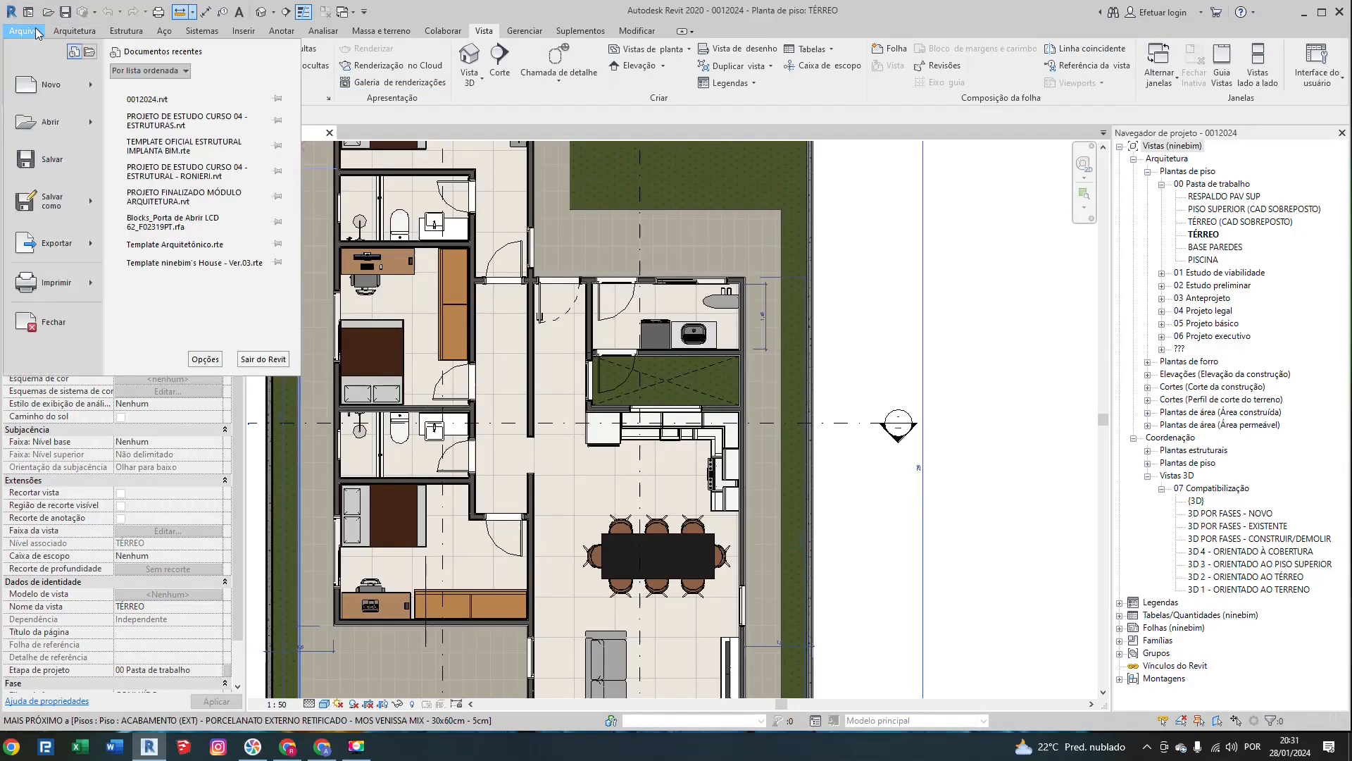
pyautogui.click(515, 12)
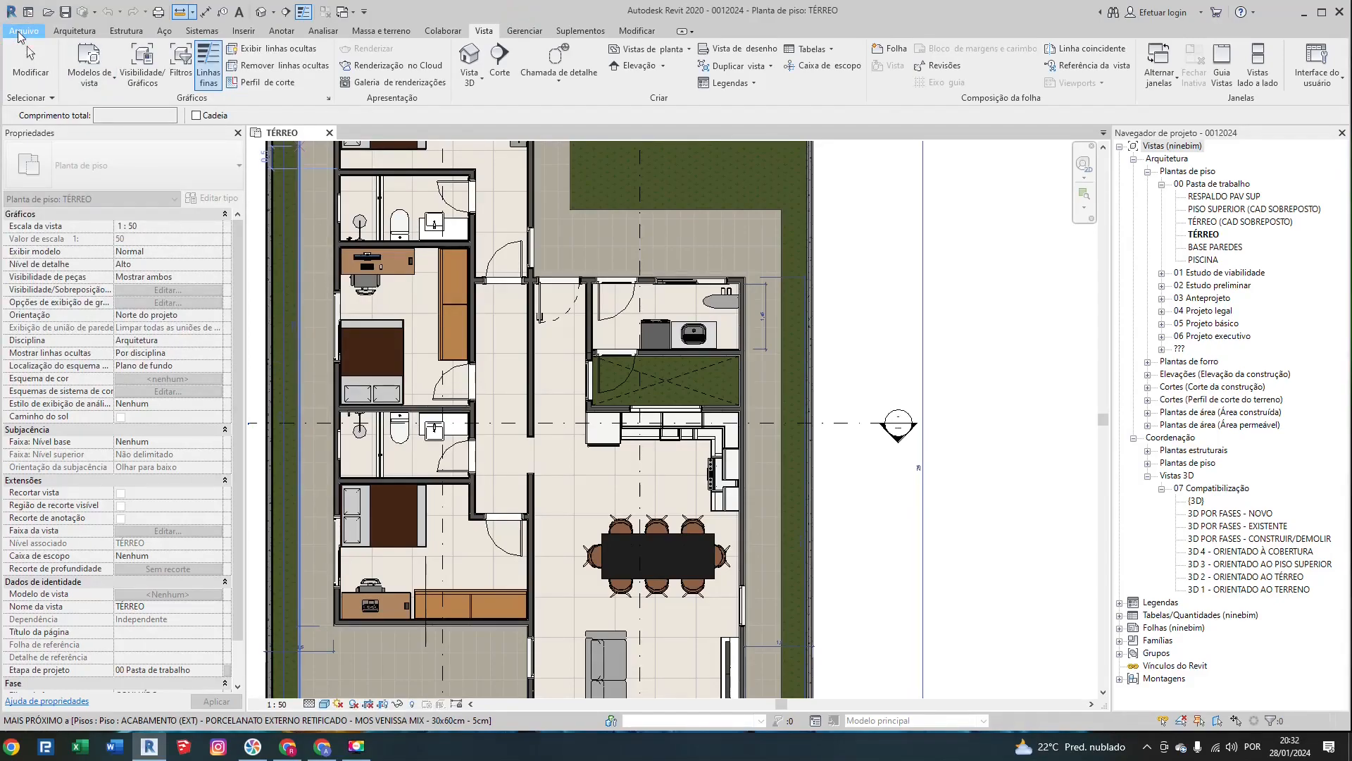
# Step: Examine the CAD export formats available for the project, then leave without exporting
pyautogui.click(20, 33)
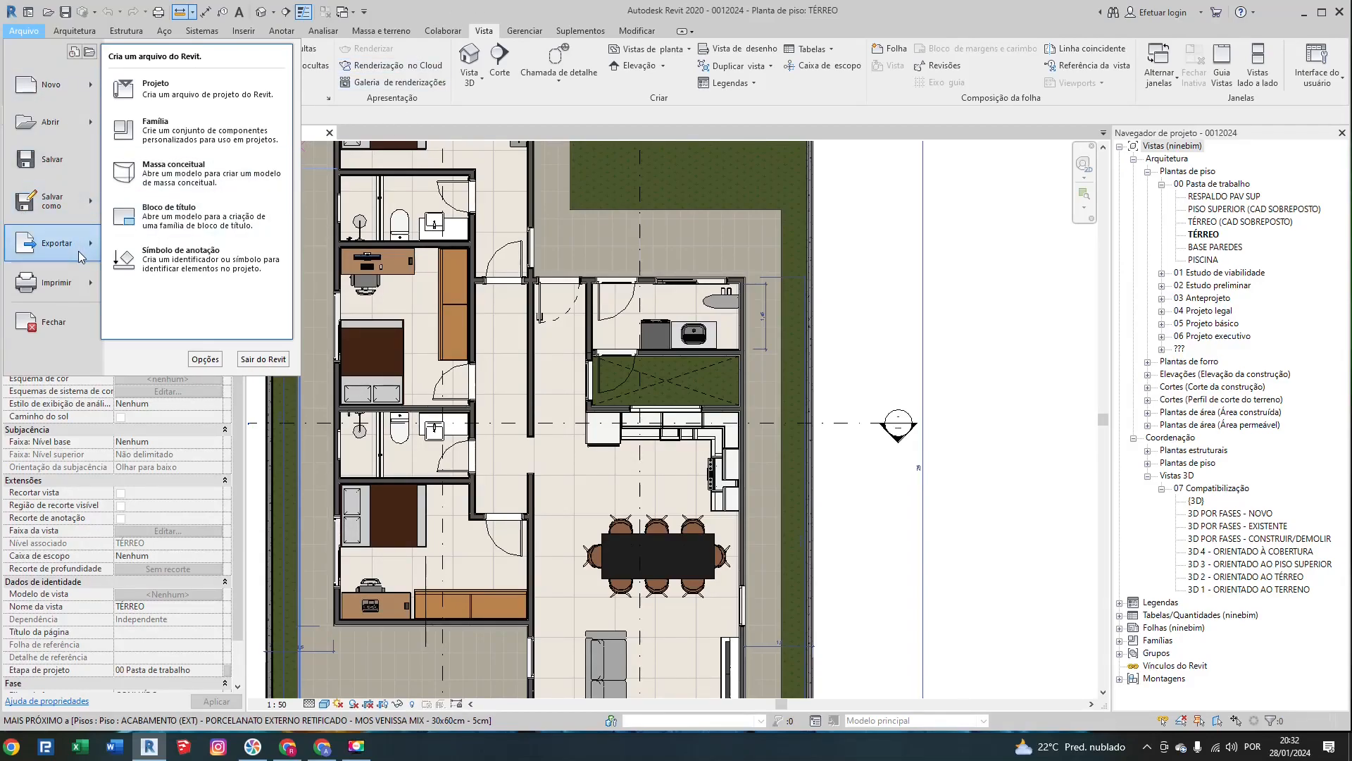
pyautogui.moveTo(78, 248)
pyautogui.moveTo(284, 99)
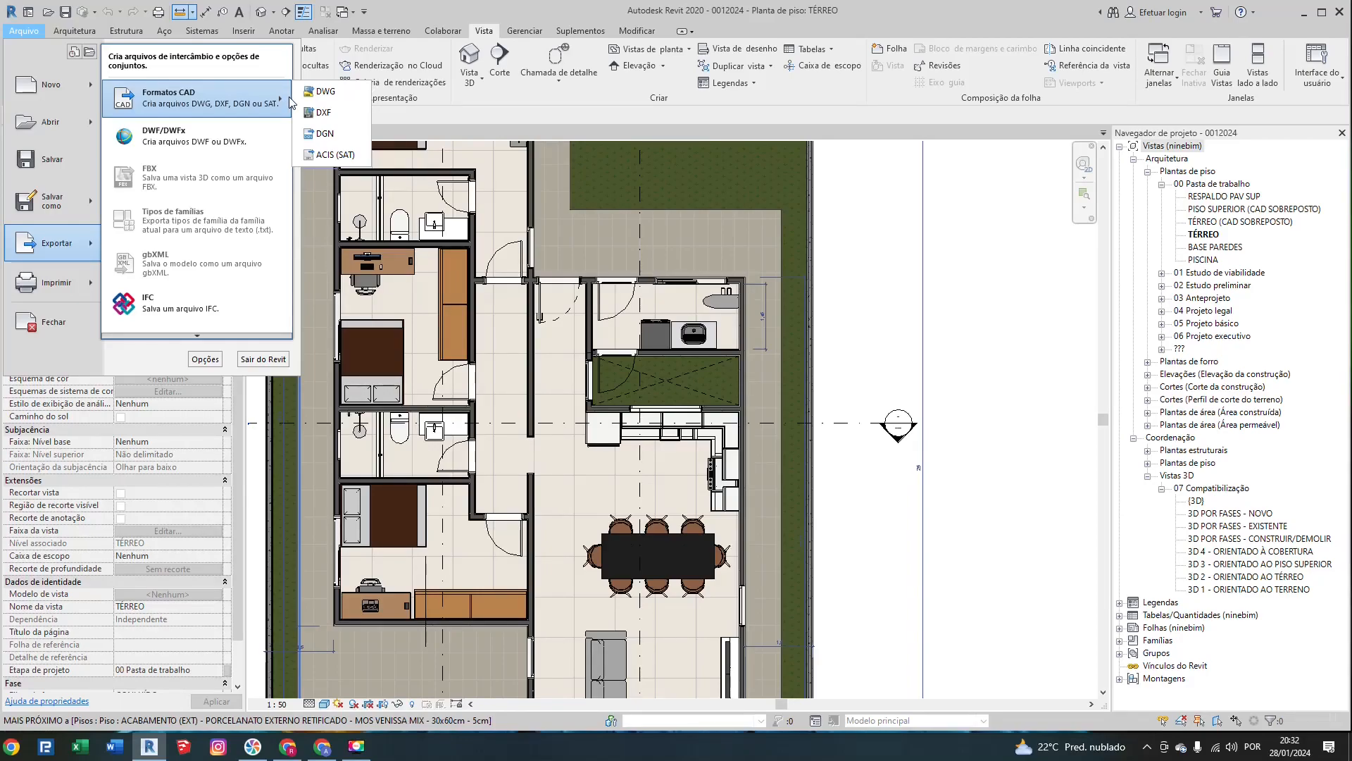
pyautogui.click(431, 8)
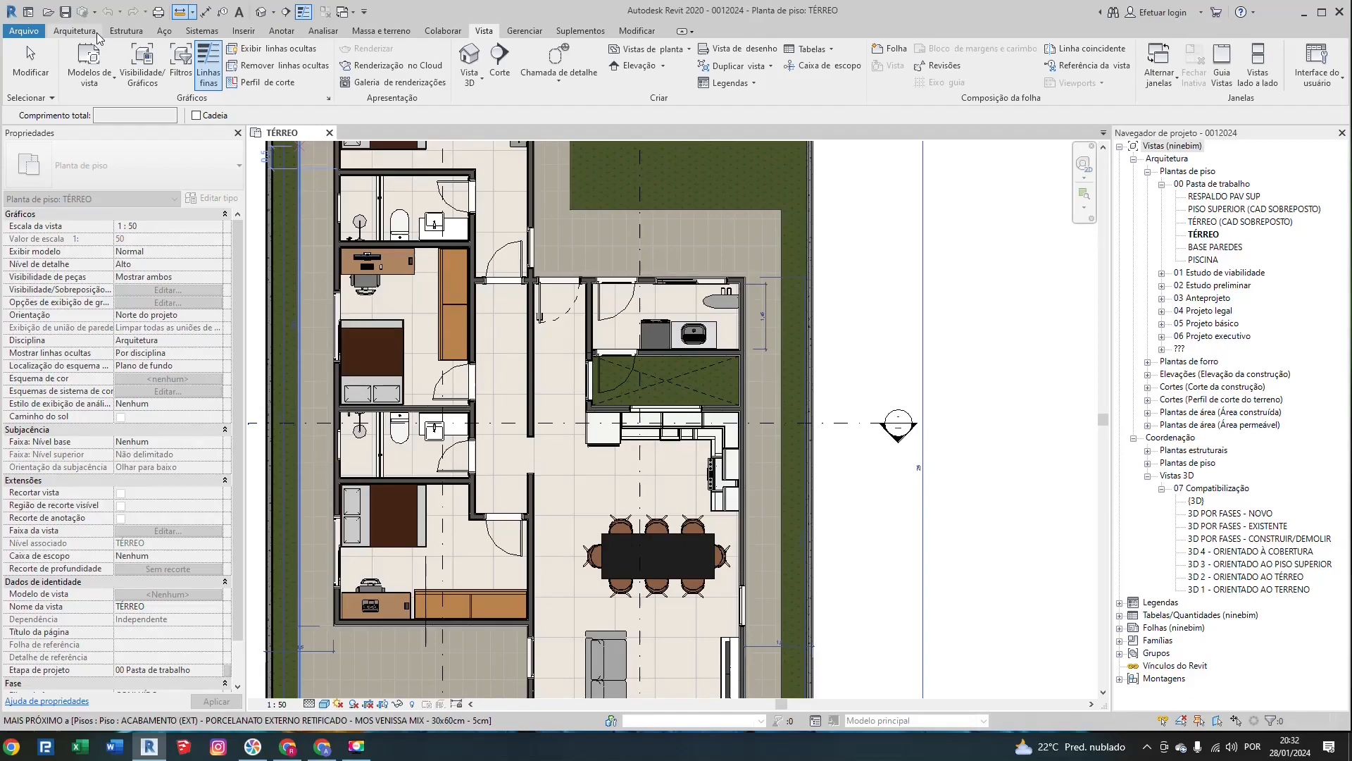
# Step: Look through the architecture, structure, steel, systems, insert, annotation and view tool sets, ending on the architecture tools
pyautogui.click(75, 31)
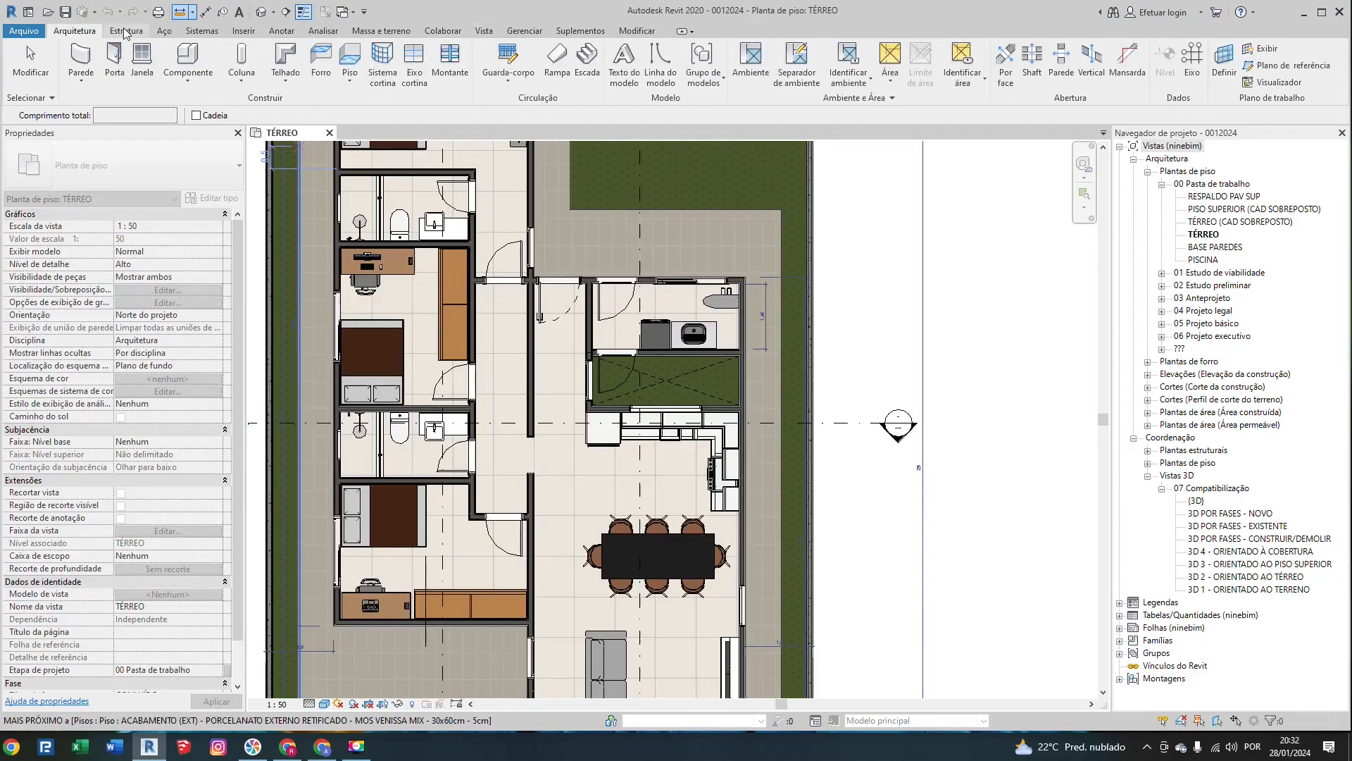
pyautogui.click(126, 31)
pyautogui.click(175, 33)
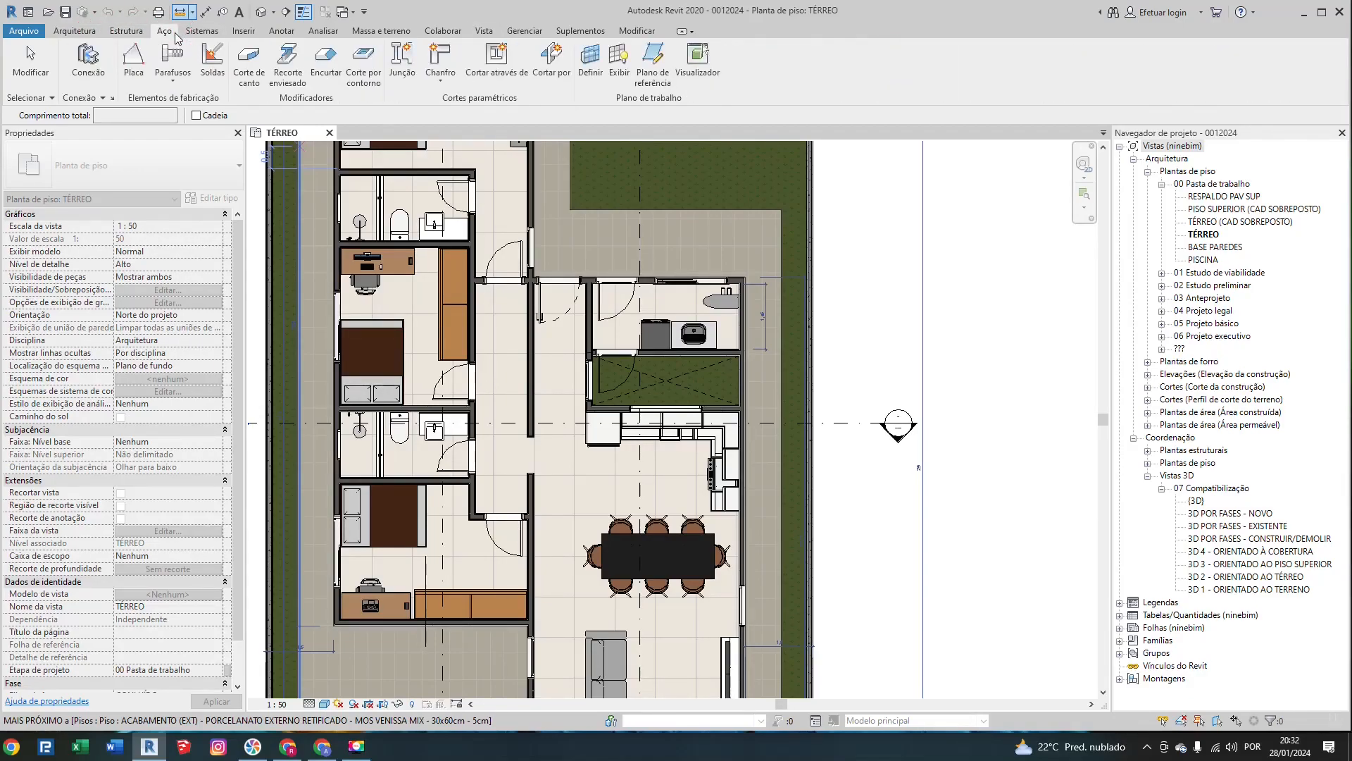
pyautogui.click(205, 32)
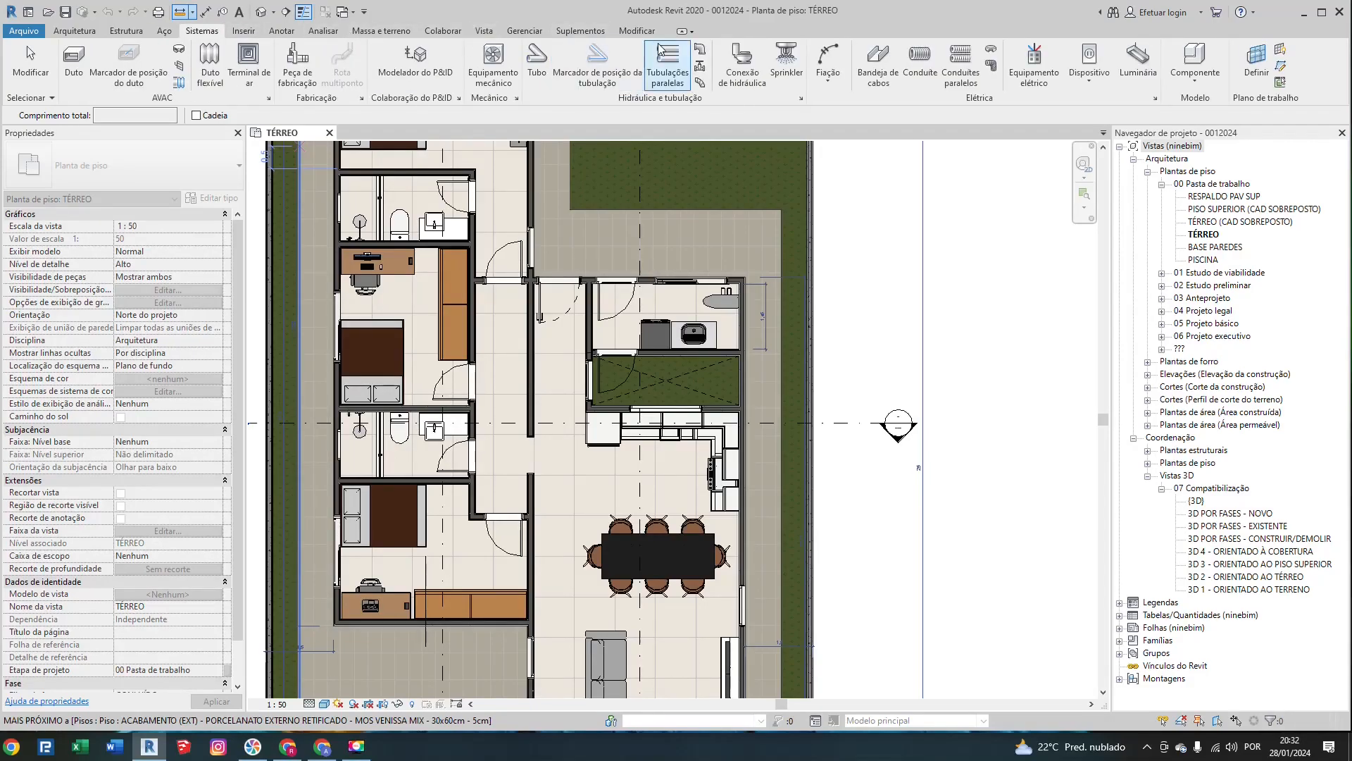
pyautogui.click(74, 31)
pyautogui.click(244, 31)
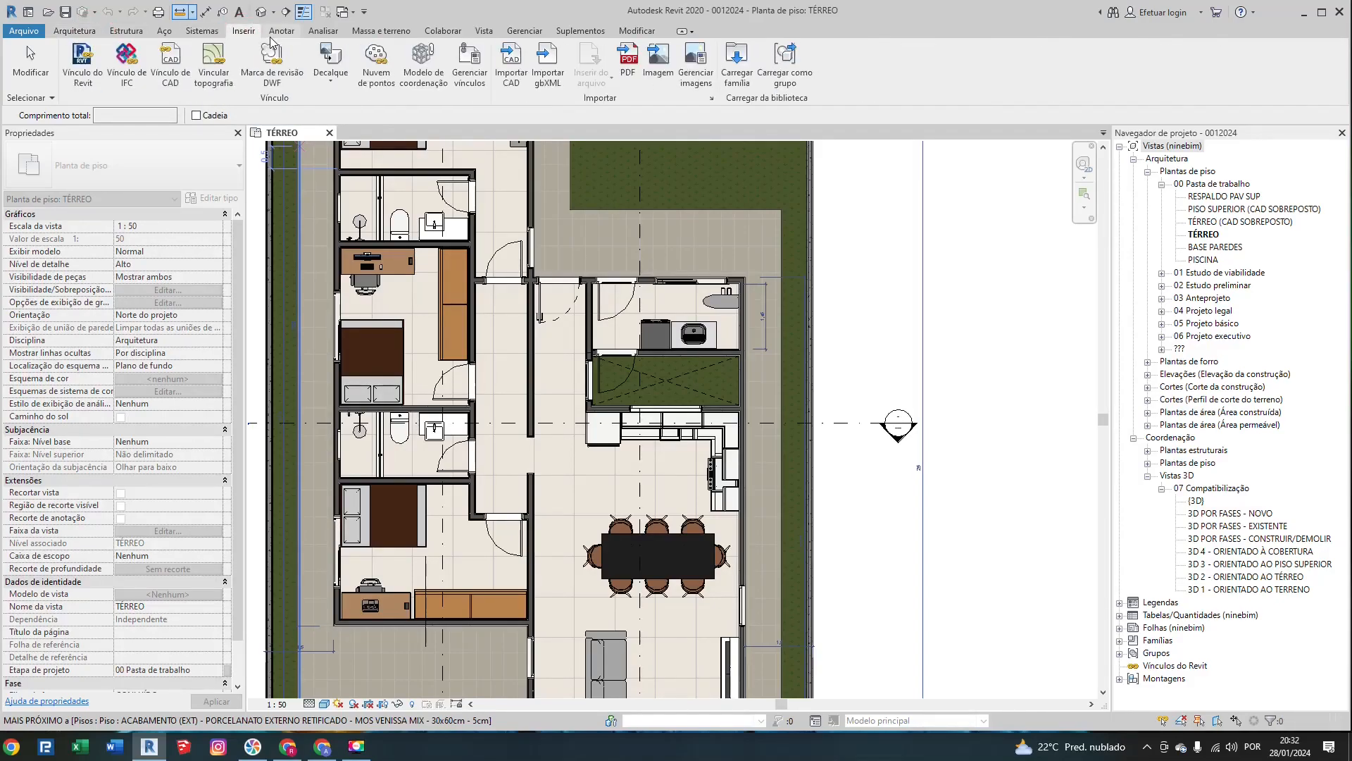
pyautogui.click(276, 32)
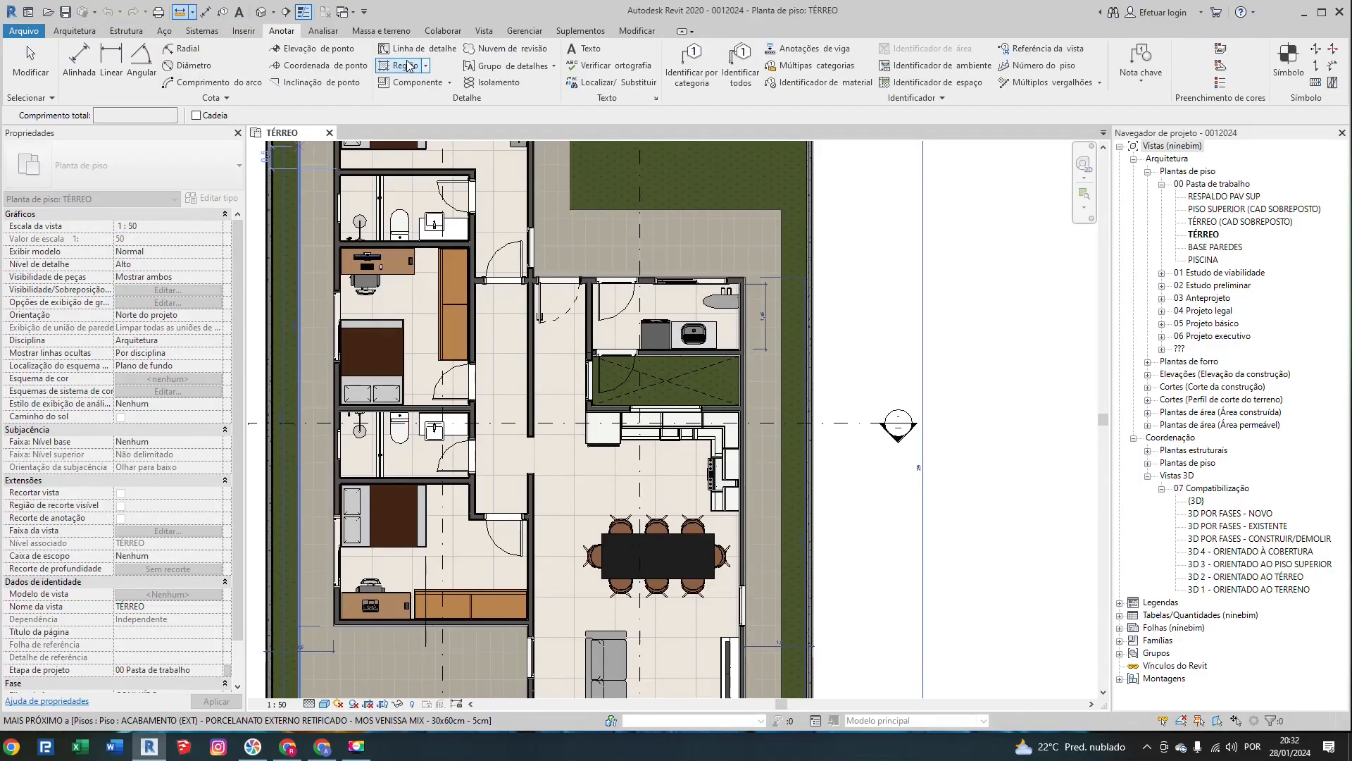
pyautogui.click(490, 32)
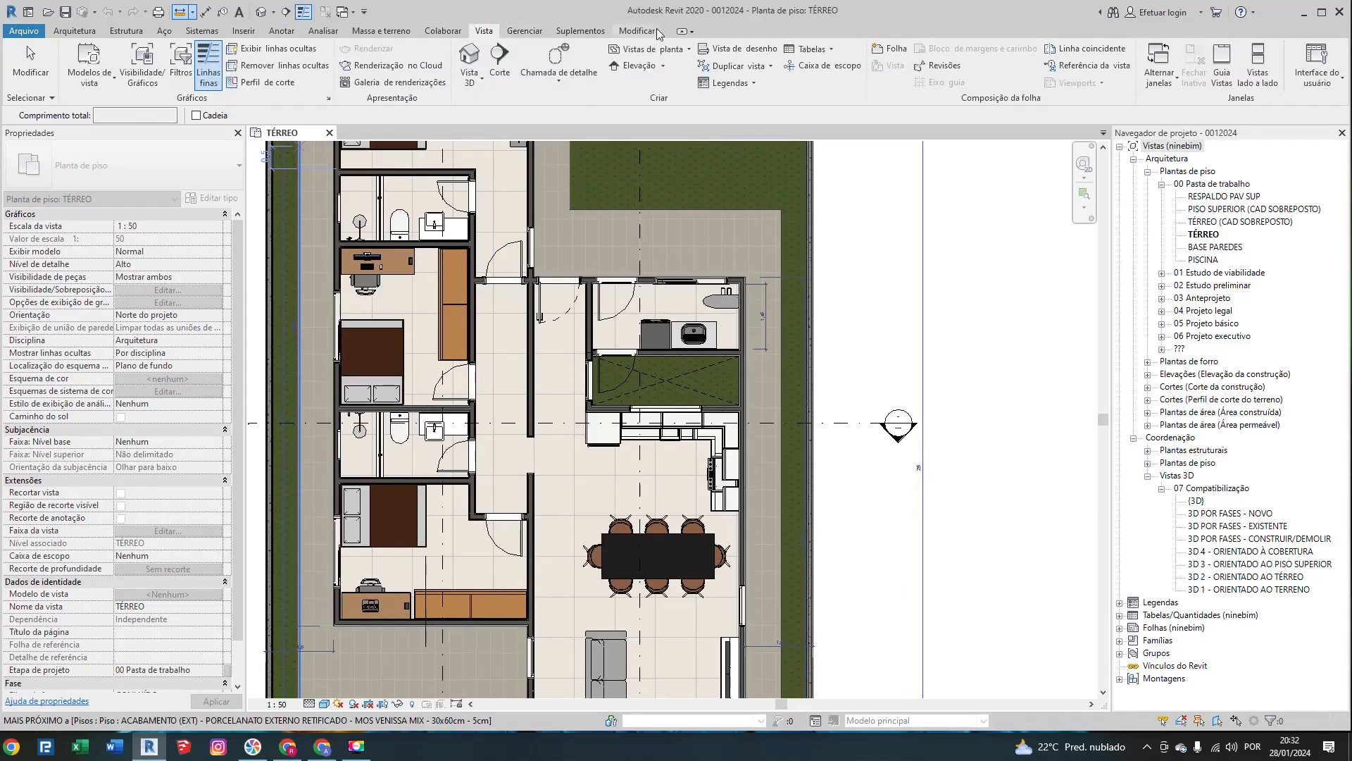
pyautogui.click(75, 31)
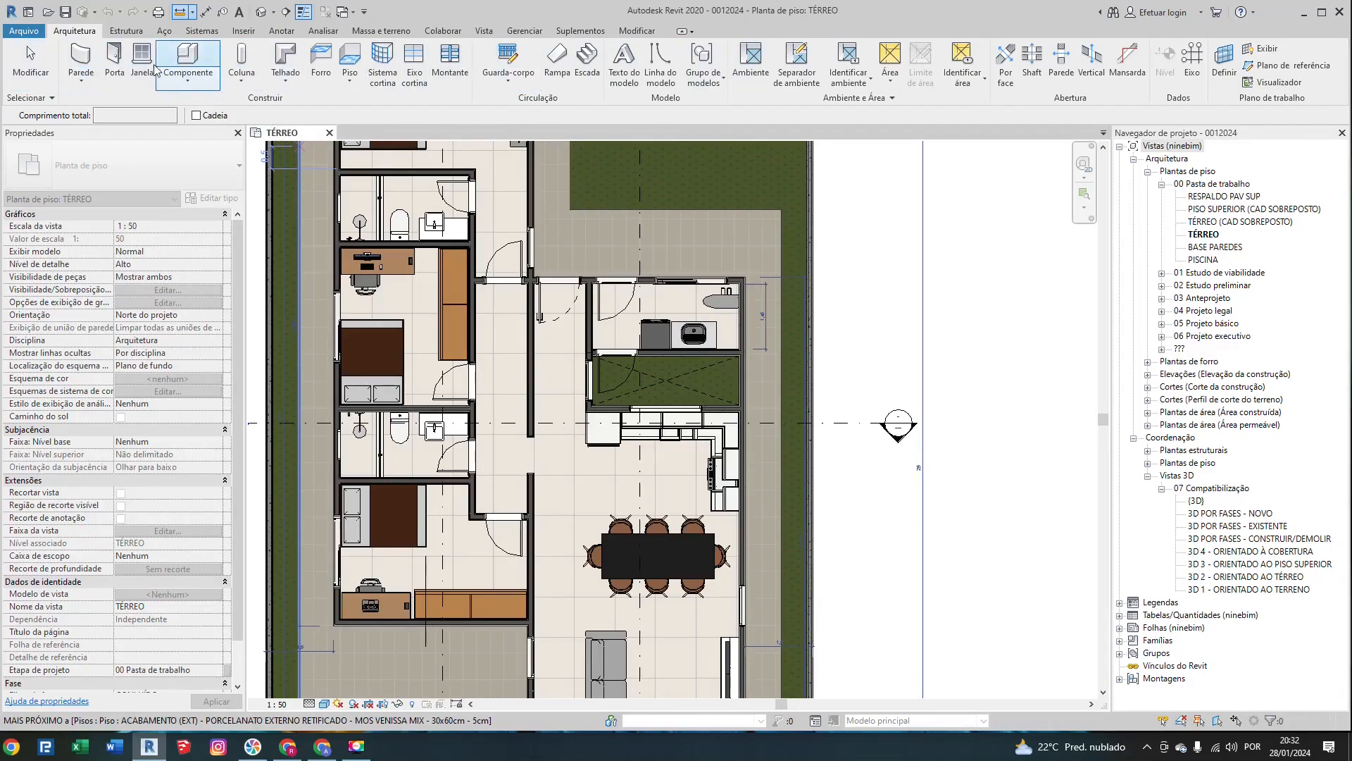
# Step: End the measuring command and bring the whole TÉRREO plan with its lot boundary into view
pyautogui.scroll(-3, 572, 214)
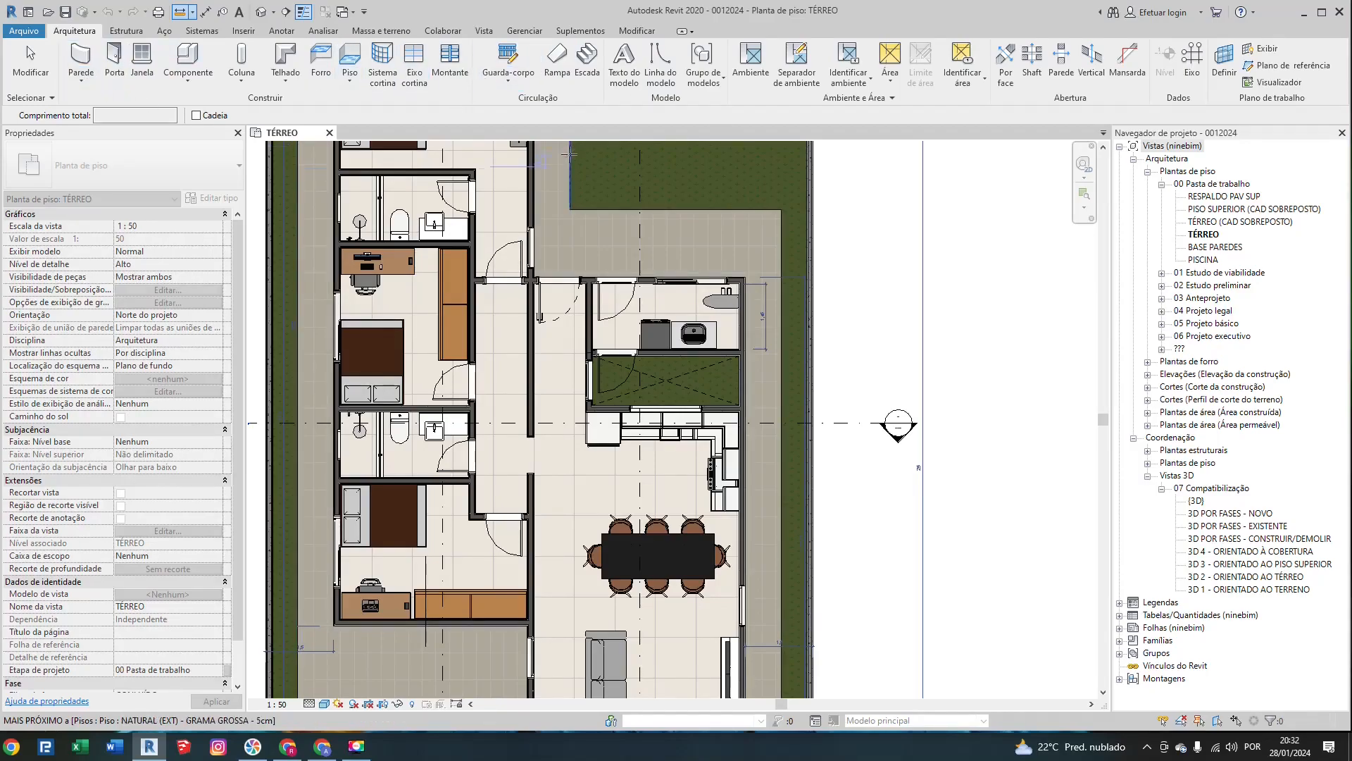
pyautogui.moveTo(572, 215); pyautogui.dragTo(563, 271, button='middle')
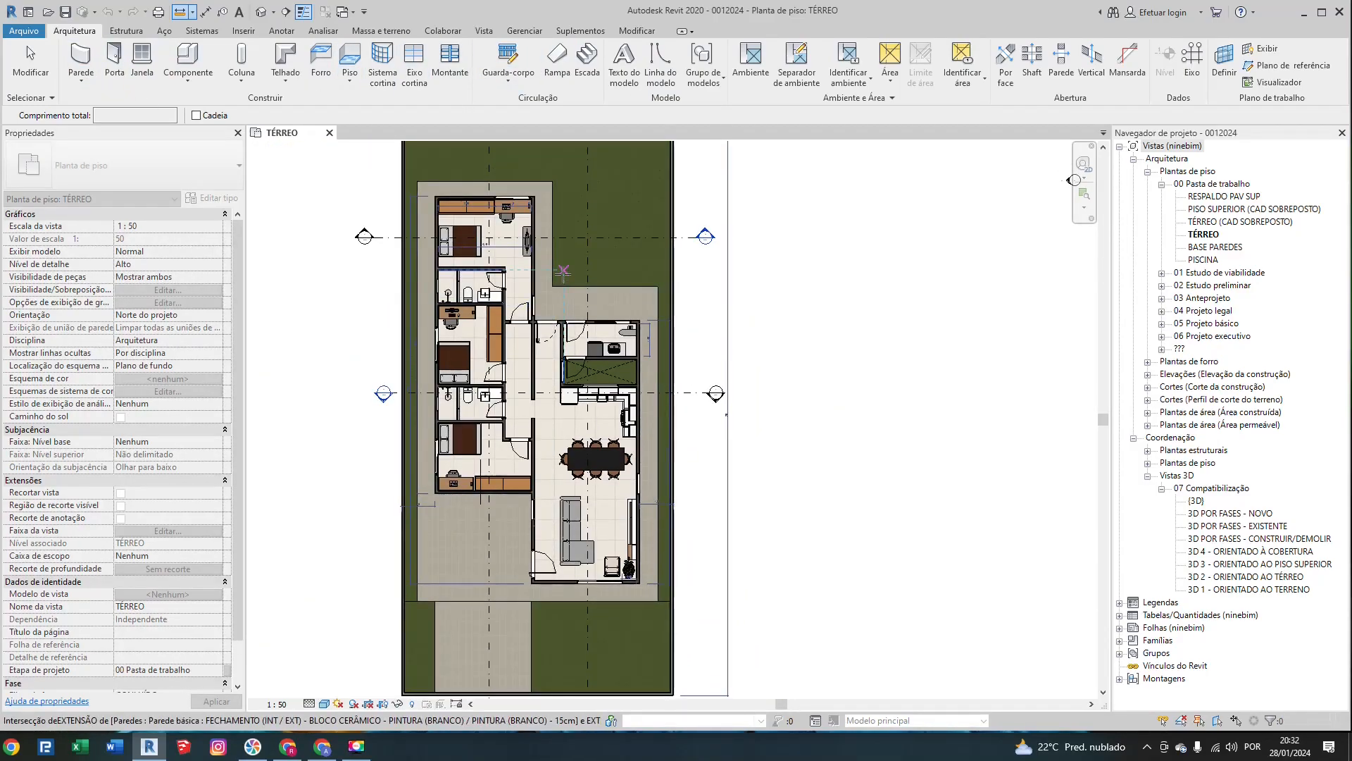
pyautogui.press('Escape')
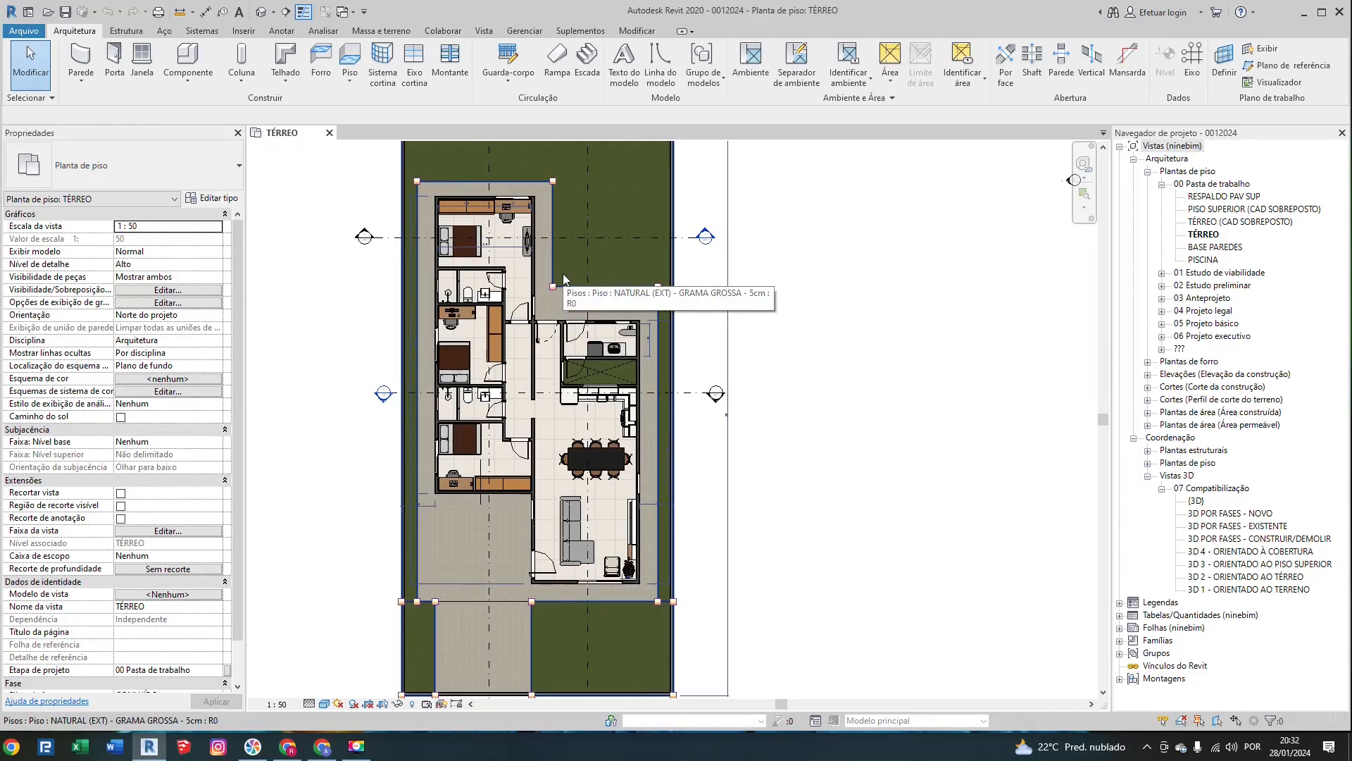
pyautogui.scroll(-2, 563, 273)
pyautogui.moveTo(387, 293); pyautogui.dragTo(412, 316, button='middle')
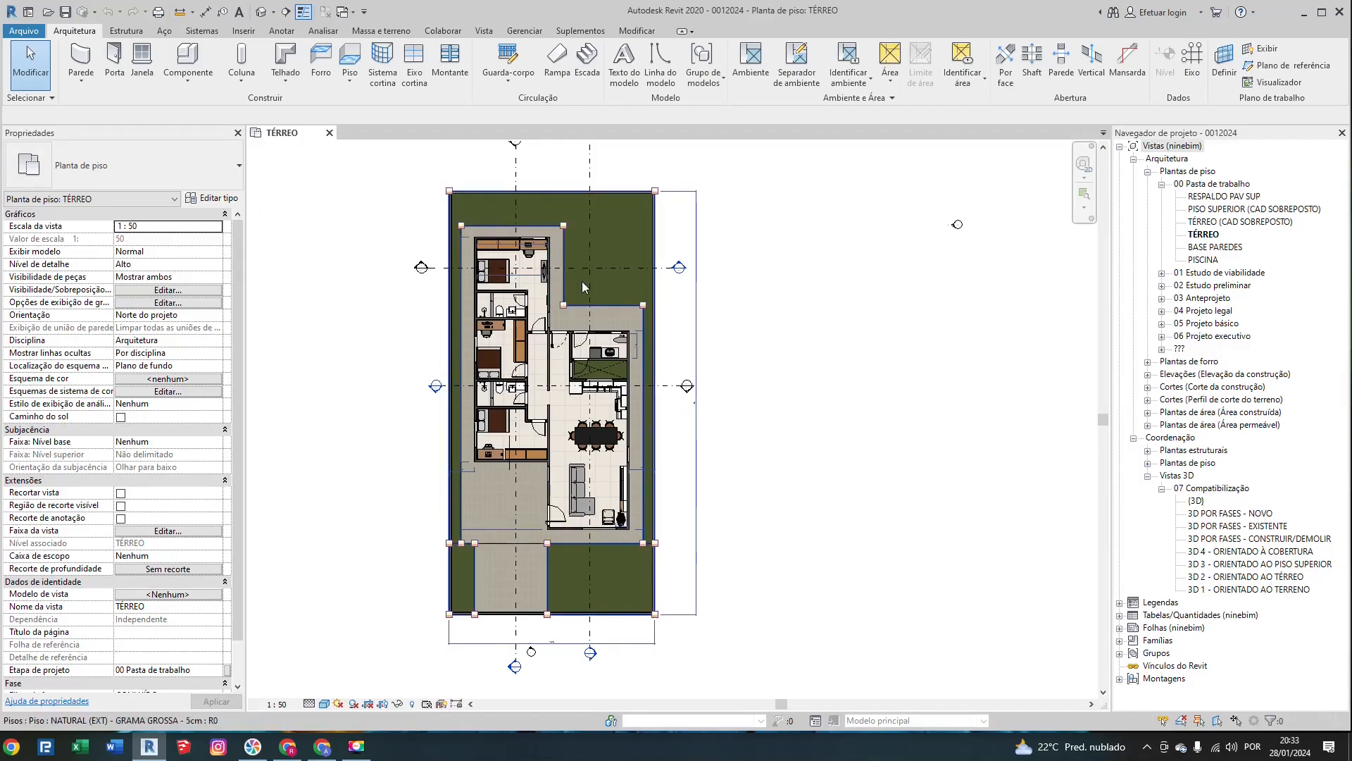
pyautogui.scroll(-1, 582, 281)
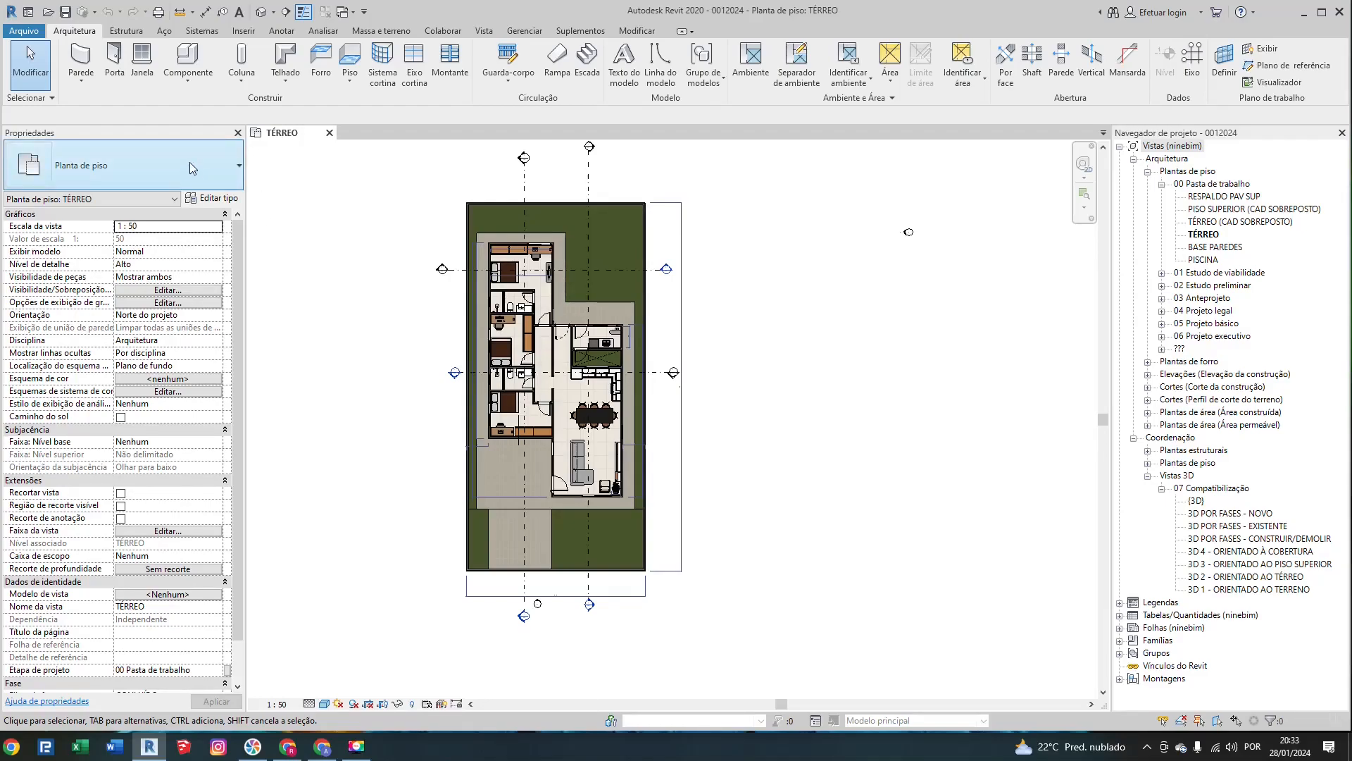
# Step: Start the Wall tool to examine its placement and drawing options, then leave it without drawing
pyautogui.click(90, 39)
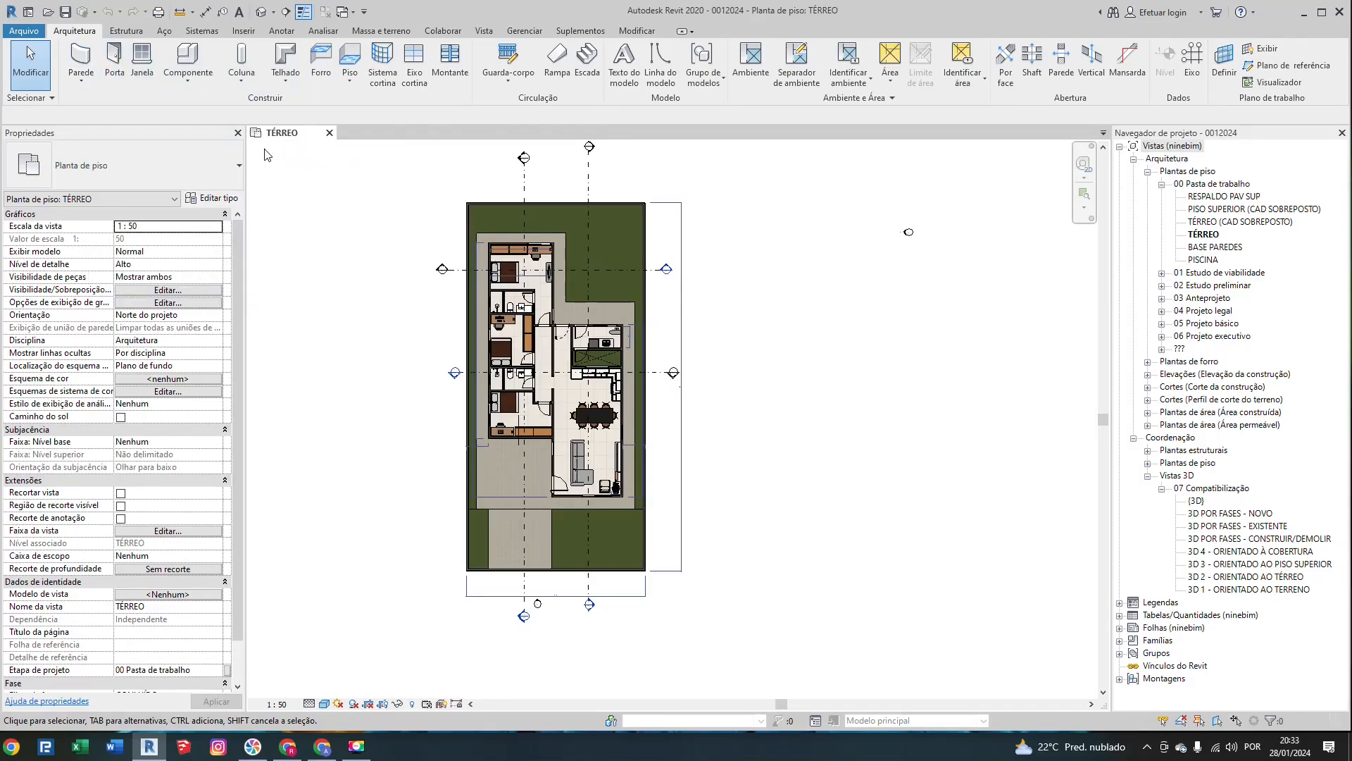
pyautogui.press('w')
pyautogui.press('a')
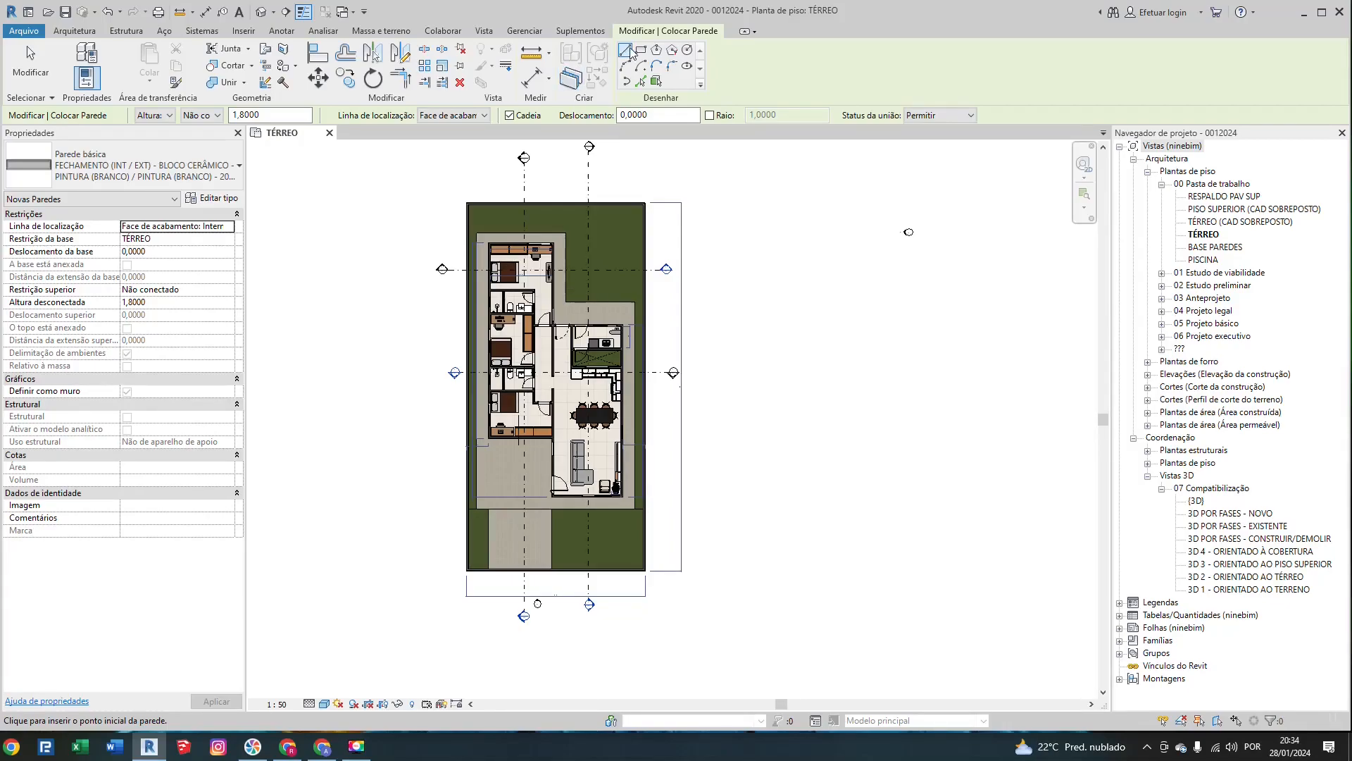
pyautogui.press('Escape')
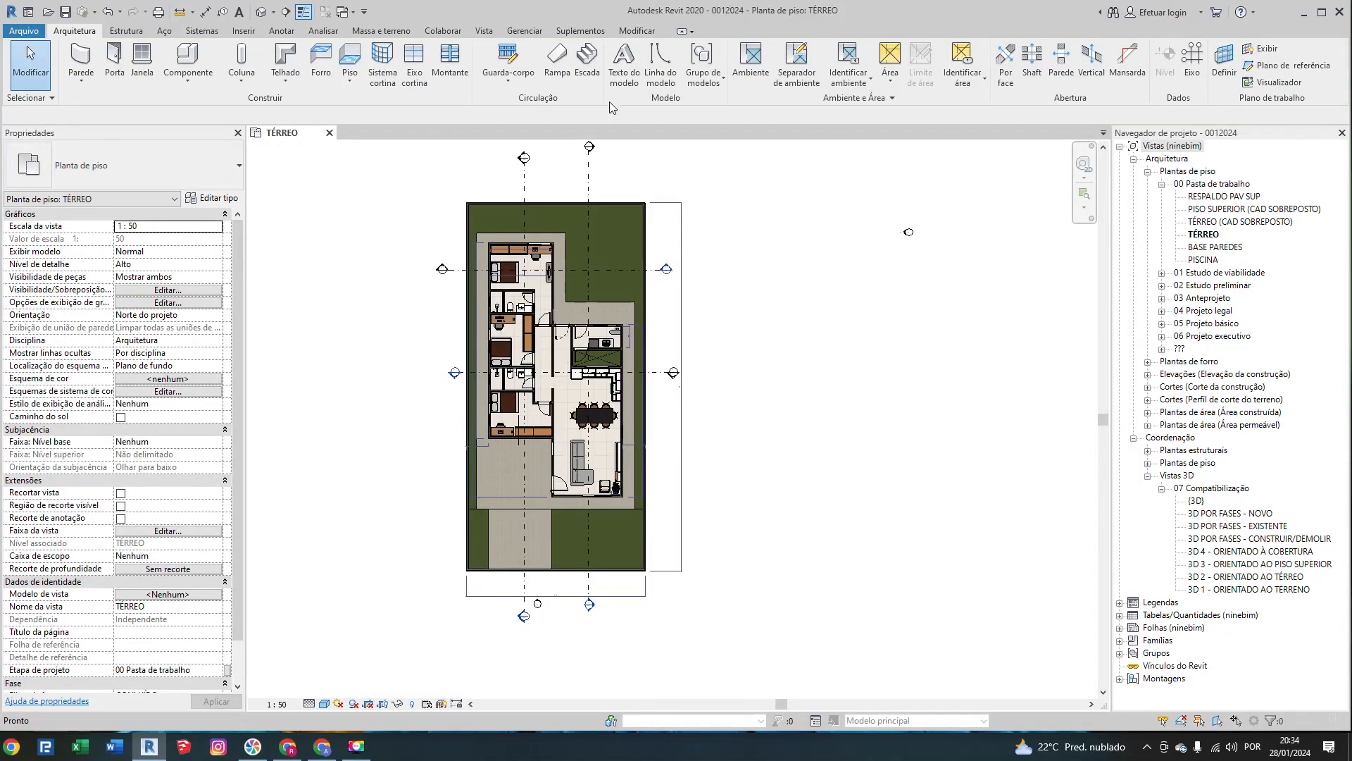
# Step: Minimize the ribbon to its tabs and restore it to full size
pyautogui.click(692, 31)
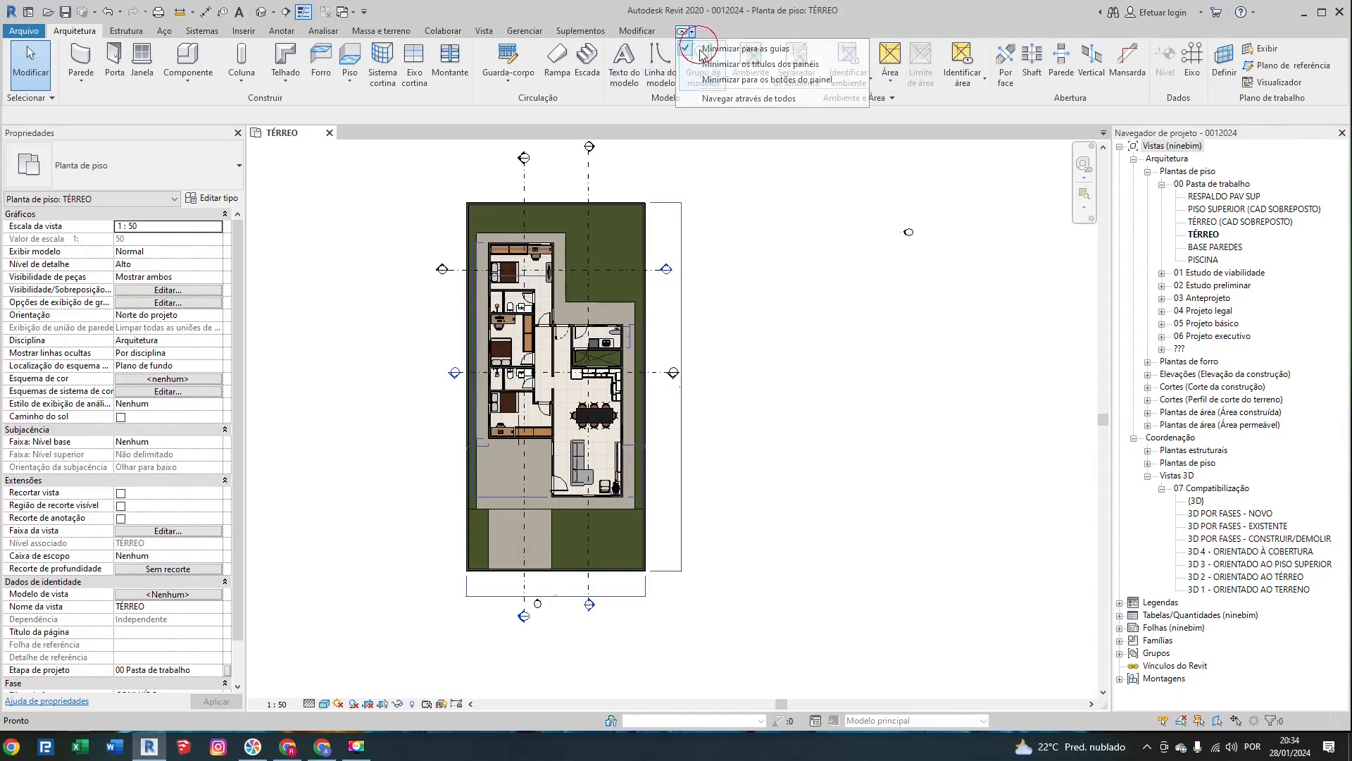
pyautogui.click(701, 49)
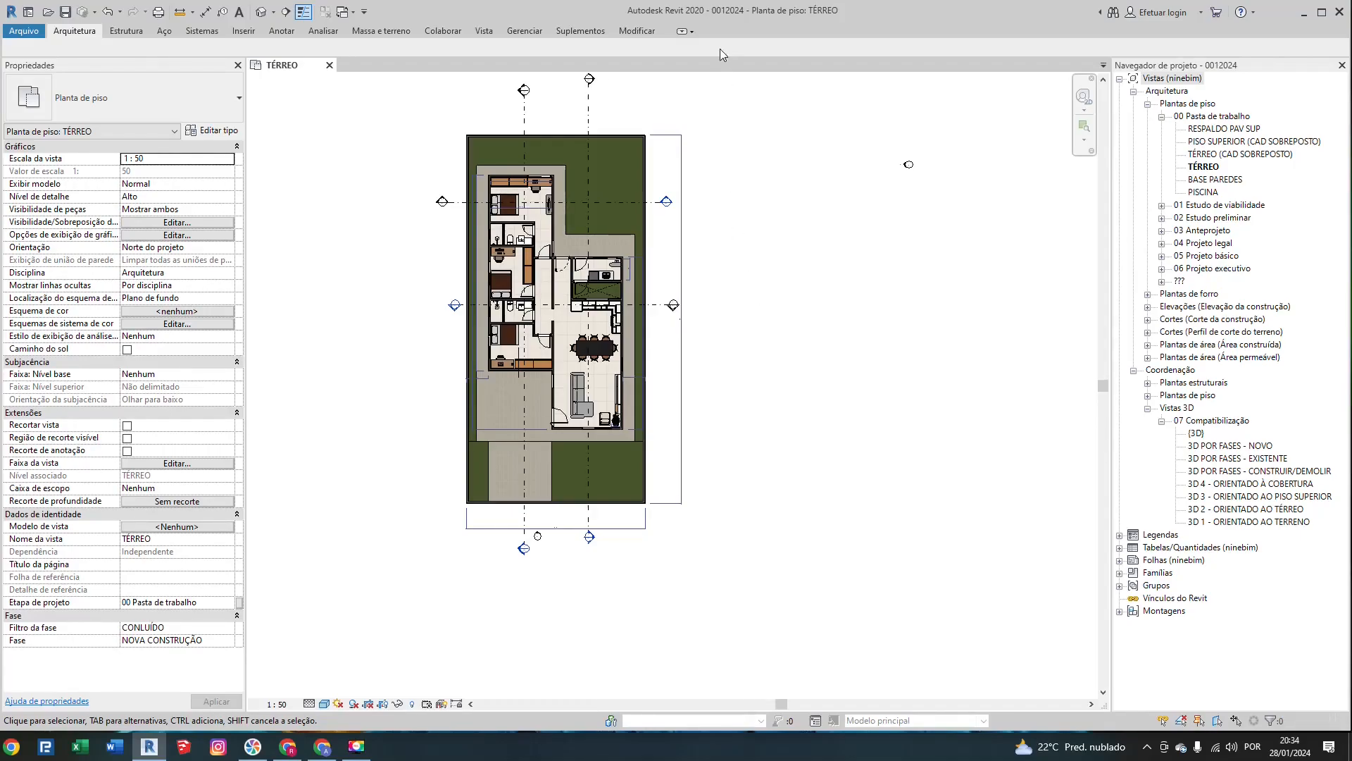
pyautogui.click(682, 32)
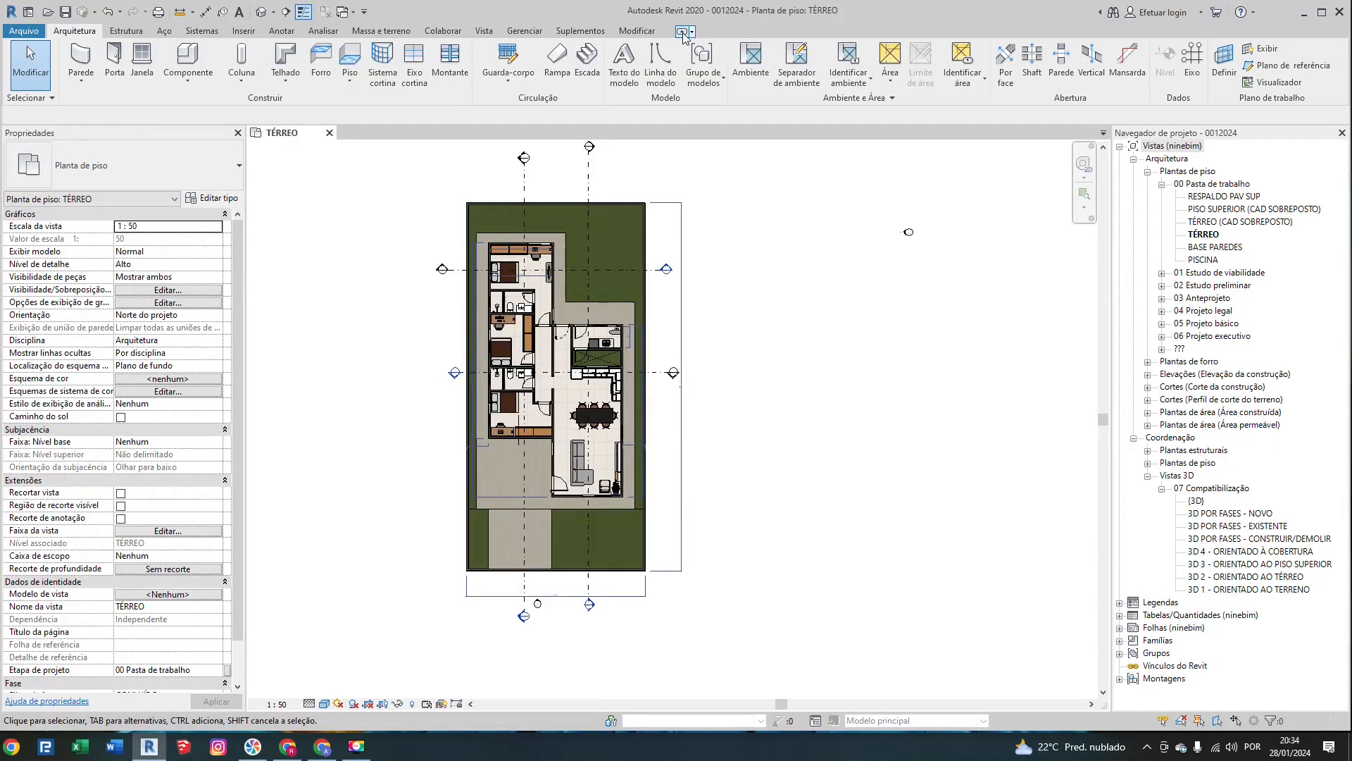
pyautogui.click(682, 33)
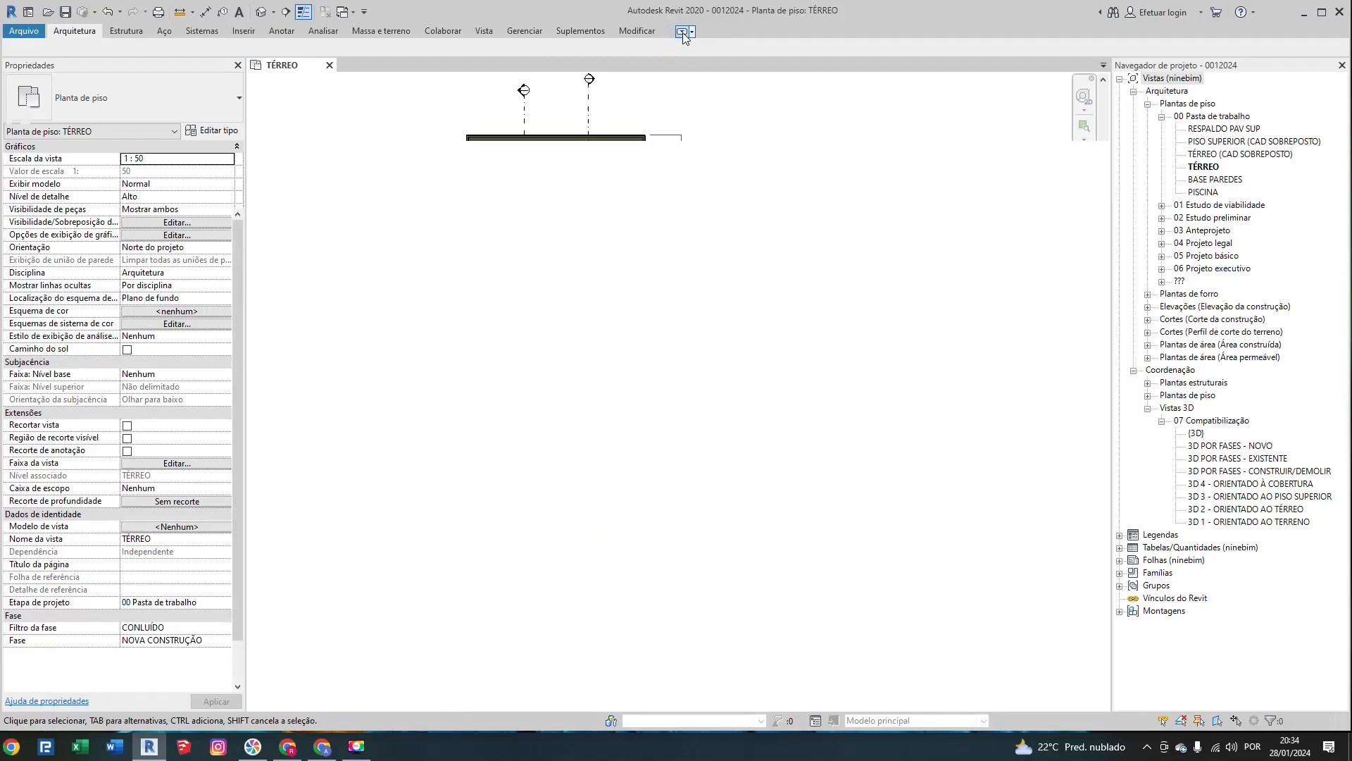
pyautogui.click(683, 34)
pyautogui.click(692, 32)
pyautogui.click(690, 280)
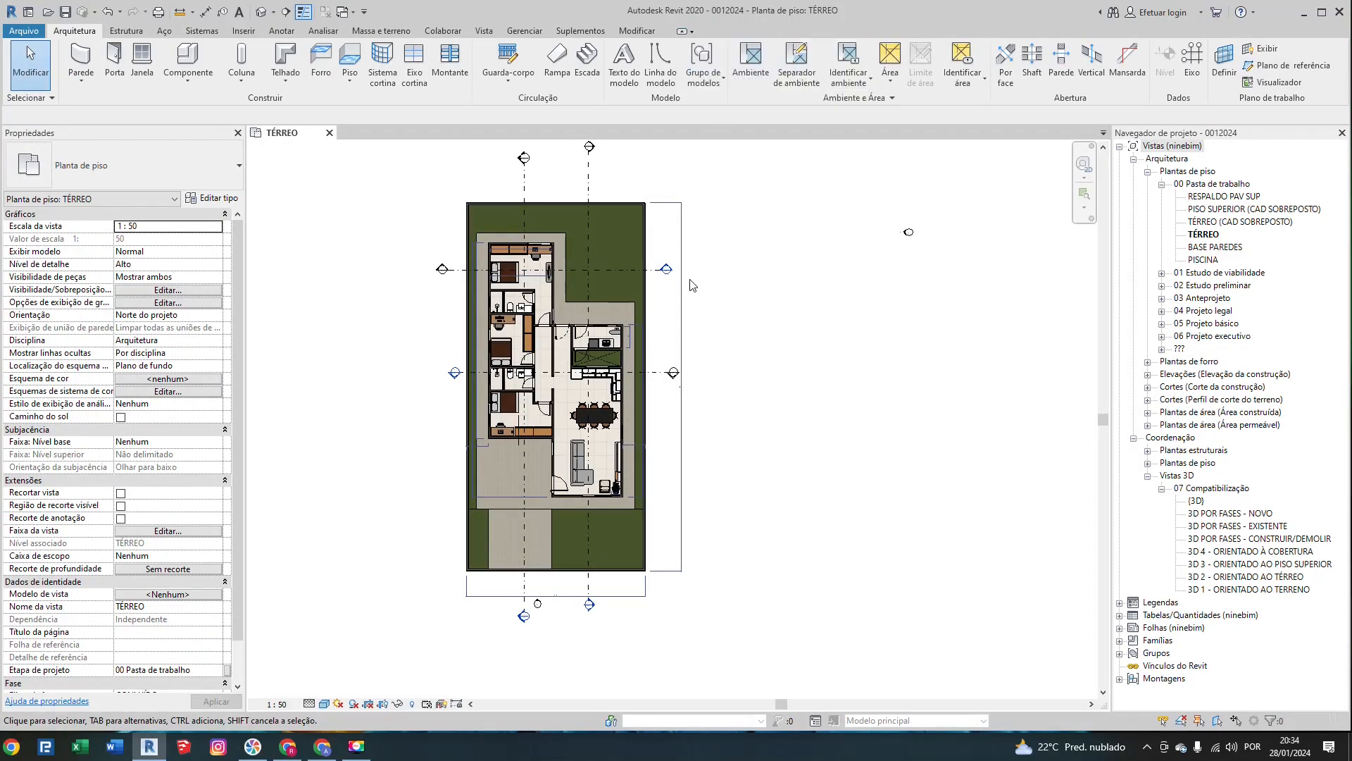
# Step: Cycle the ribbon through its panel-title, panel-button and tab-only states, returning to the full ribbon
pyautogui.click(683, 33)
pyautogui.click(692, 32)
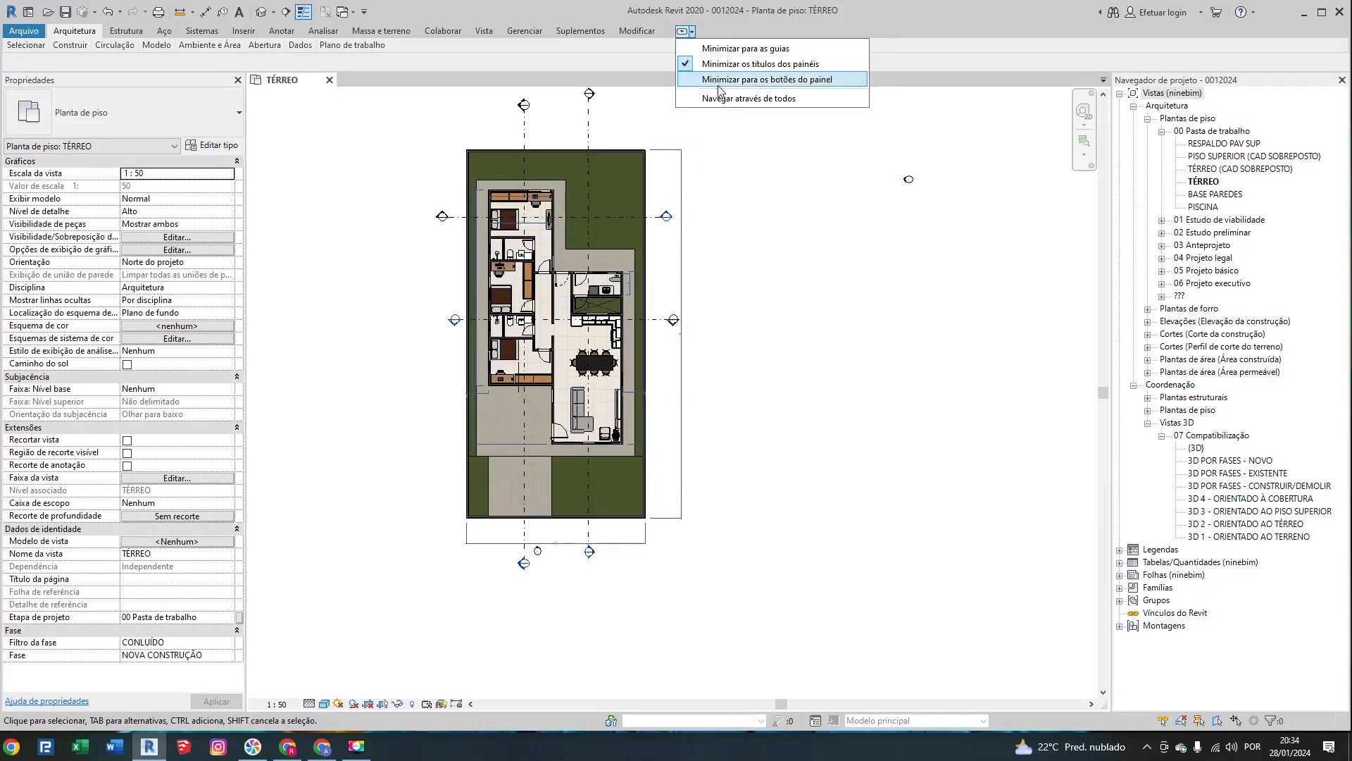
pyautogui.click(718, 82)
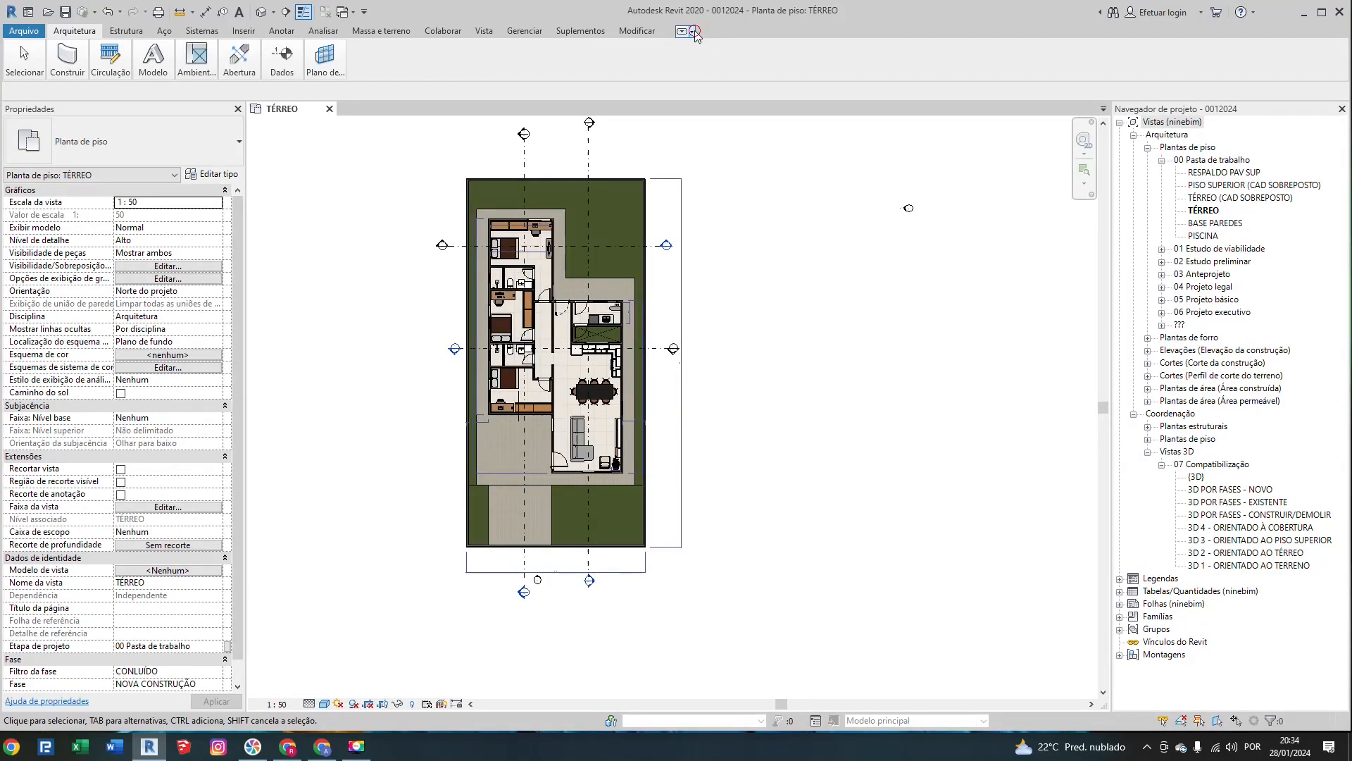
pyautogui.click(692, 31)
pyautogui.click(726, 42)
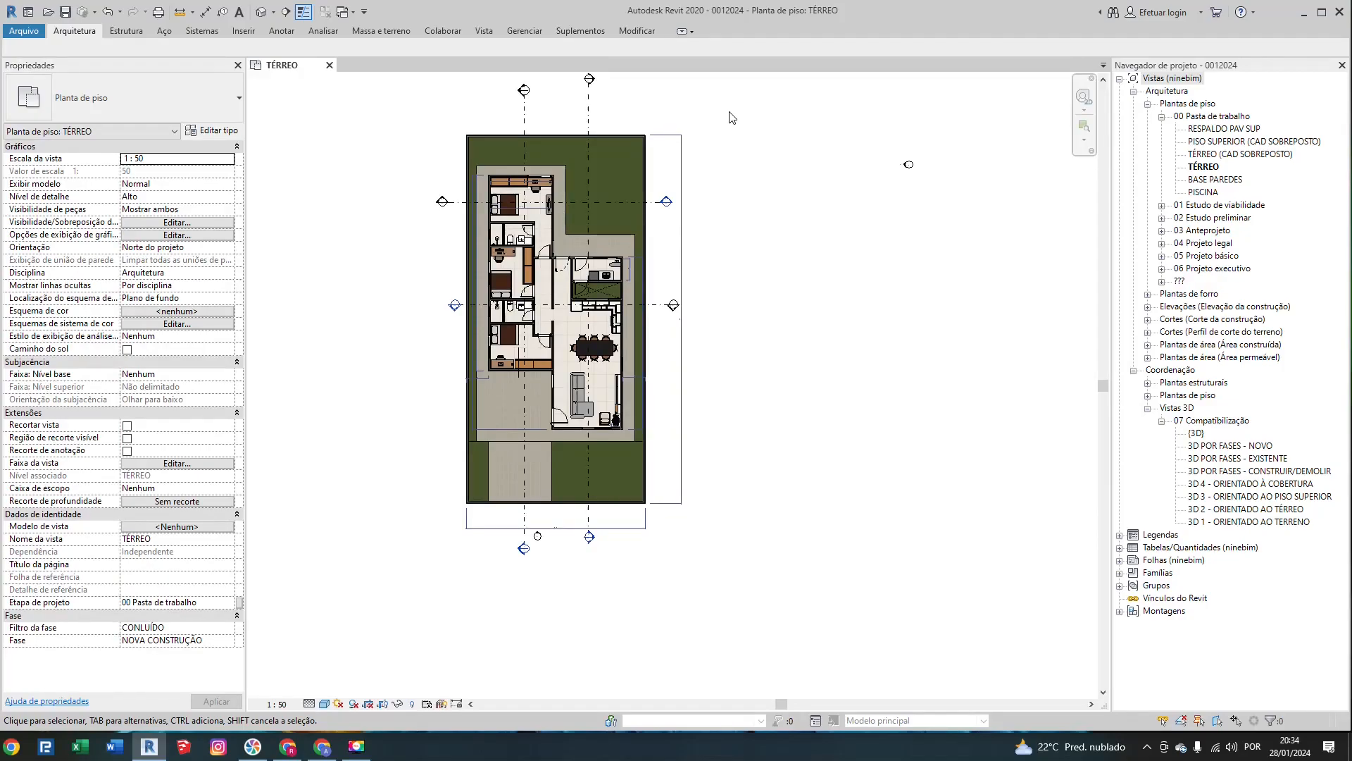
pyautogui.click(682, 31)
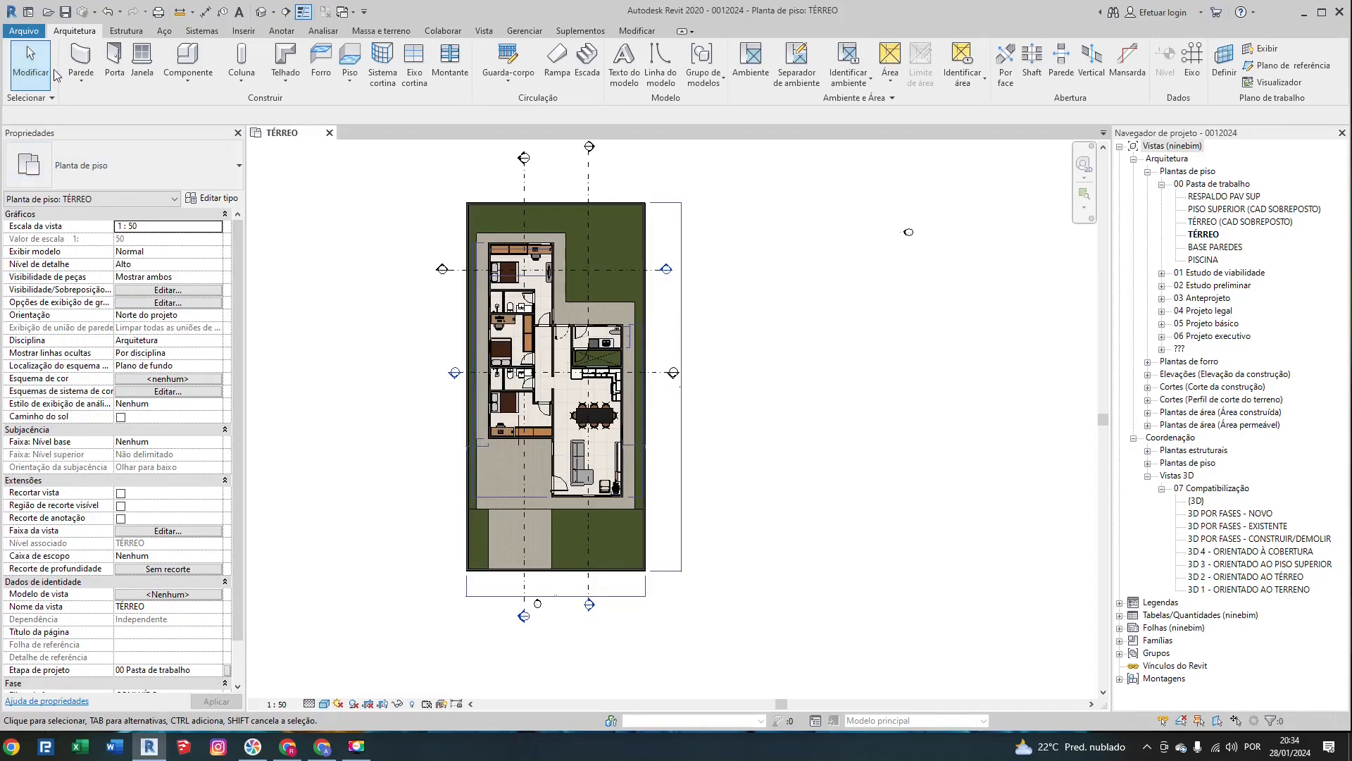
# Step: Start the Wall tool and choose Não conectado as the top constraint for the new wall's height
pyautogui.click(81, 55)
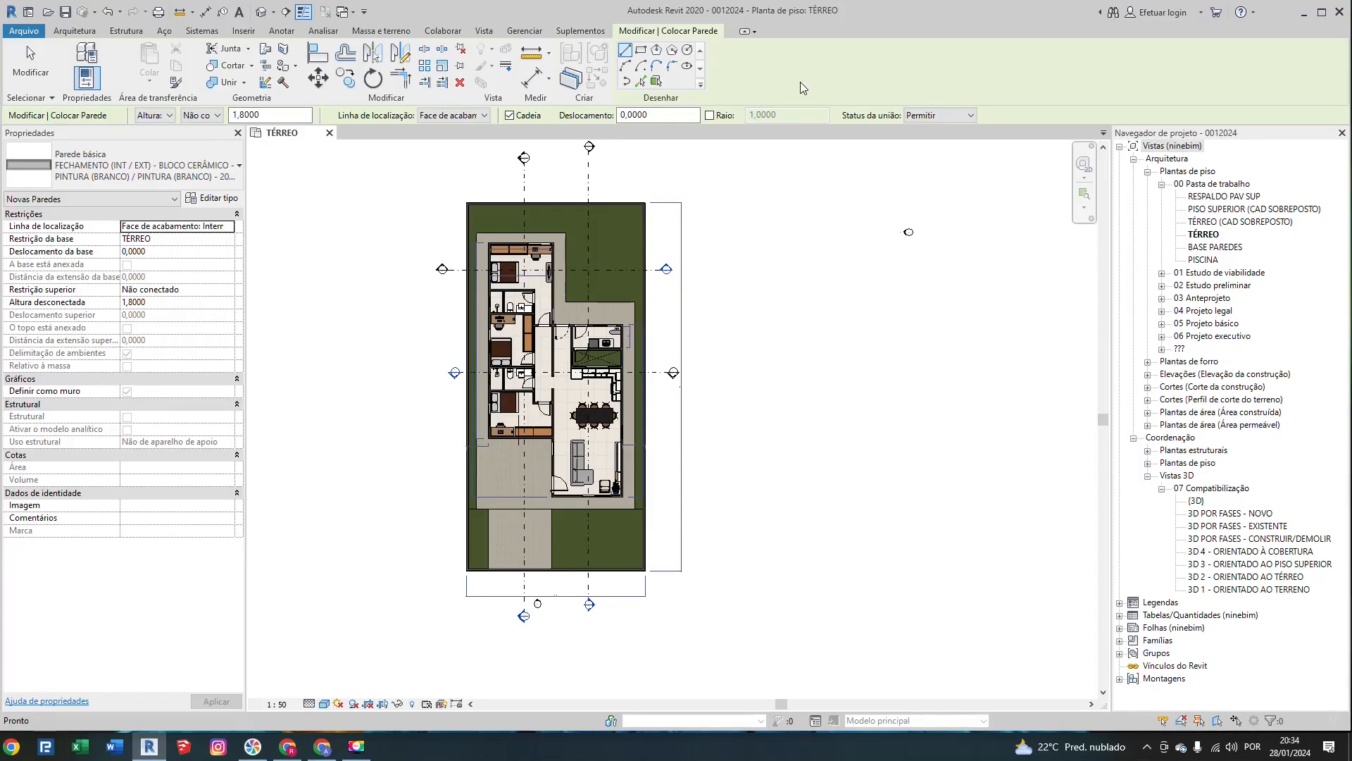
pyautogui.click(156, 116)
pyautogui.click(156, 115)
pyautogui.click(167, 115)
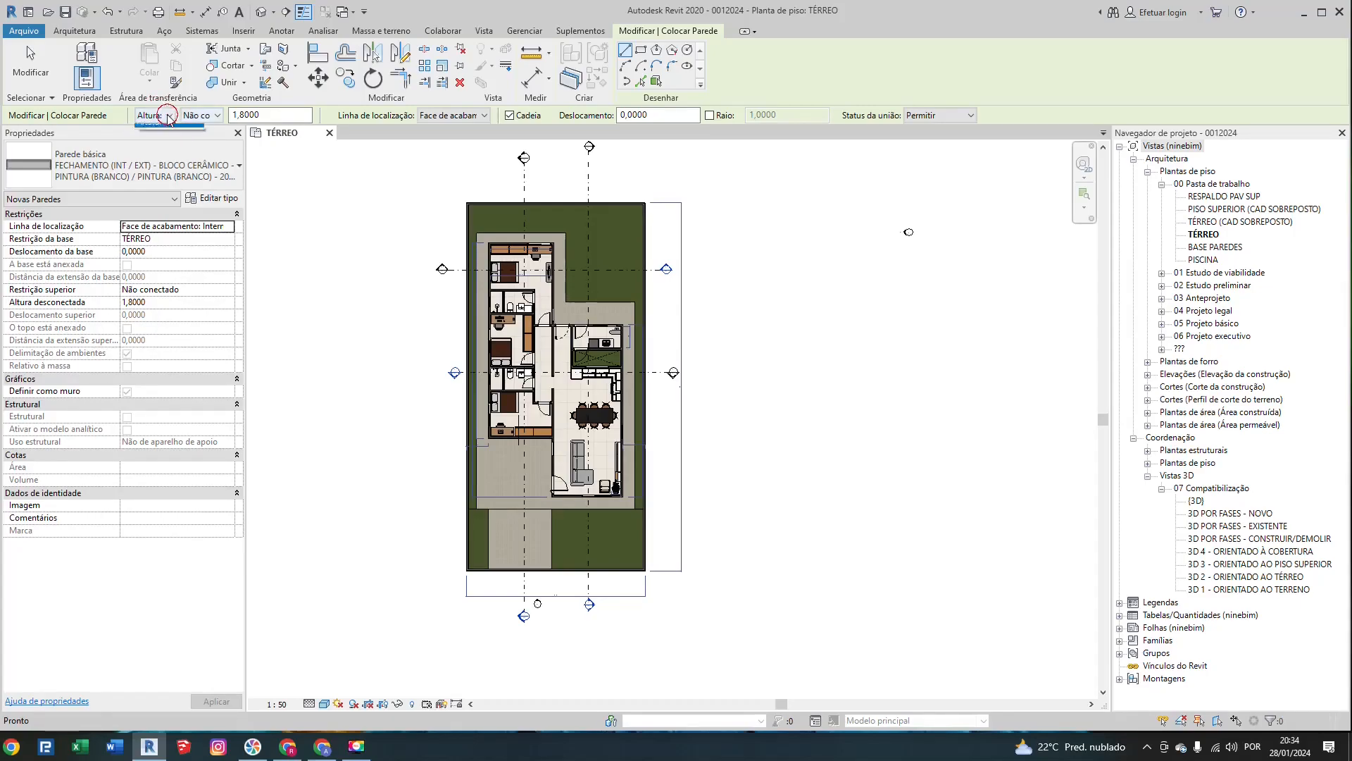
pyautogui.click(217, 116)
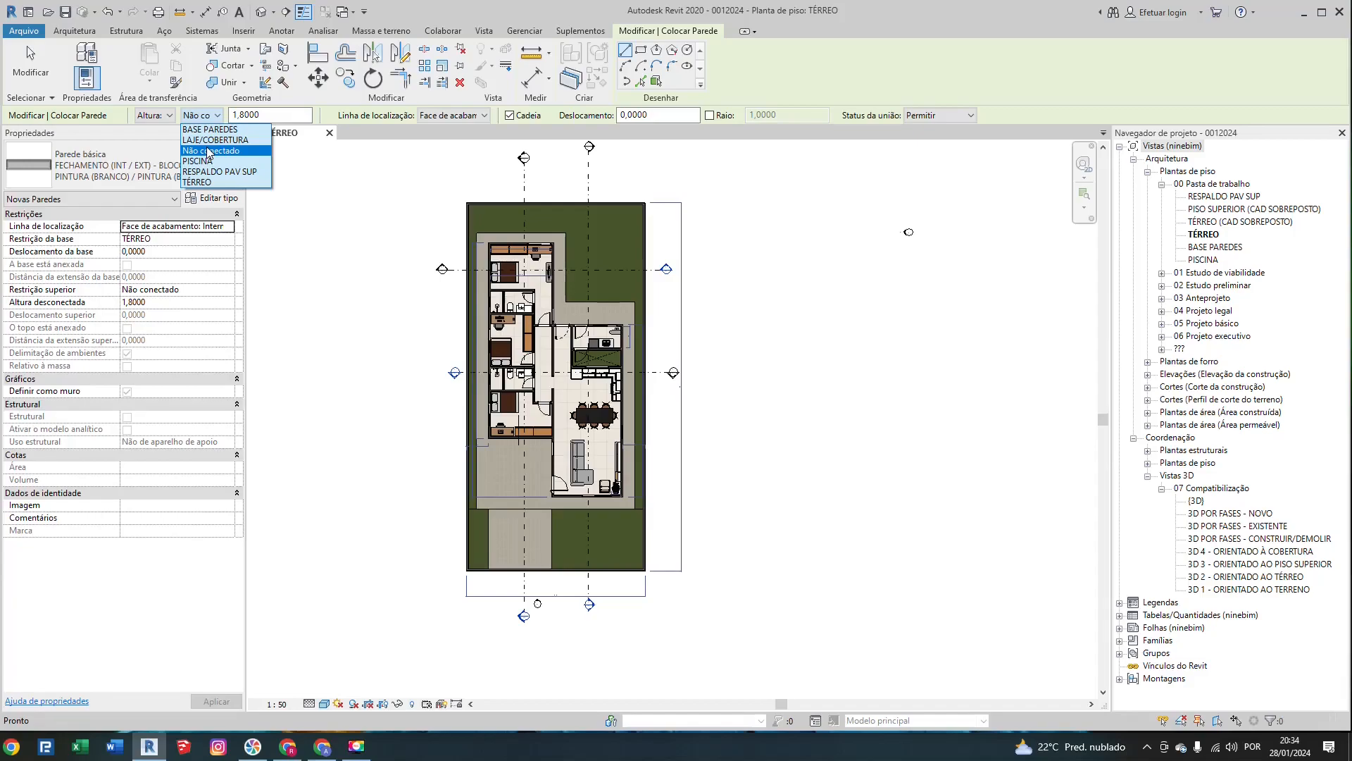
pyautogui.click(209, 151)
# Step: Examine the new wall's height field and its location line options without changing them
pyautogui.moveTo(267, 115); pyautogui.dragTo(235, 114)
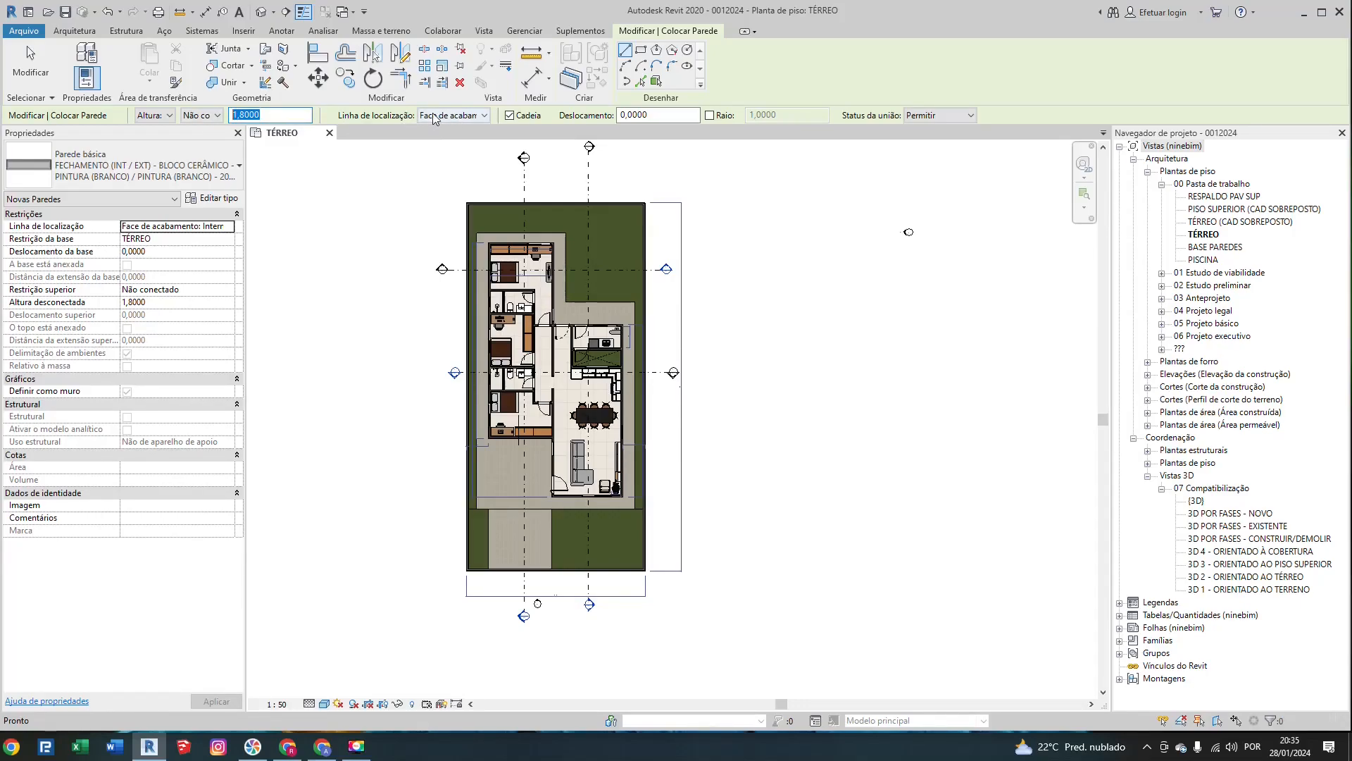
pyautogui.click(481, 115)
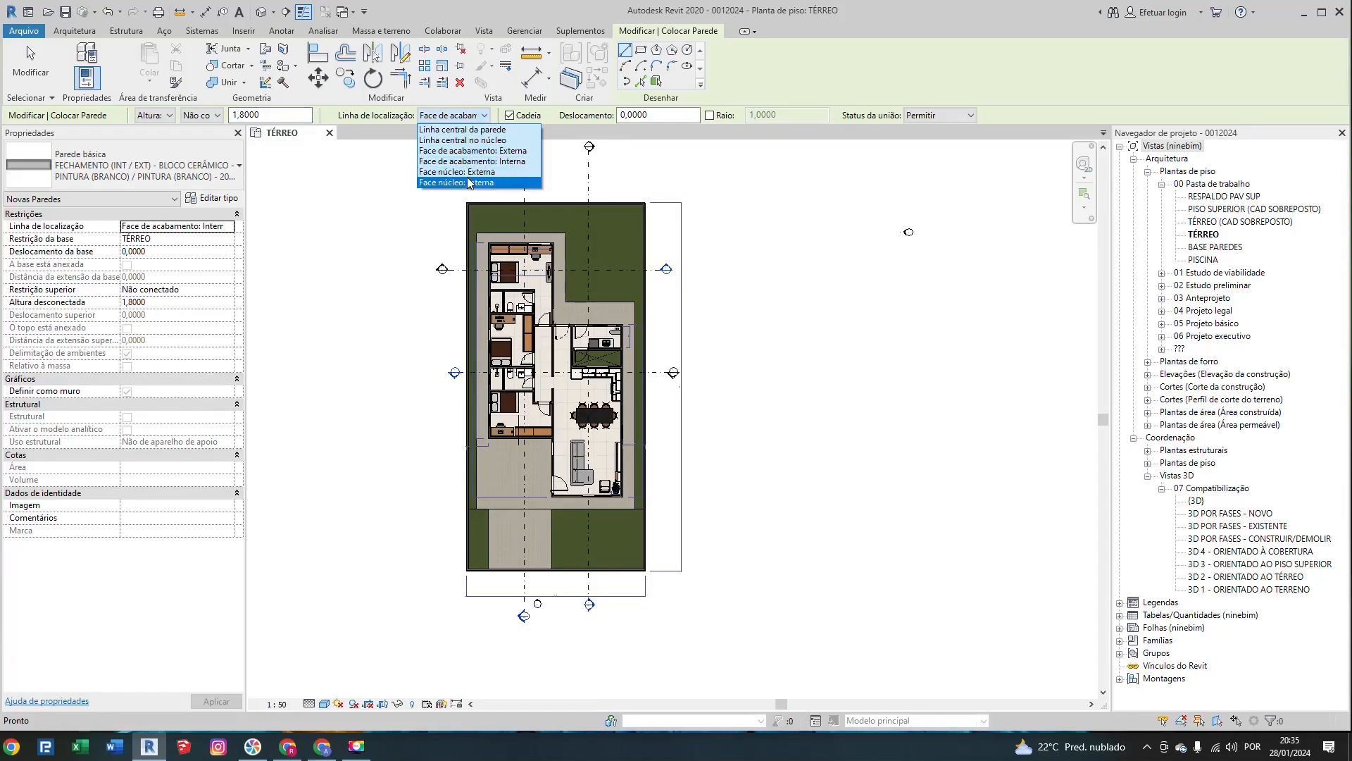
pyautogui.click(555, 117)
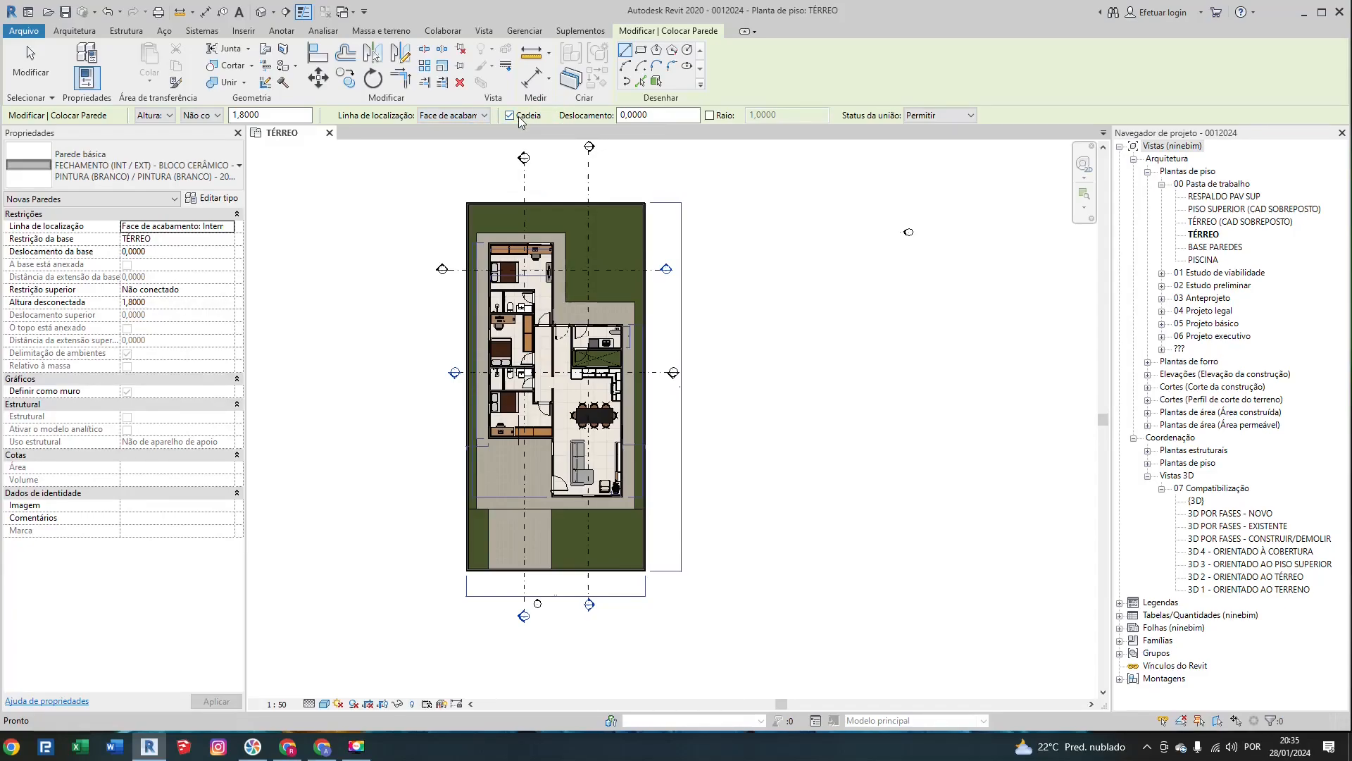
# Step: Turn off the Cadeia option and draw a single vertical wall about 6.1 m long in the empty area left of the lot
pyautogui.moveTo(335, 251); pyautogui.dragTo(511, 182, button='middle')
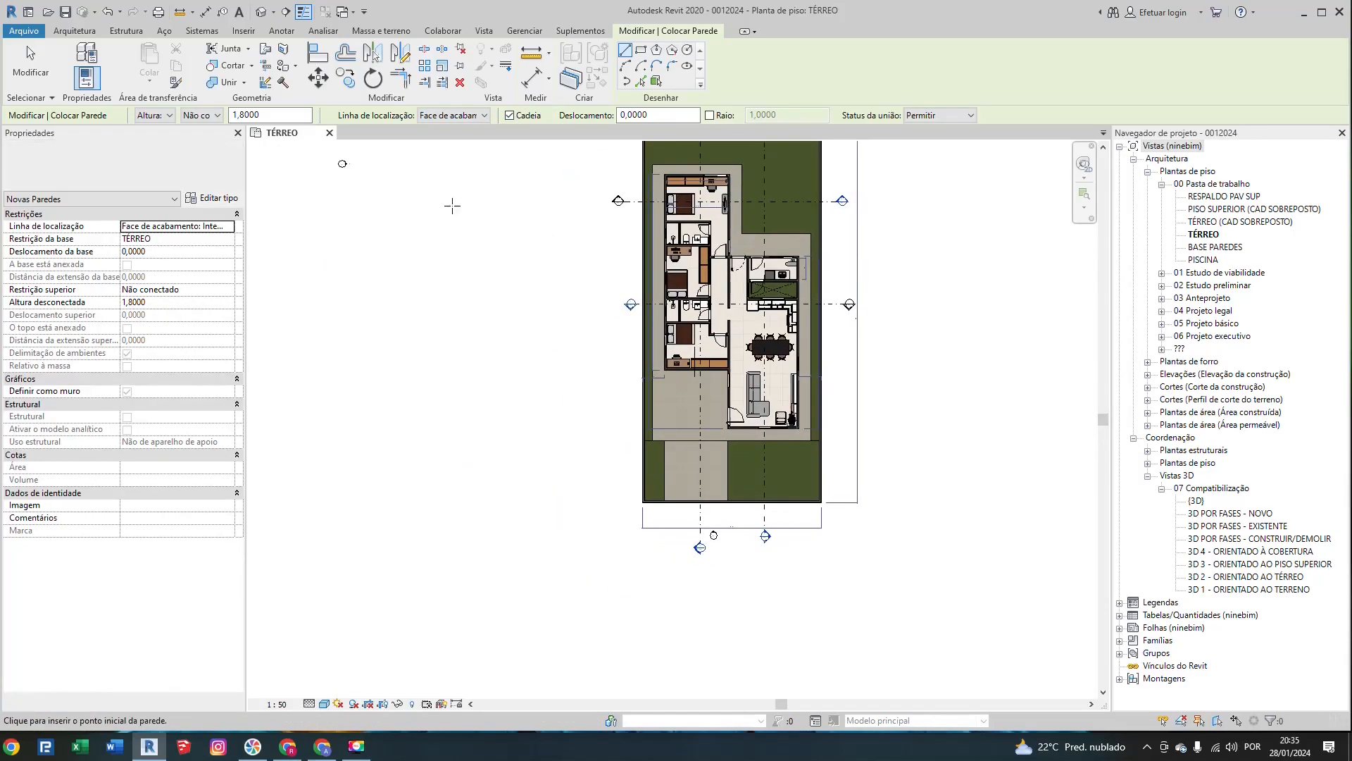
pyautogui.scroll(4, 452, 205)
pyautogui.click(511, 116)
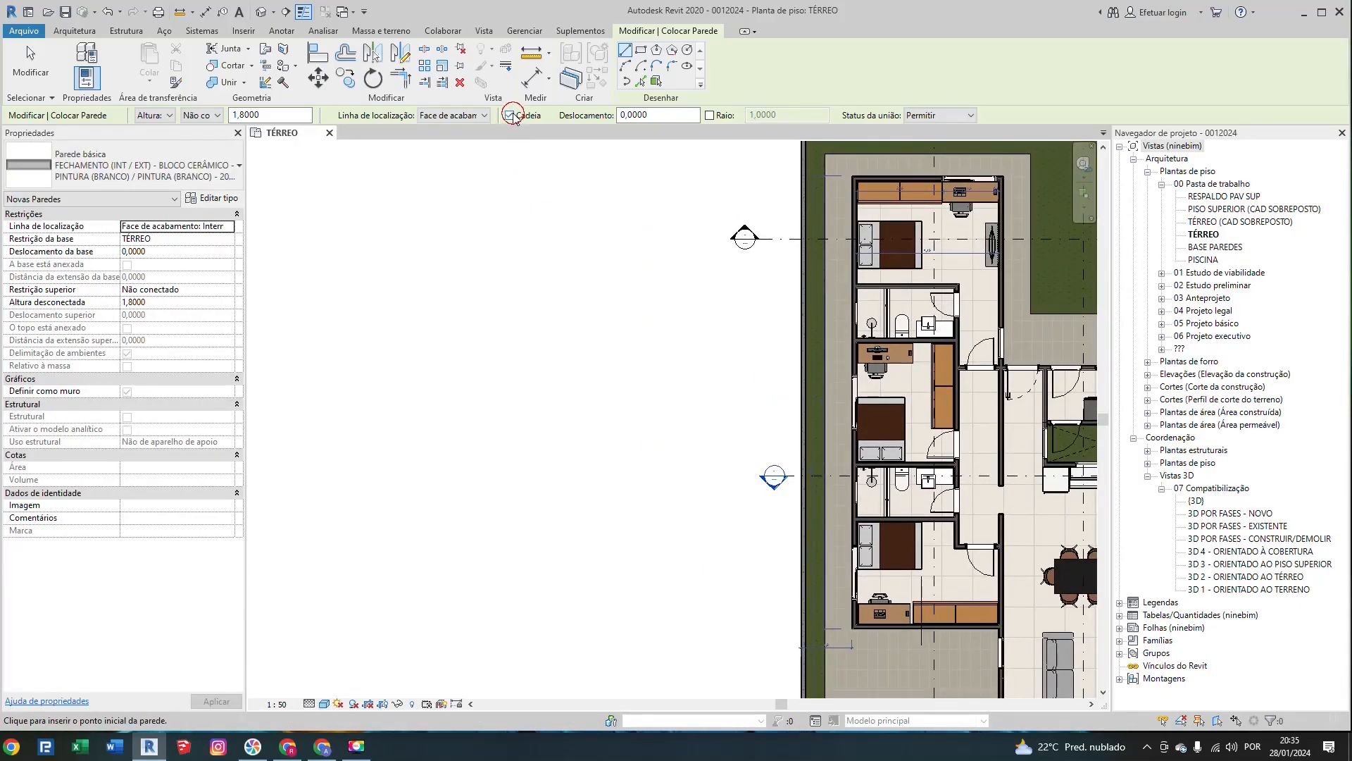
pyautogui.click(405, 416)
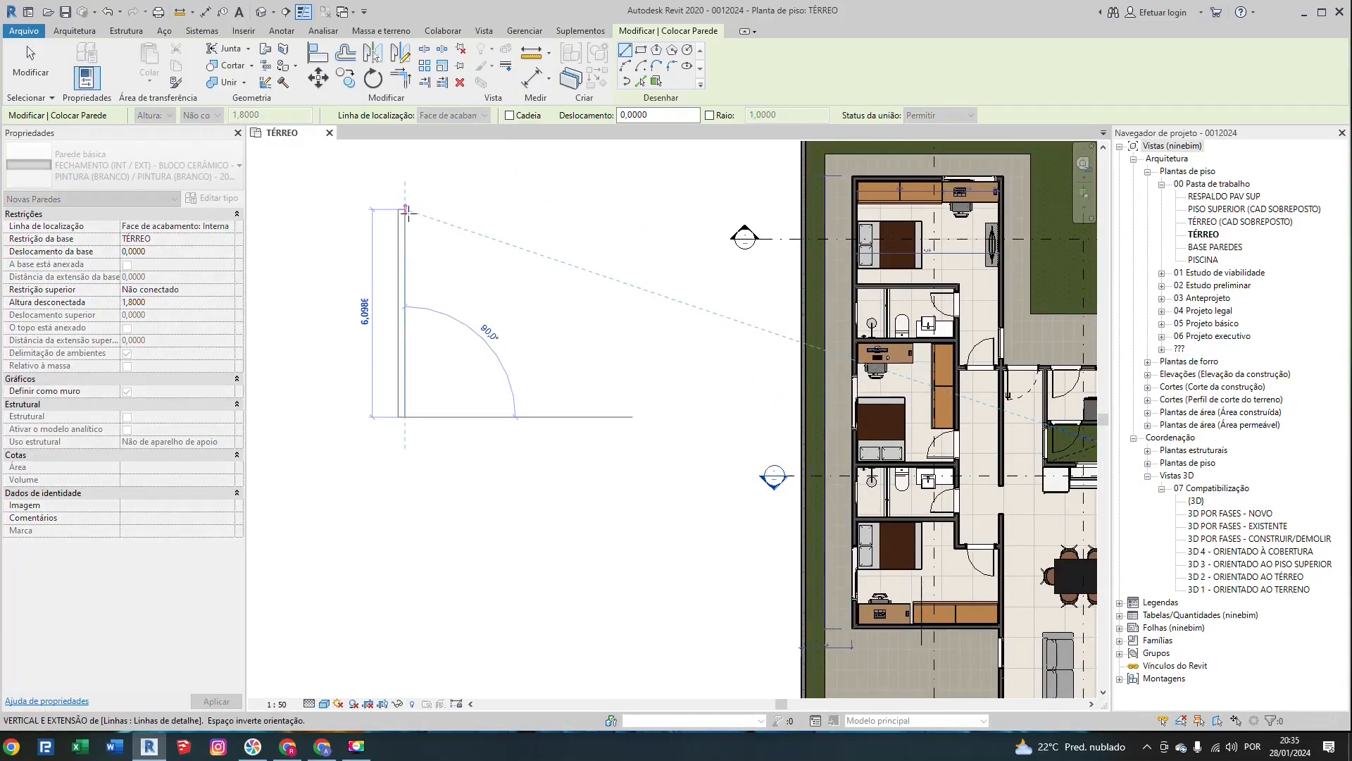
pyautogui.click(406, 210)
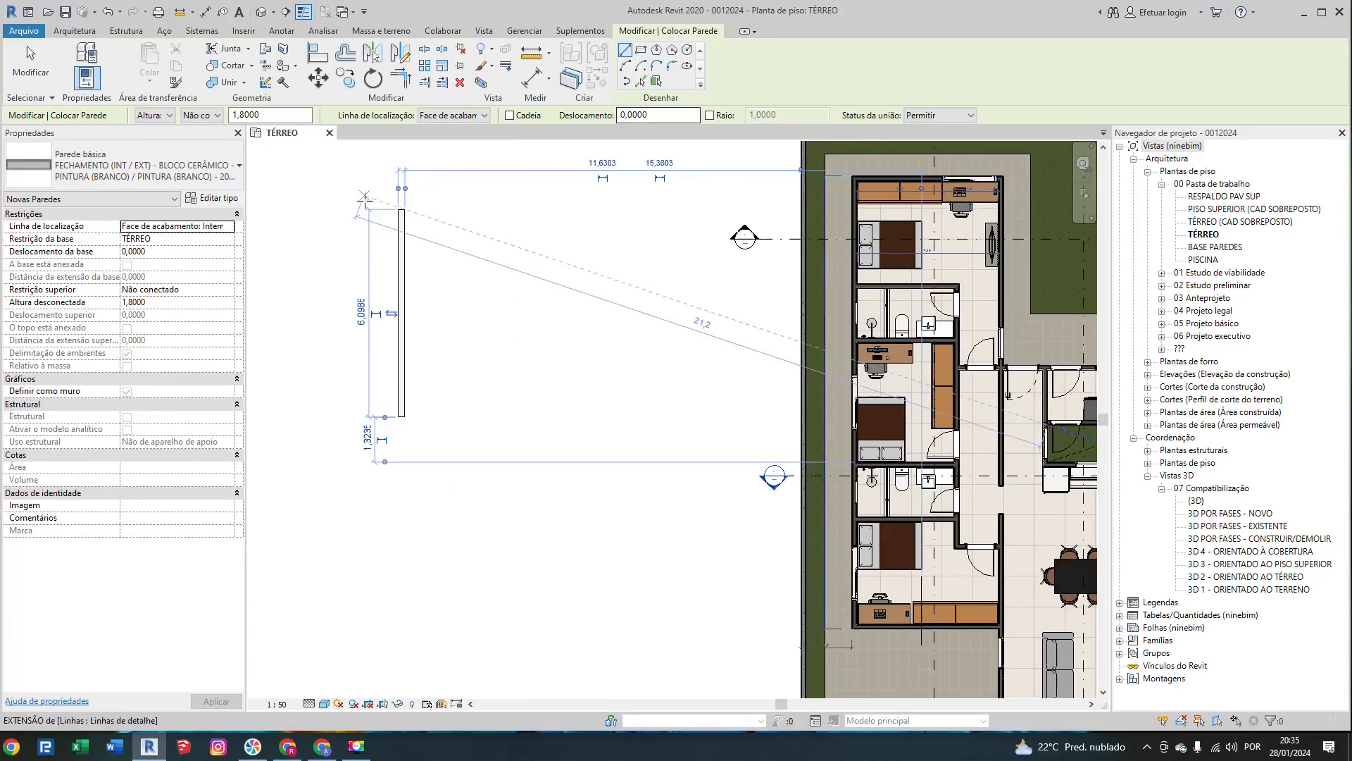
# Step: Turn Cadeia back on and draw four chained walls forming a closed rectangle about 6.1 m tall beside the single wall
pyautogui.click(509, 115)
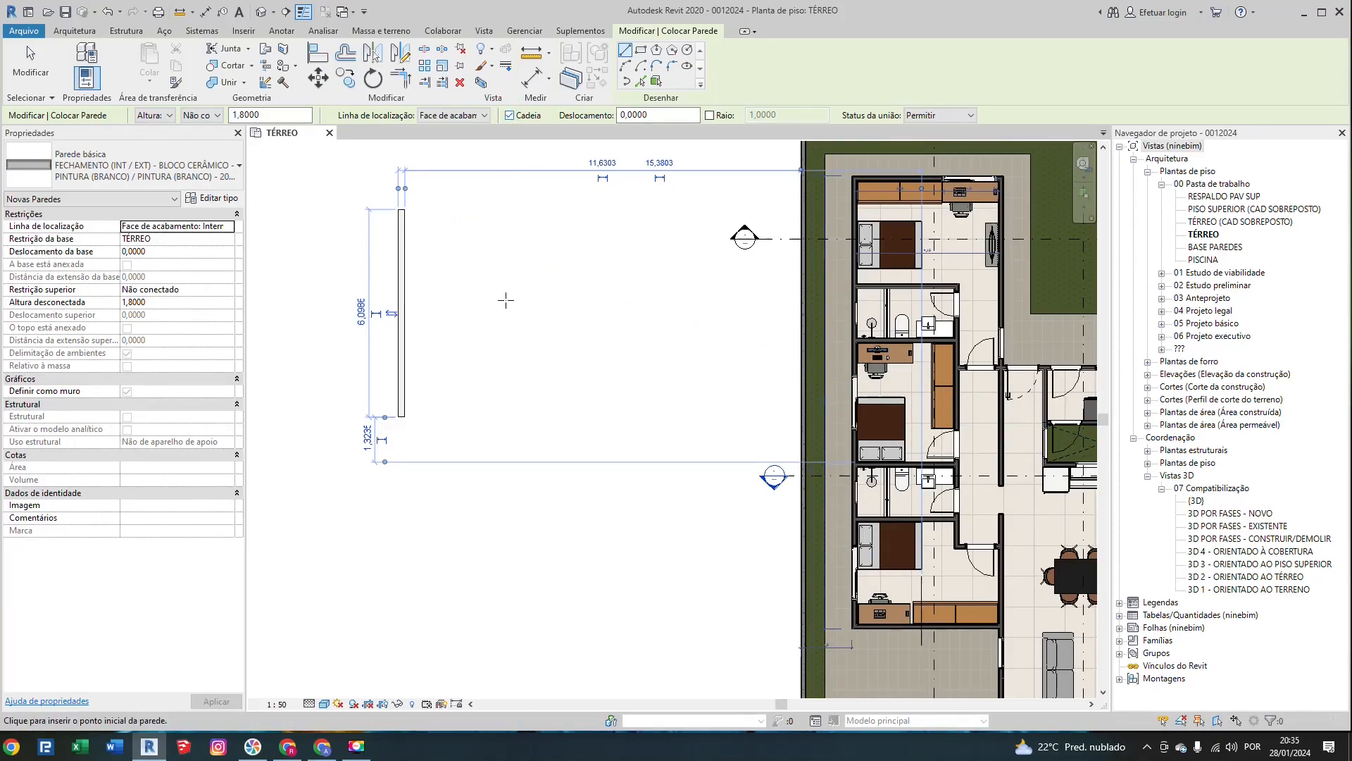
pyautogui.click(434, 416)
pyautogui.click(432, 209)
pyautogui.click(561, 210)
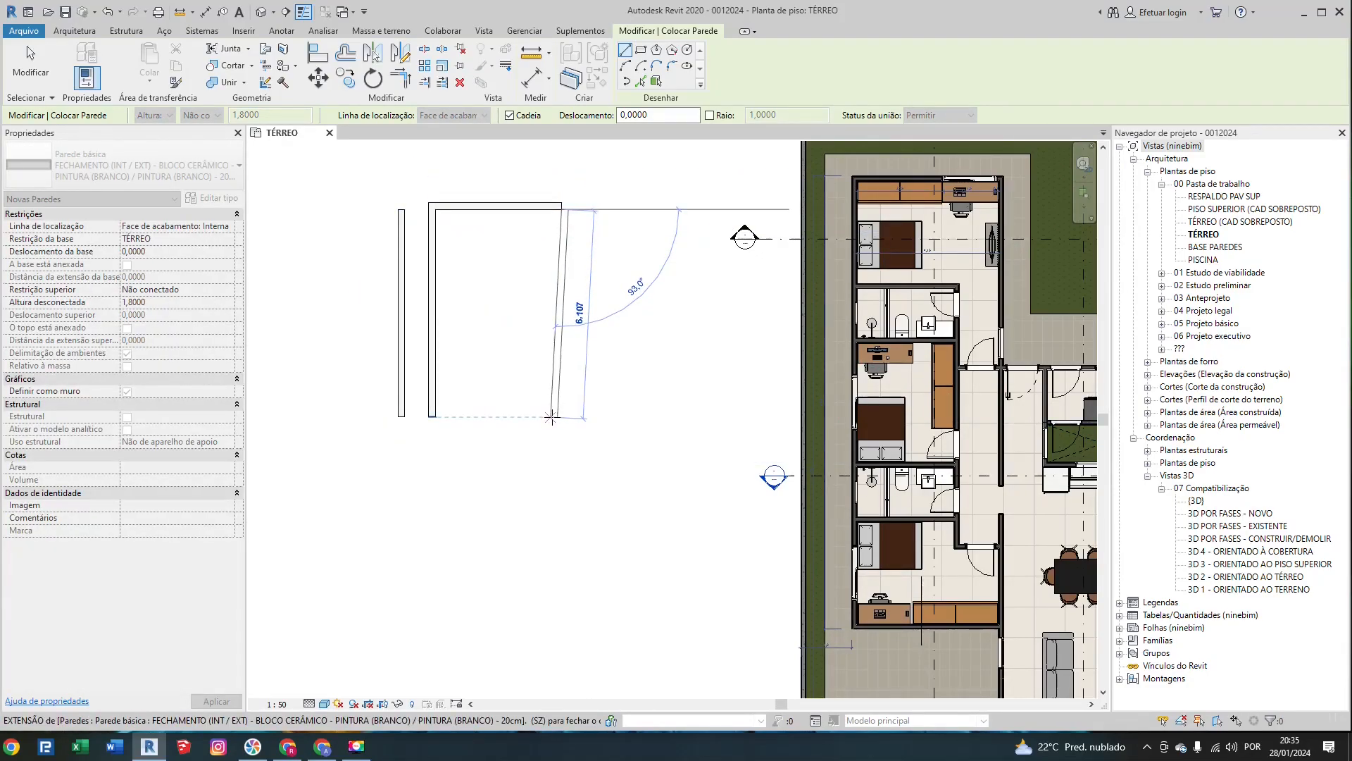
pyautogui.click(552, 416)
pyautogui.click(429, 416)
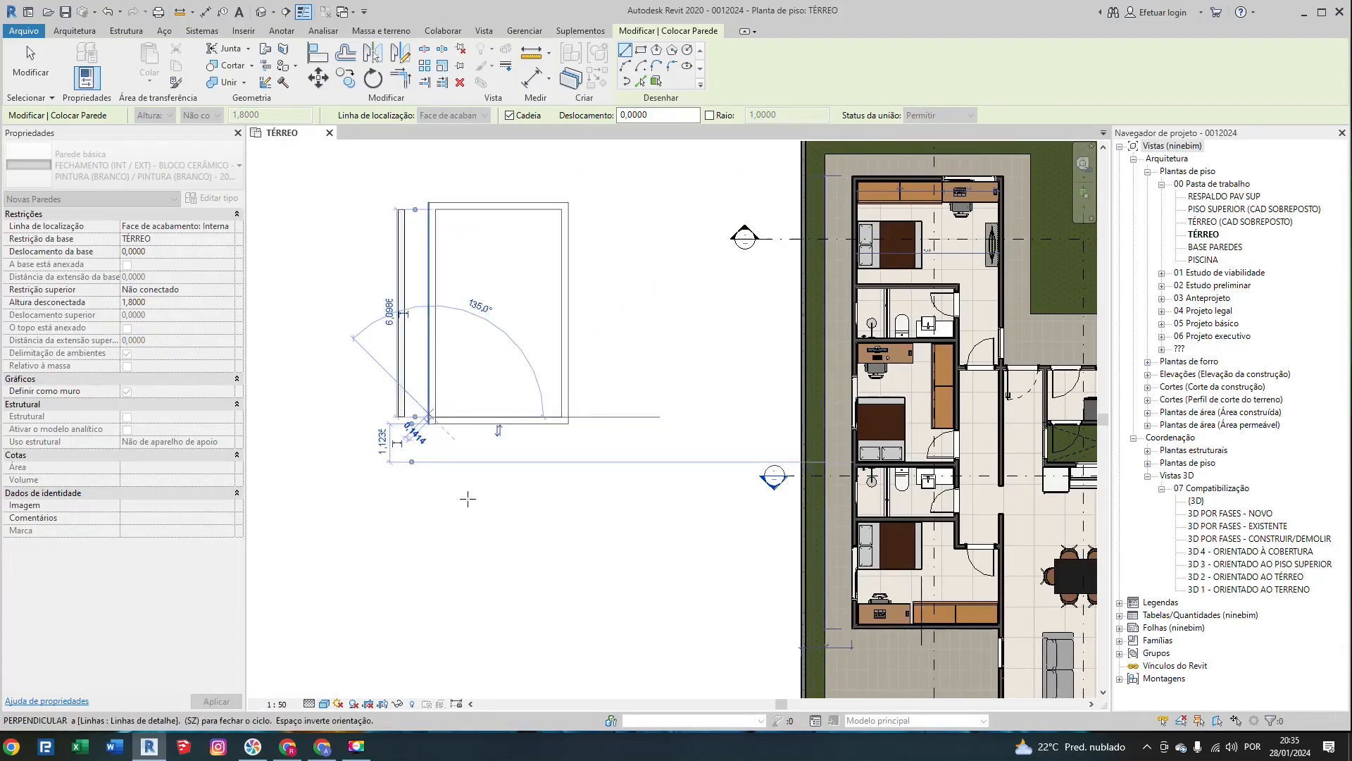
pyautogui.press('Escape')
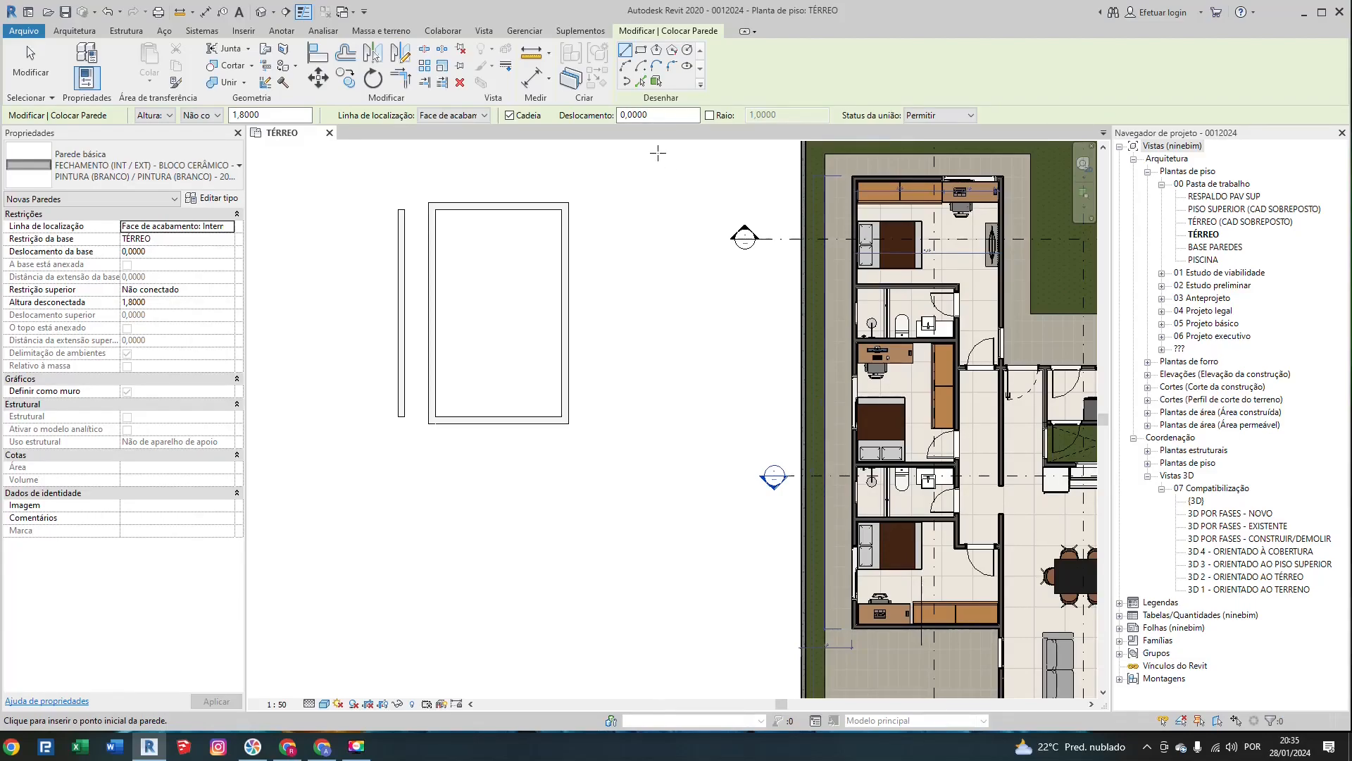
pyautogui.press('Escape')
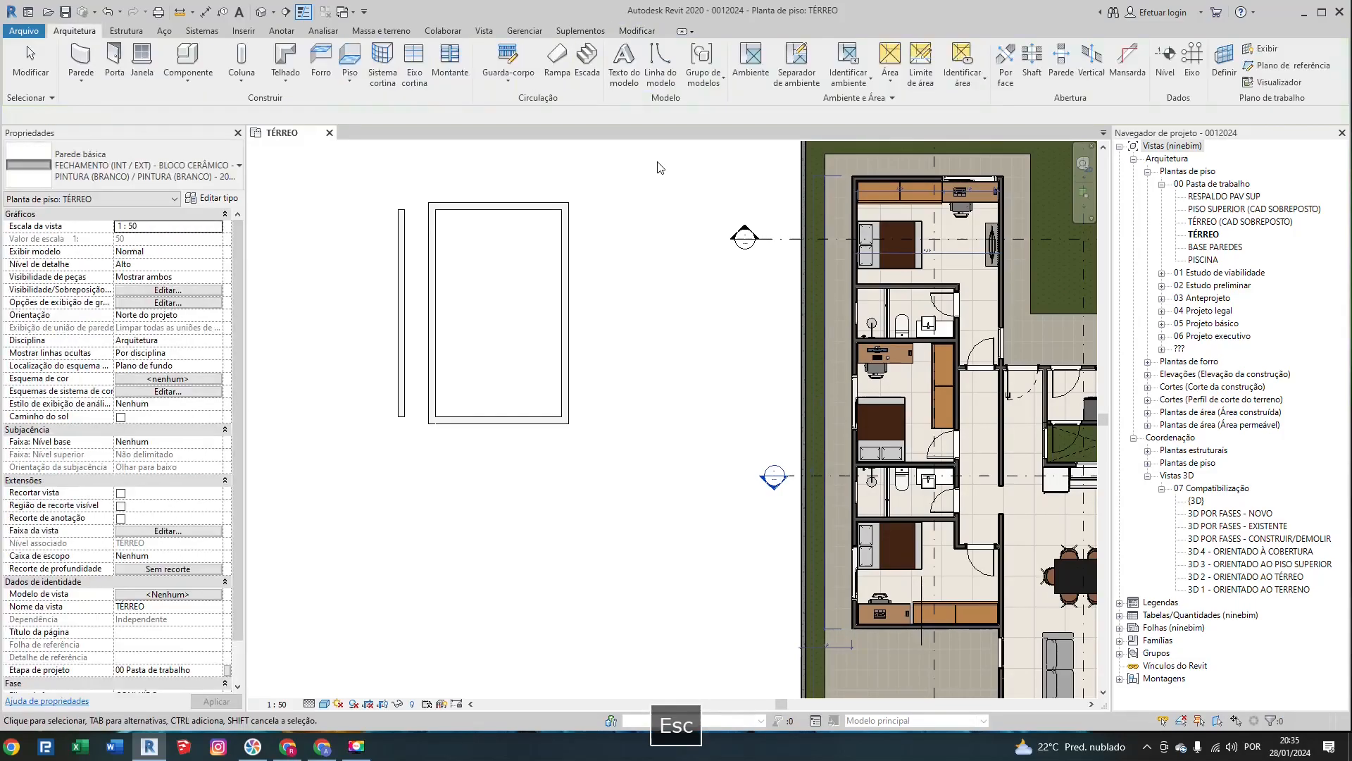
# Step: Delete the single wall and the four chained walls drawn left of the lot
pyautogui.scroll(-3, 627, 209)
pyautogui.moveTo(627, 210); pyautogui.dragTo(530, 235, button='middle')
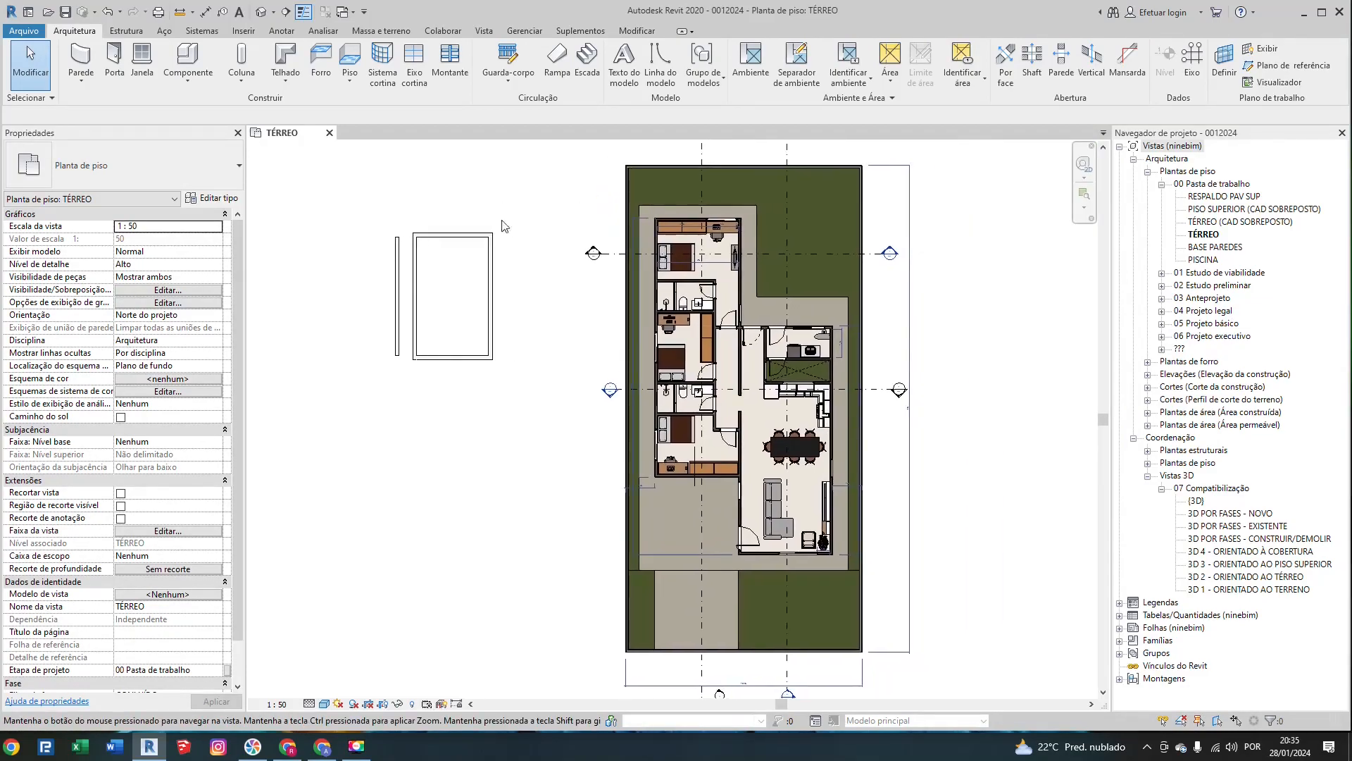
pyautogui.scroll(1, 451, 210)
pyautogui.scroll(-1, 444, 202)
pyautogui.scroll(1, 434, 206)
pyautogui.moveTo(359, 203); pyautogui.dragTo(529, 429)
pyautogui.press('Escape')
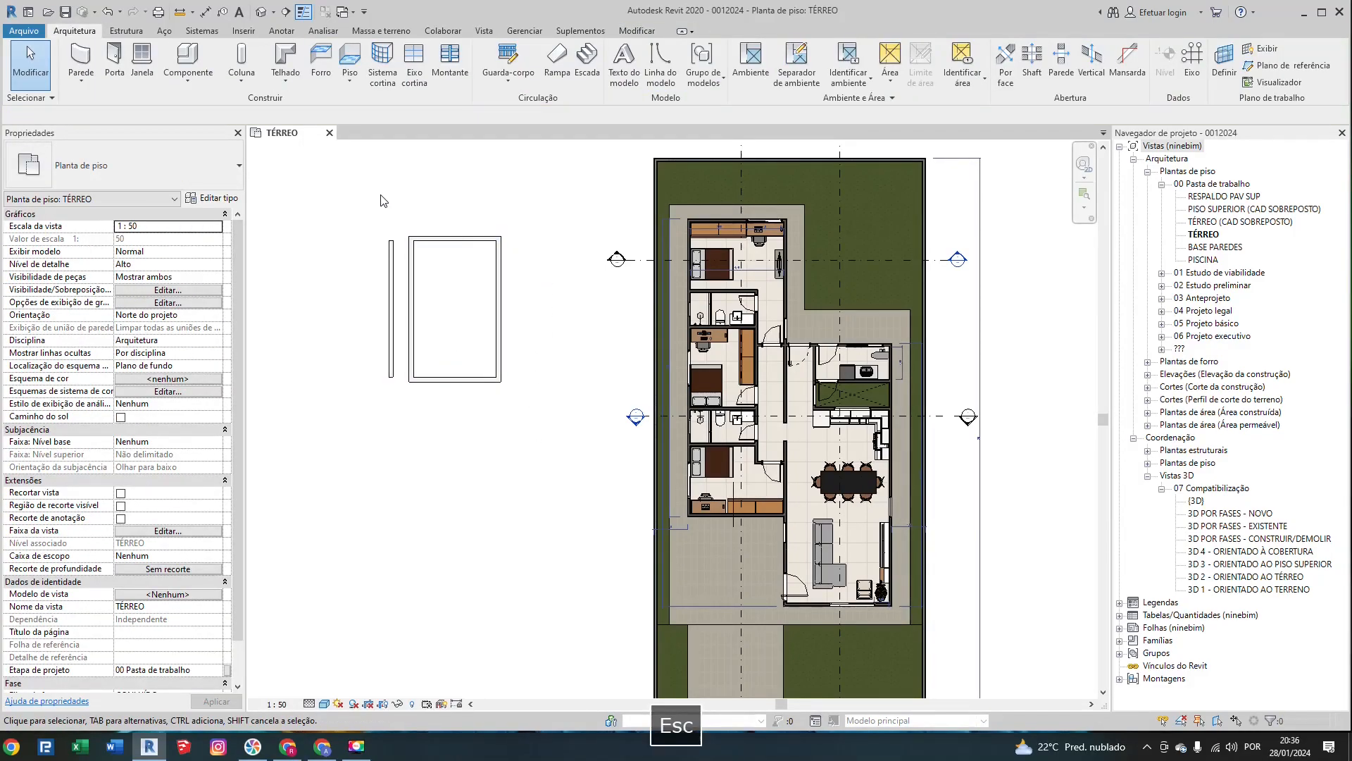
pyautogui.moveTo(359, 202); pyautogui.dragTo(525, 401)
pyautogui.press('Escape')
pyautogui.moveTo(362, 198); pyautogui.dragTo(546, 444)
pyautogui.press('Escape')
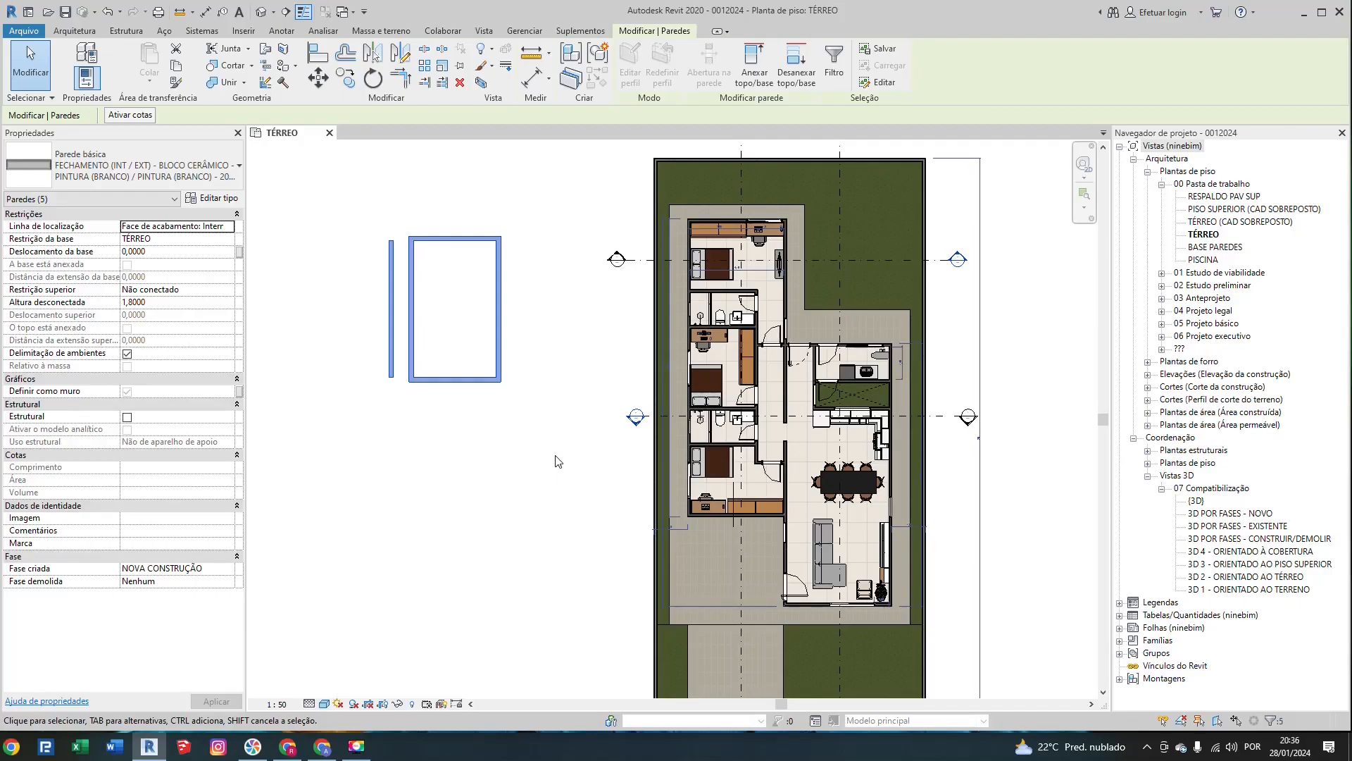
pyautogui.press('Delete')
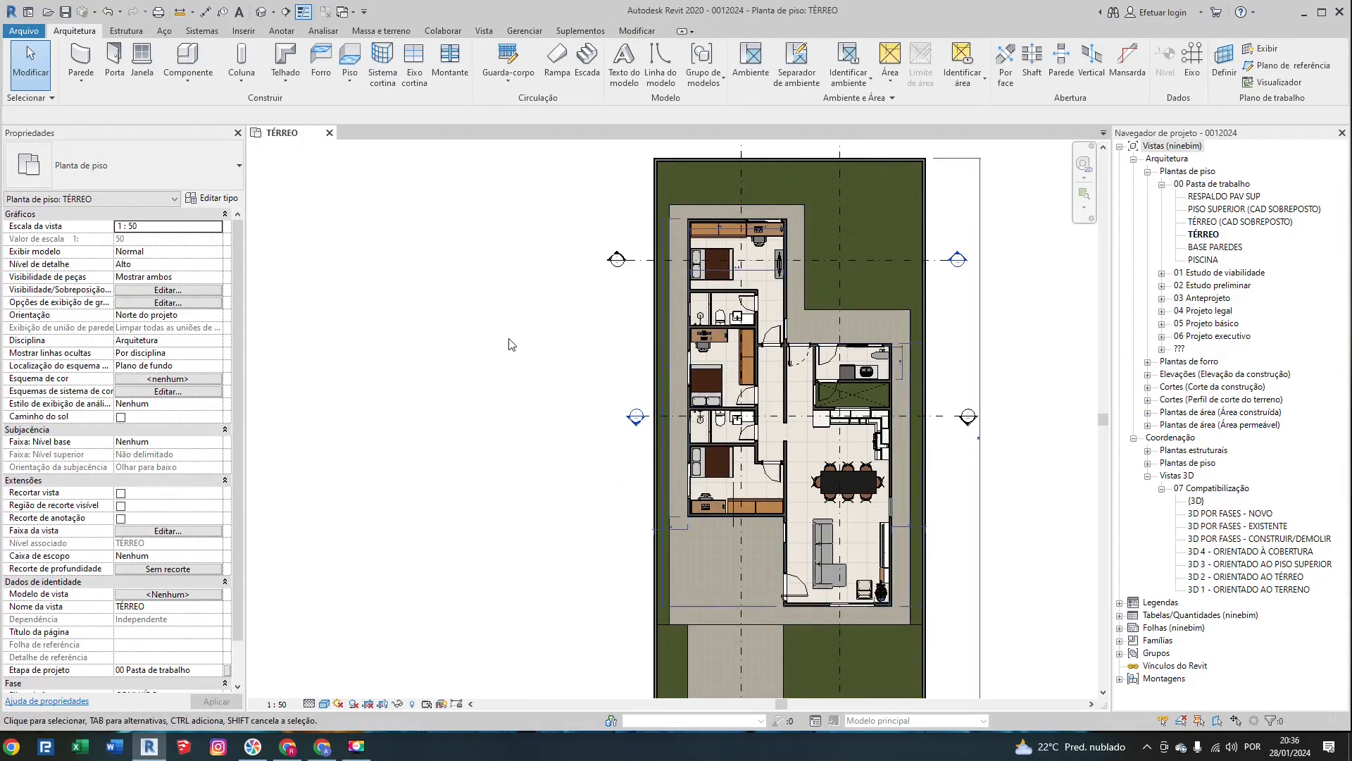
pyautogui.scroll(-3, 511, 345)
pyautogui.scroll(5, 588, 335)
pyautogui.scroll(-3, 588, 335)
pyautogui.scroll(5, 464, 269)
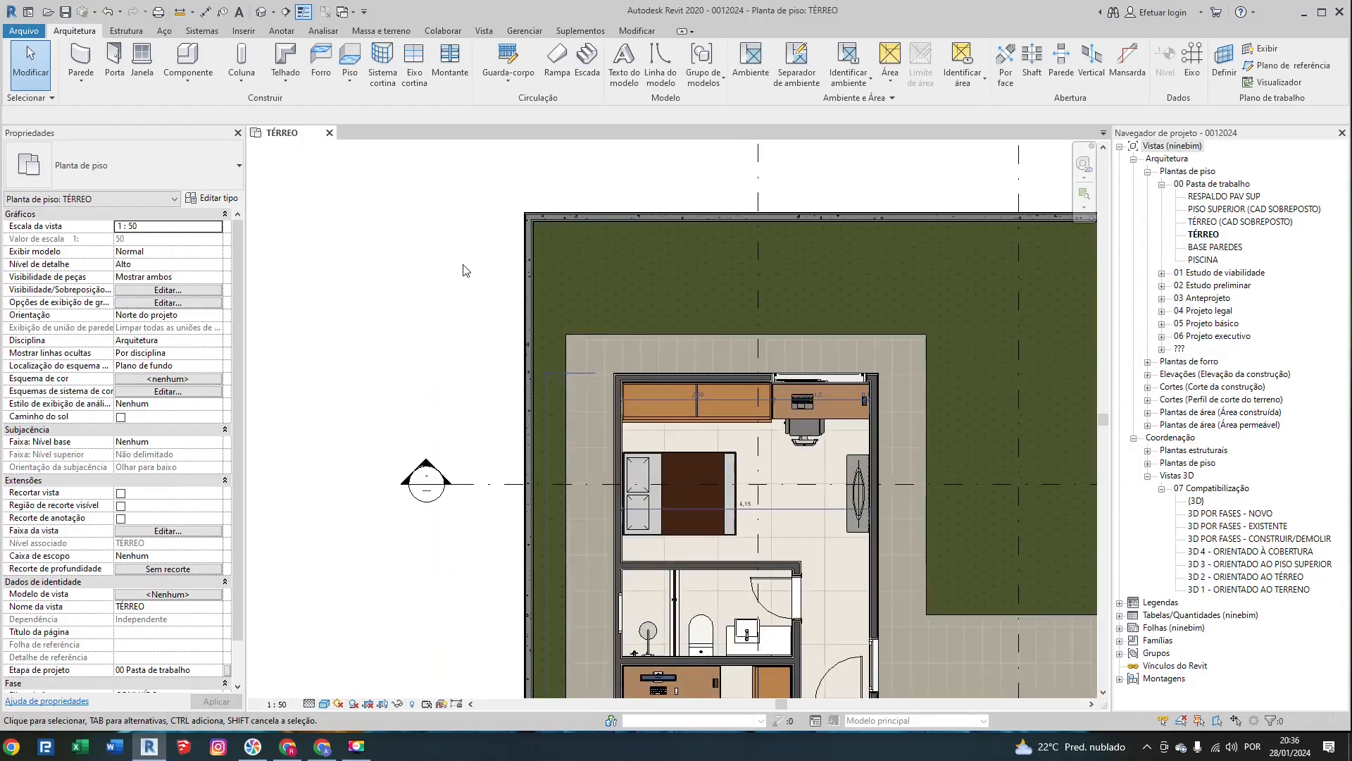
pyautogui.scroll(-3, 465, 270)
pyautogui.scroll(4, 801, 248)
pyautogui.scroll(-3, 800, 248)
pyautogui.scroll(5, 412, 283)
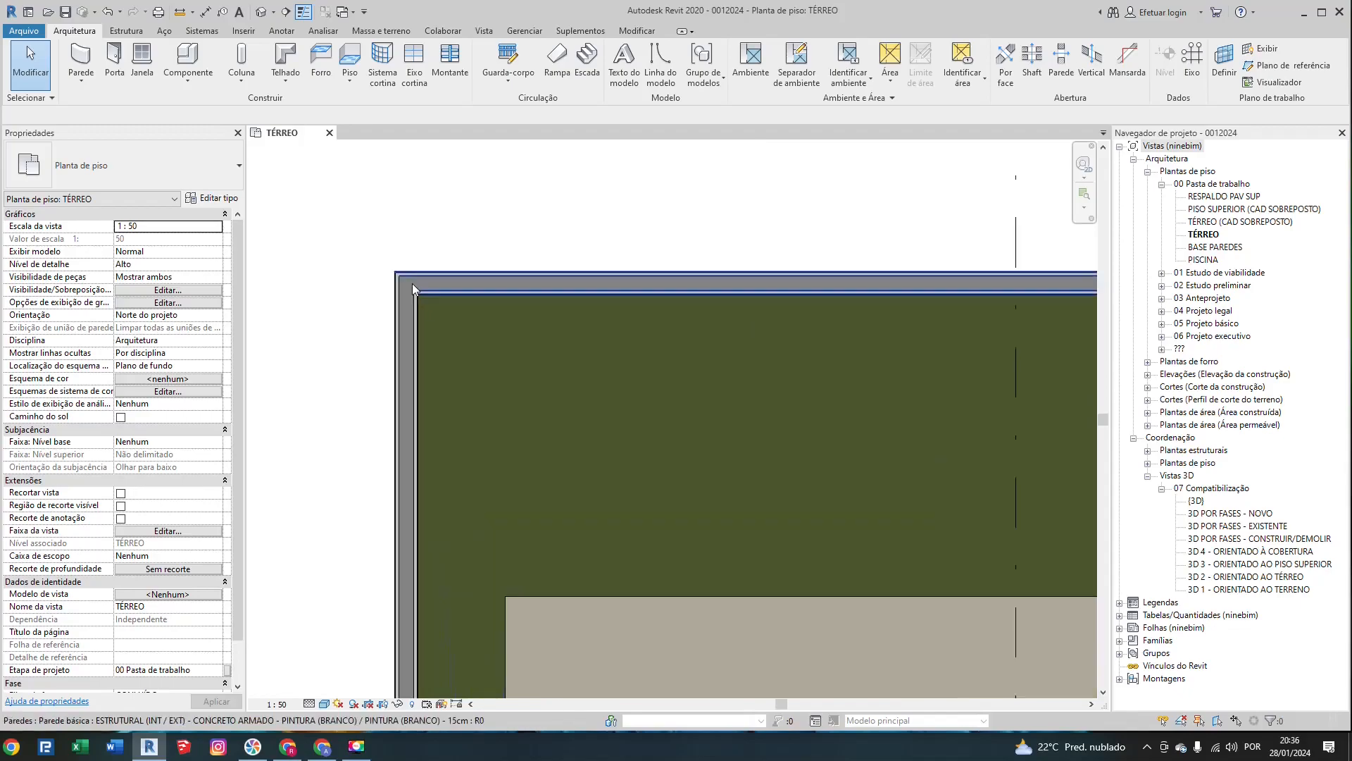
pyautogui.scroll(-3, 412, 283)
pyautogui.scroll(3, 386, 275)
pyautogui.moveTo(386, 270); pyautogui.dragTo(624, 277, button='middle')
pyautogui.press('Escape')
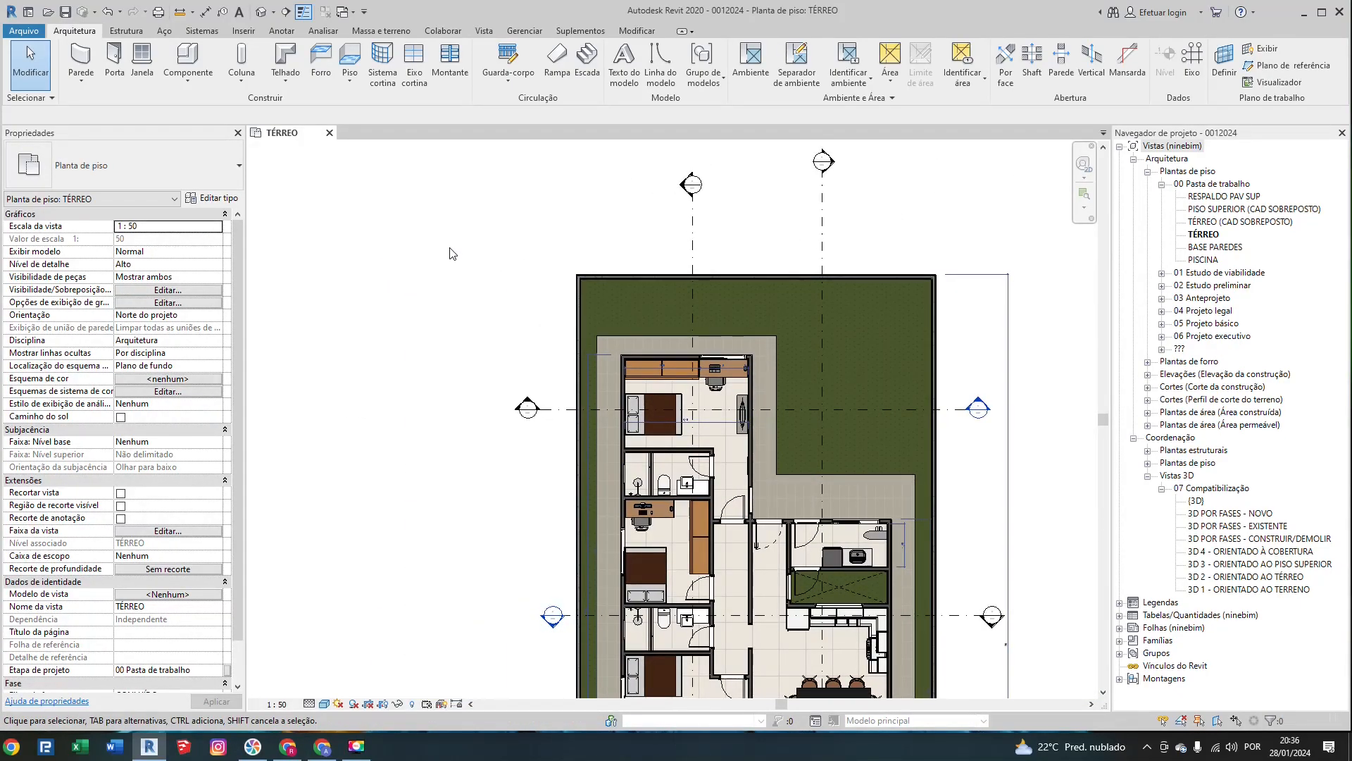
# Step: Start the Wall tool, browse its wall types and choose FECHAMENTO (INT / EXT) - BLOCO CERÂMICO - PINTURA (BRANCO) / PINTURA (BRANCO) - 20cm
pyautogui.press('w')
pyautogui.press('a')
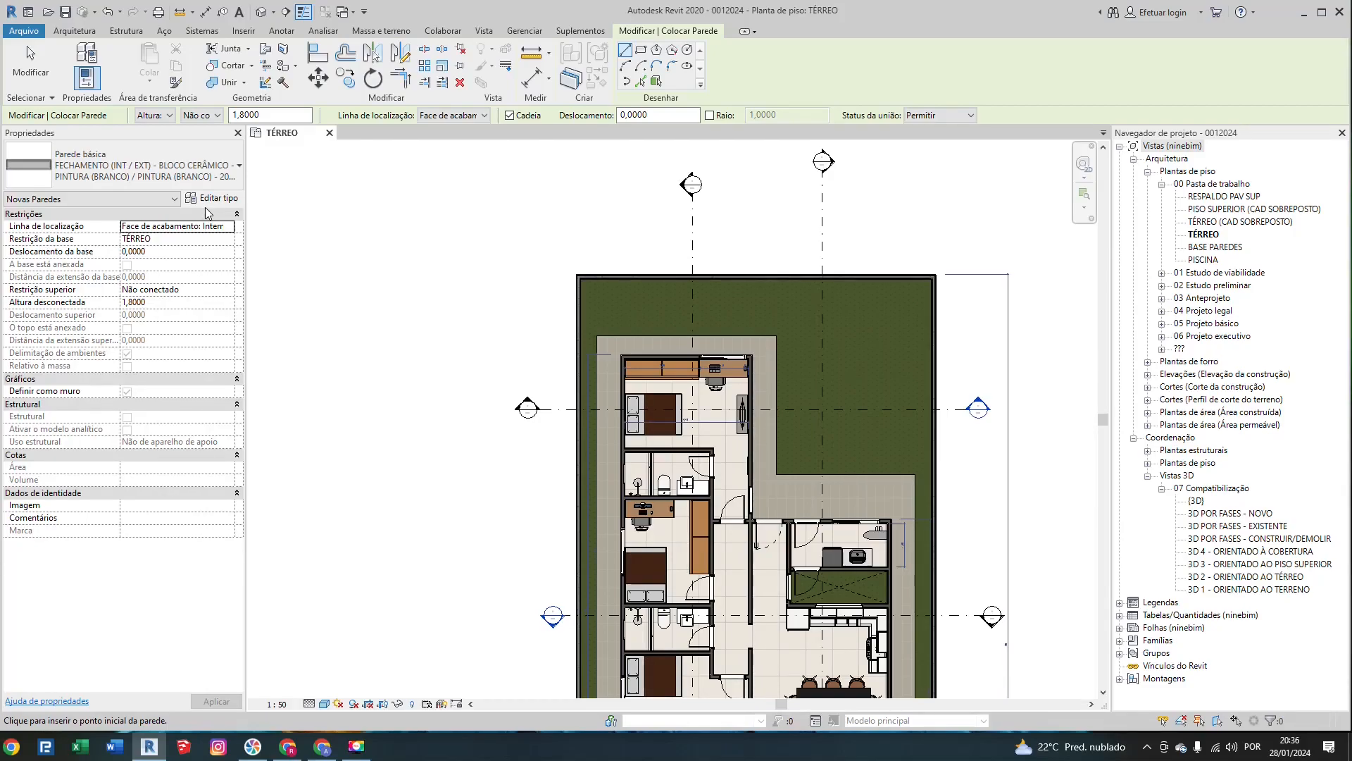
pyautogui.click(127, 175)
pyautogui.scroll(-8, 198, 243)
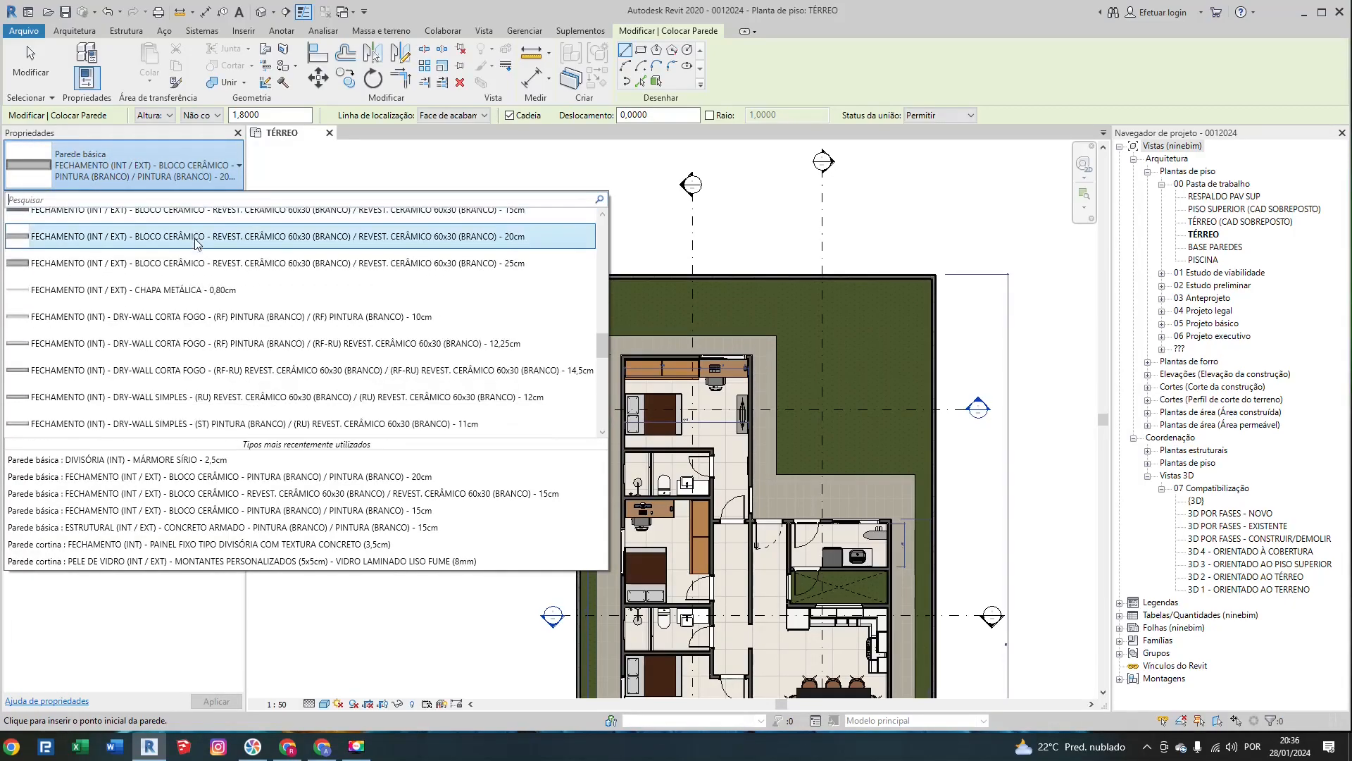
pyautogui.scroll(10, 197, 243)
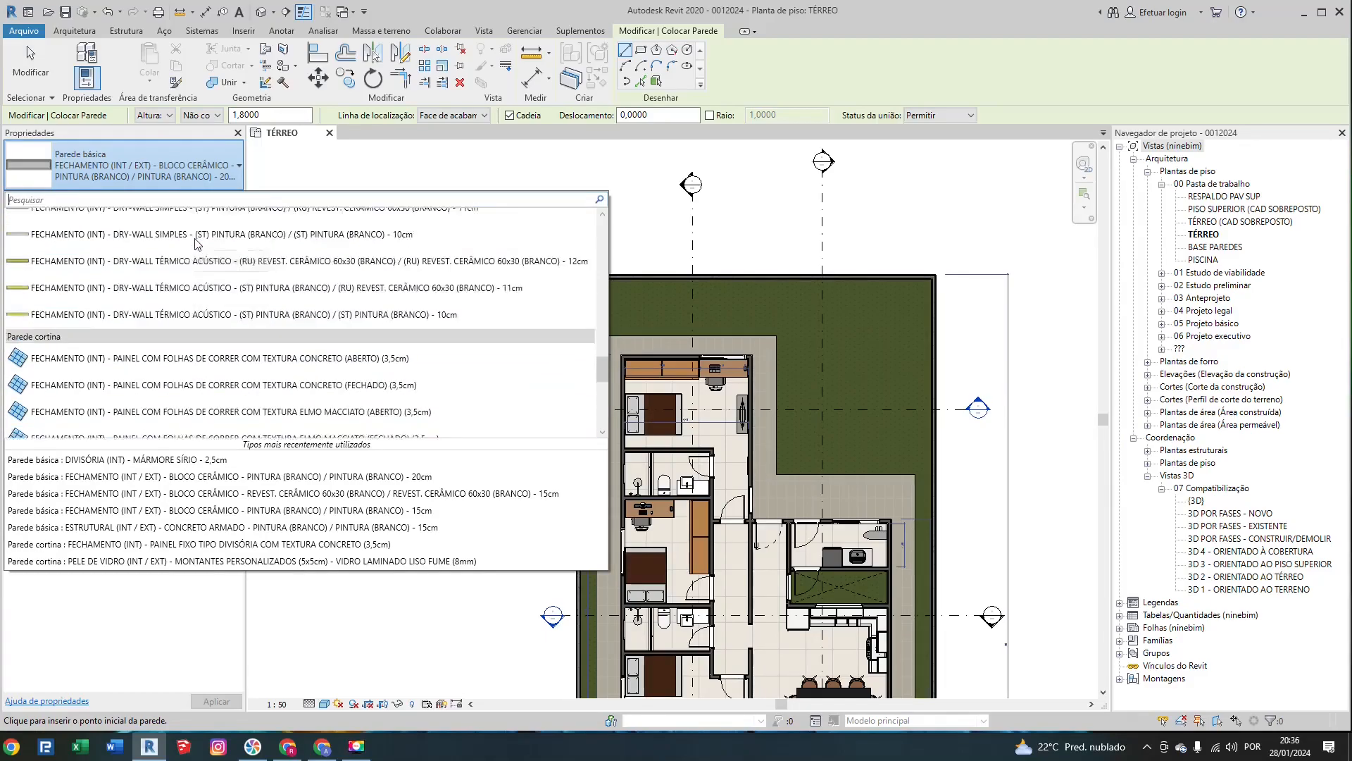
pyautogui.scroll(10, 197, 243)
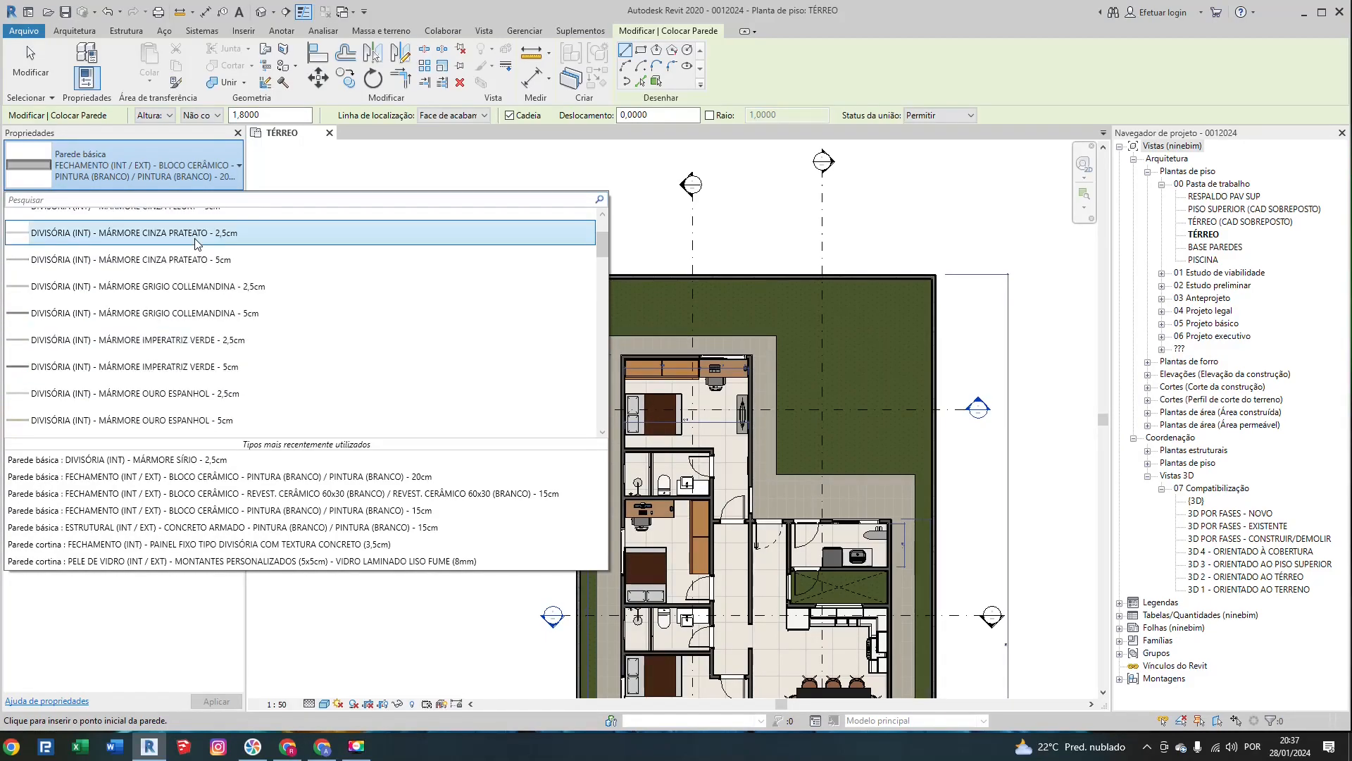
pyautogui.scroll(-10, 198, 243)
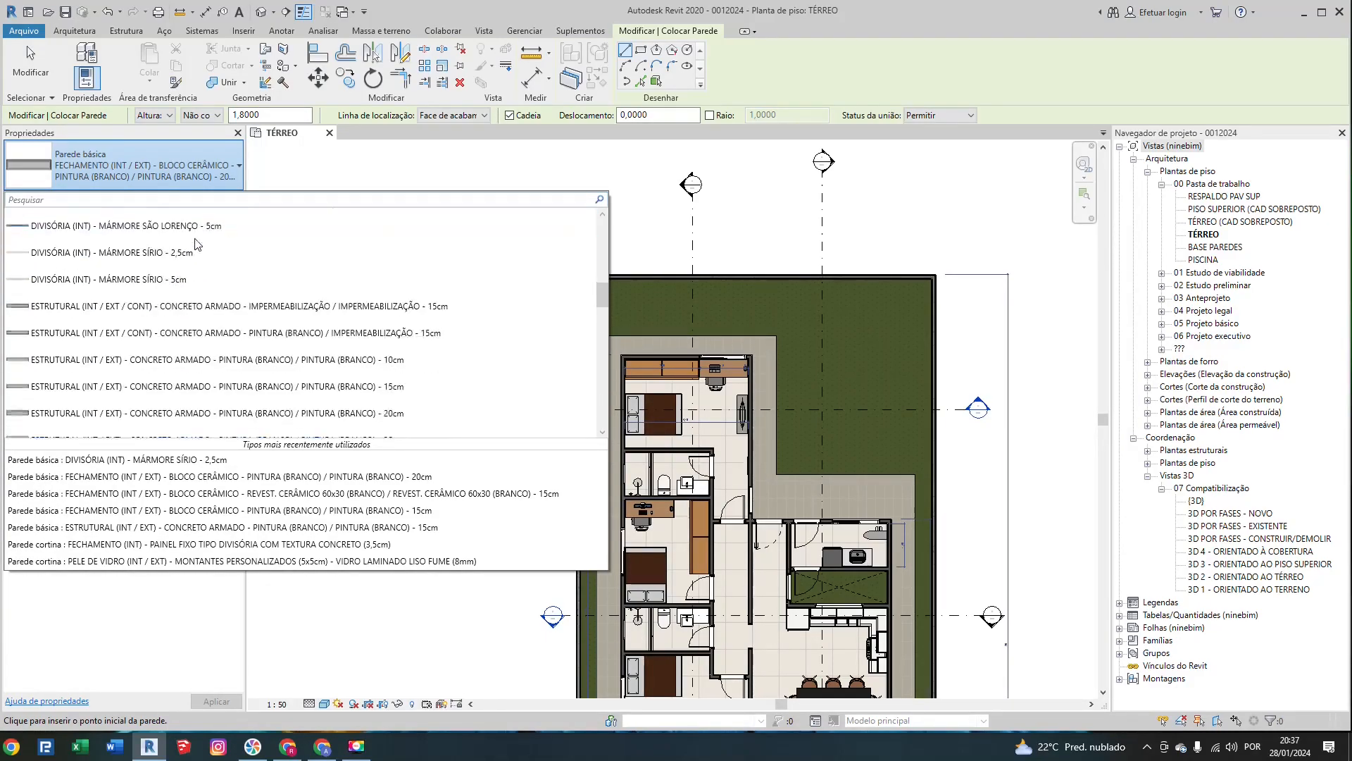
pyautogui.scroll(-5, 197, 243)
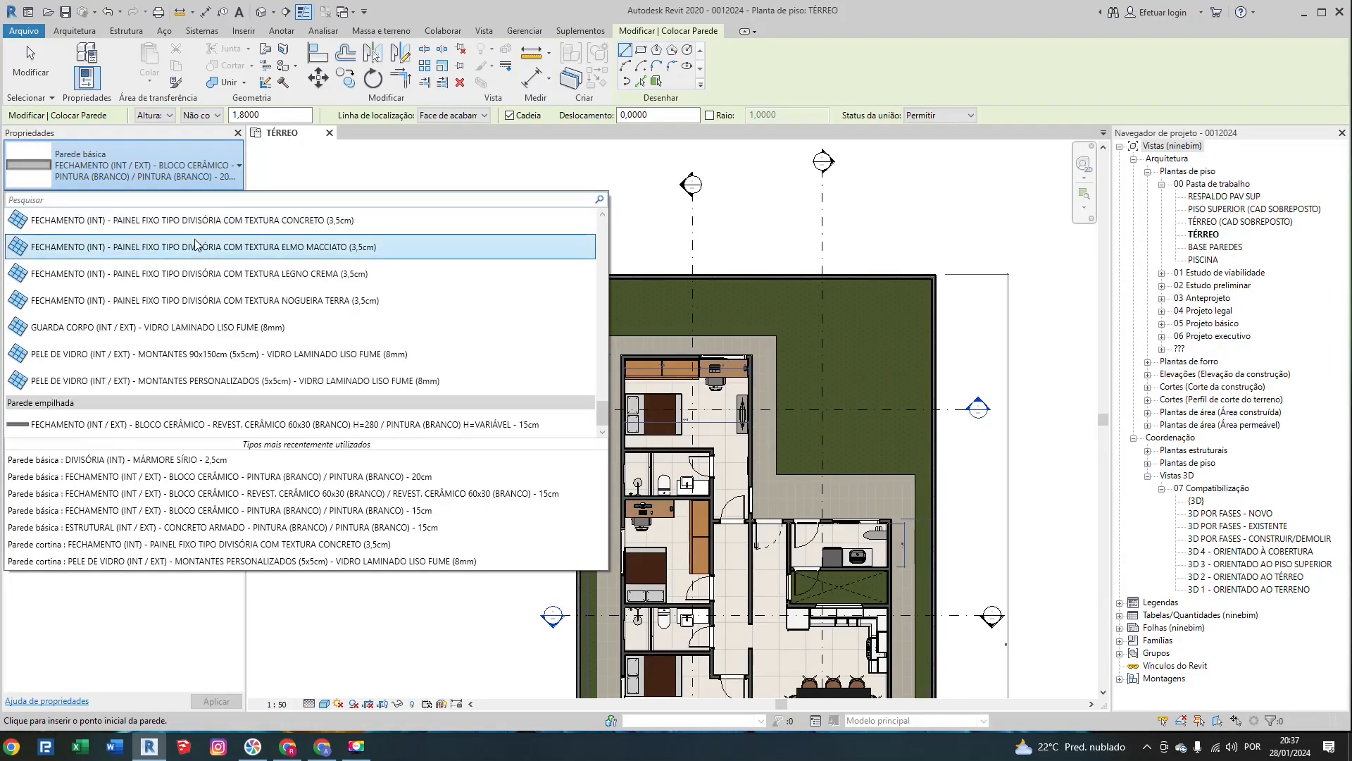
pyautogui.scroll(12, 197, 268)
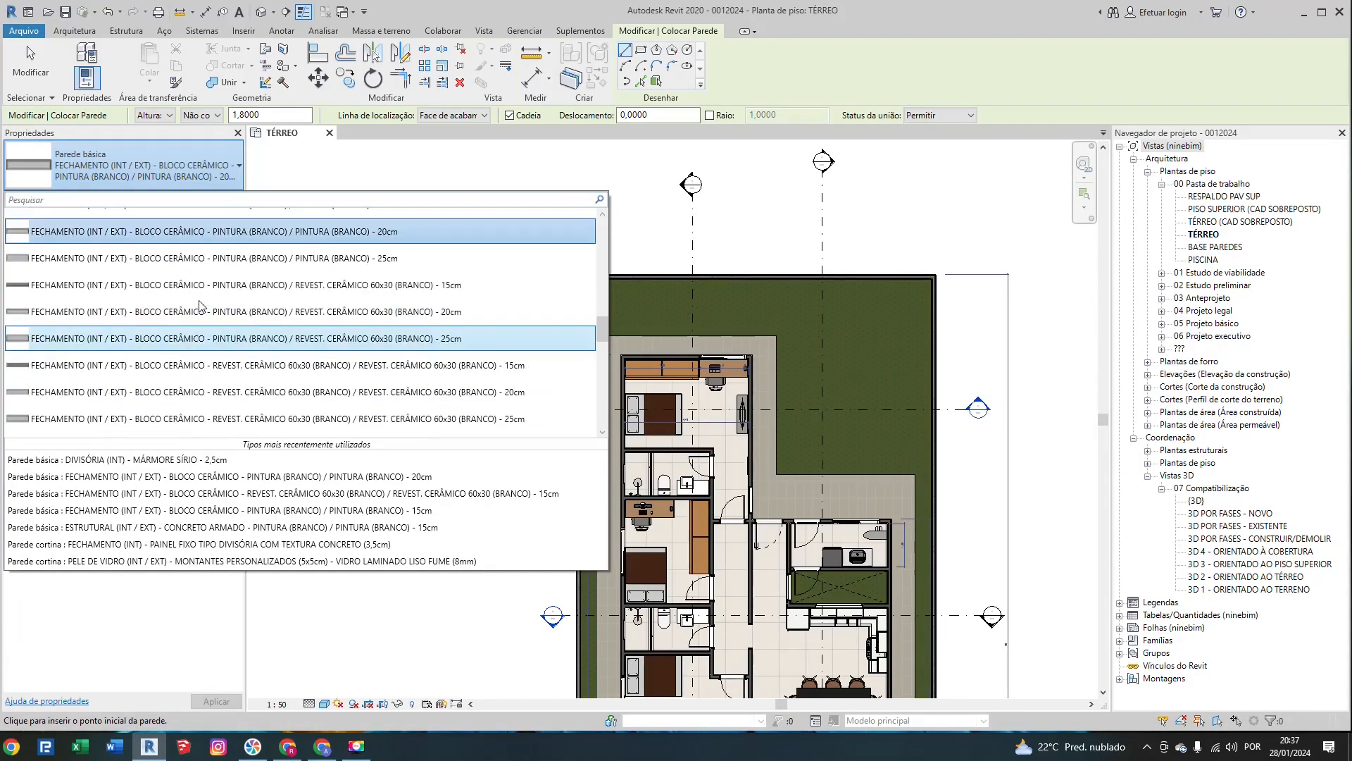
pyautogui.scroll(-3, 201, 304)
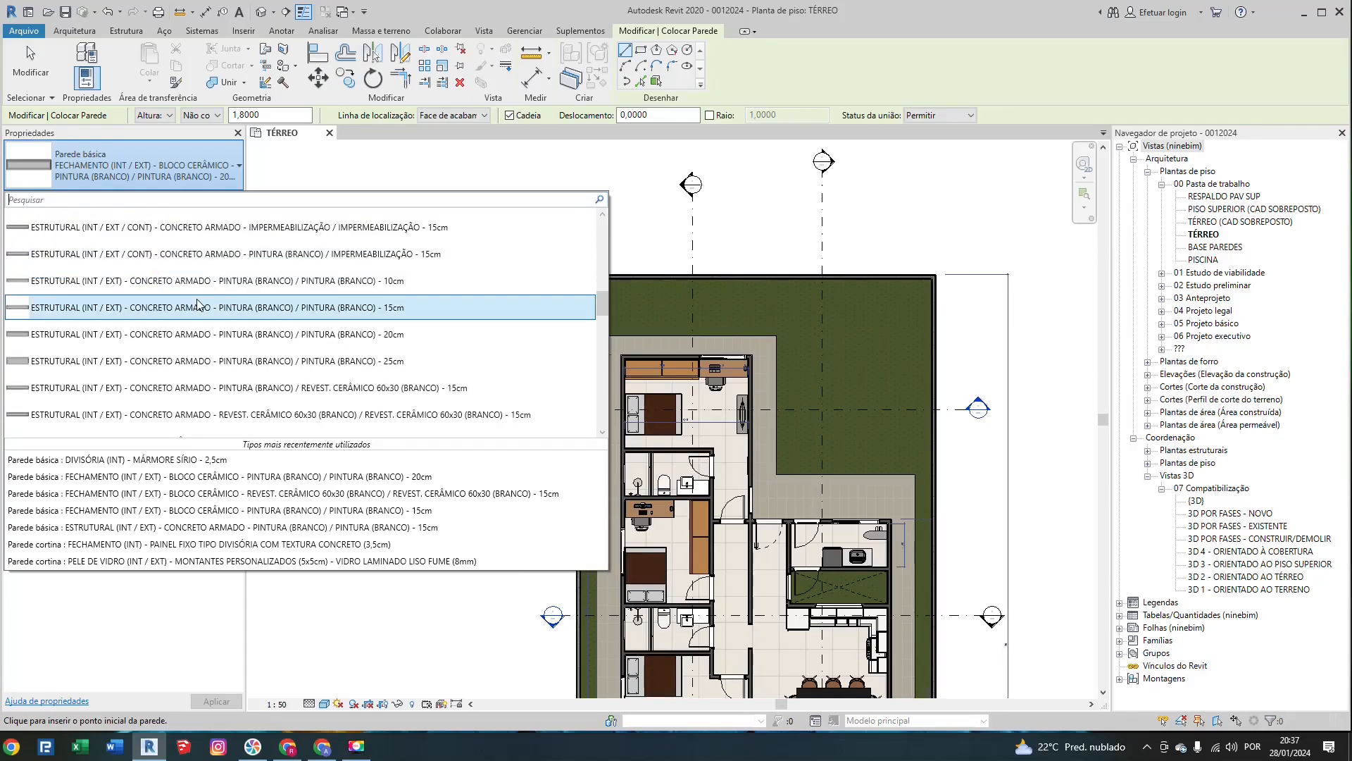
pyautogui.scroll(-1, 197, 304)
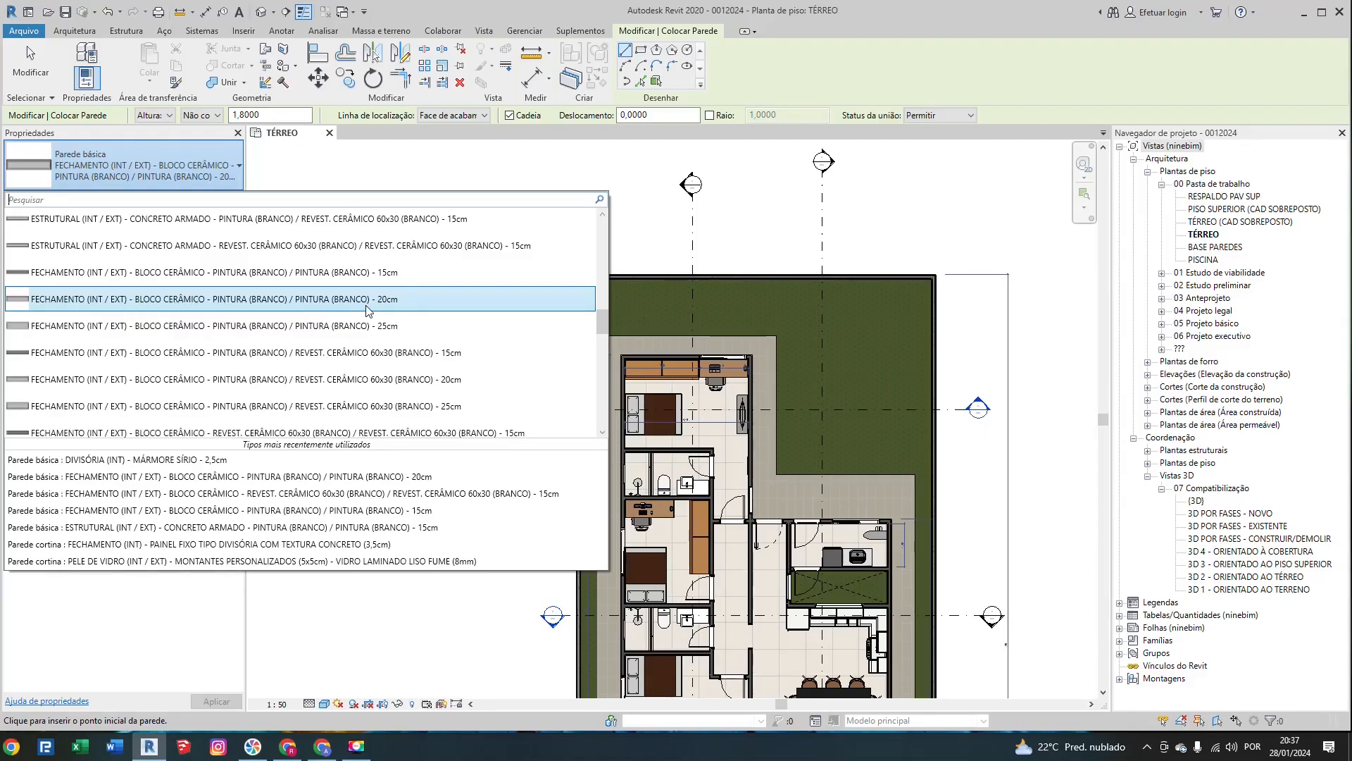
pyautogui.click(329, 302)
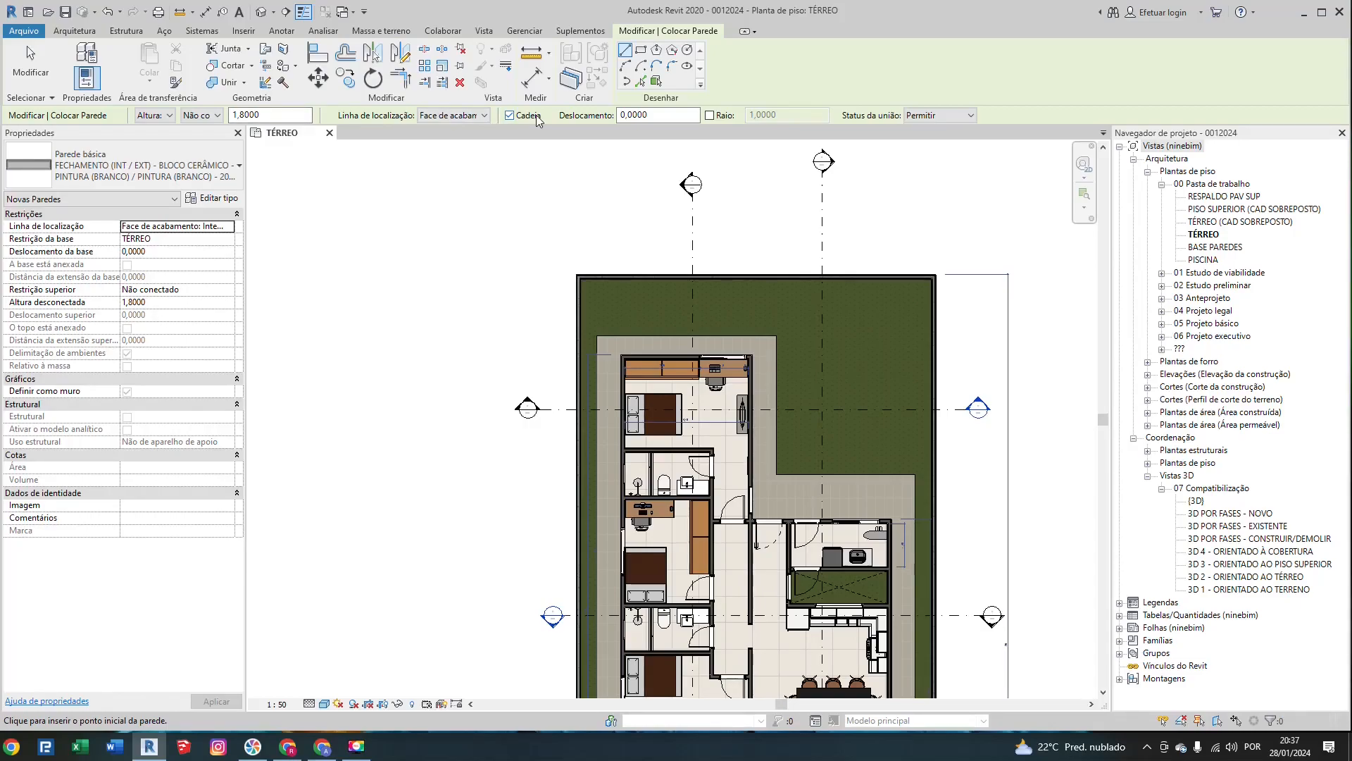
# Step: Draw a rectangular wall enclosure about 5.4 m wide and 9.1 m tall in the empty area left of the lot
pyautogui.click(640, 51)
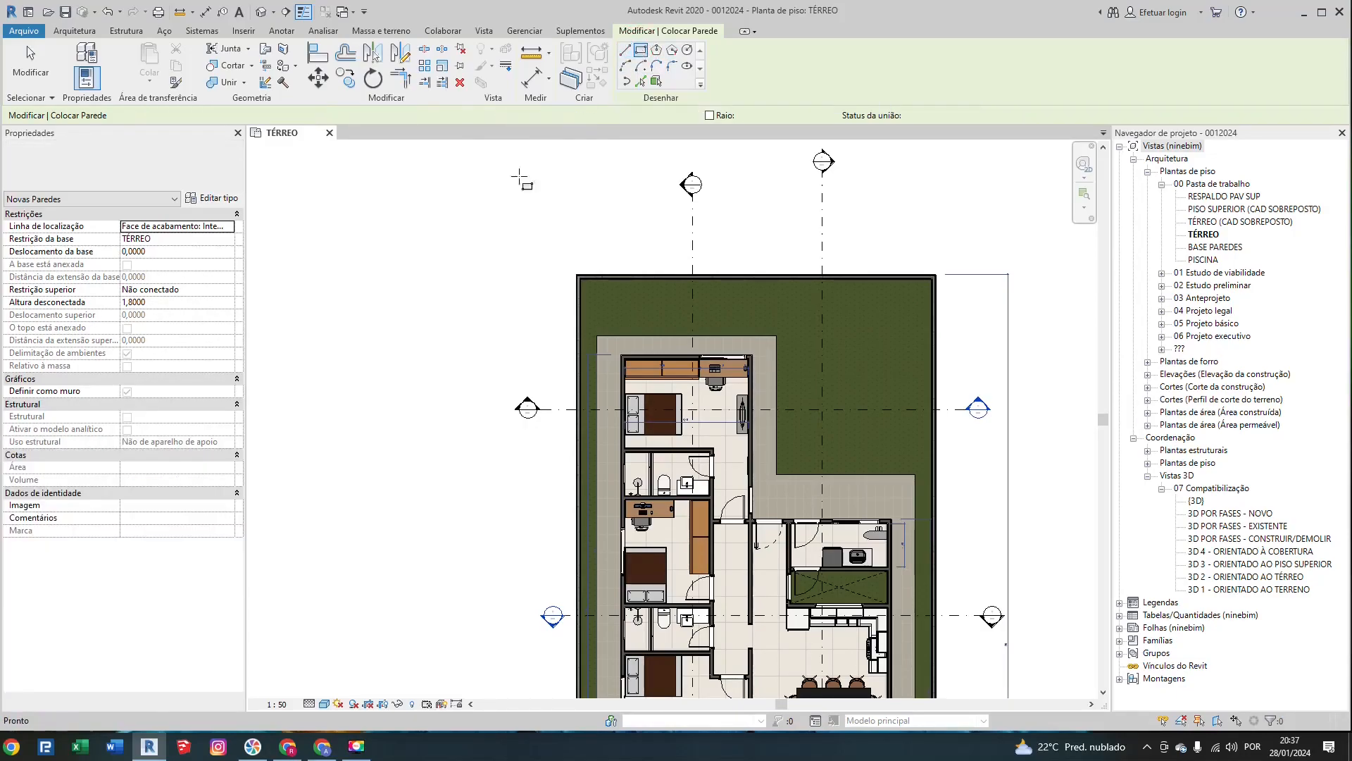
pyautogui.click(279, 217)
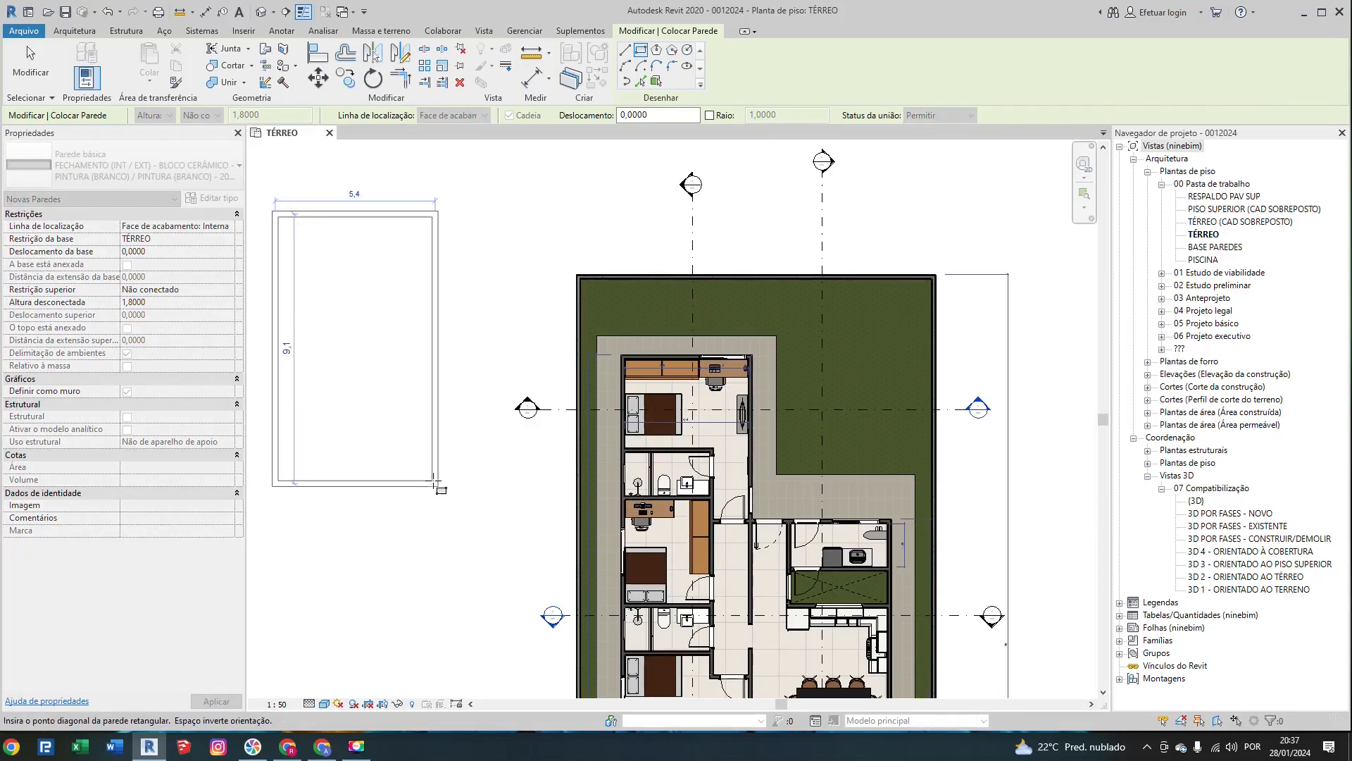
pyautogui.click(441, 485)
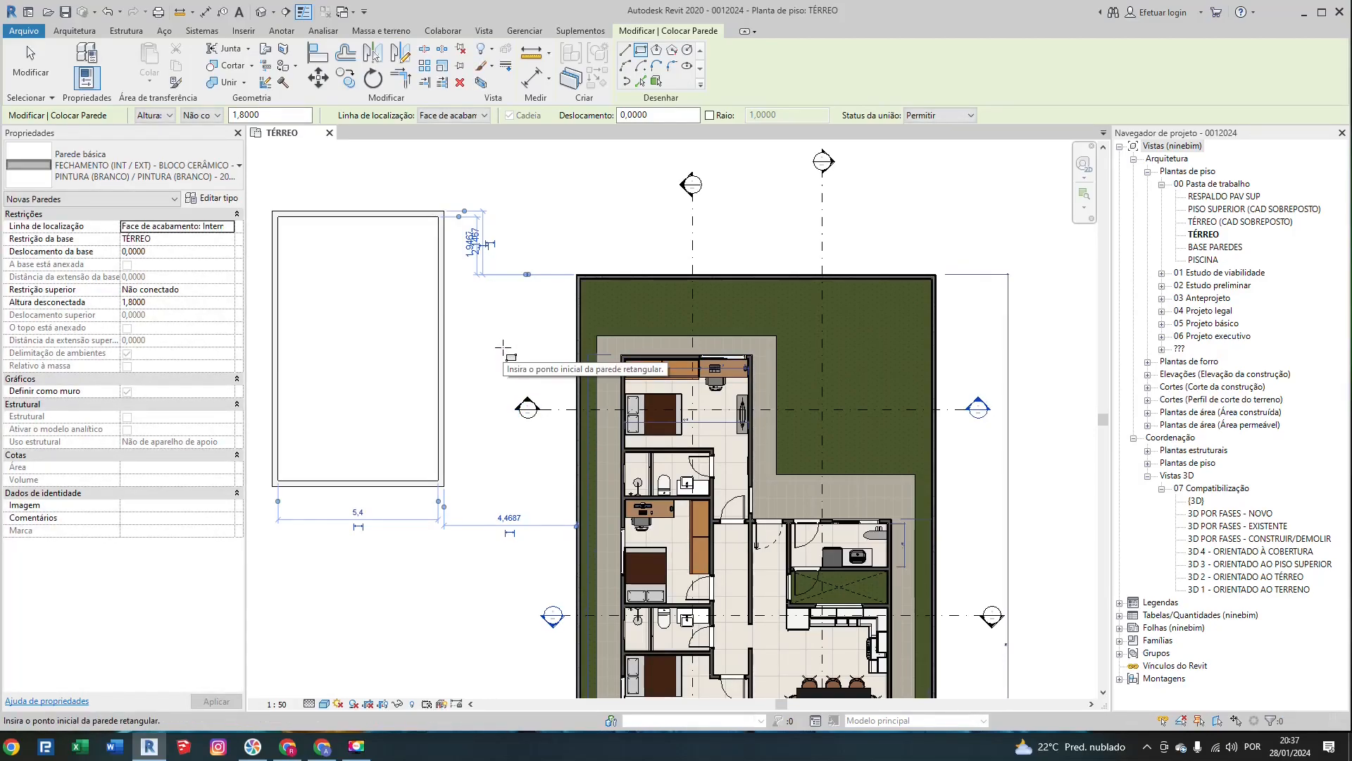
pyautogui.press('Escape')
pyautogui.press('Escape')
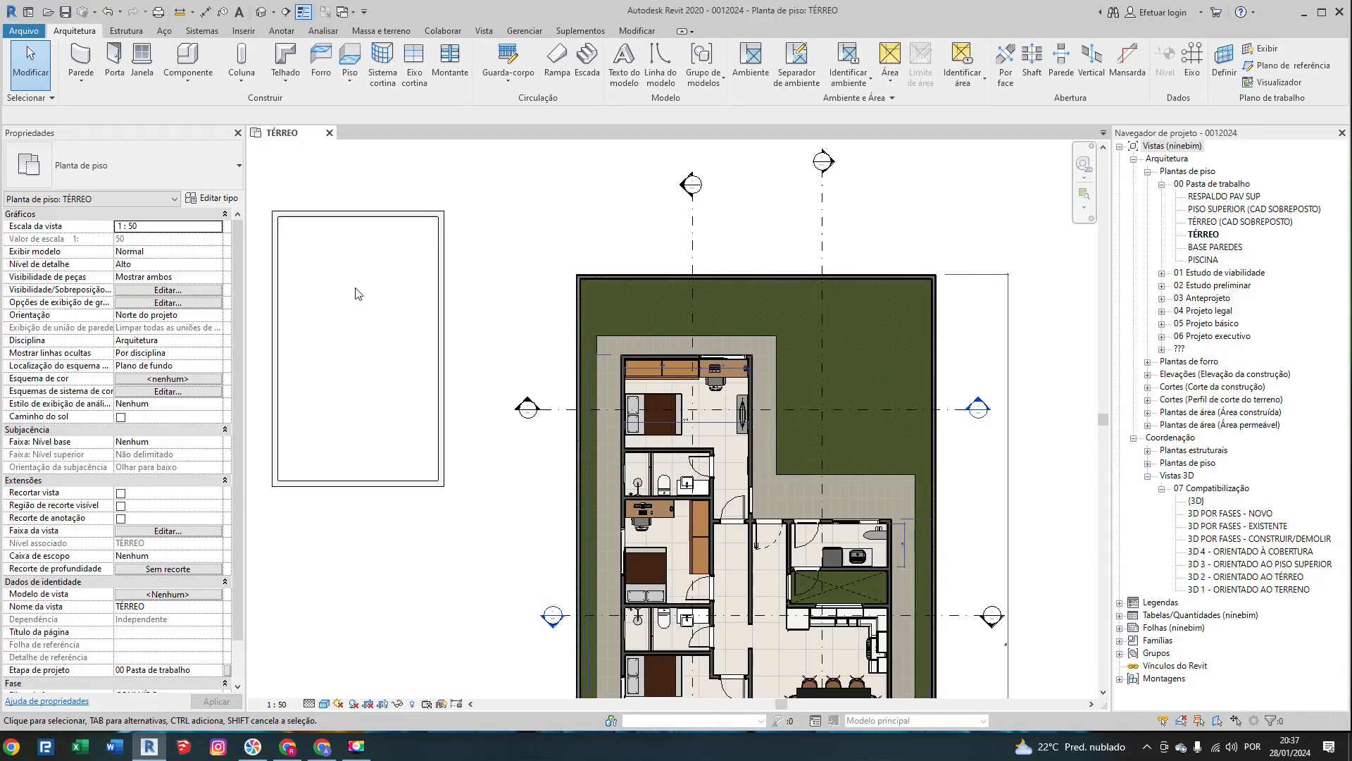
# Step: Examine the temporary dimensions of the rectangle's right wall, both to the opposite wall and to the house walls
pyautogui.moveTo(356, 293); pyautogui.dragTo(407, 324, button='middle')
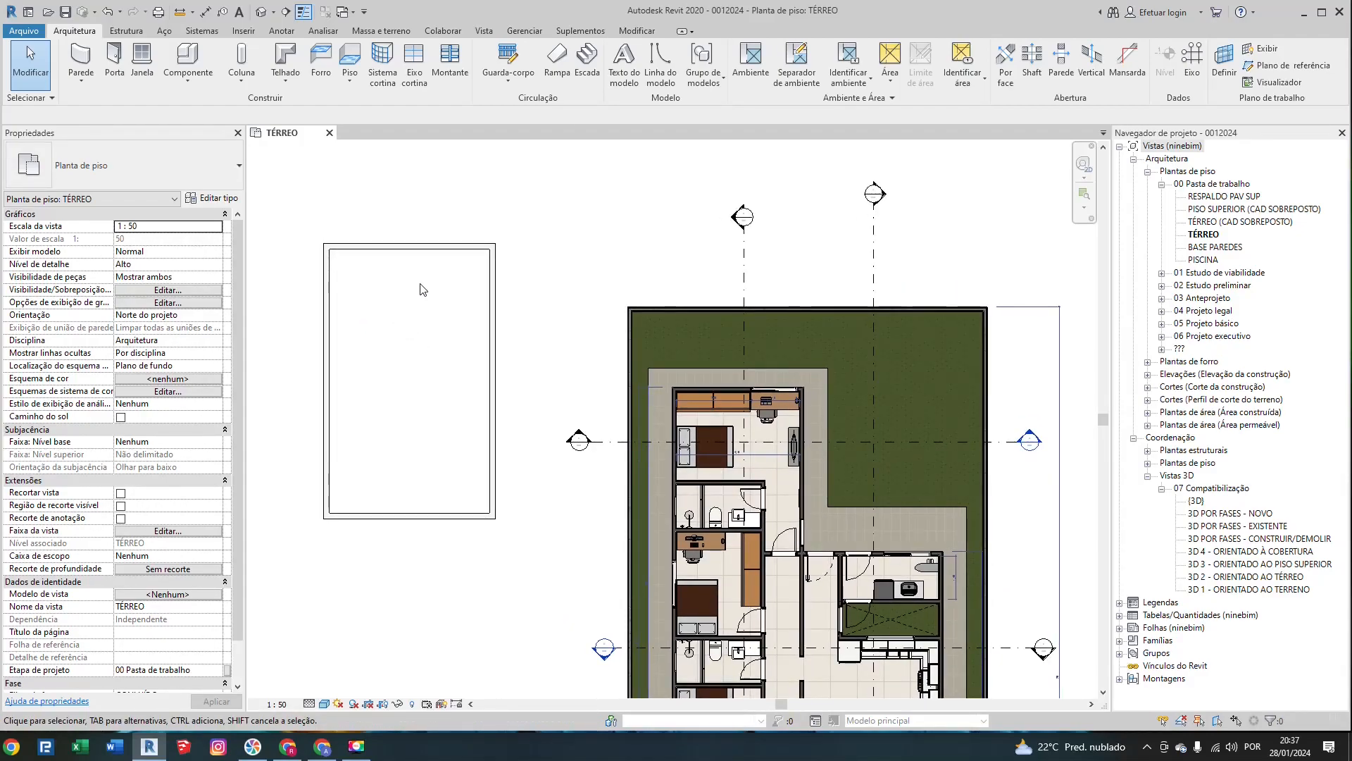
pyautogui.click(492, 288)
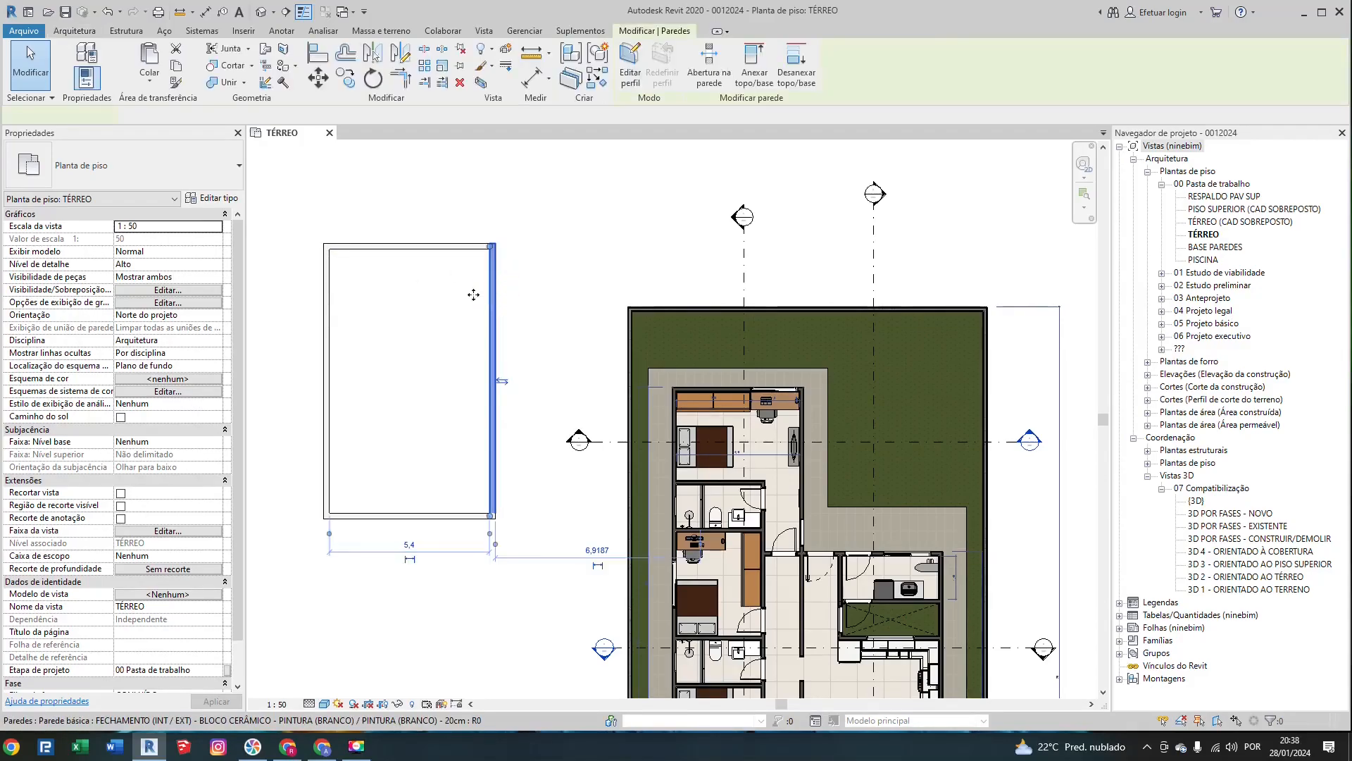
pyautogui.click(514, 259)
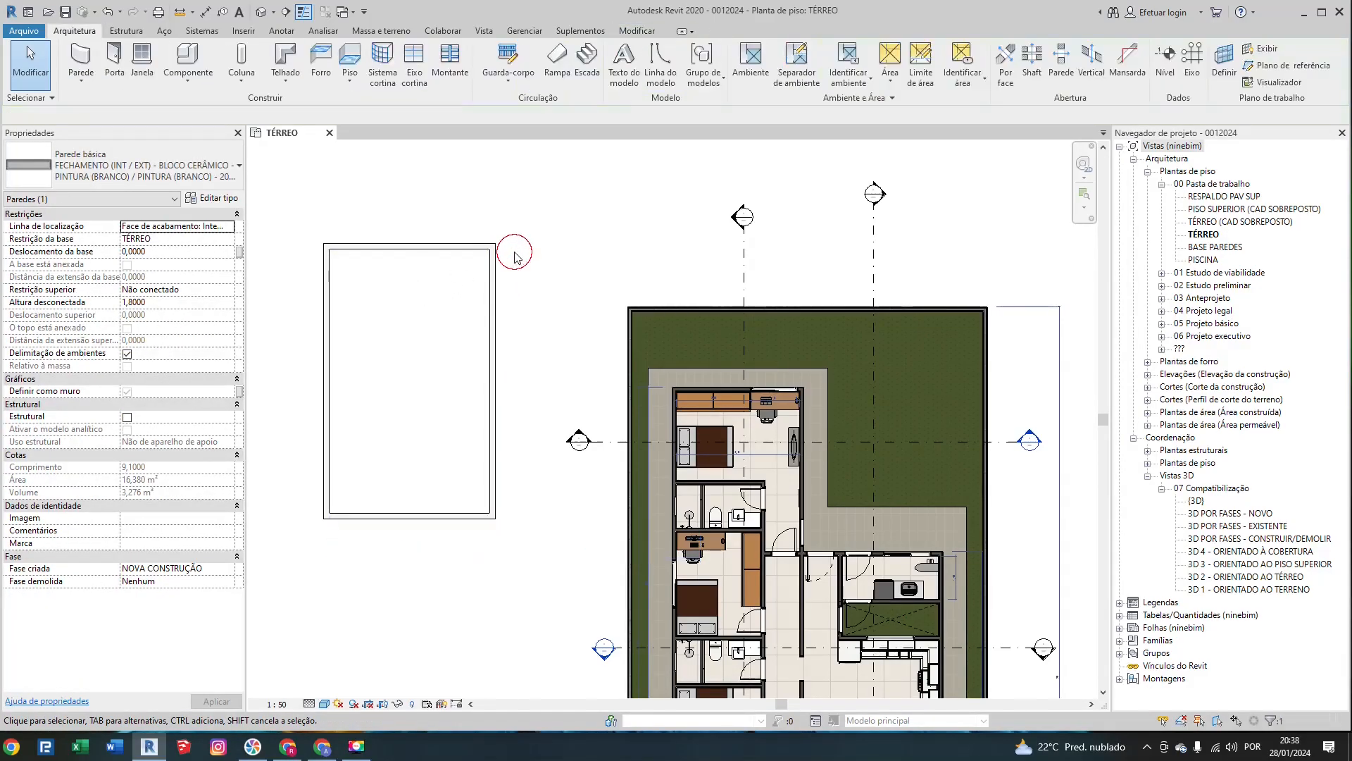
pyautogui.click(495, 290)
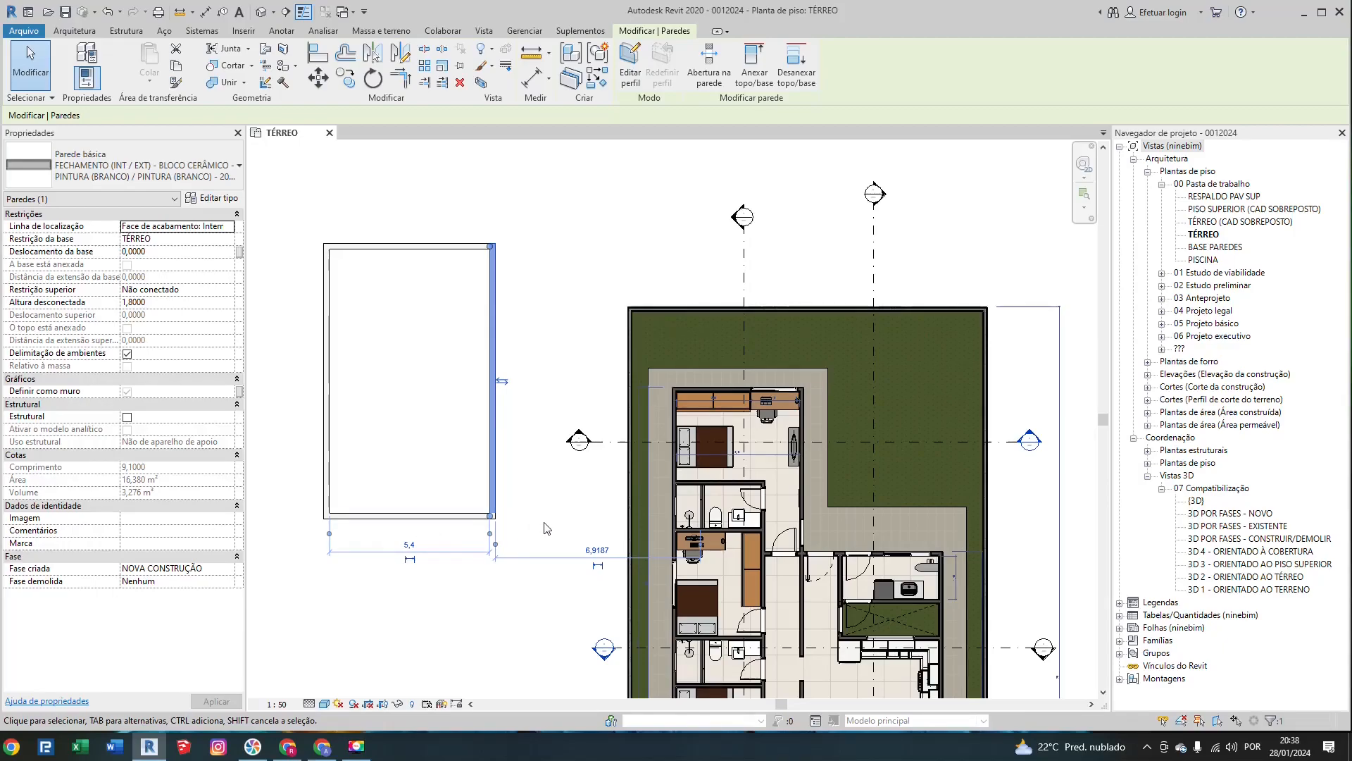
pyautogui.scroll(2, 486, 539)
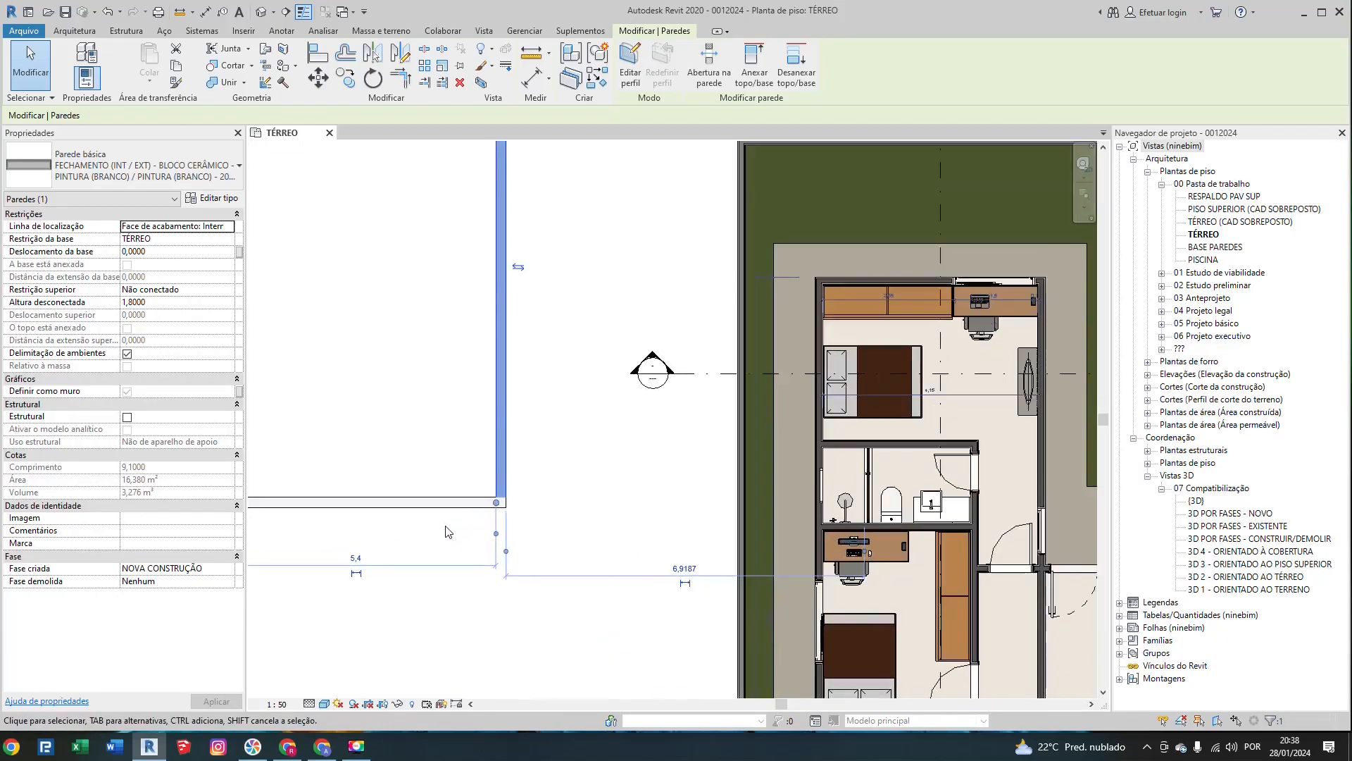
pyautogui.scroll(1, 318, 520)
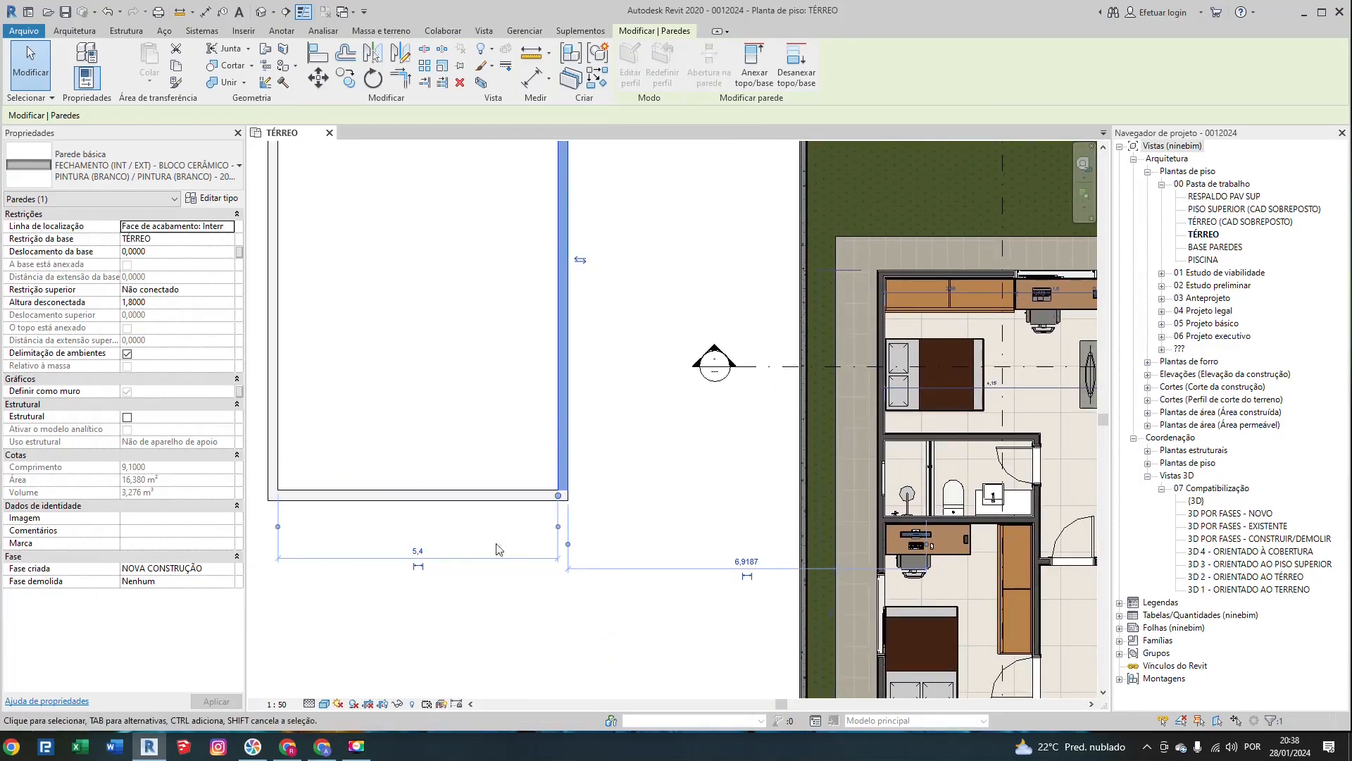
pyautogui.scroll(-2, 424, 552)
pyautogui.moveTo(603, 526); pyautogui.dragTo(532, 512, button='middle')
pyautogui.scroll(2, 567, 530)
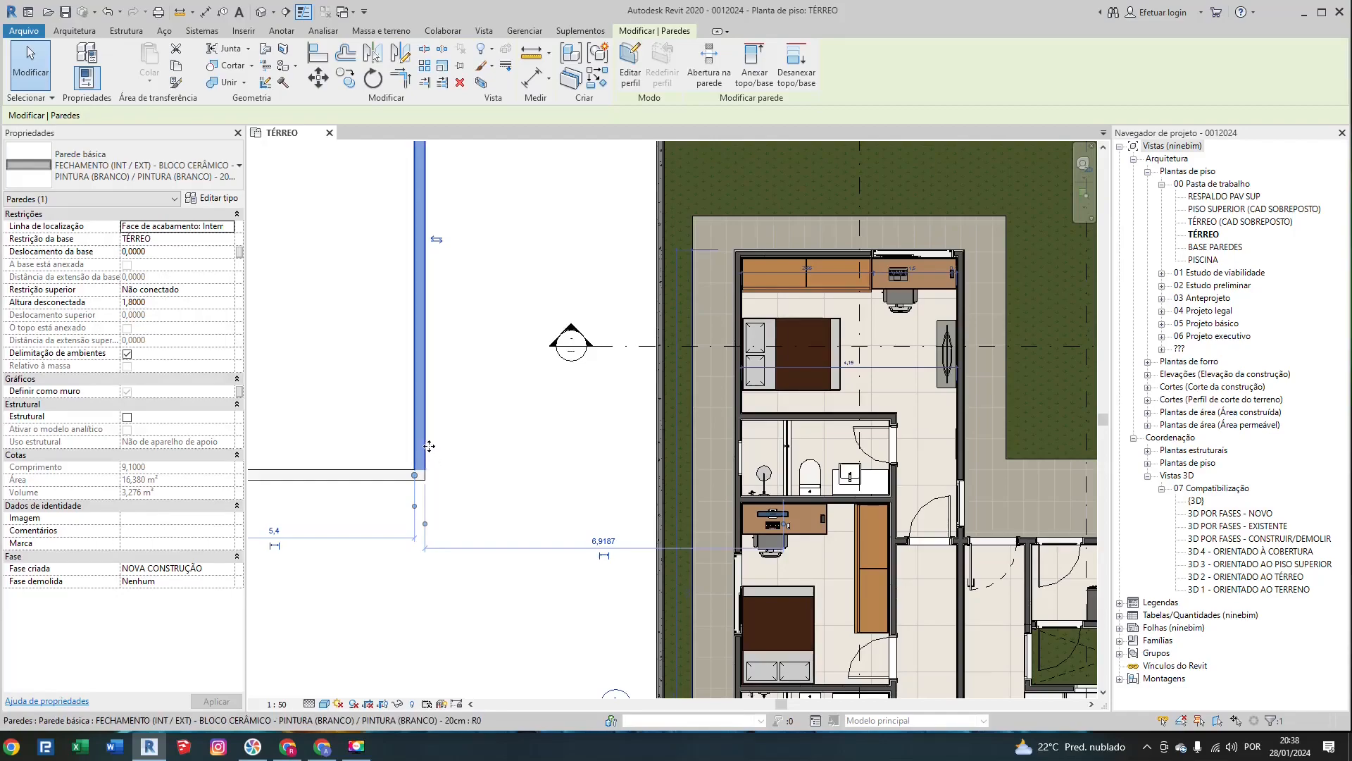
pyautogui.scroll(5, 779, 495)
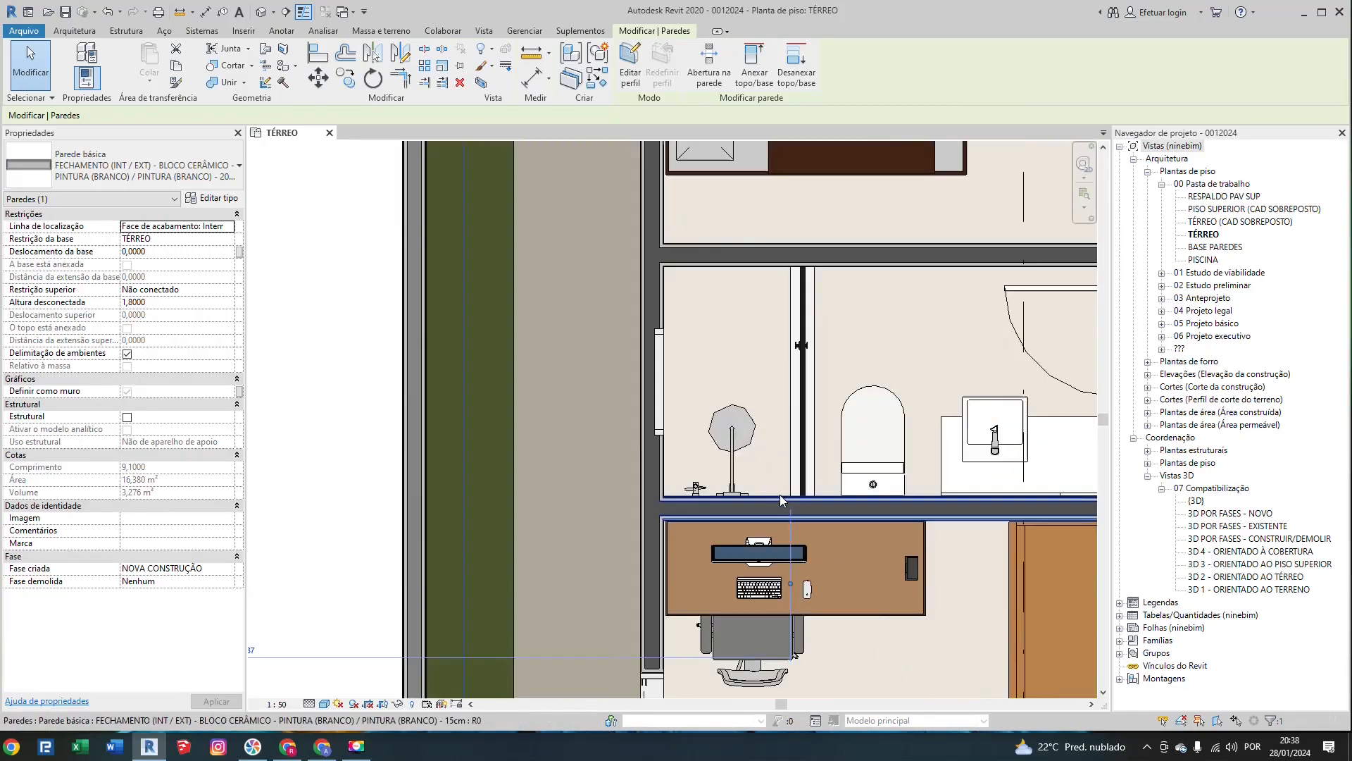
pyautogui.scroll(-6, 793, 510)
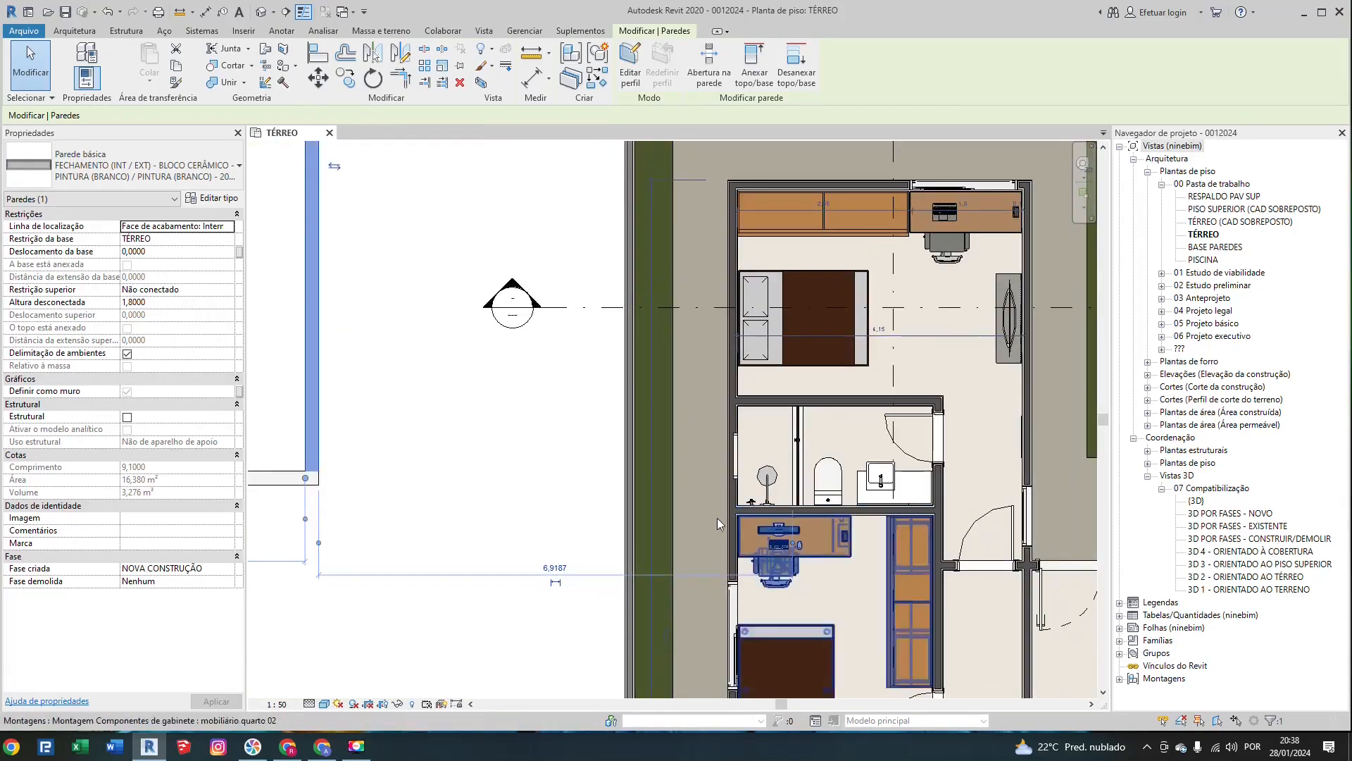
pyautogui.click(512, 397)
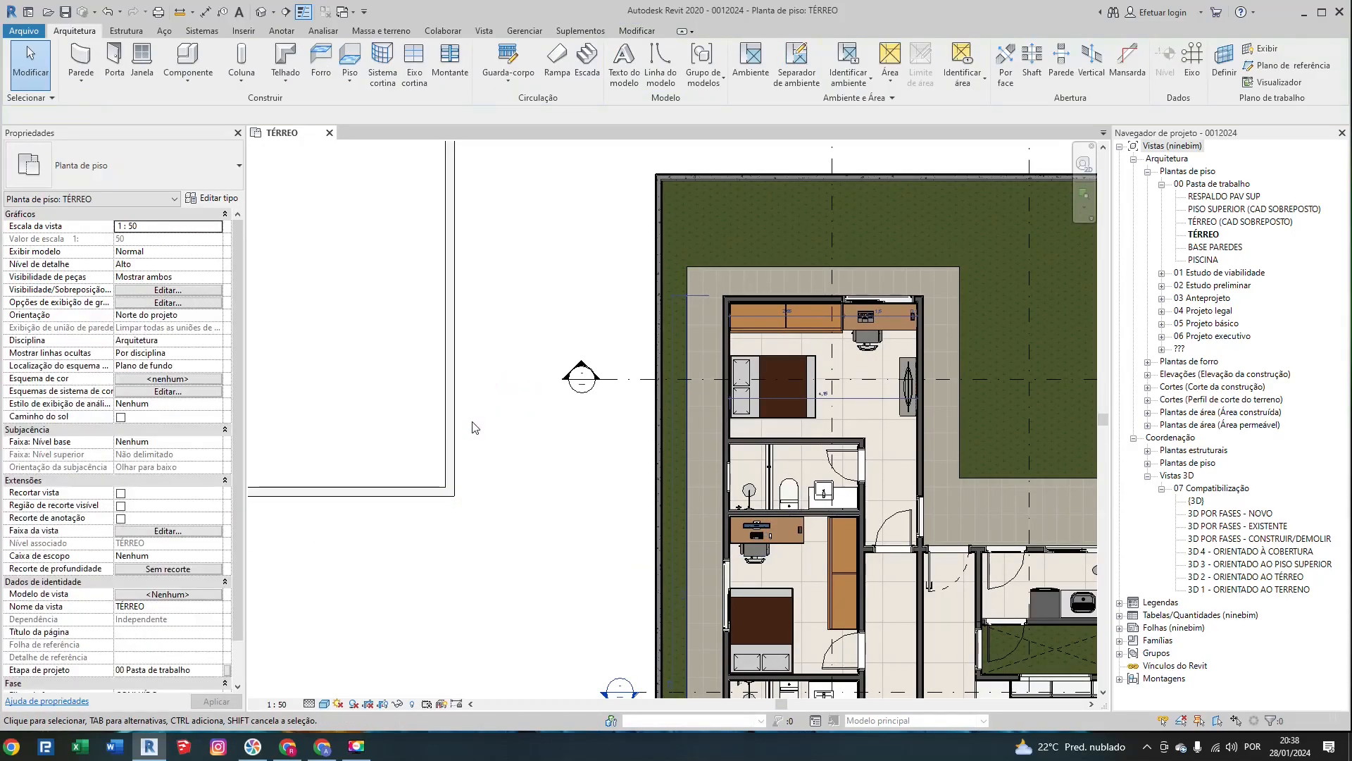
pyautogui.click(455, 436)
pyautogui.click(392, 424)
pyautogui.moveTo(392, 424); pyautogui.dragTo(624, 453, button='middle')
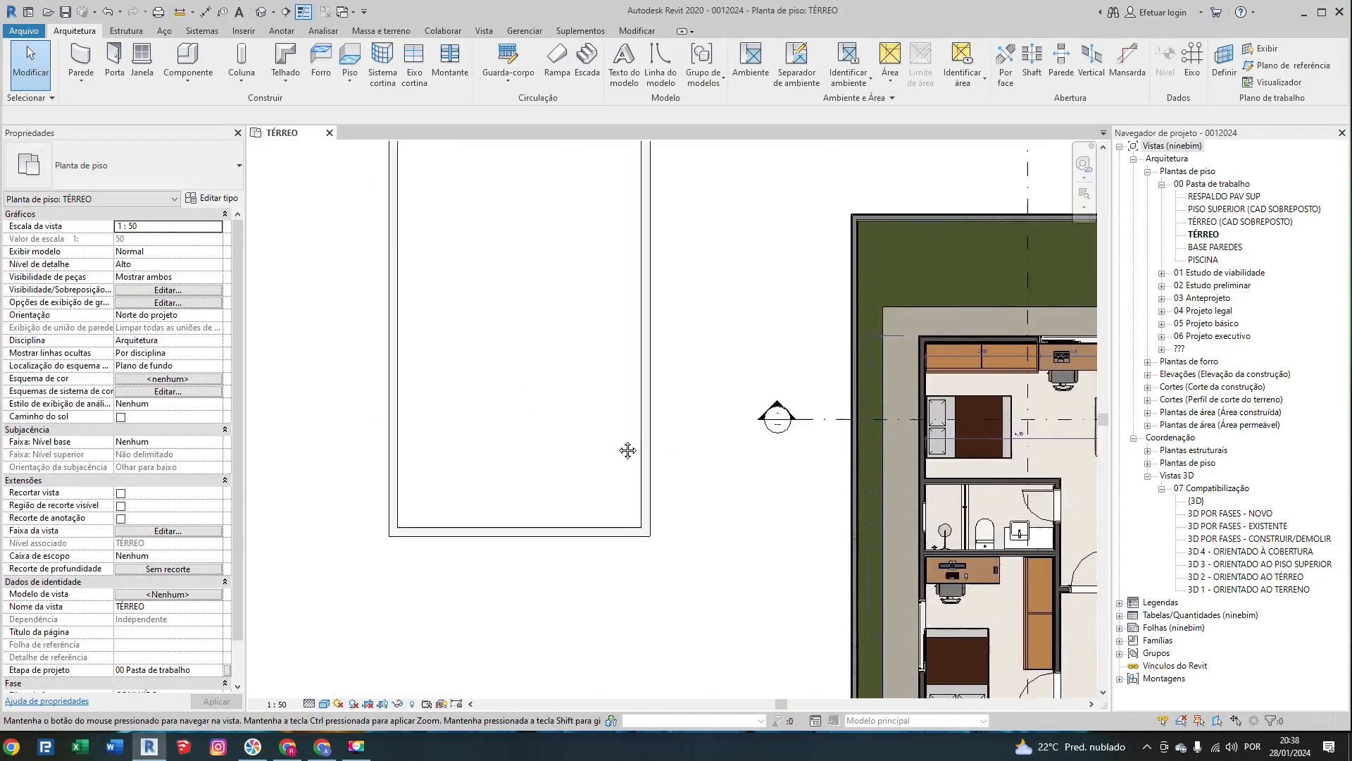
pyautogui.moveTo(463, 419); pyautogui.dragTo(392, 483, button='middle')
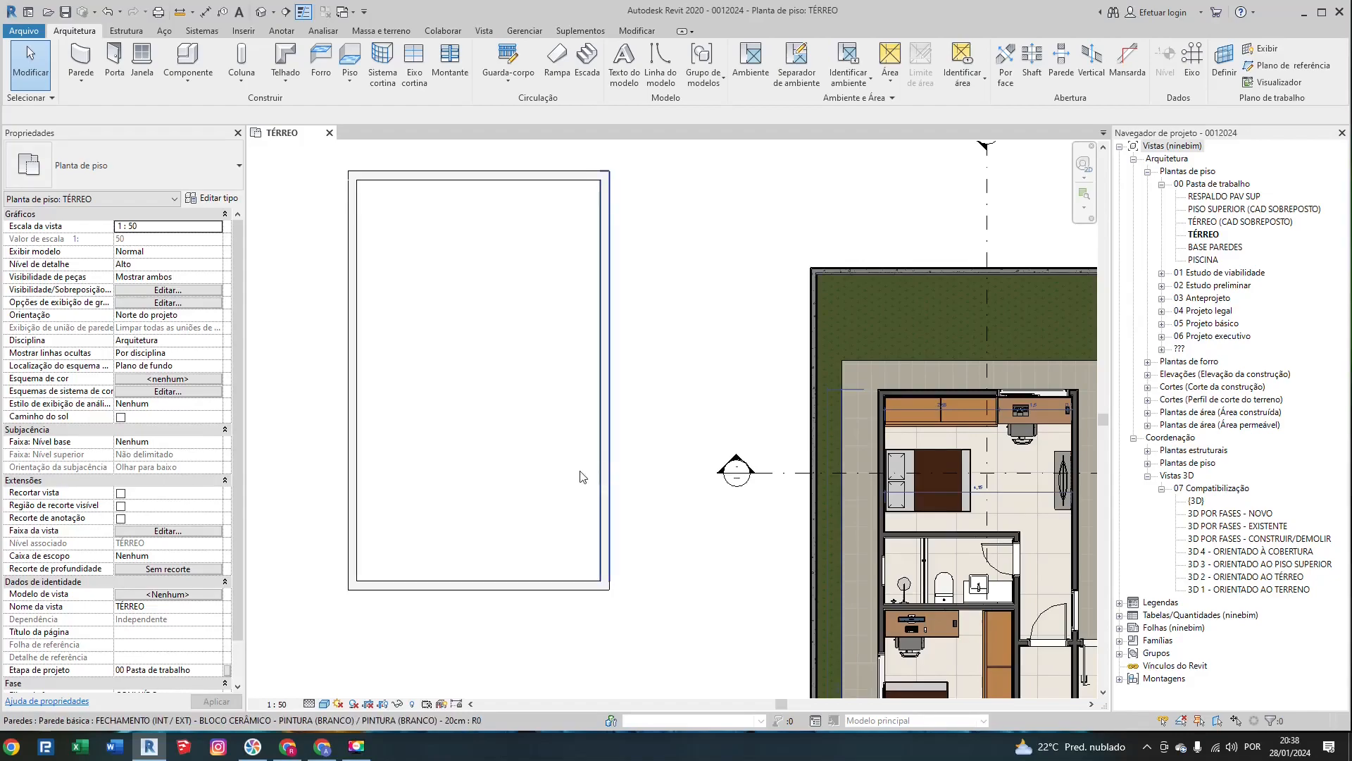
# Step: Reposition the rectangle's right wall by setting its temporary dimension to the opposite wall to 3 m
pyautogui.click(604, 467)
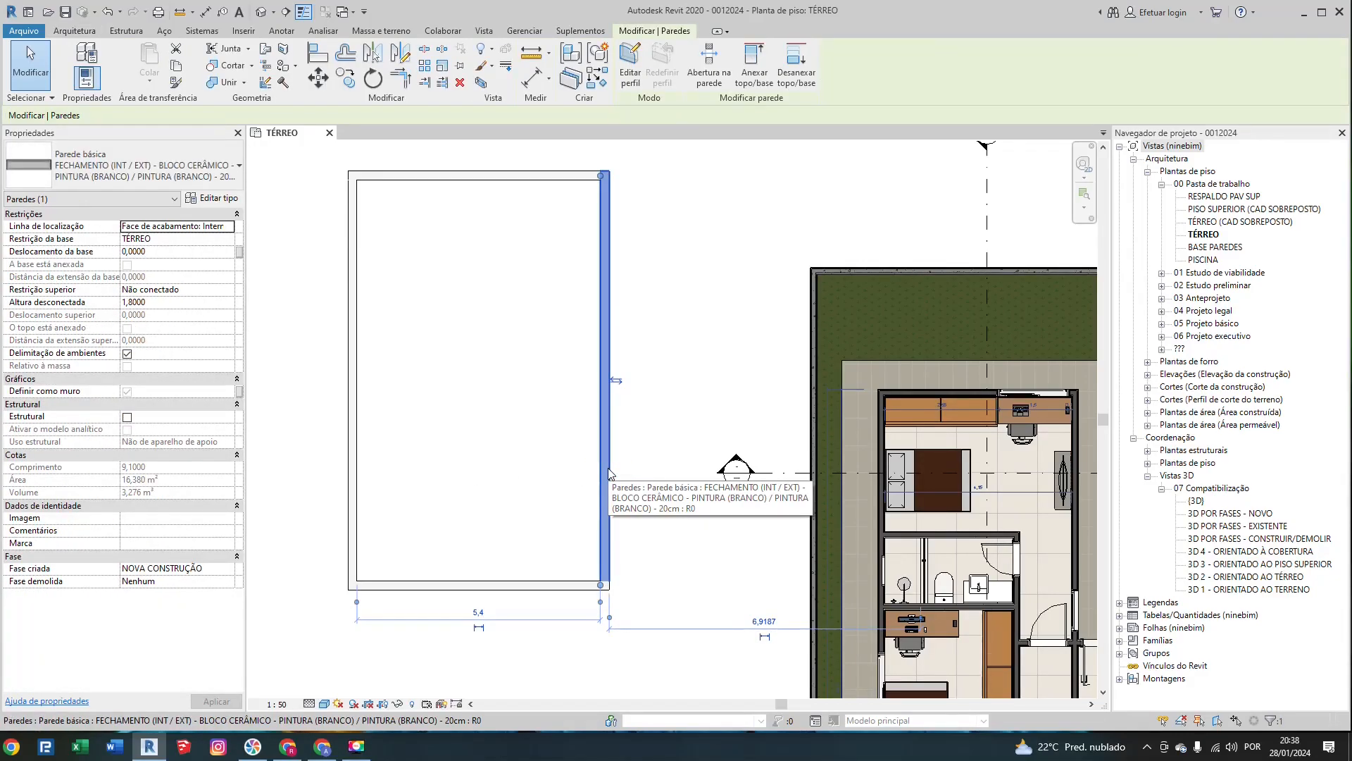
pyautogui.click(479, 614)
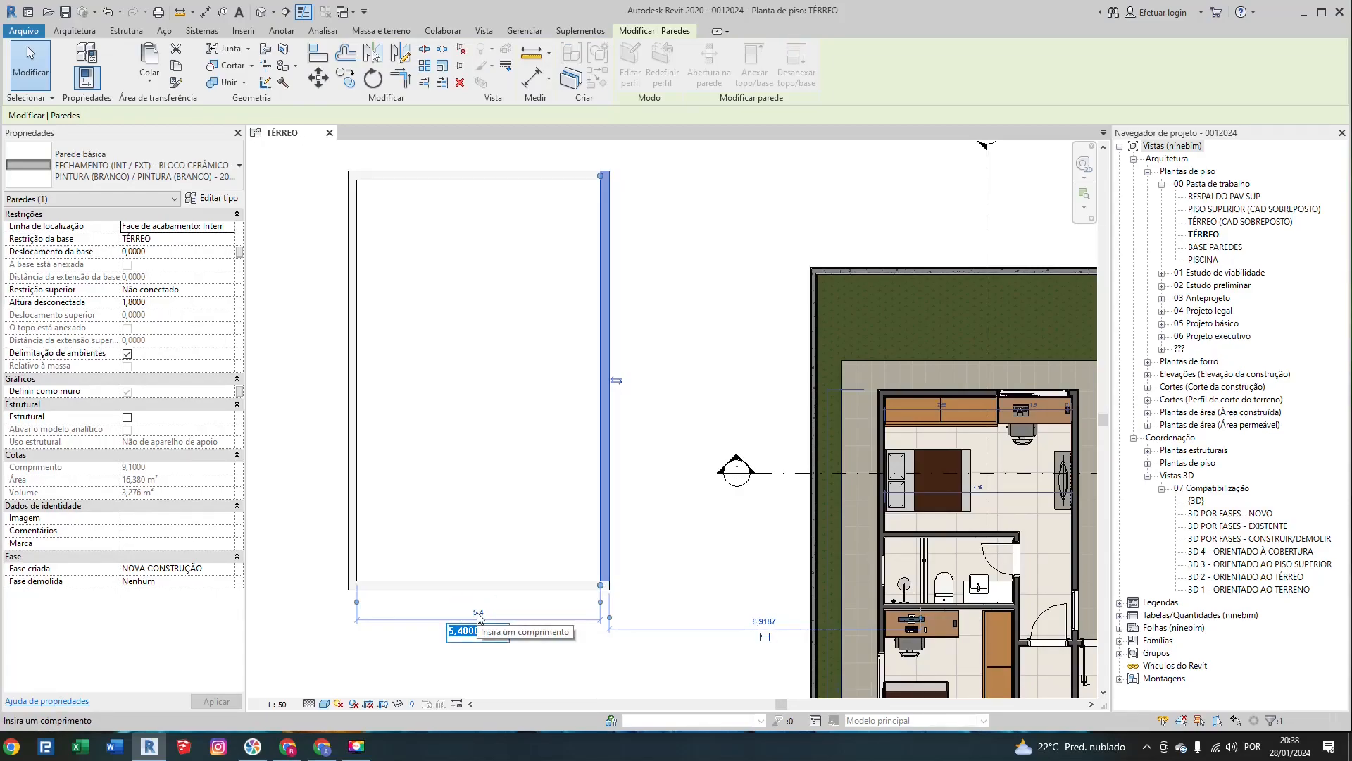
pyautogui.write('3')
pyautogui.press('Return')
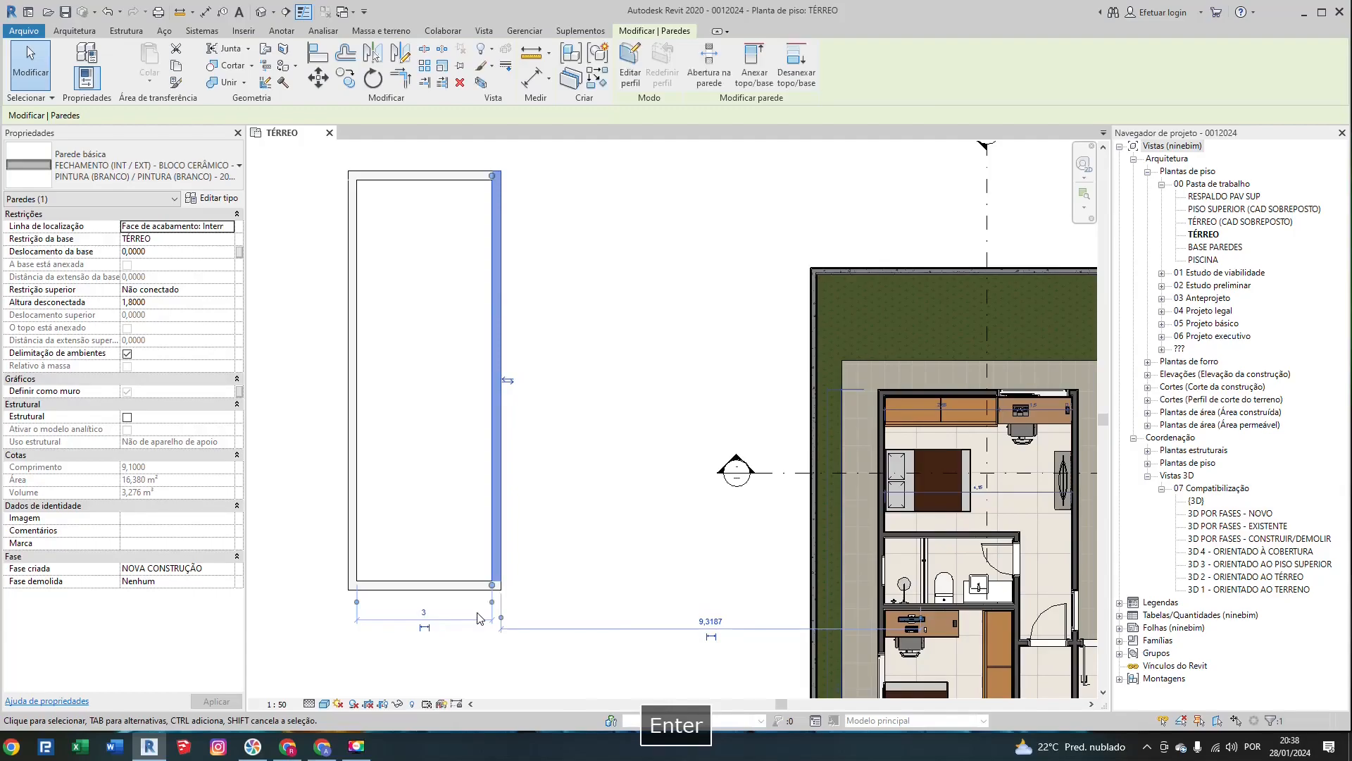
pyautogui.click(607, 389)
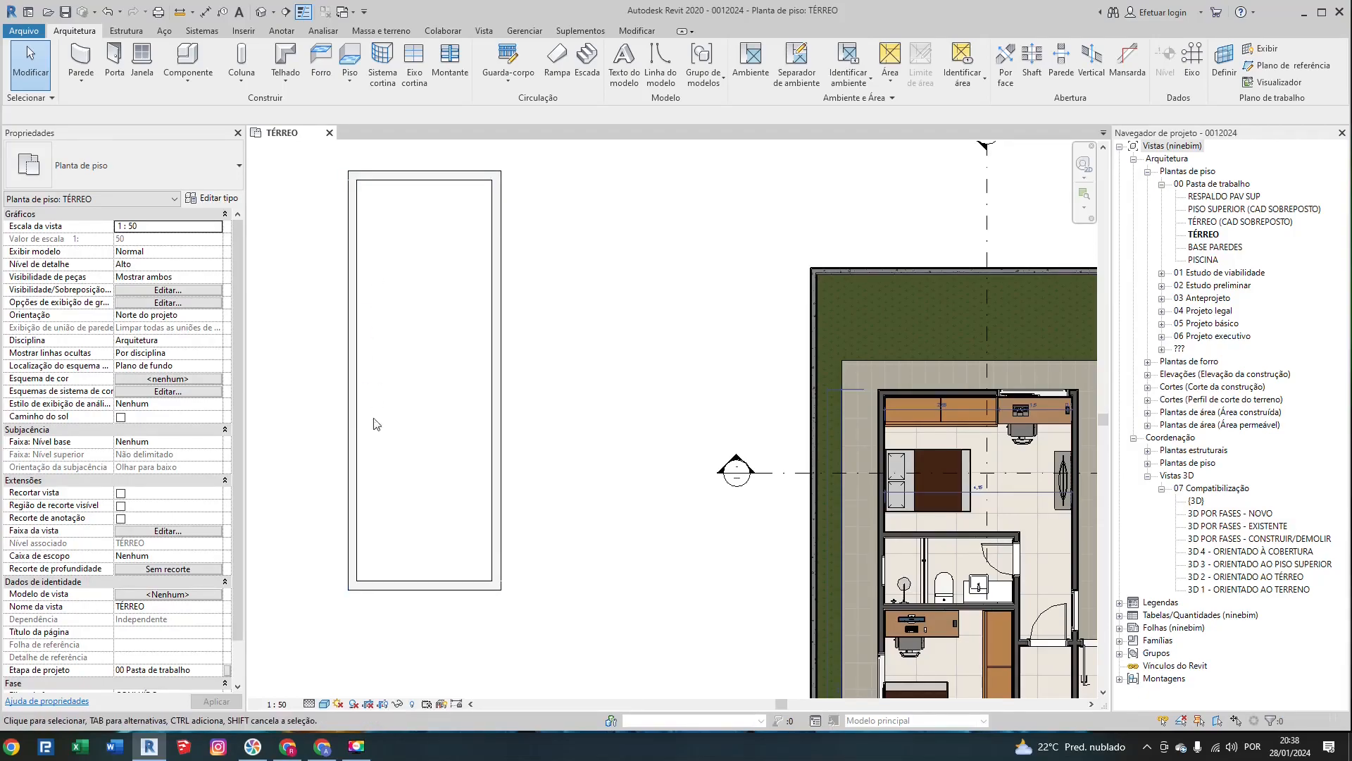
# Step: Reposition the rectangle's upper wall by setting its temporary dimension to the lower wall to 6 m
pyautogui.click(395, 596)
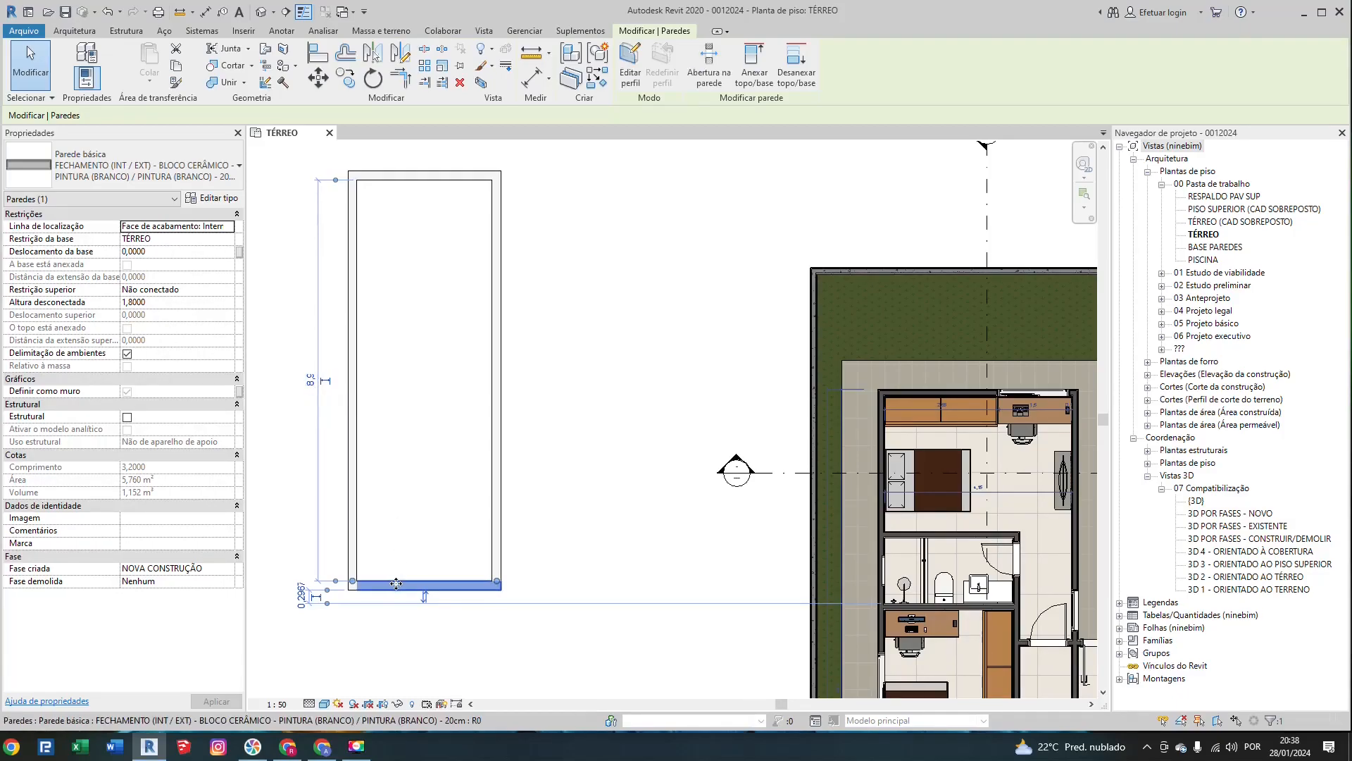
pyautogui.click(380, 325)
pyautogui.click(395, 176)
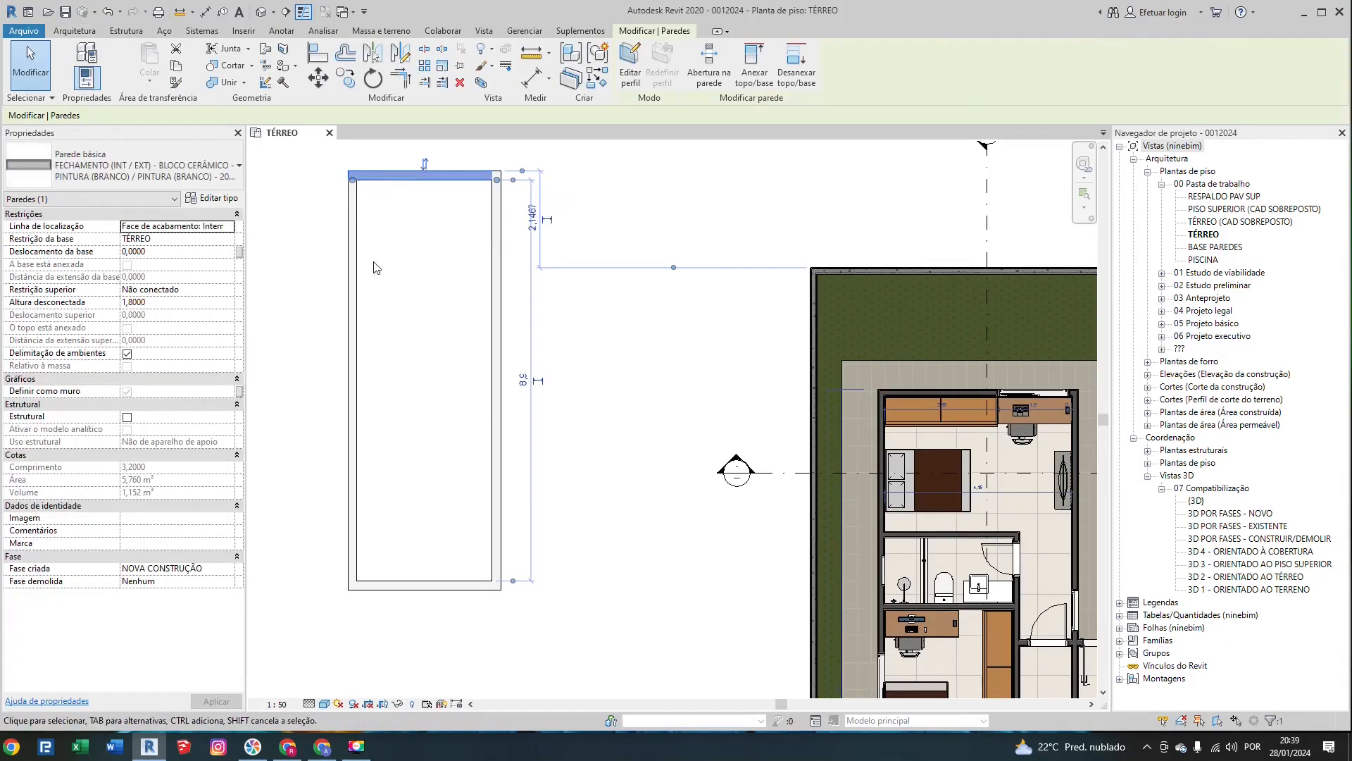
pyautogui.click(523, 380)
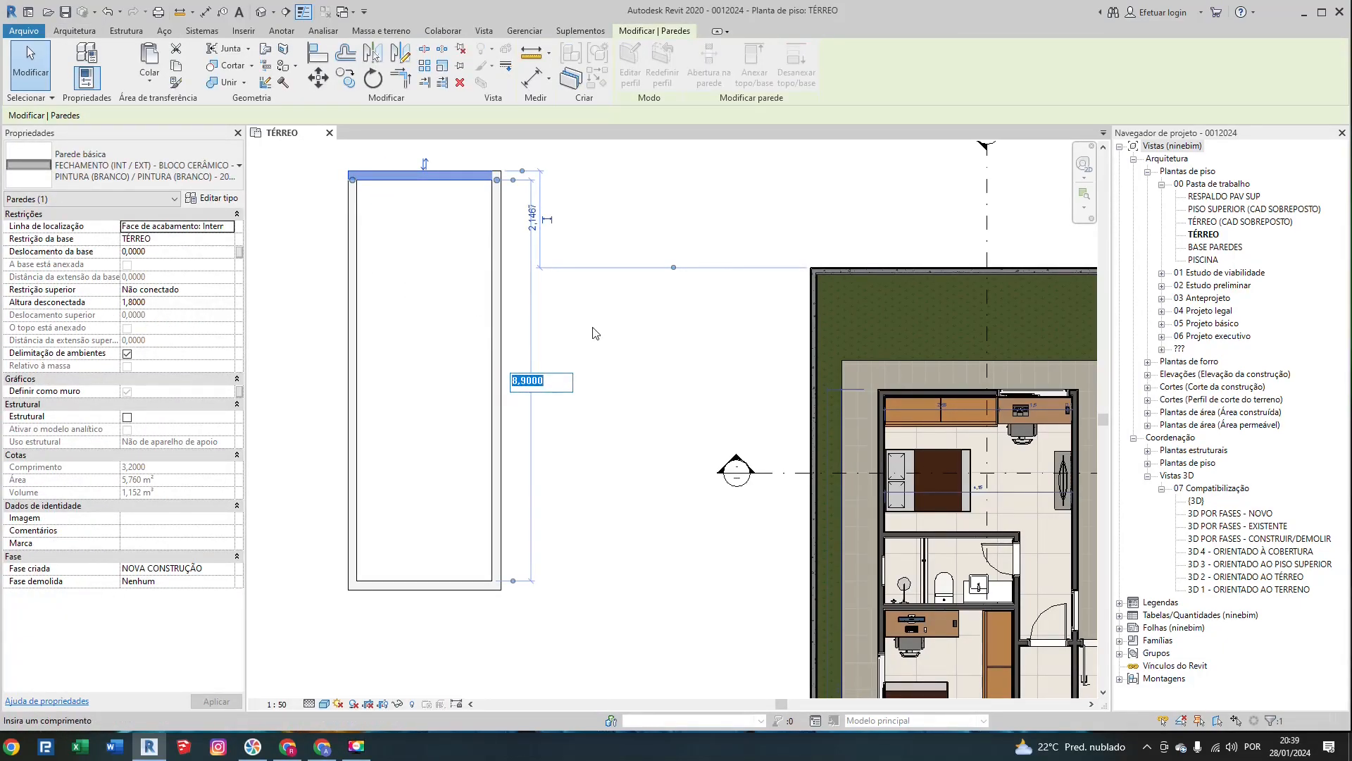
pyautogui.write('6')
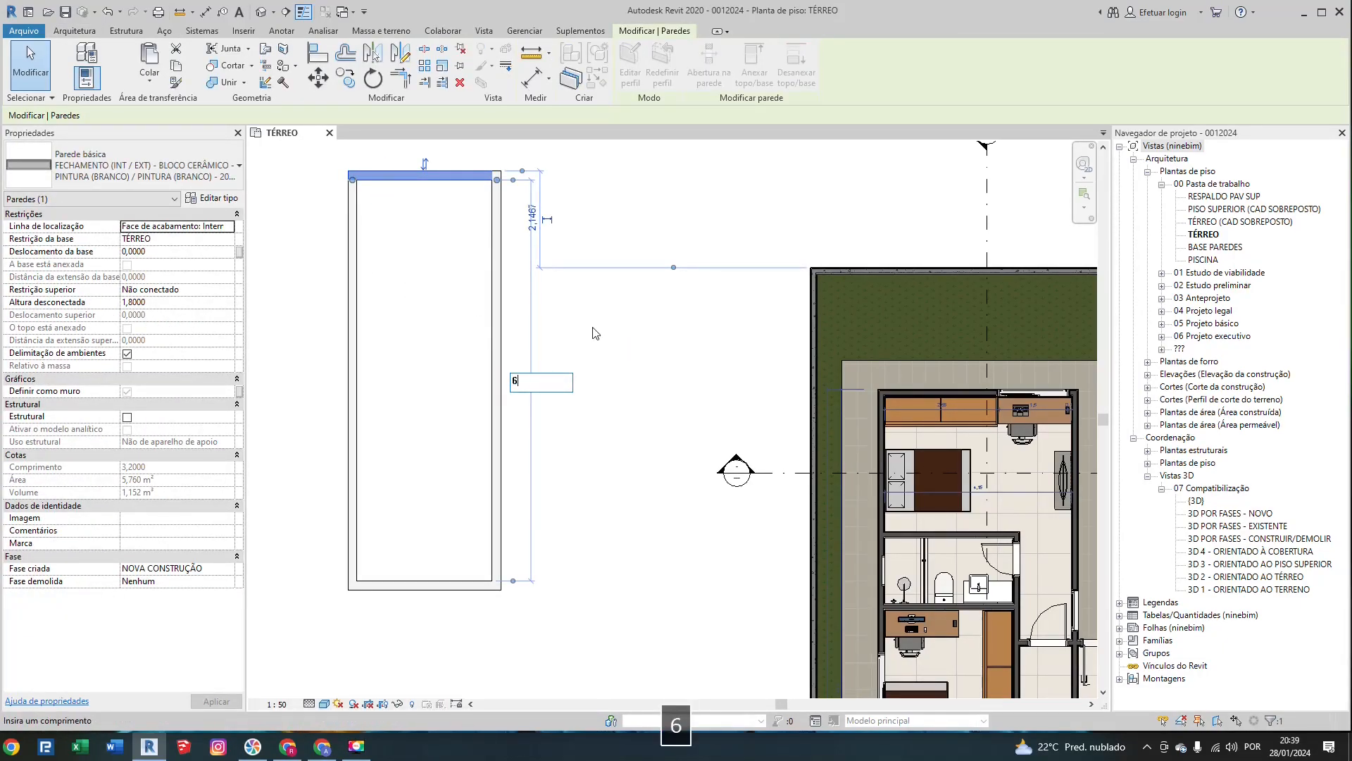
pyautogui.press('Return')
pyautogui.click(663, 326)
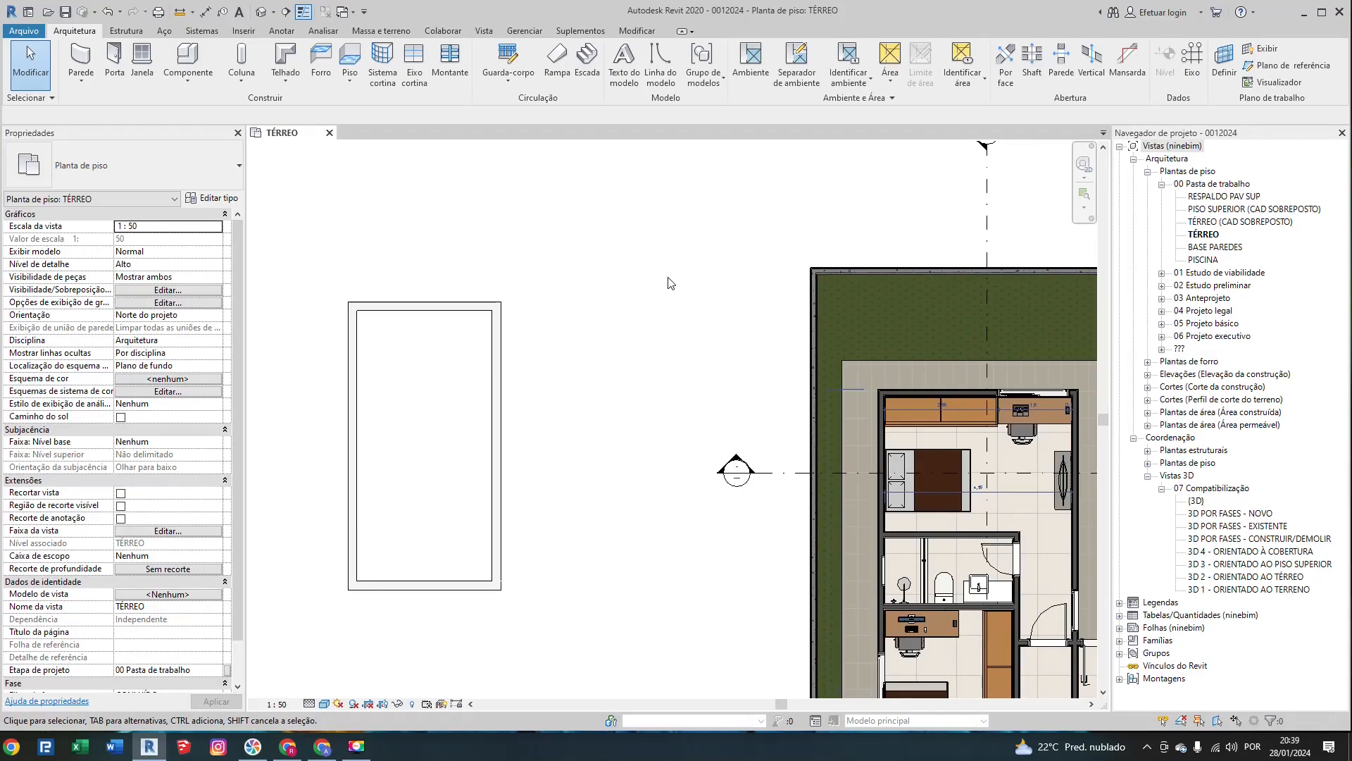
# Step: Check the linear format and the available length units in the project units settings
pyautogui.press('u')
pyautogui.press('n')
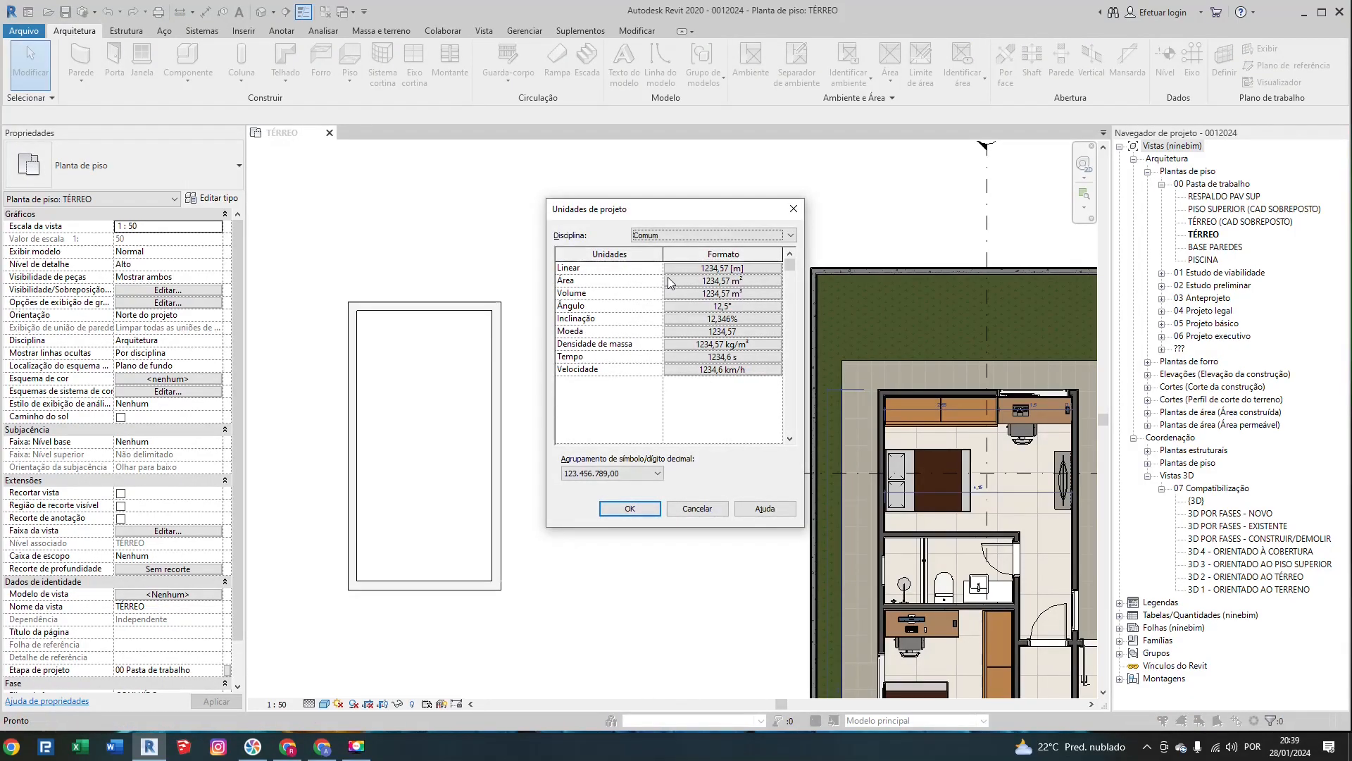
pyautogui.click(742, 269)
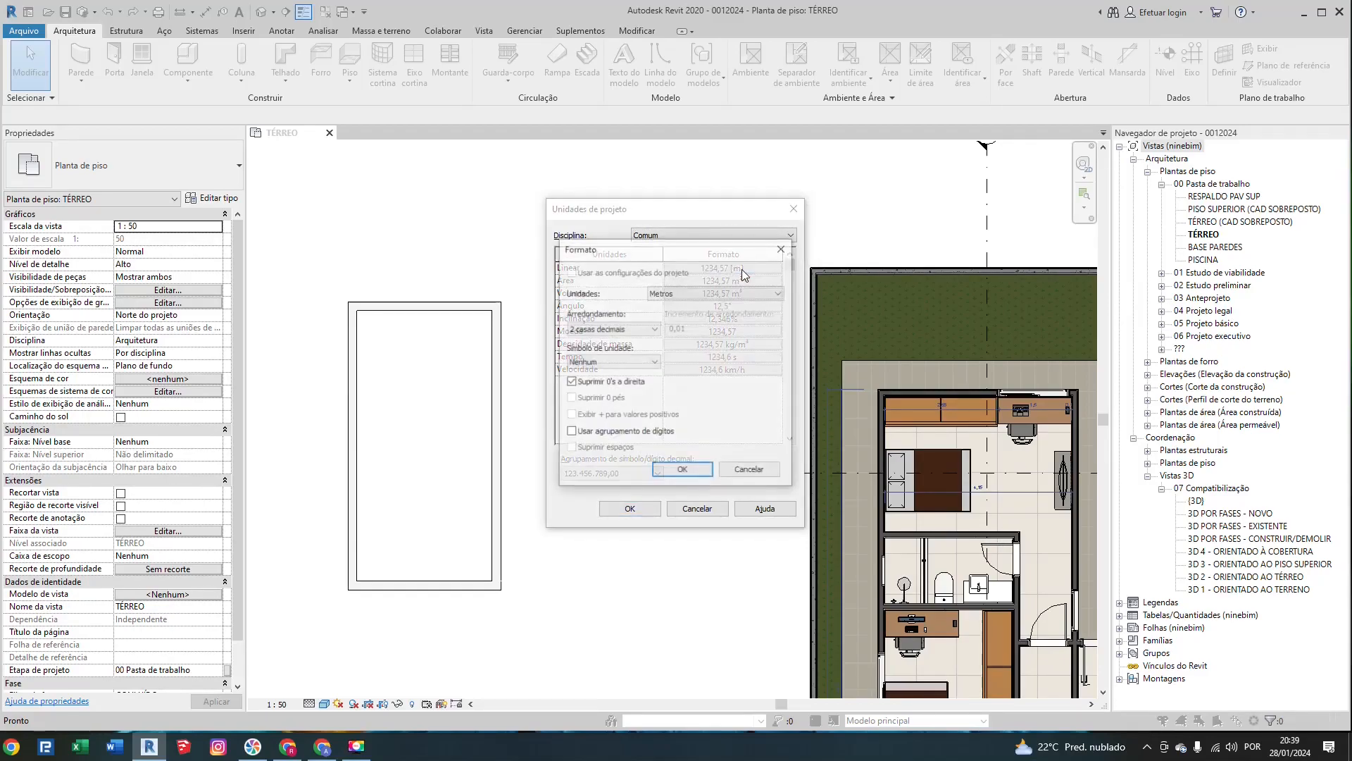
pyautogui.click(714, 289)
pyautogui.click(714, 289)
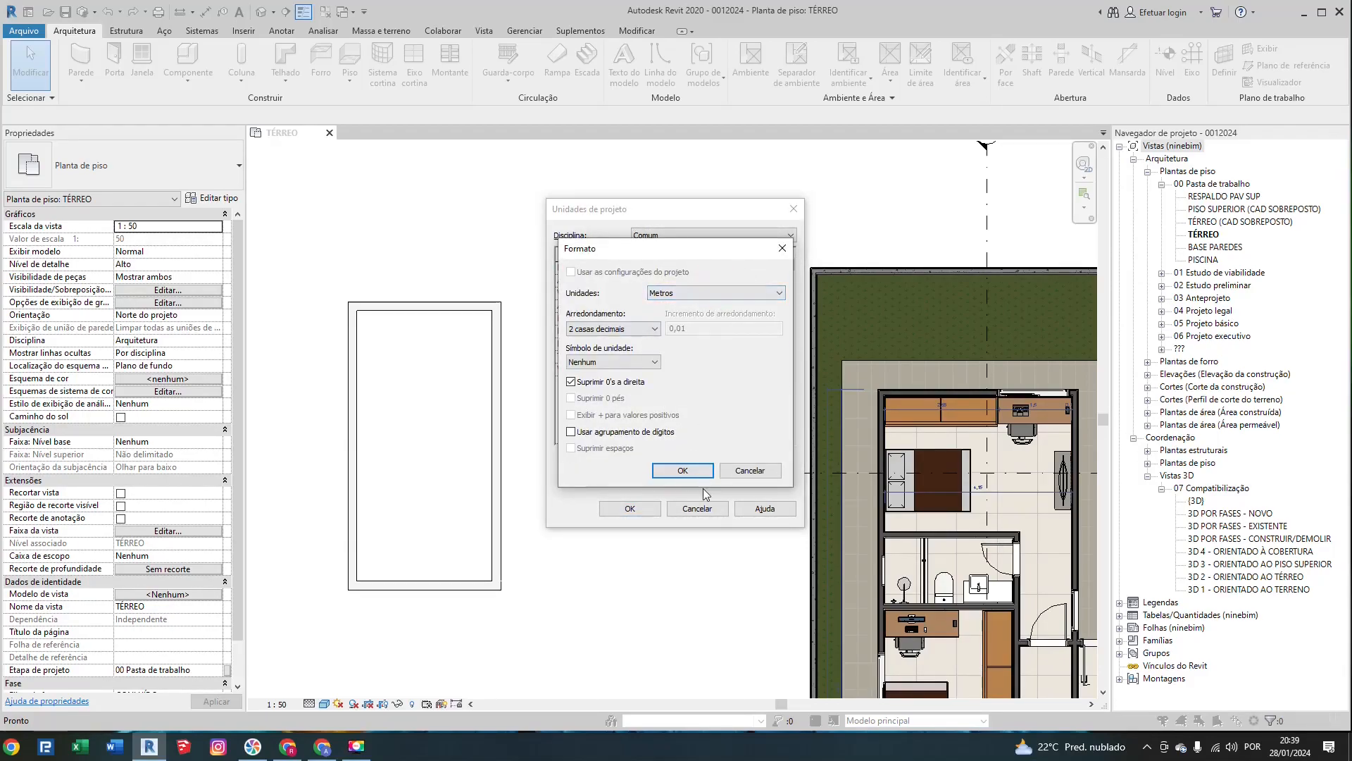
pyautogui.click(705, 292)
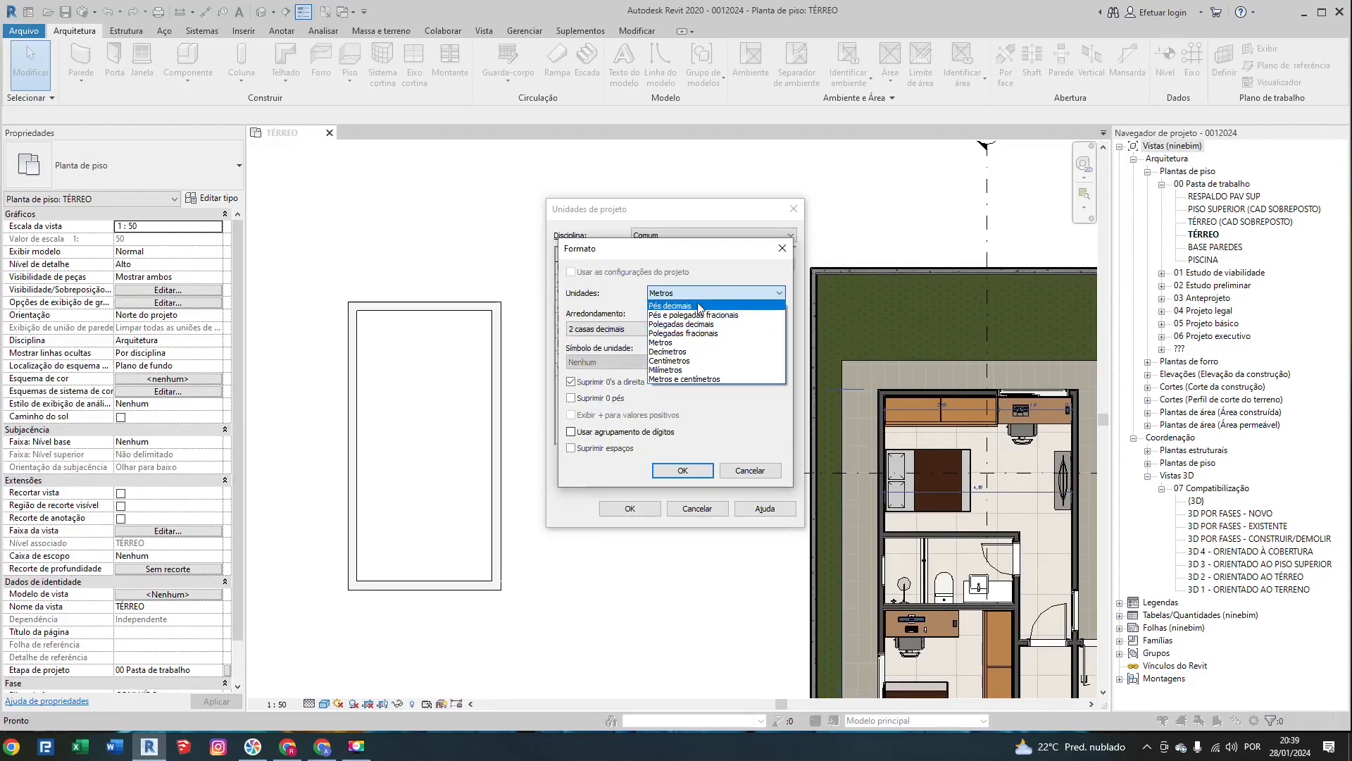
pyautogui.press('Escape')
pyautogui.click(748, 470)
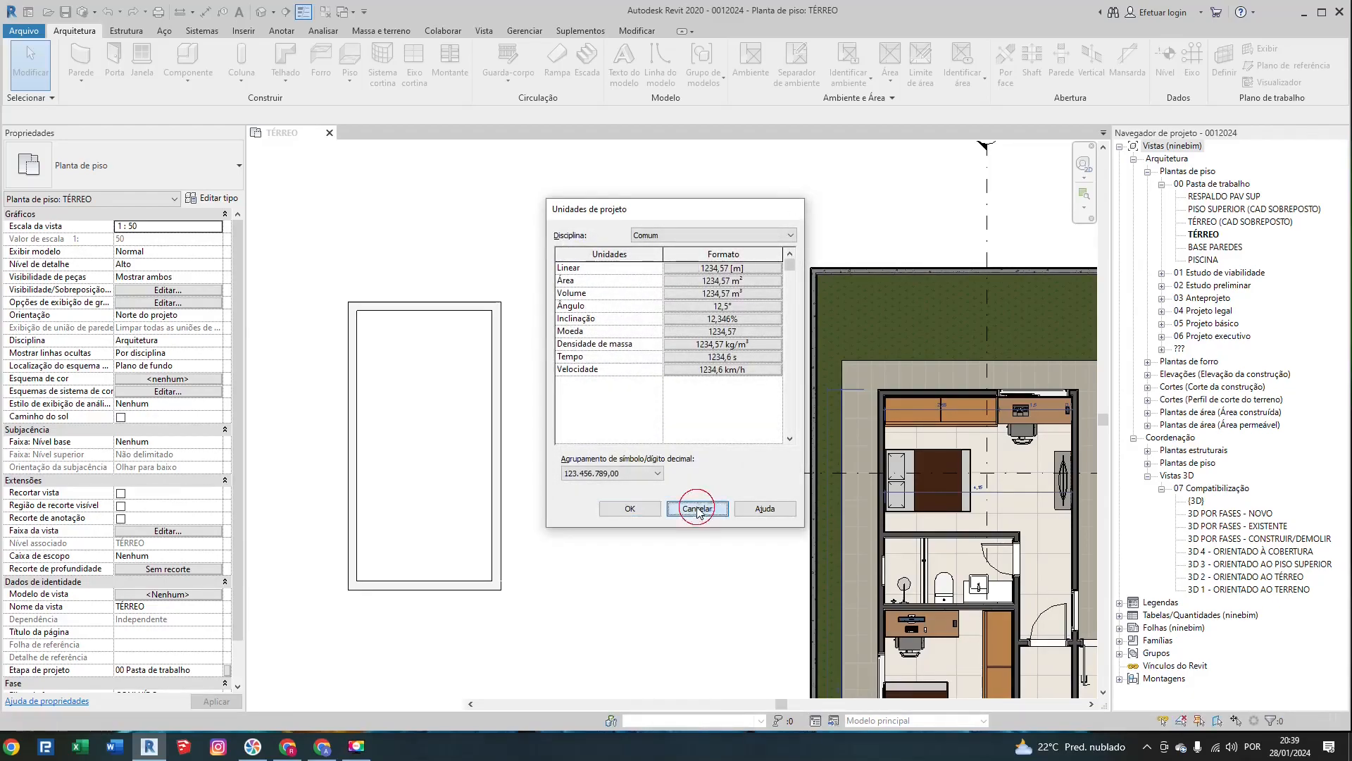
pyautogui.click(697, 507)
# Step: Browse the Arquitetura and Coordenação view groups in the project browser, including the ??? floor plans, and open the {3D} view
pyautogui.scroll(-2, 677, 495)
pyautogui.moveTo(577, 434); pyautogui.dragTo(547, 325, button='middle')
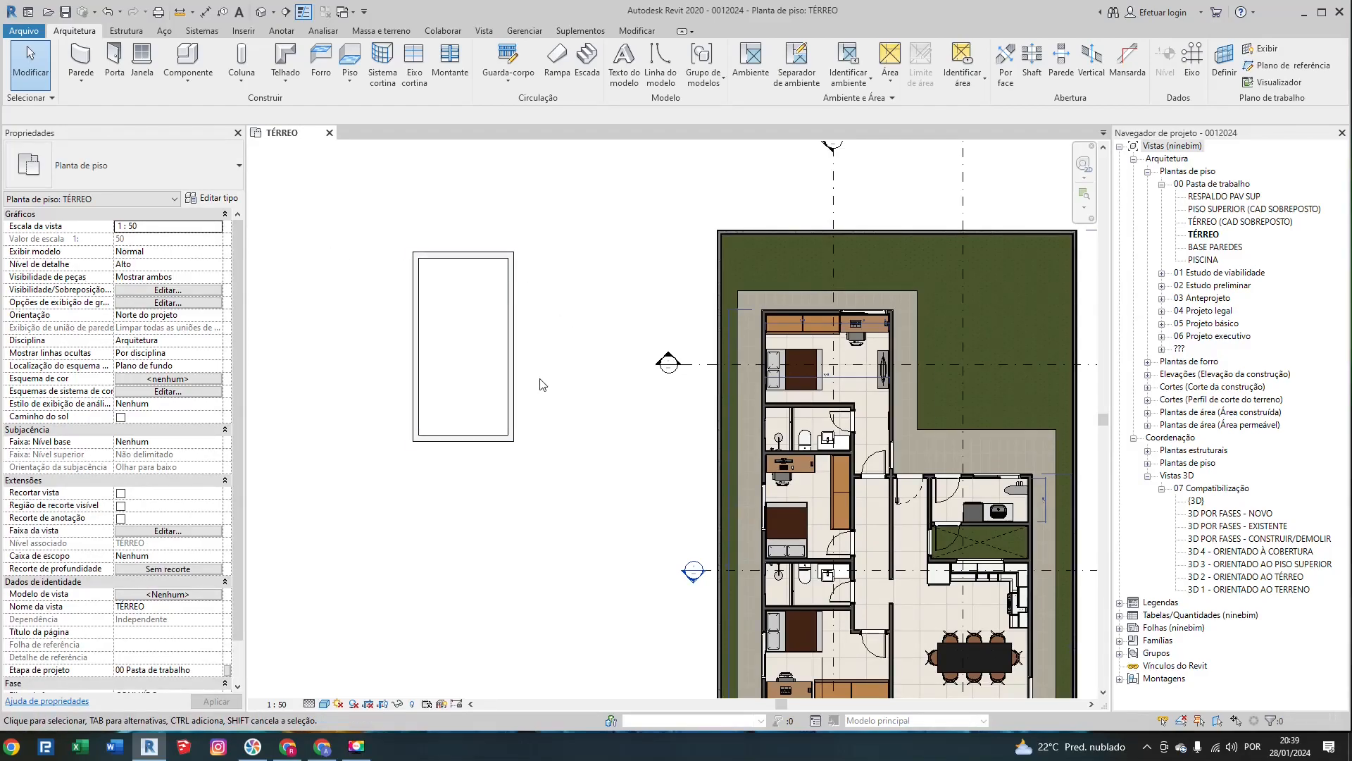
pyautogui.scroll(2, 539, 345)
pyautogui.scroll(1, 538, 352)
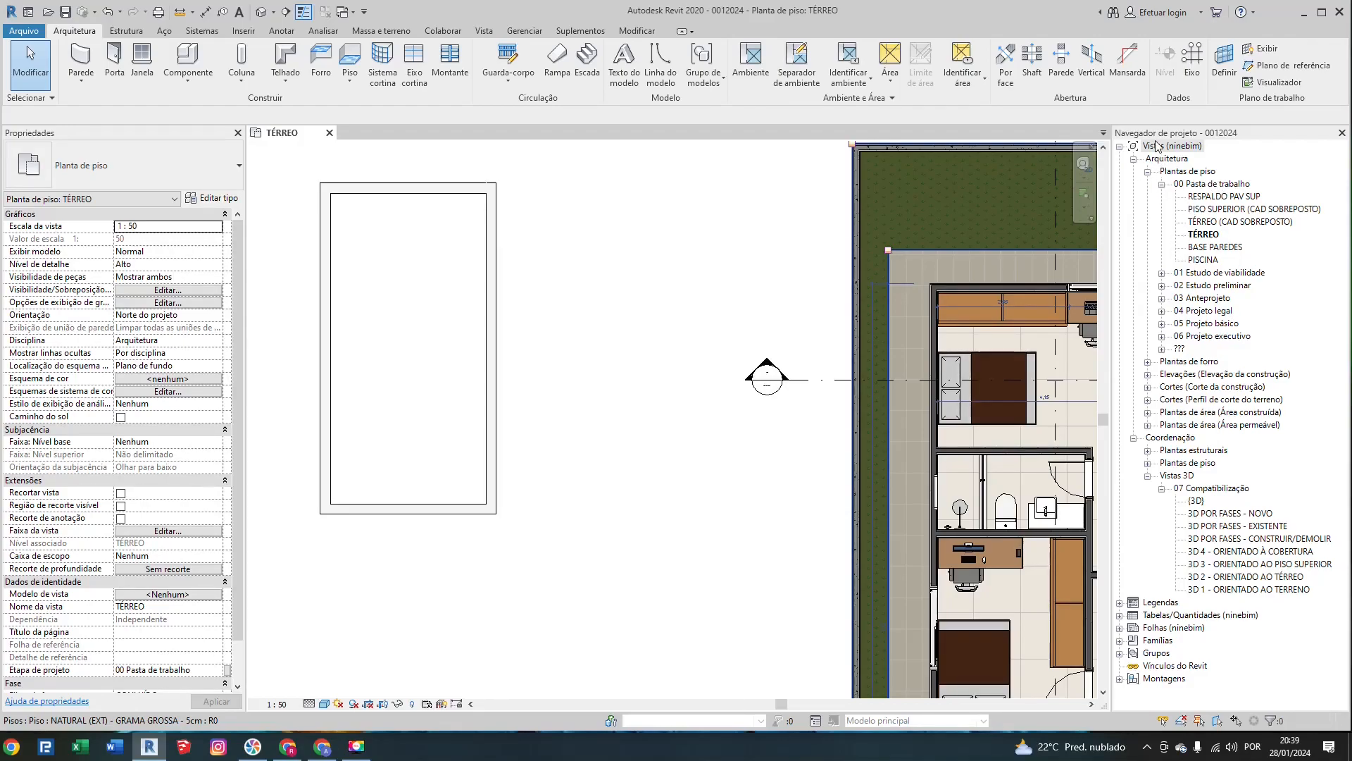
pyautogui.click(1135, 159)
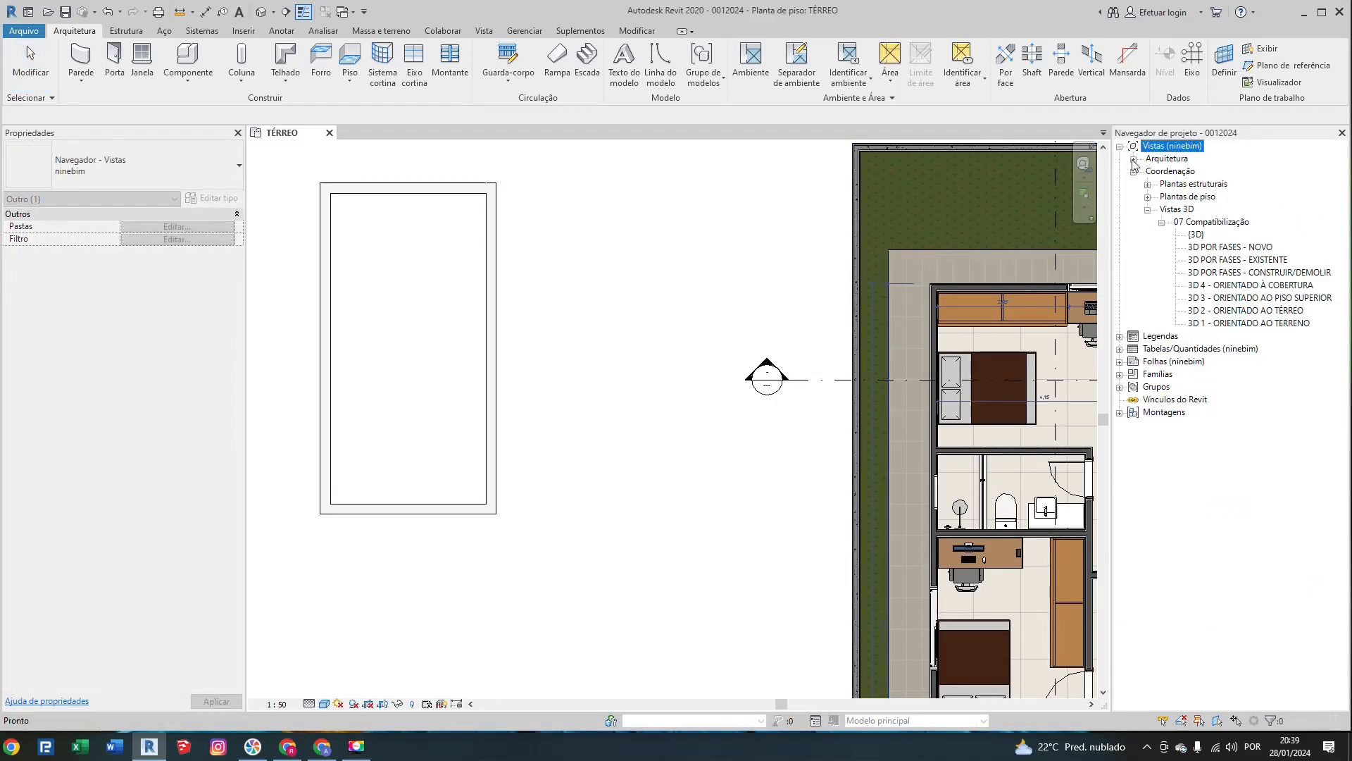
pyautogui.click(1135, 171)
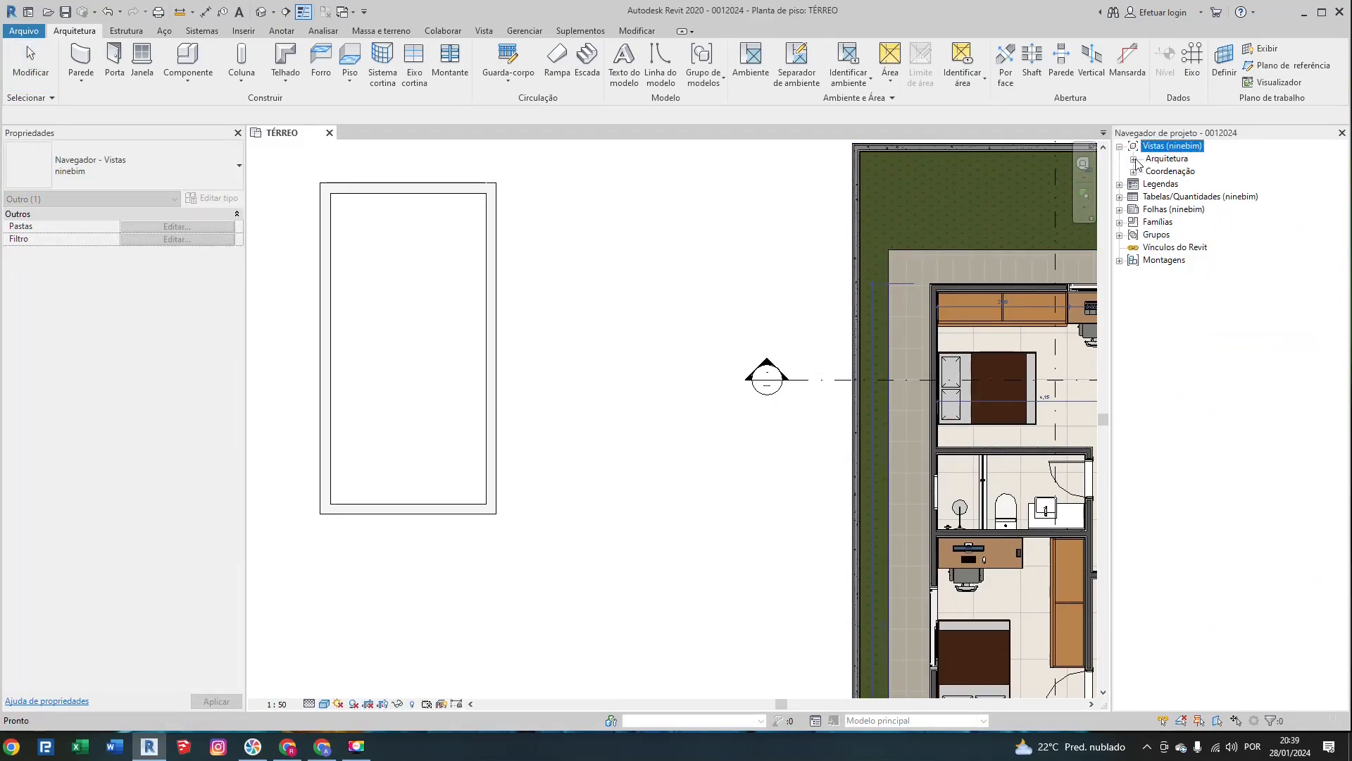
pyautogui.click(1134, 159)
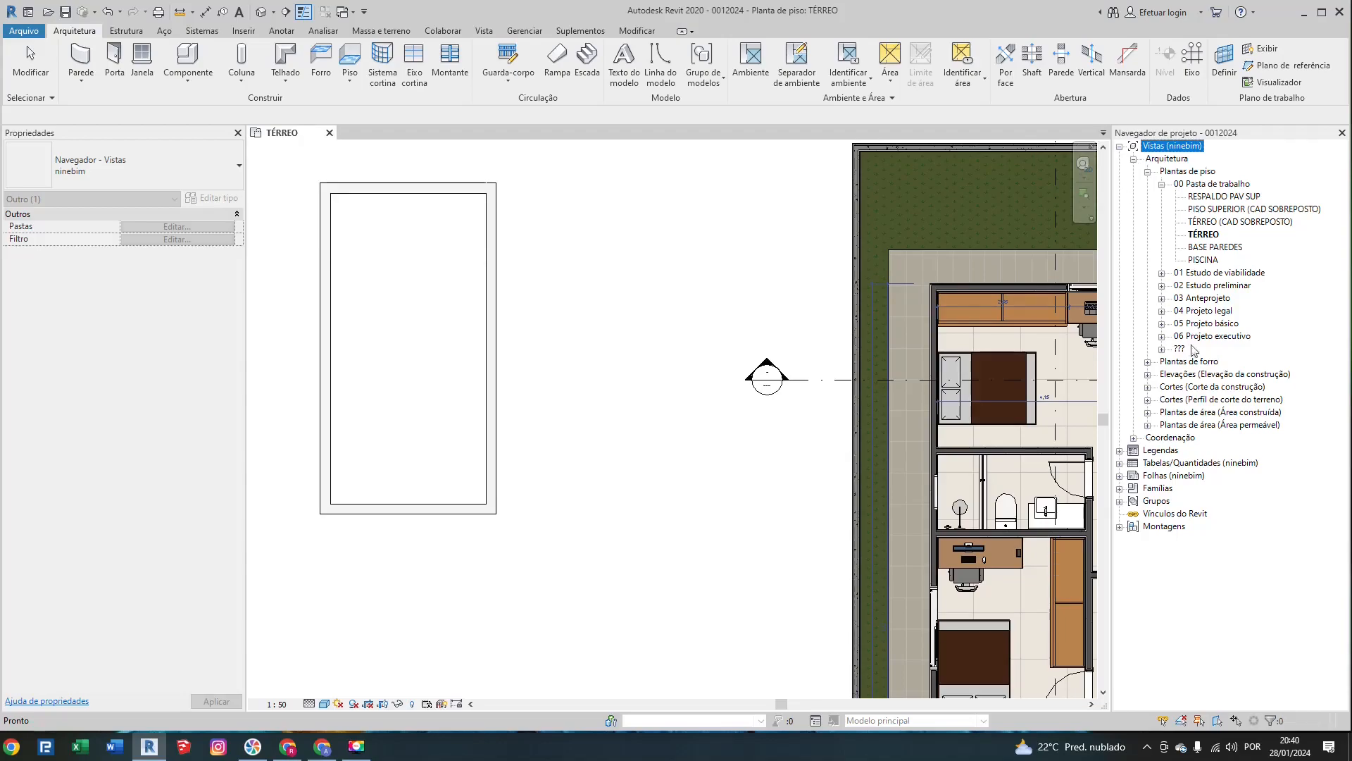
pyautogui.click(1162, 350)
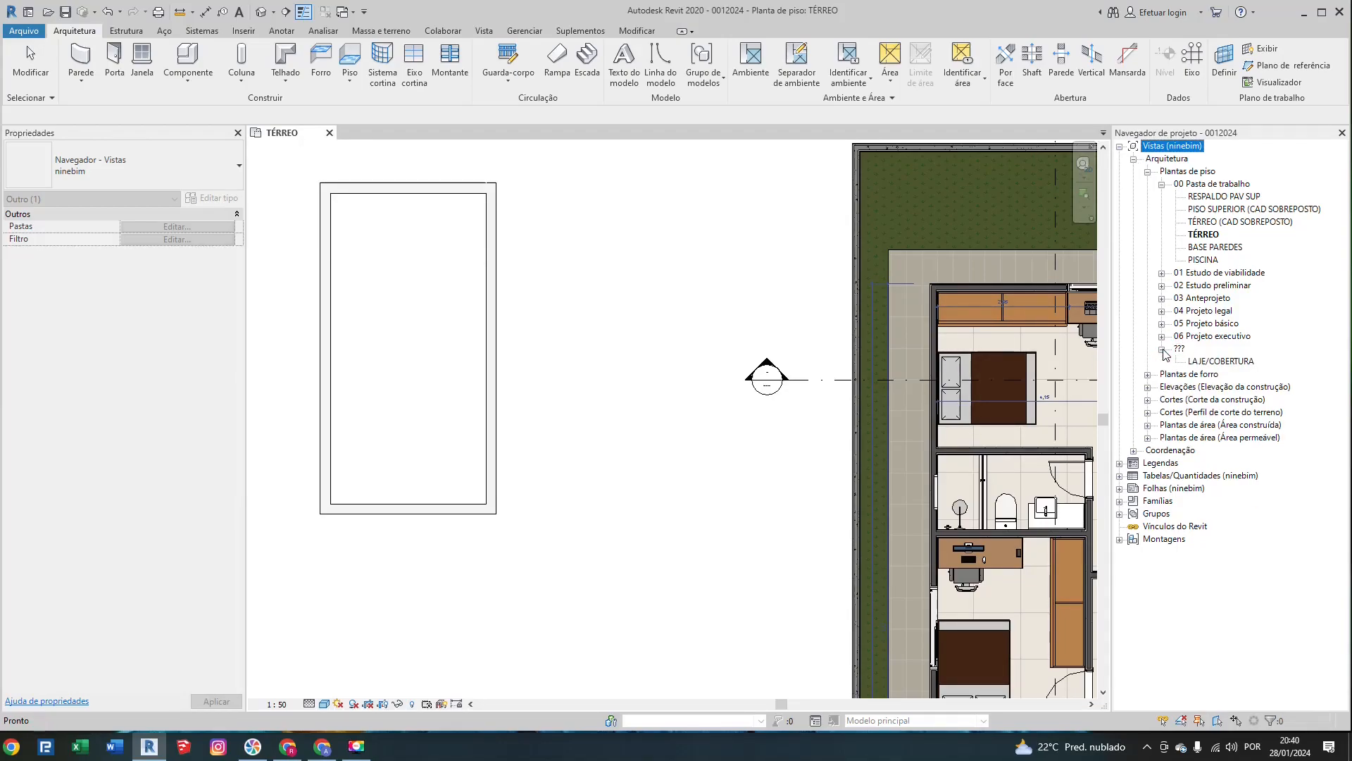
pyautogui.click(1162, 349)
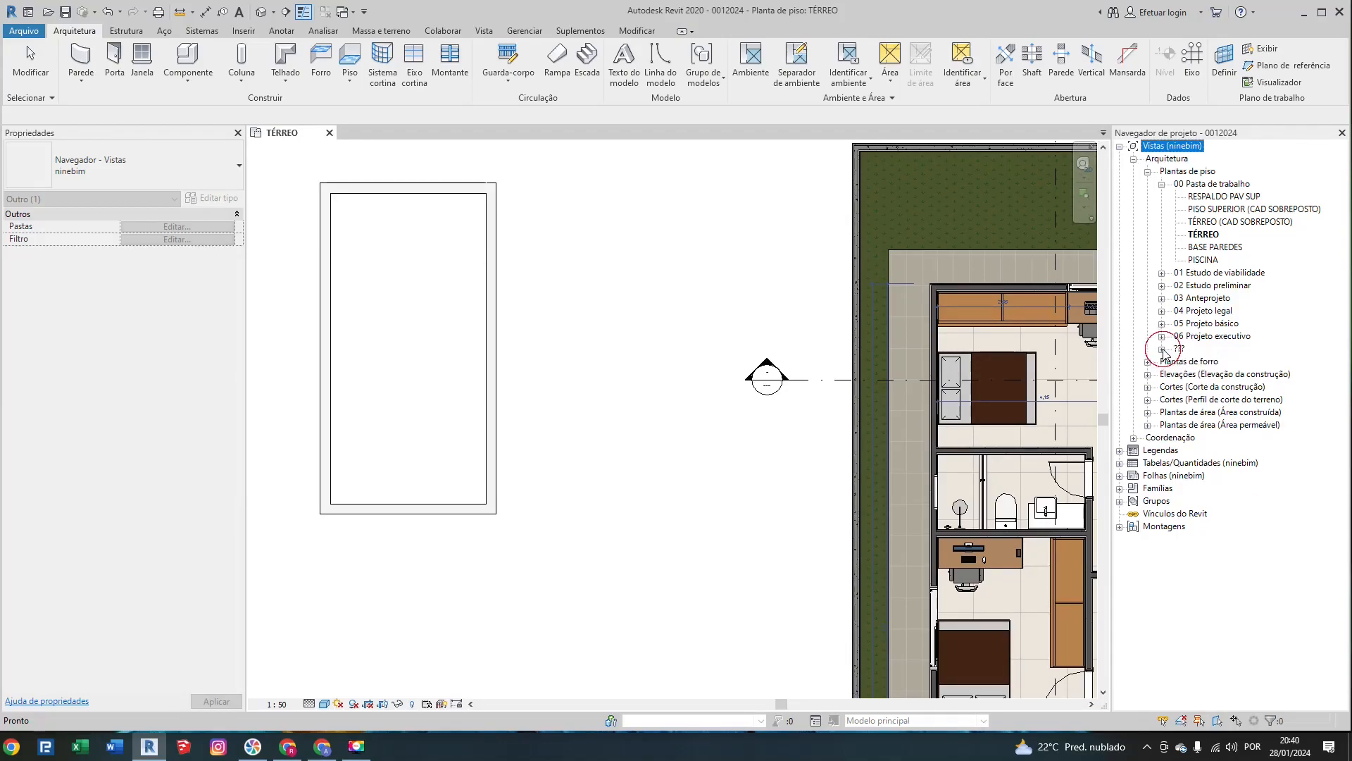
pyautogui.click(1134, 438)
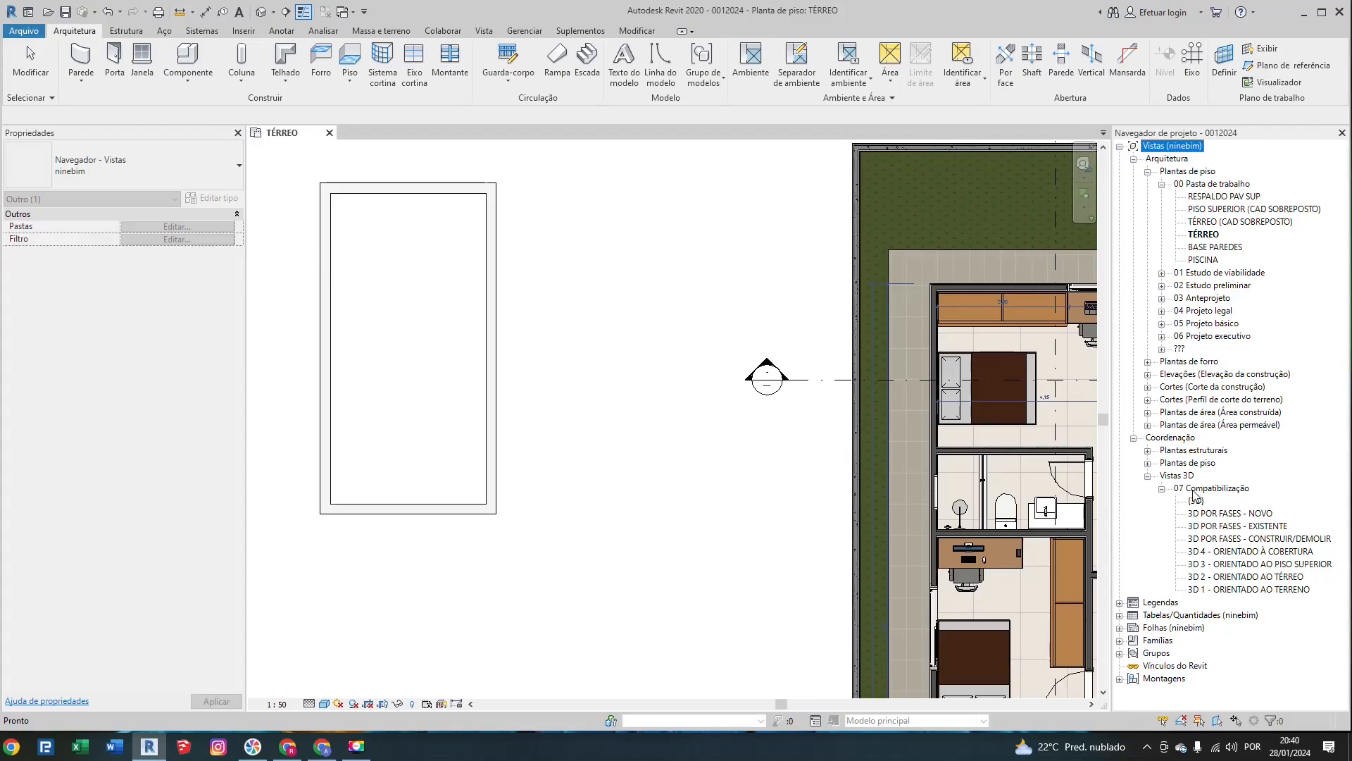
pyautogui.doubleClick(1195, 502)
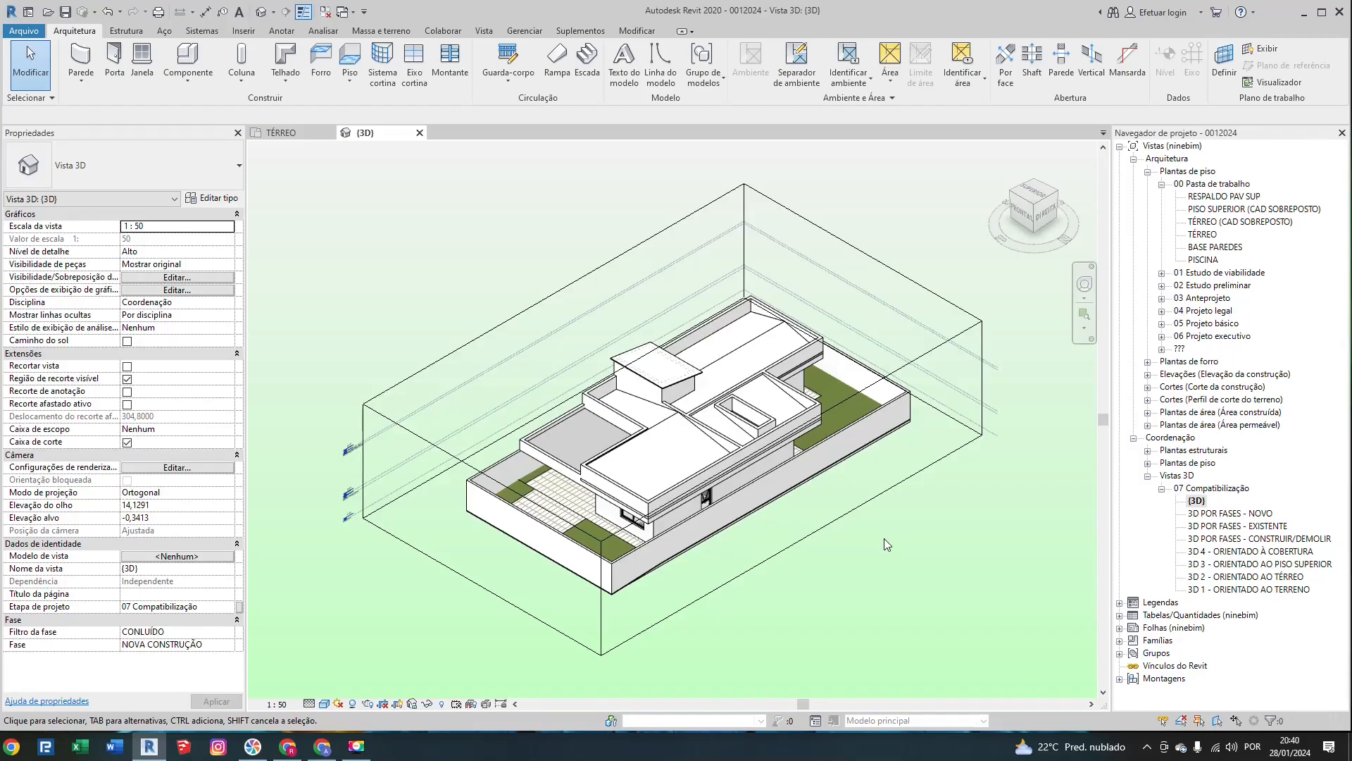
# Step: Turn the {3D} view's section box off and on again to reset its extents around the whole model
pyautogui.scroll(-4, 818, 556)
pyautogui.scroll(4, 809, 576)
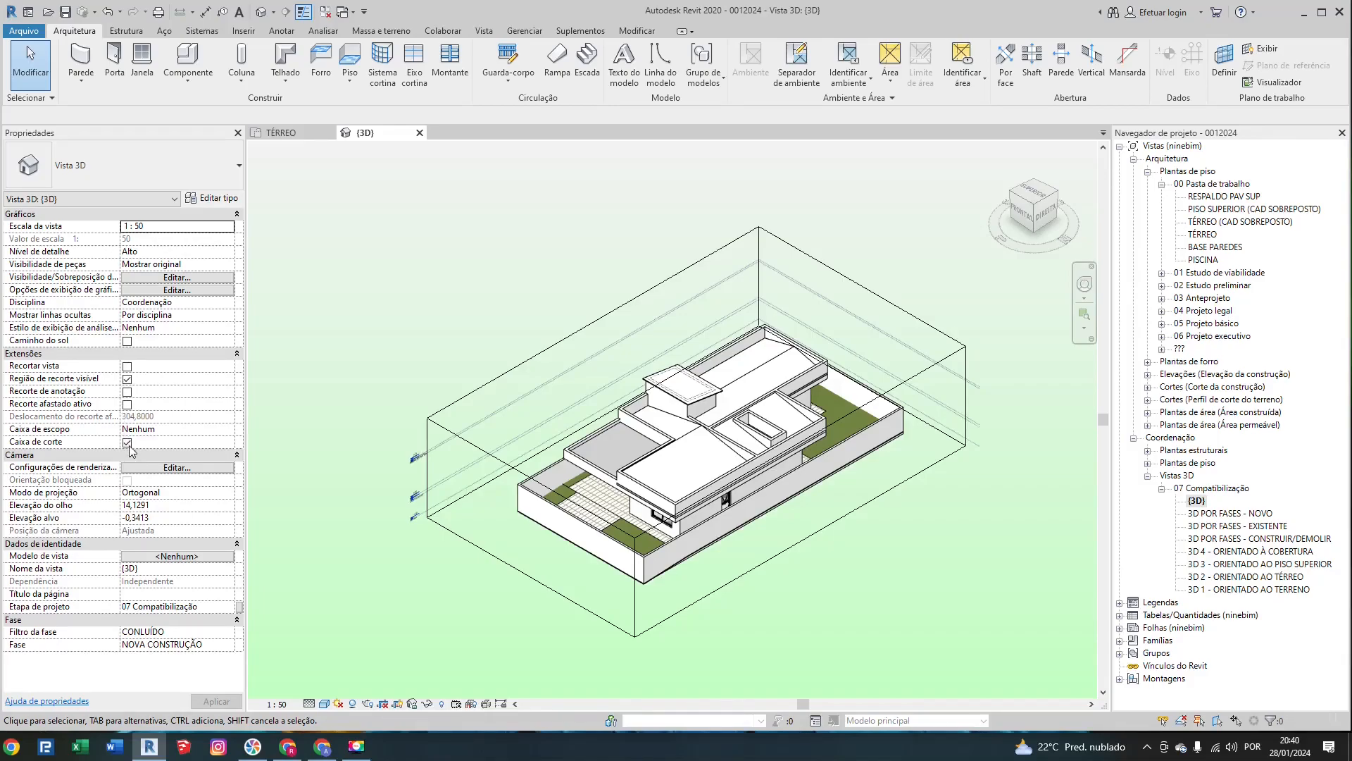
pyautogui.click(128, 443)
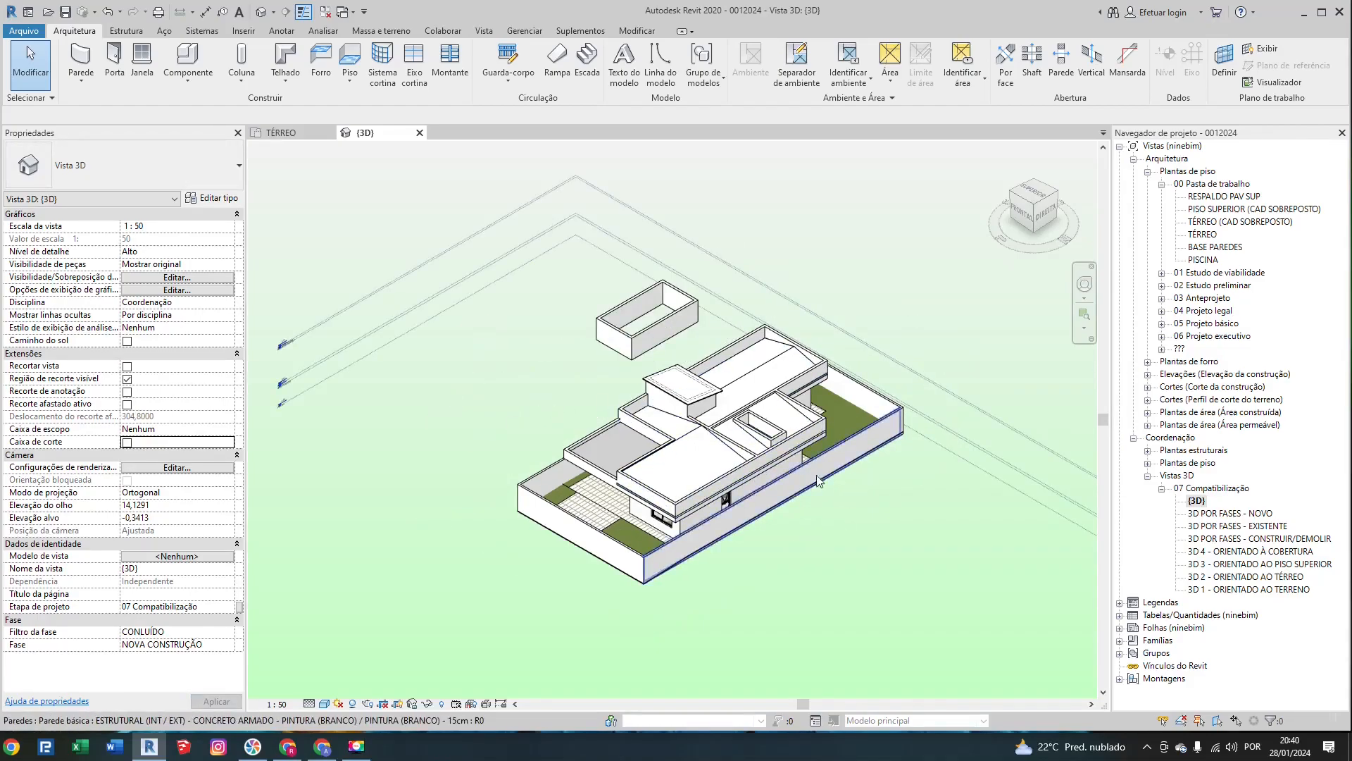
pyautogui.scroll(-2, 700, 476)
pyautogui.scroll(2, 655, 386)
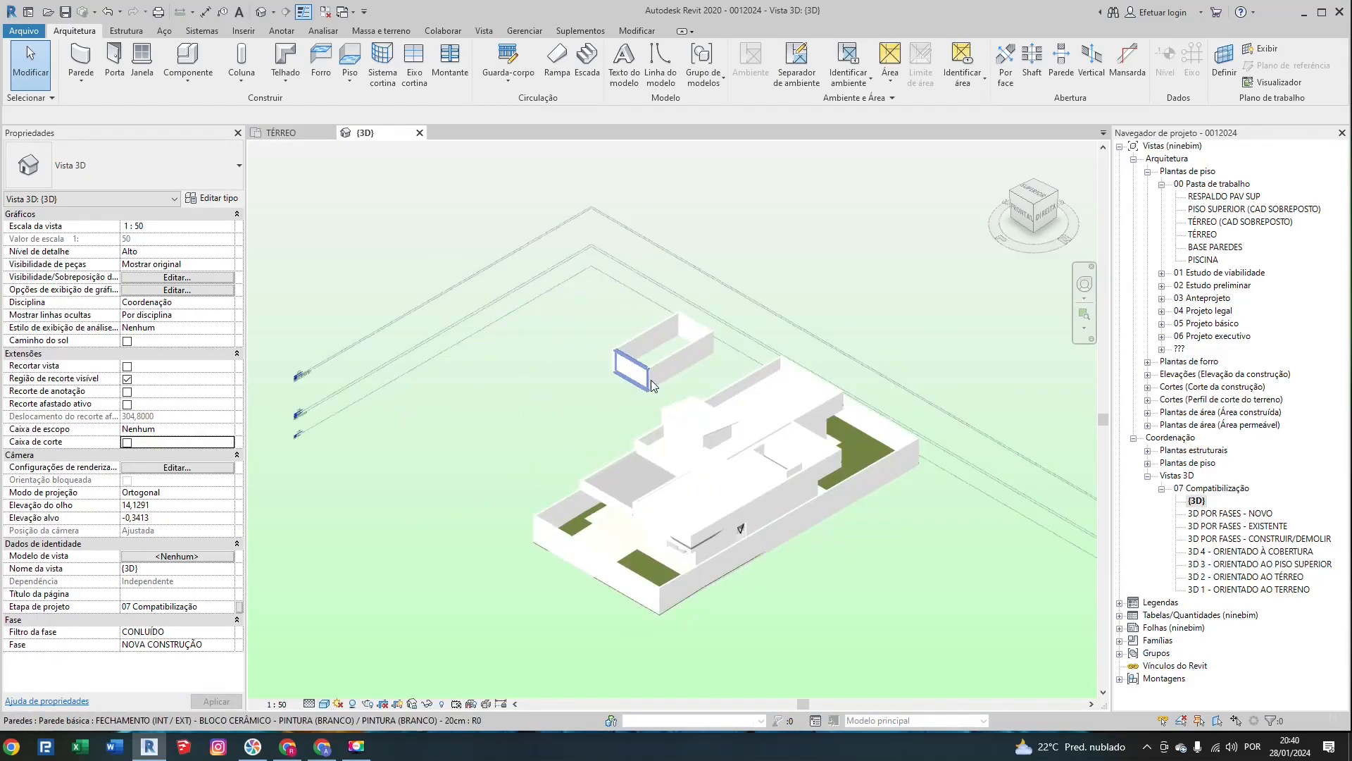
pyautogui.click(127, 443)
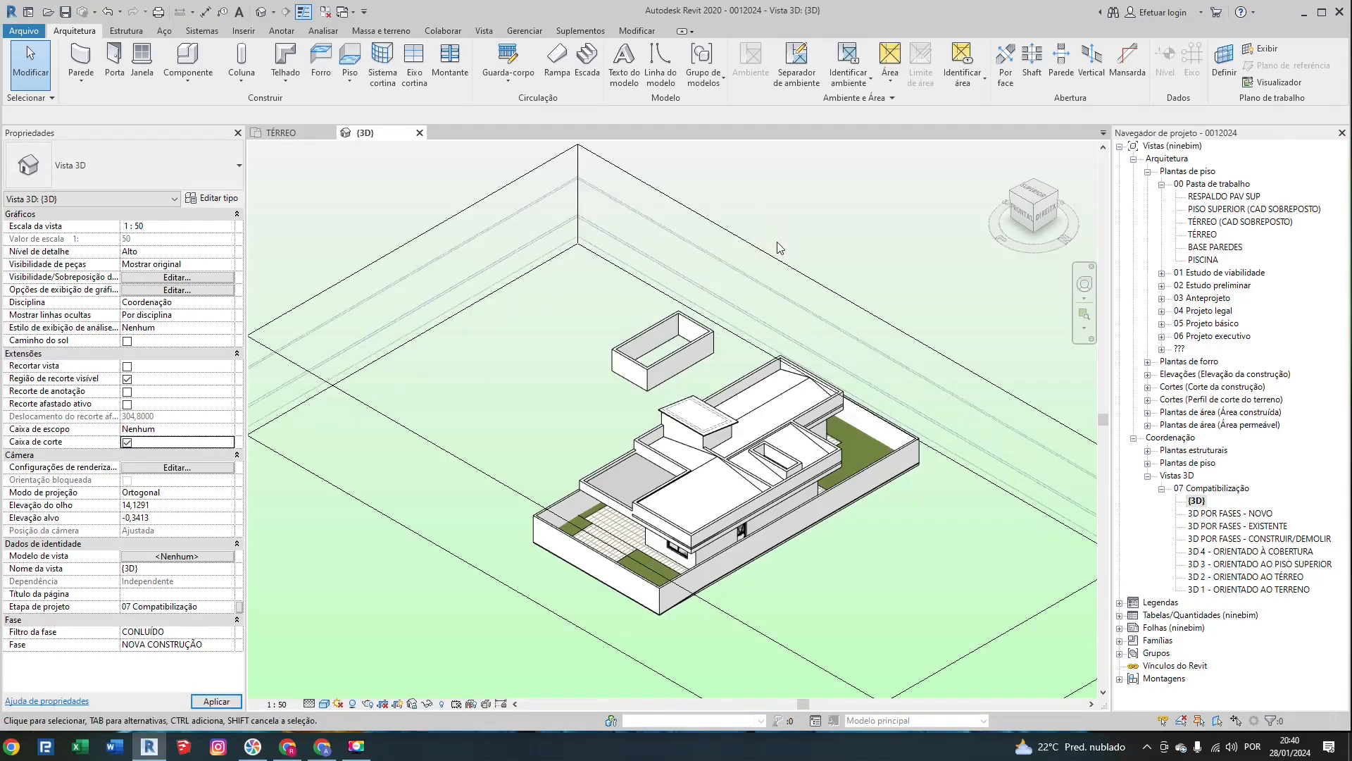
# Step: Shrink the section box by its side grips until it encloses the freestanding rectangle of walls and excludes the house
pyautogui.click(366, 271)
pyautogui.scroll(-4, 366, 270)
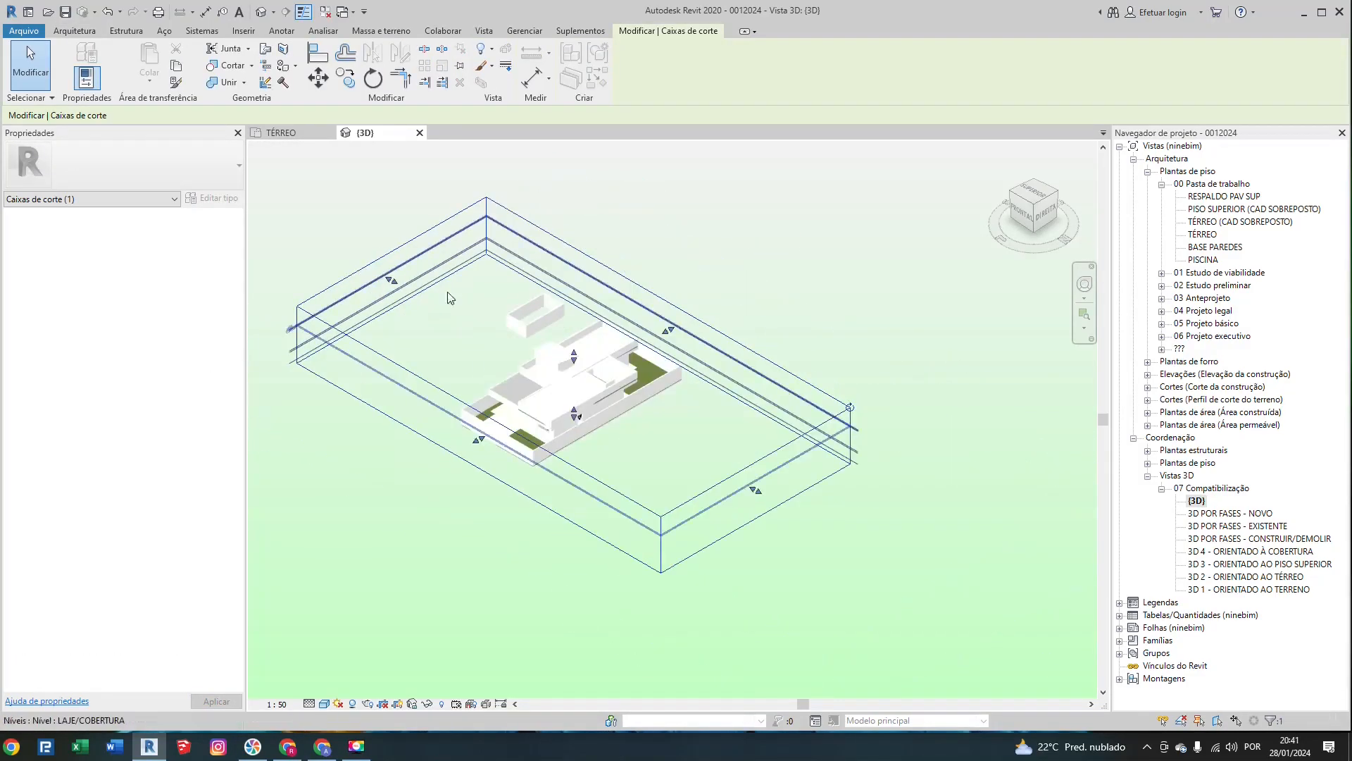
pyautogui.click(793, 456)
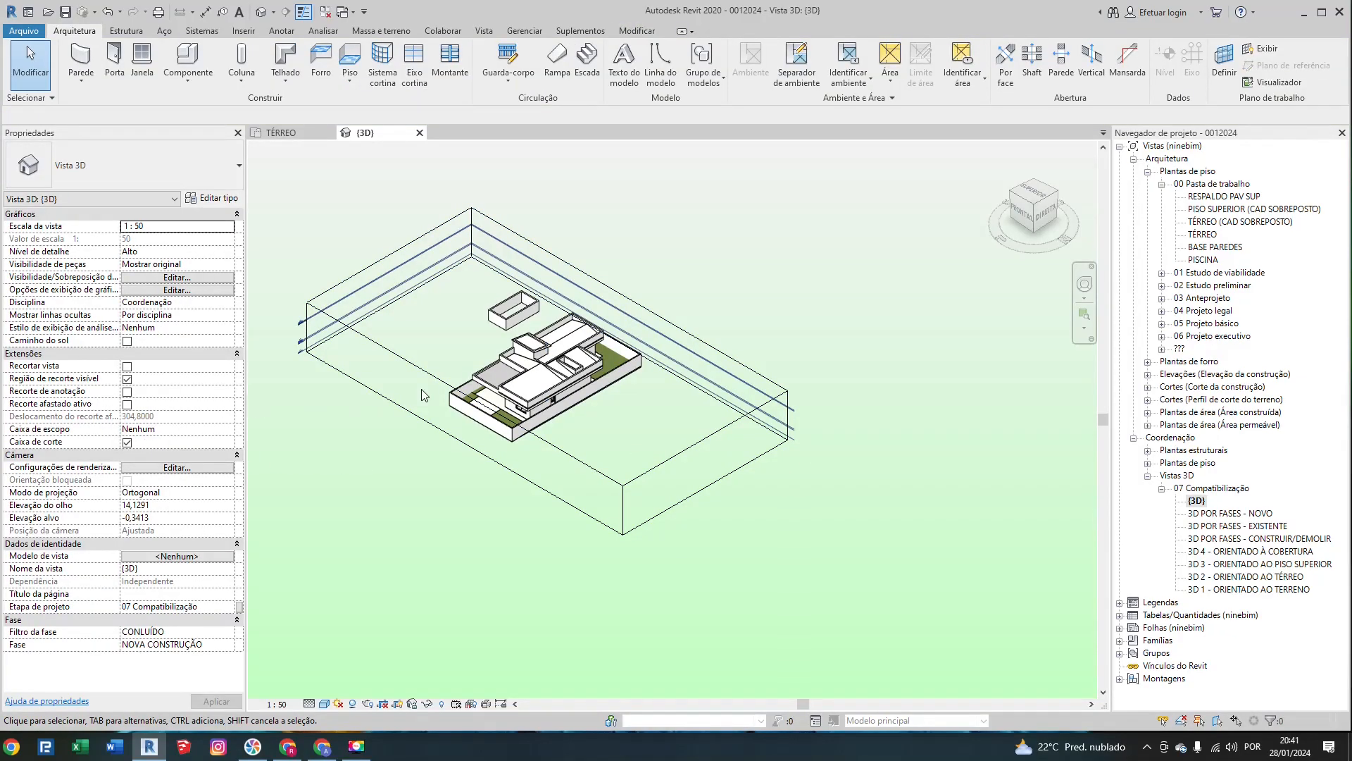
pyautogui.scroll(4, 380, 357)
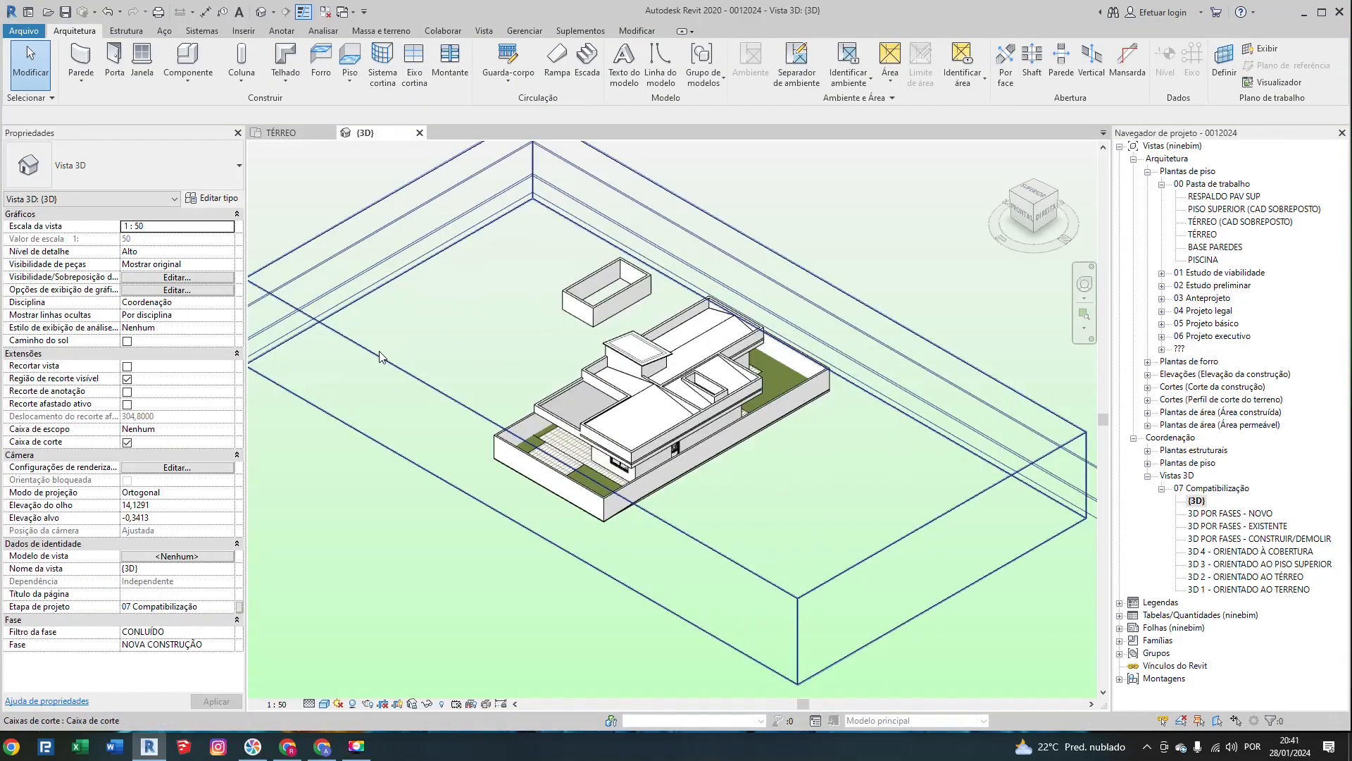
pyautogui.scroll(2, 541, 322)
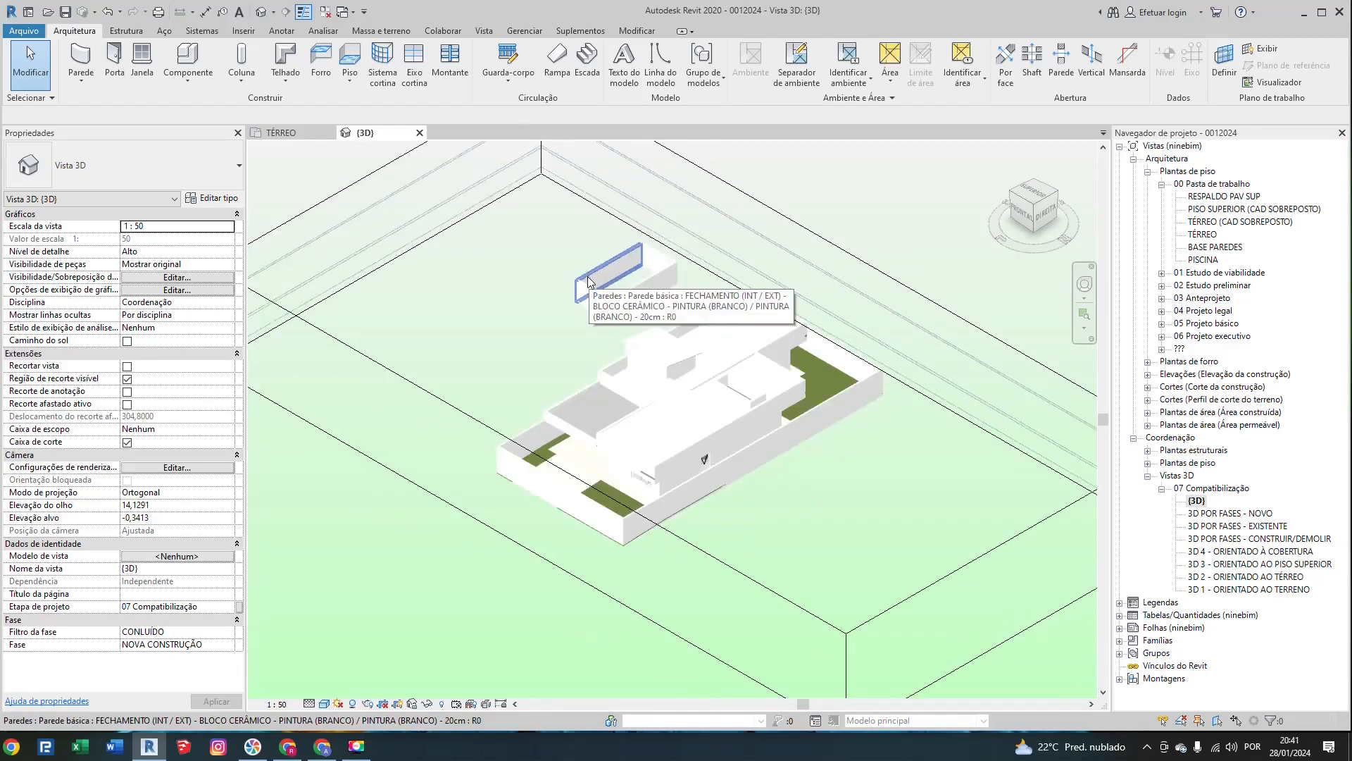
pyautogui.click(428, 260)
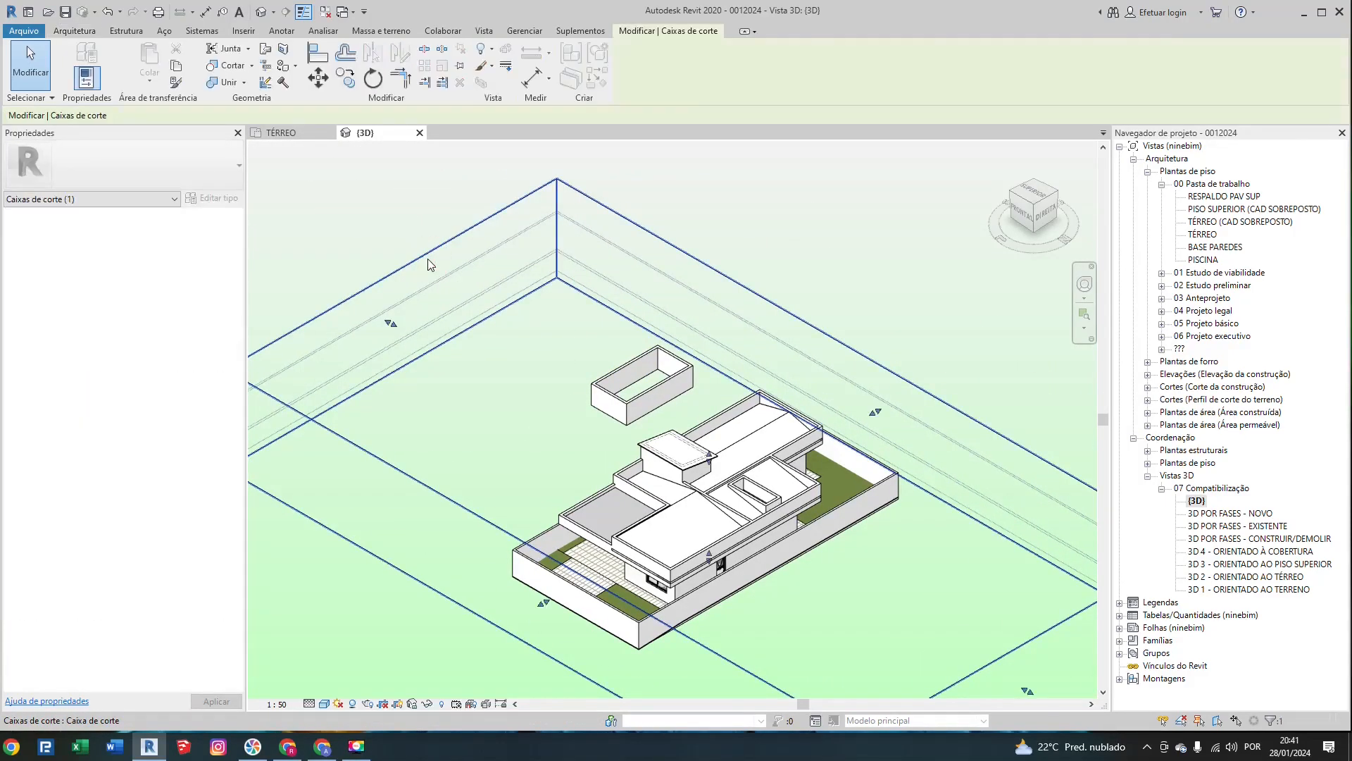
pyautogui.scroll(-3, 702, 509)
pyautogui.scroll(3, 503, 428)
pyautogui.moveTo(330, 243); pyautogui.dragTo(428, 280)
pyautogui.moveTo(552, 325); pyautogui.dragTo(524, 354)
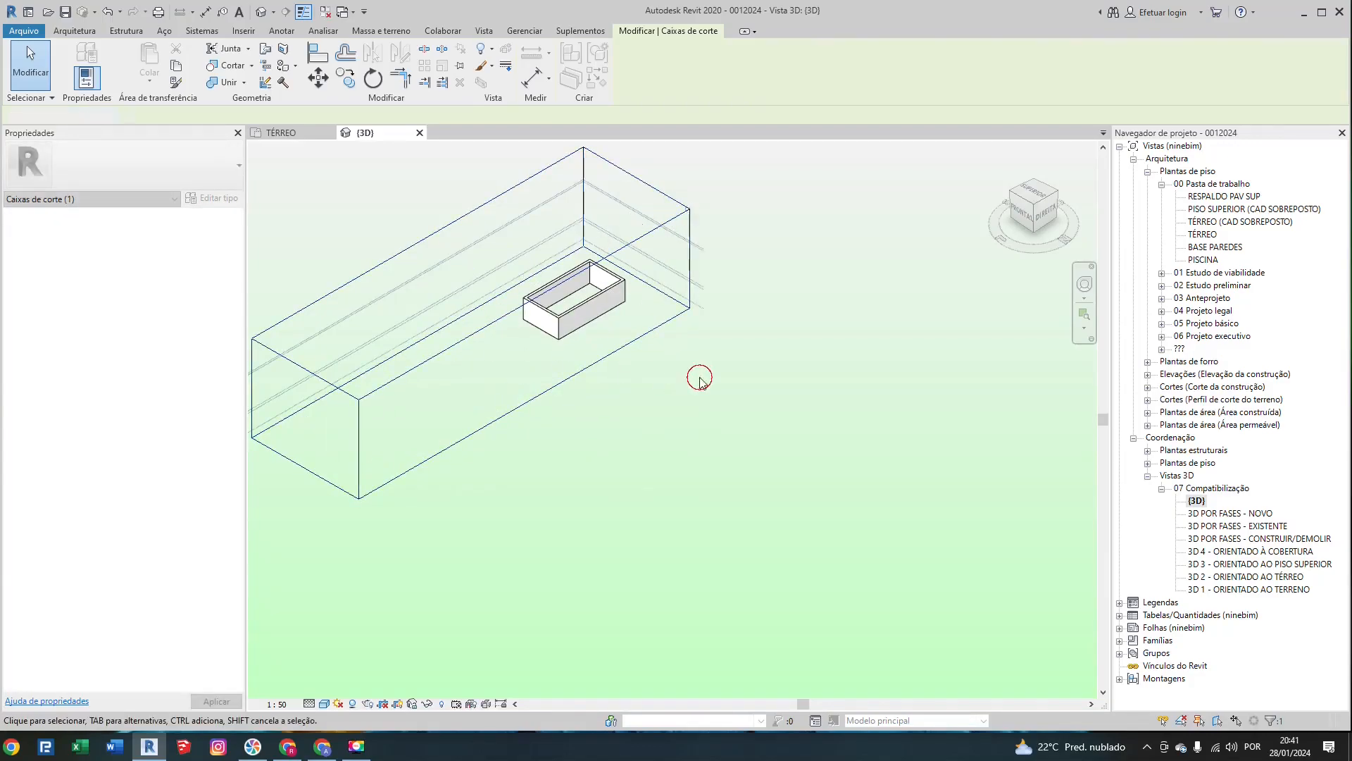
pyautogui.click(699, 379)
pyautogui.scroll(5, 592, 287)
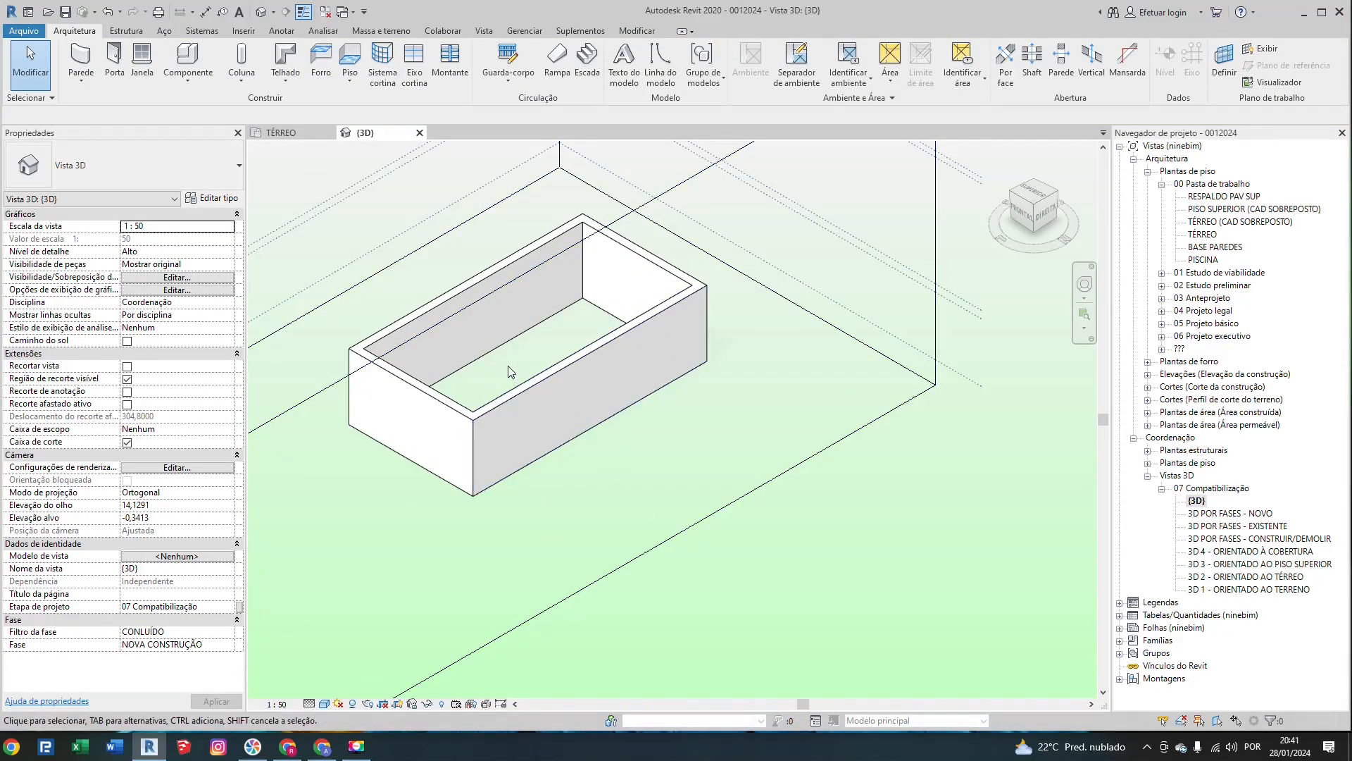
# Step: In the TÉRREO floor plan, set the rectangle's right wall to a temporary dimension of 4,5 m from the opposite wall
pyautogui.click(511, 323)
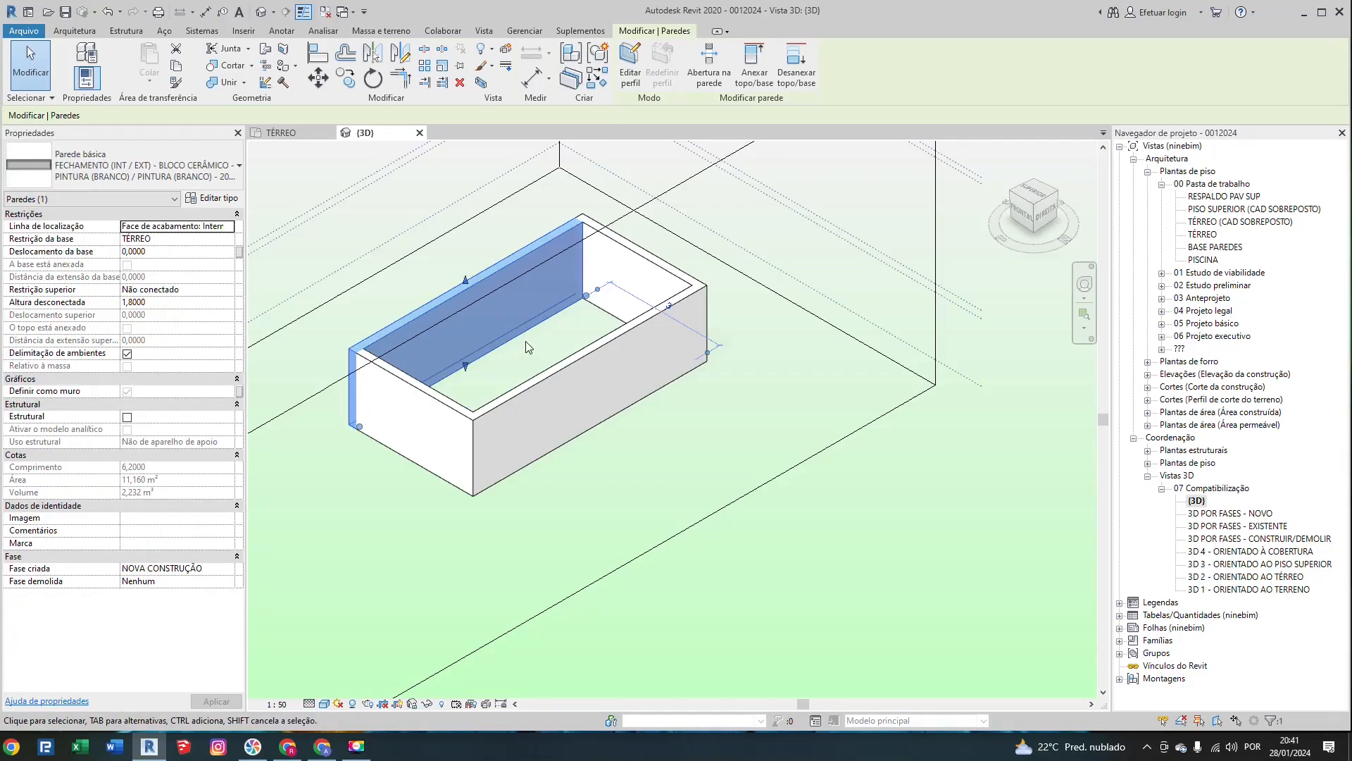
pyautogui.scroll(-2, 606, 476)
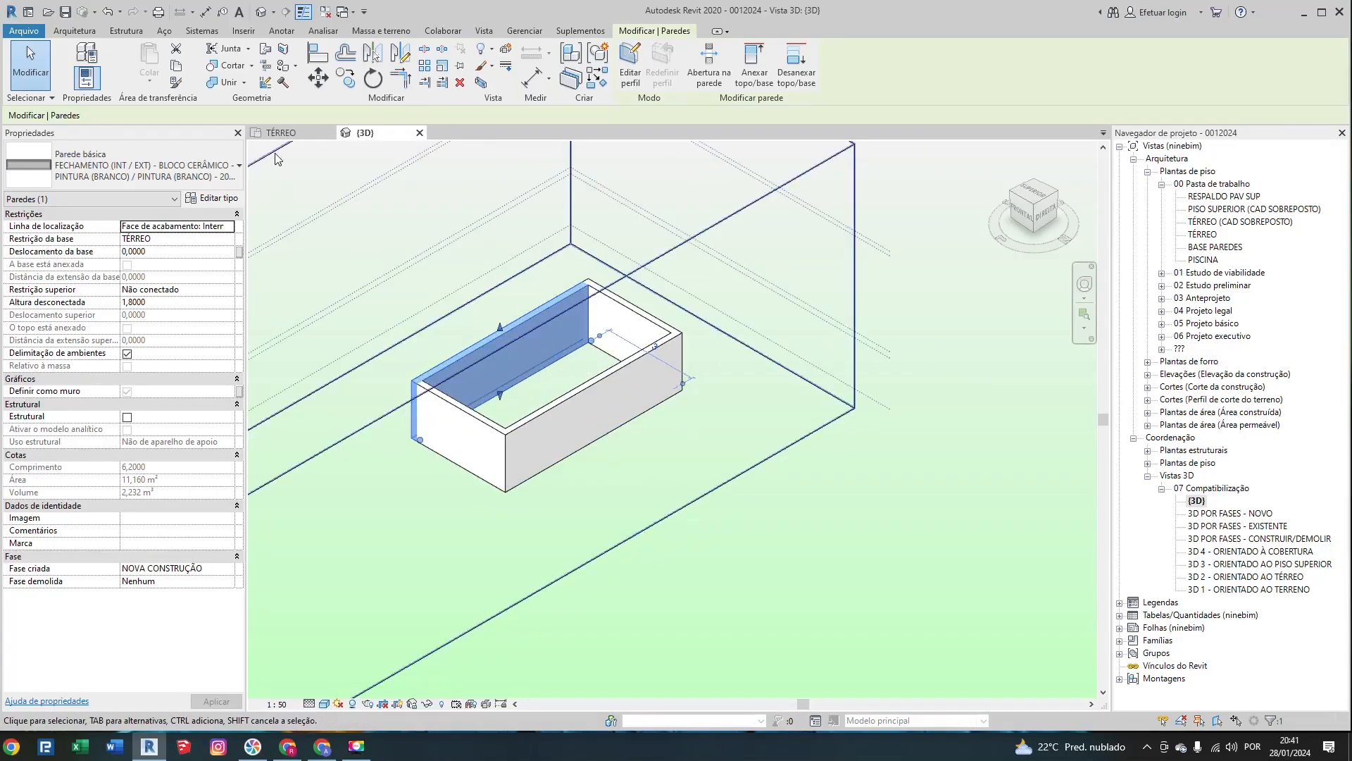
pyautogui.click(281, 133)
pyautogui.click(536, 289)
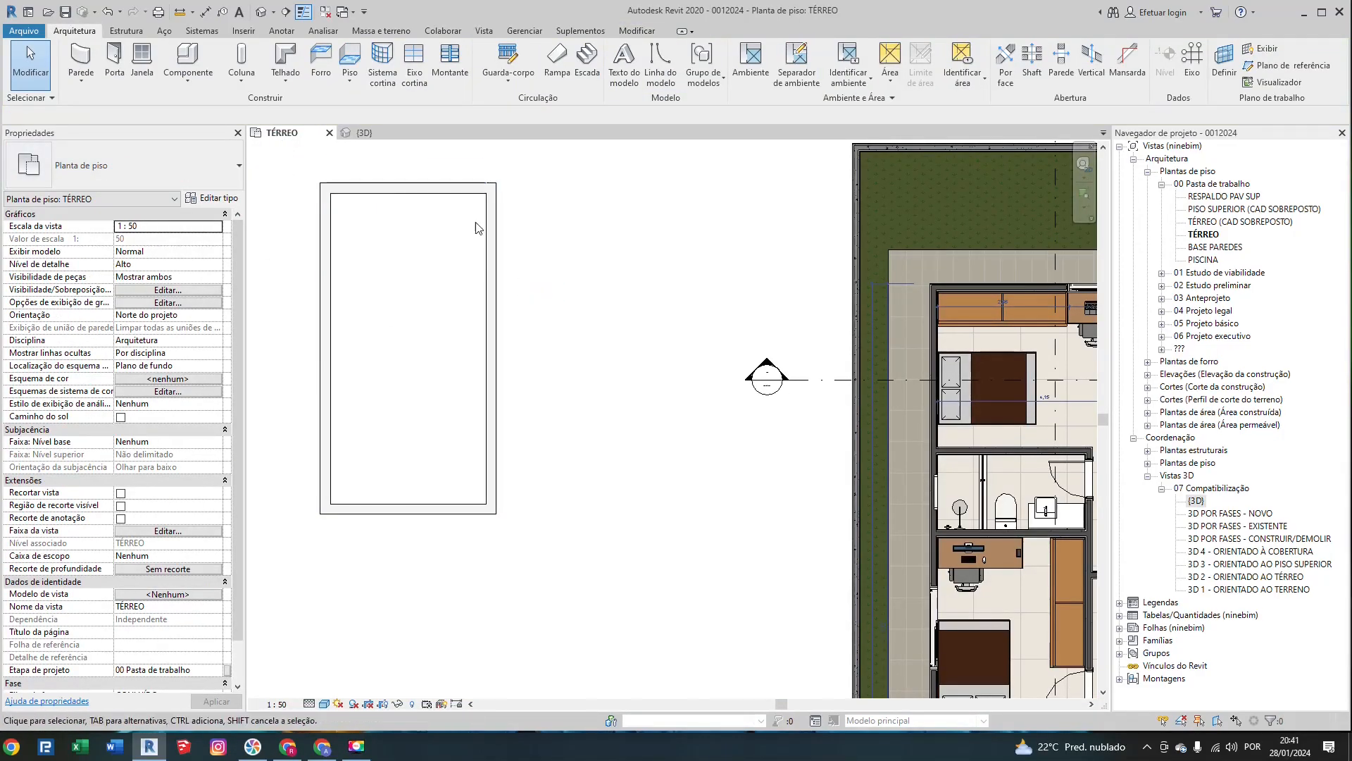
pyautogui.scroll(-1, 471, 278)
pyautogui.click(488, 278)
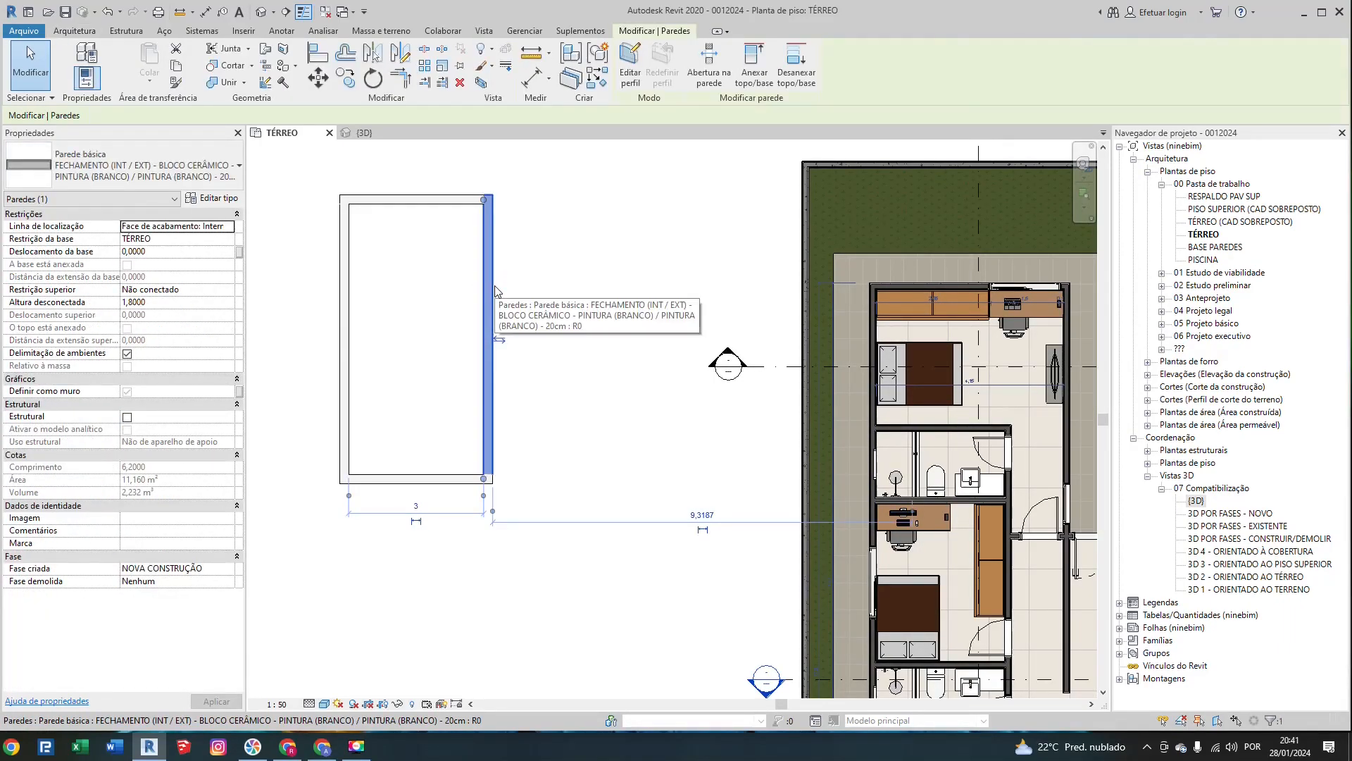
pyautogui.click(419, 510)
pyautogui.write('4,5')
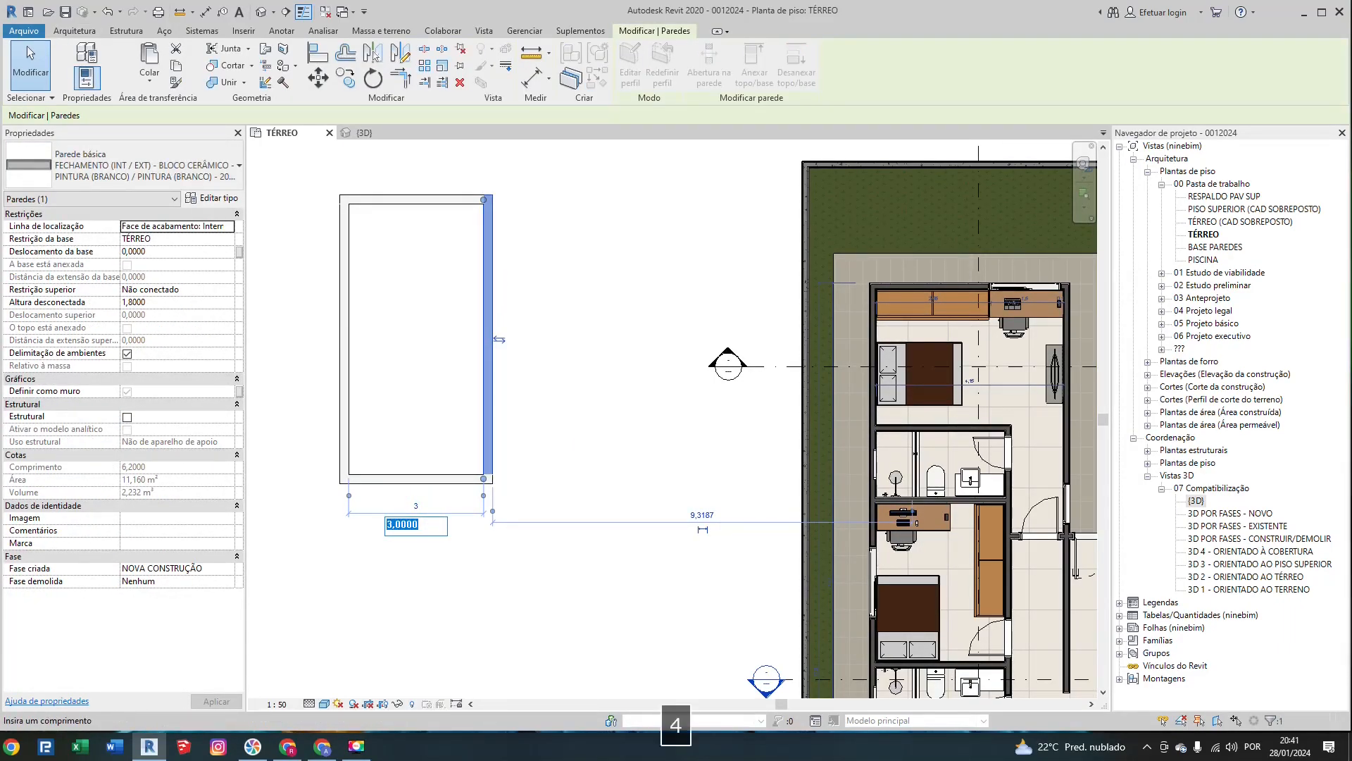
pyautogui.press('Return')
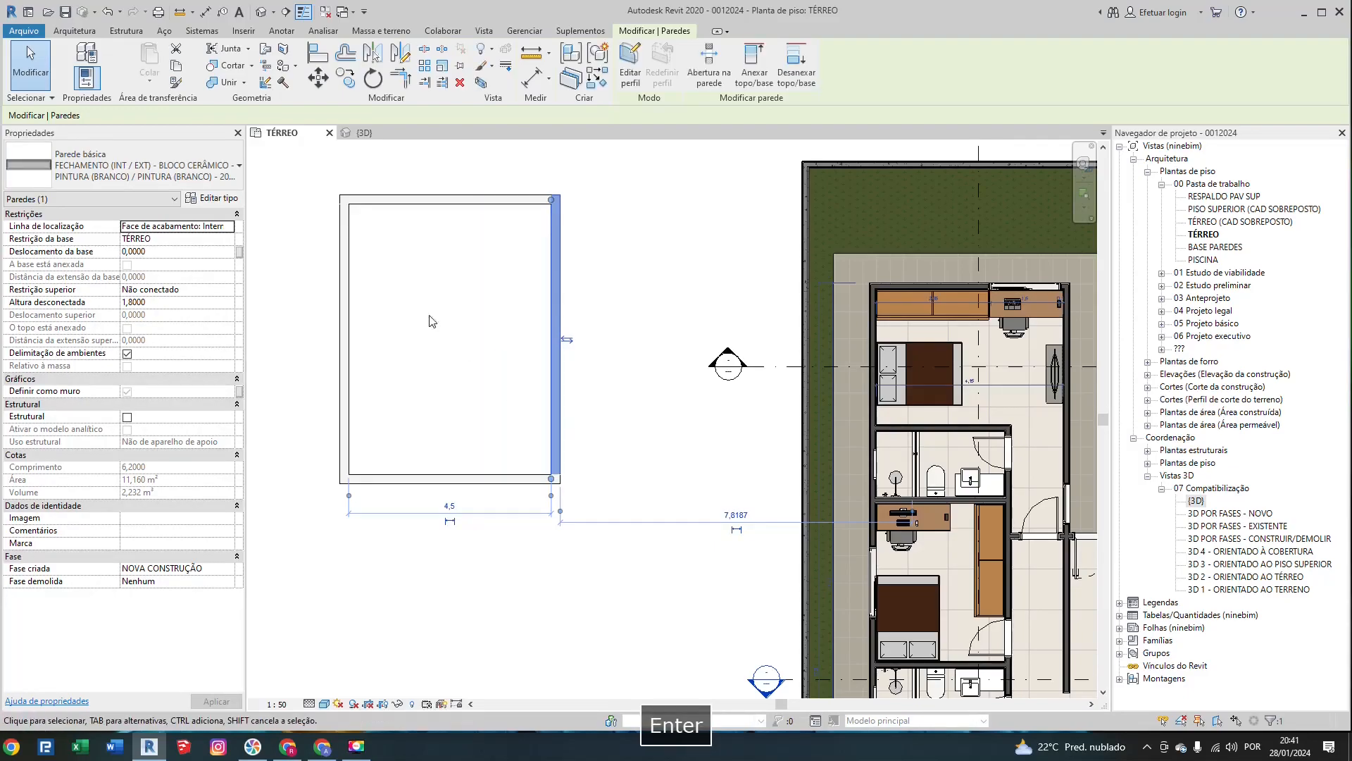
# Step: Return to the {3D} view and extend the section box outward on the side of the moved wall to enclose all four walls
pyautogui.click(362, 134)
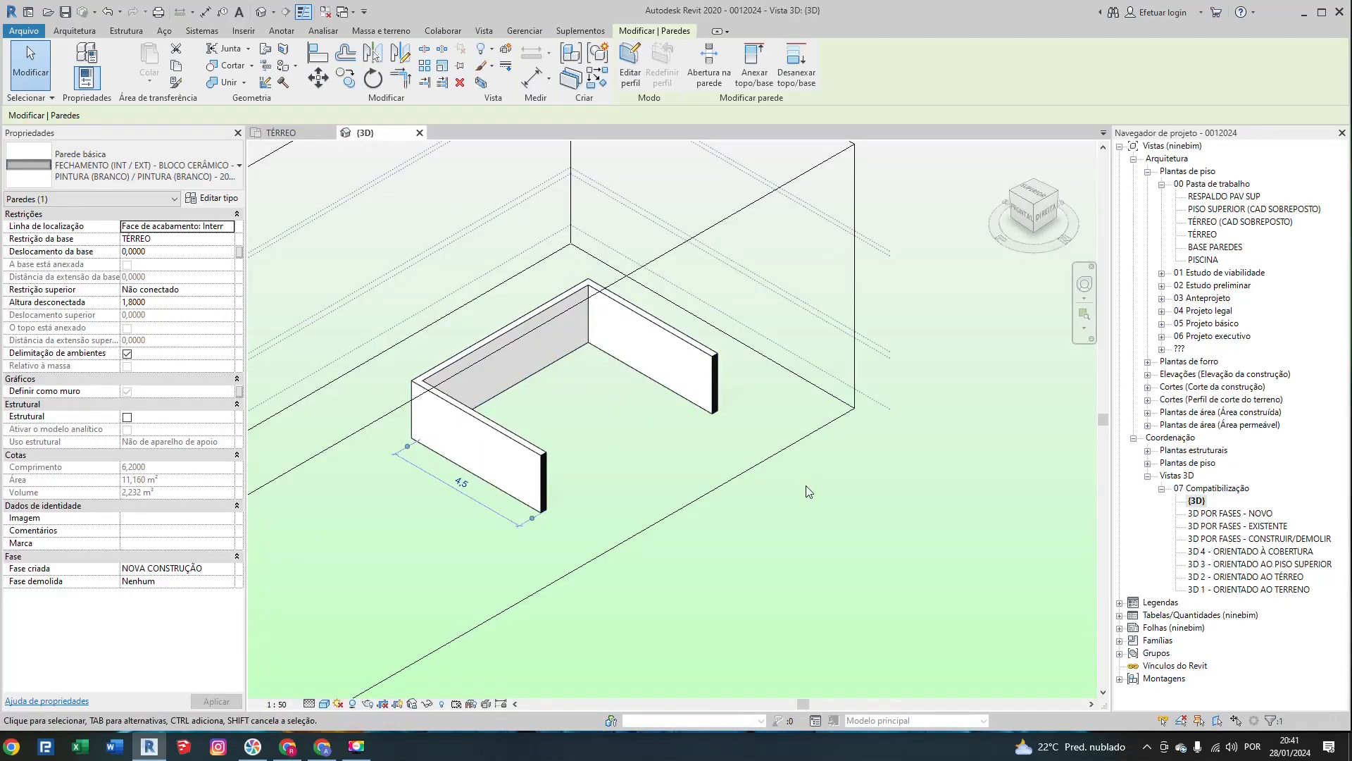
pyautogui.scroll(-2, 712, 457)
pyautogui.scroll(-2, 710, 465)
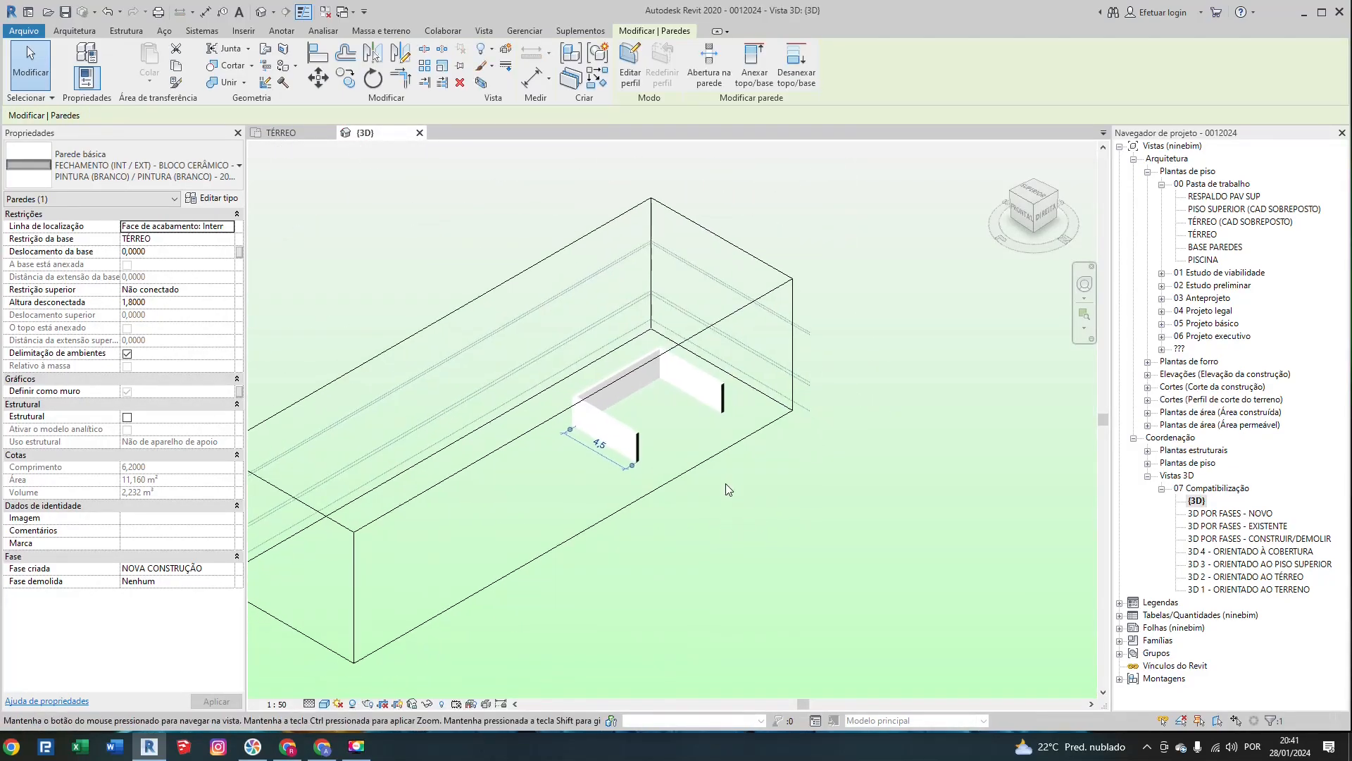
pyautogui.click(695, 466)
pyautogui.click(672, 470)
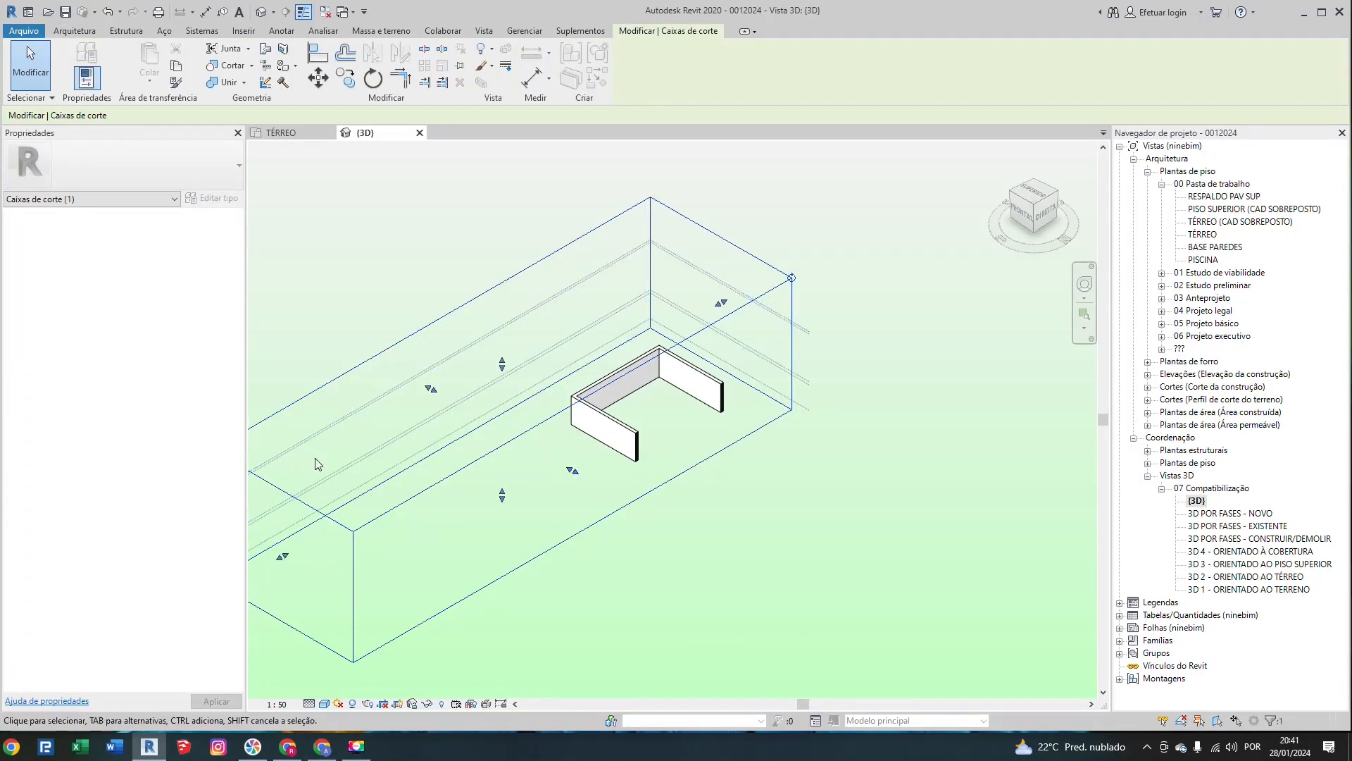
pyautogui.moveTo(574, 474); pyautogui.dragTo(596, 486)
pyautogui.click(938, 529)
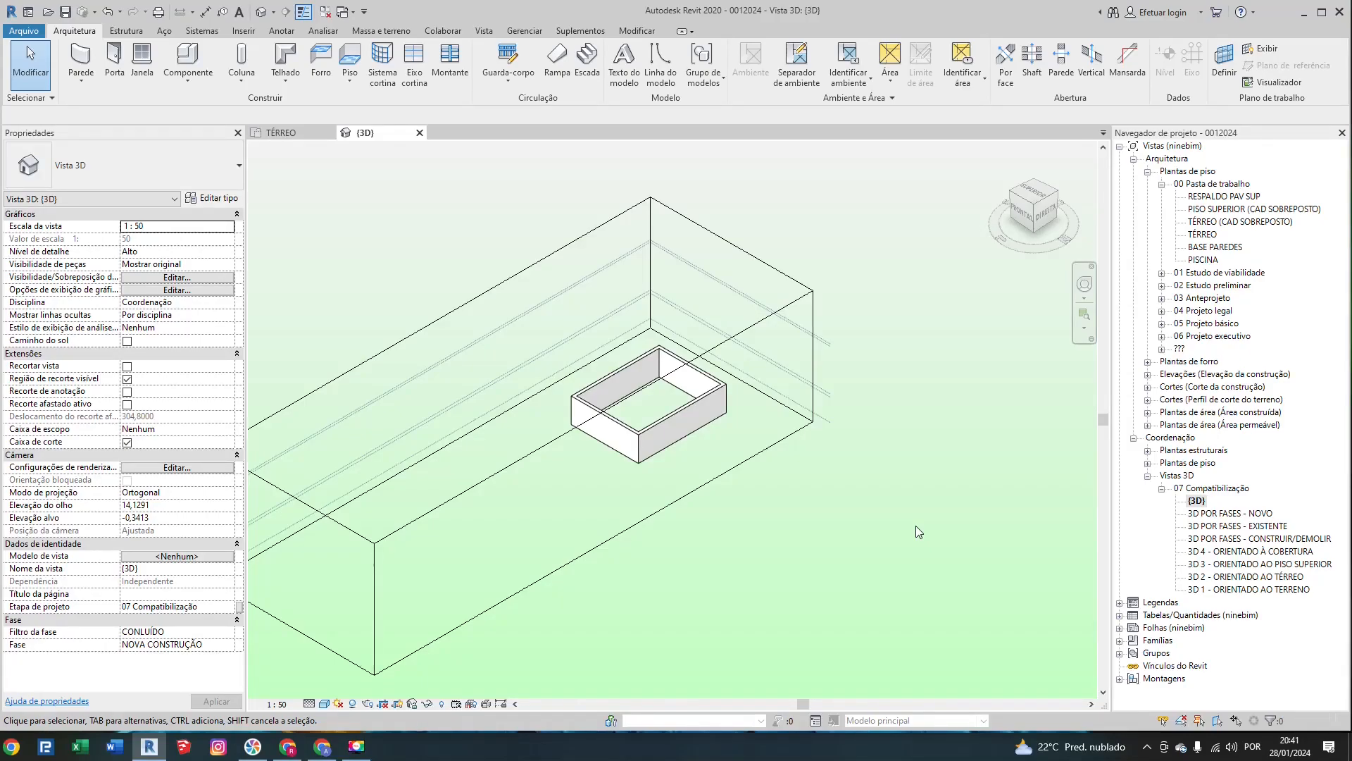
# Step: Reopen the TÉRREO floor plan and compare the properties of the rectangle's walls with those of the view itself
pyautogui.click(302, 134)
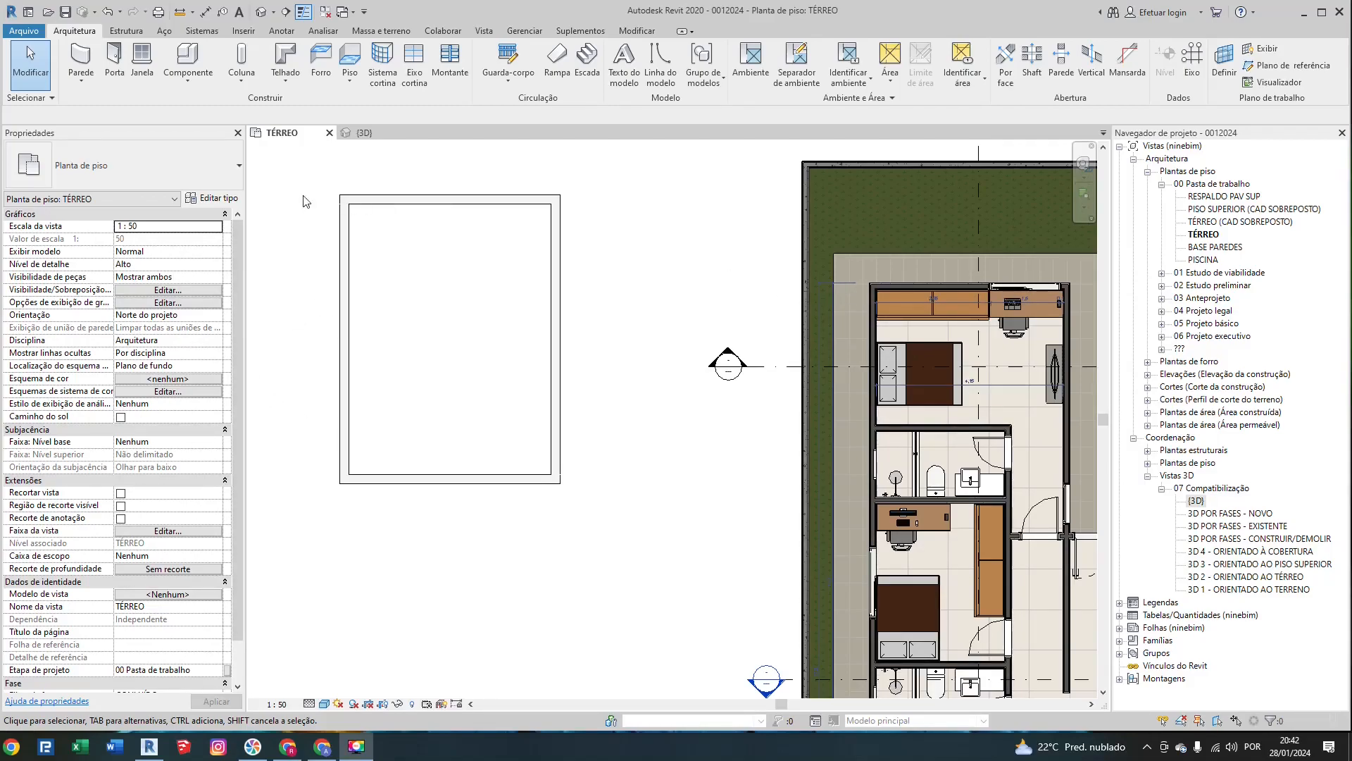
pyautogui.scroll(-2, 300, 206)
pyautogui.scroll(1, 300, 209)
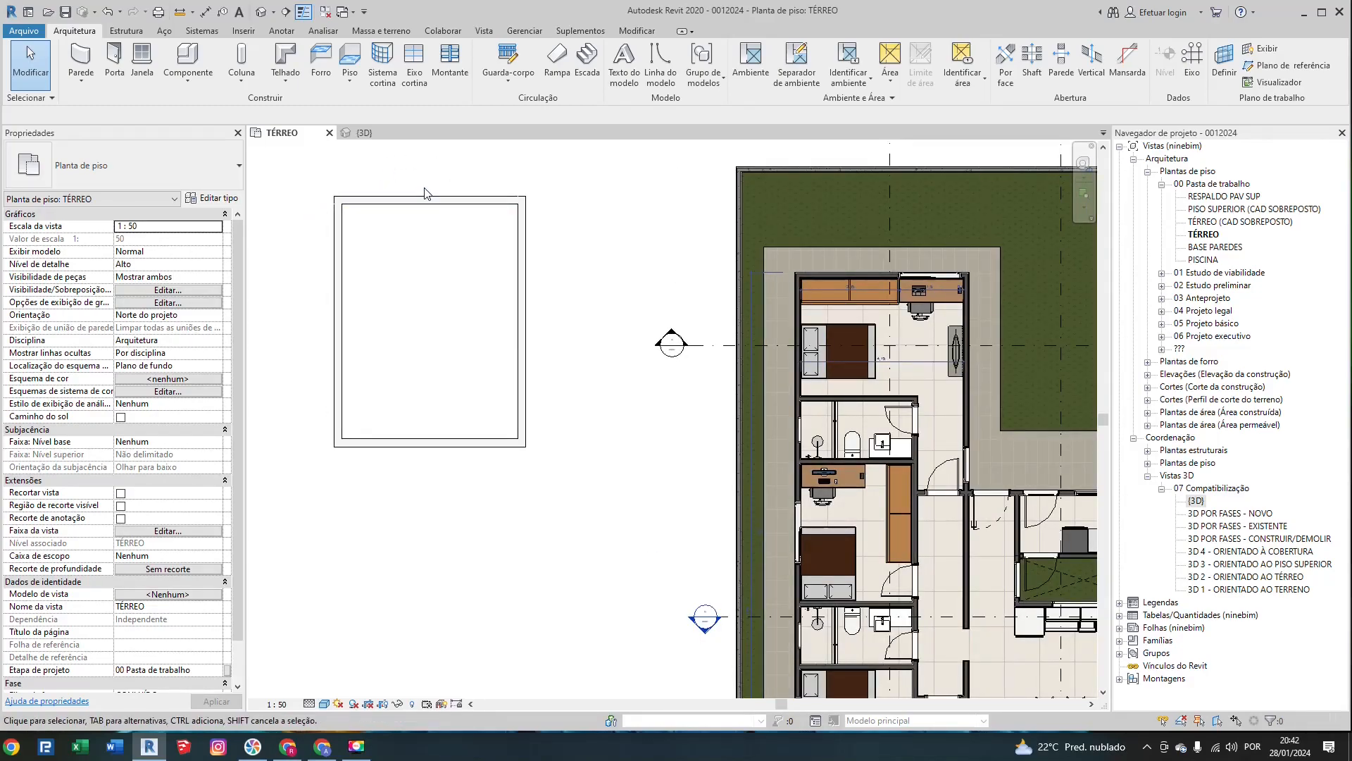
pyautogui.click(384, 200)
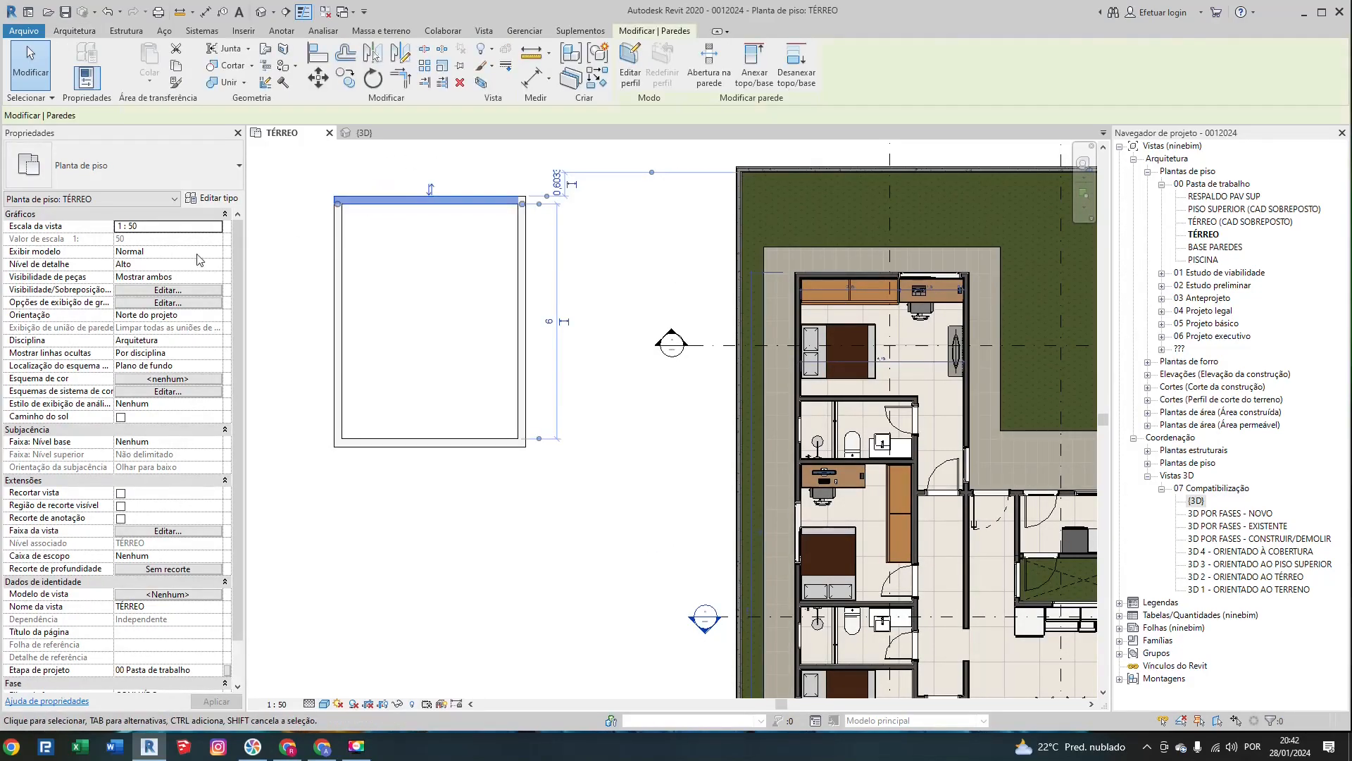
pyautogui.click(481, 476)
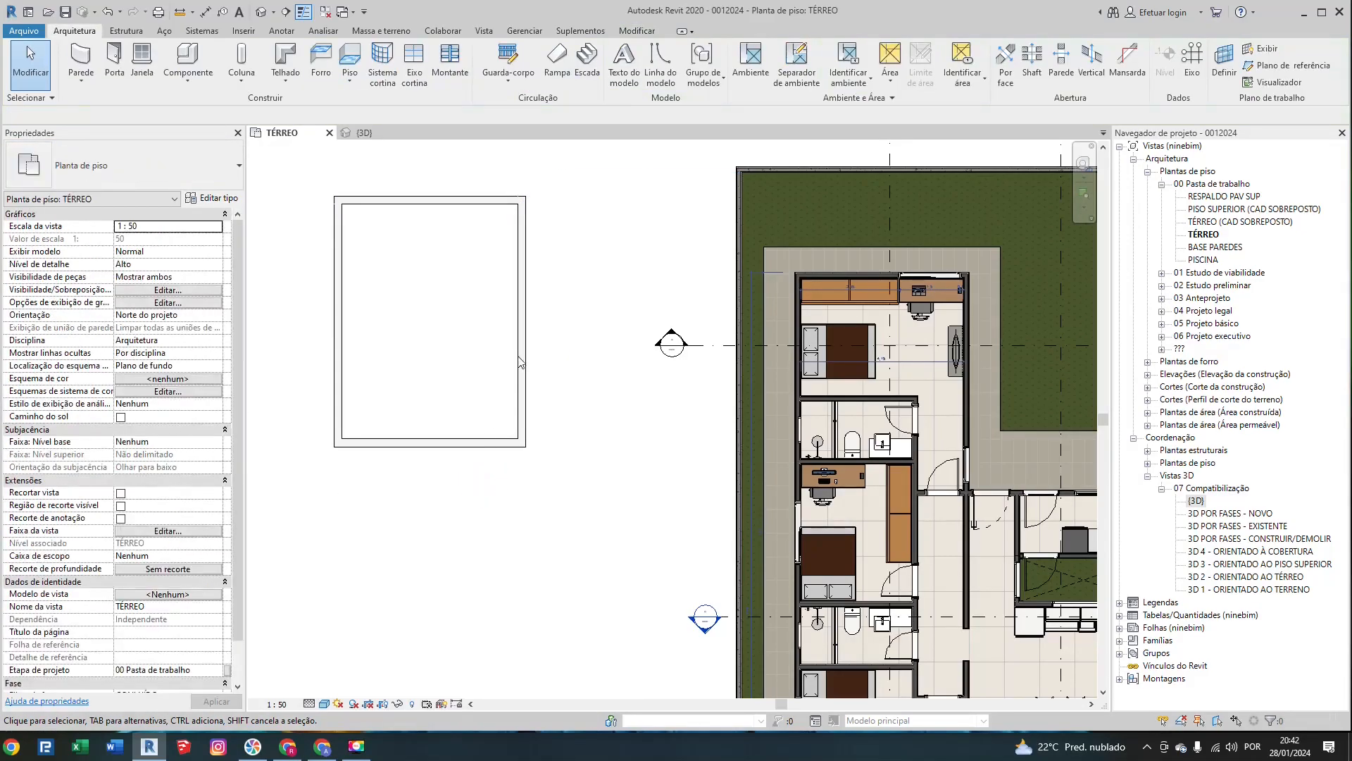
pyautogui.click(520, 331)
pyautogui.click(293, 290)
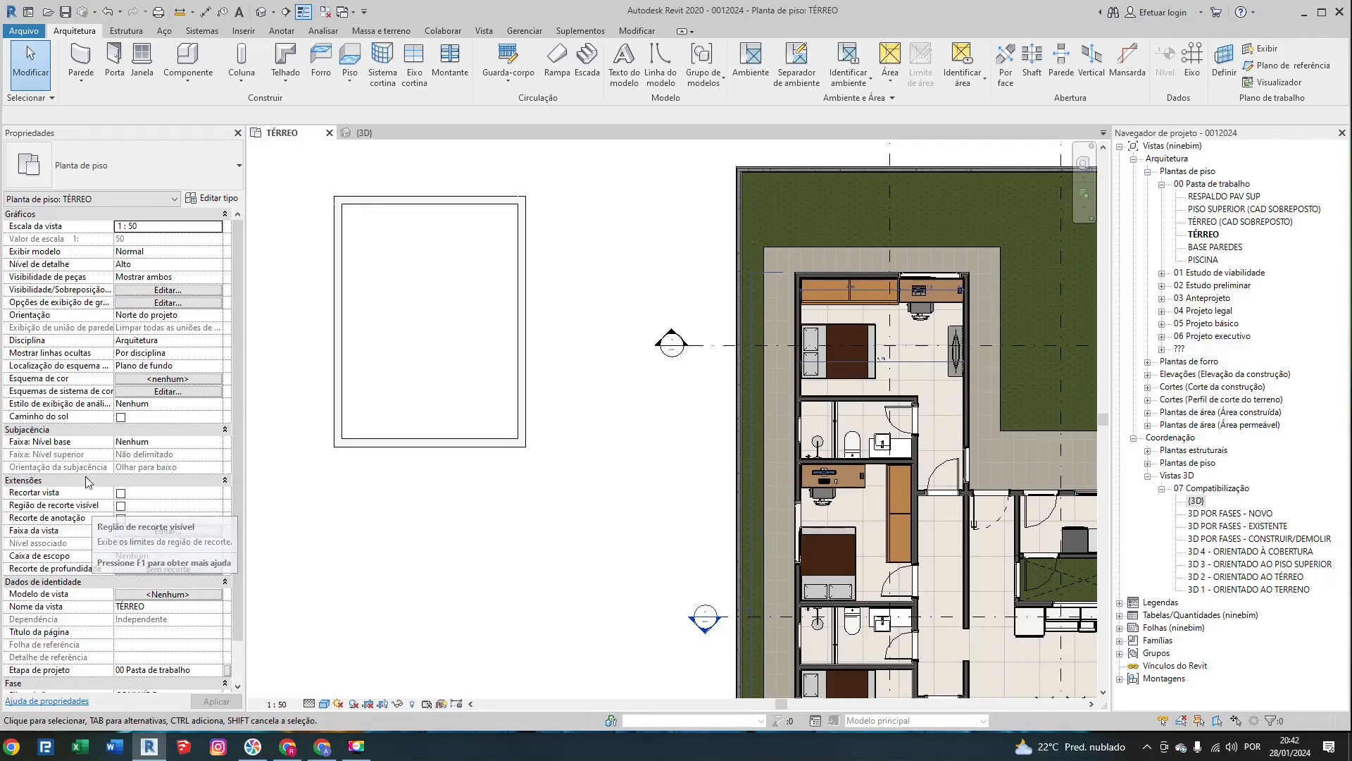
# Step: Examine the house's TÉRREO floor plan, from the living and dining areas to the upper bedroom and its dimensions
pyautogui.scroll(-2, 410, 414)
pyautogui.scroll(2, 412, 415)
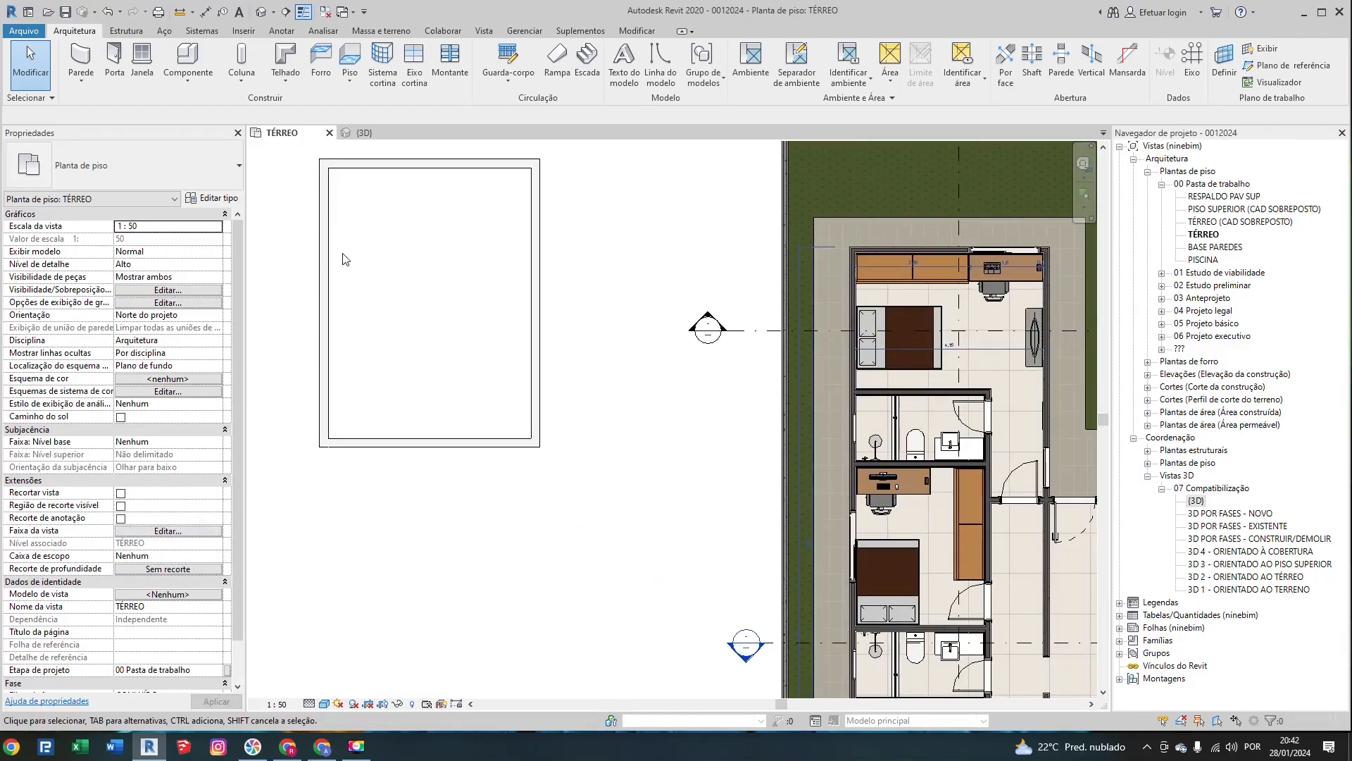
pyautogui.moveTo(738, 370); pyautogui.dragTo(450, 368, button='middle')
pyautogui.scroll(1, 714, 259)
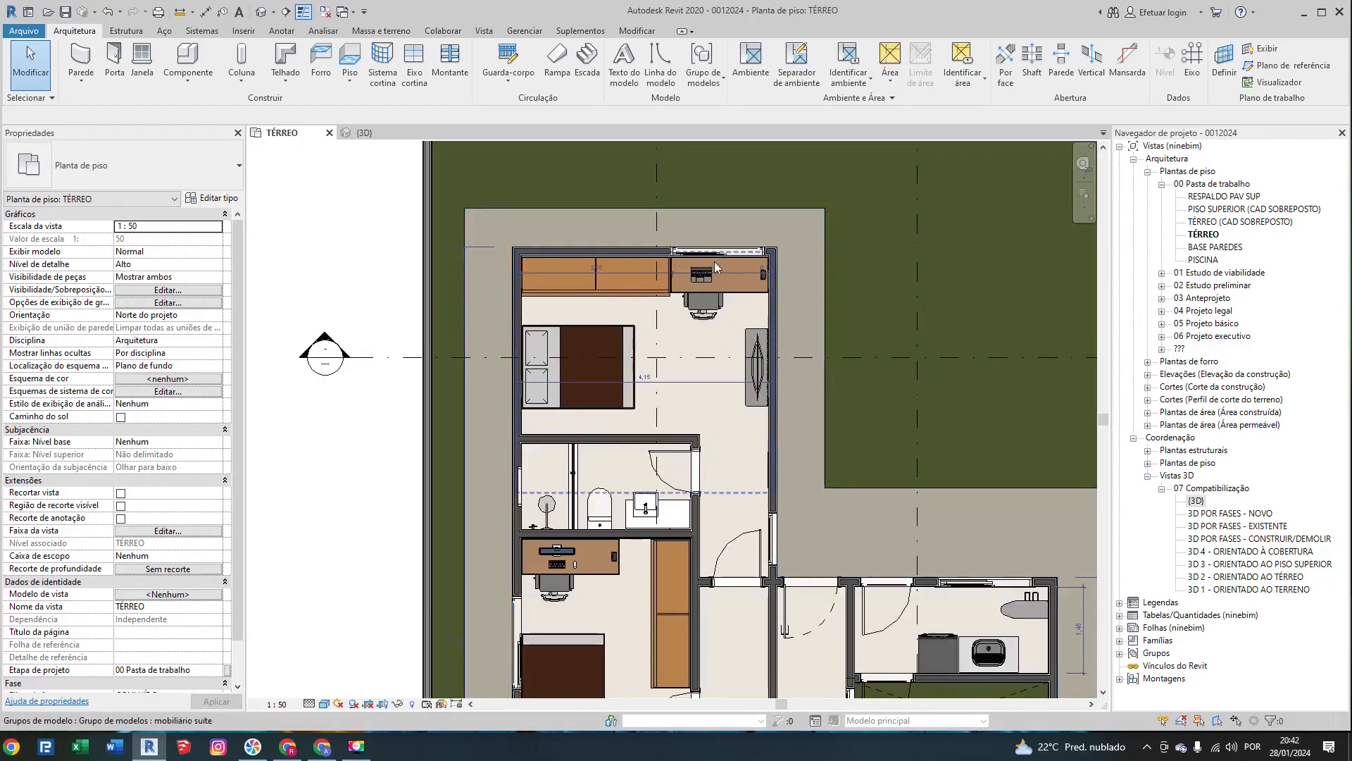
pyautogui.moveTo(708, 264); pyautogui.dragTo(623, 274, button='middle')
pyautogui.scroll(-1, 460, 292)
pyautogui.moveTo(650, 483); pyautogui.dragTo(554, 151, button='middle')
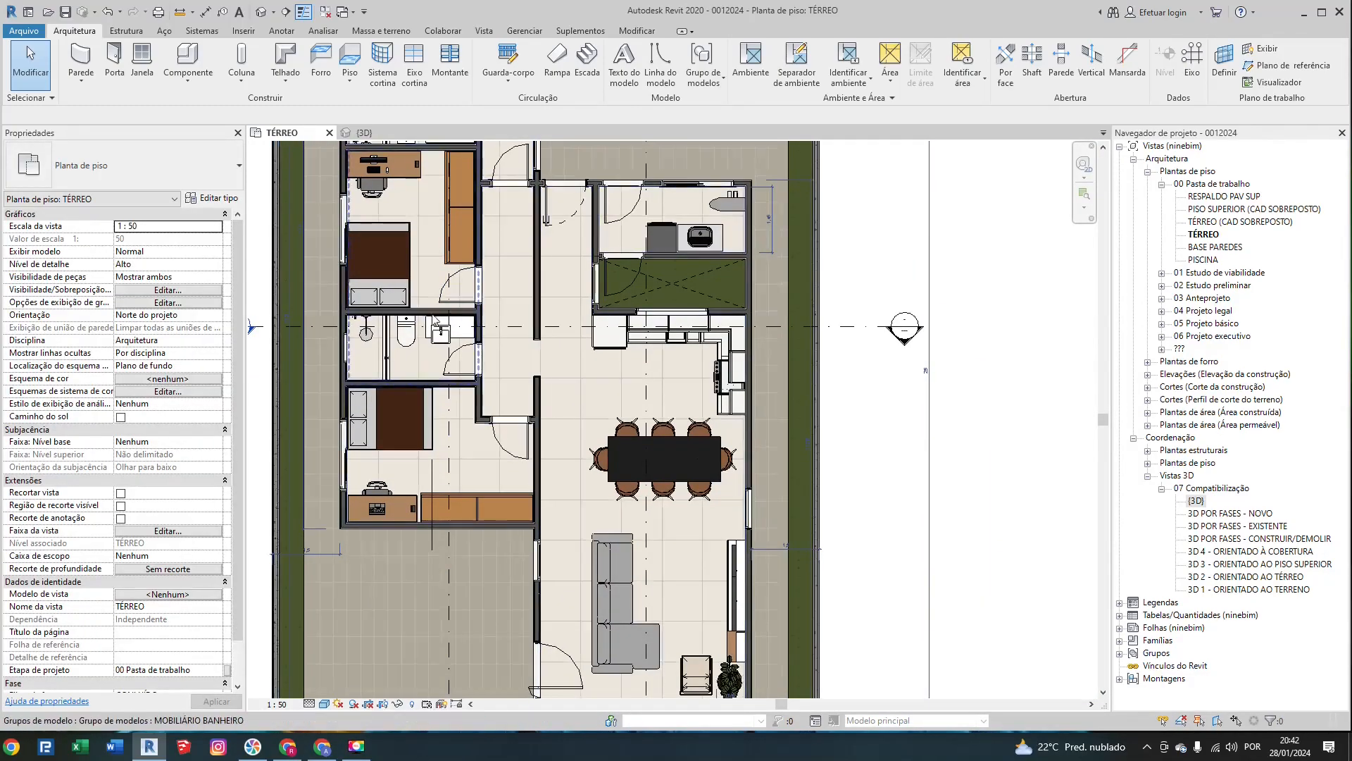
pyautogui.scroll(-2, 534, 338)
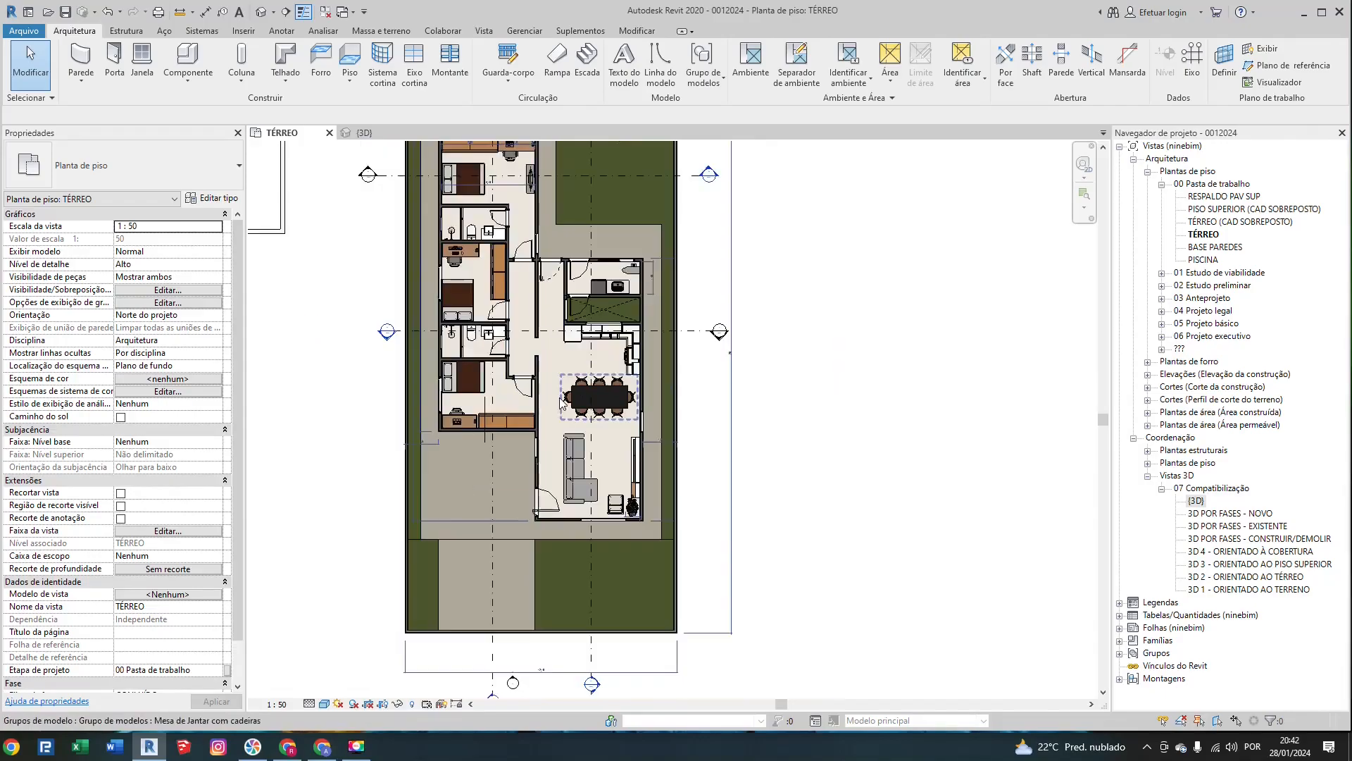
pyautogui.moveTo(486, 434); pyautogui.dragTo(501, 329, button='middle')
pyautogui.scroll(4, 610, 337)
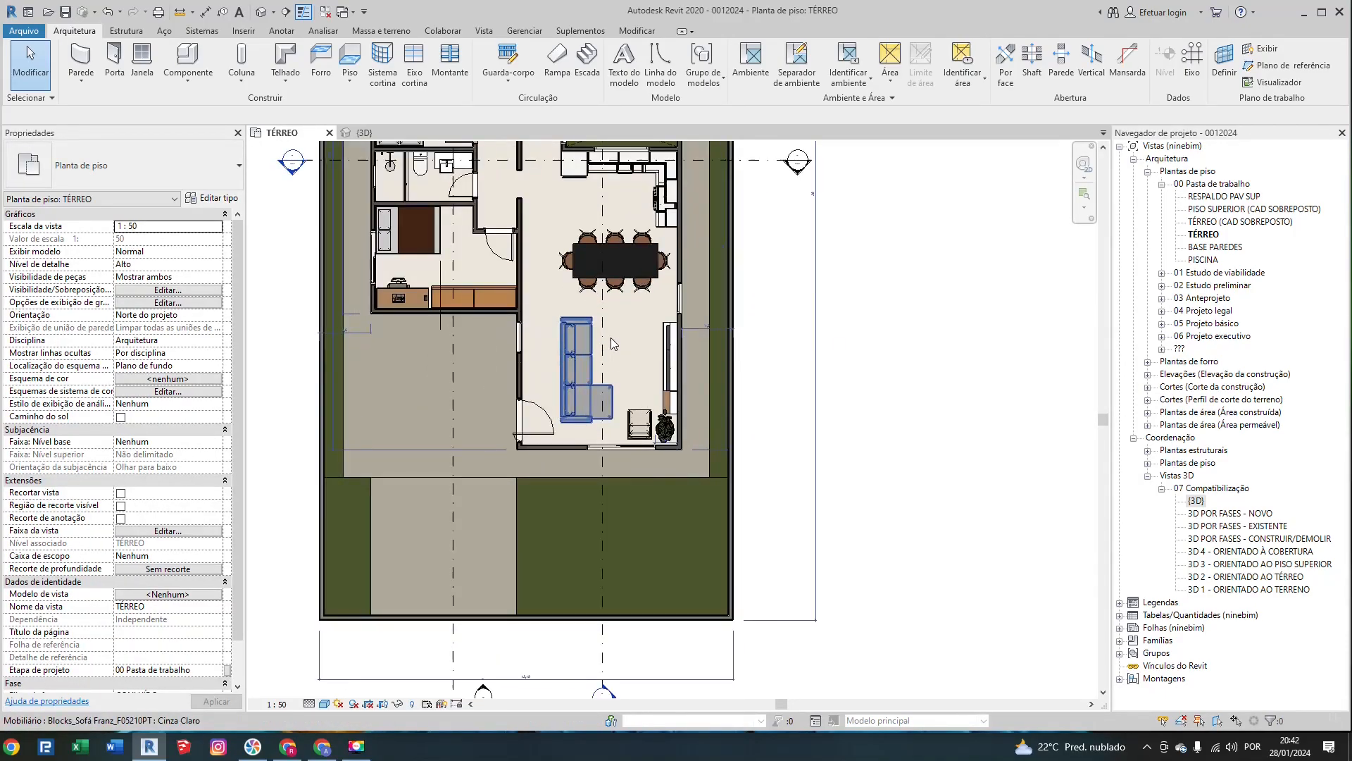
pyautogui.moveTo(652, 331); pyautogui.dragTo(576, 522, button='middle')
pyautogui.moveTo(631, 368); pyautogui.dragTo(773, 540, button='middle')
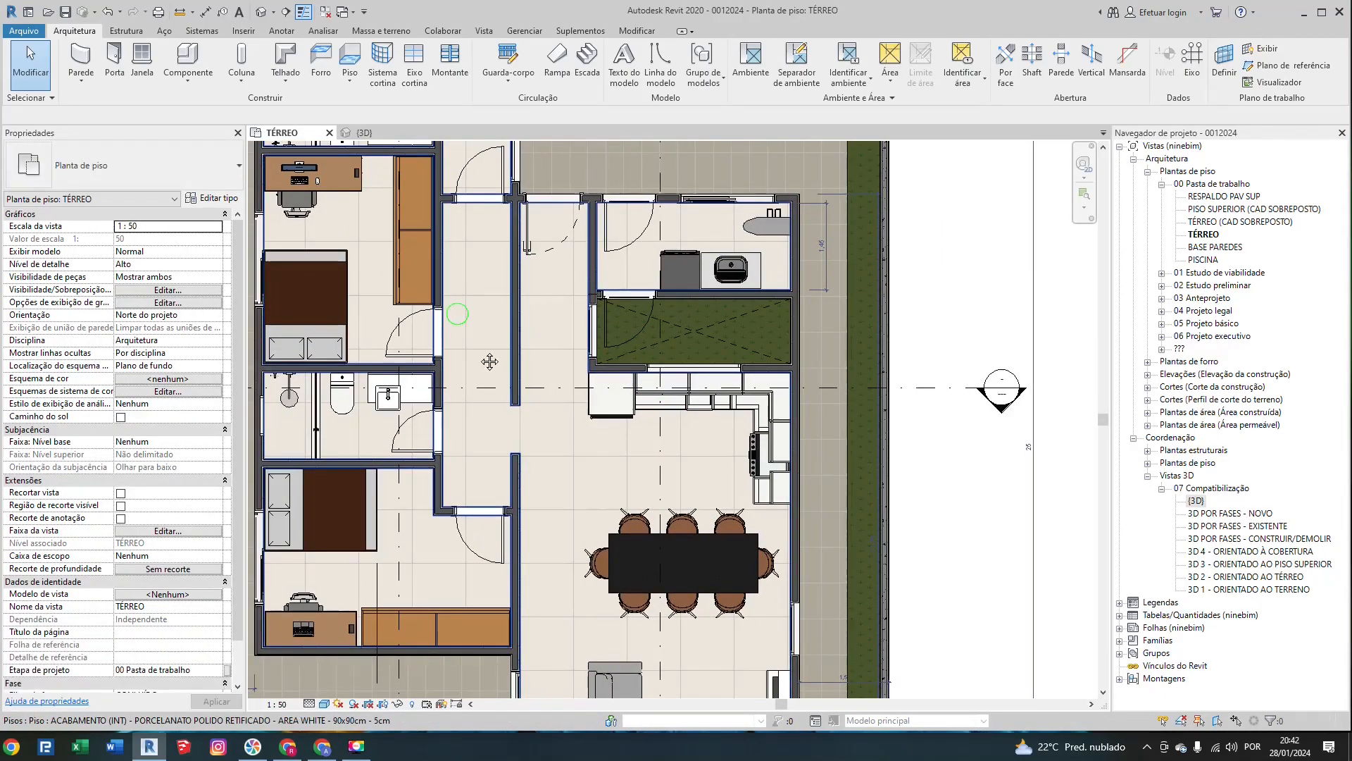
pyautogui.moveTo(489, 362); pyautogui.dragTo(584, 482, button='middle')
pyautogui.scroll(3, 418, 242)
pyautogui.moveTo(416, 236); pyautogui.dragTo(458, 528, button='middle')
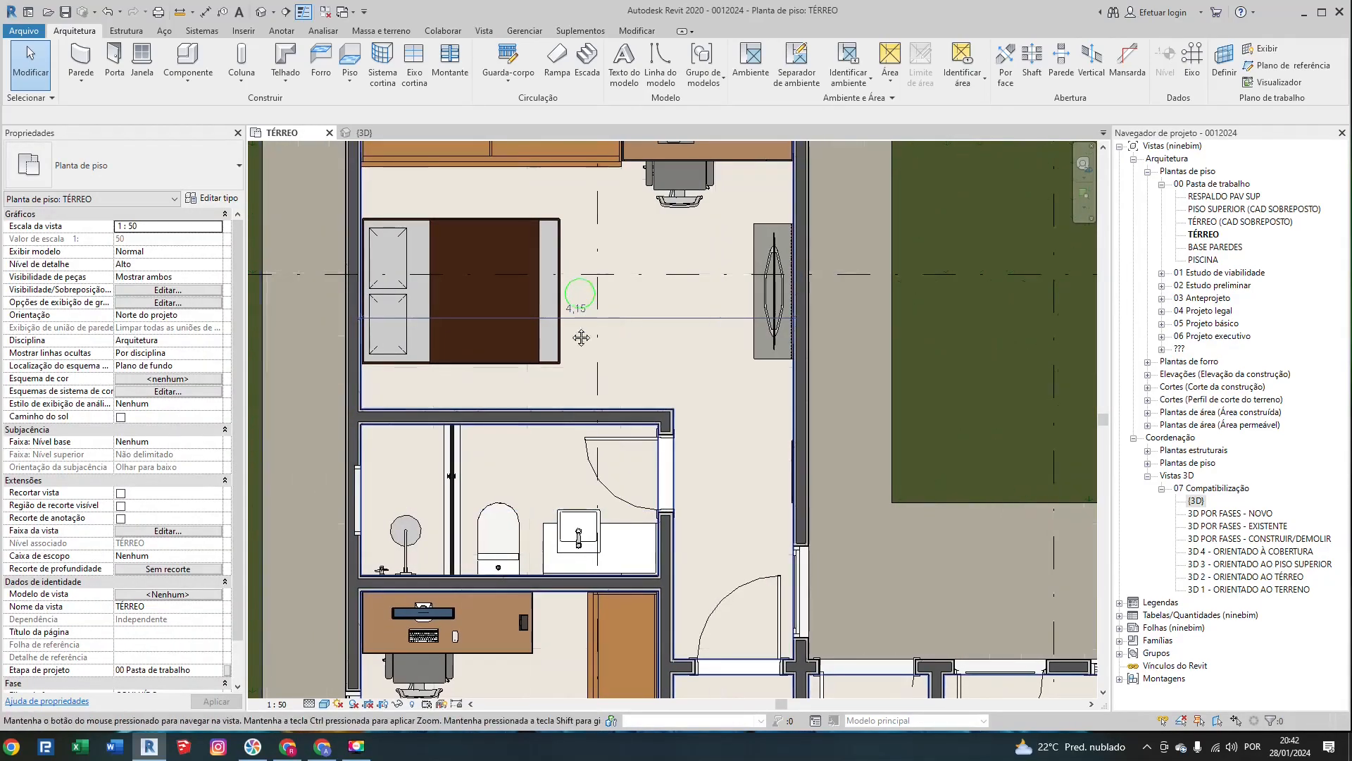
pyautogui.moveTo(583, 313); pyautogui.dragTo(558, 386, button='middle')
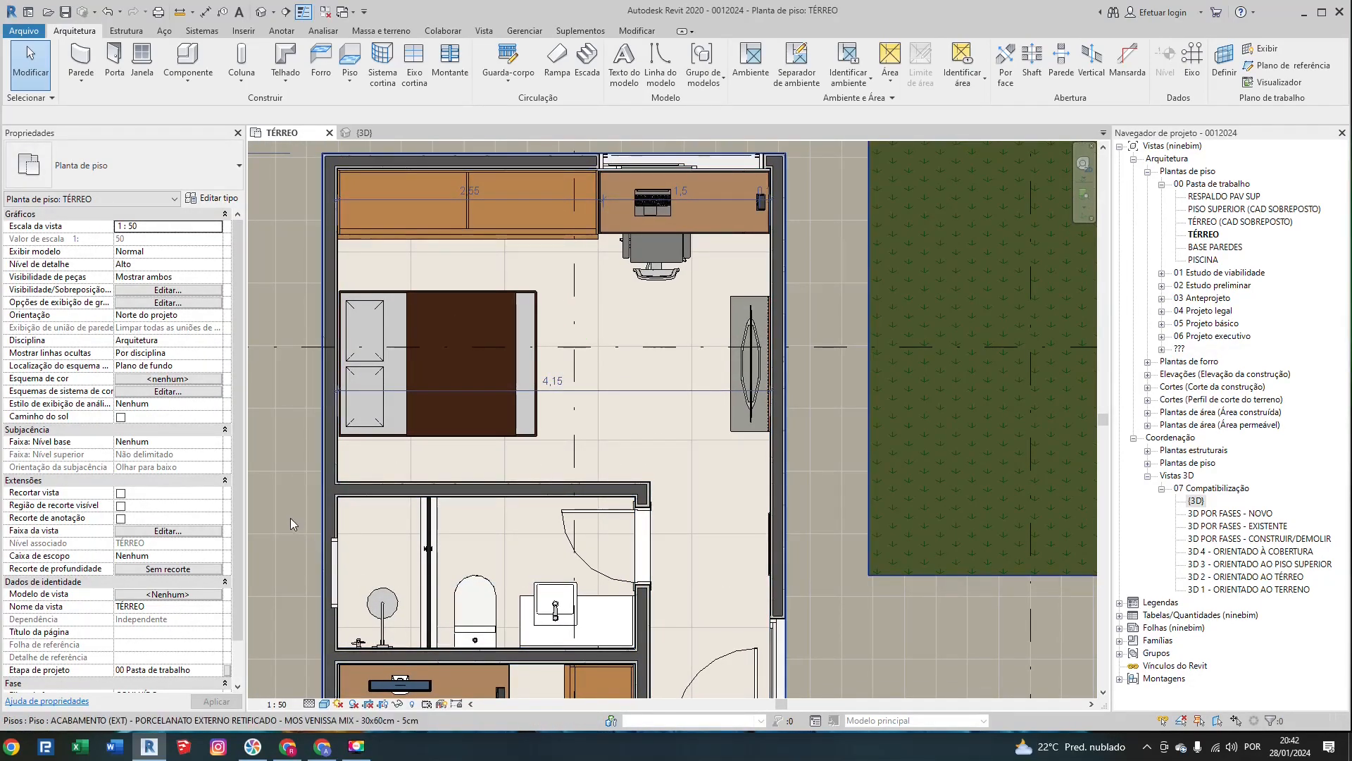
# Step: Check the available view scales for the TÉRREO floor plan without changing the current one
pyautogui.click(217, 226)
pyautogui.click(218, 226)
pyautogui.moveTo(218, 271)
pyautogui.mouseDown()
pyautogui.moveTo(217, 250)
pyautogui.moveTo(218, 268)
pyautogui.mouseUp()
pyautogui.press('Escape')
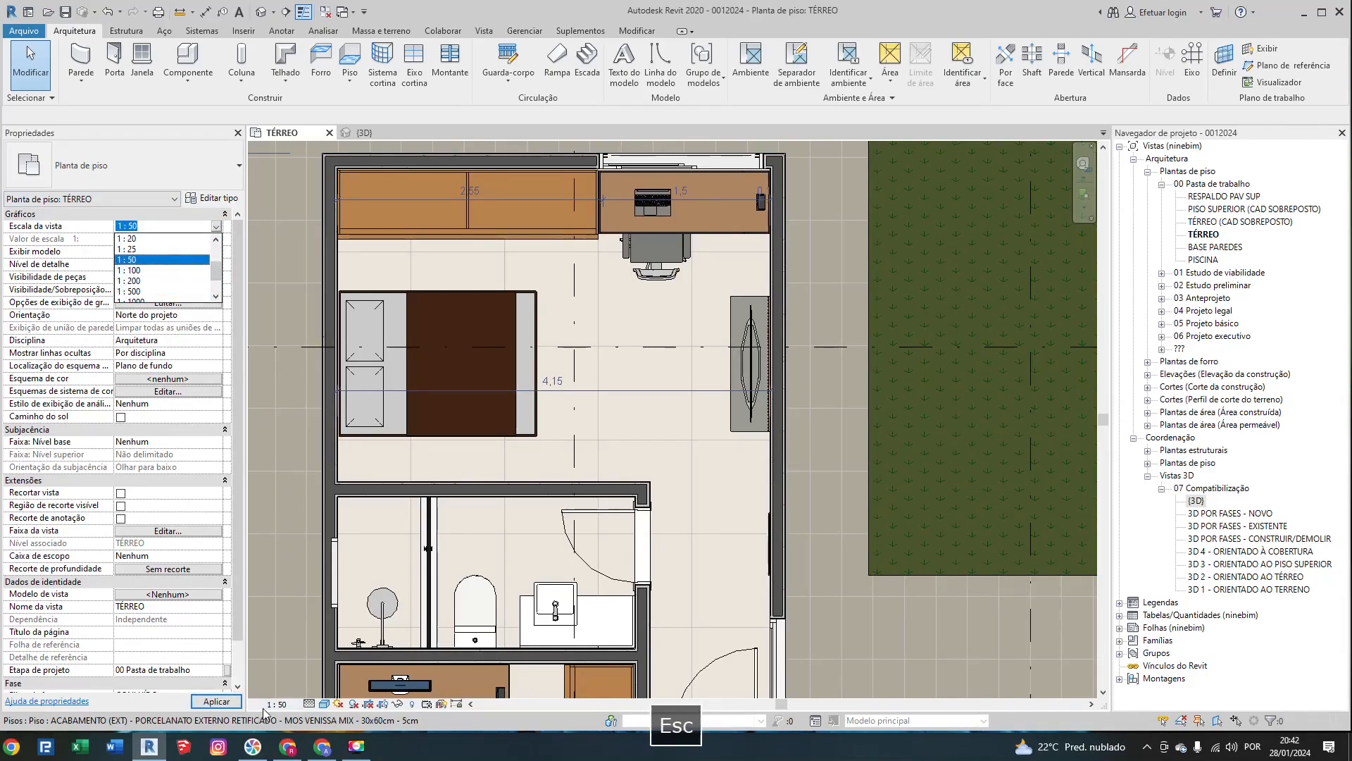
# Step: Set the TÉRREO floor plan's view scale to 1:100 and check the dimension text size around the upper bedroom
pyautogui.press('Escape')
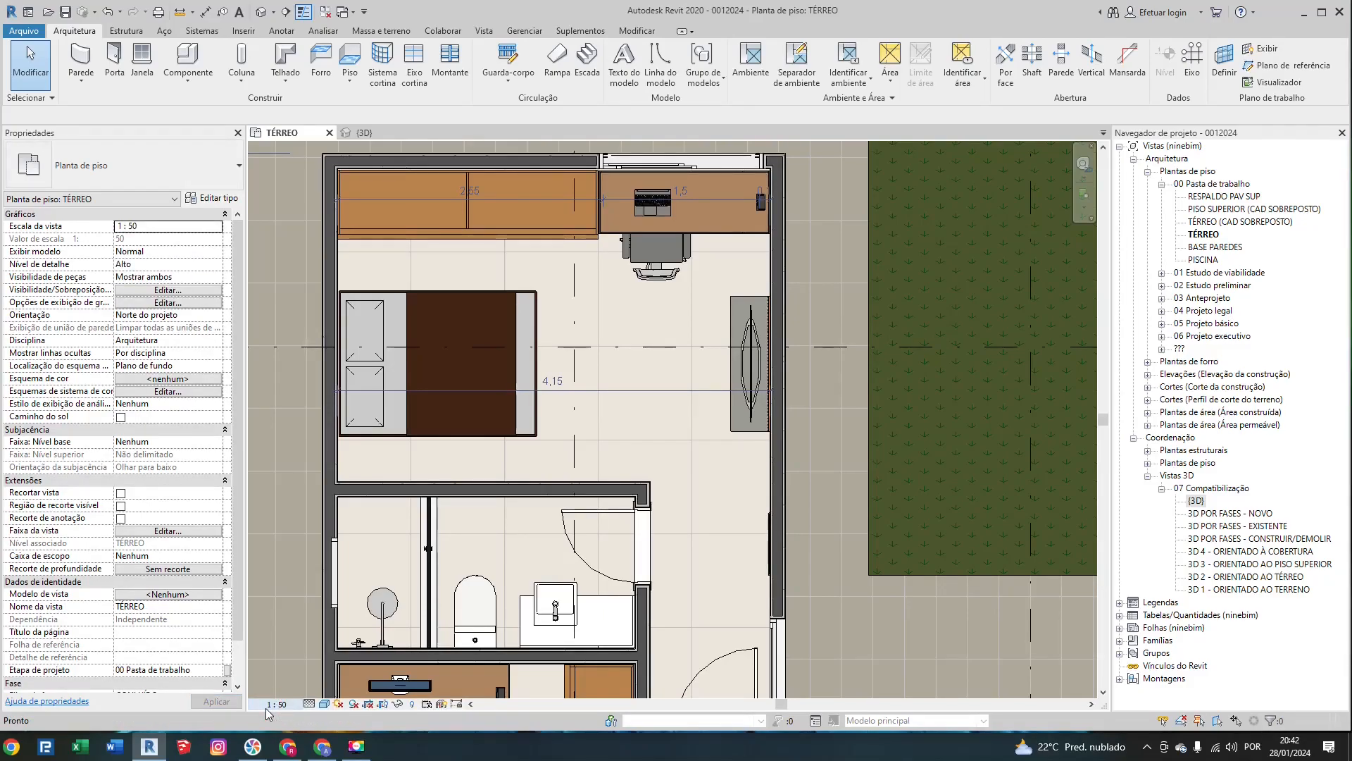
pyautogui.click(280, 704)
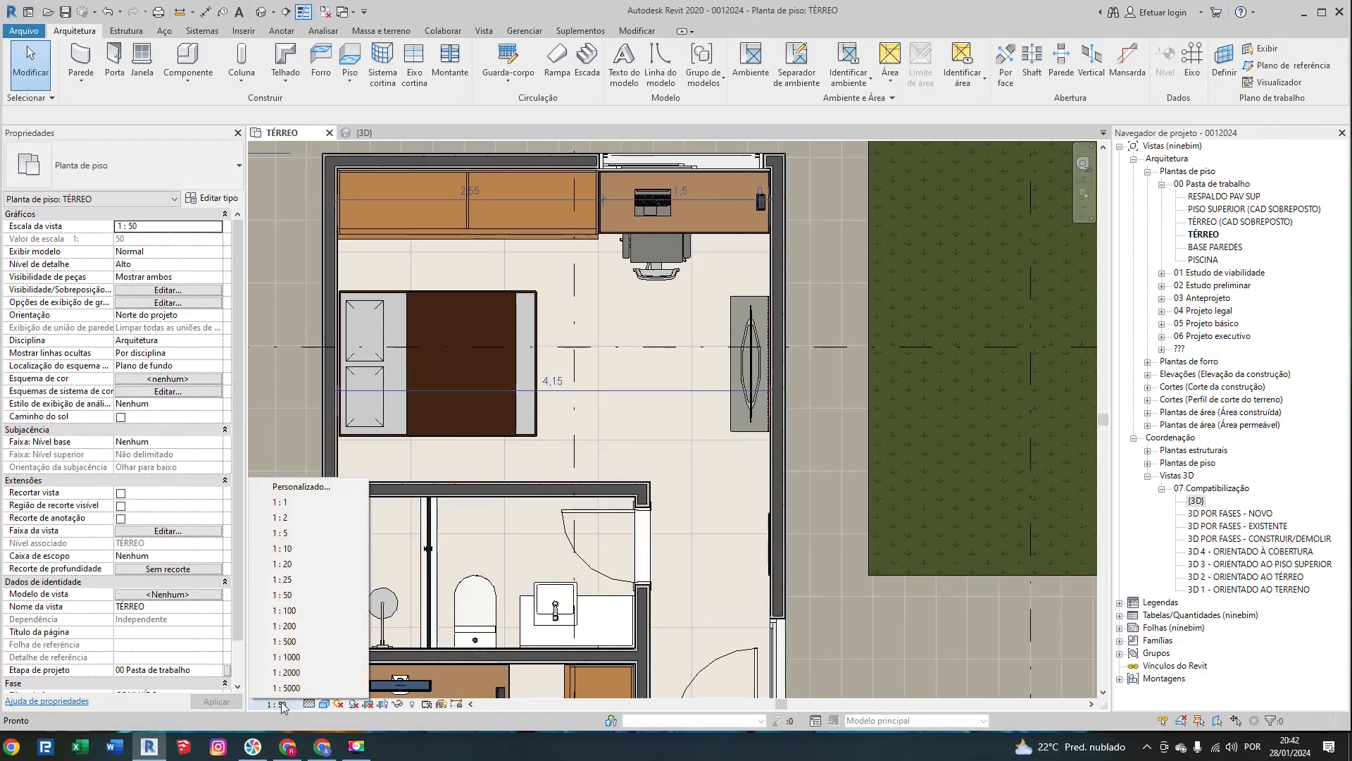
pyautogui.click(293, 610)
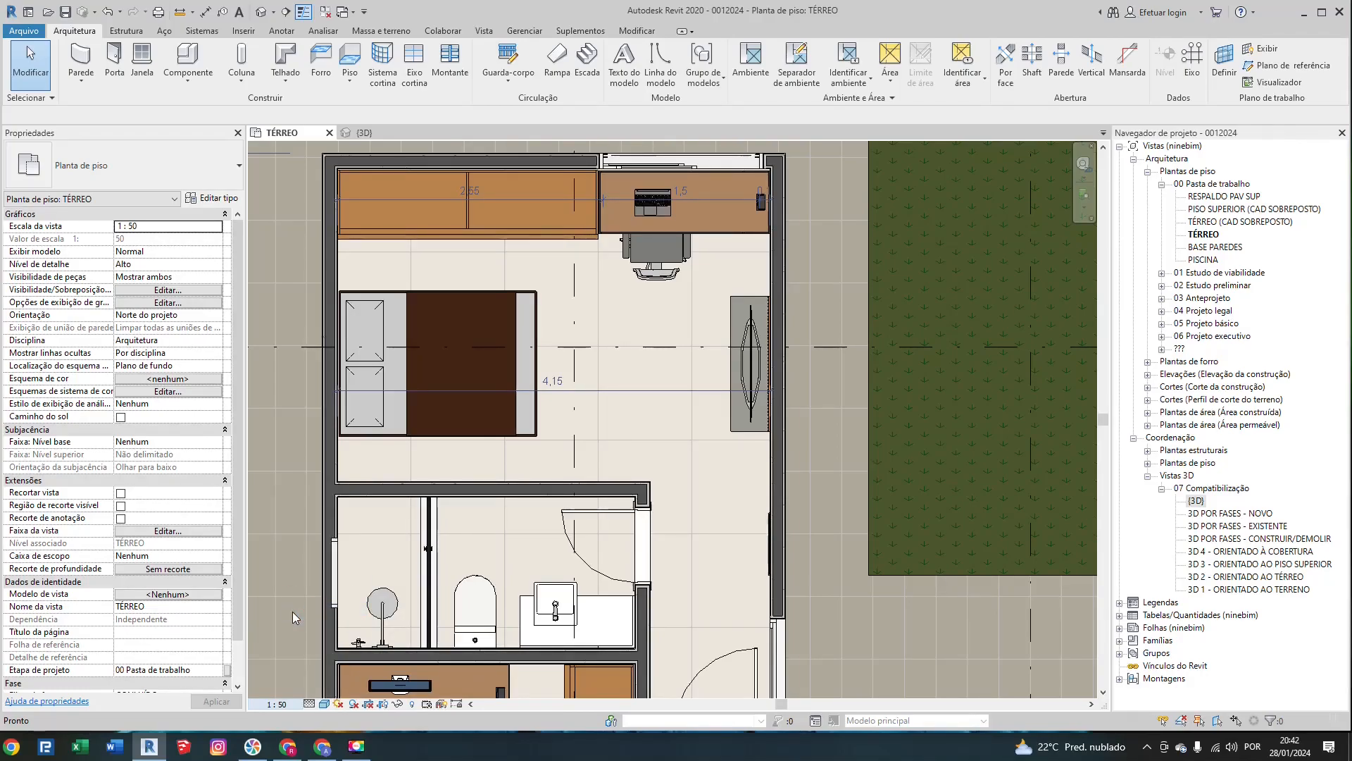
pyautogui.scroll(-5, 504, 415)
pyautogui.scroll(5, 558, 415)
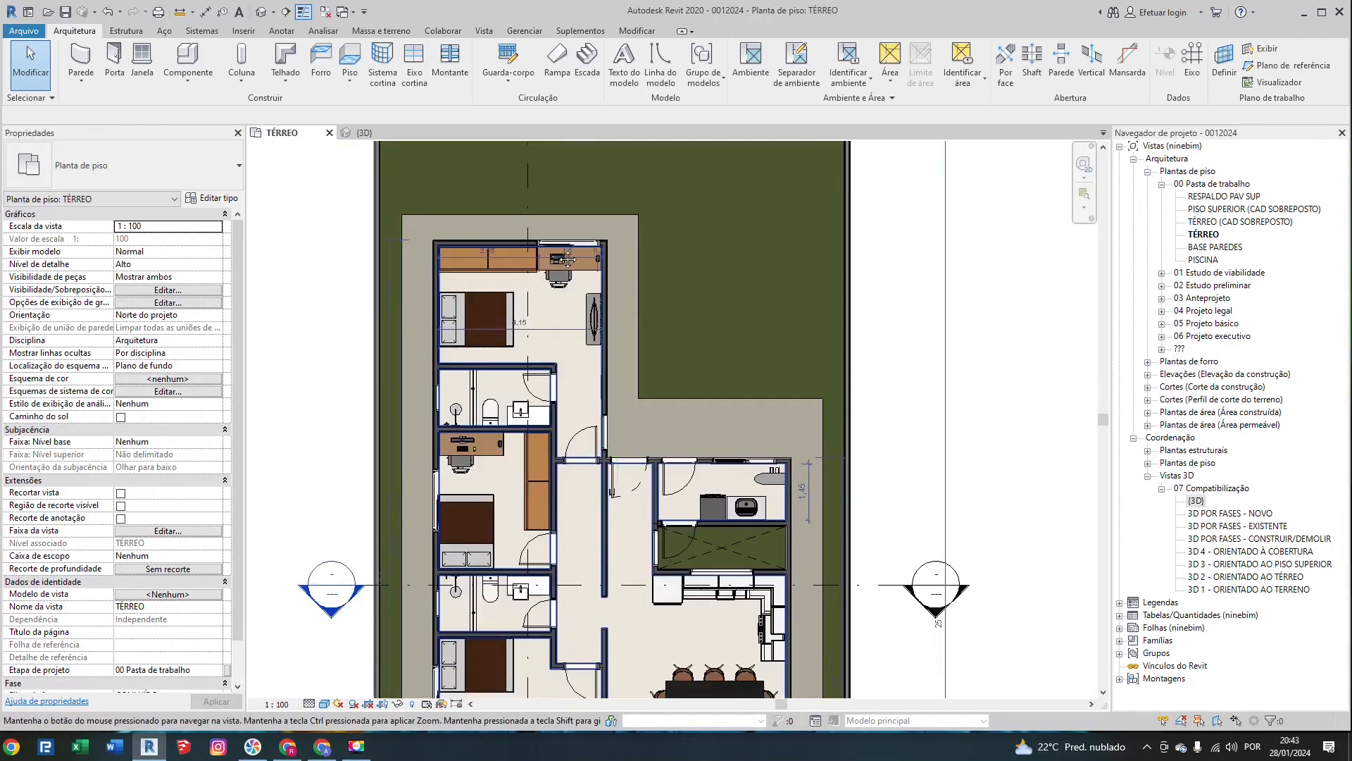
pyautogui.scroll(-5, 483, 410)
pyautogui.scroll(7, 281, 687)
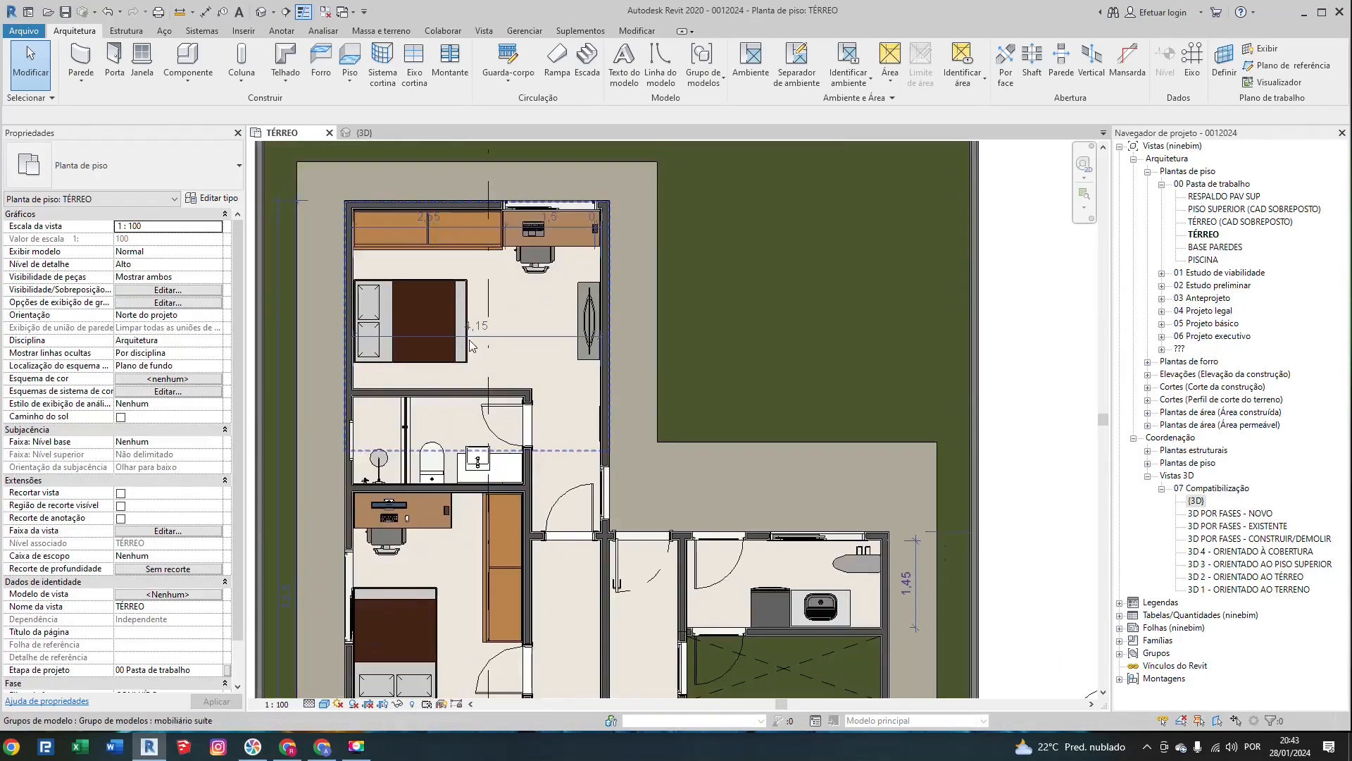
# Step: Set the TÉRREO view scale back to 1:50 and review the whole plan on its lot
pyautogui.click(277, 704)
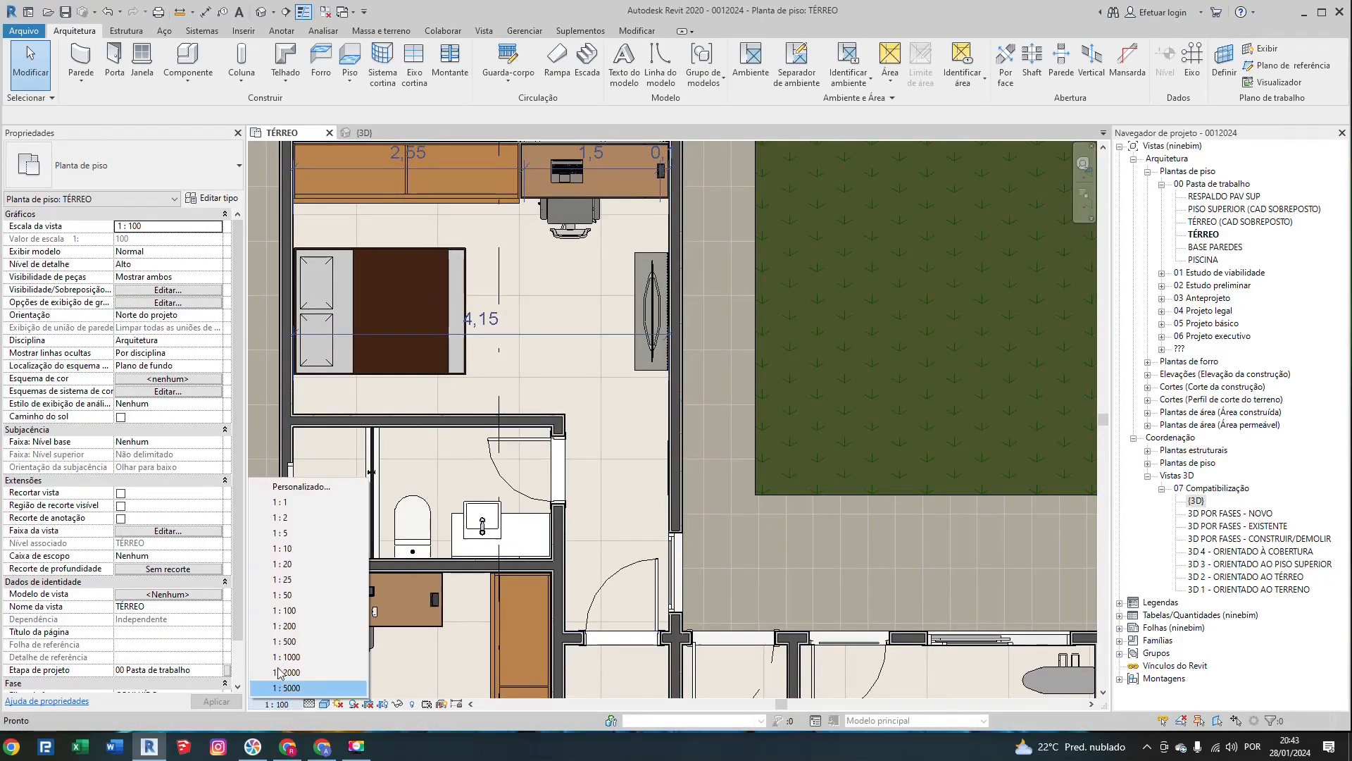
pyautogui.click(306, 599)
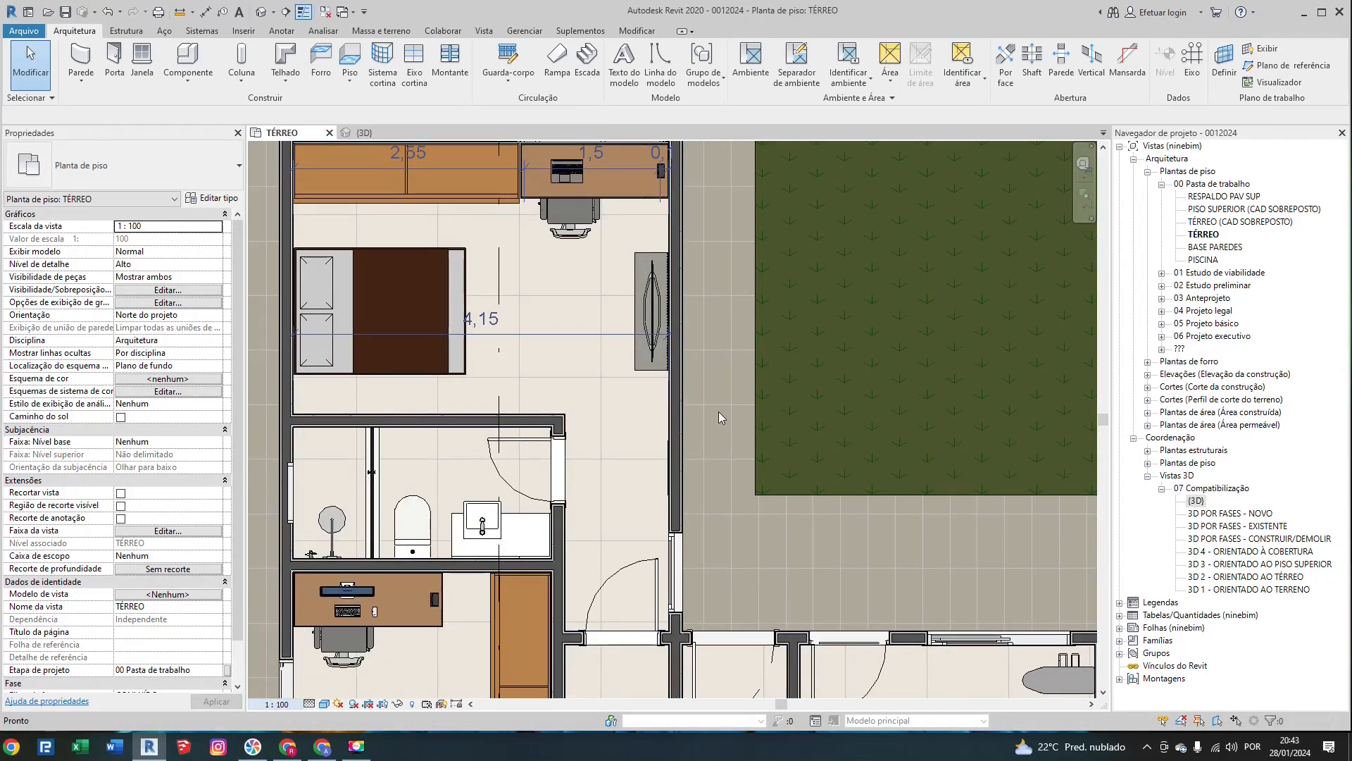
pyautogui.scroll(-2, 610, 379)
pyautogui.scroll(-1, 610, 379)
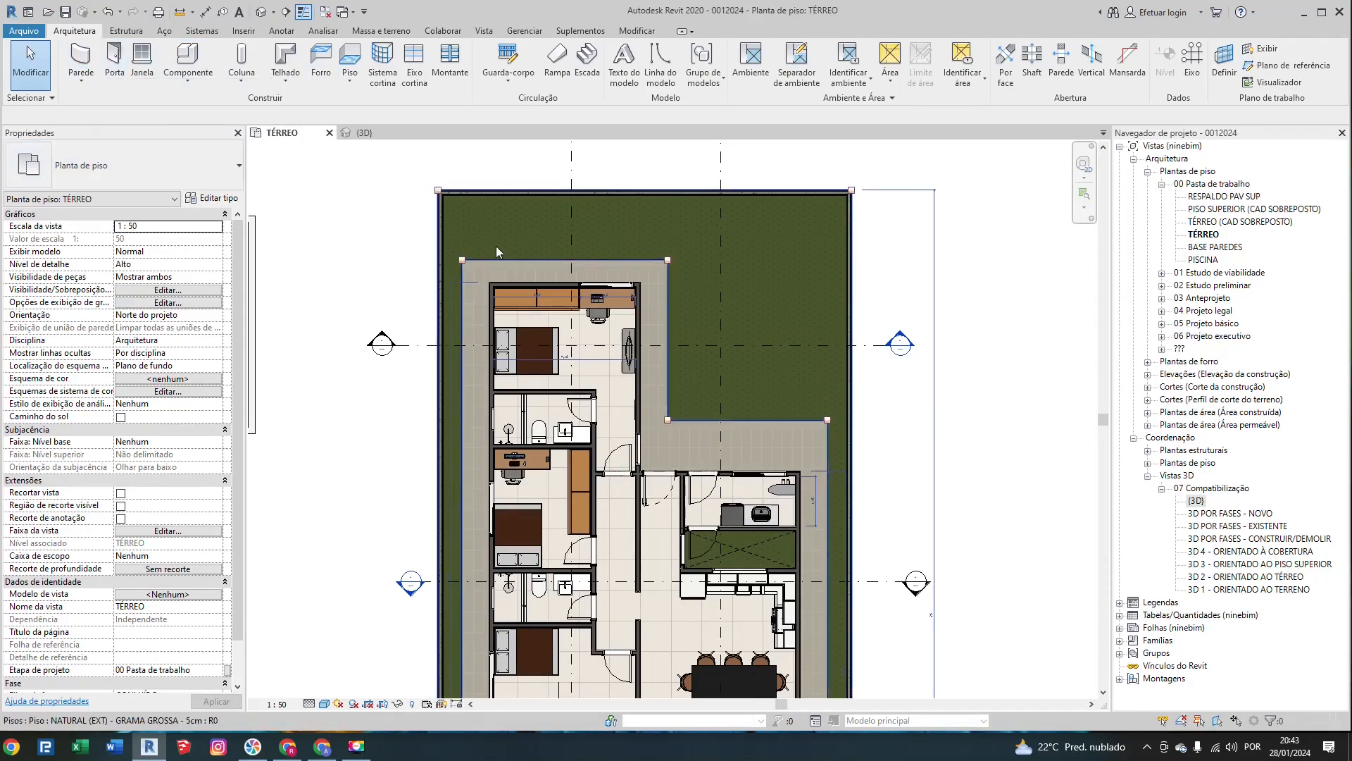
pyautogui.scroll(-3, 493, 248)
pyautogui.moveTo(401, 248); pyautogui.dragTo(426, 228, button='middle')
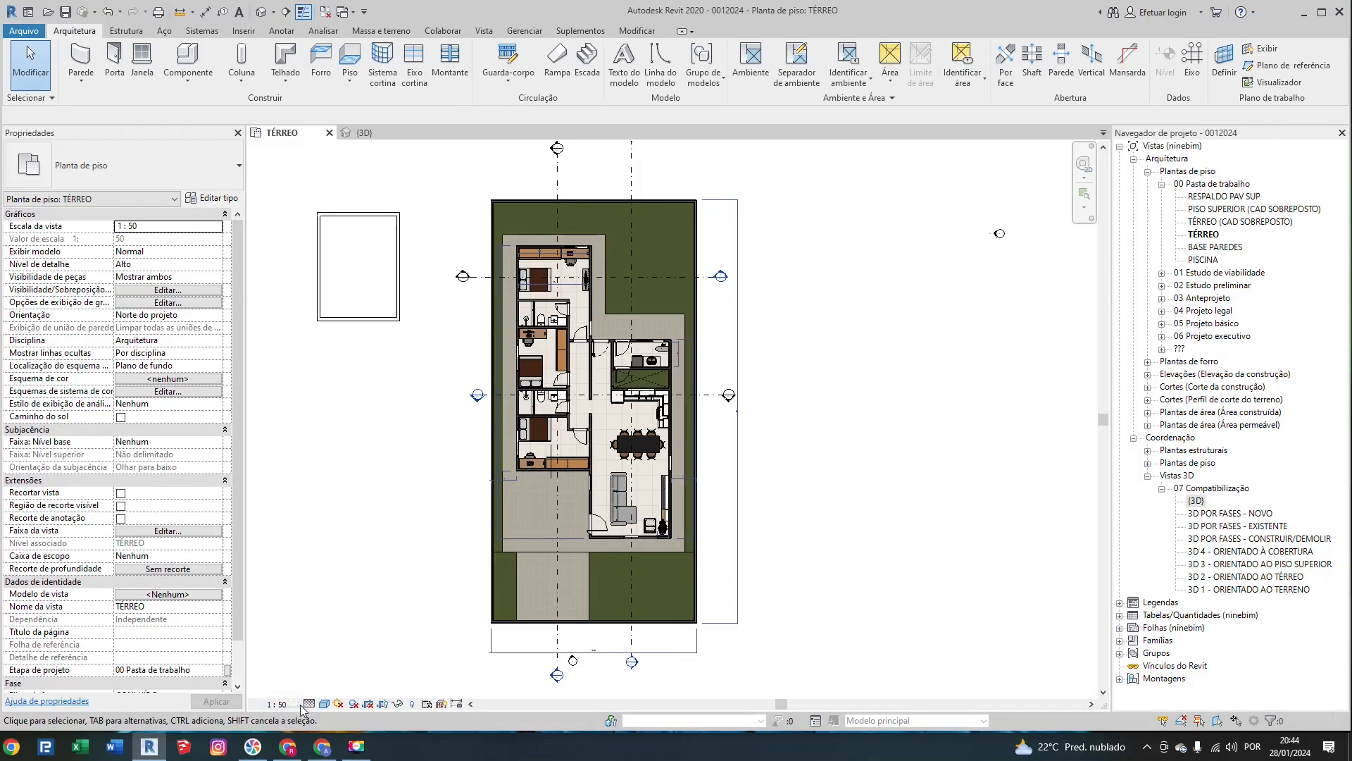
# Step: Set the view's detail level to Baixo and examine how the walls display from the living room to the corridor
pyautogui.scroll(5, 648, 535)
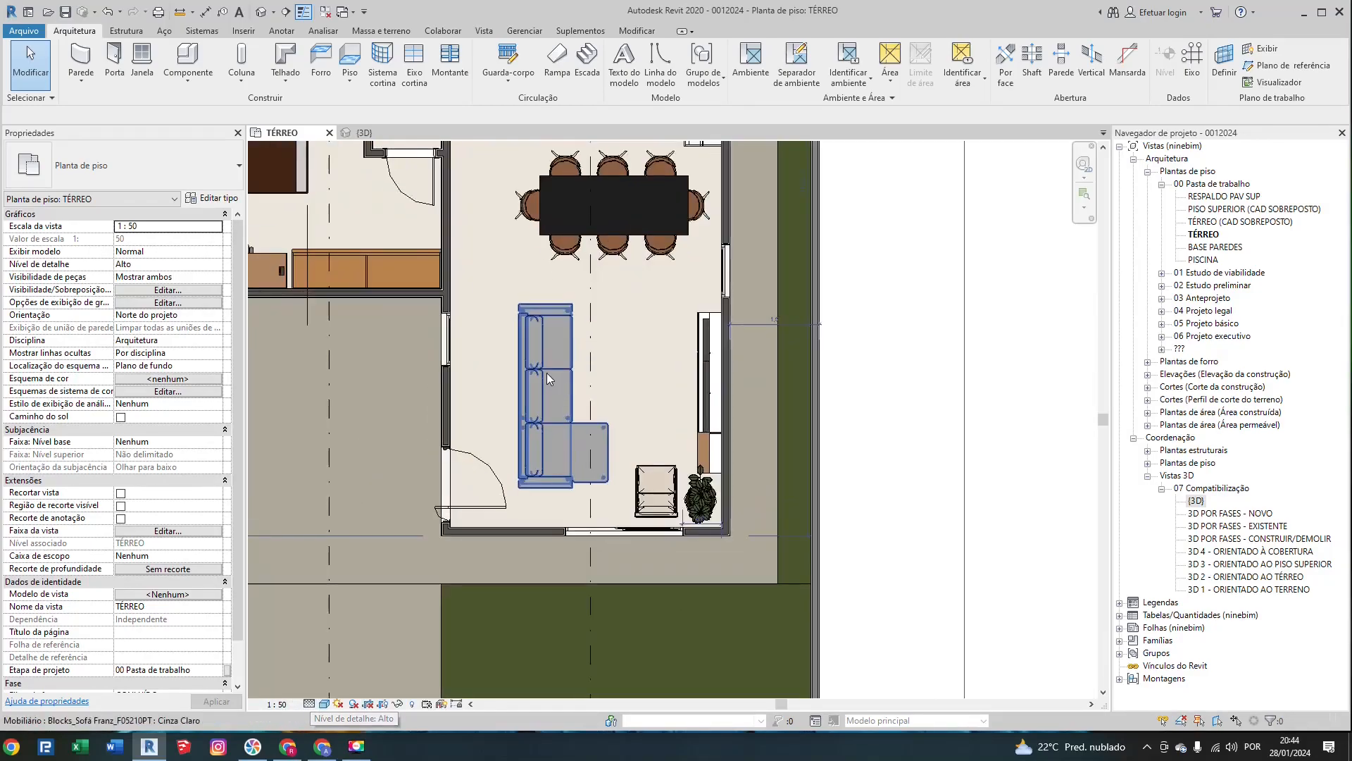
pyautogui.scroll(3, 465, 449)
pyautogui.click(310, 704)
pyautogui.click(329, 660)
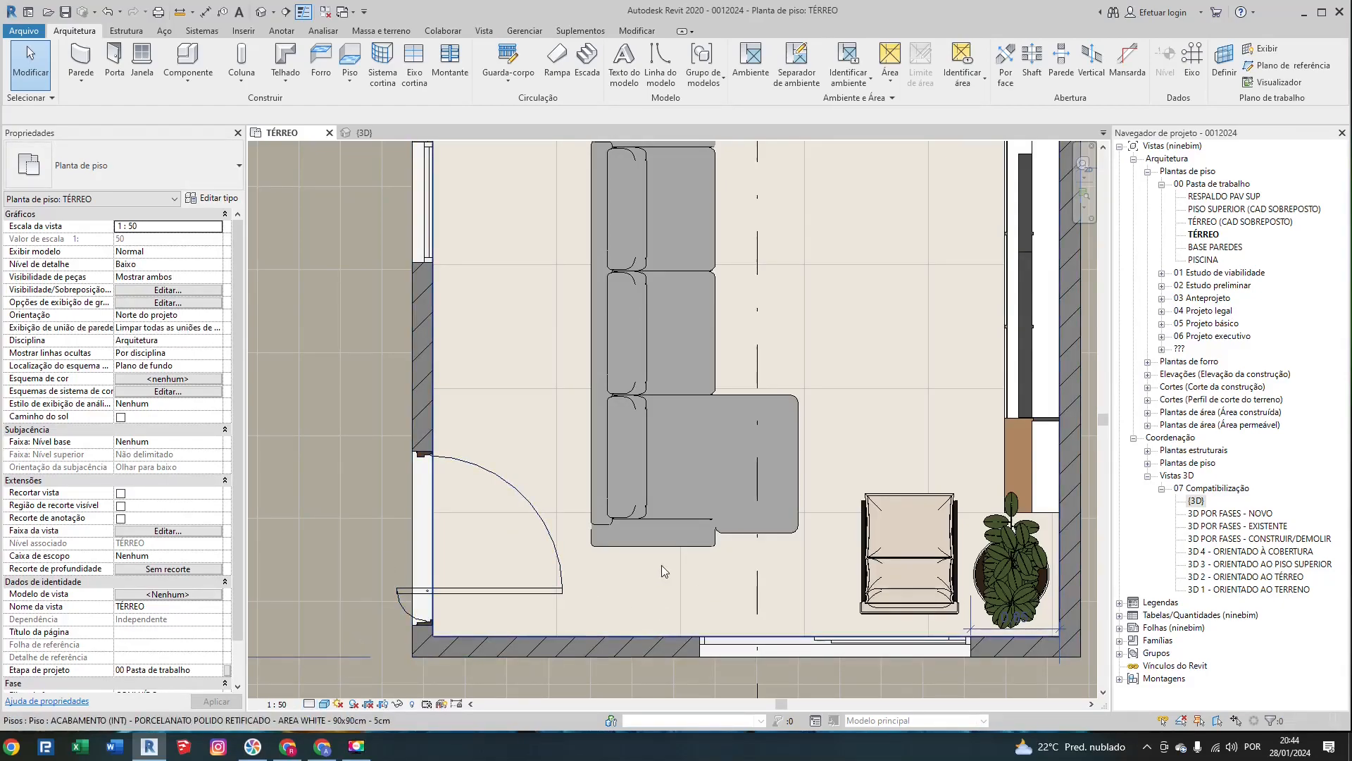
pyautogui.scroll(-3, 568, 611)
pyautogui.moveTo(513, 426); pyautogui.dragTo(564, 612, button='middle')
pyautogui.scroll(-3, 487, 432)
pyautogui.moveTo(487, 433); pyautogui.dragTo(523, 600, button='middle')
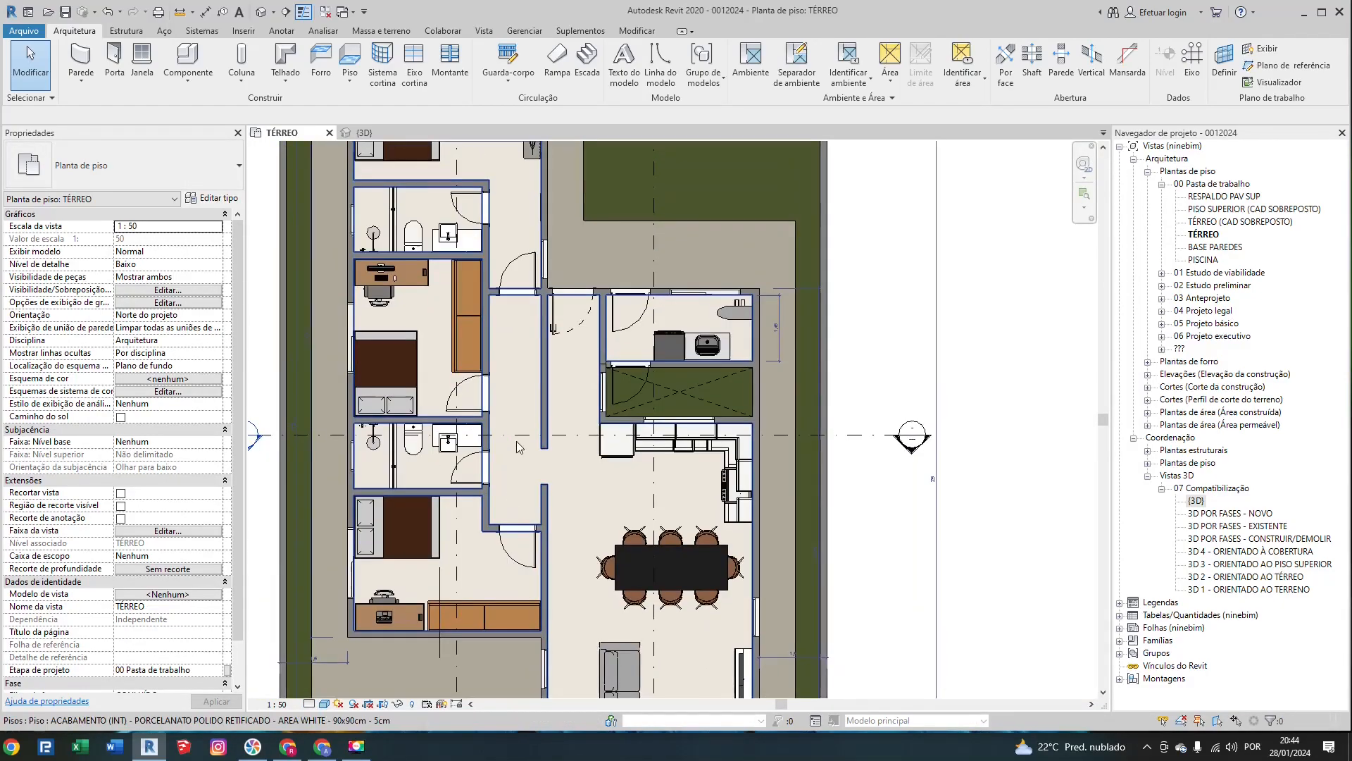
pyautogui.scroll(3, 504, 365)
pyautogui.scroll(3, 504, 365)
pyautogui.moveTo(486, 378); pyautogui.dragTo(531, 593, button='middle')
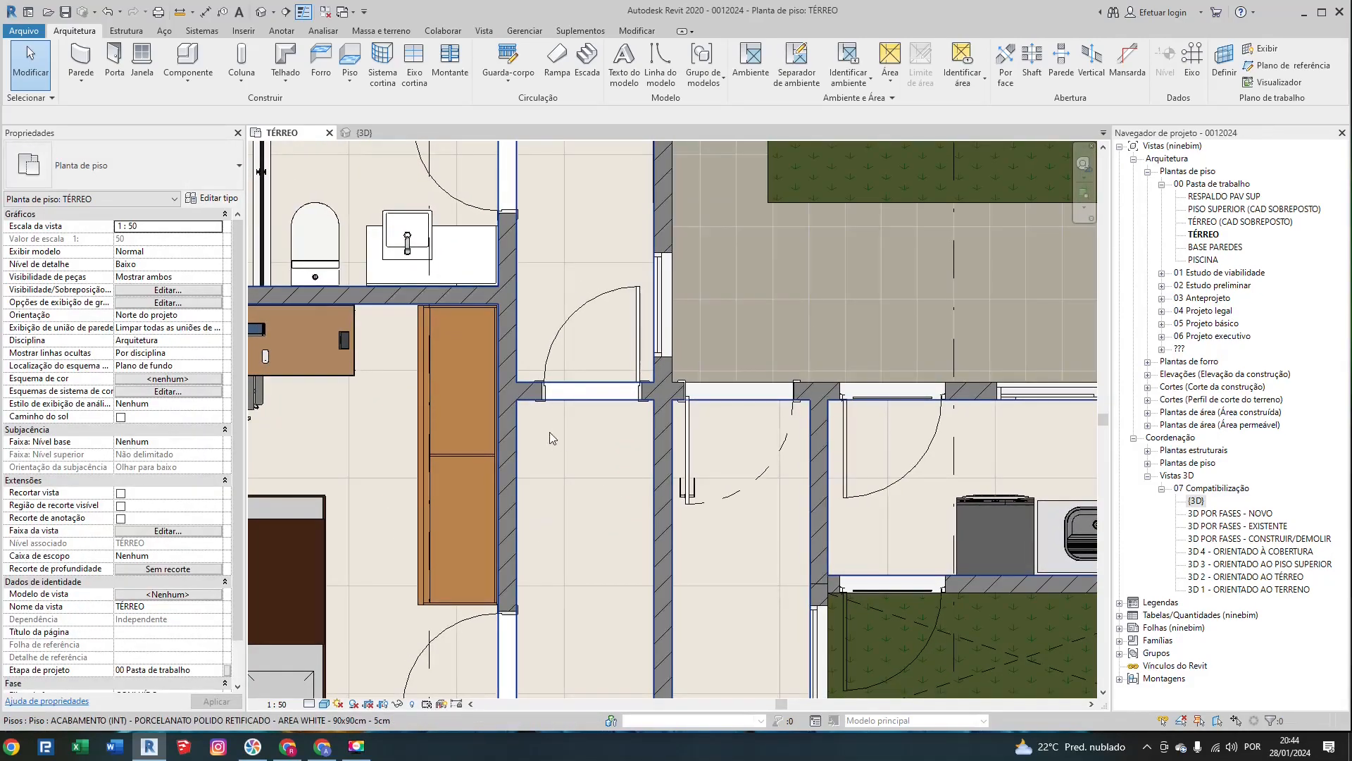
# Step: Try the Médio detail level on the walls around the bathroom, then return the view to Alto
pyautogui.moveTo(499, 328); pyautogui.dragTo(669, 453, button='middle')
pyautogui.click(309, 703)
pyautogui.click(331, 674)
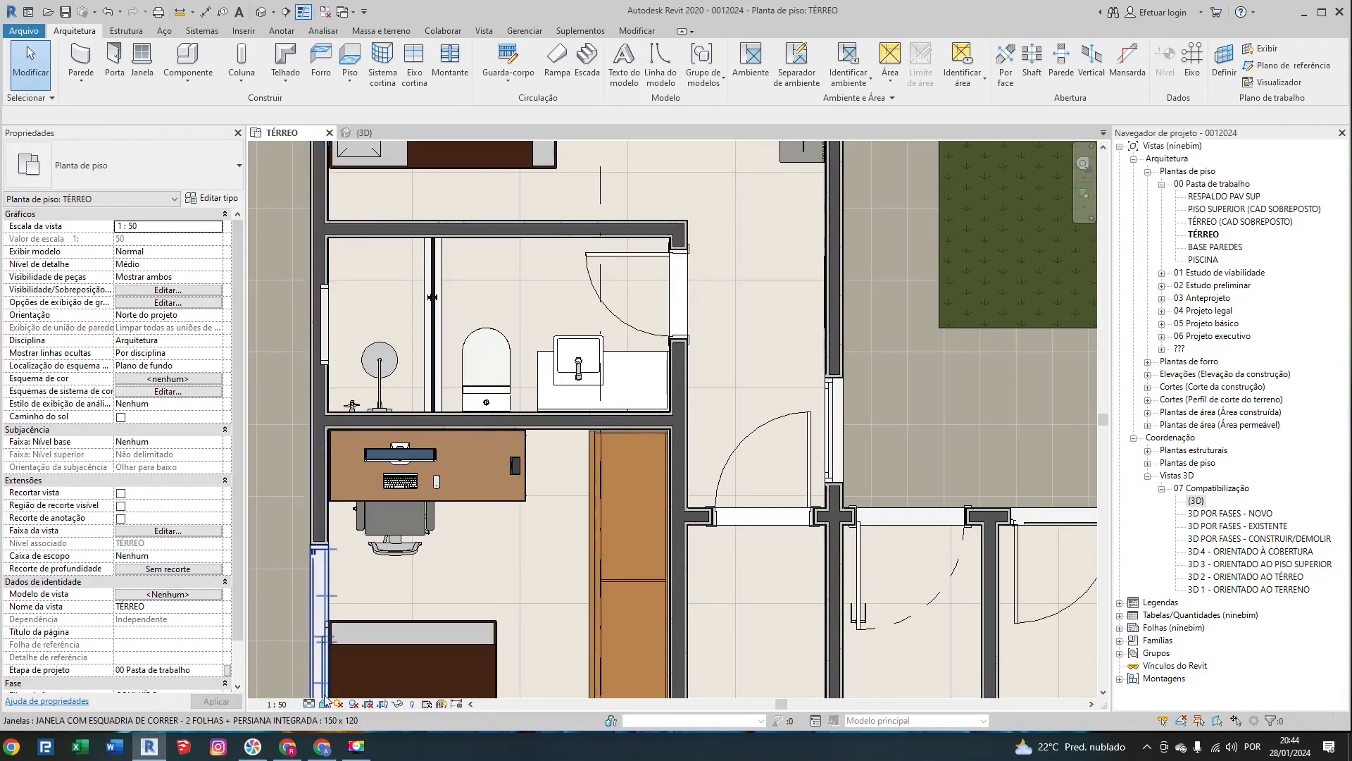
pyautogui.click(309, 704)
pyautogui.click(331, 689)
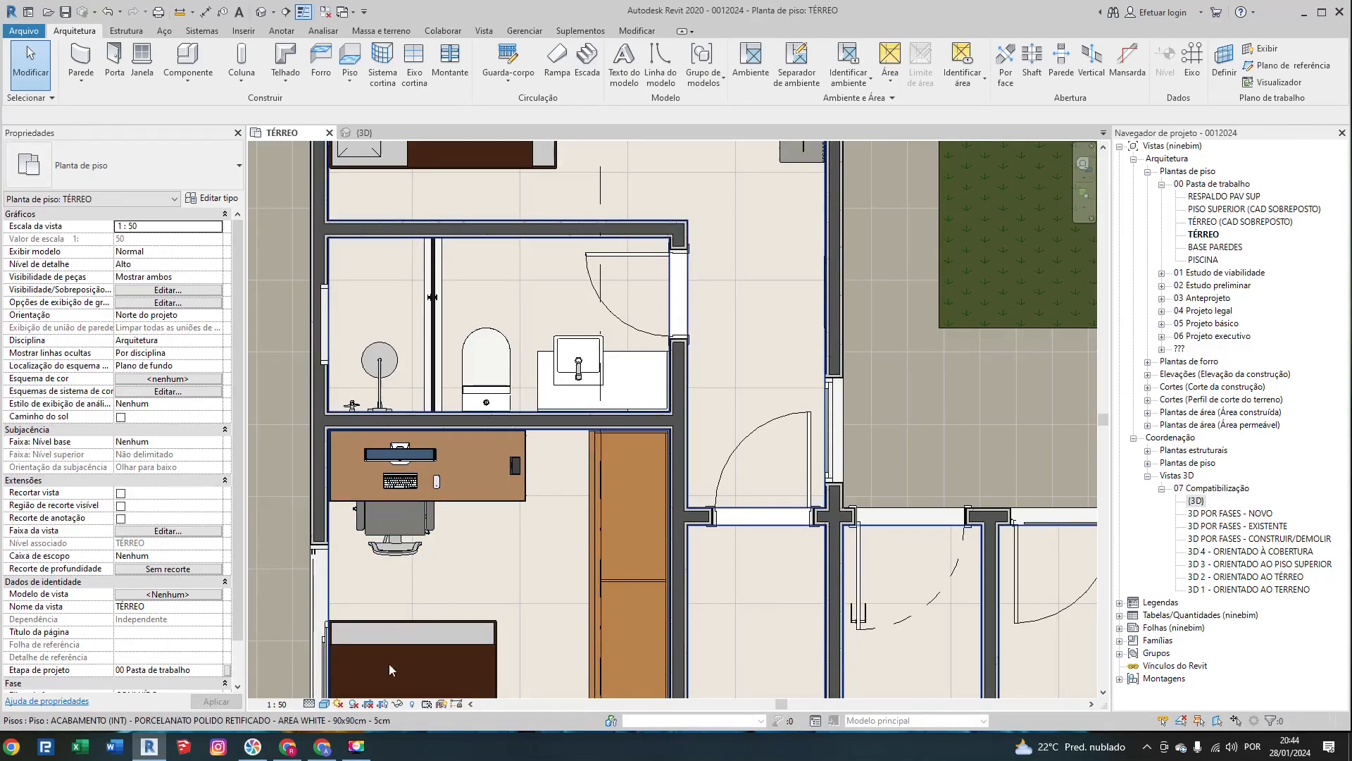
# Step: Apply the Sombreado visual style to the TÉRREO plan and inspect it across the lot and living area
pyautogui.click(325, 704)
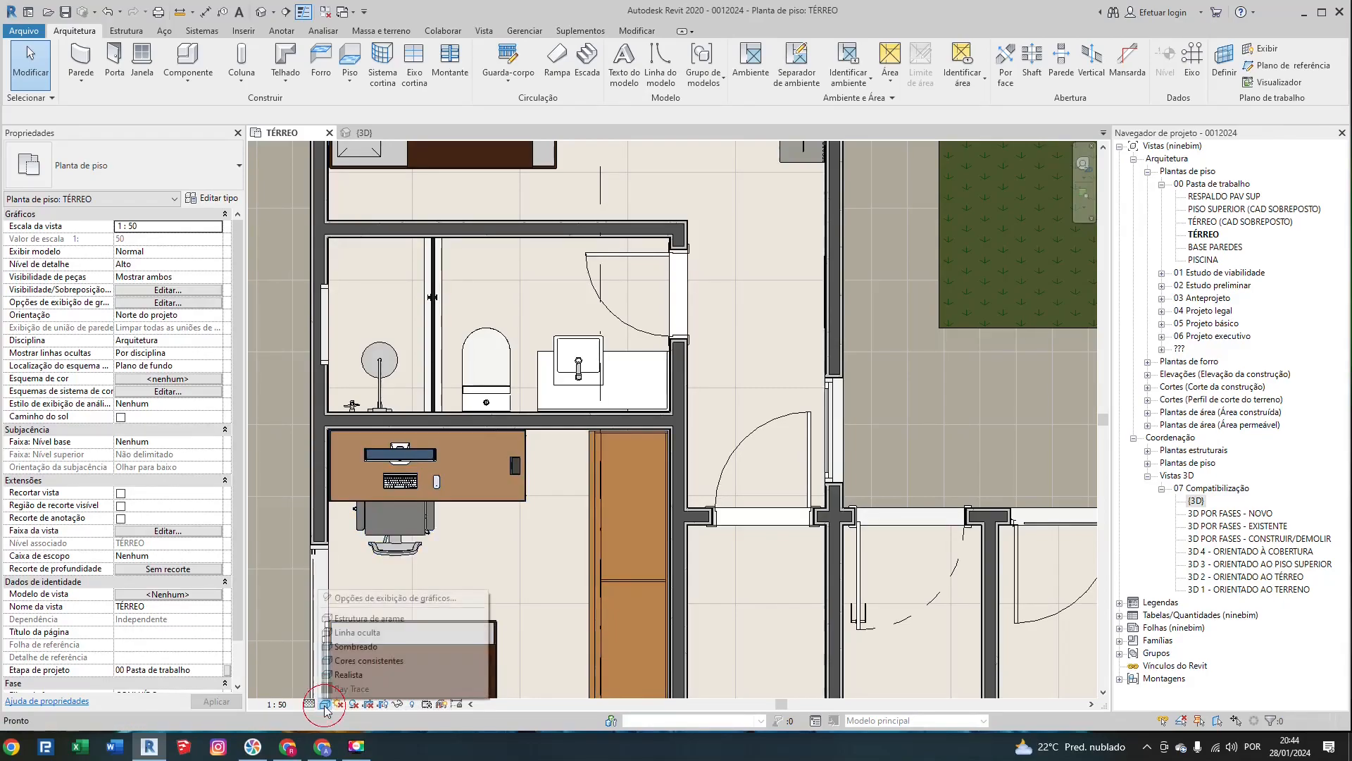
pyautogui.click(356, 646)
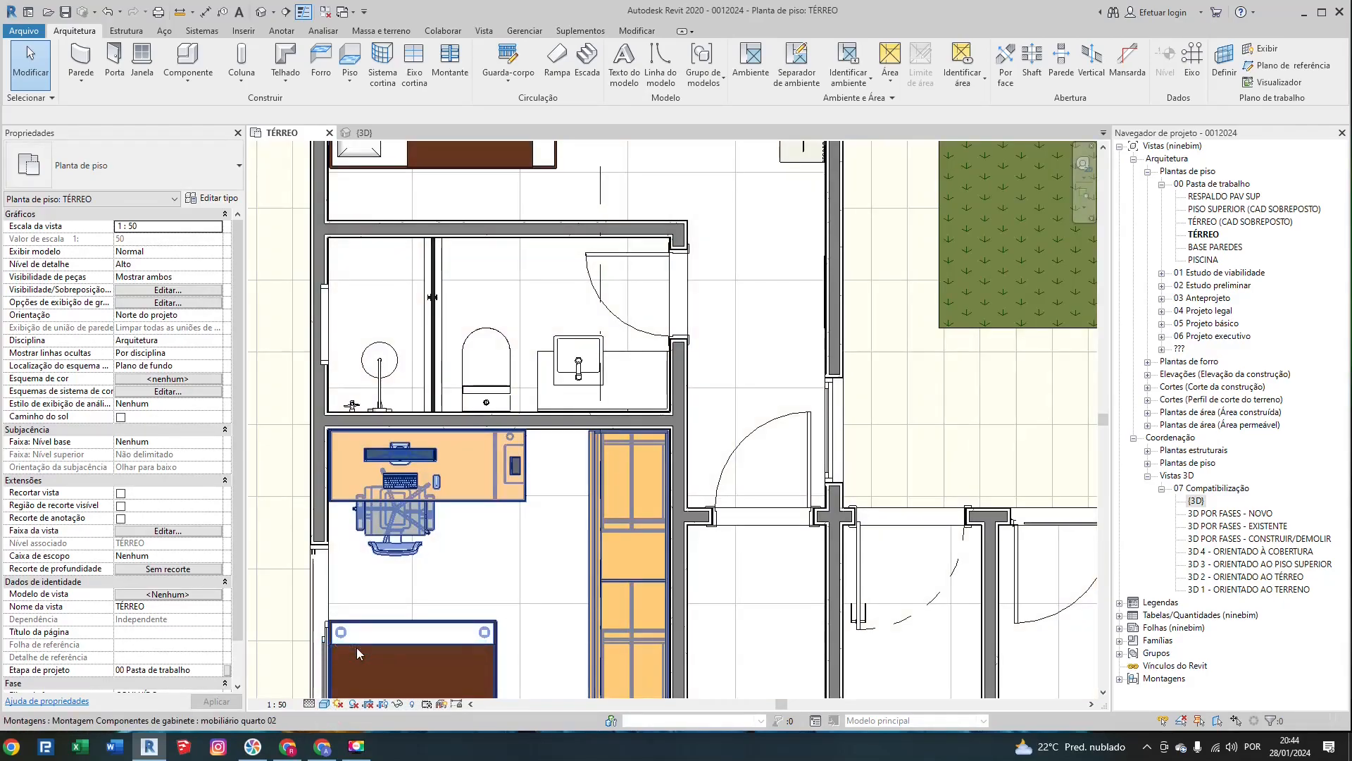
pyautogui.scroll(-6, 539, 377)
pyautogui.moveTo(539, 376); pyautogui.dragTo(533, 281, button='middle')
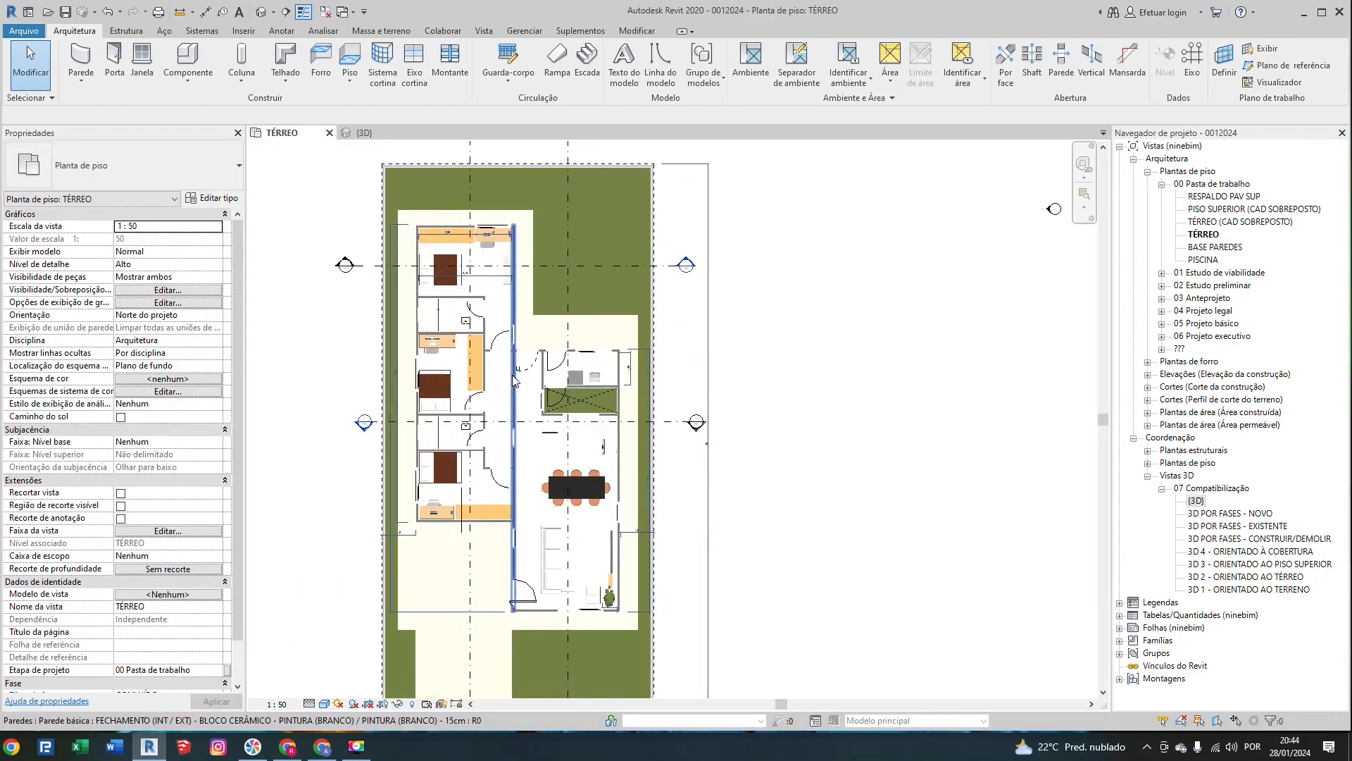
pyautogui.moveTo(807, 592); pyautogui.dragTo(824, 482, button='middle')
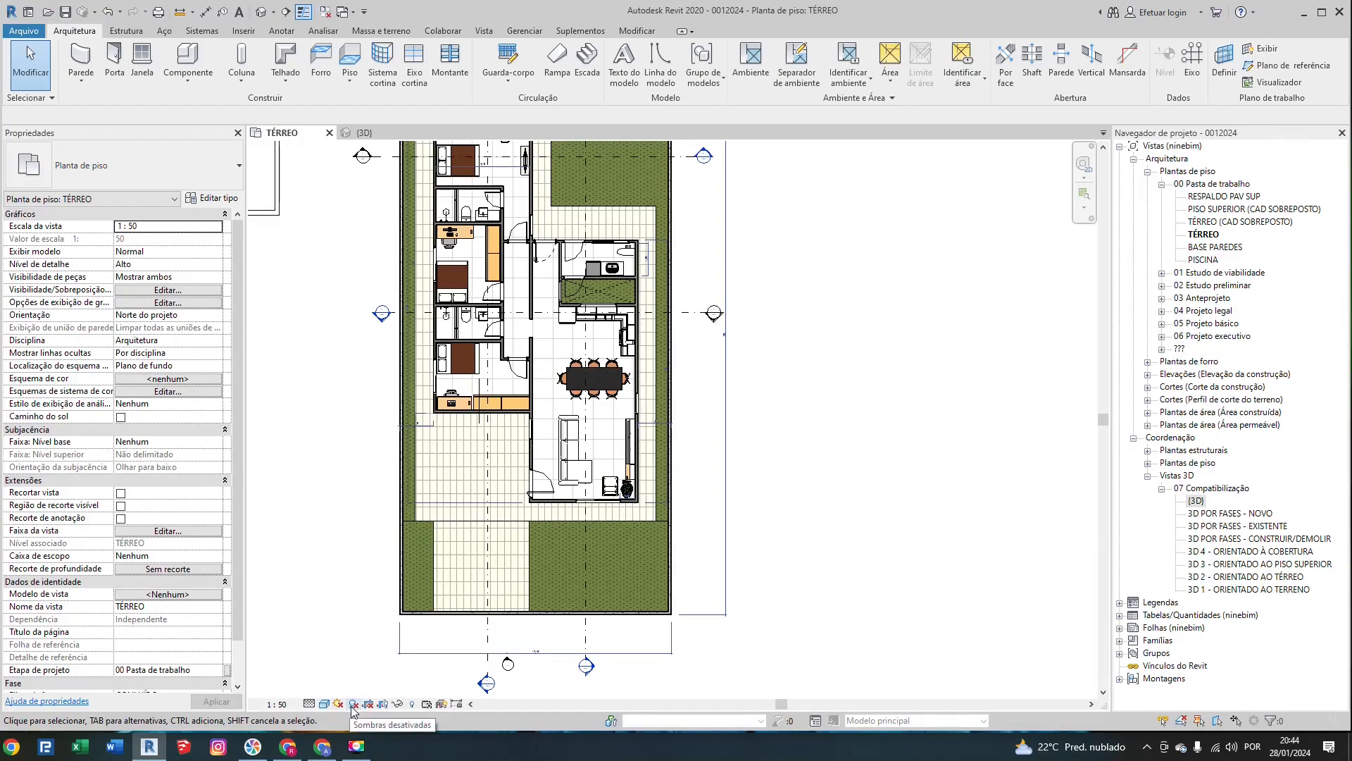
pyautogui.scroll(5, 417, 590)
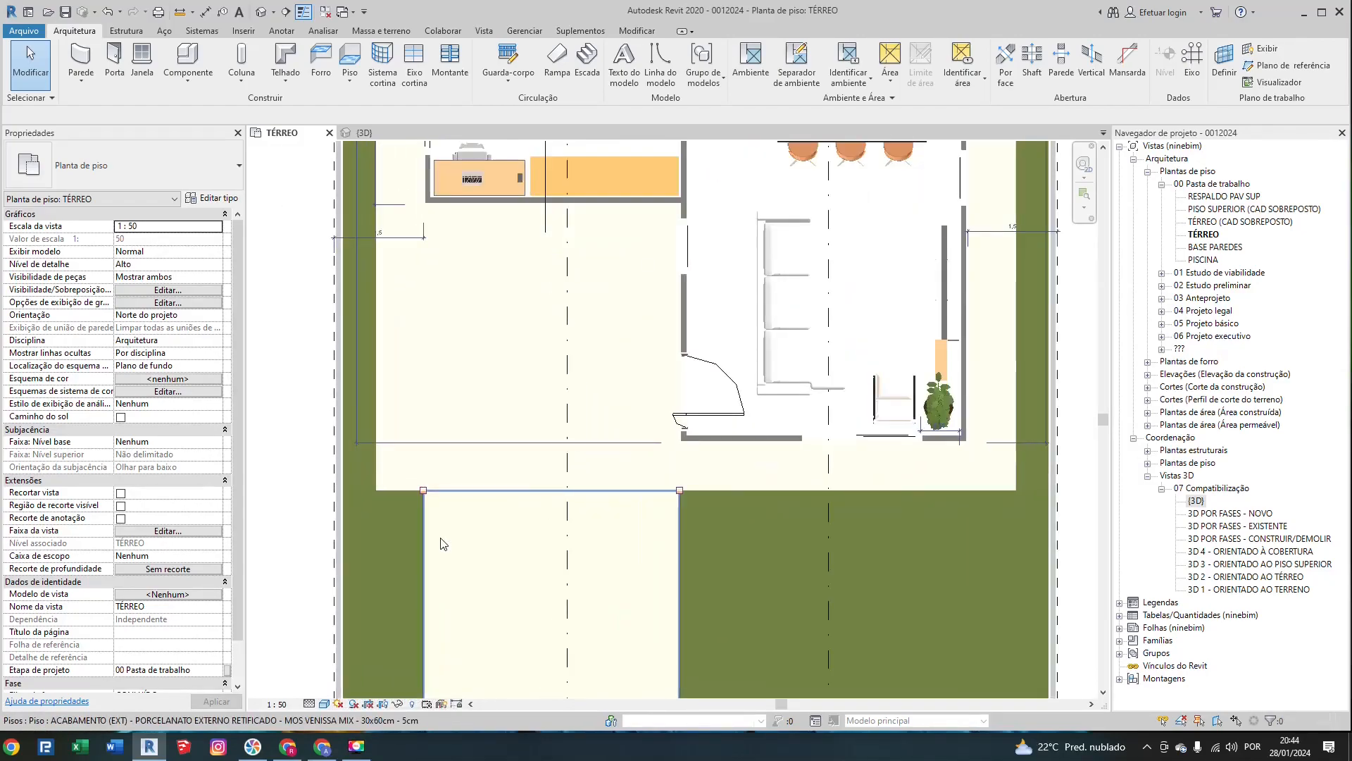
# Step: Compare the Cores consistentes visual style with Linha oculta on the TÉRREO plan
pyautogui.click(324, 704)
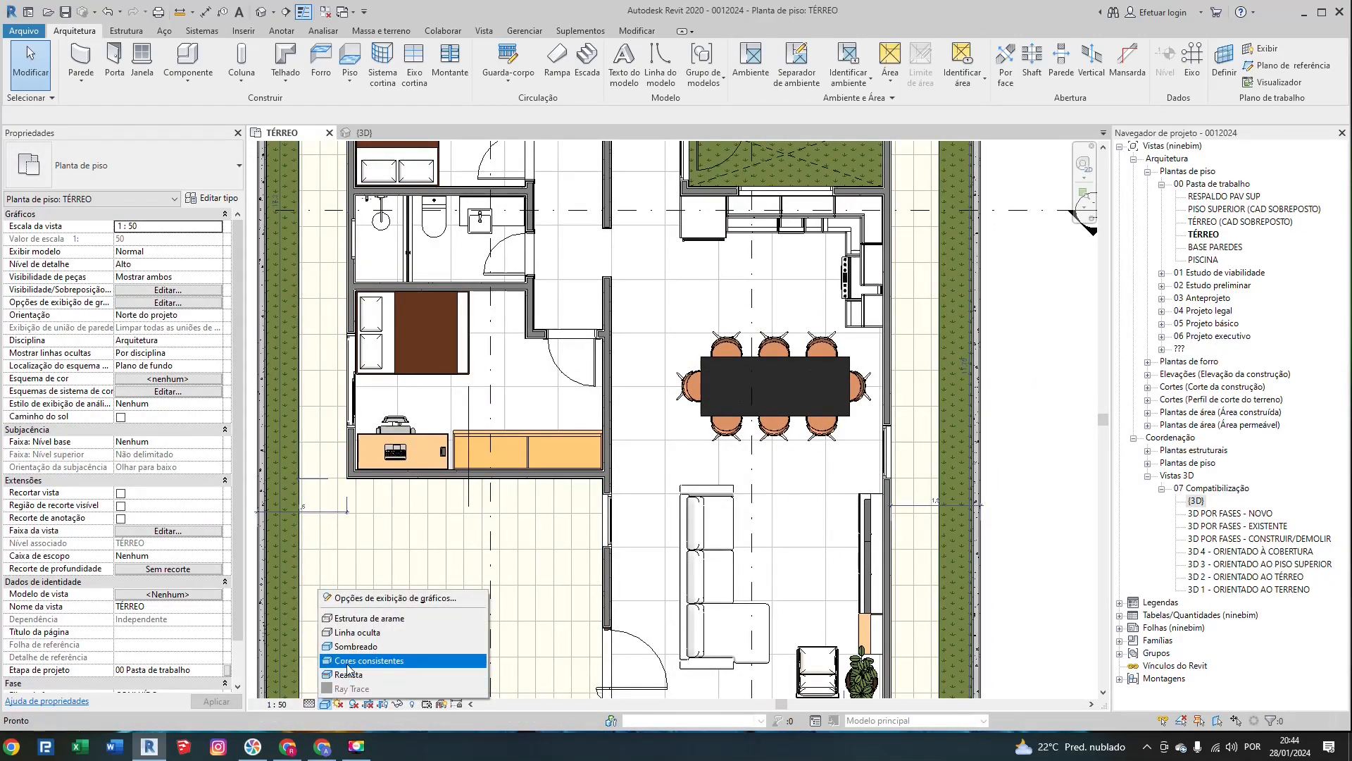
pyautogui.click(367, 661)
pyautogui.scroll(-3, 345, 688)
pyautogui.click(325, 704)
pyautogui.click(355, 632)
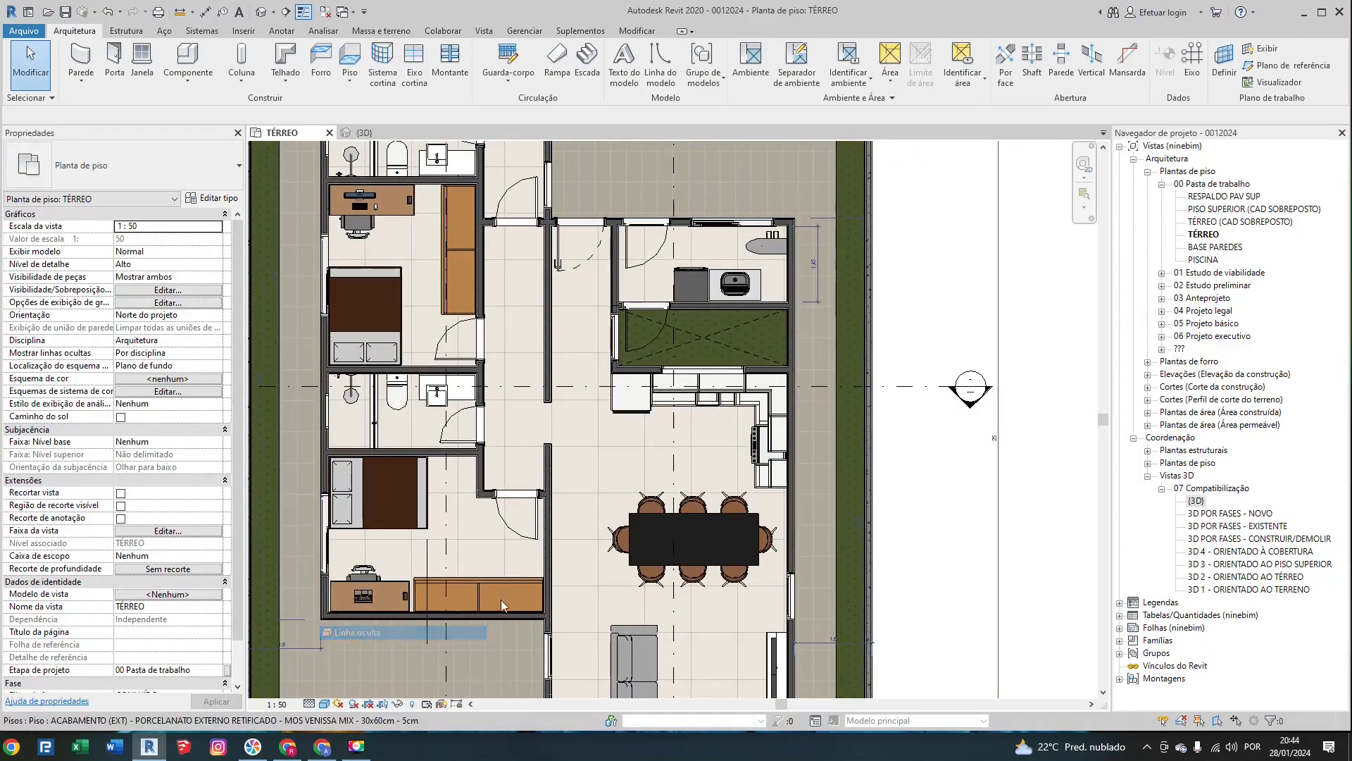
pyautogui.scroll(-5, 592, 558)
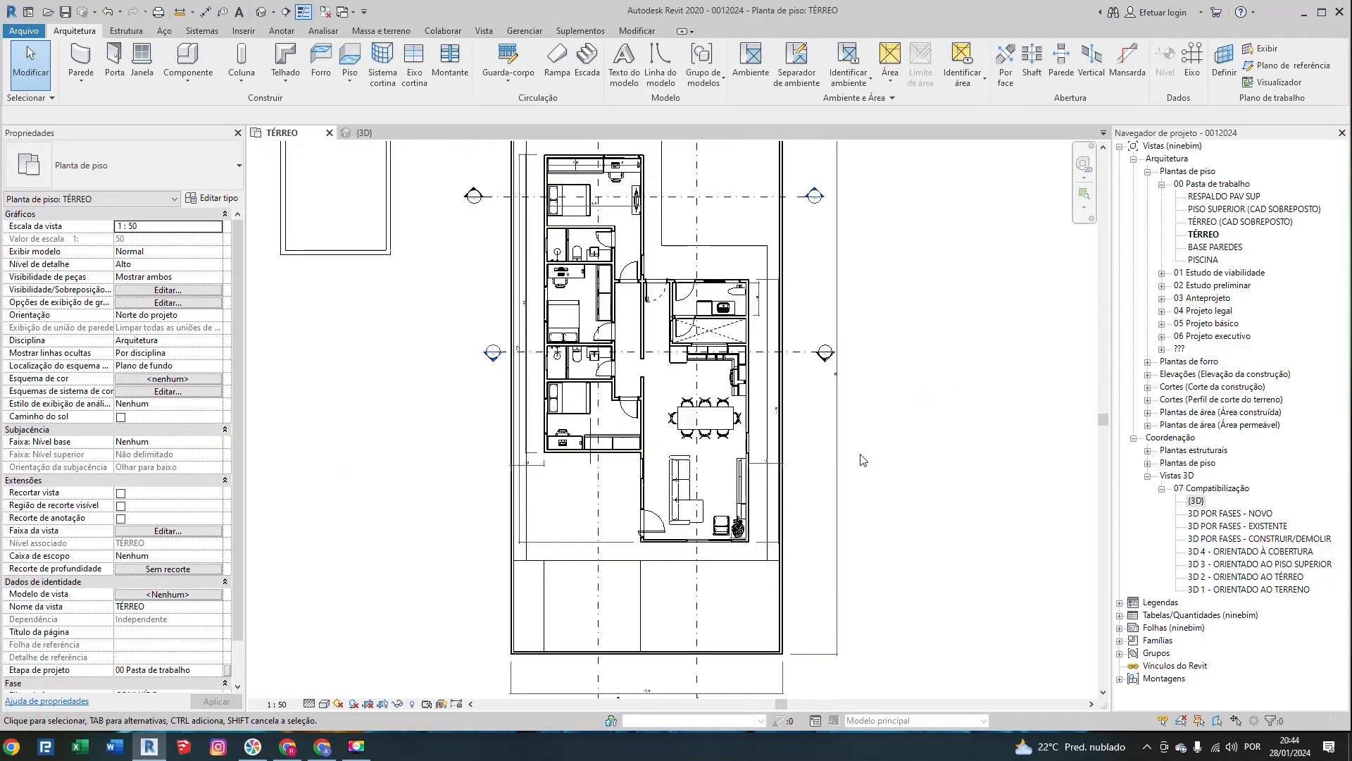
# Step: Apply the Estrutura de arame visual style and inspect the dining table and kitchen furniture in it
pyautogui.scroll(5, 750, 338)
pyautogui.click(324, 704)
pyautogui.click(366, 618)
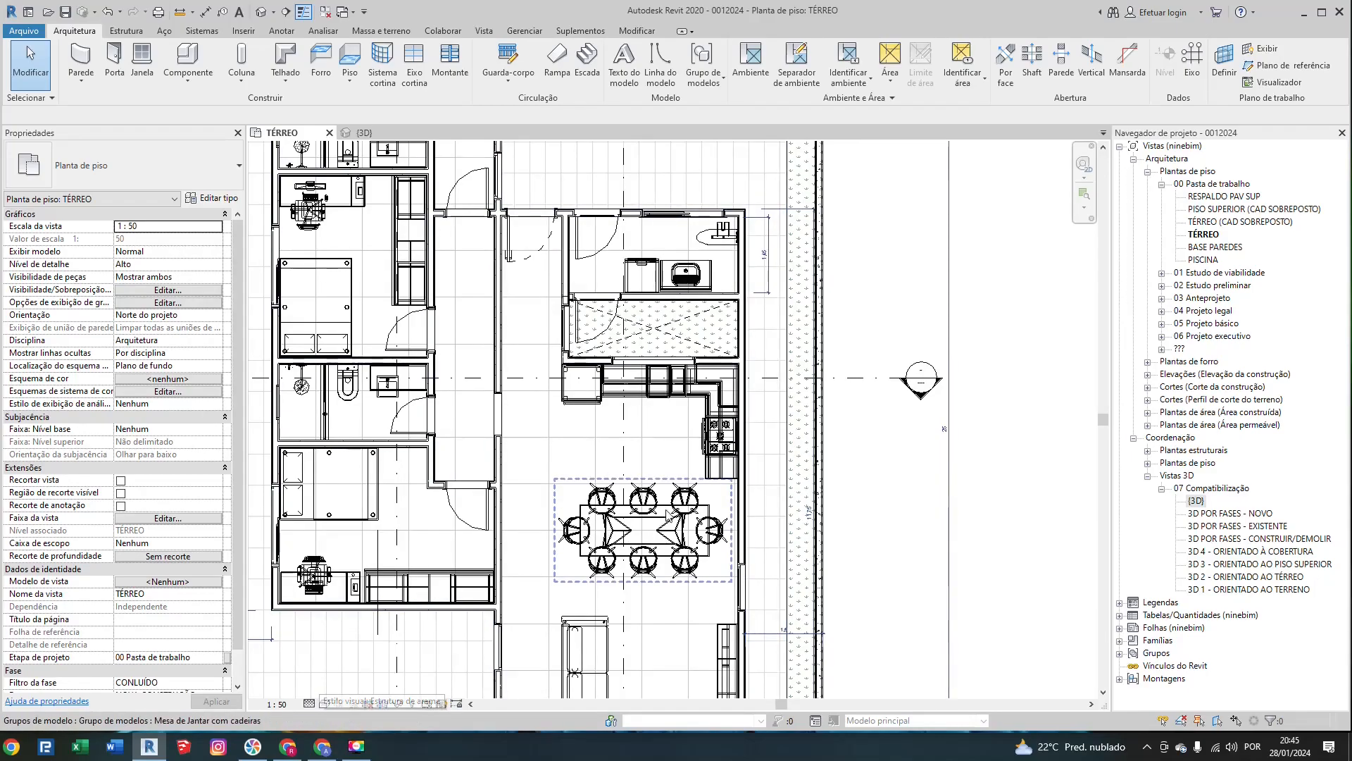
pyautogui.scroll(5, 657, 514)
pyautogui.scroll(-3, 499, 501)
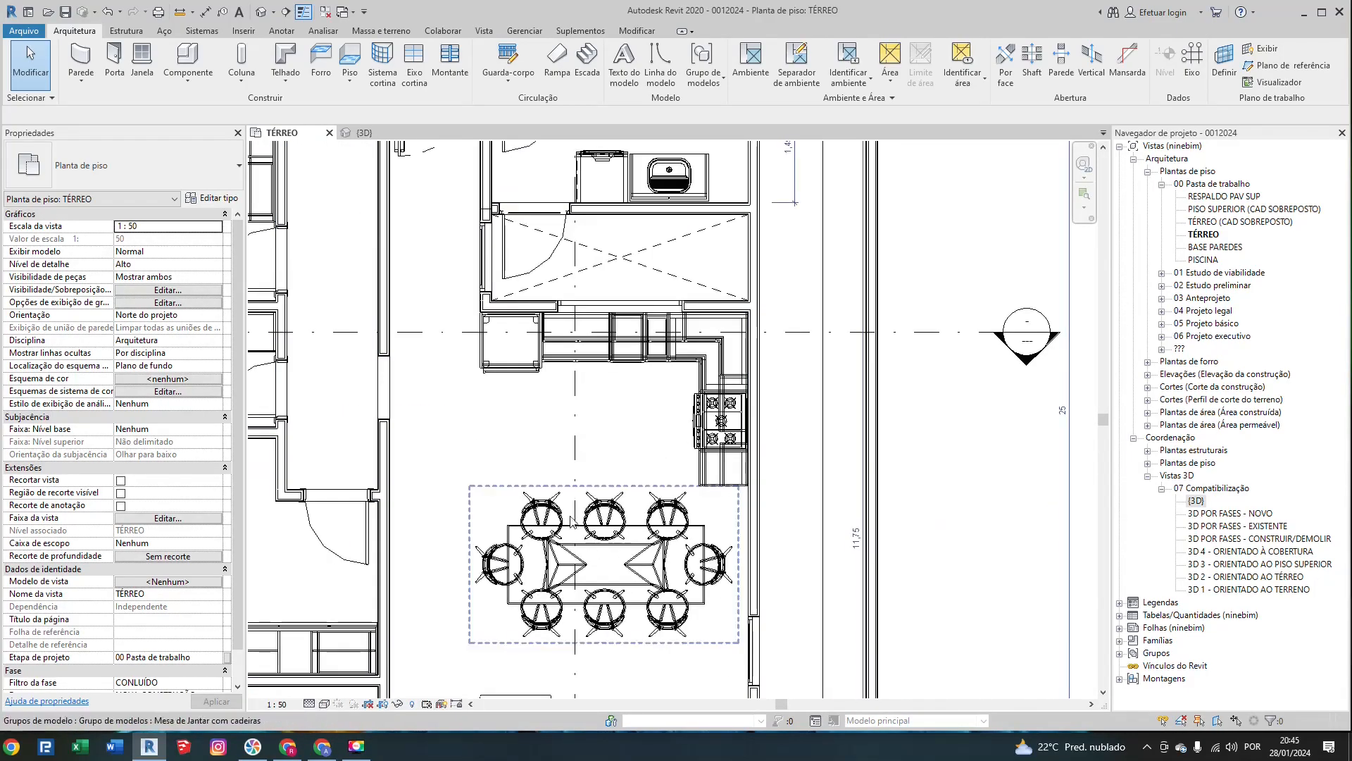
# Step: Switch the visual style to Cores consistentes and inspect the lower bedroom and dining area
pyautogui.scroll(-2, 499, 501)
pyautogui.click(325, 703)
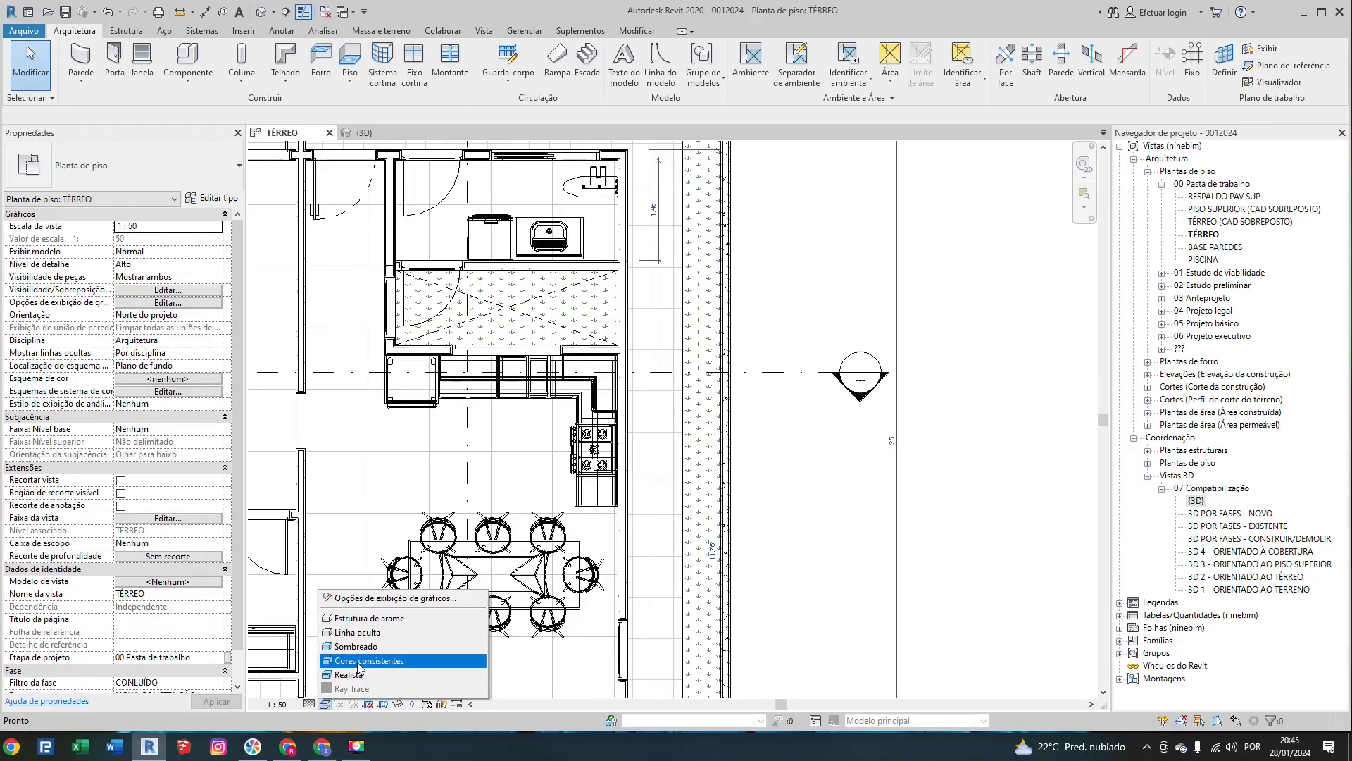
pyautogui.click(359, 661)
pyautogui.scroll(4, 473, 566)
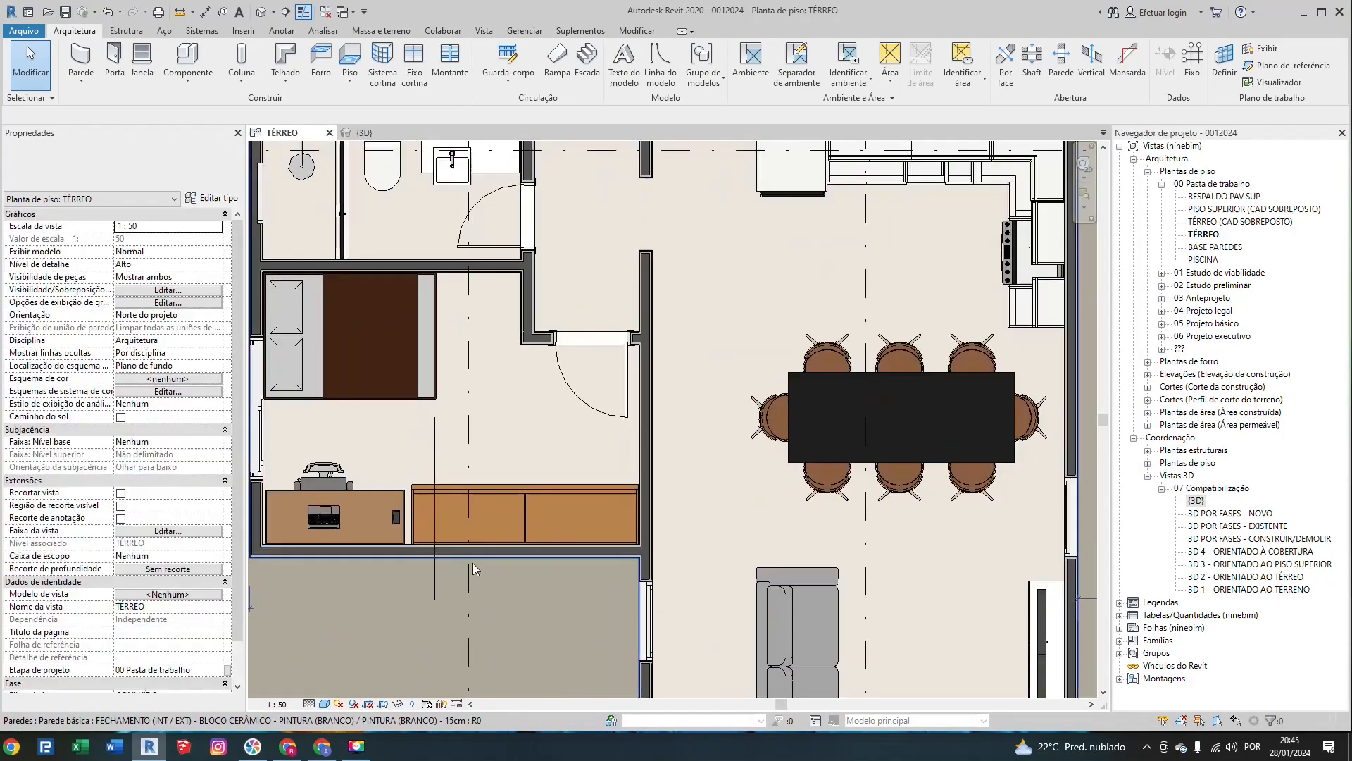
# Step: Apply the Realista visual style and examine the material textures on the brick walls, grass and bedroom furniture
pyautogui.scroll(2, 473, 568)
pyautogui.click(325, 703)
pyautogui.click(356, 674)
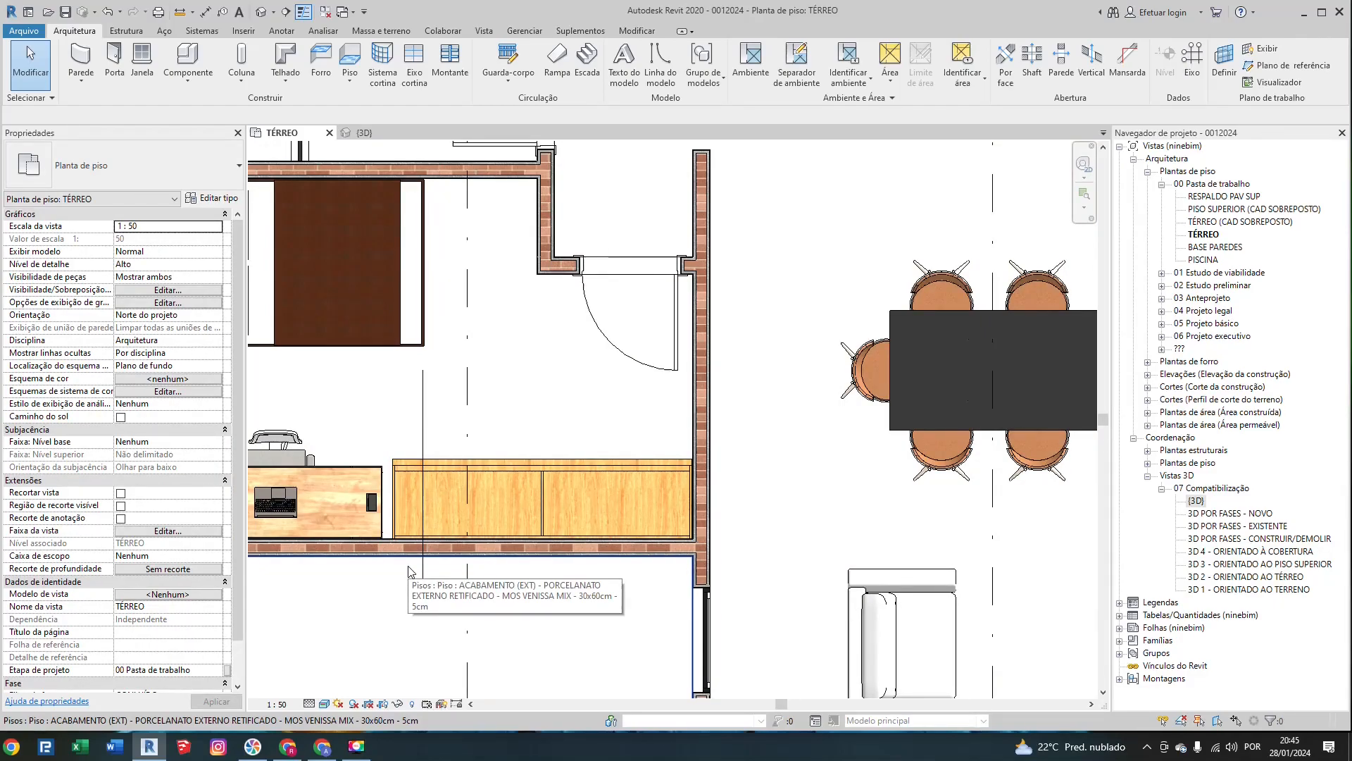
pyautogui.scroll(-1, 776, 465)
pyautogui.scroll(-1, 791, 470)
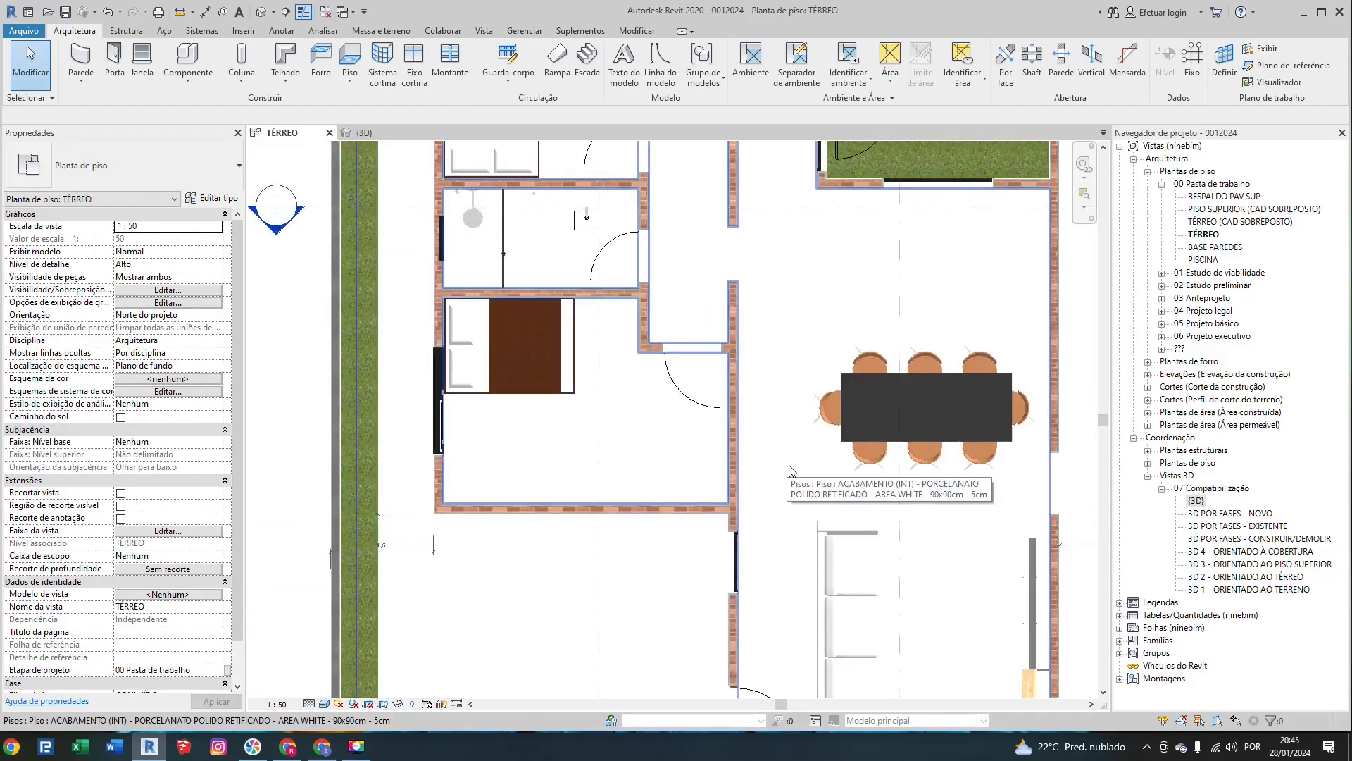
pyautogui.scroll(-2, 613, 392)
pyautogui.moveTo(657, 316); pyautogui.dragTo(561, 464, button='middle')
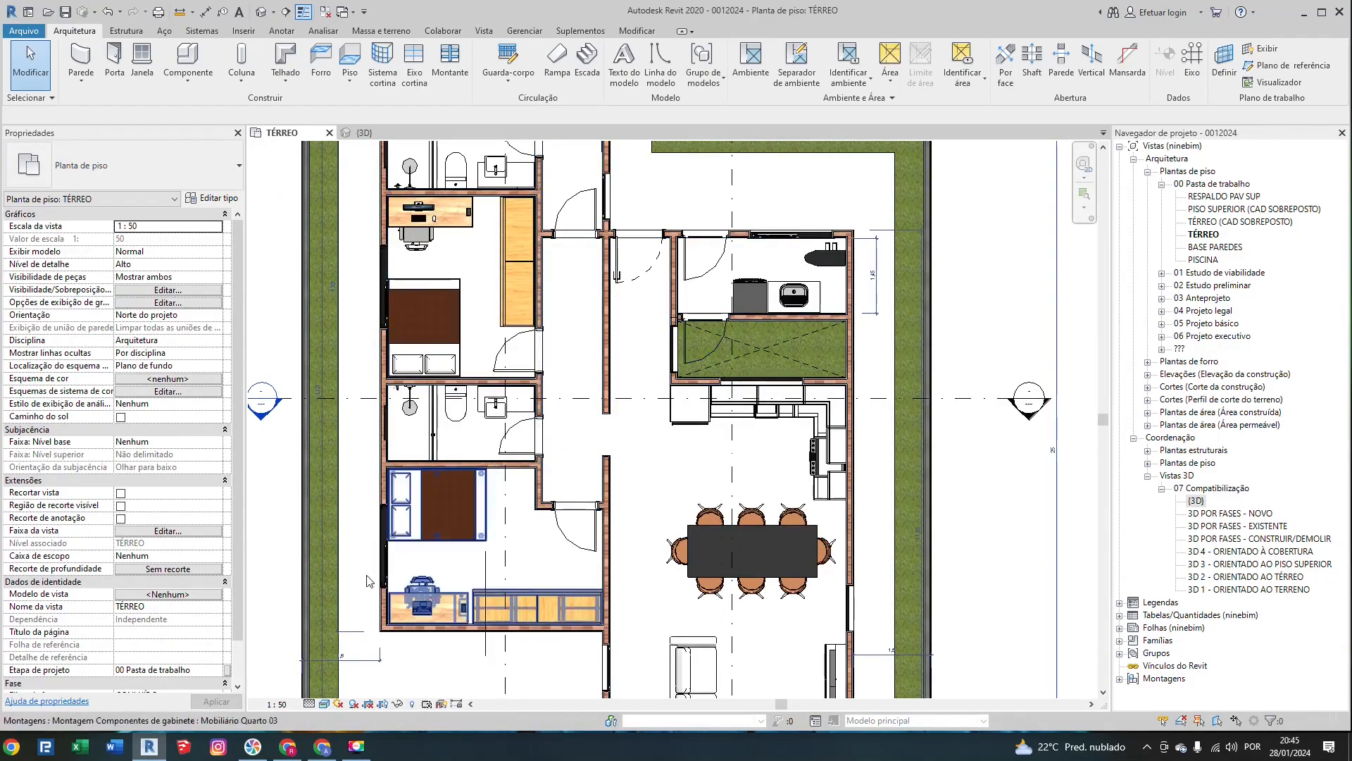
pyautogui.scroll(5, 447, 247)
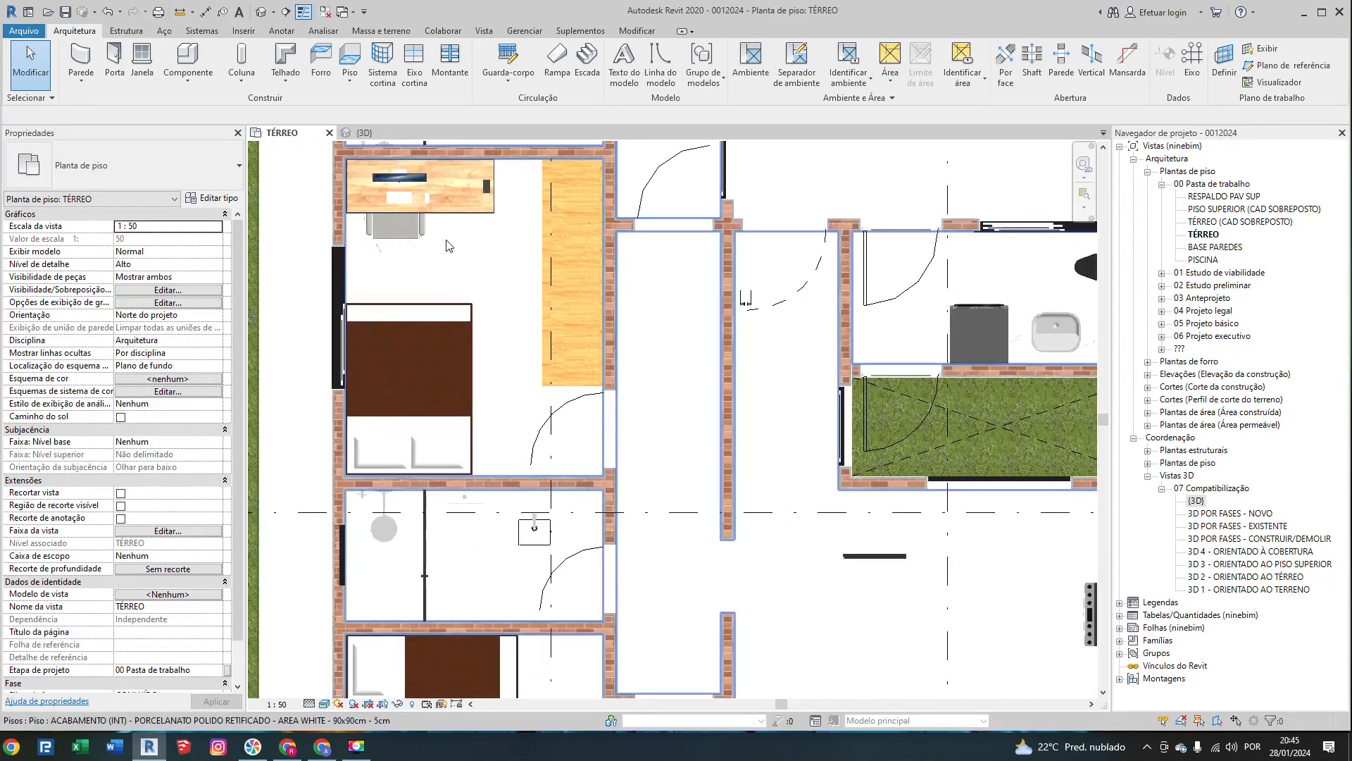
pyautogui.scroll(2, 450, 321)
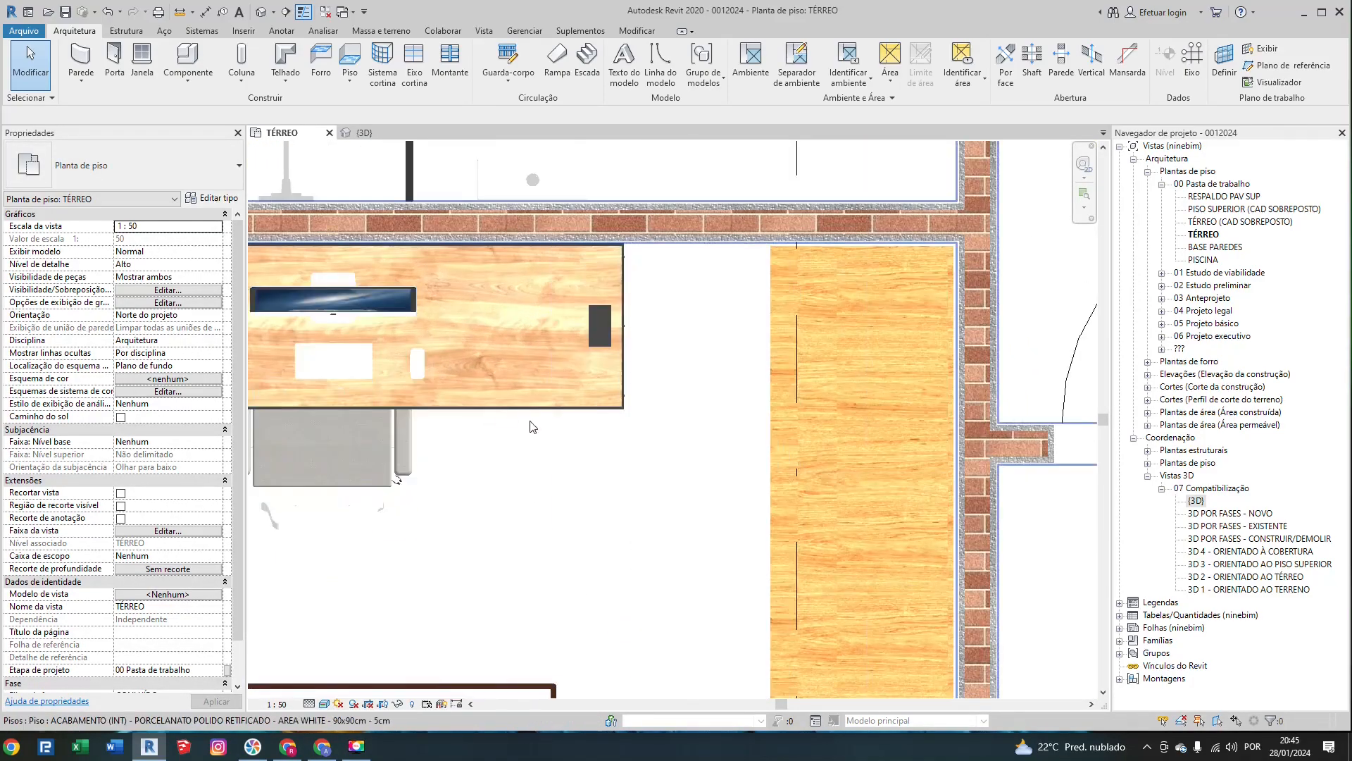
# Step: Return the TÉRREO plan to the Cores consistentes visual style and review the house in it
pyautogui.click(324, 703)
pyautogui.click(359, 675)
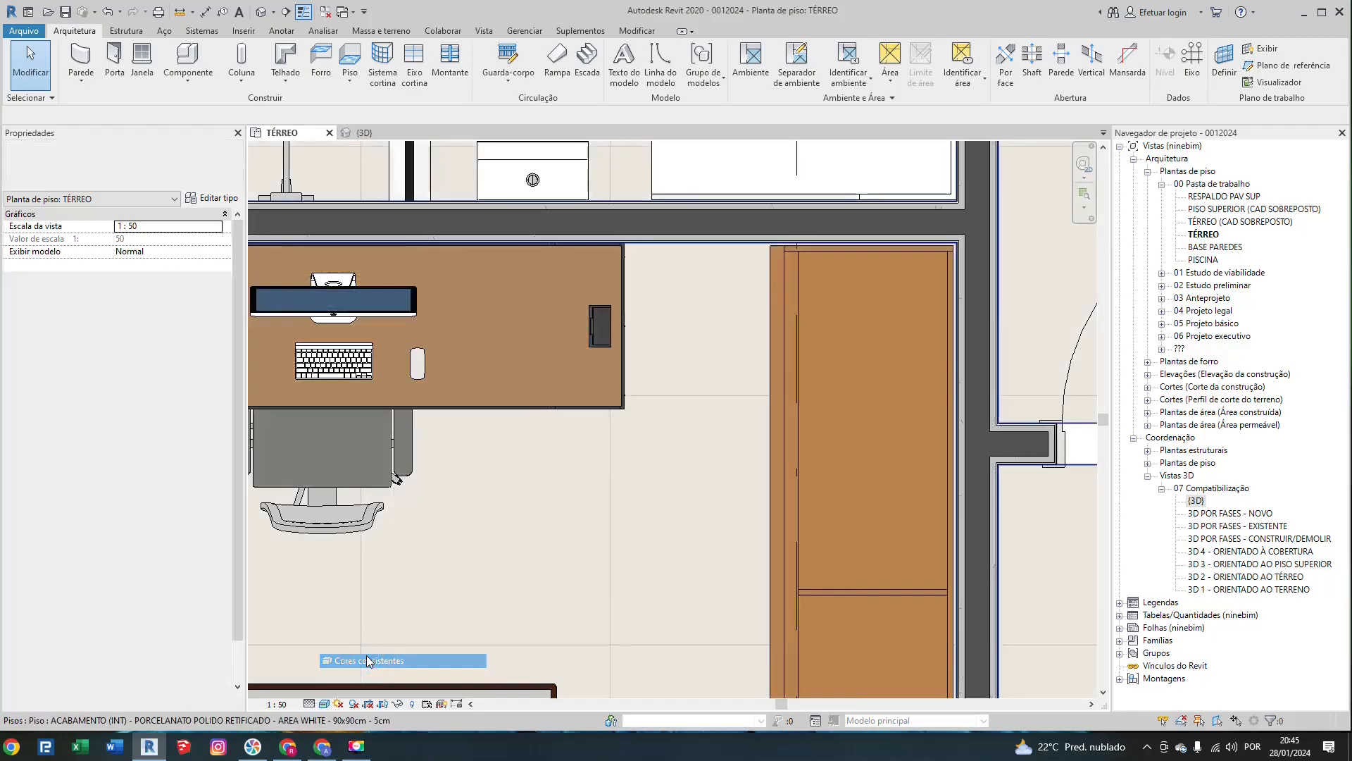
pyautogui.scroll(-5, 748, 451)
pyautogui.scroll(-1, 746, 445)
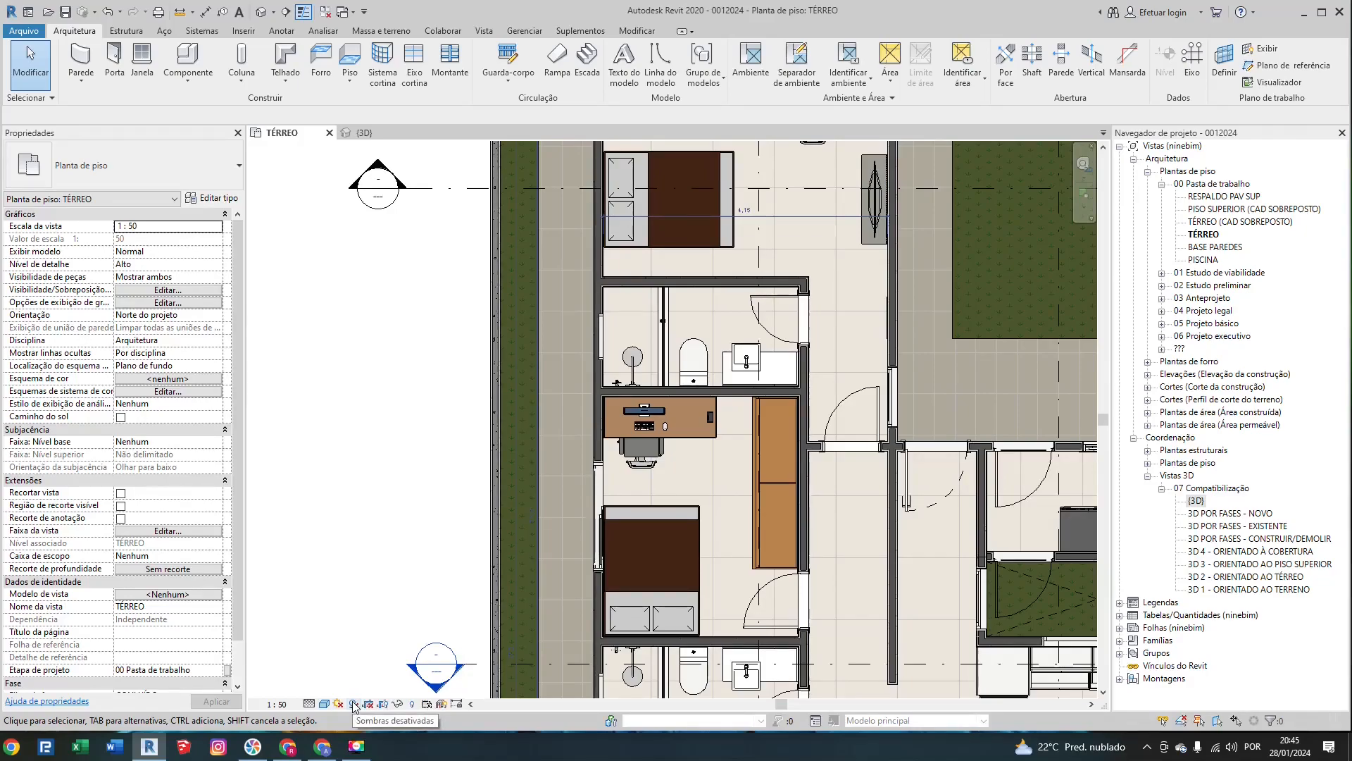
pyautogui.scroll(-2, 387, 541)
pyautogui.moveTo(409, 549); pyautogui.dragTo(288, 361, button='middle')
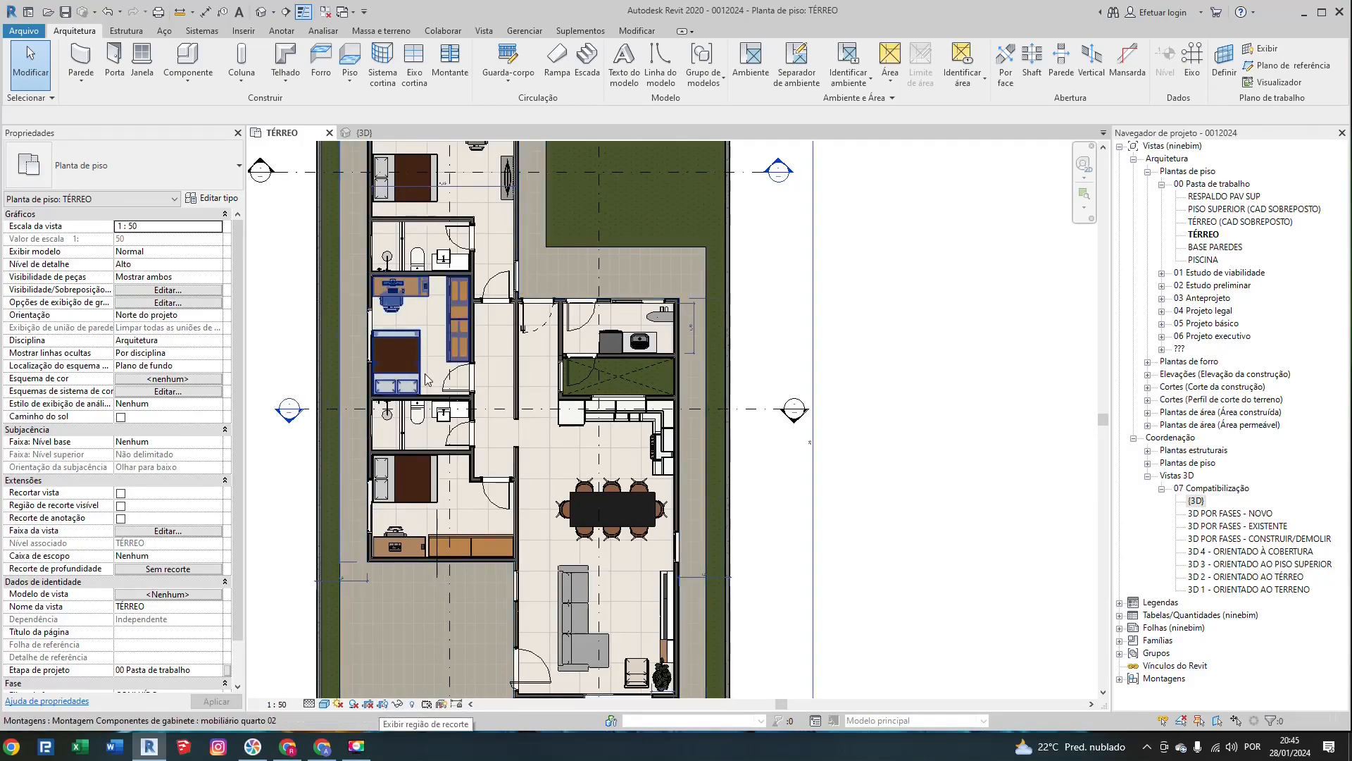
# Step: Turn on Recortar vista for the TÉRREO plan and display its crop region boundary
pyautogui.scroll(-3, 425, 380)
pyautogui.scroll(-1, 596, 324)
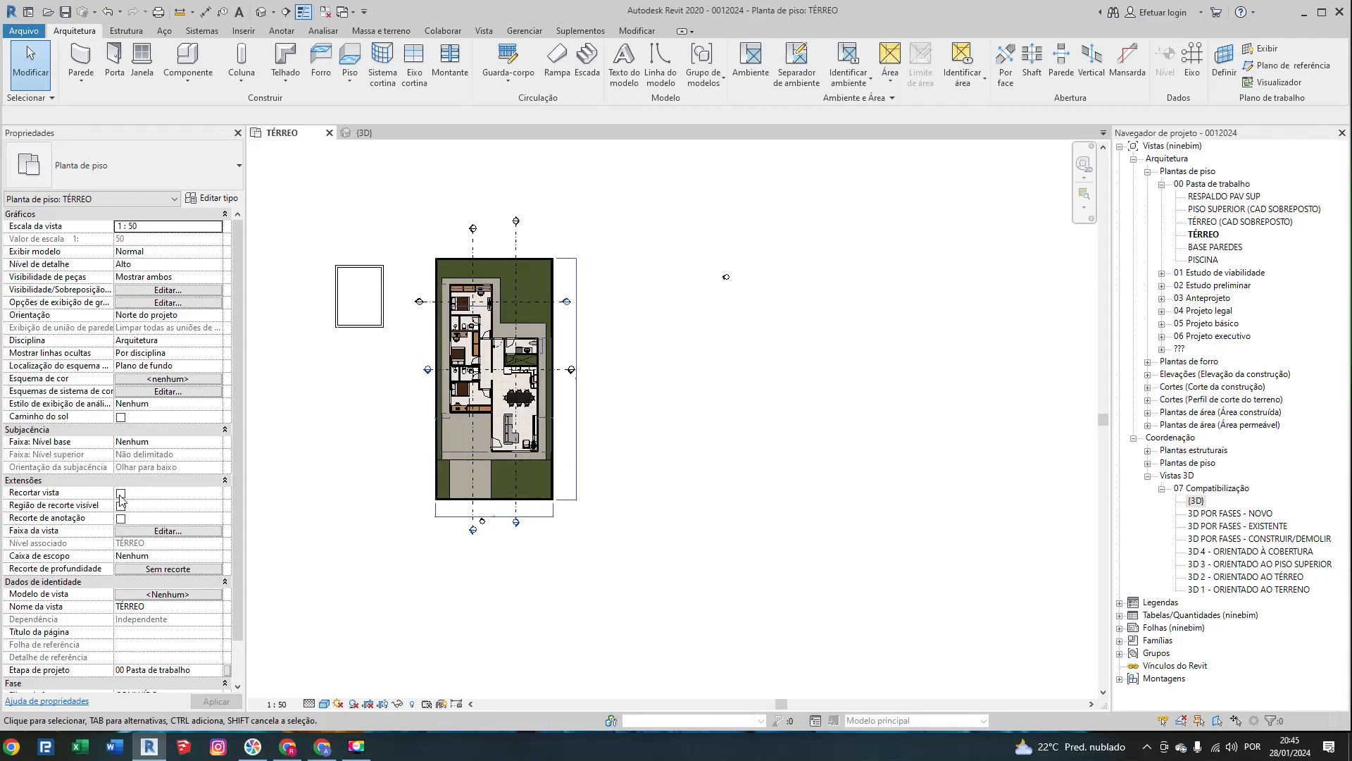
pyautogui.click(121, 493)
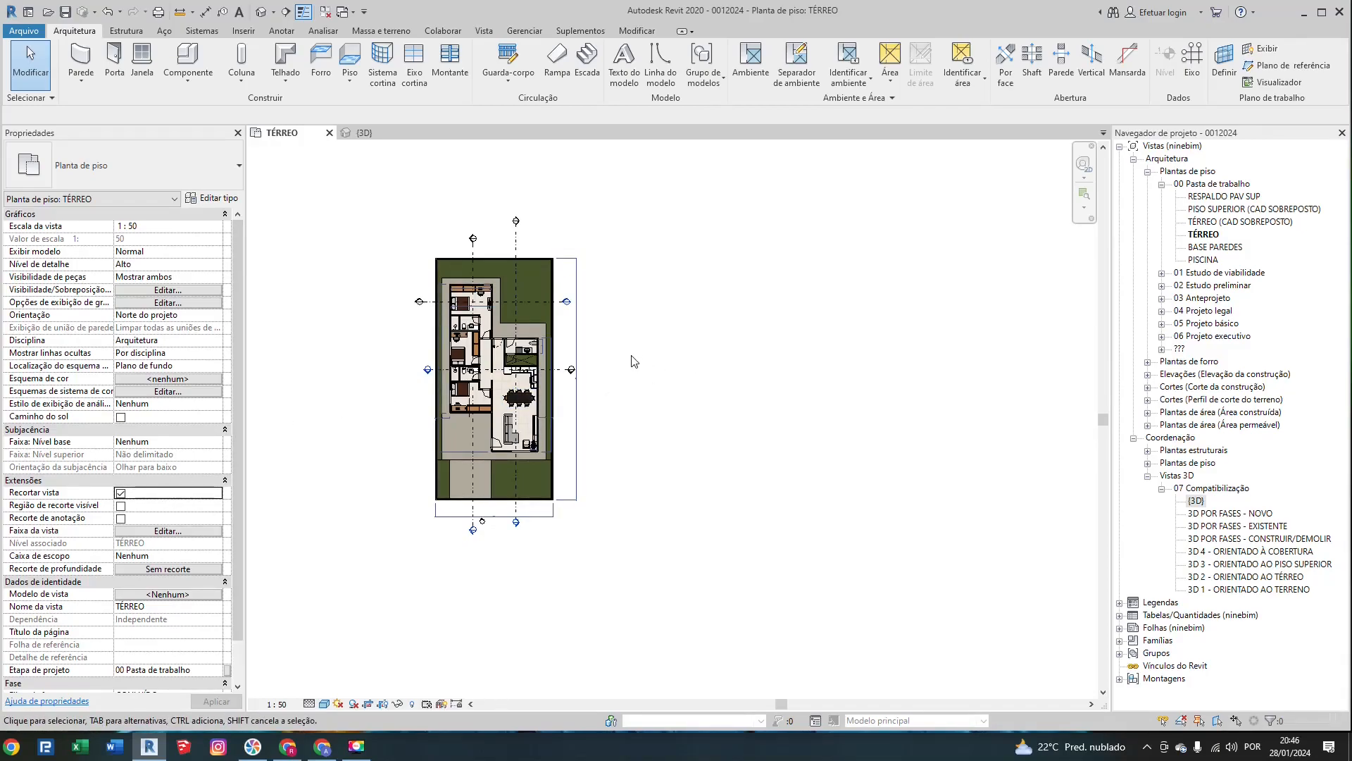
pyautogui.click(120, 506)
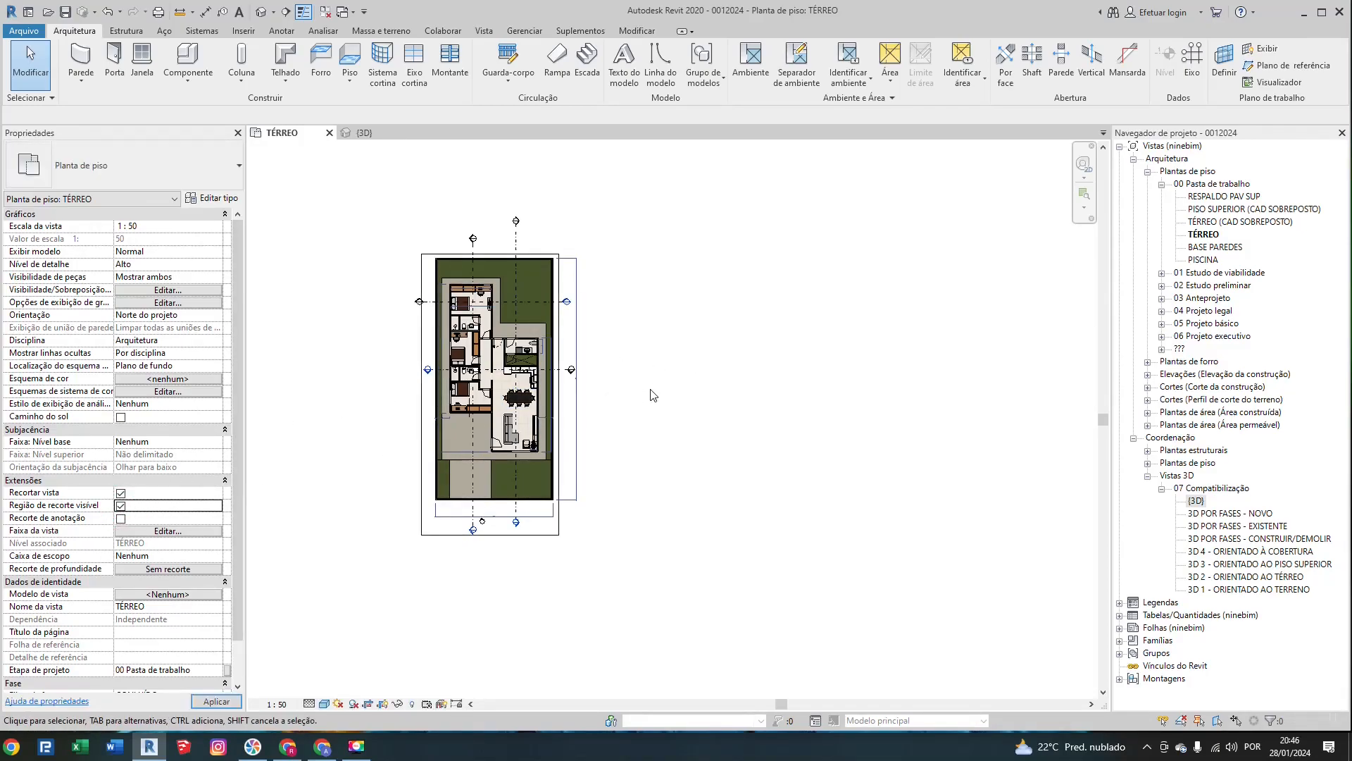
# Step: Shrink the crop region so it ends across the middle of the house, hide its boundary and inspect the cropped plan
pyautogui.click(560, 515)
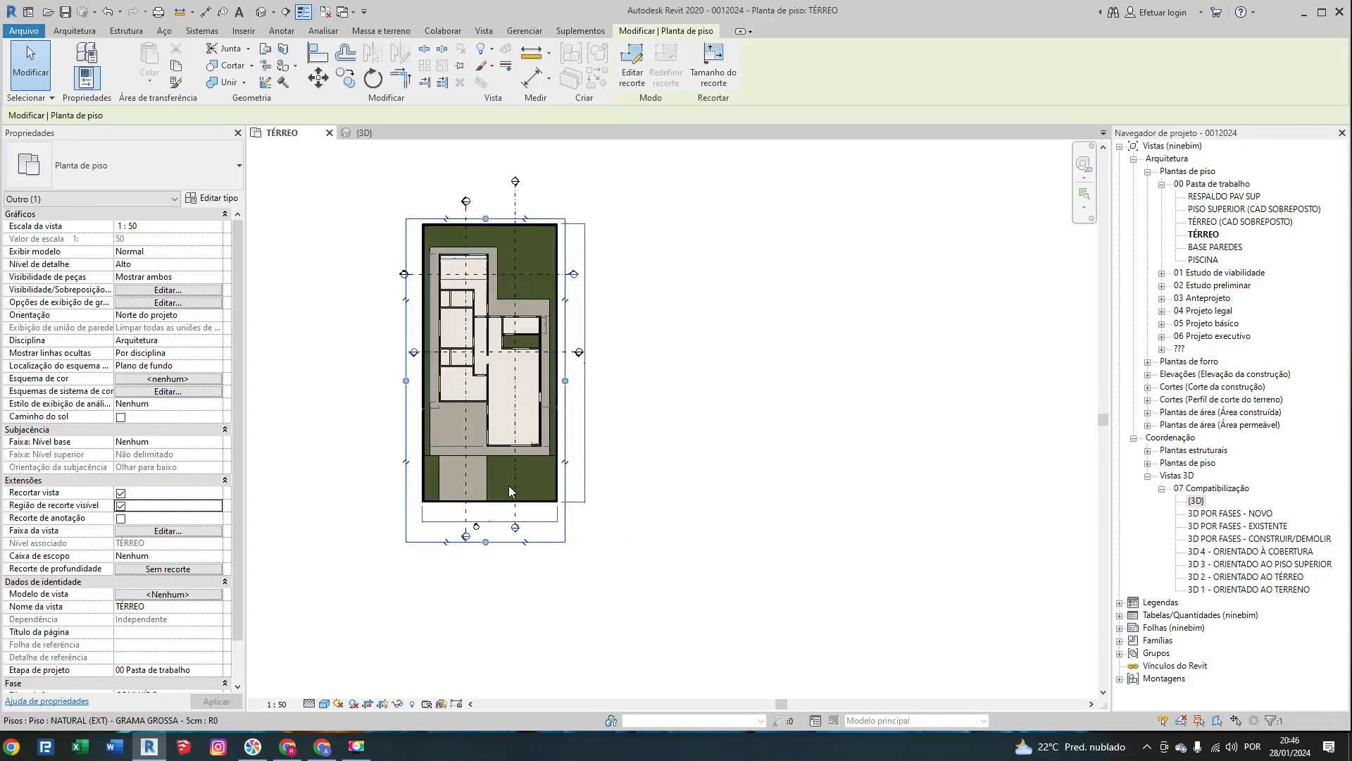
pyautogui.scroll(3, 508, 485)
pyautogui.moveTo(474, 561); pyautogui.dragTo(779, 350)
pyautogui.click(121, 505)
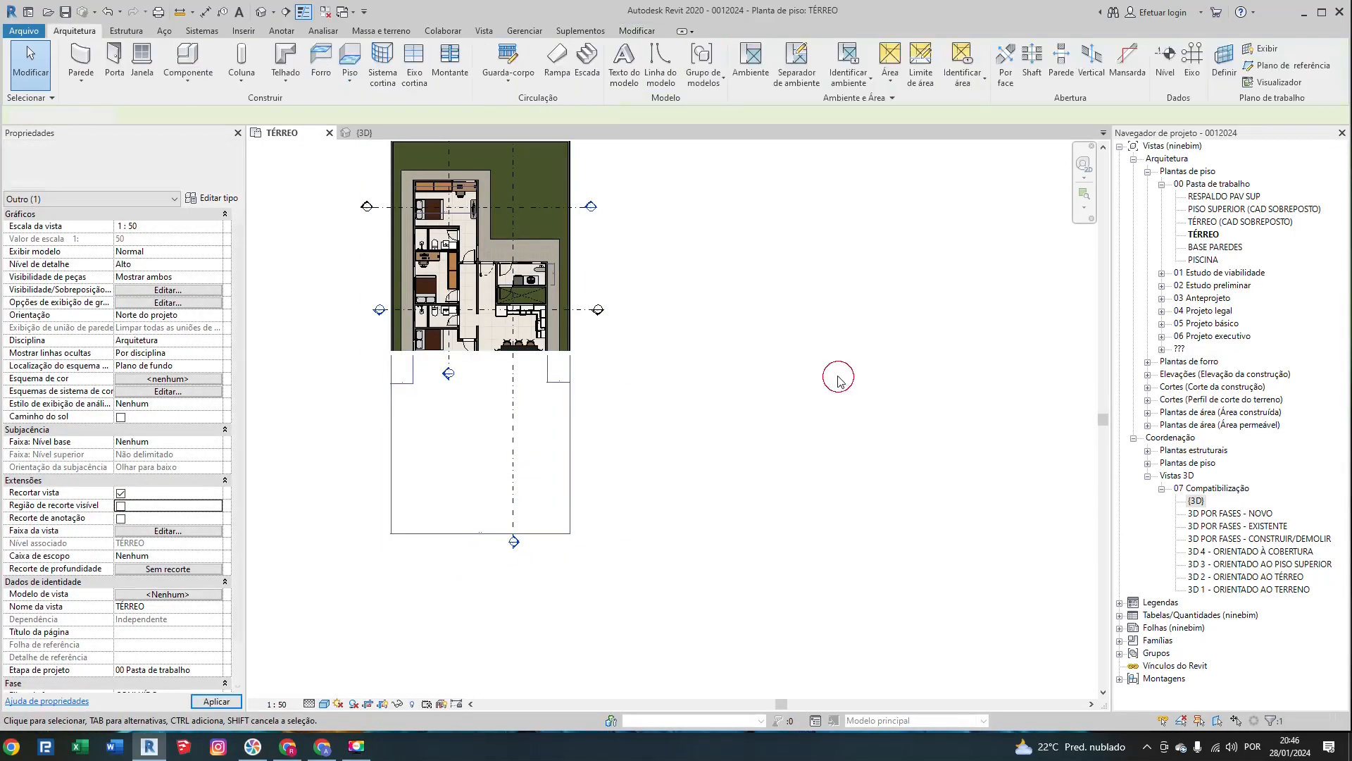
pyautogui.scroll(-2, 732, 425)
pyautogui.scroll(6, 532, 394)
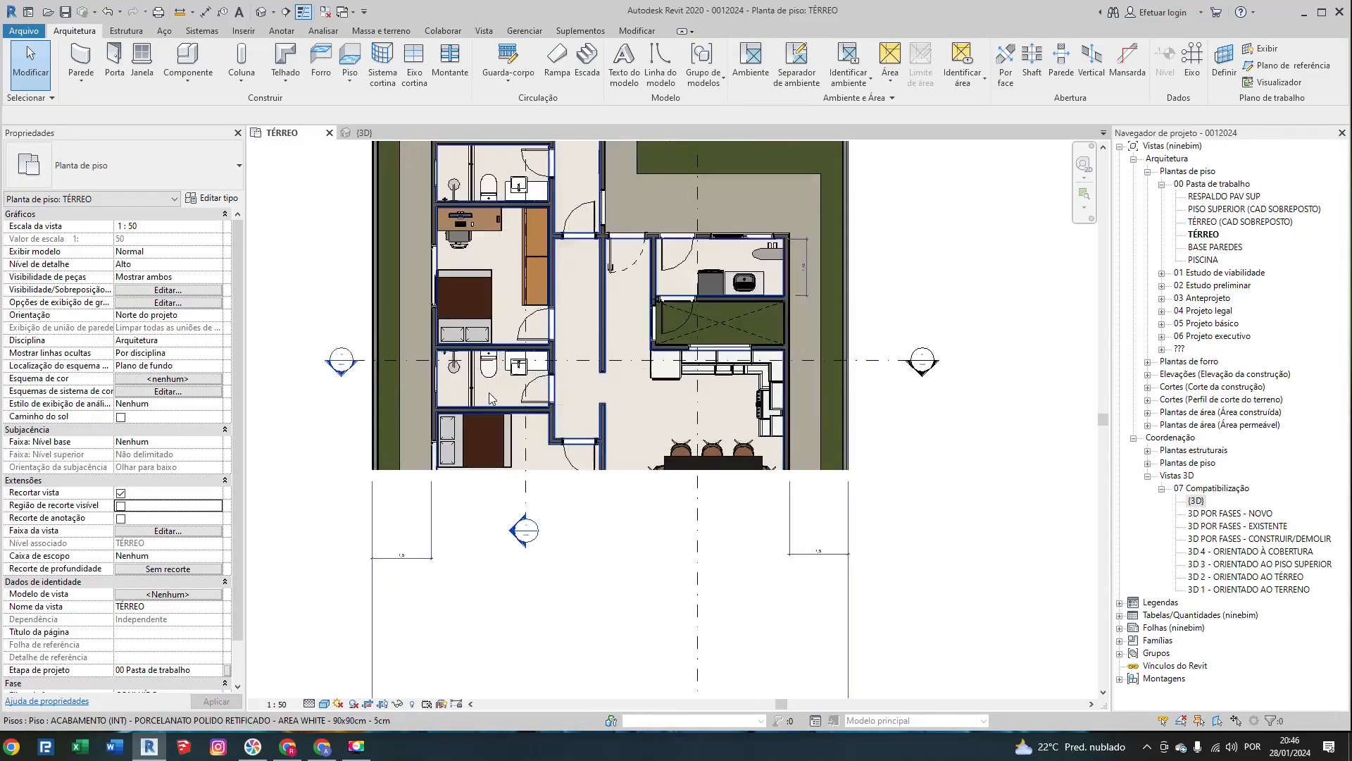
pyautogui.scroll(-3, 514, 380)
pyautogui.scroll(-2, 688, 486)
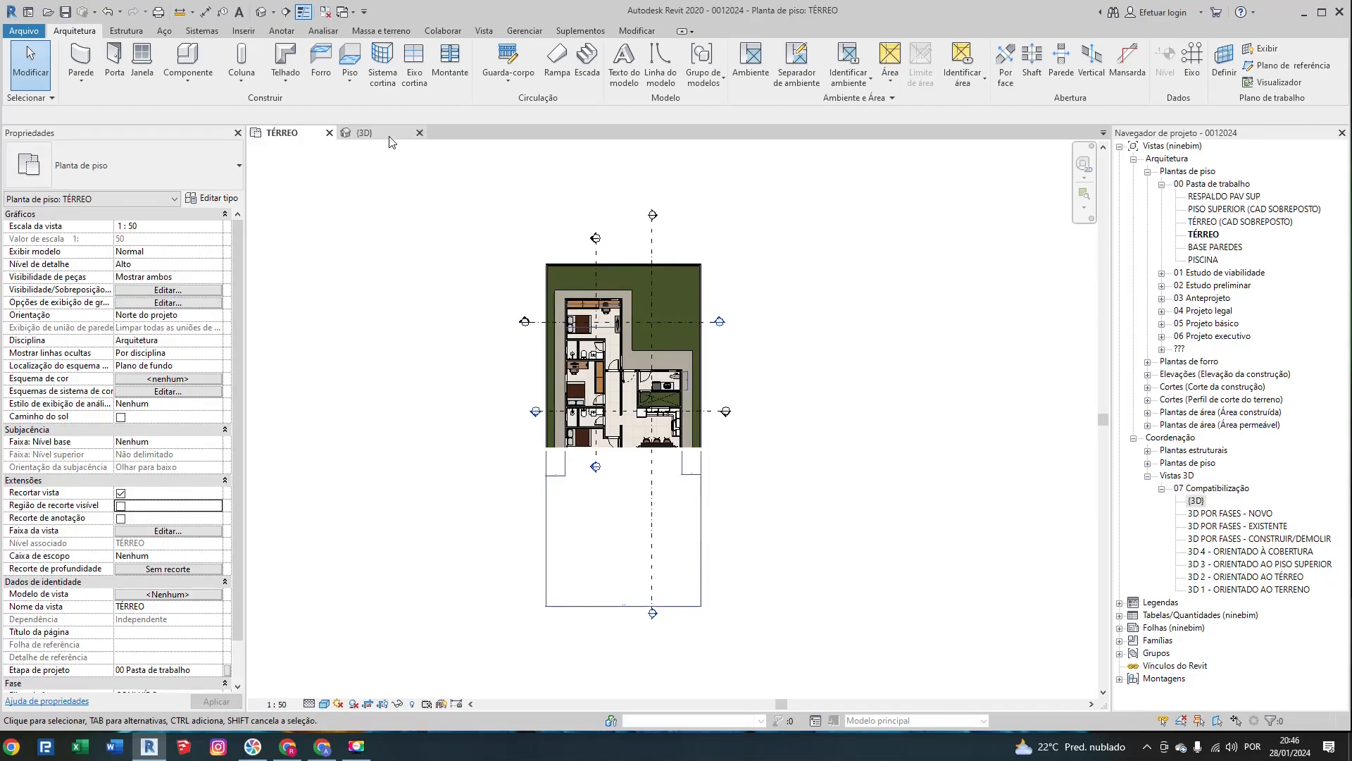
# Step: In the {3D} view, extend the section box outward on its cut side until it encloses the whole house
pyautogui.click(364, 133)
pyautogui.scroll(-2, 648, 486)
pyautogui.click(641, 474)
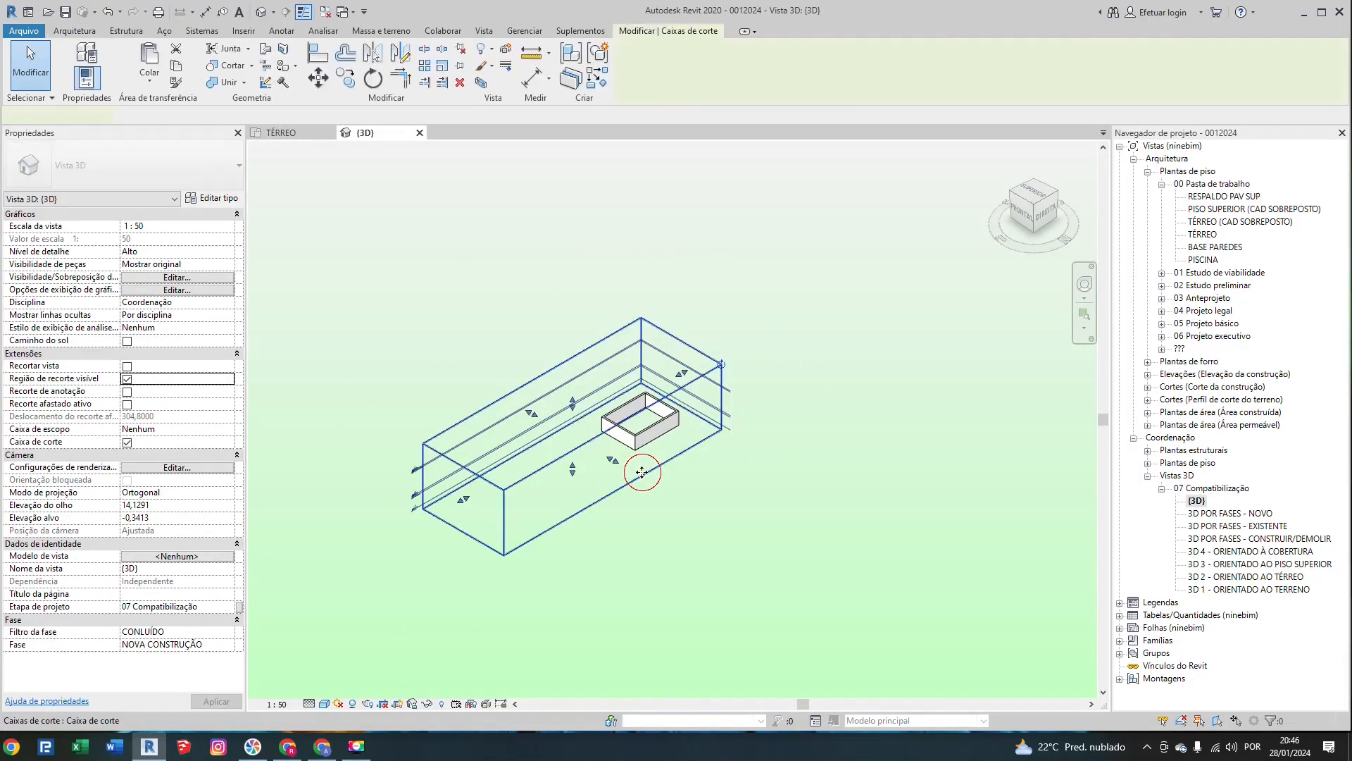
pyautogui.moveTo(613, 461); pyautogui.dragTo(808, 547)
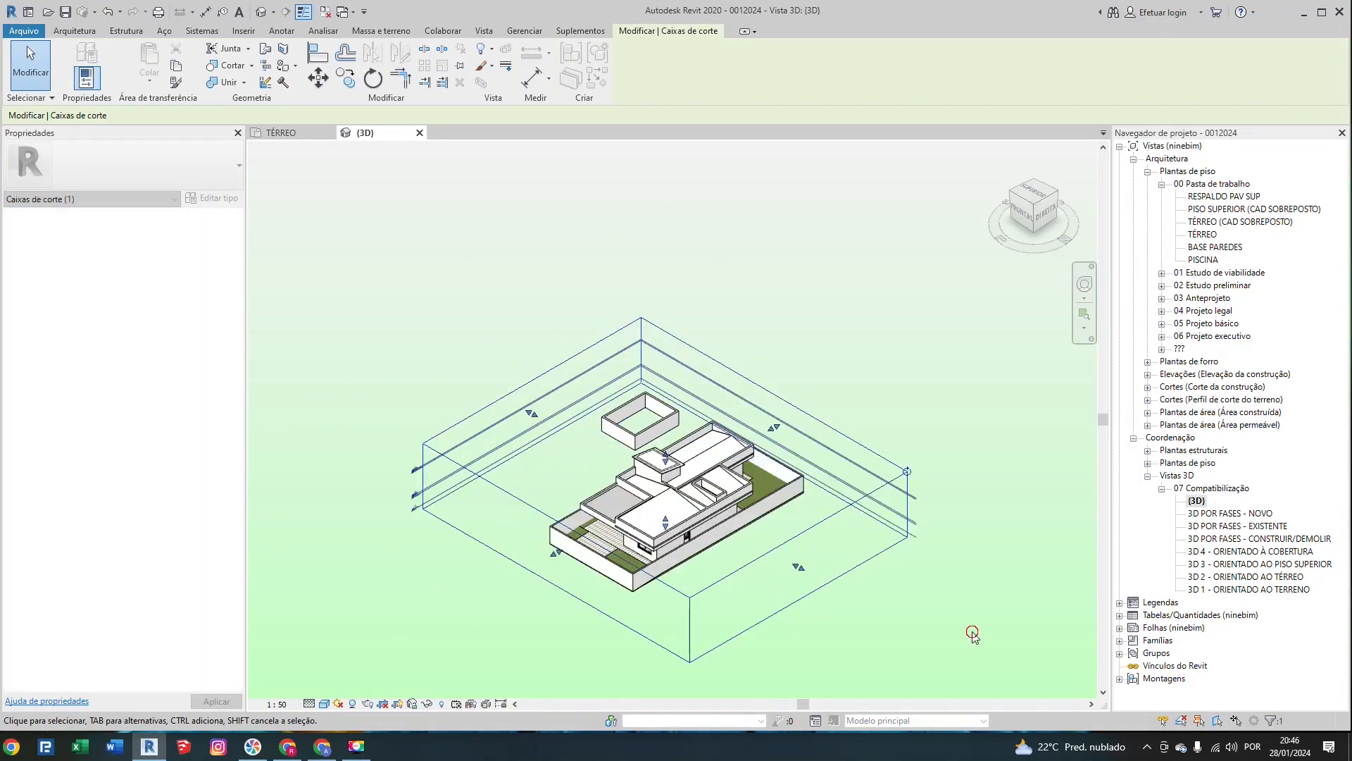
pyautogui.click(972, 632)
pyautogui.scroll(4, 936, 294)
# Step: Lower the top of the section box to cut through the ground-floor walls and expose the furnished rooms
pyautogui.click(937, 293)
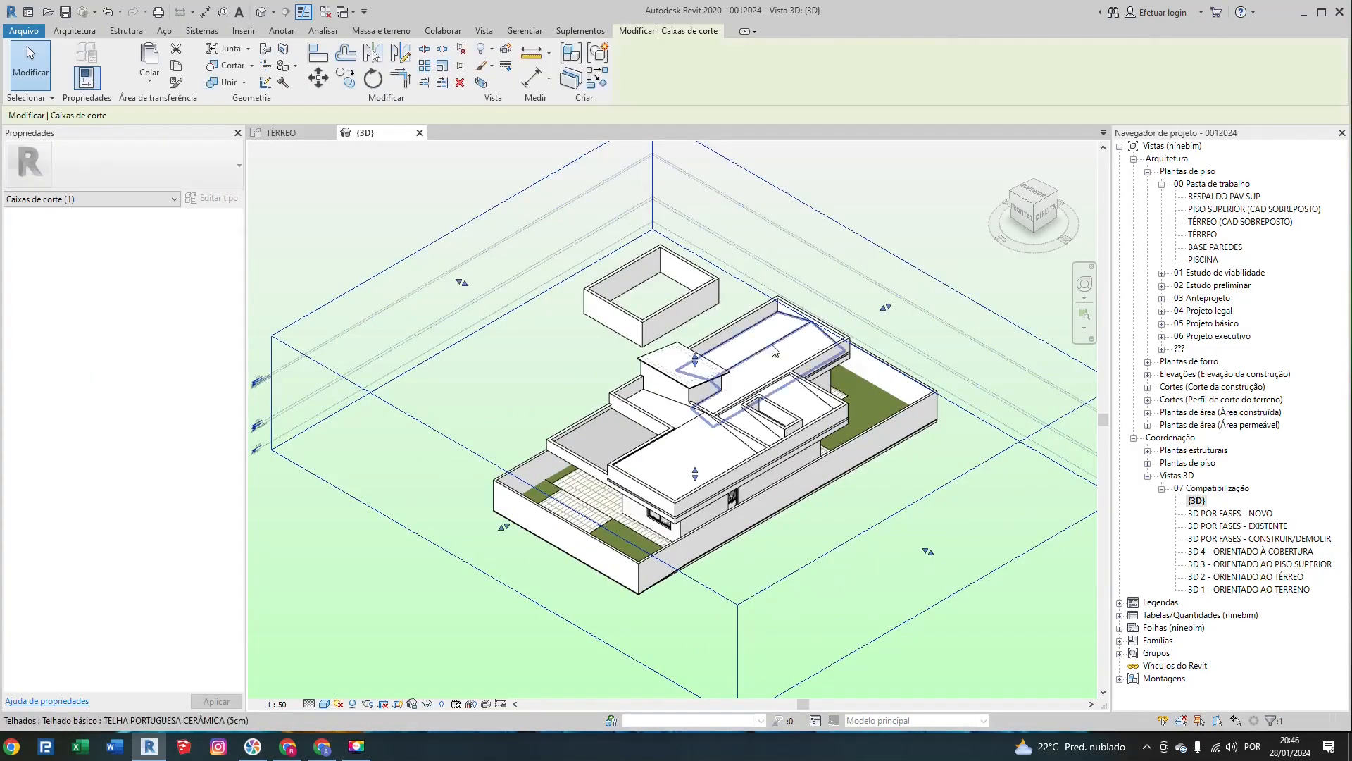
pyautogui.moveTo(695, 356); pyautogui.dragTo(695, 414)
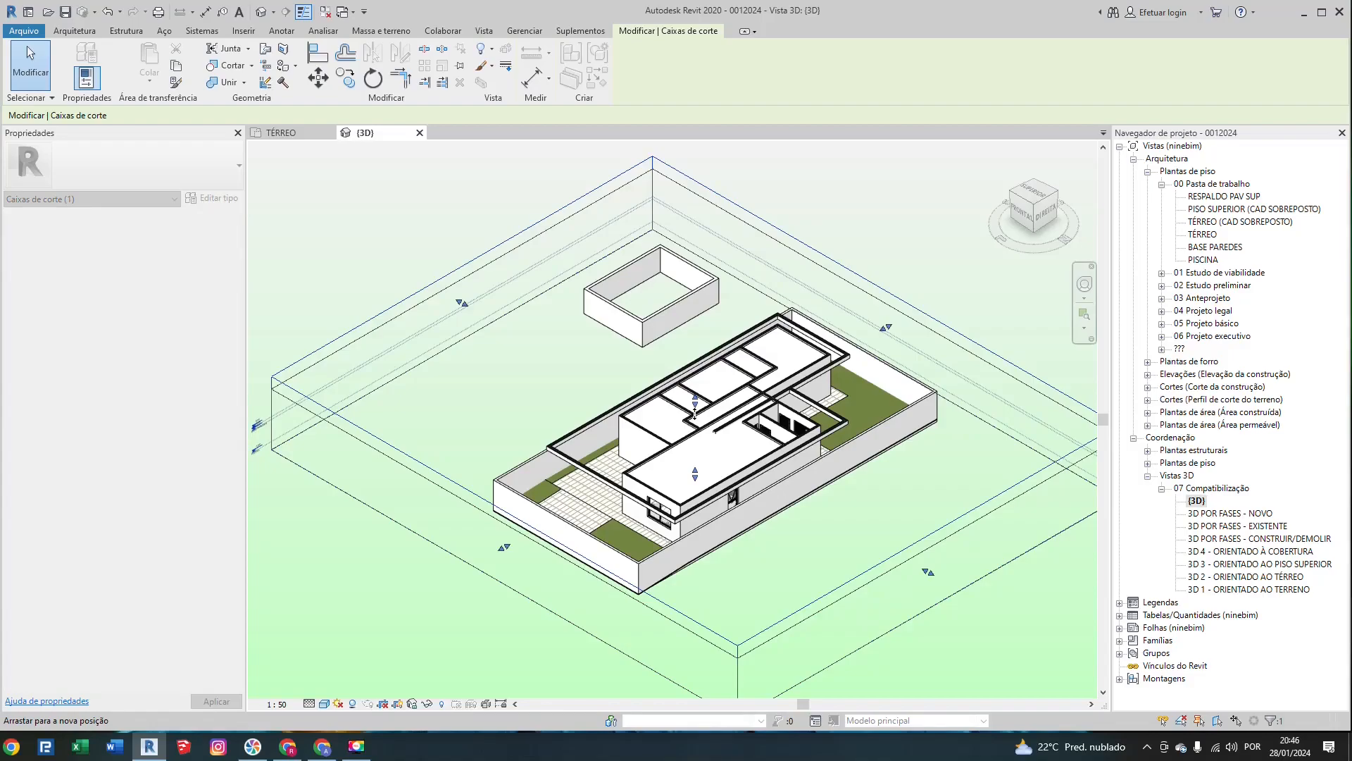
pyautogui.click(910, 256)
pyautogui.moveTo(721, 518); pyautogui.dragTo(661, 471, button='middle')
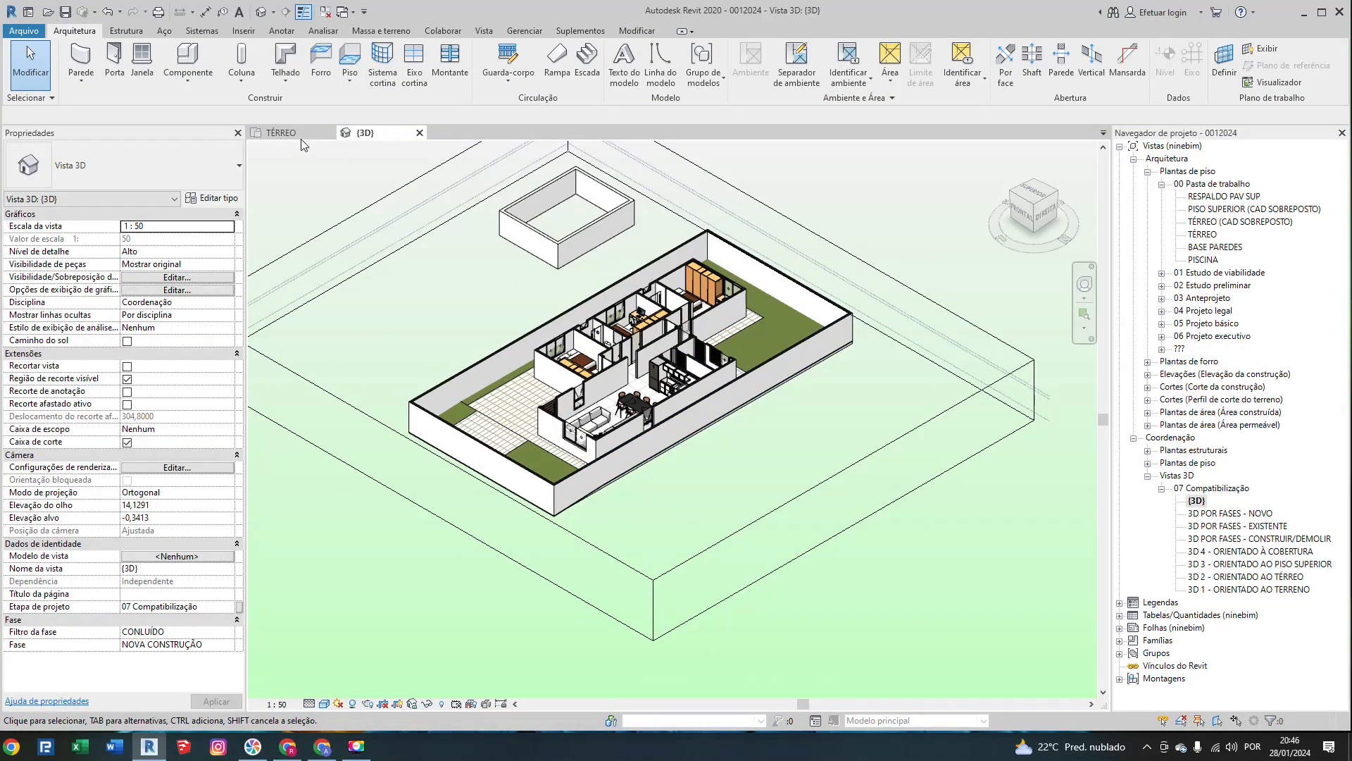
# Step: Return to the TÉRREO plan, examine the cropped area and turn off Recortar vista
pyautogui.hotkey('ctrl', 'Tab')
pyautogui.scroll(3, 650, 455)
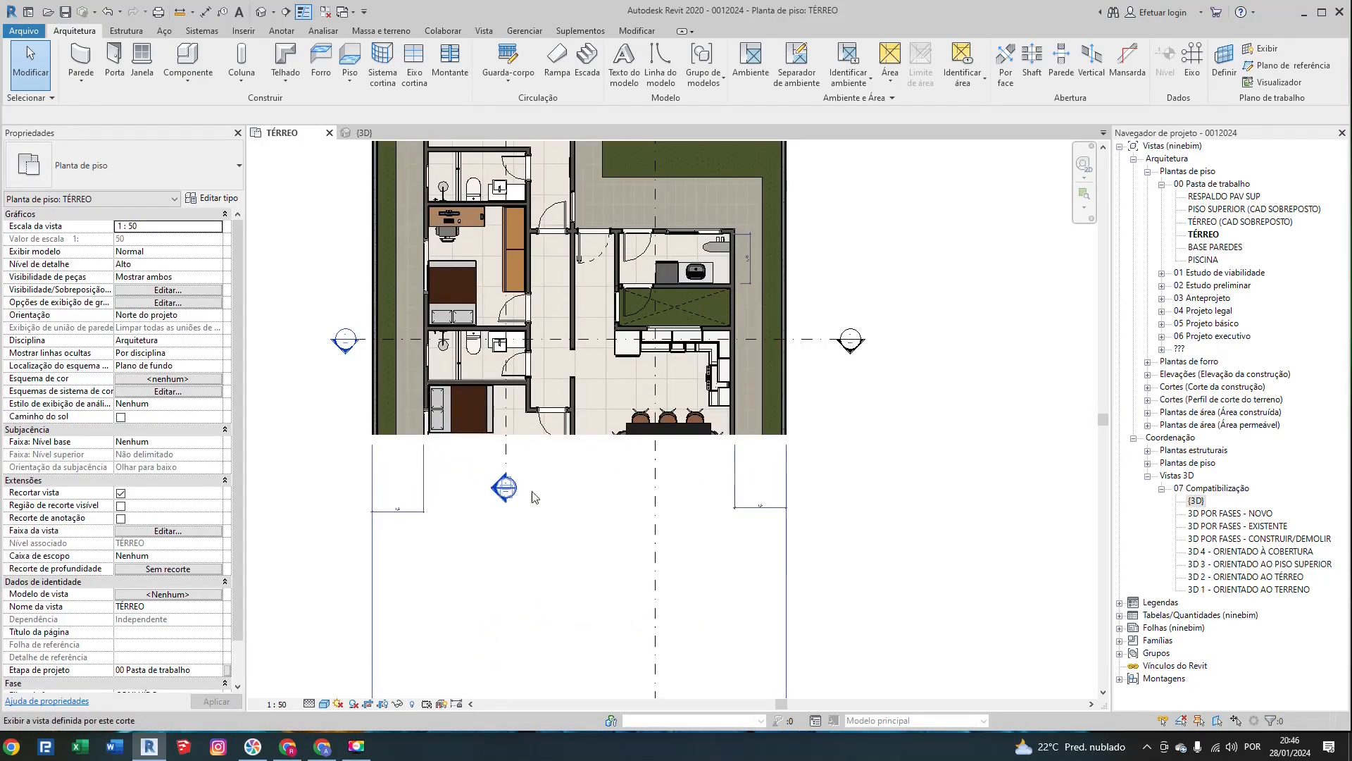
pyautogui.scroll(-2, 621, 444)
pyautogui.moveTo(614, 572); pyautogui.dragTo(598, 352, button='middle')
pyautogui.scroll(-1, 598, 352)
pyautogui.scroll(2, 615, 483)
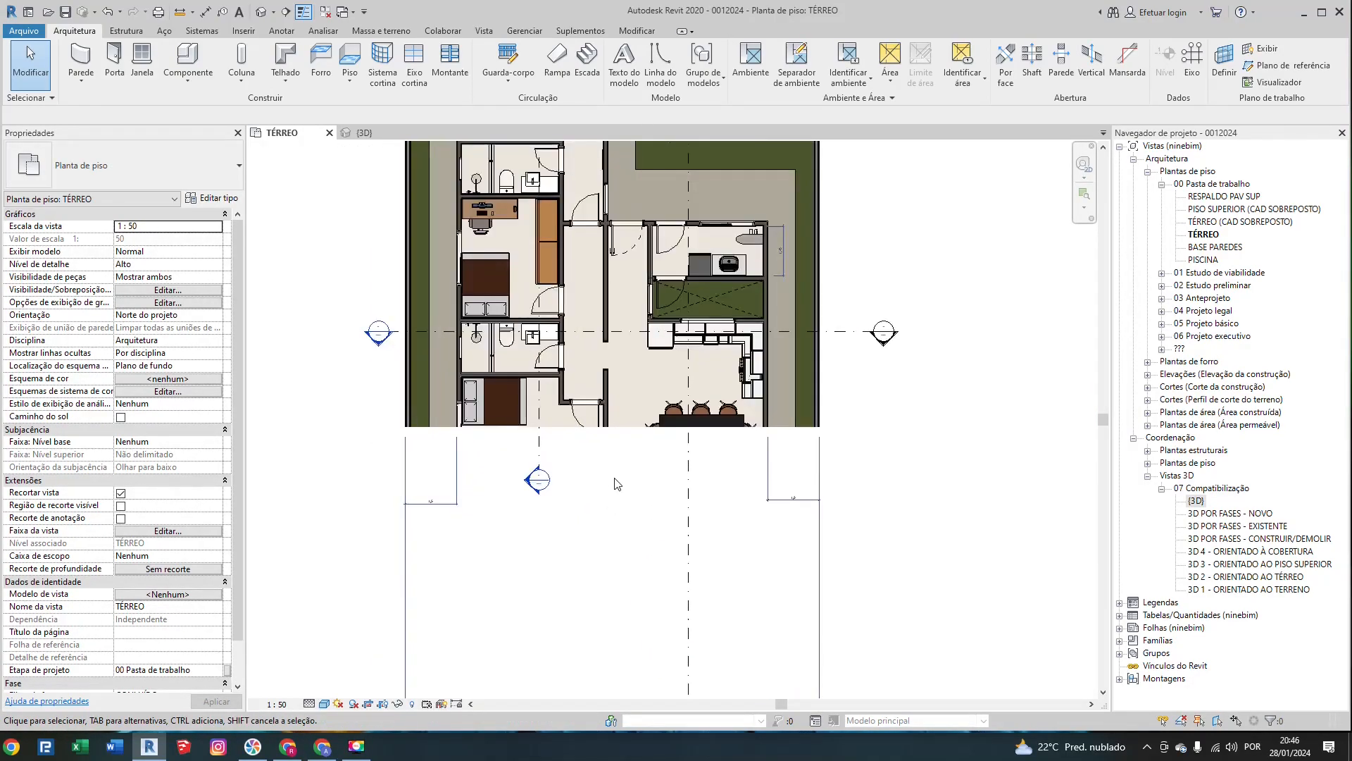
pyautogui.click(121, 493)
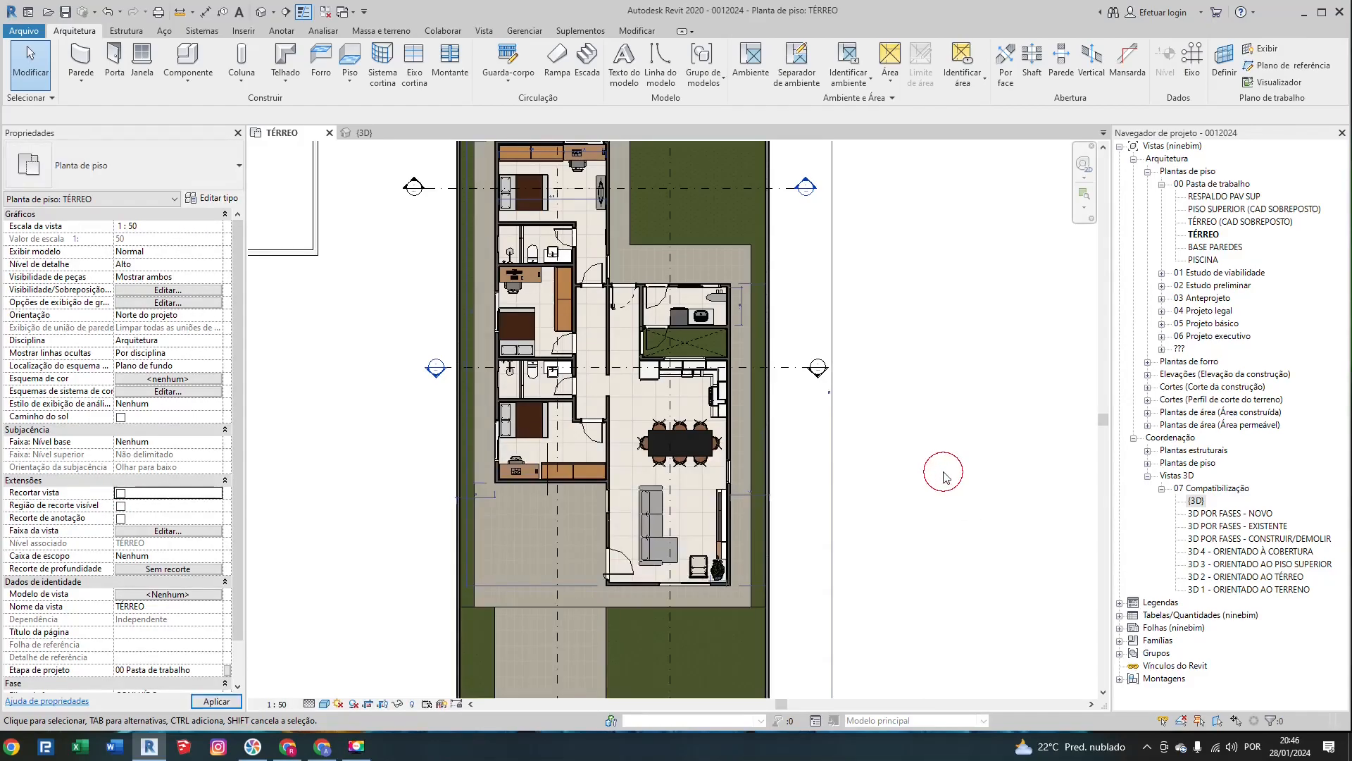
pyautogui.scroll(-2, 946, 493)
pyautogui.moveTo(948, 536); pyautogui.dragTo(901, 453, button='middle')
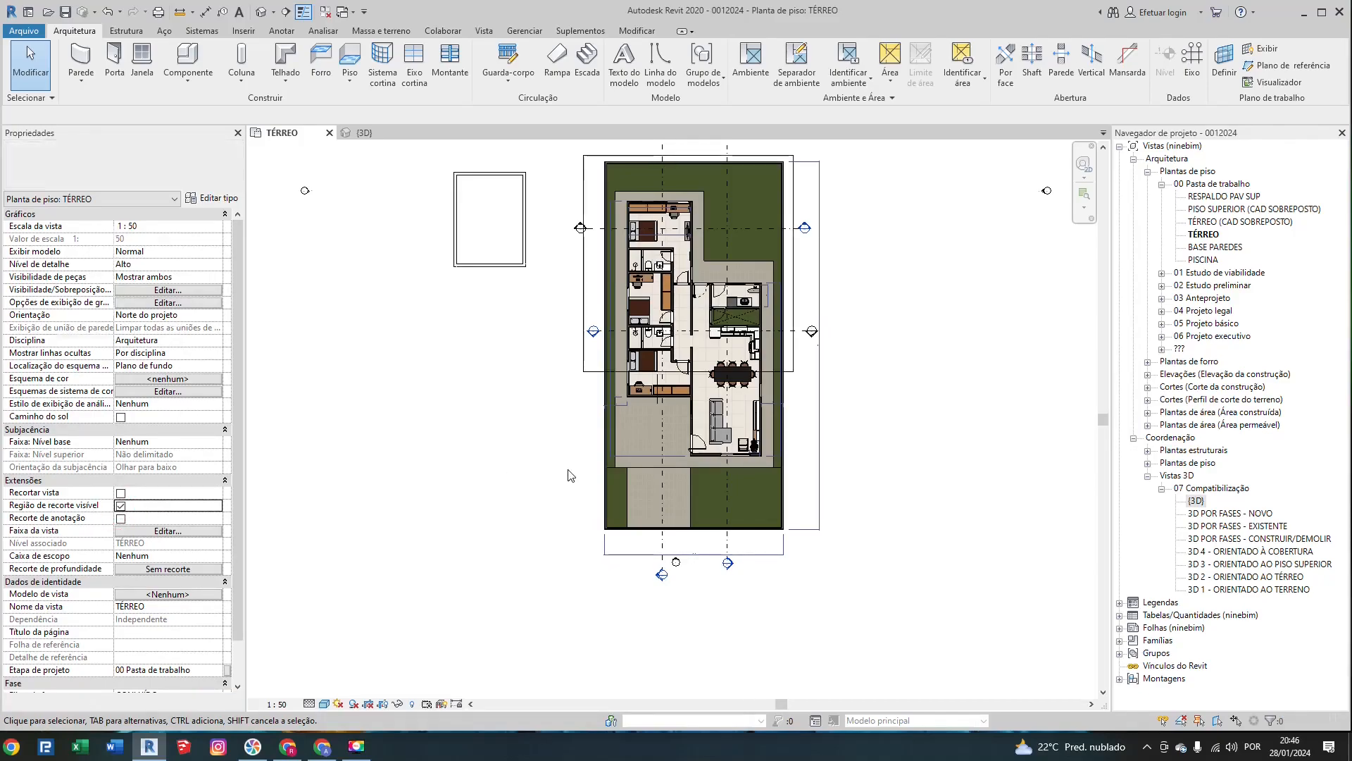
# Step: With the crop region displayed, resize it to surround the entire lot, then hide its boundary
pyautogui.click(585, 371)
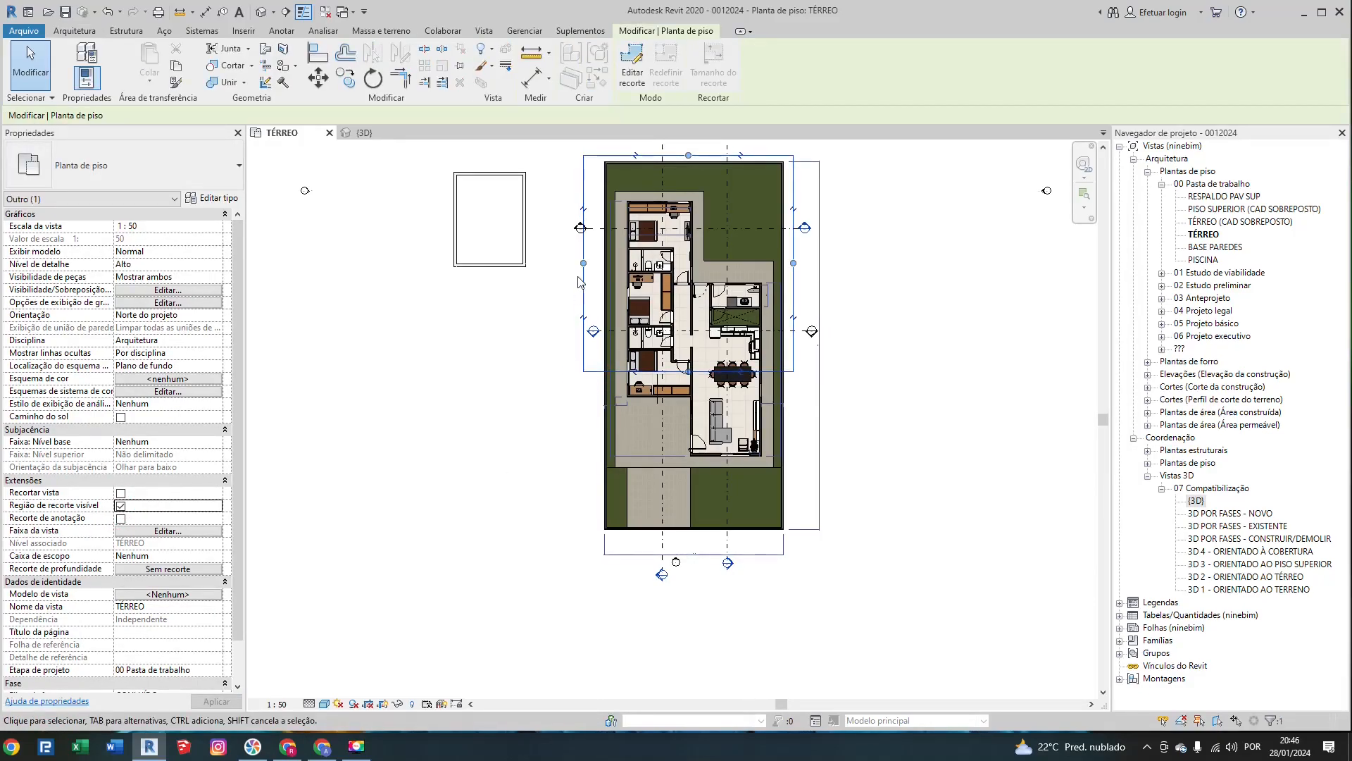
pyautogui.moveTo(690, 372); pyautogui.dragTo(707, 579)
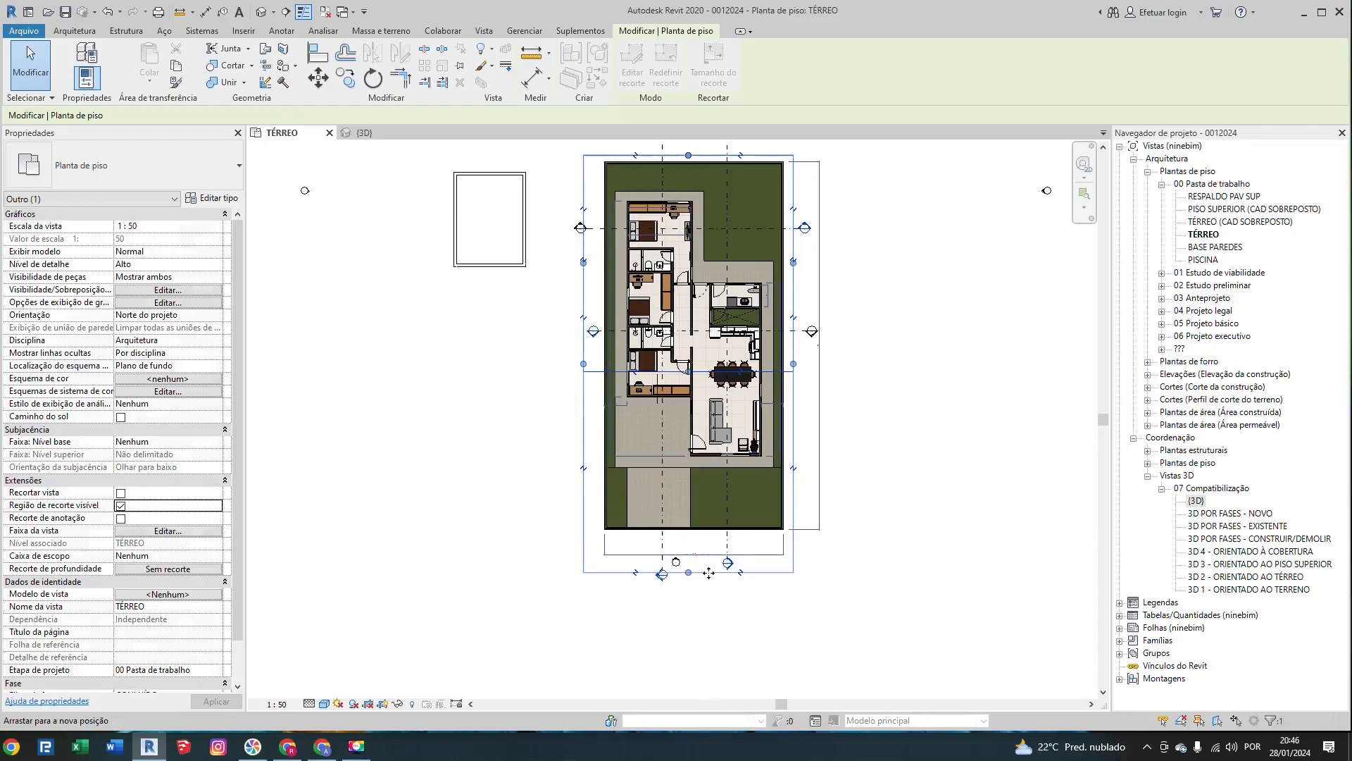
pyautogui.moveTo(798, 367); pyautogui.dragTo(802, 367)
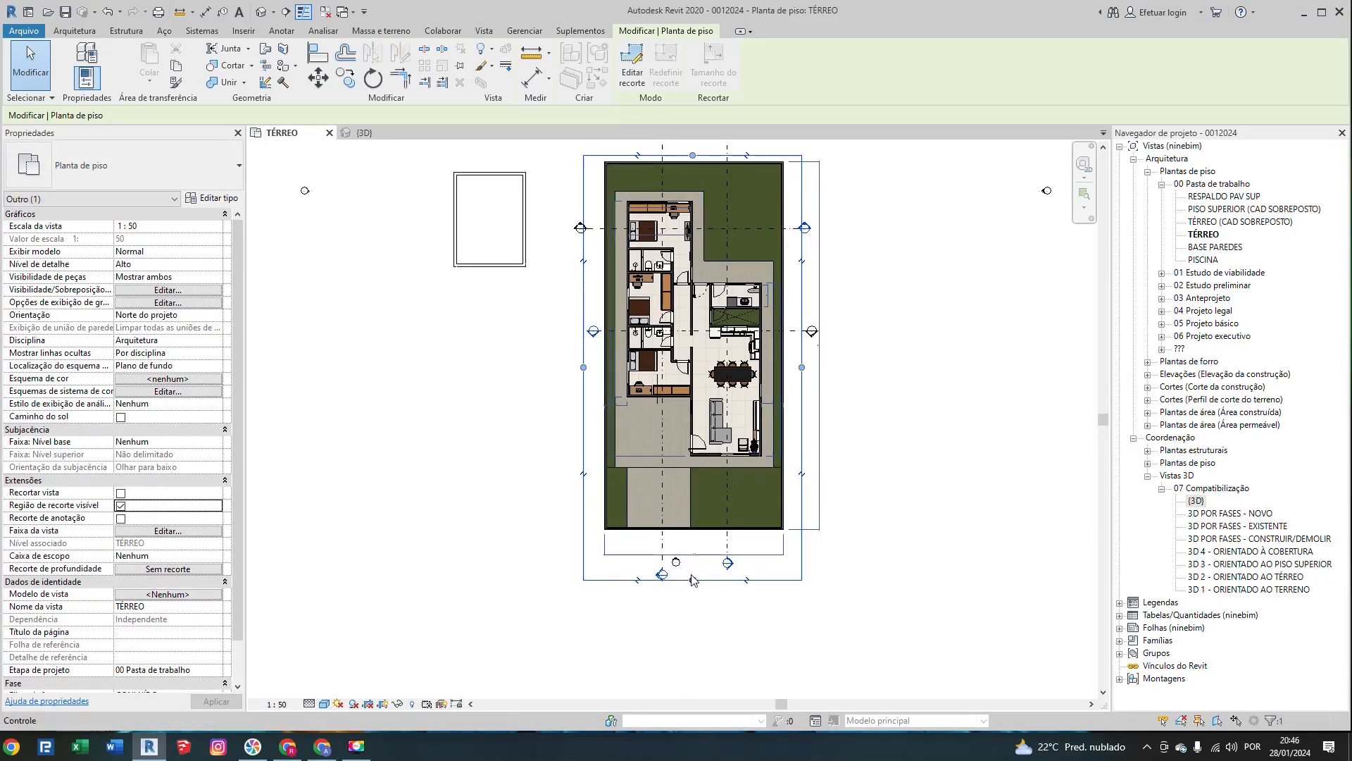
pyautogui.moveTo(692, 580); pyautogui.dragTo(691, 545)
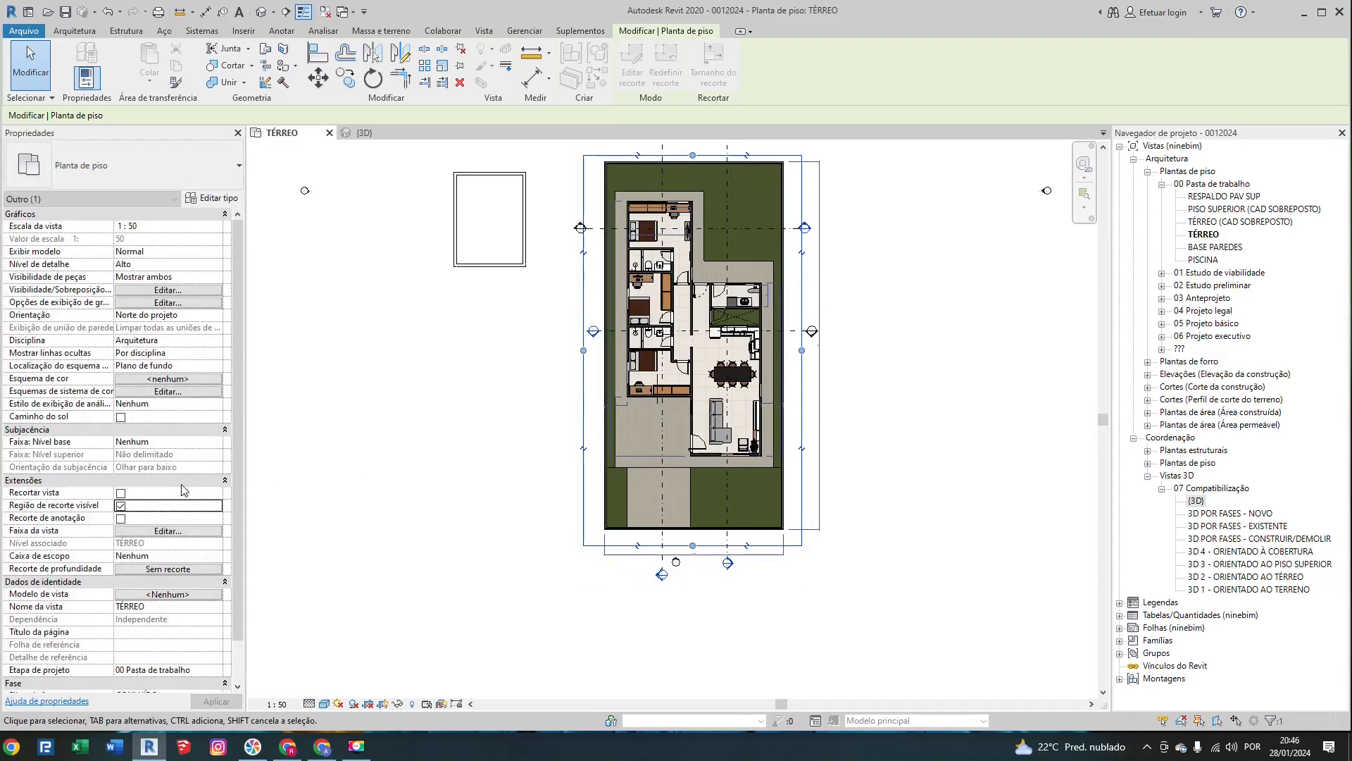
pyautogui.click(121, 507)
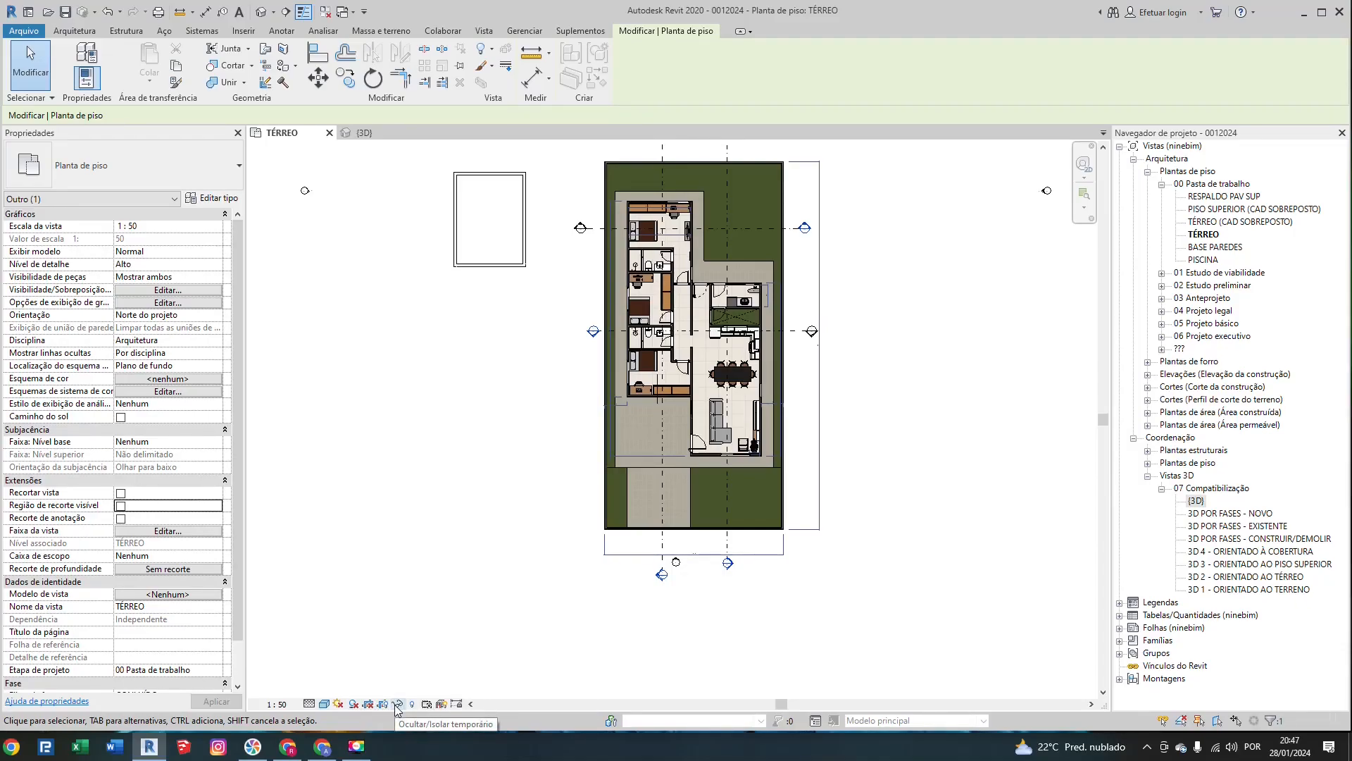
# Step: Temporarily hide the whole door category by way of the lower bedroom's door, and inspect the plan without doors
pyautogui.scroll(3, 855, 352)
pyautogui.scroll(5, 591, 332)
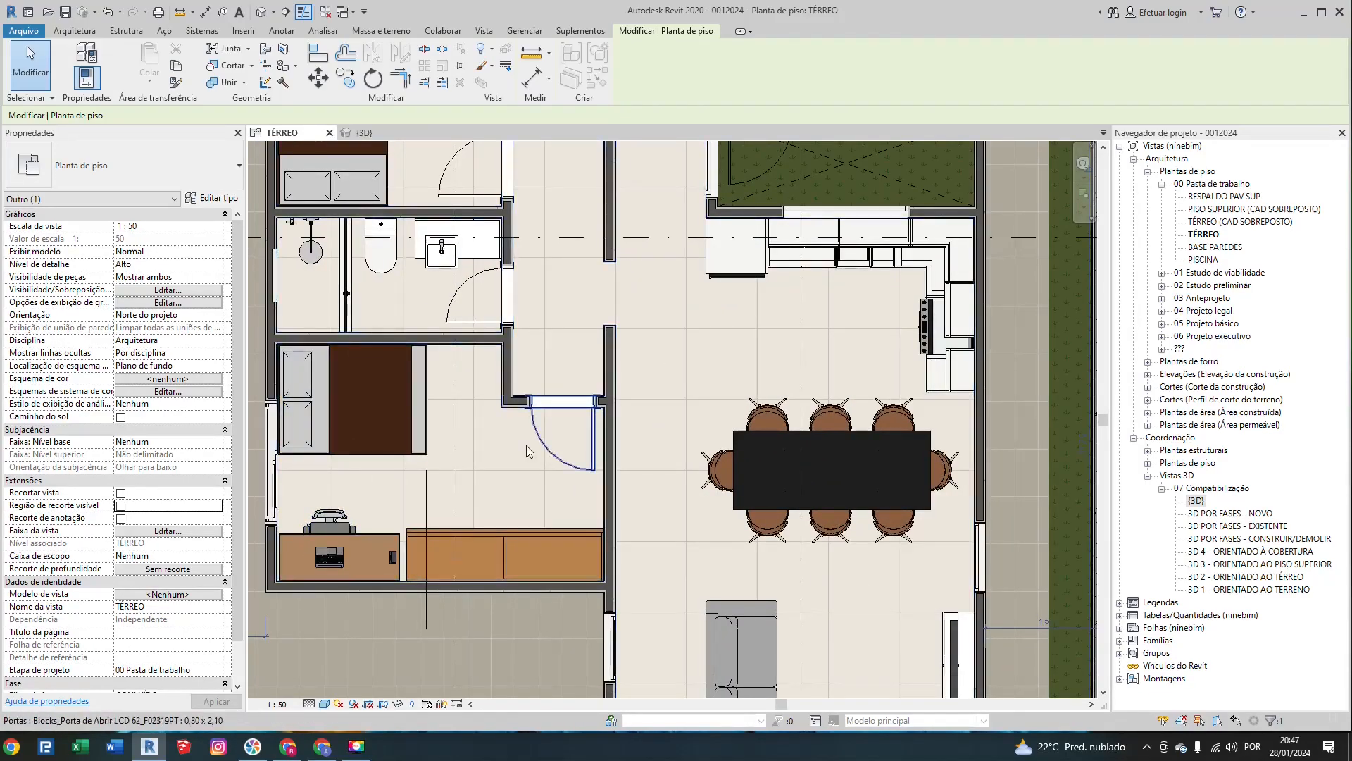
pyautogui.click(539, 438)
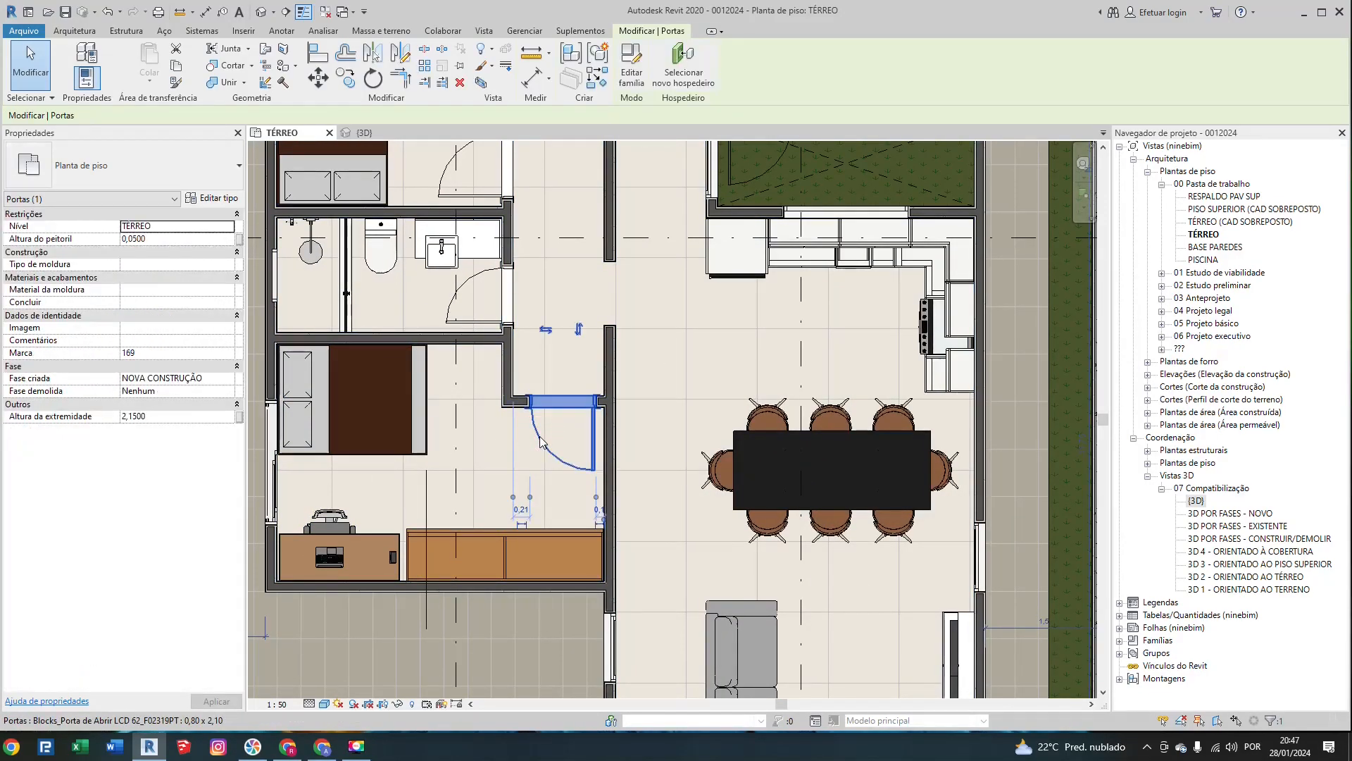
pyautogui.click(398, 704)
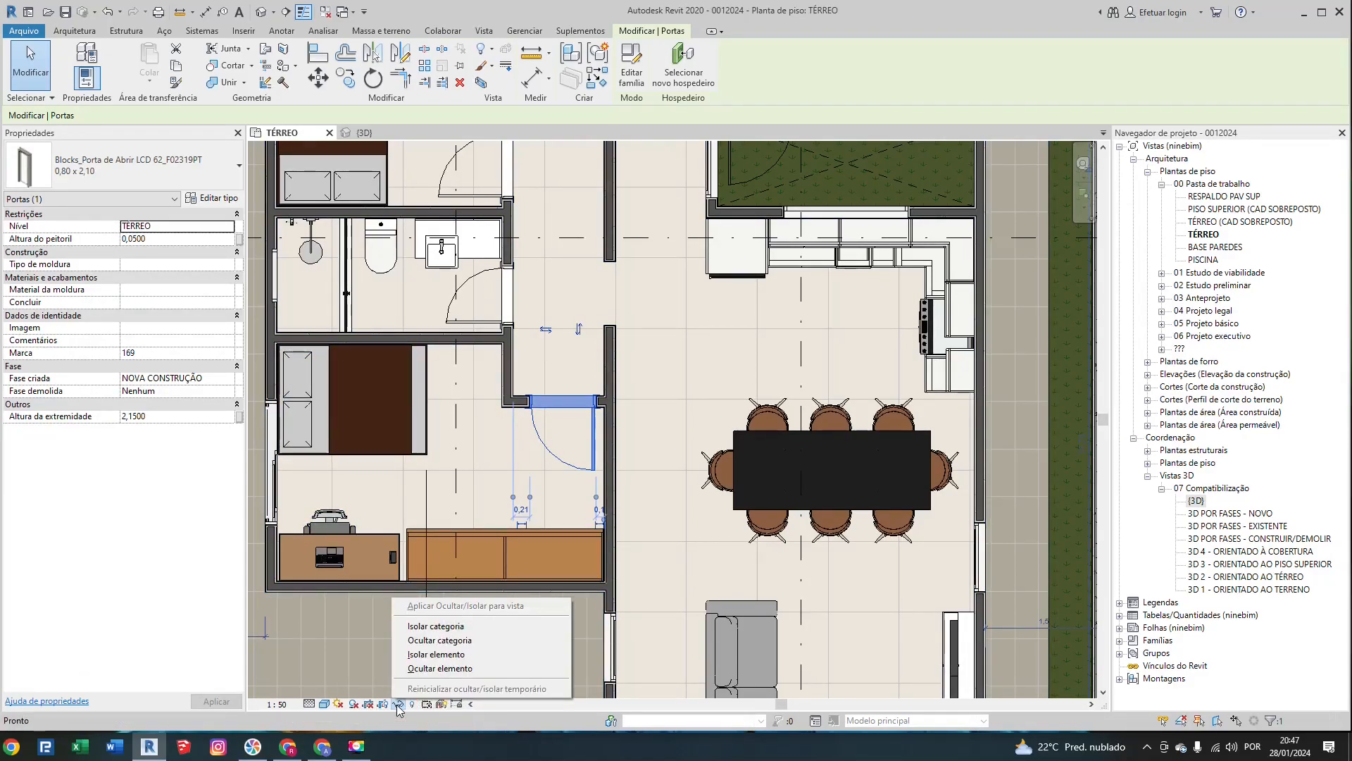
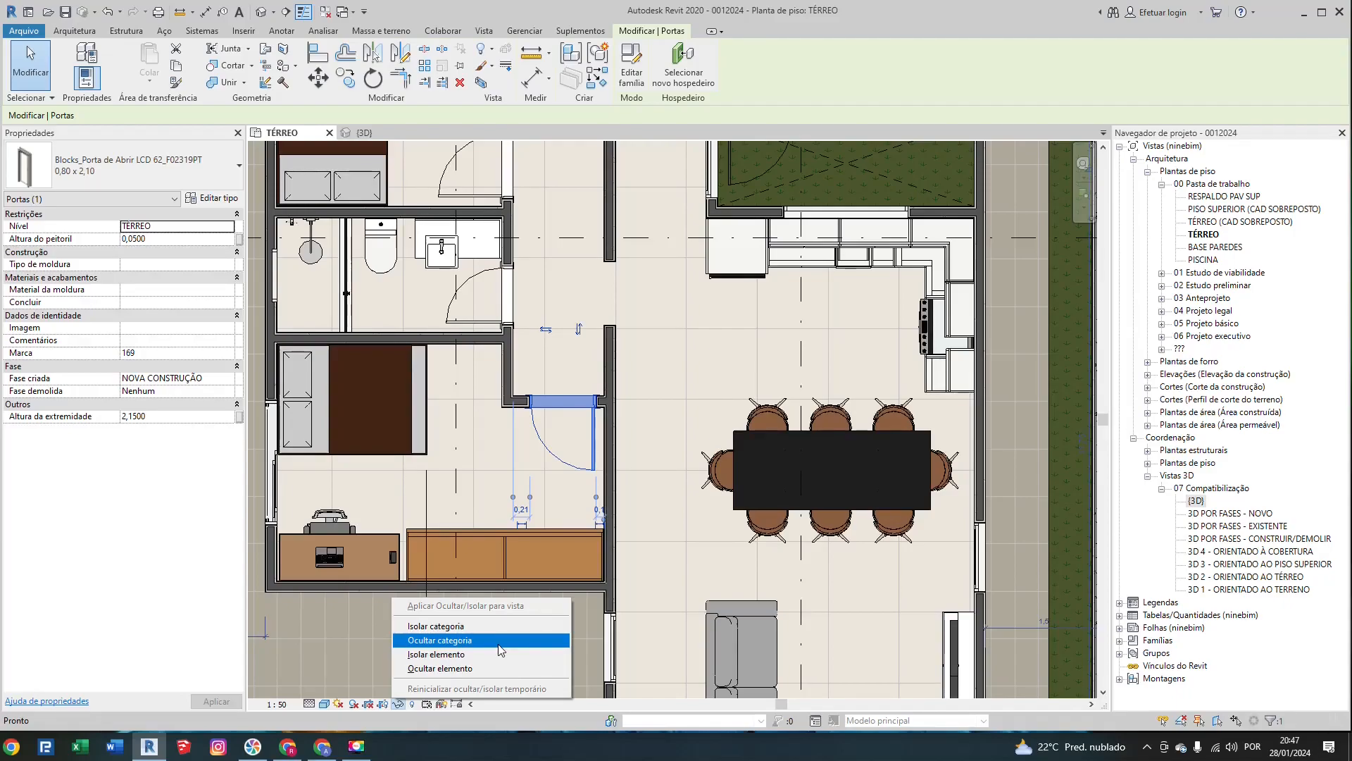
pyautogui.click(500, 643)
pyautogui.scroll(-2, 796, 454)
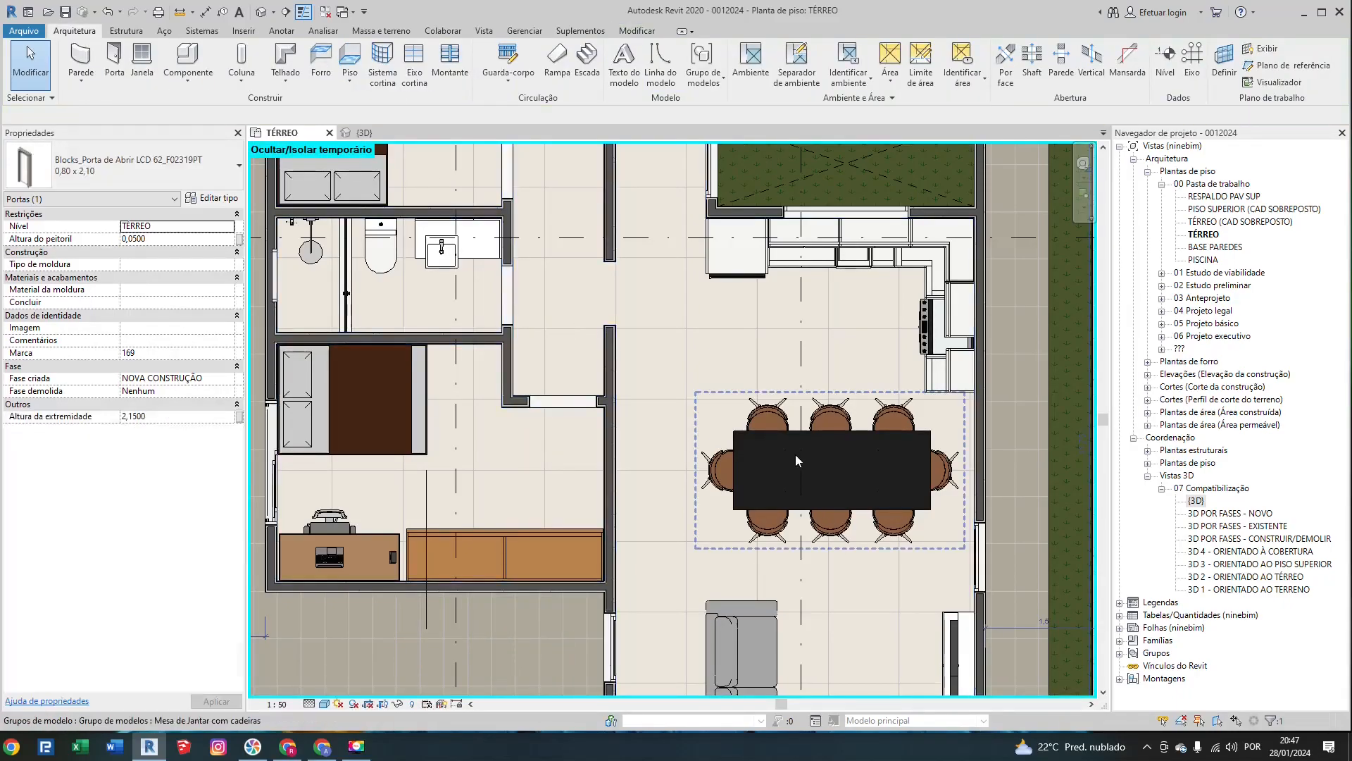
pyautogui.scroll(-2, 807, 433)
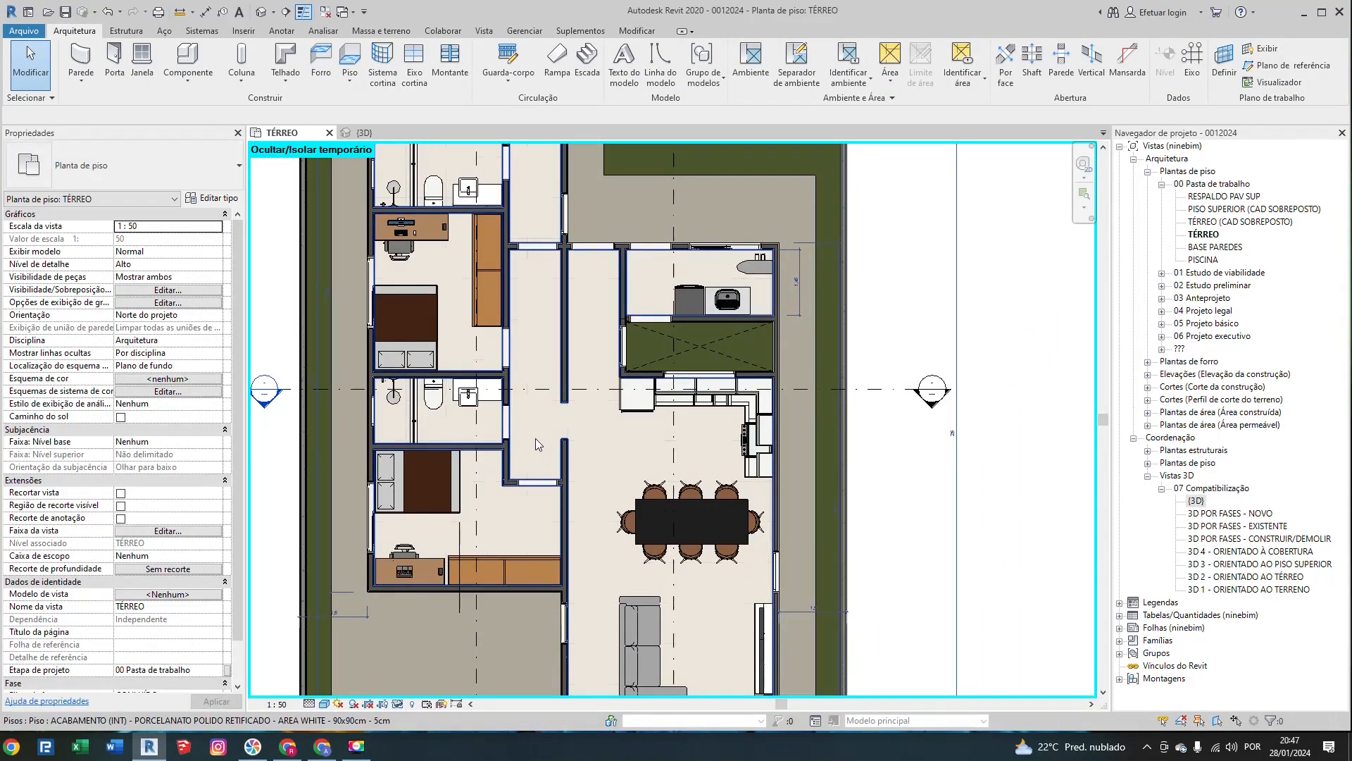
pyautogui.scroll(3, 535, 438)
pyautogui.moveTo(491, 285); pyautogui.dragTo(458, 465, button='middle')
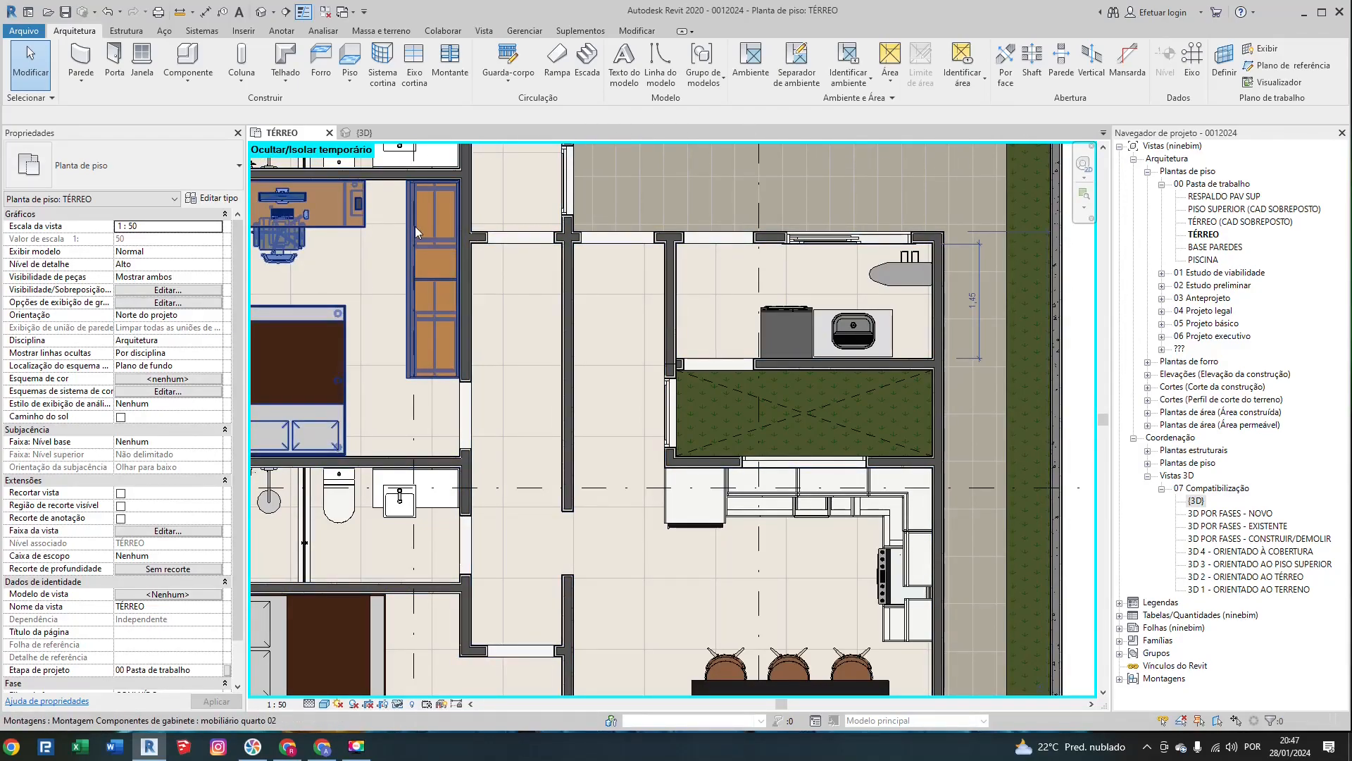
pyautogui.scroll(-1, 449, 244)
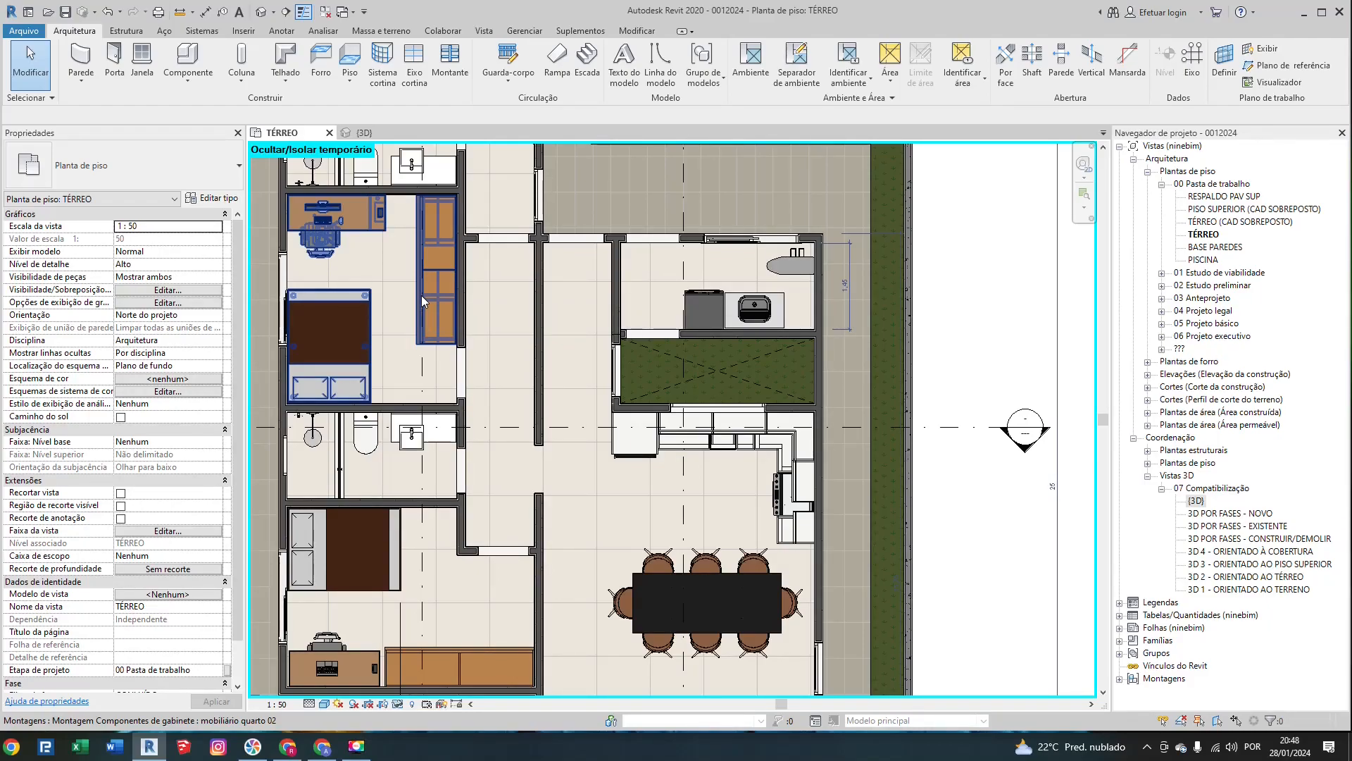
pyautogui.scroll(-2, 423, 302)
pyautogui.scroll(-2, 666, 472)
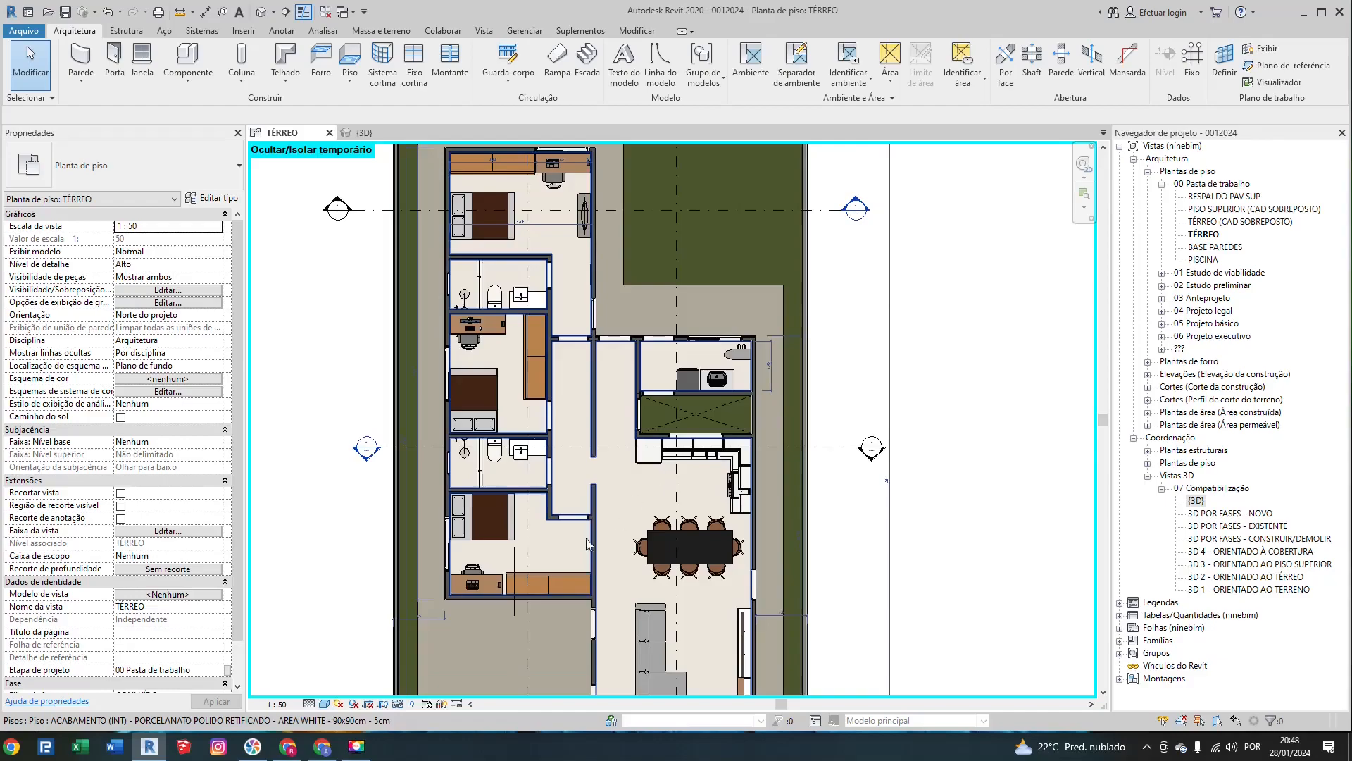
# Step: Reset the temporary hide/isolate in the TÉRREO plan to restore the doors, and look over the upper bedroom
pyautogui.click(373, 705)
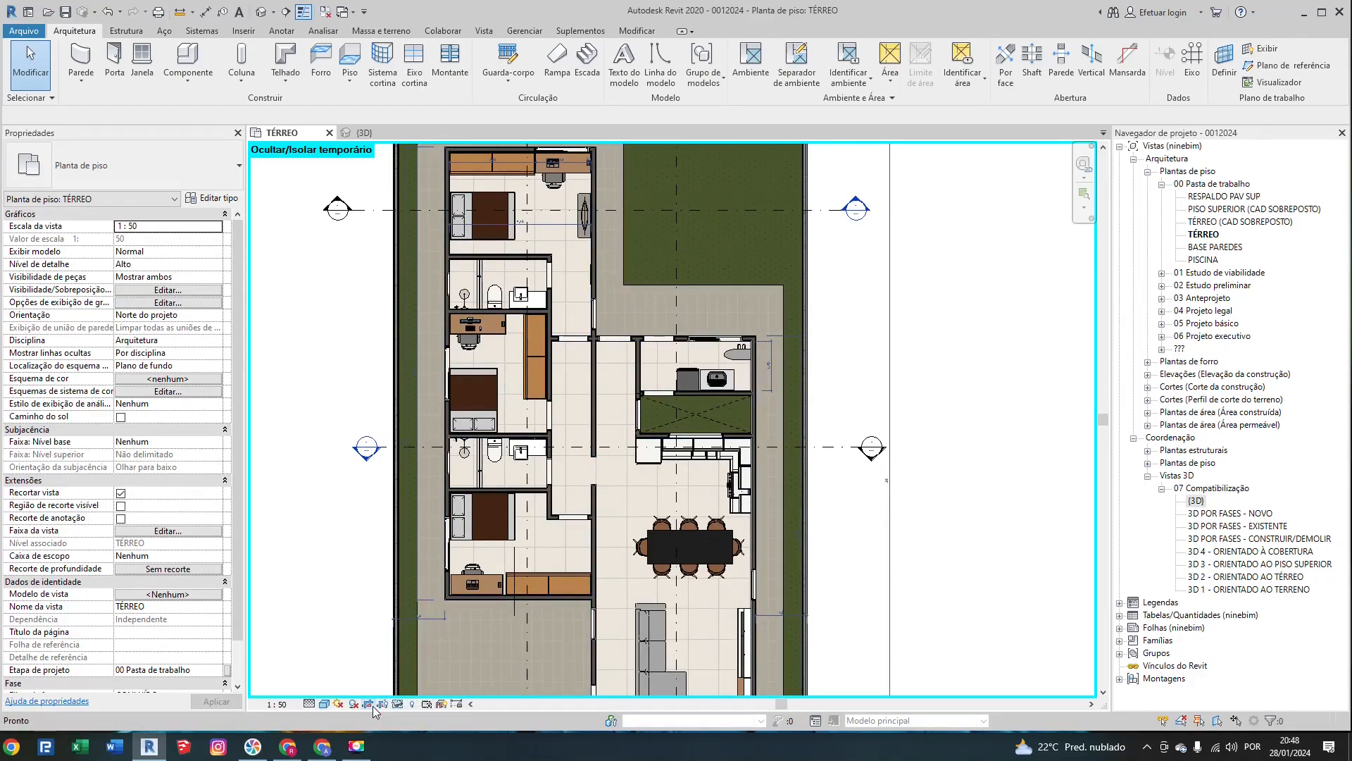
pyautogui.hotkey('ctrl', 'z')
pyautogui.scroll(-1, 614, 533)
pyautogui.moveTo(613, 576); pyautogui.dragTo(527, 466, button='middle')
pyautogui.click(397, 704)
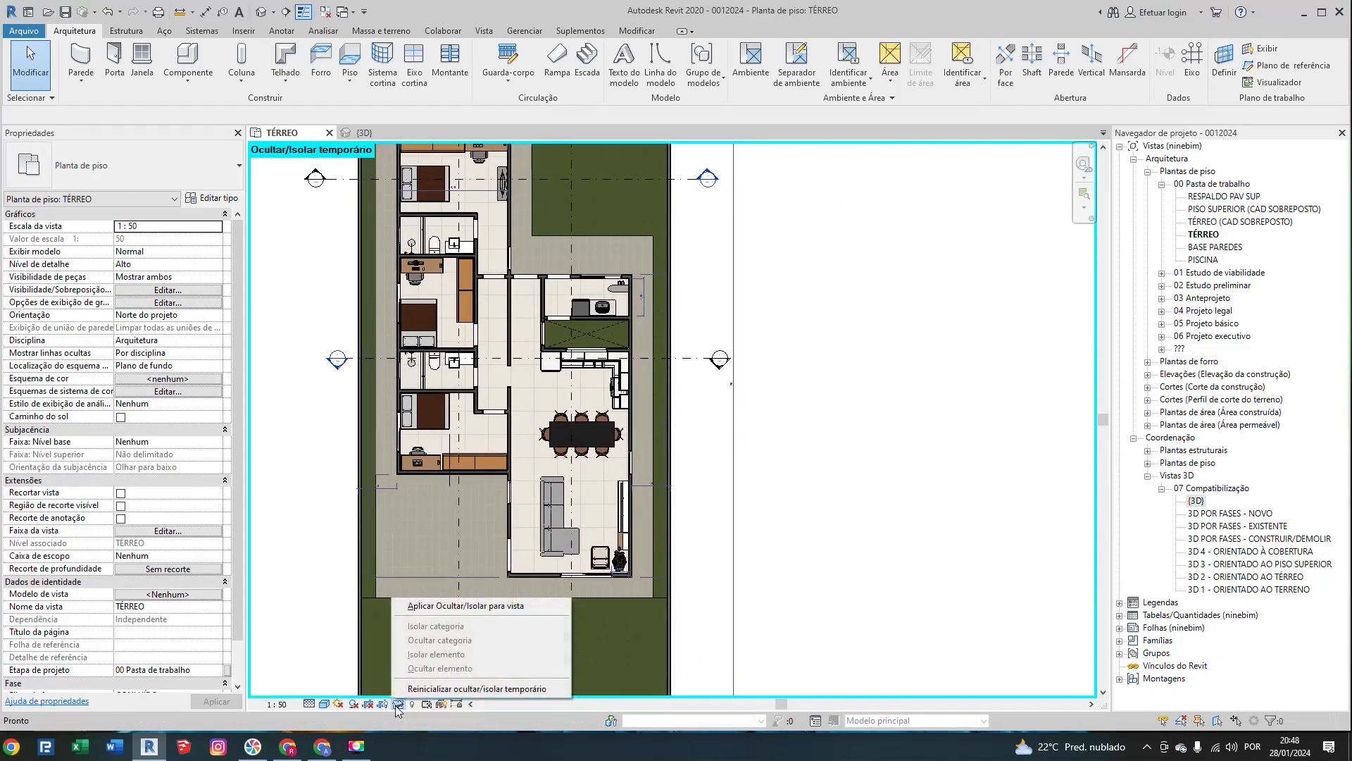
pyautogui.click(433, 689)
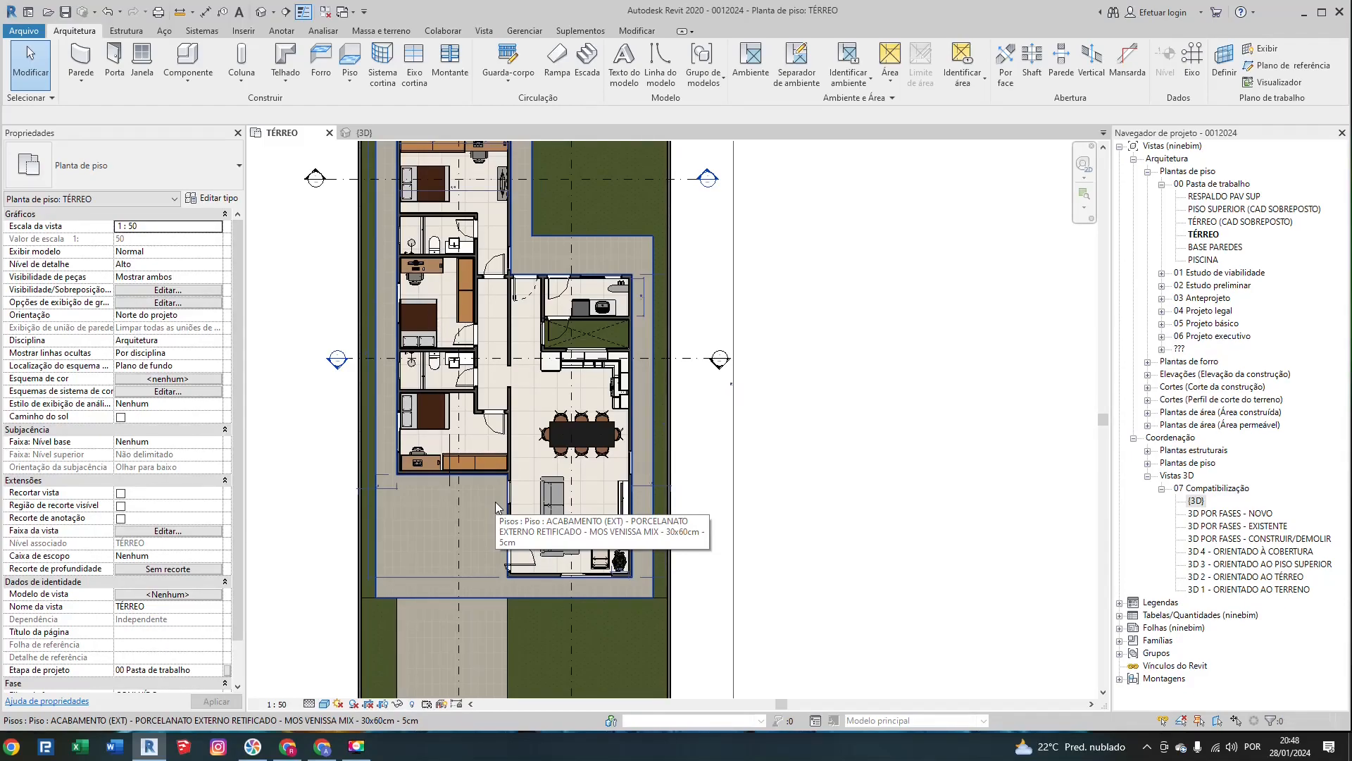
pyautogui.scroll(-3, 489, 502)
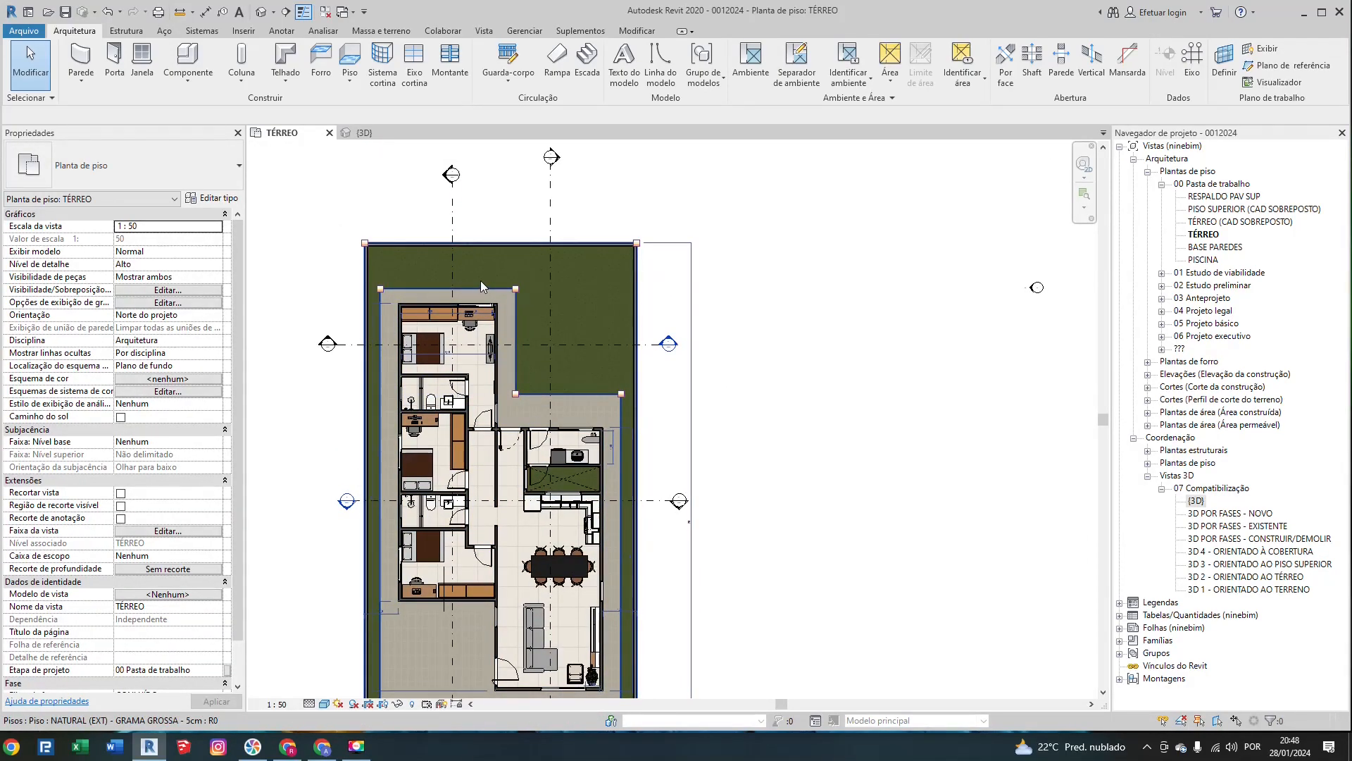
pyautogui.scroll(5, 397, 301)
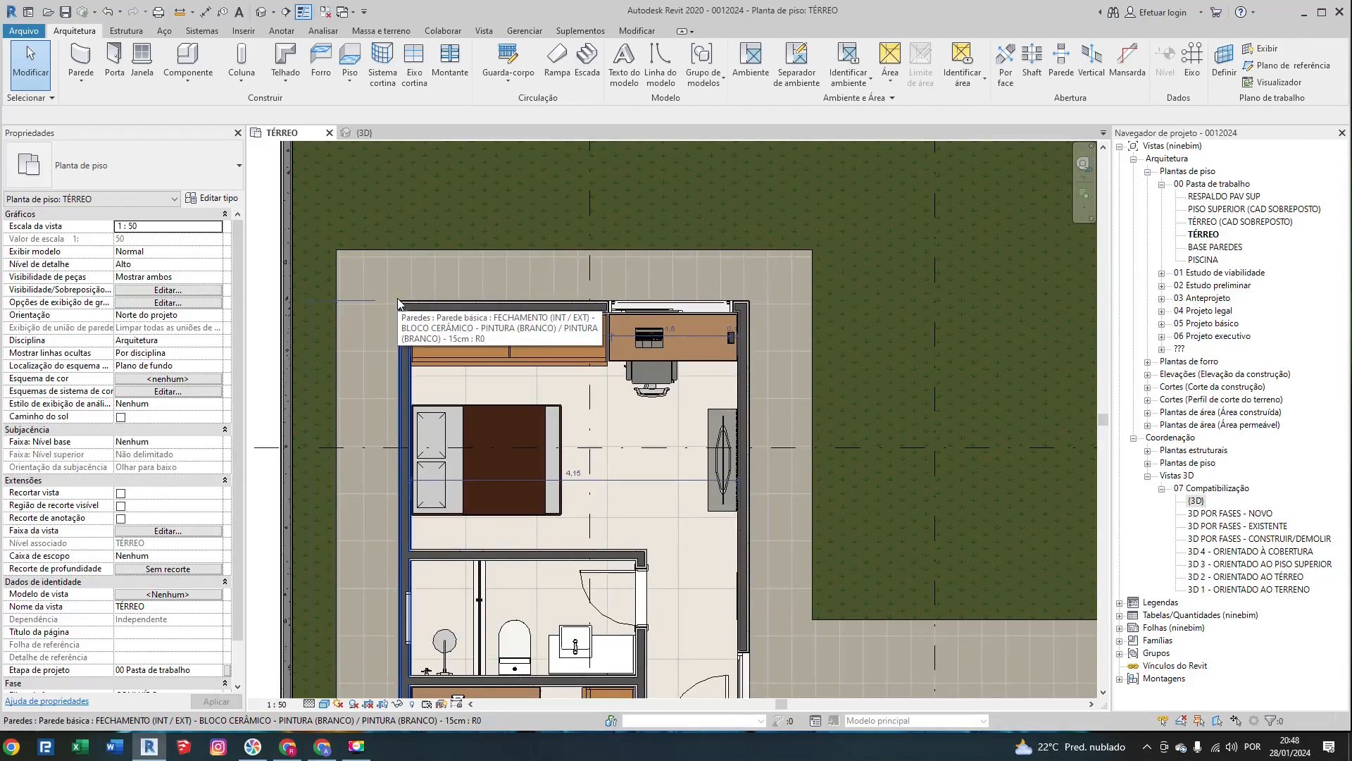
# Step: Turn on Revelar elementos ocultos in the TÉRREO plan and examine the hidden grids around the house
pyautogui.scroll(-5, 402, 307)
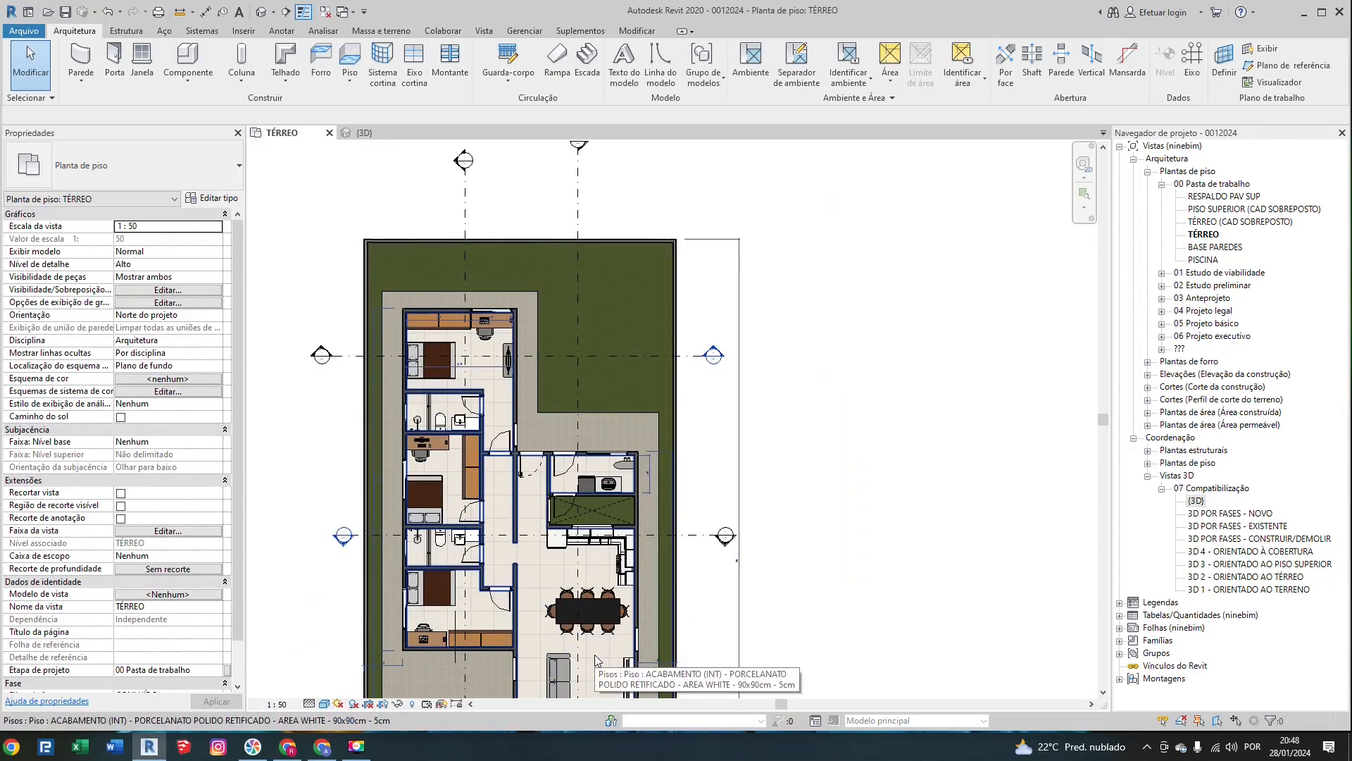
pyautogui.scroll(2, 518, 684)
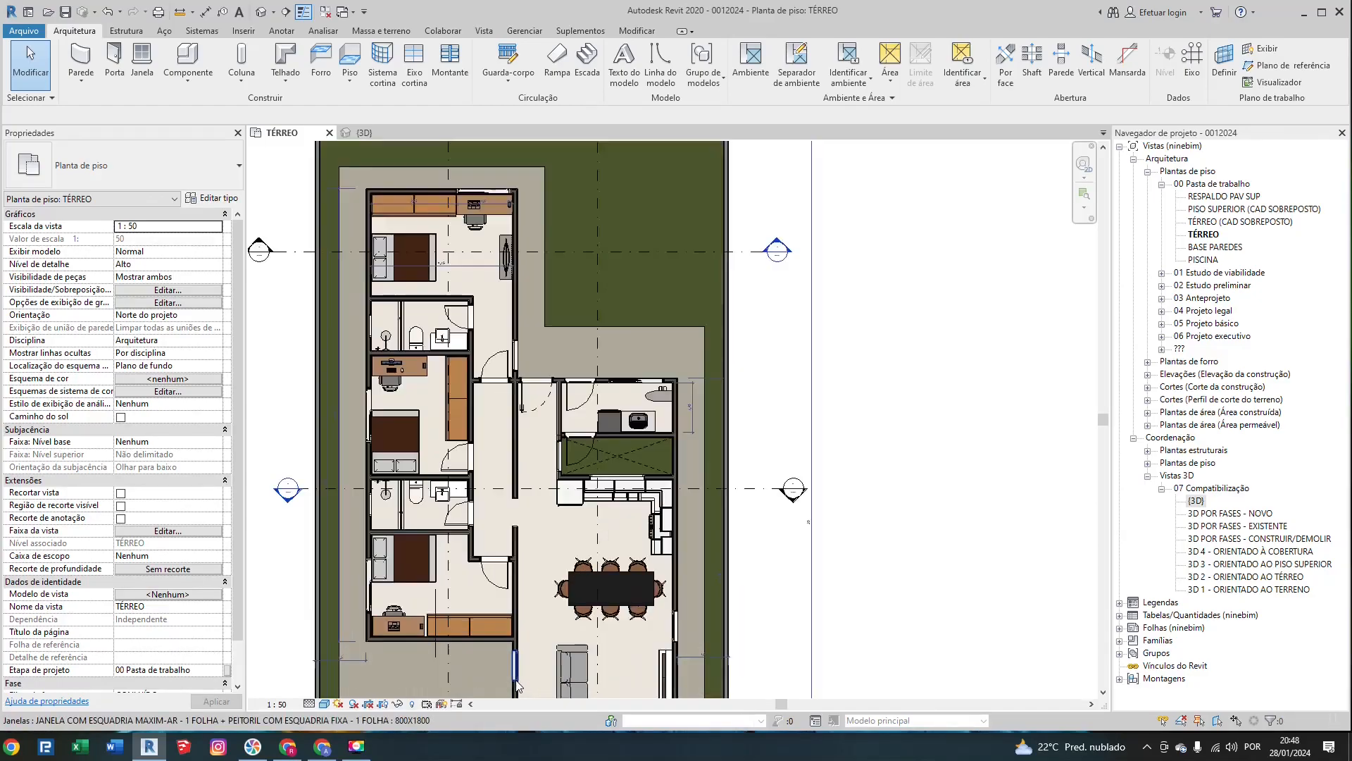
pyautogui.scroll(1, 517, 684)
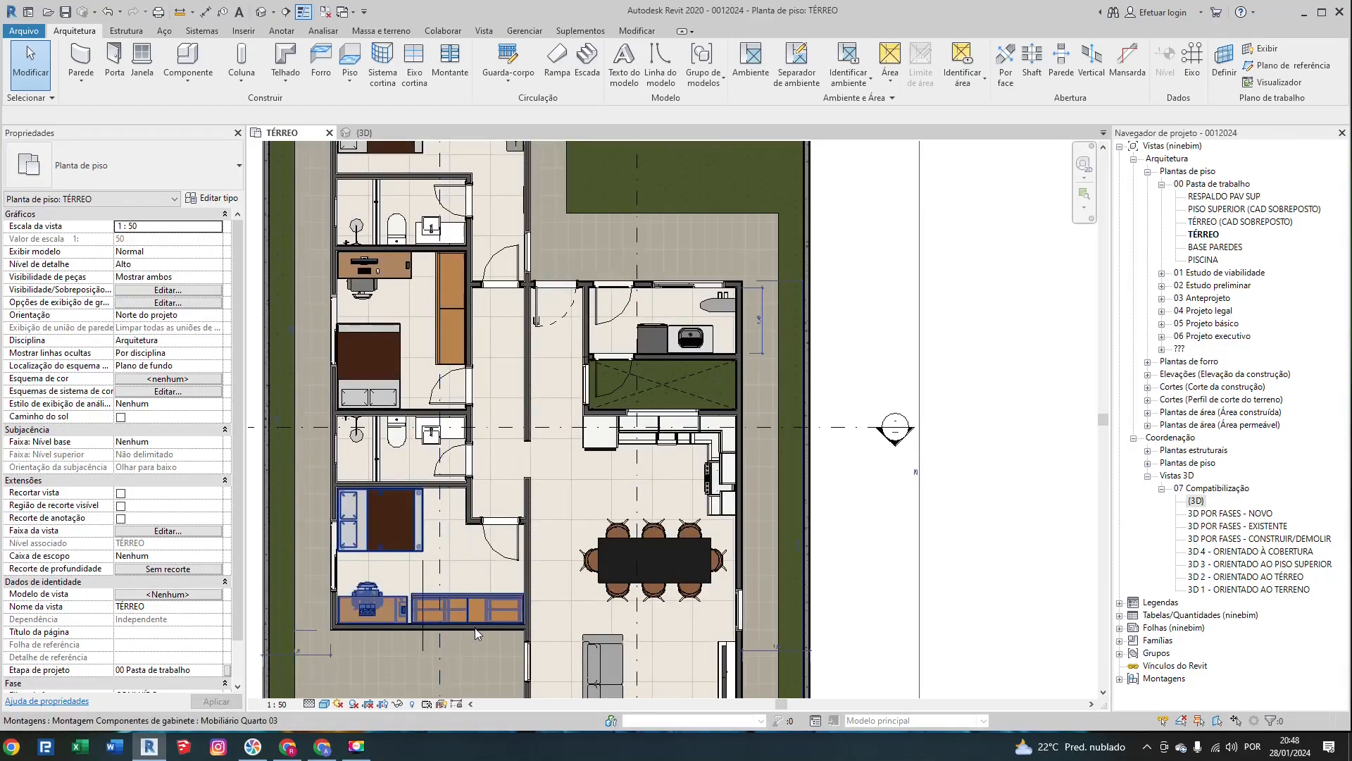
pyautogui.click(413, 704)
pyautogui.scroll(-3, 534, 537)
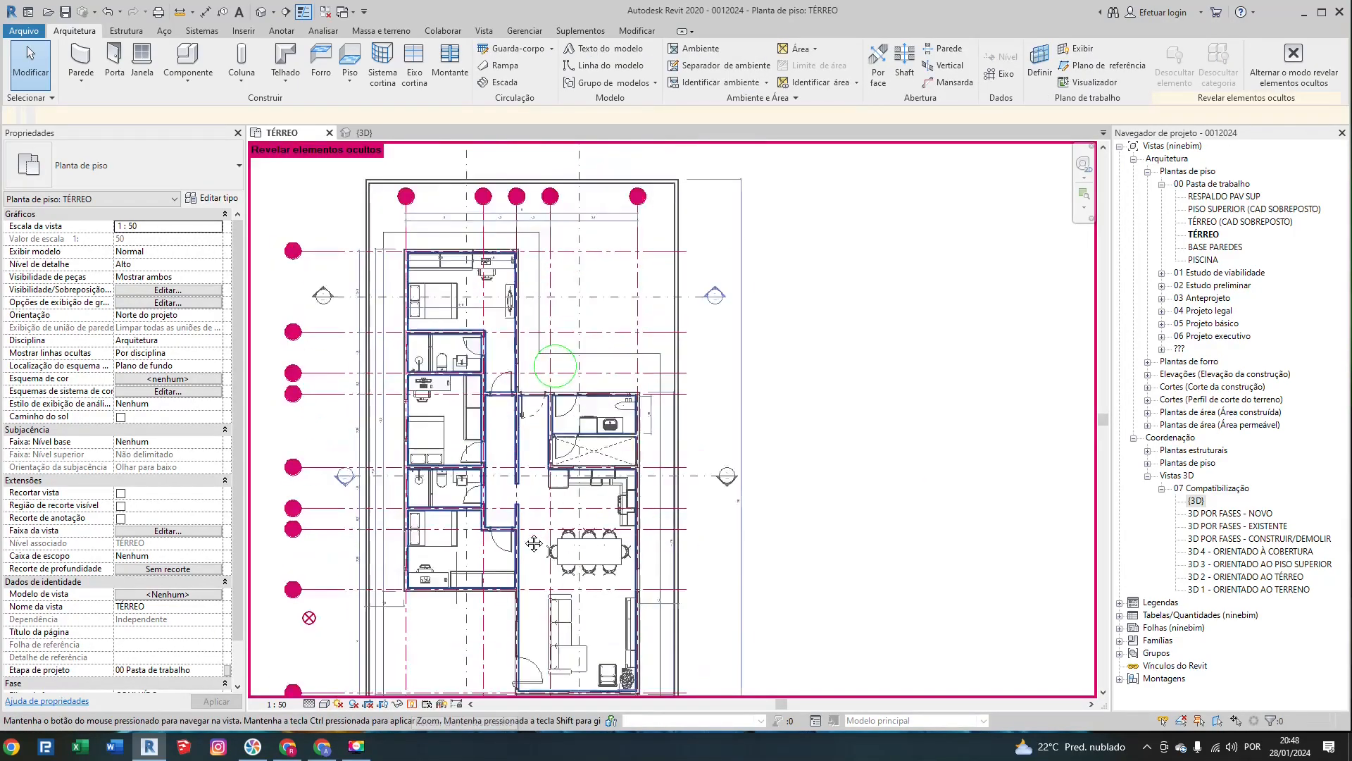
pyautogui.scroll(-2, 463, 582)
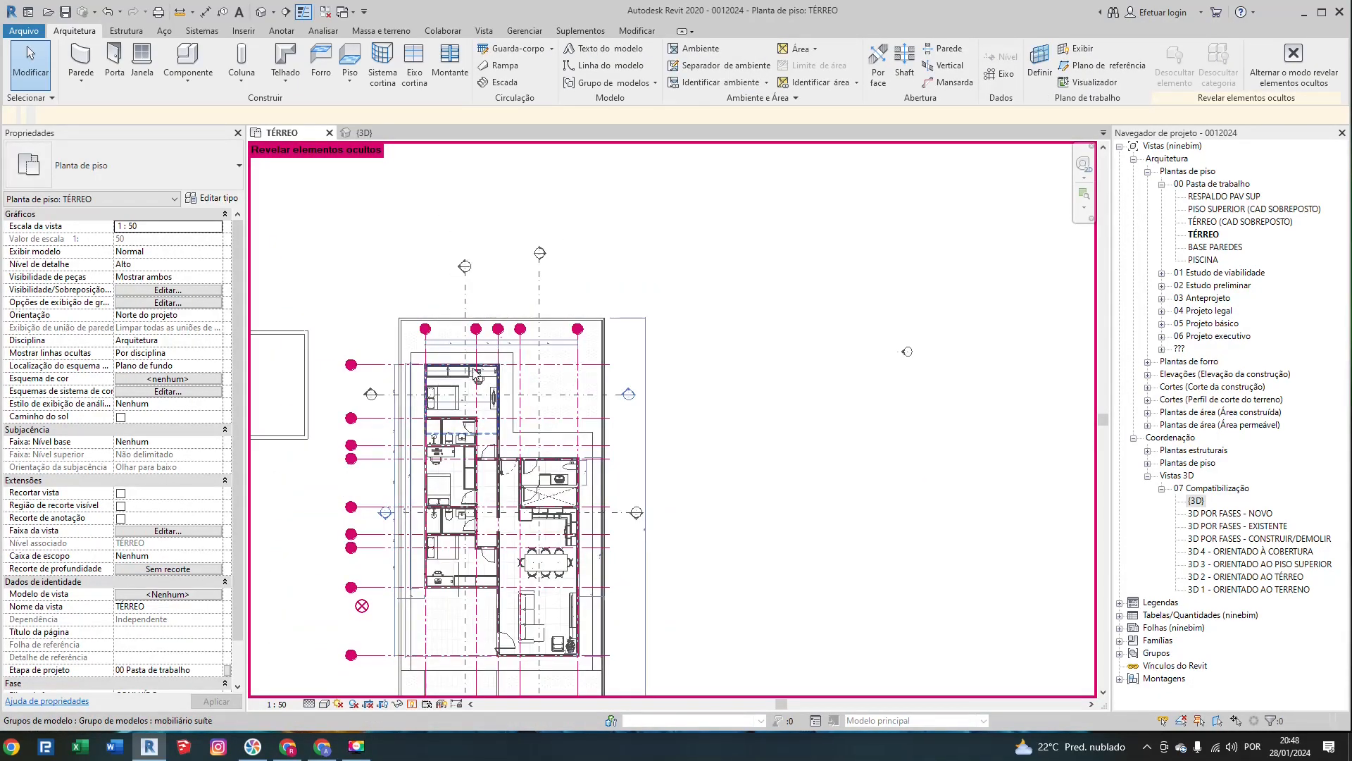
pyautogui.scroll(2, 367, 384)
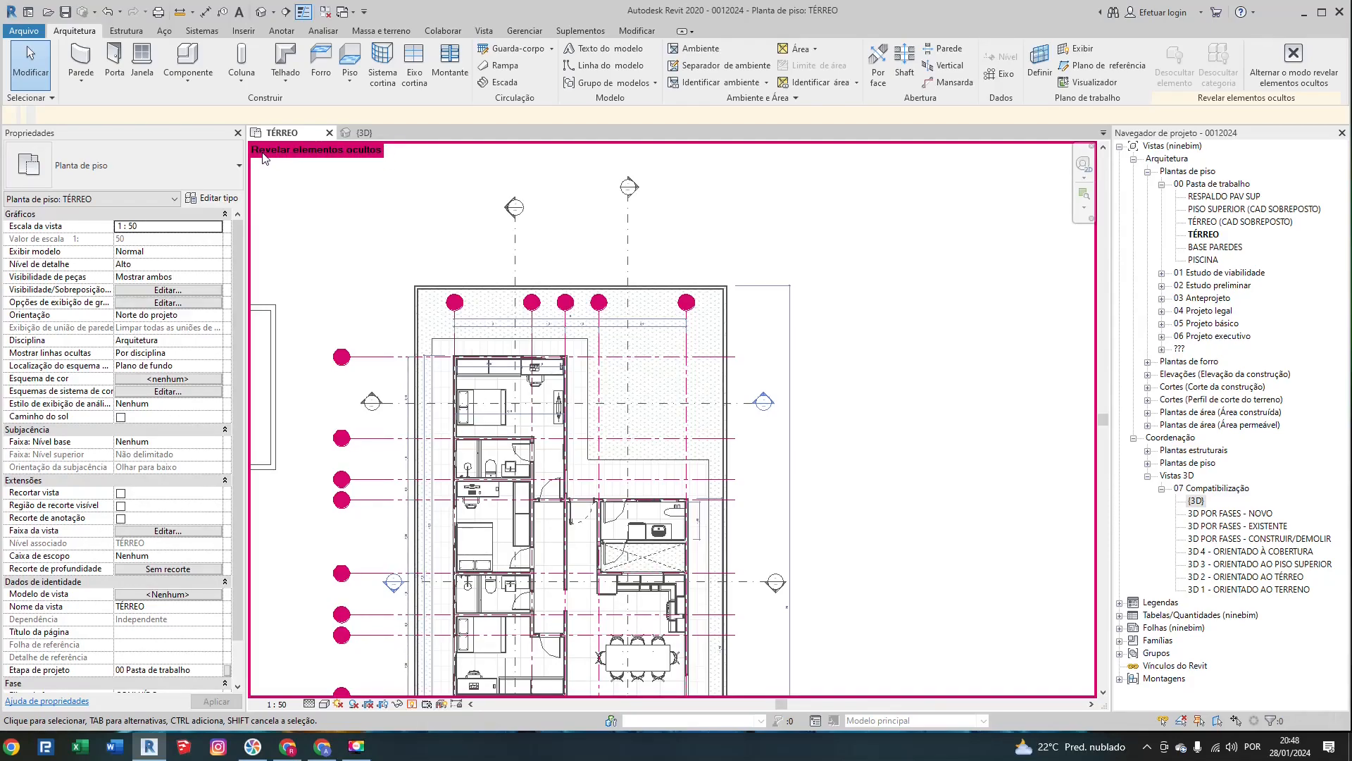
pyautogui.scroll(-3, 377, 298)
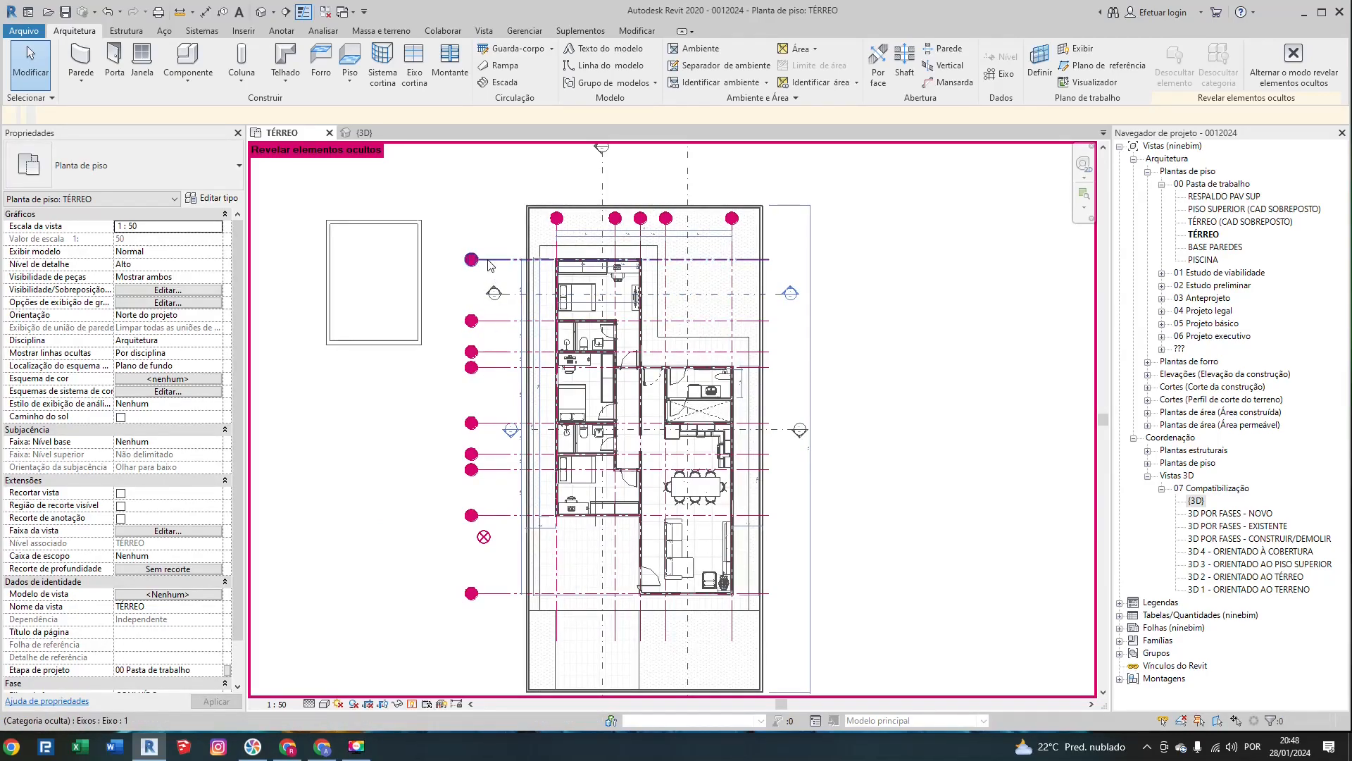
# Step: Unhide the whole grid category in the TÉRREO plan using grid 1, and leave the reveal hidden elements mode
pyautogui.click(487, 260)
pyautogui.rightClick(491, 265)
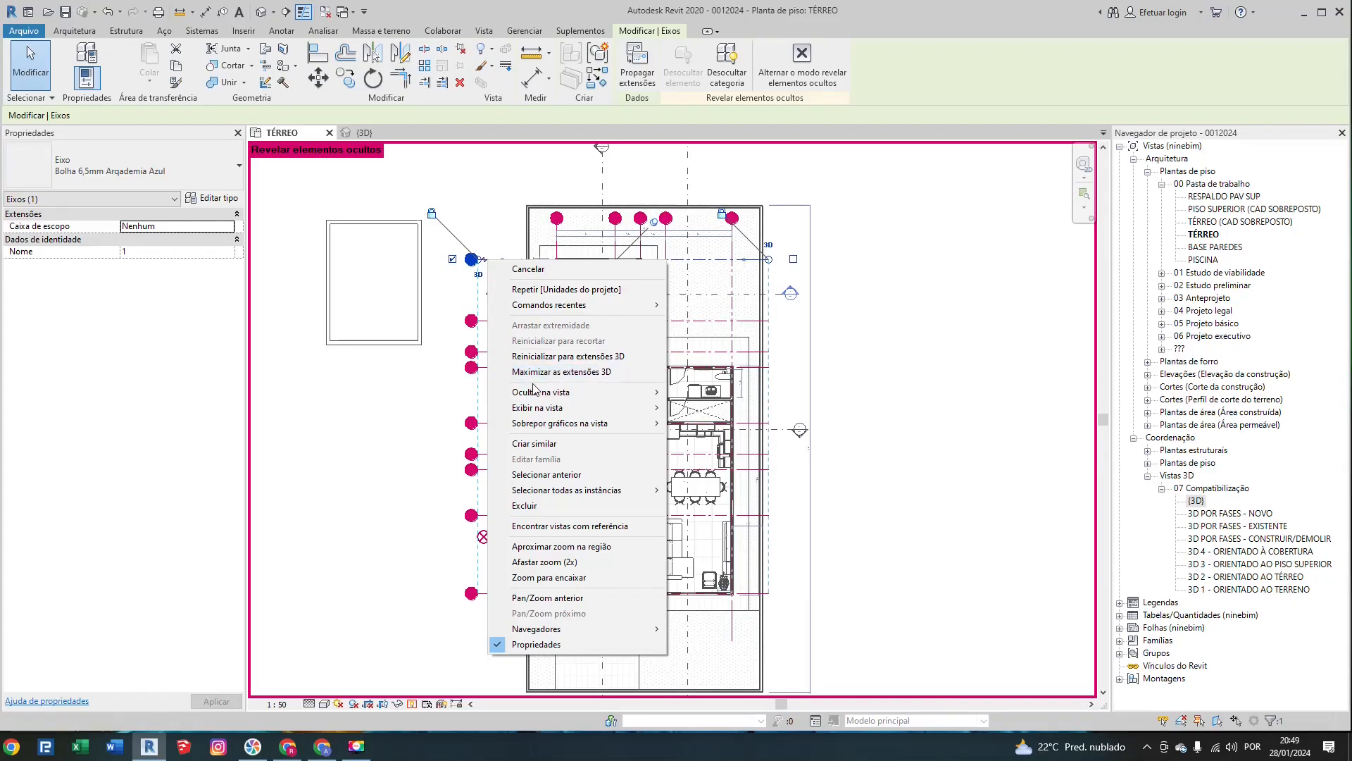
pyautogui.moveTo(539, 398)
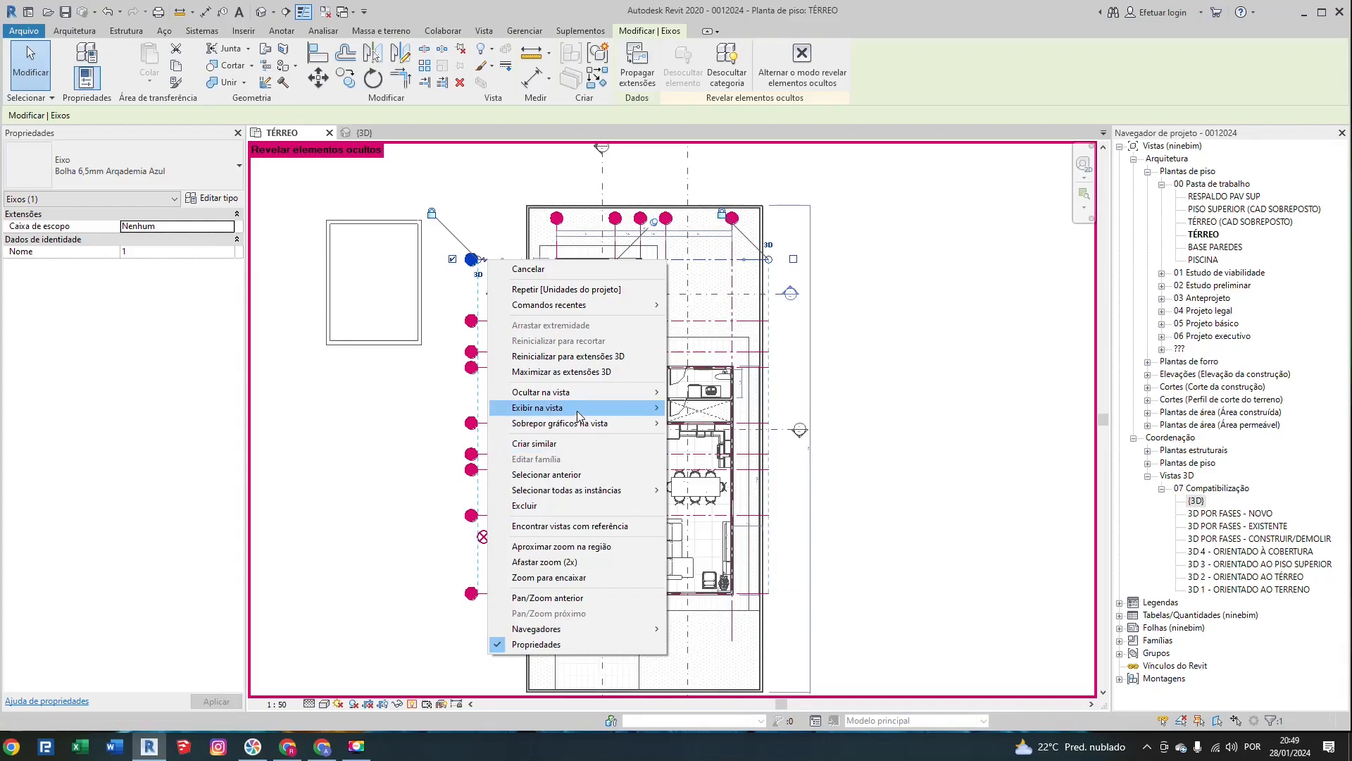
pyautogui.moveTo(578, 414)
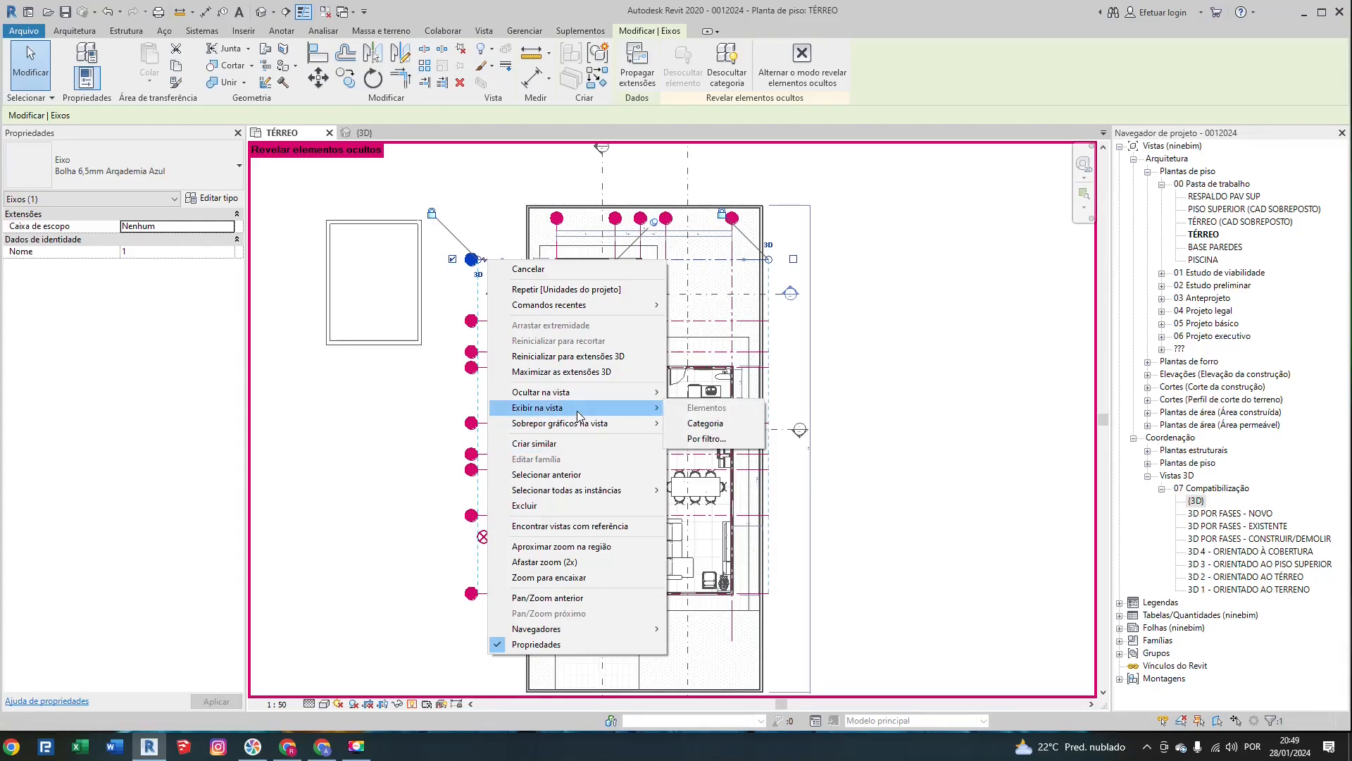
pyautogui.click(676, 428)
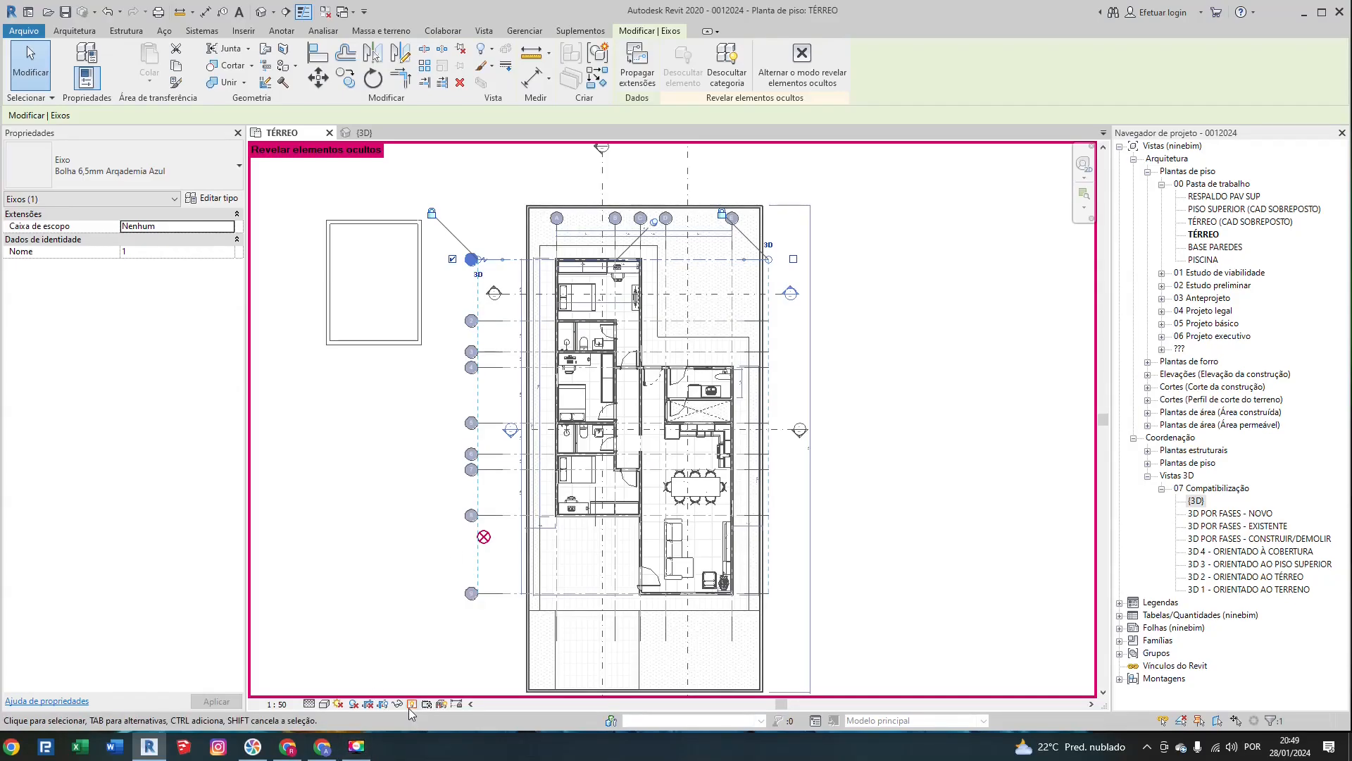
pyautogui.press('r')
pyautogui.press('h')
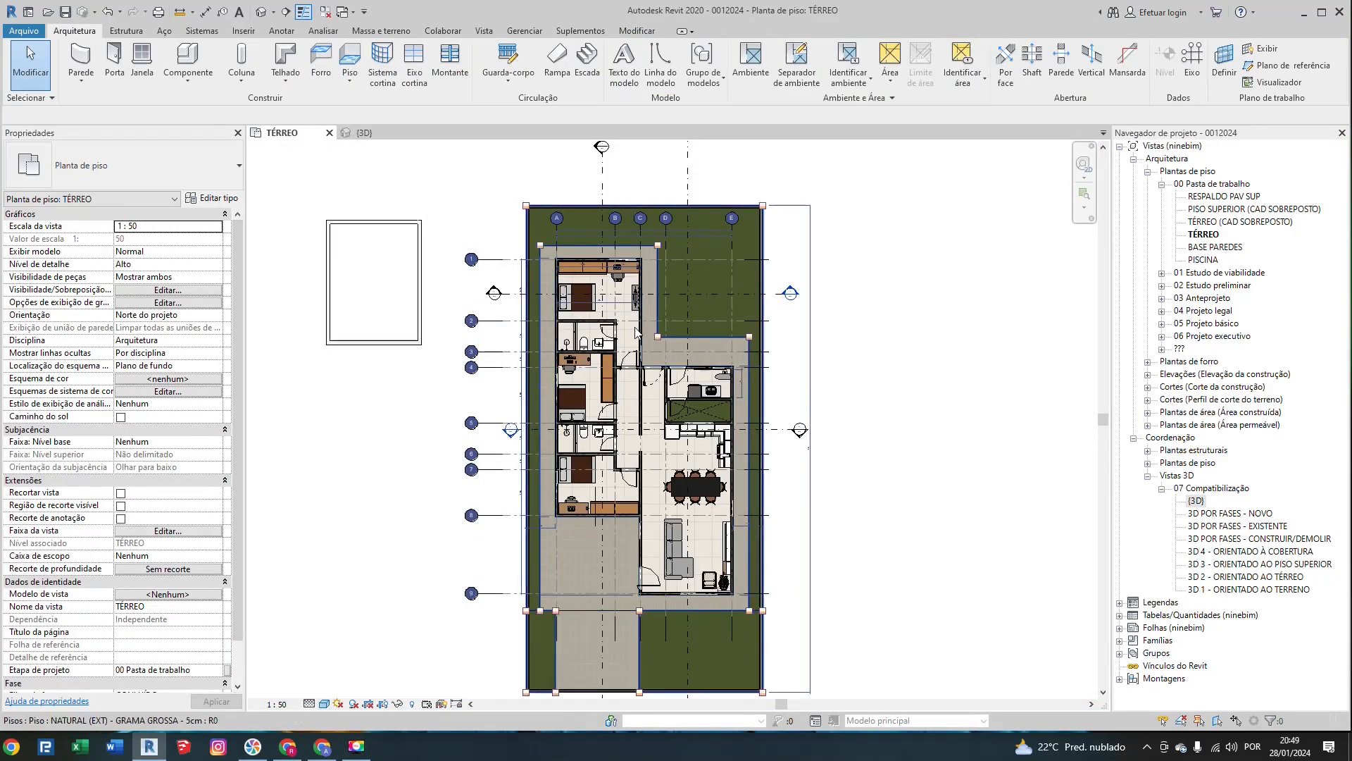
# Step: Hide the whole Eixos category in the TÉRREO plan by way of grid 1
pyautogui.scroll(3, 578, 317)
pyautogui.scroll(-4, 407, 295)
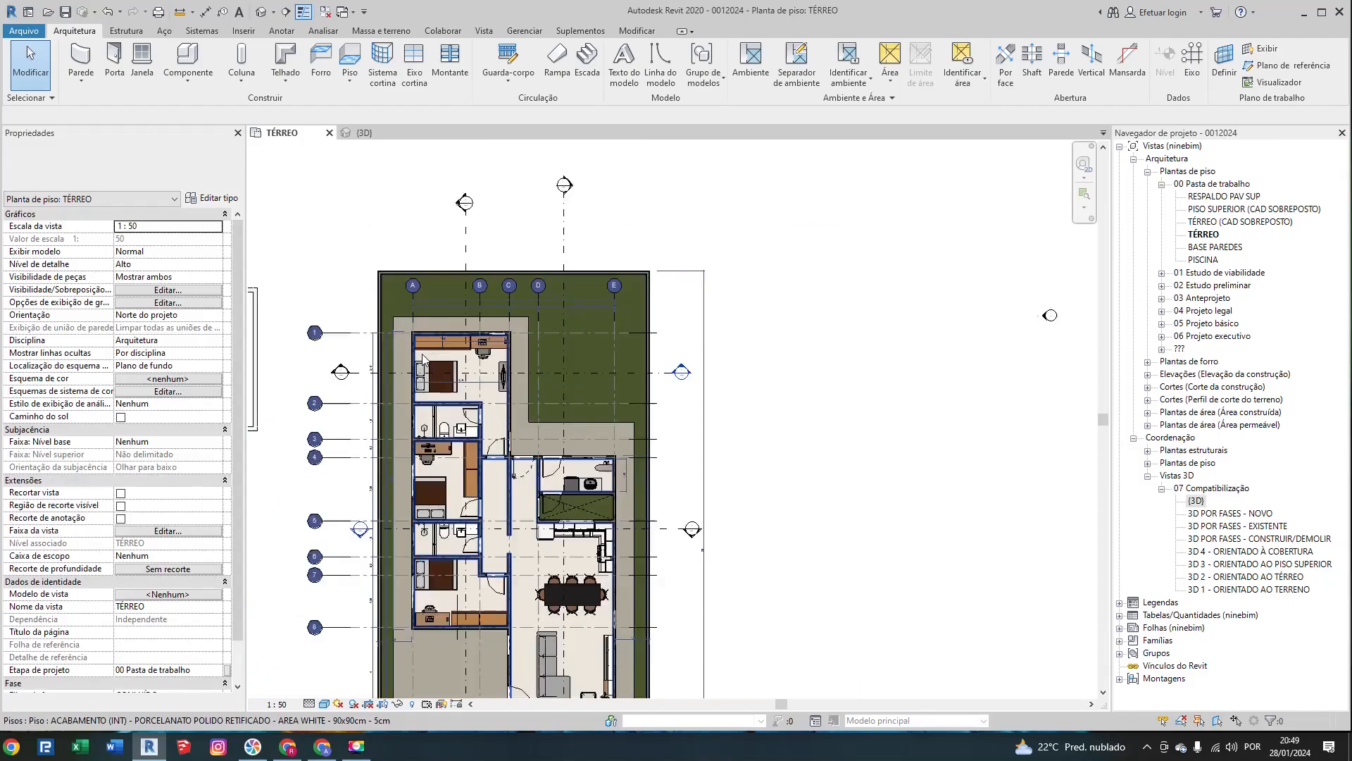
pyautogui.moveTo(397, 289); pyautogui.dragTo(455, 440, button='middle')
pyautogui.scroll(5, 523, 287)
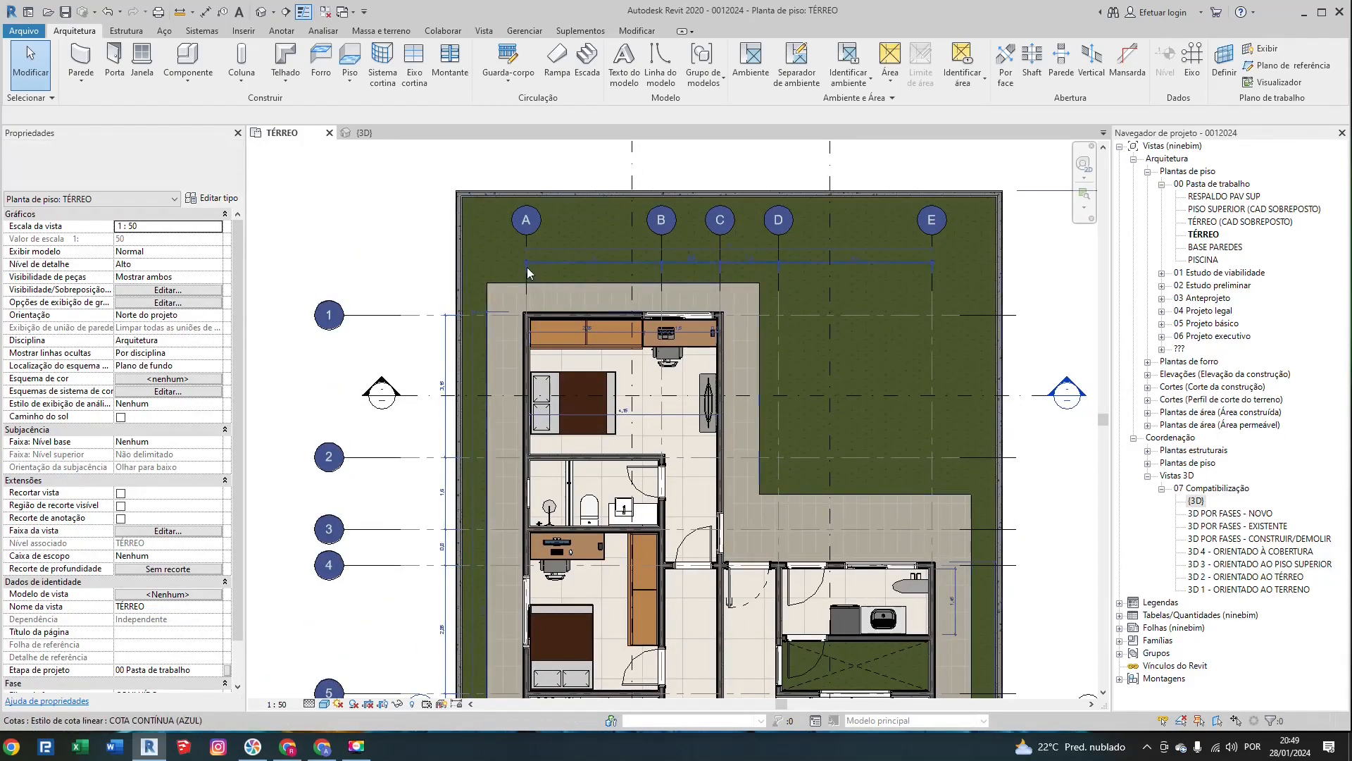
pyautogui.click(401, 315)
pyautogui.rightClick(403, 318)
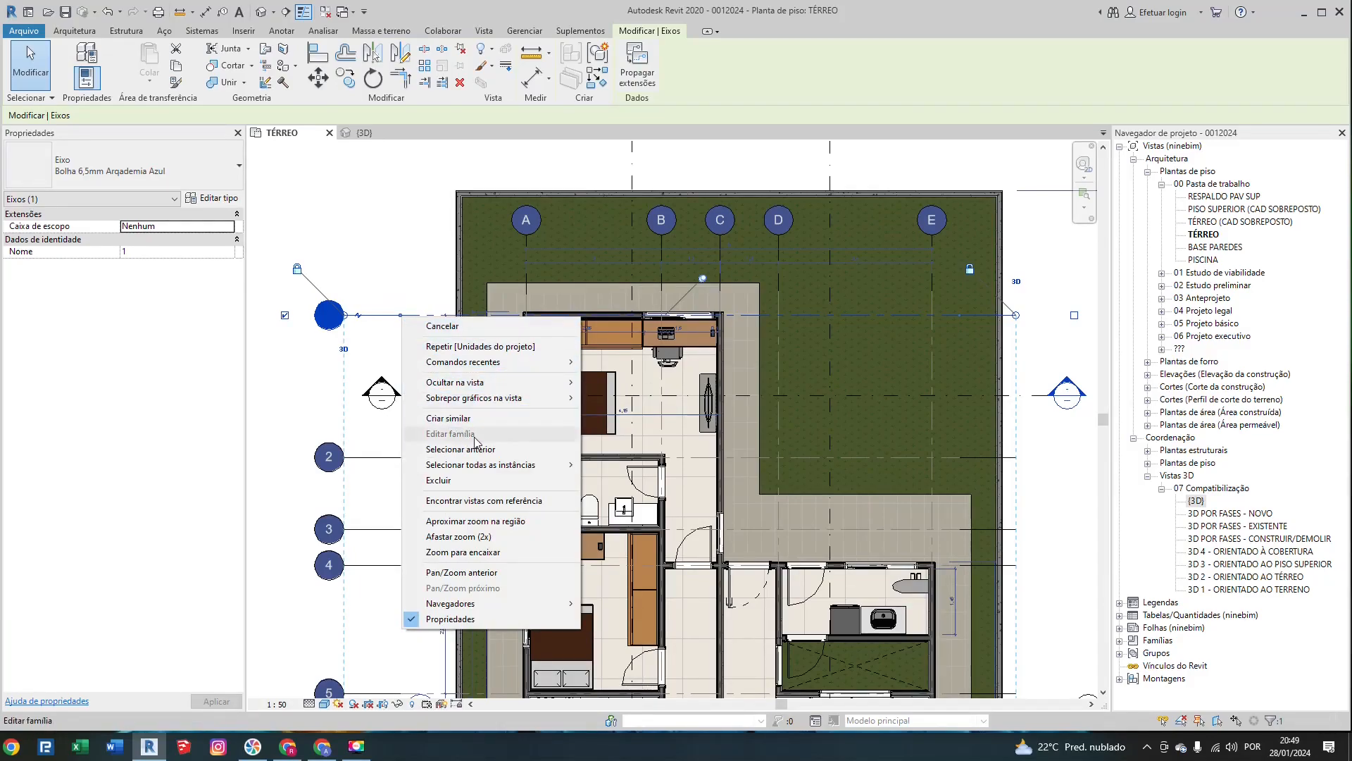
pyautogui.moveTo(476, 388)
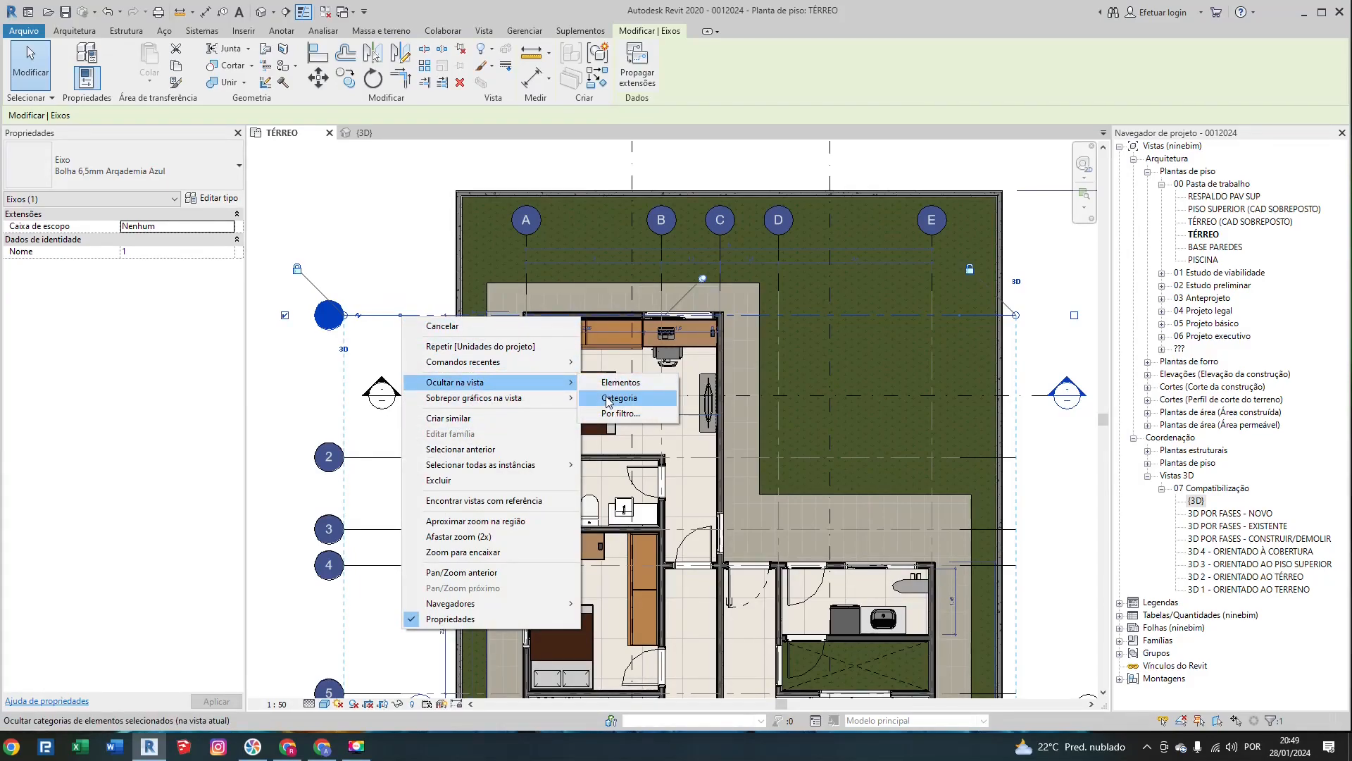
pyautogui.click(606, 398)
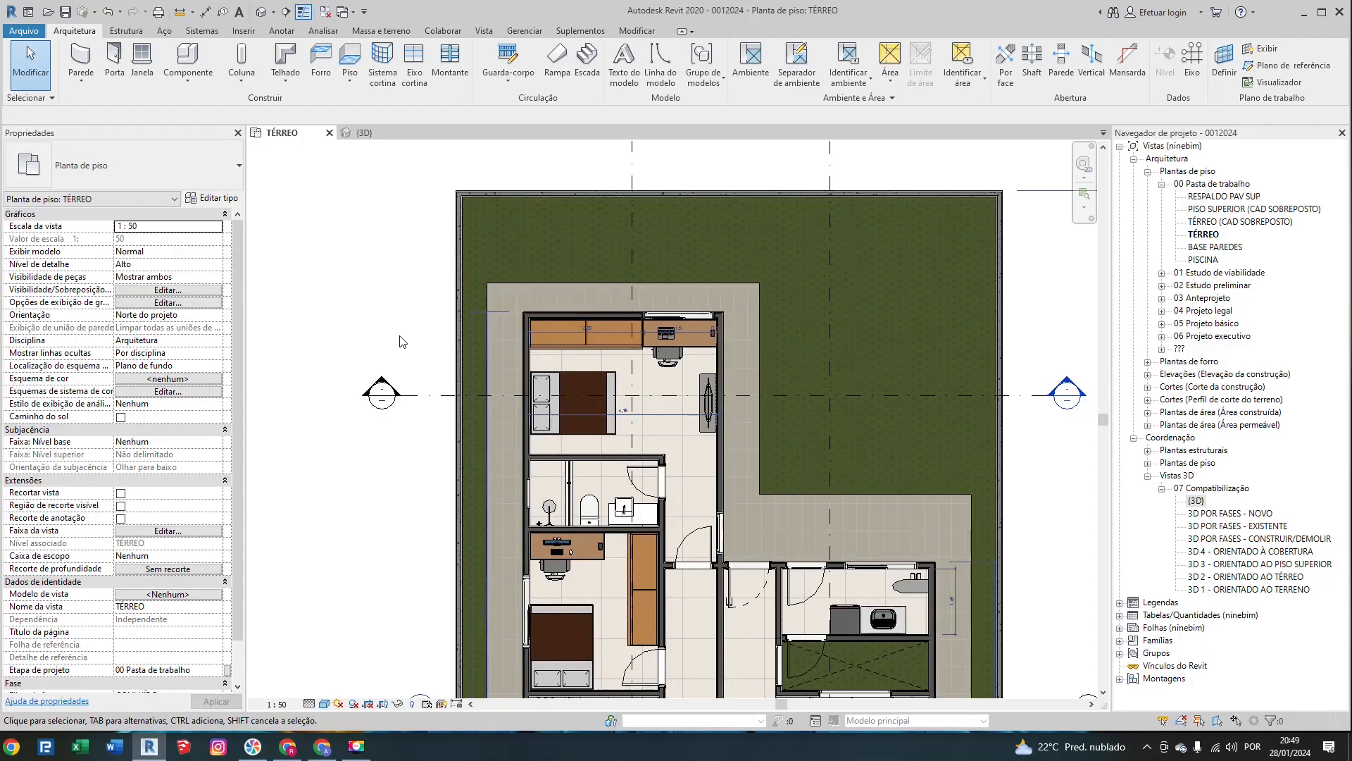
pyautogui.scroll(-3, 399, 345)
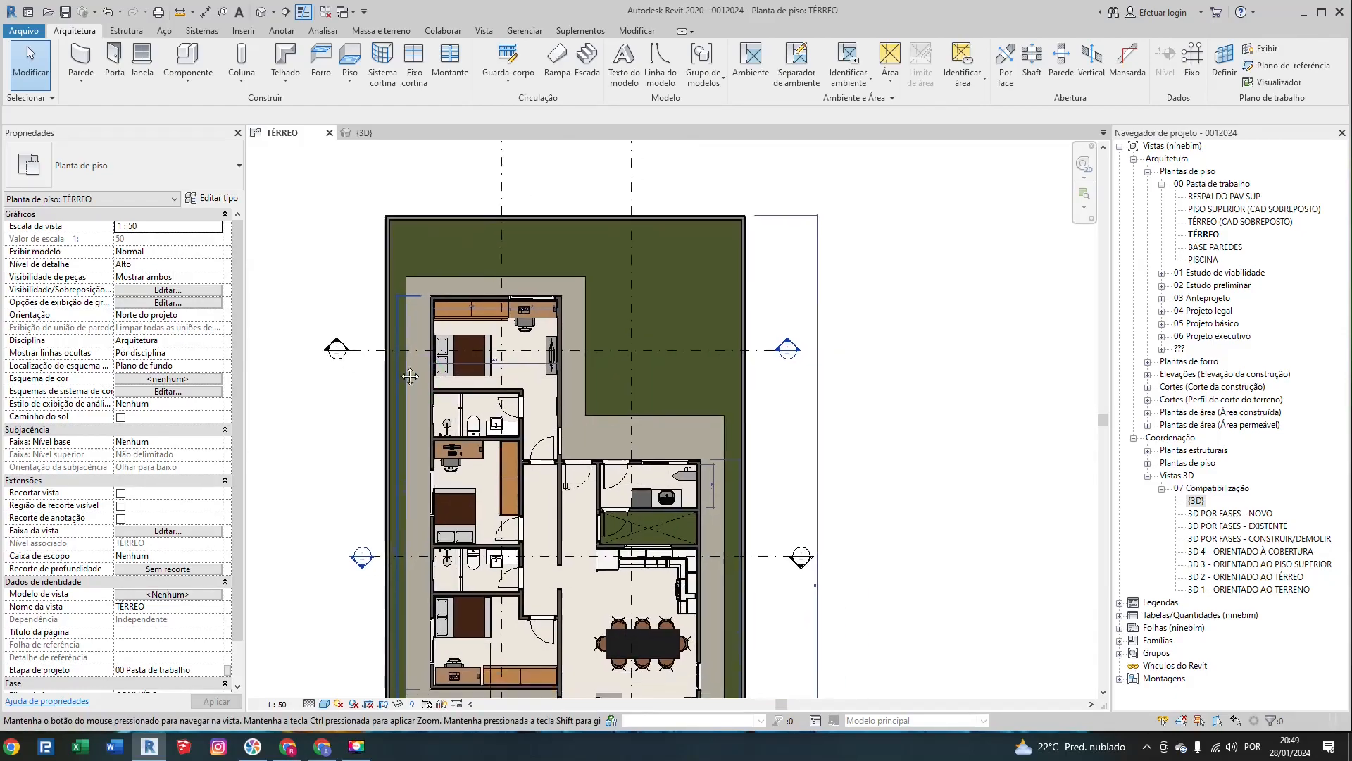
pyautogui.scroll(1, 461, 337)
pyautogui.scroll(3, 464, 341)
pyautogui.click(472, 347)
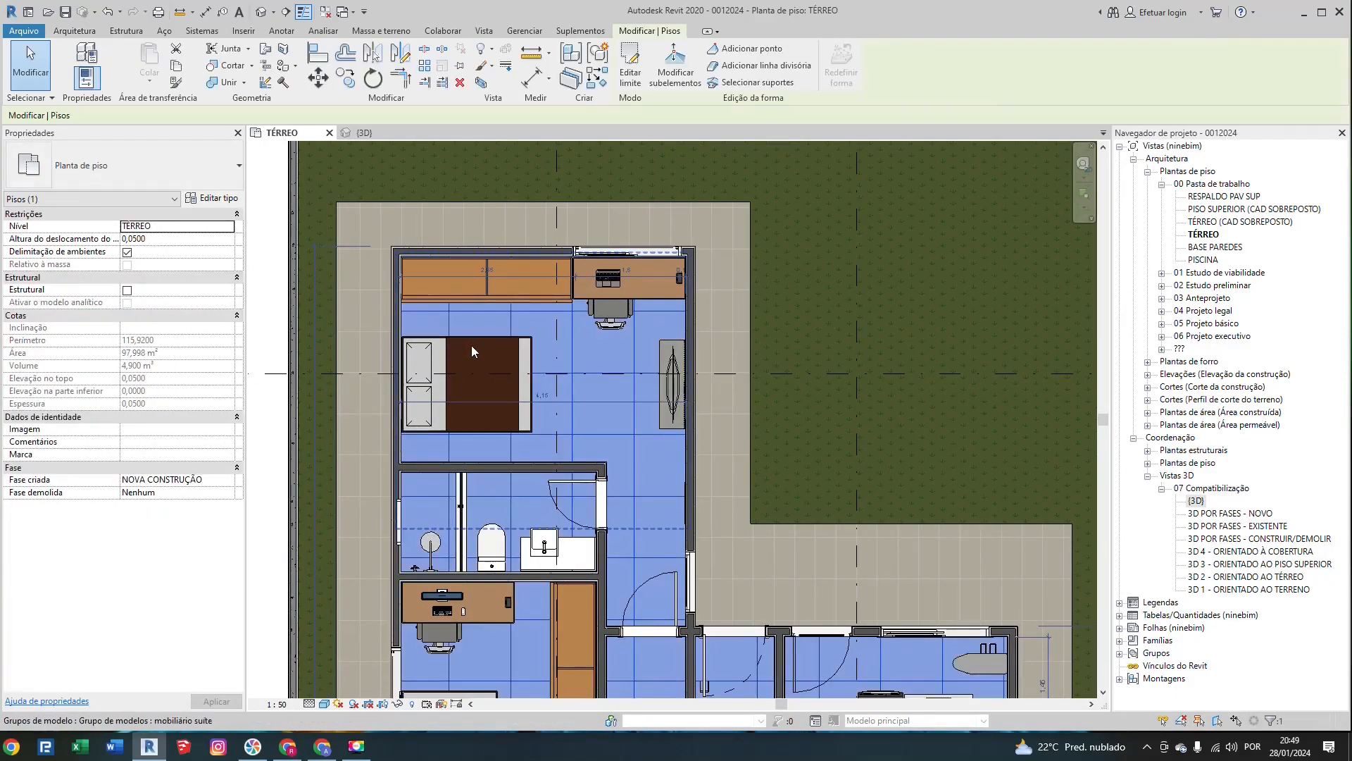
pyautogui.click(471, 345)
pyautogui.press('Escape')
pyautogui.scroll(-2, 564, 435)
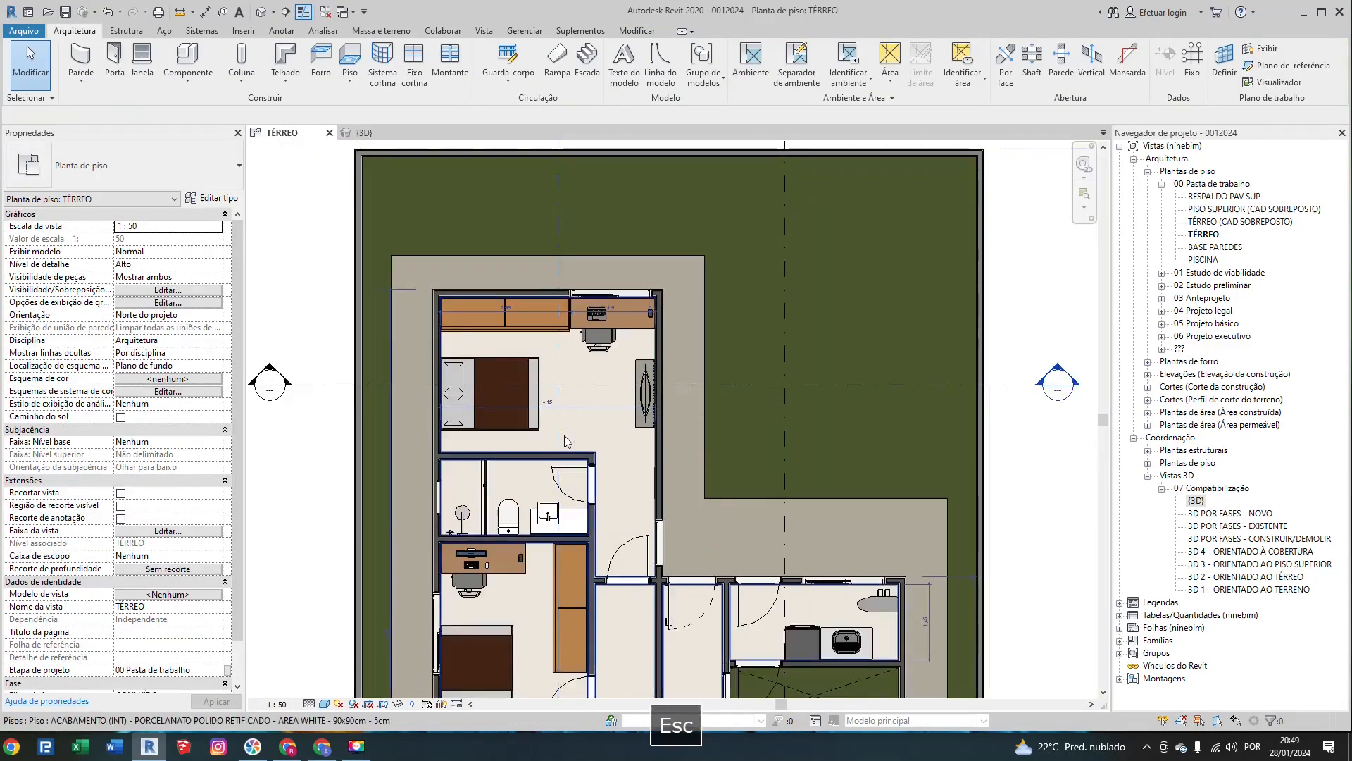
# Step: Temporarily hide the upper suite's bathroom door, and reset the temporary hide/isolate to restore it
pyautogui.scroll(2, 512, 356)
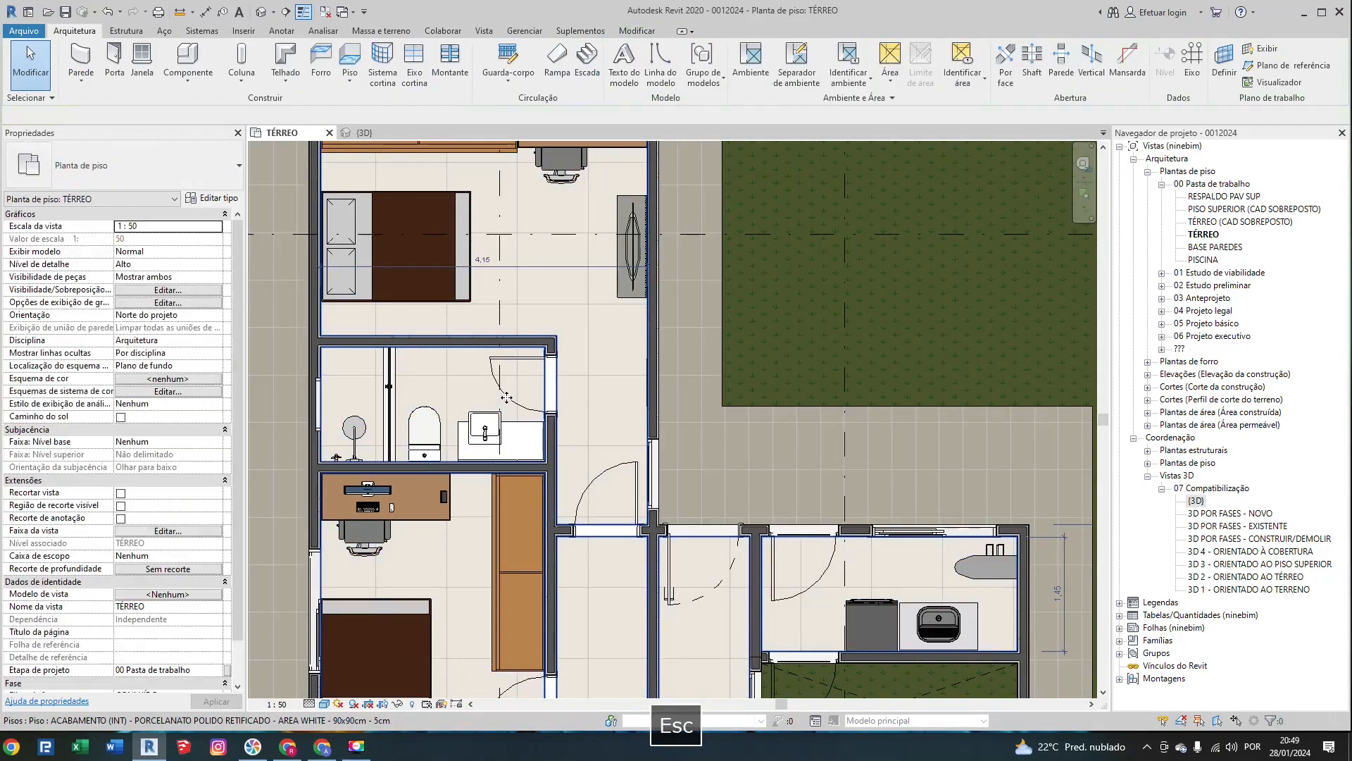
pyautogui.click(507, 397)
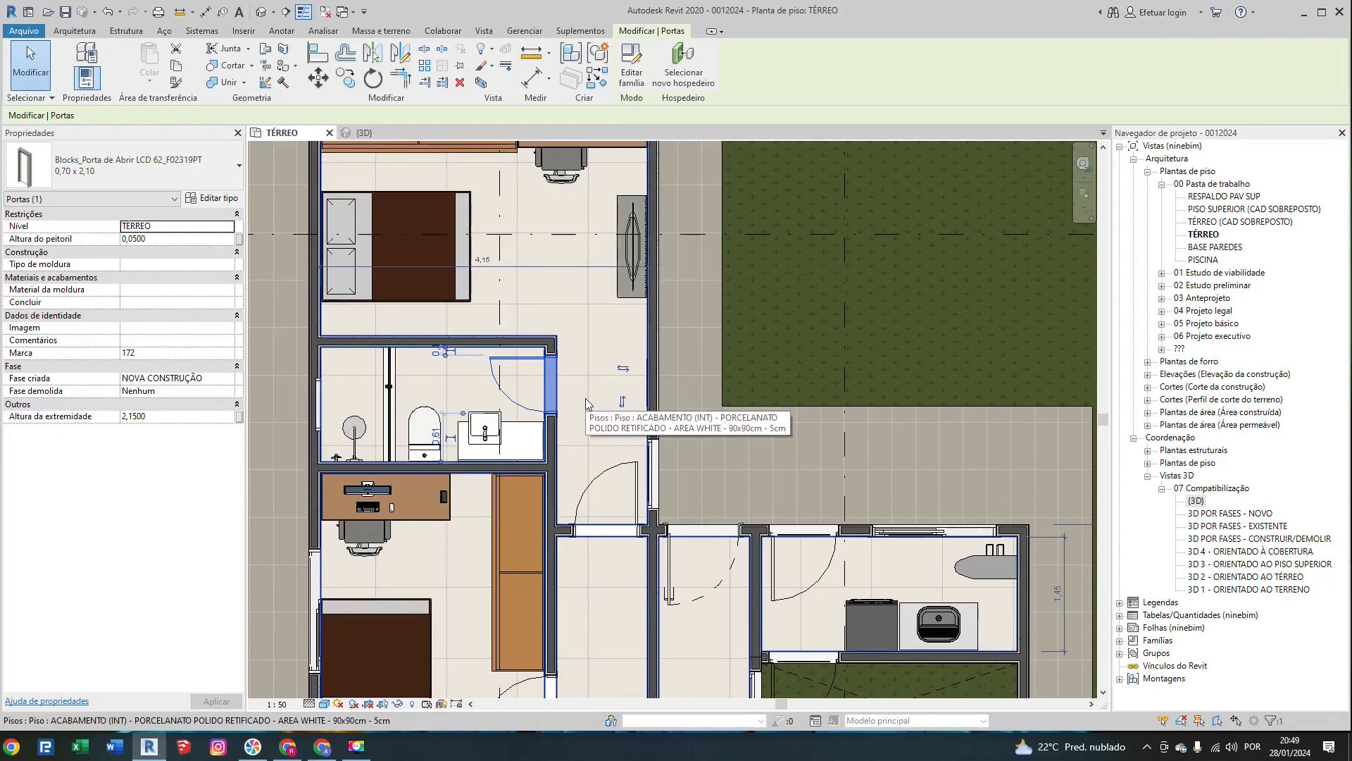
pyautogui.press('h')
pyautogui.press('r')
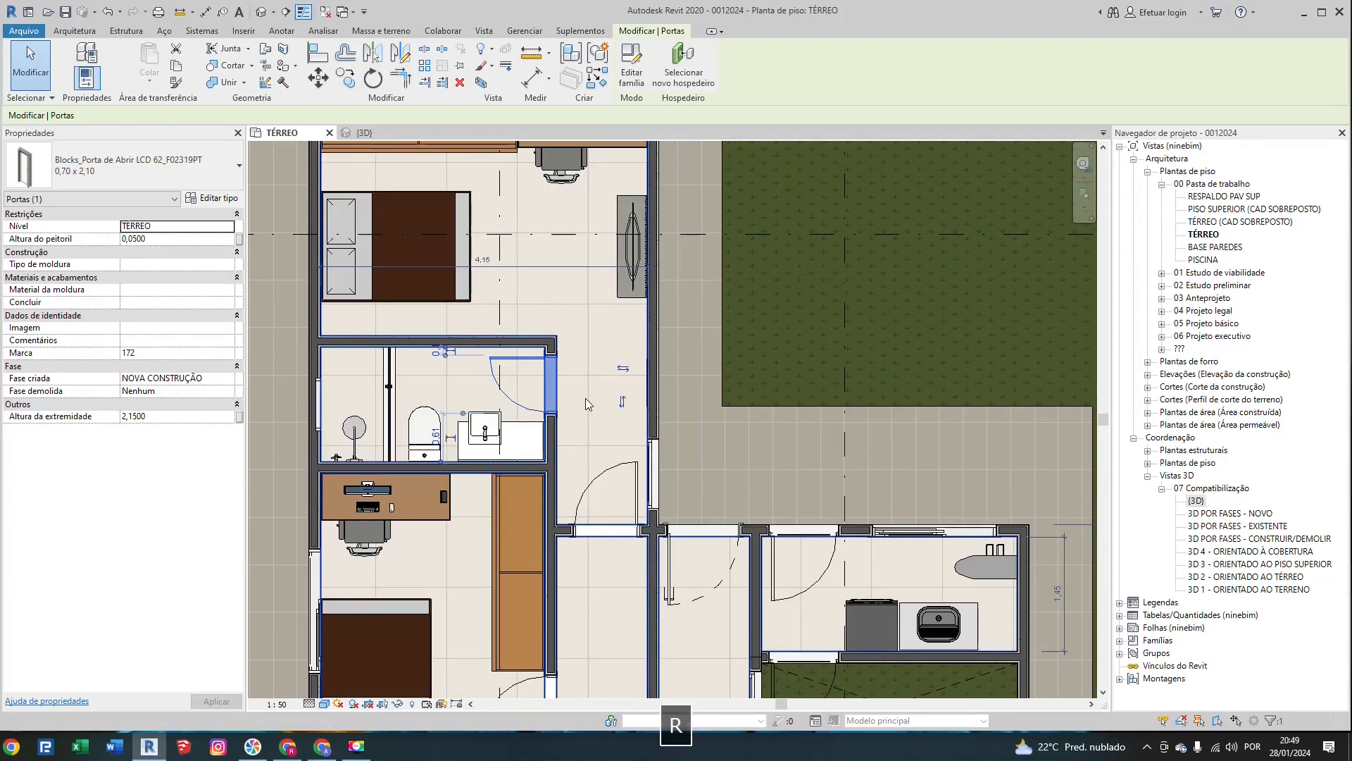
pyautogui.press('h')
pyautogui.press('h')
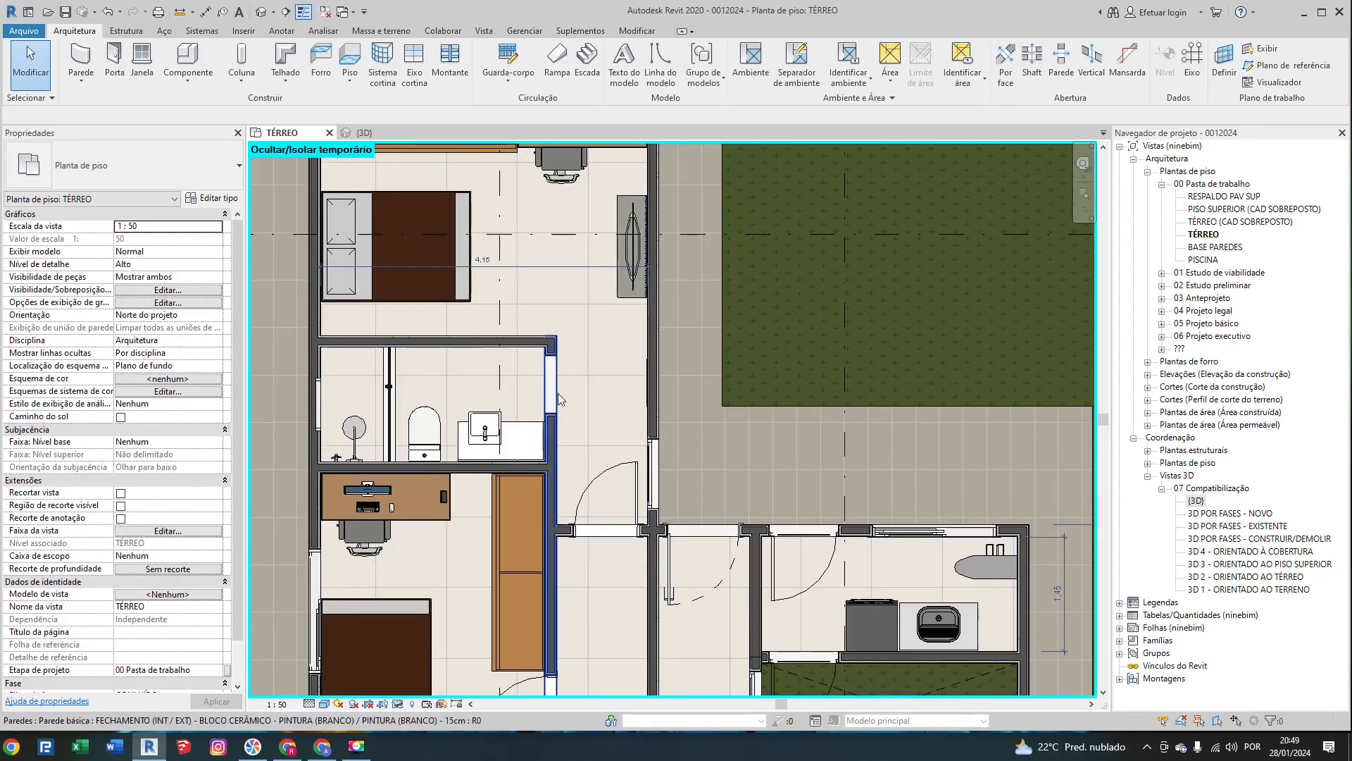
pyautogui.press('h')
pyautogui.press('r')
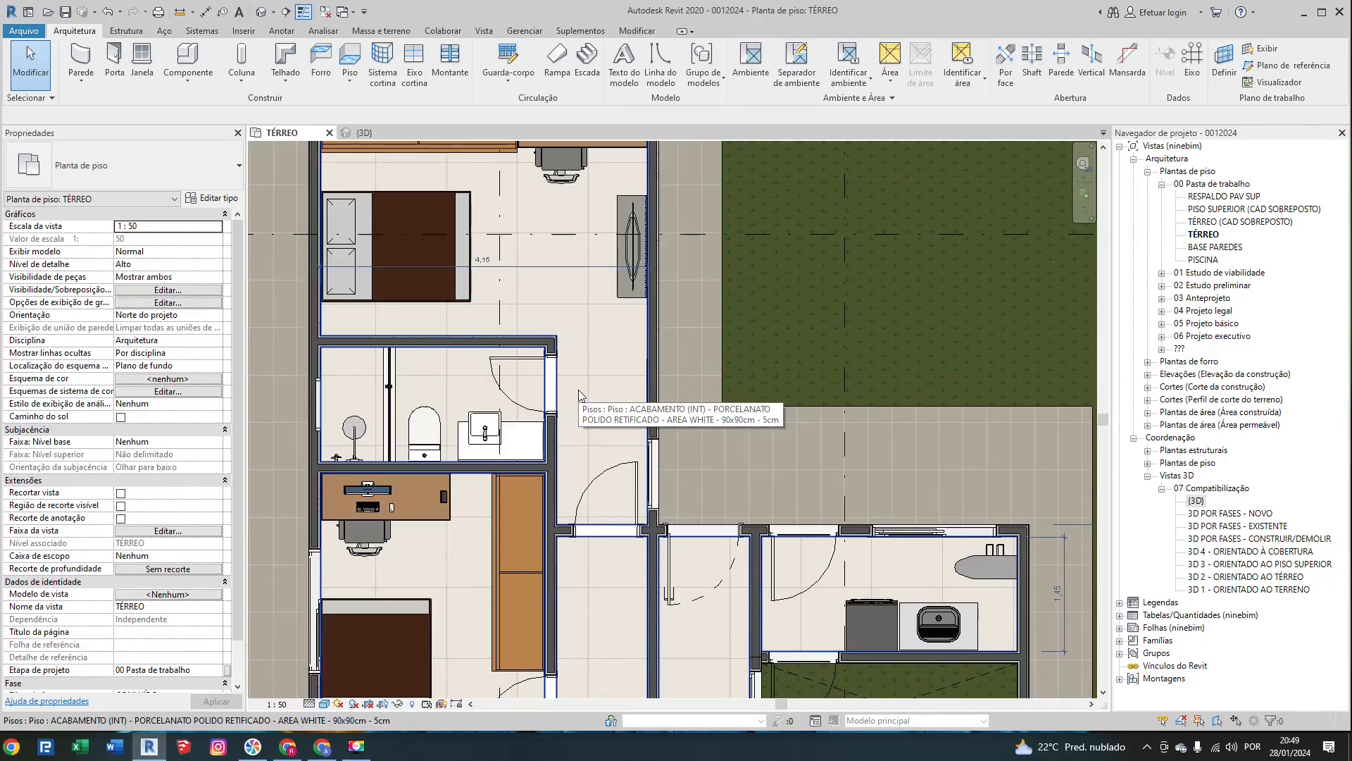
pyautogui.click(555, 396)
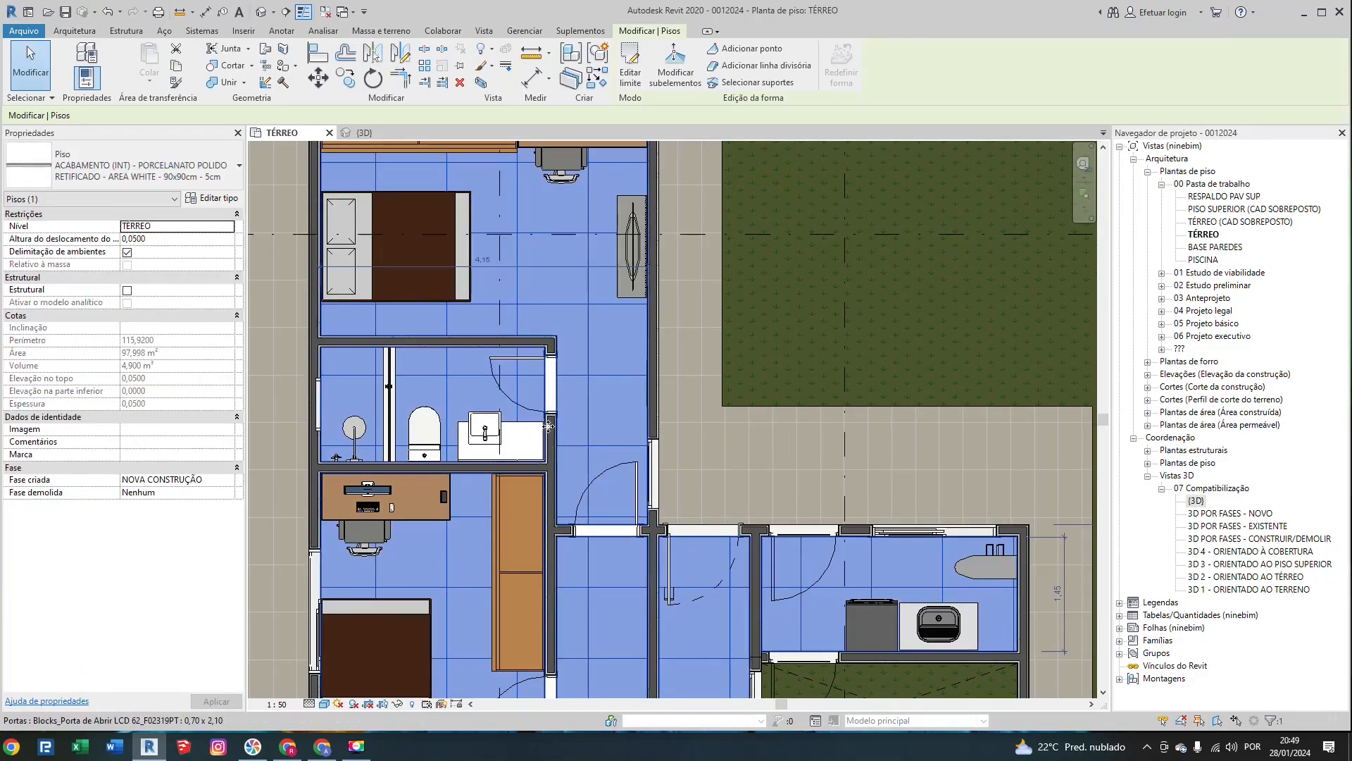
pyautogui.press('Escape')
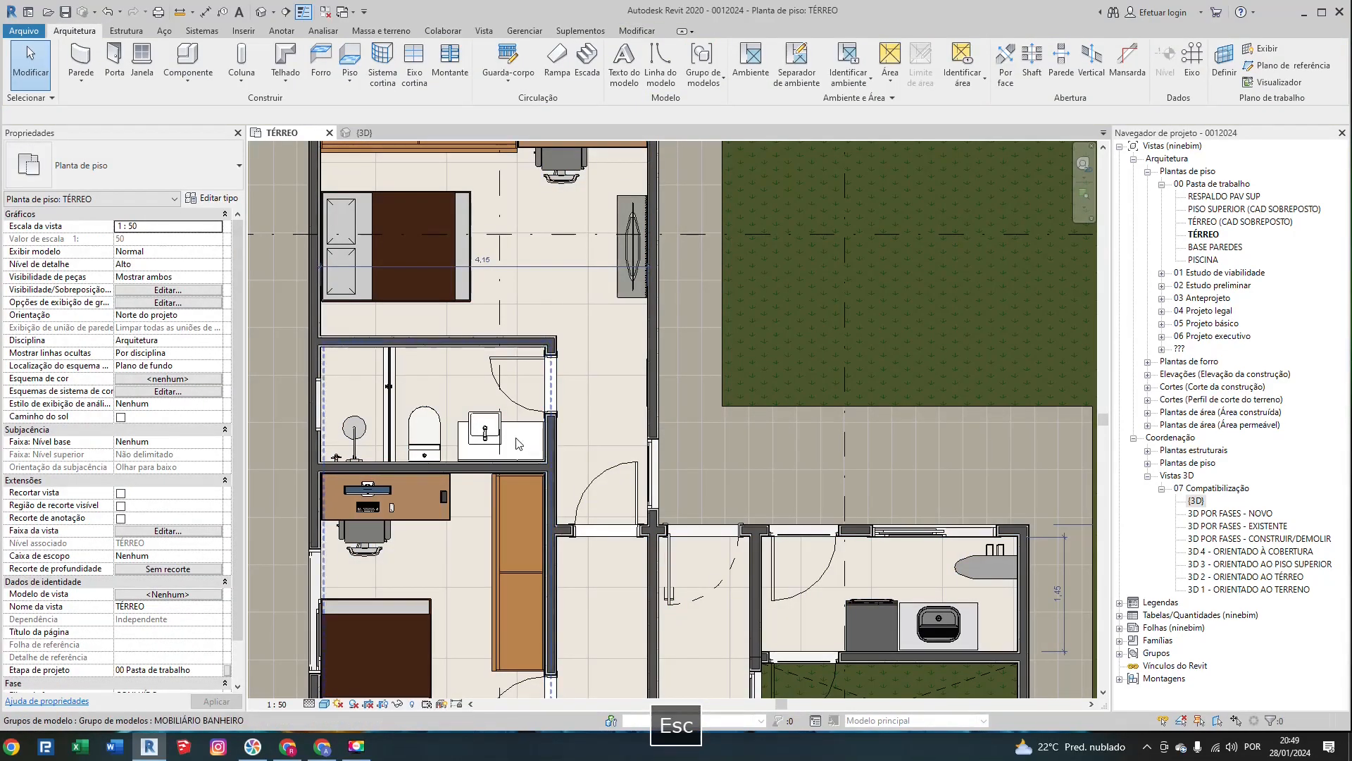
# Step: Temporarily hide the middle bedroom's furniture assembly, and reset the temporary hide/isolate to bring it back
pyautogui.click(493, 546)
pyautogui.scroll(-1, 666, 485)
pyautogui.scroll(-1, 666, 480)
pyautogui.moveTo(666, 481); pyautogui.dragTo(634, 288, button='middle')
pyautogui.scroll(1, 624, 398)
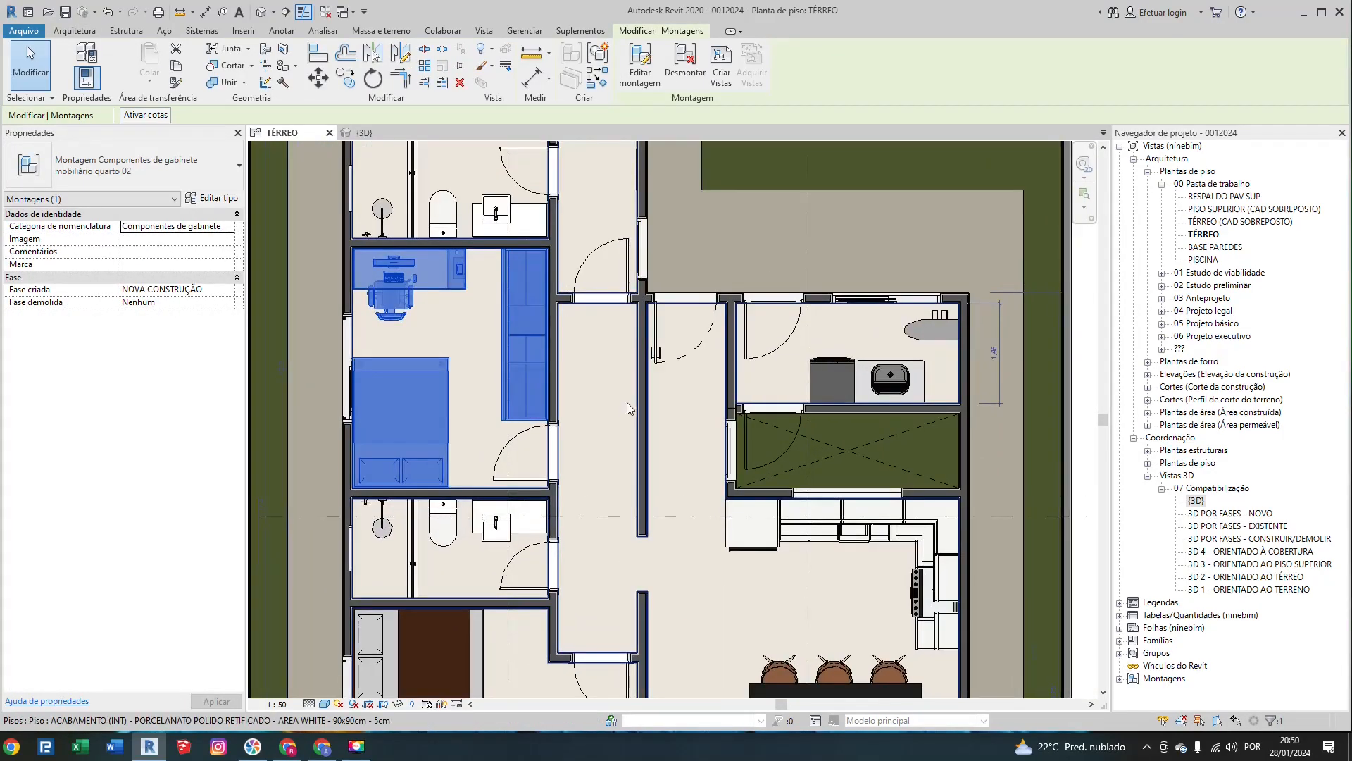
pyautogui.press('h')
pyautogui.press('h')
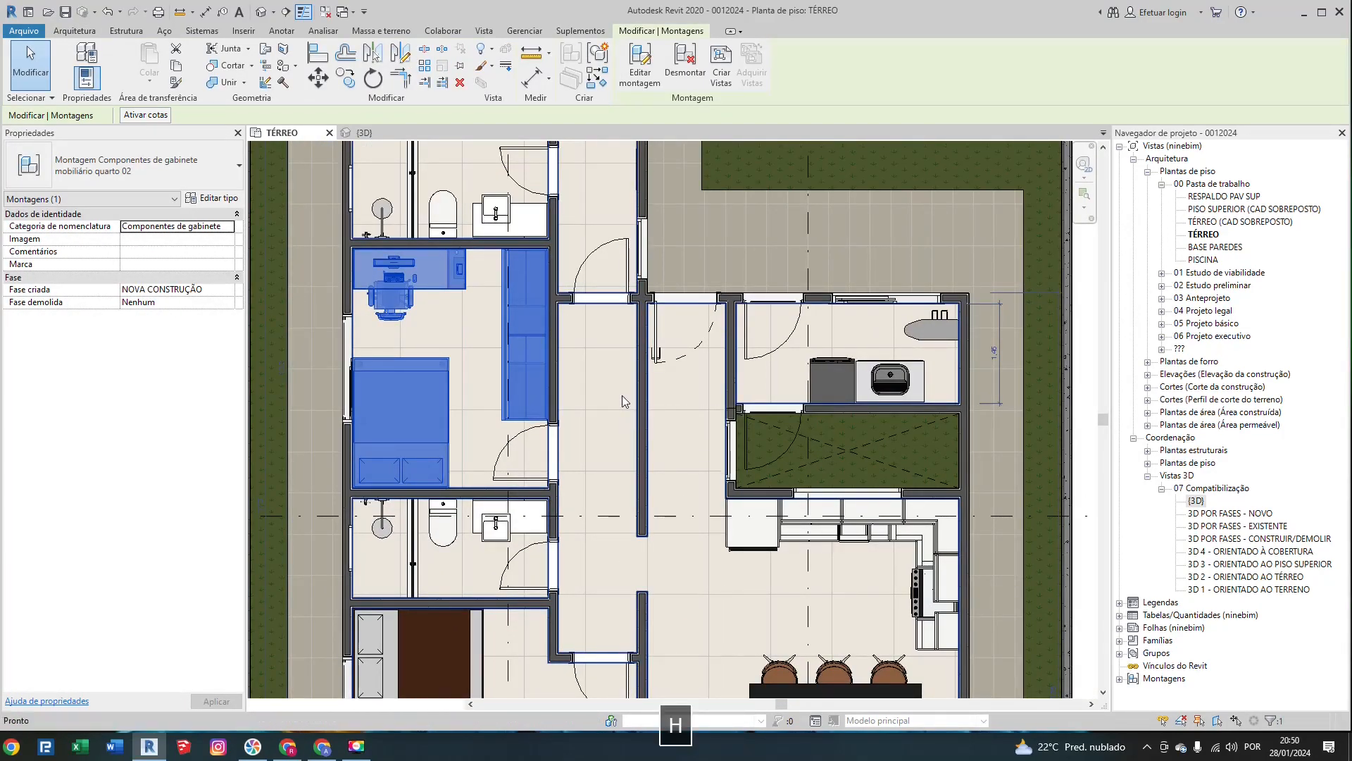
pyautogui.press('h')
pyautogui.press('r')
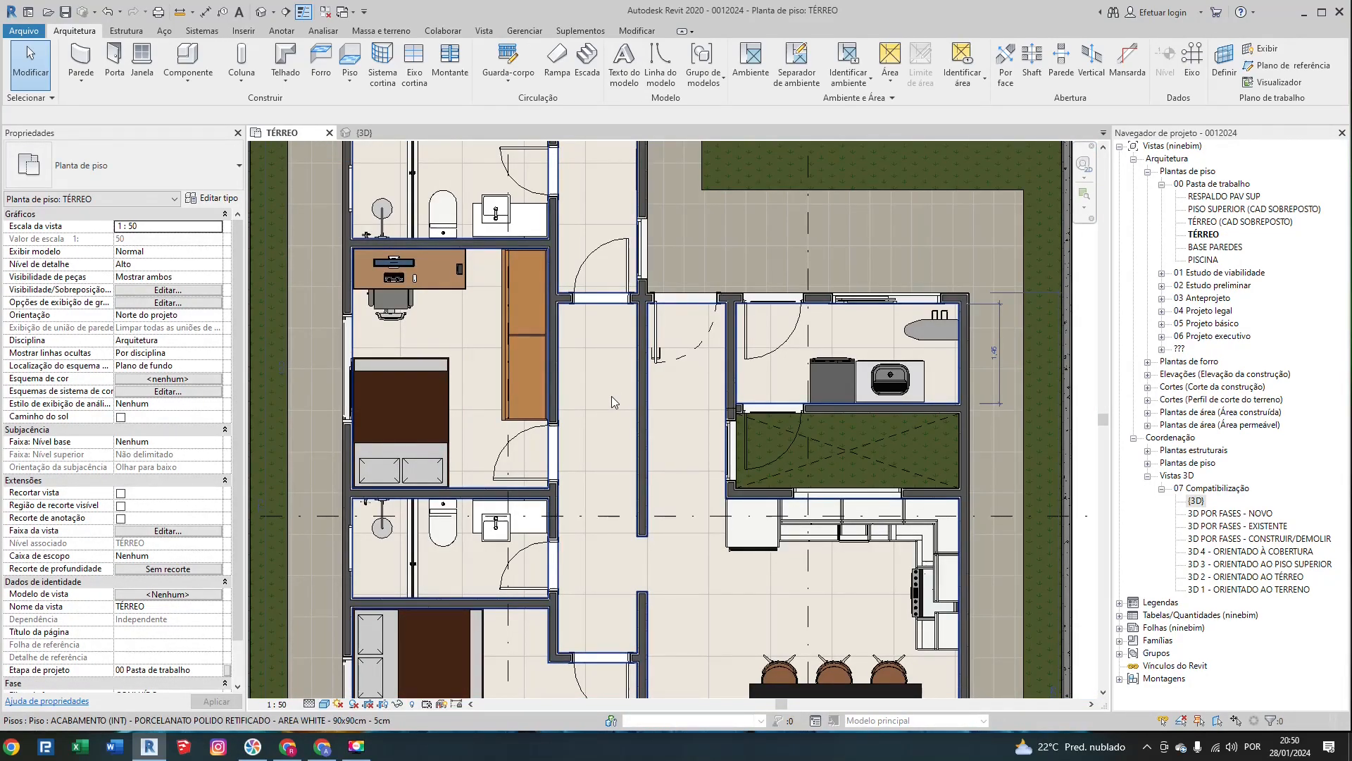
# Step: Look at the {3D} view and return to the TÉRREO floor plan
pyautogui.scroll(-3, 612, 396)
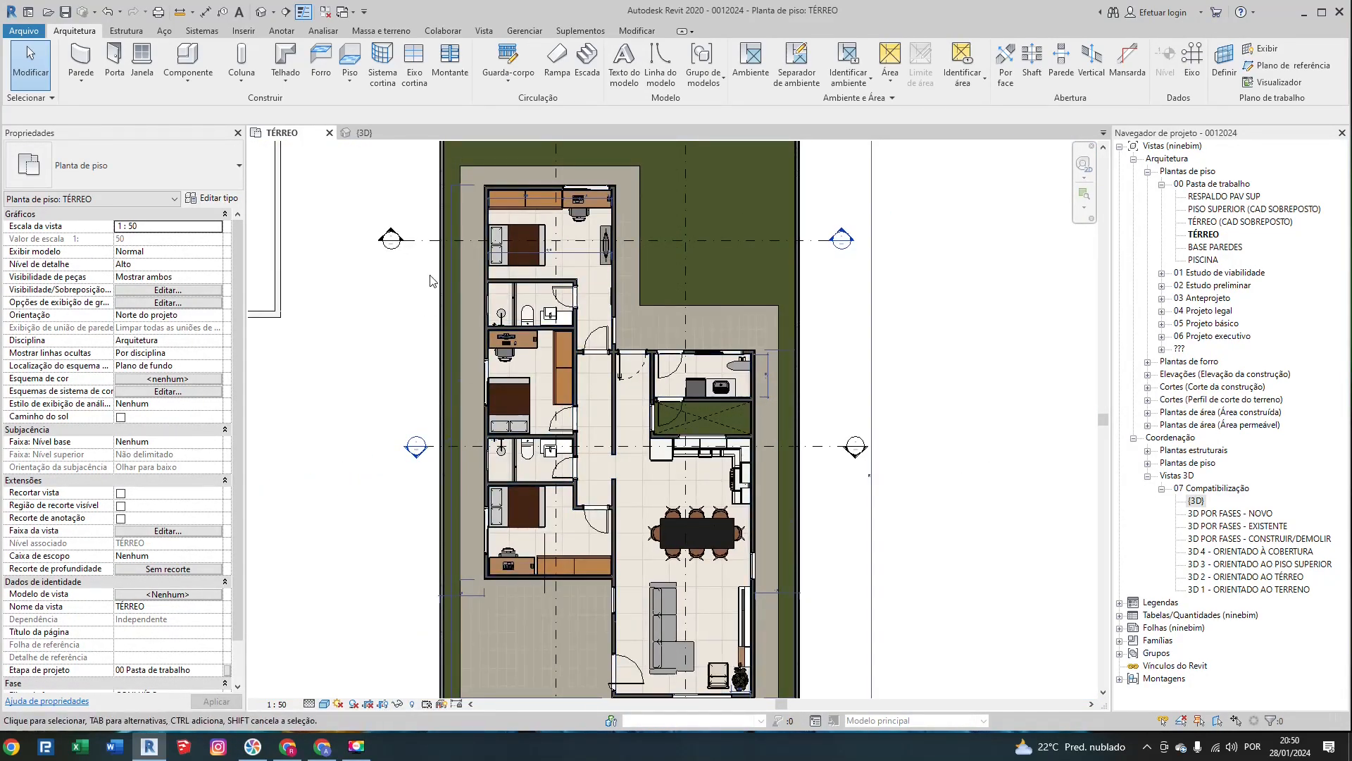
pyautogui.scroll(-2, 337, 310)
pyautogui.click(379, 134)
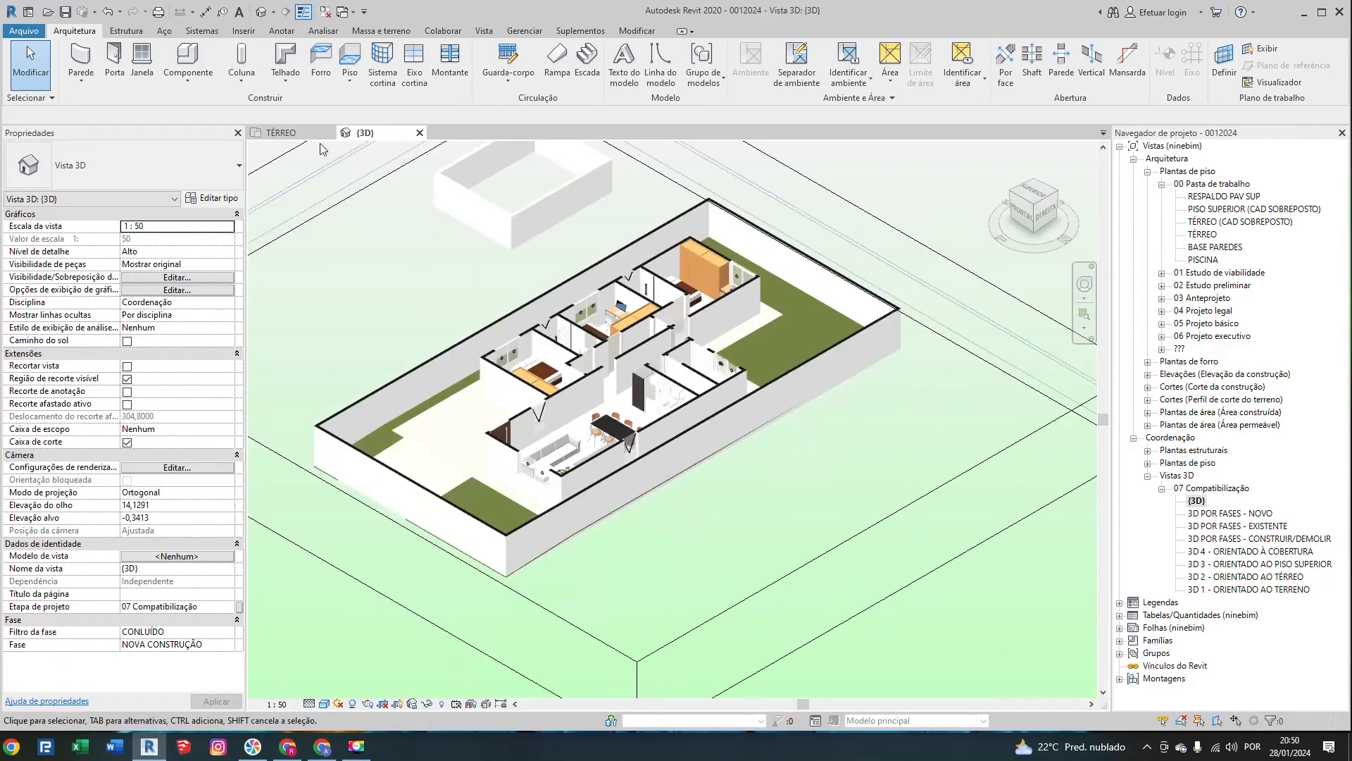
pyautogui.click(281, 133)
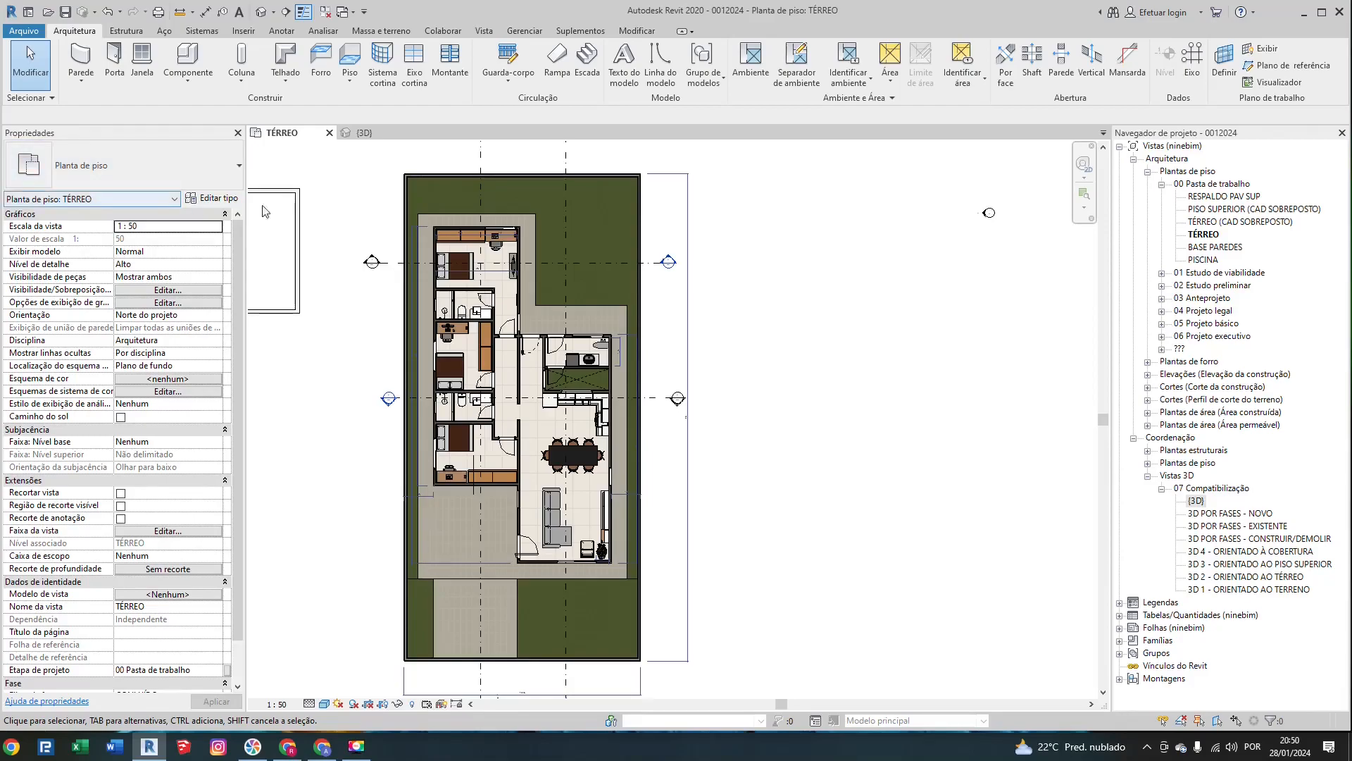
# Step: Examine the TÉRREO plan's detail level options and its remaining view properties, from the extents to the view name and phase
pyautogui.scroll(4, 471, 263)
pyautogui.moveTo(371, 271); pyautogui.dragTo(478, 308, button='middle')
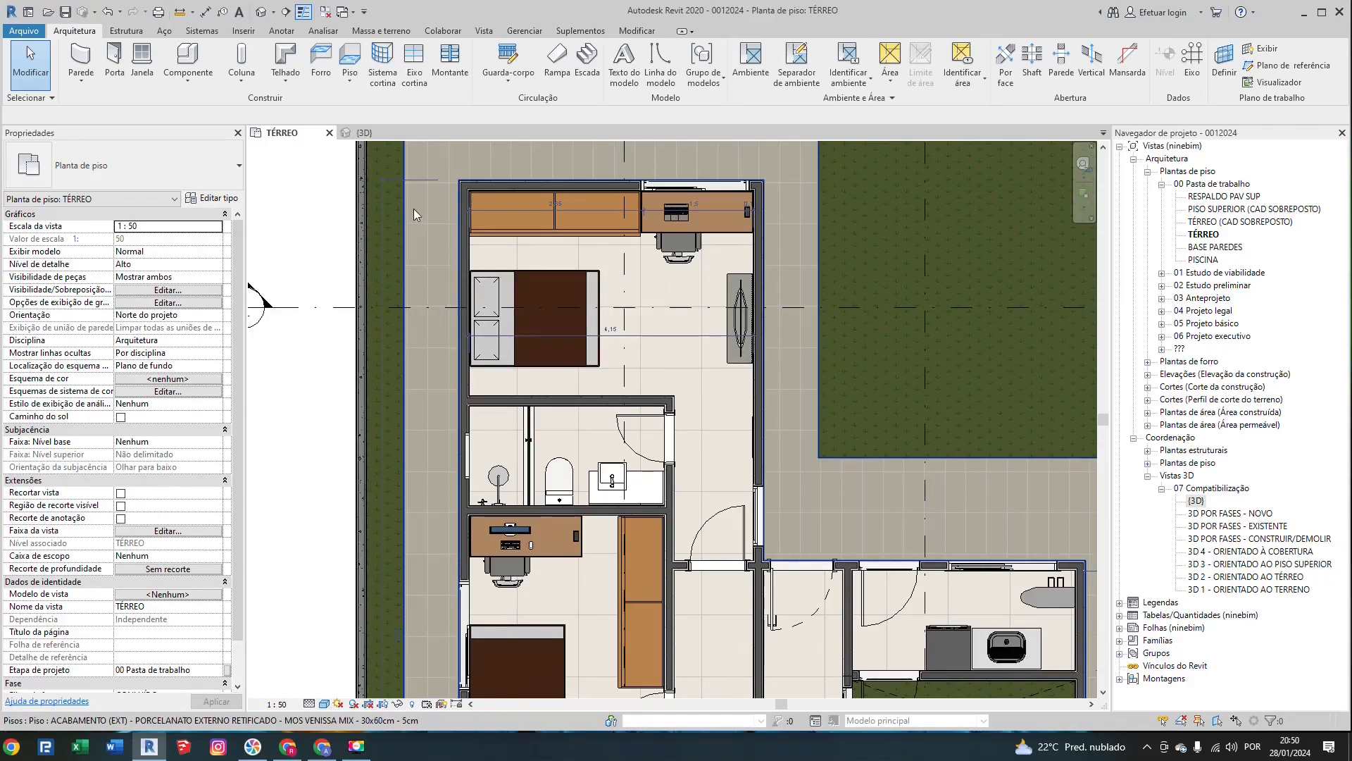
pyautogui.click(308, 704)
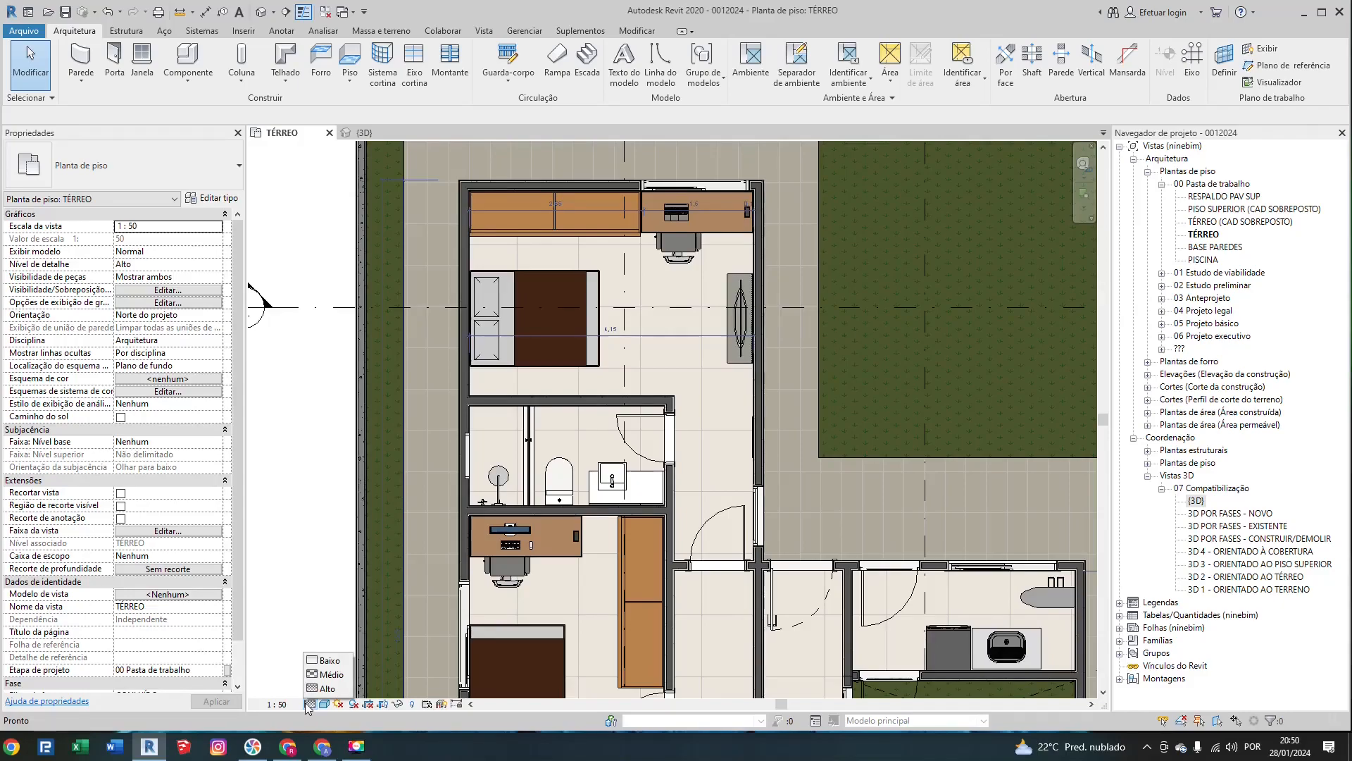
pyautogui.click(266, 211)
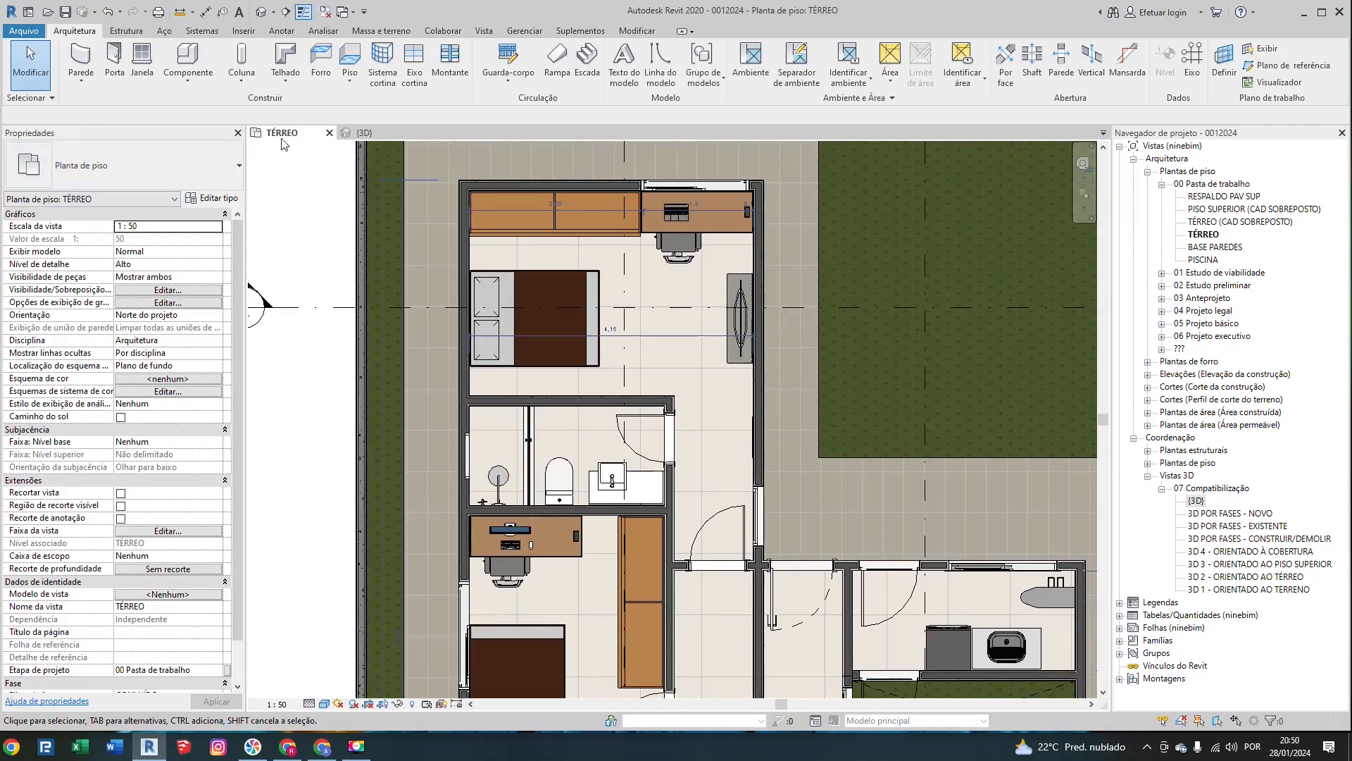
pyautogui.click(166, 264)
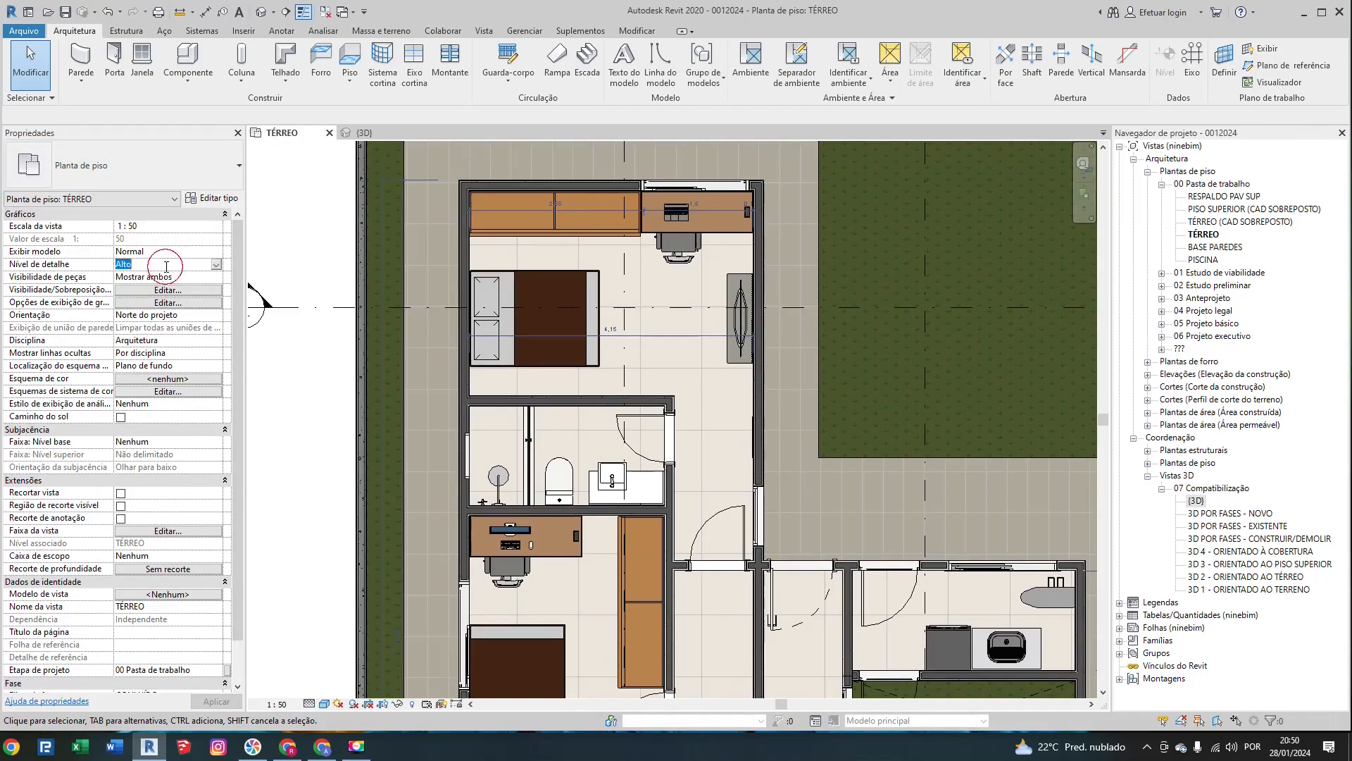
pyautogui.click(217, 265)
pyautogui.click(217, 266)
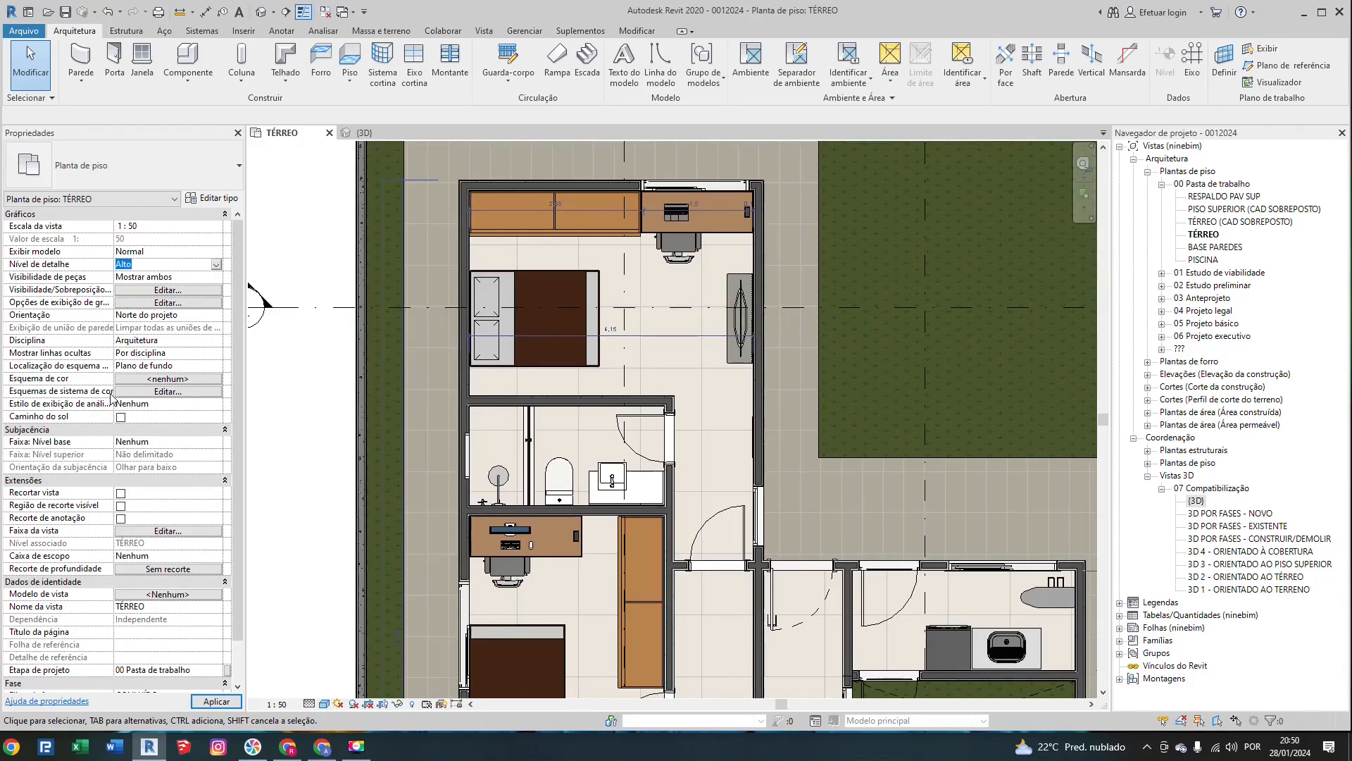
pyautogui.scroll(-3, 111, 392)
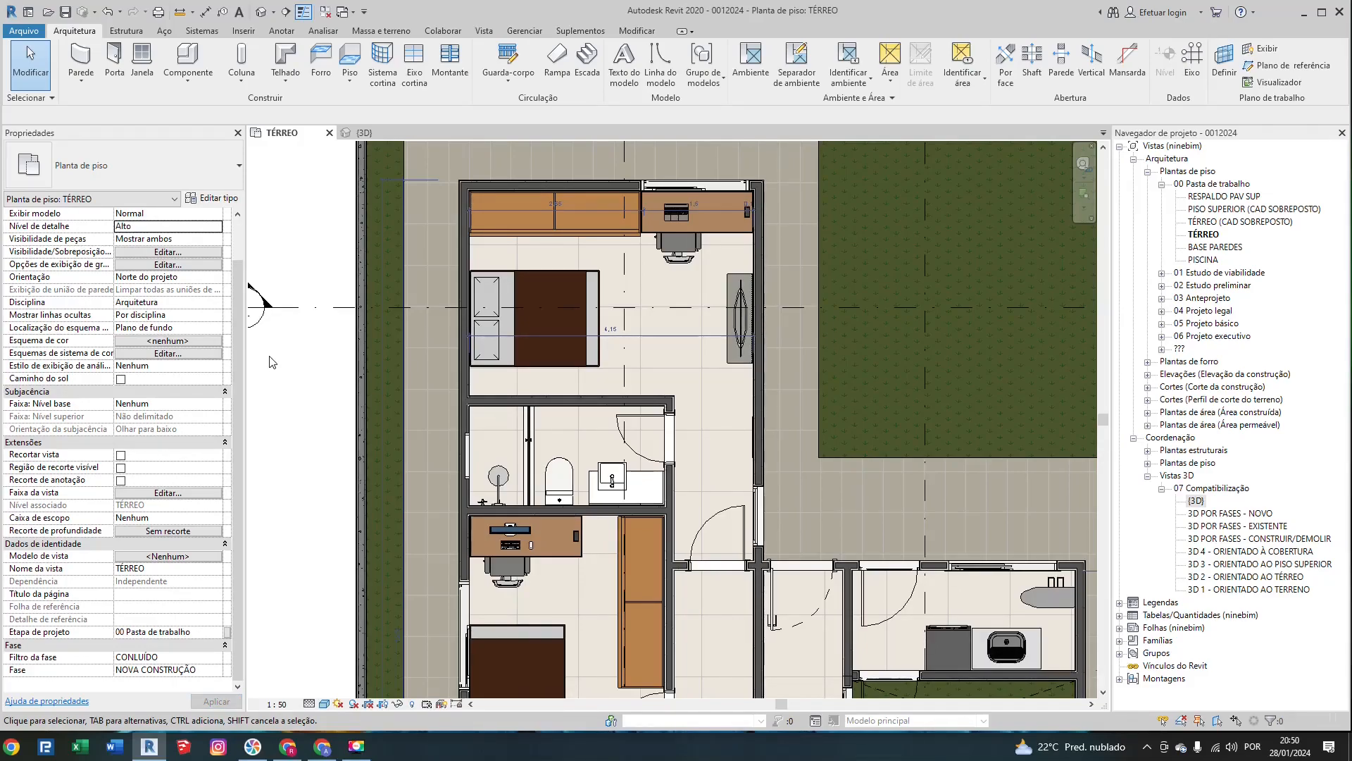
pyautogui.click(141, 567)
pyautogui.scroll(-2, 295, 521)
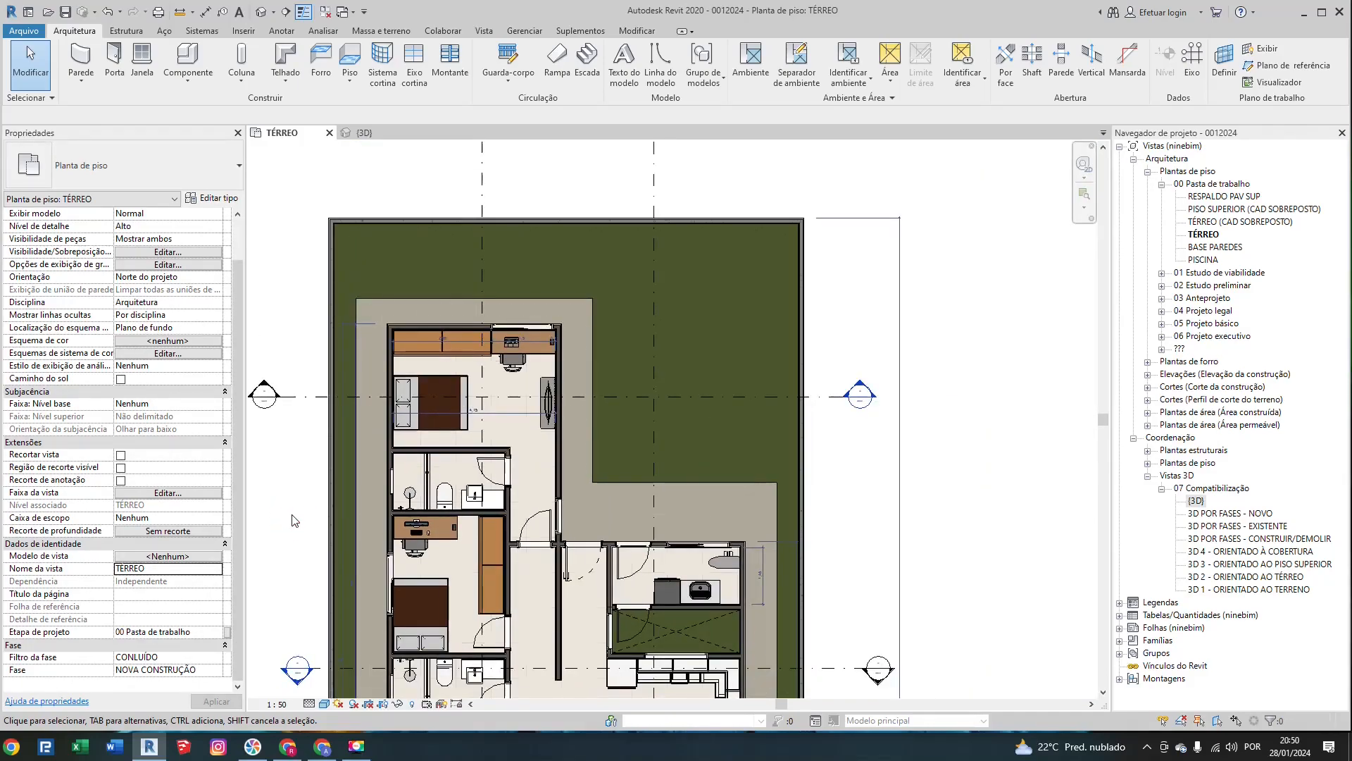
pyautogui.scroll(1, 155, 493)
pyautogui.scroll(-2, 496, 219)
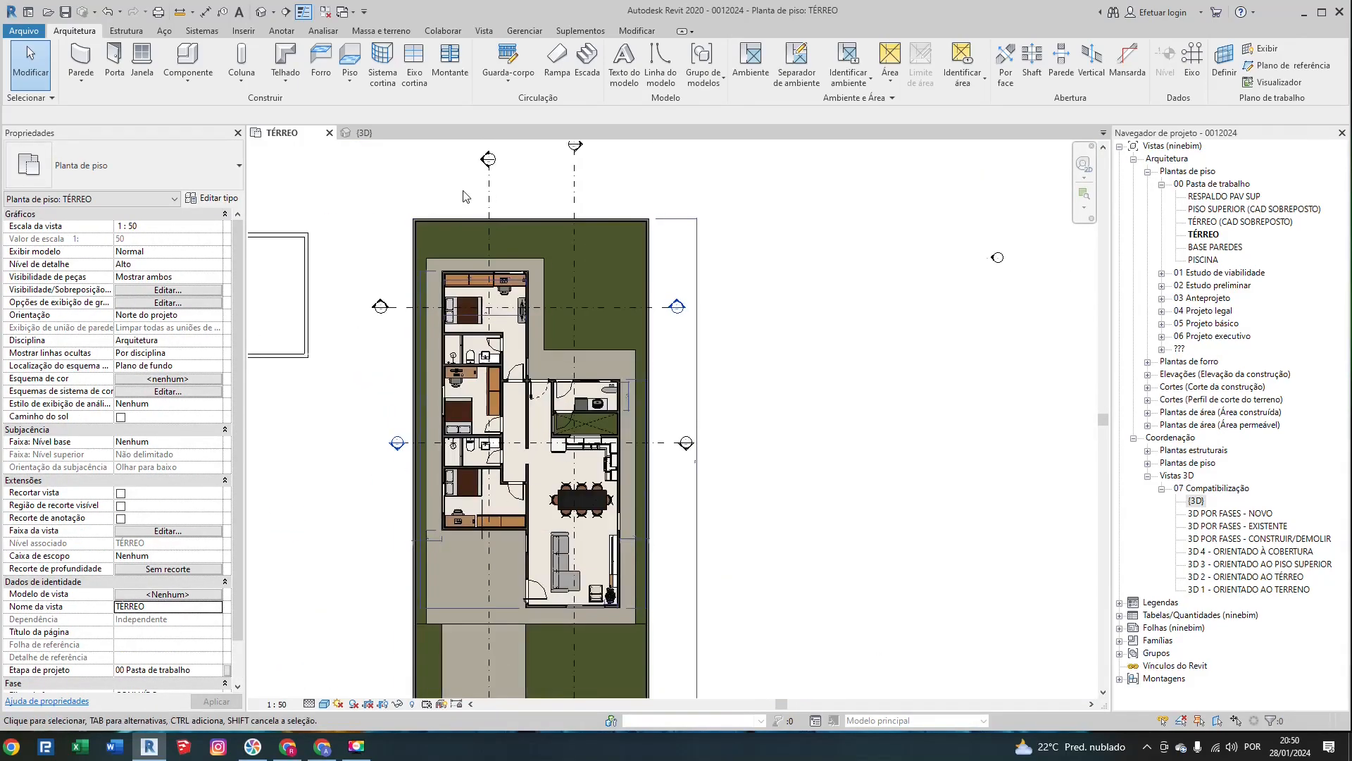
# Step: Set the {3D} view's discipline to Arquitetura and locate the view under that discipline in the project browser
pyautogui.click(363, 133)
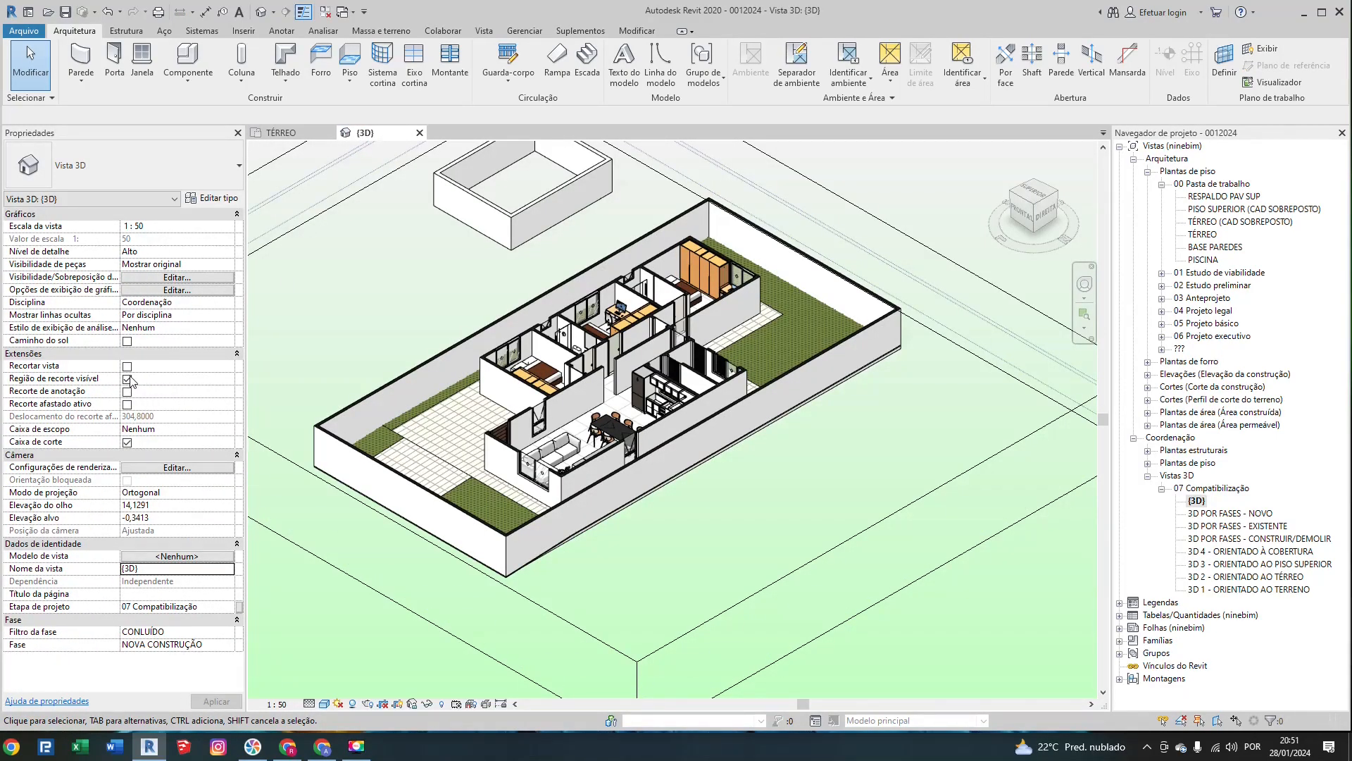
pyautogui.click(152, 307)
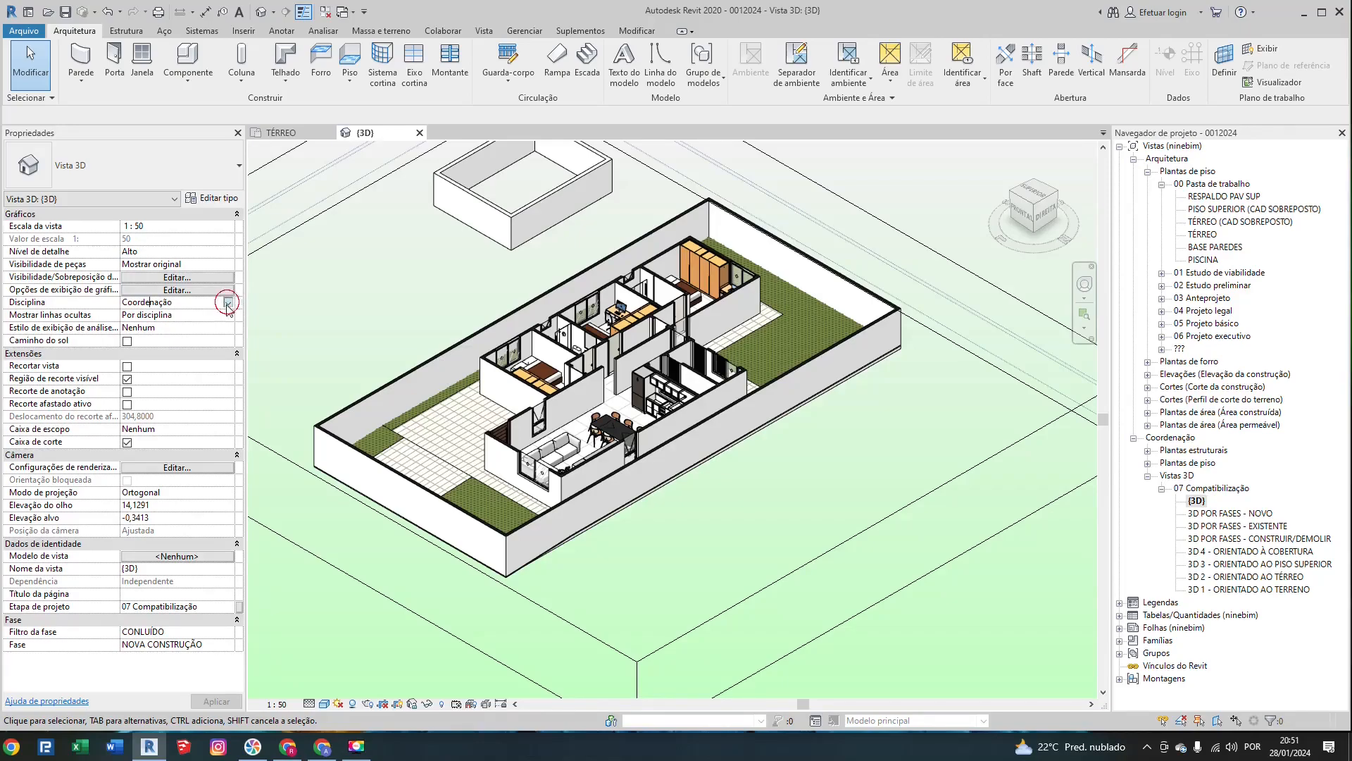
pyautogui.click(228, 303)
pyautogui.click(169, 314)
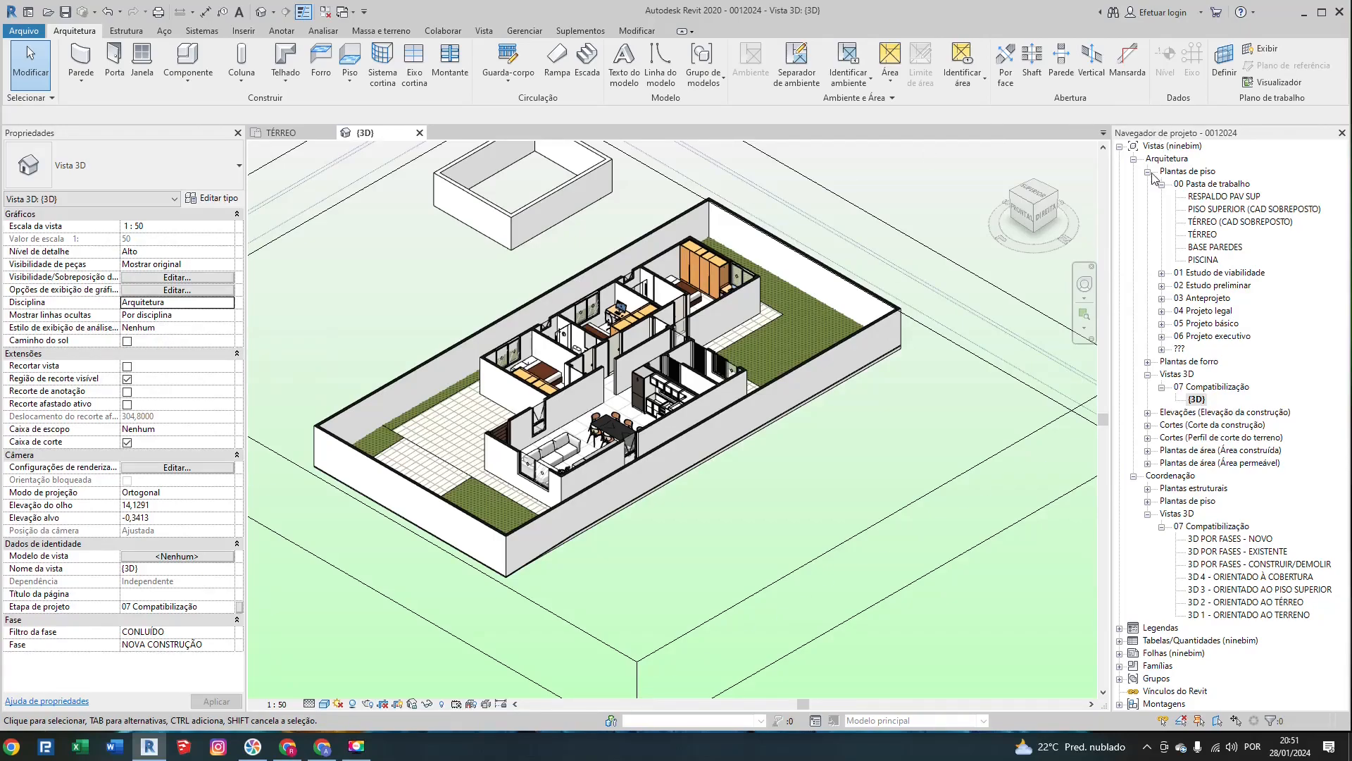
pyautogui.click(1162, 349)
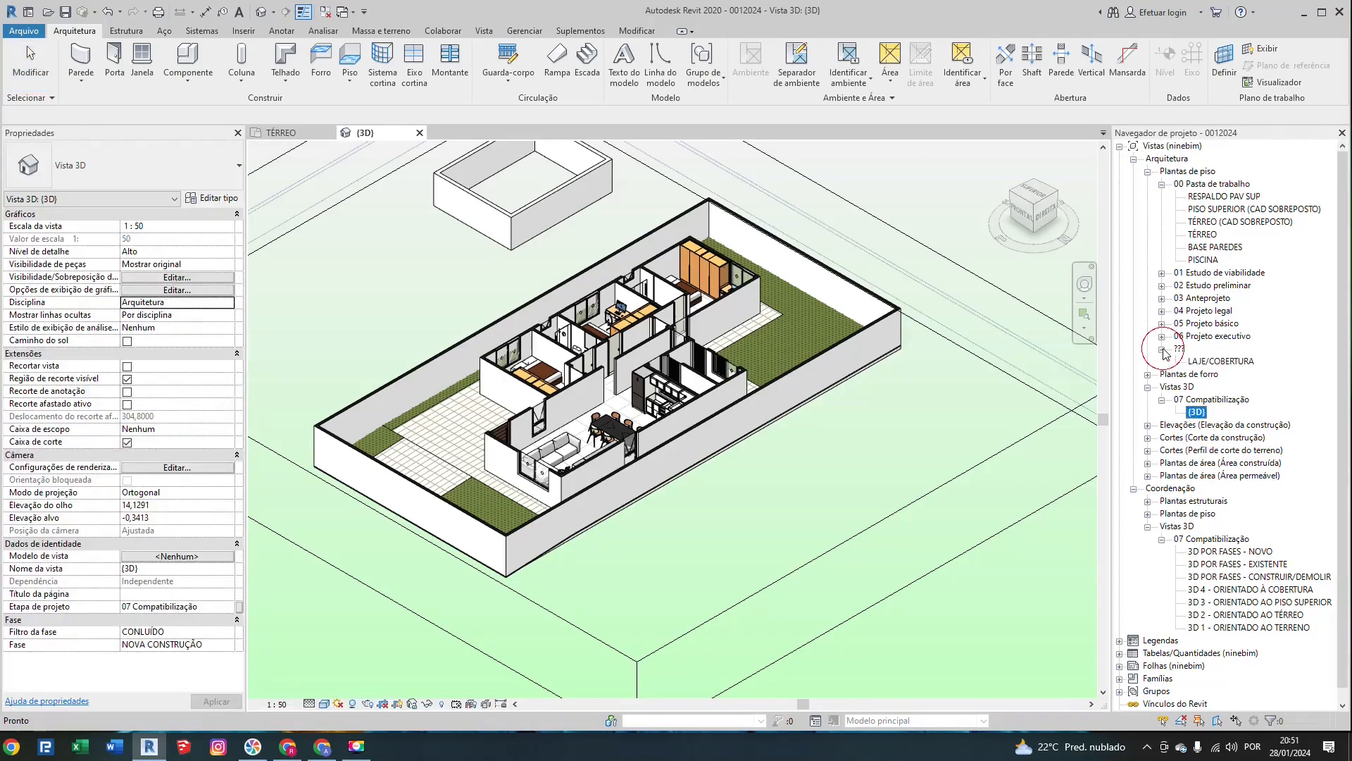
pyautogui.click(1197, 412)
pyautogui.click(1133, 158)
pyautogui.click(1134, 159)
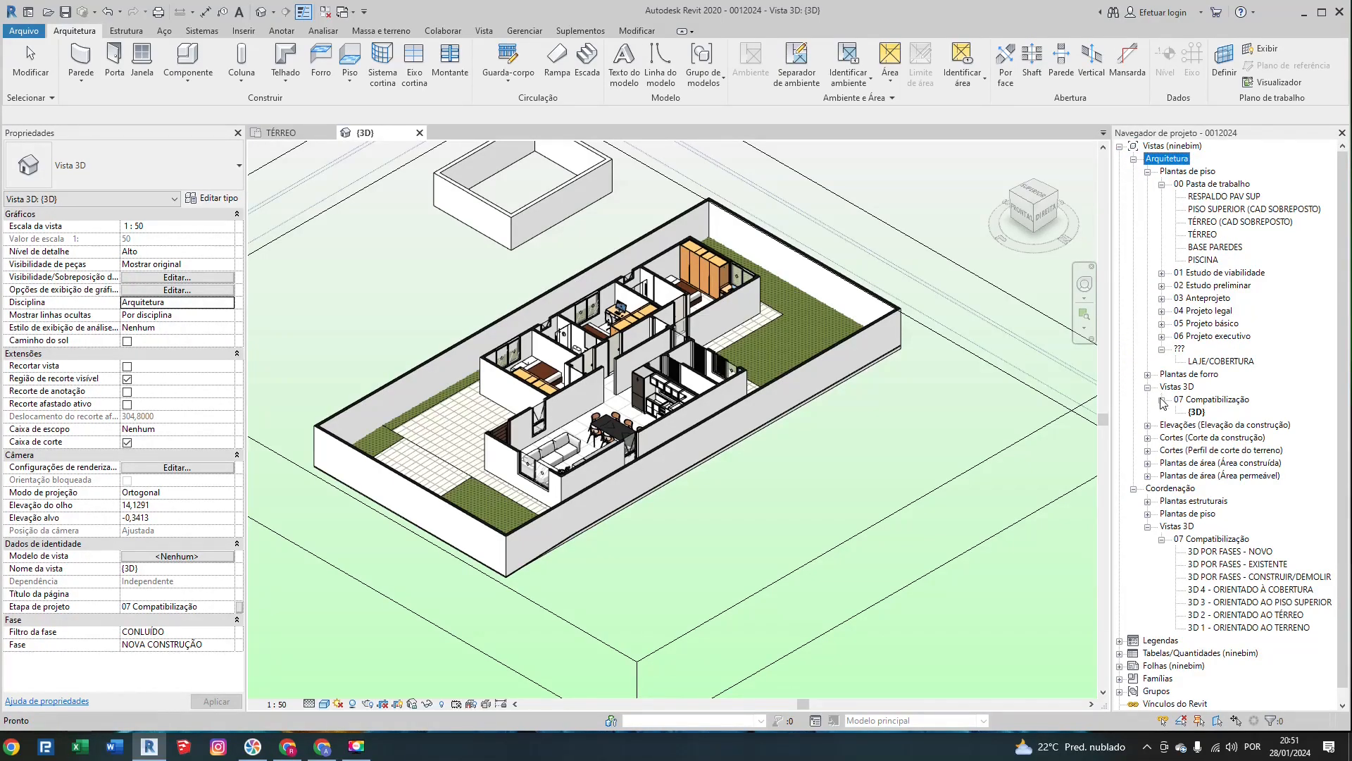
# Step: Set the {3D} view's project stage (Etapa de projeto) to 00 Pasta de trabalho
pyautogui.click(1195, 413)
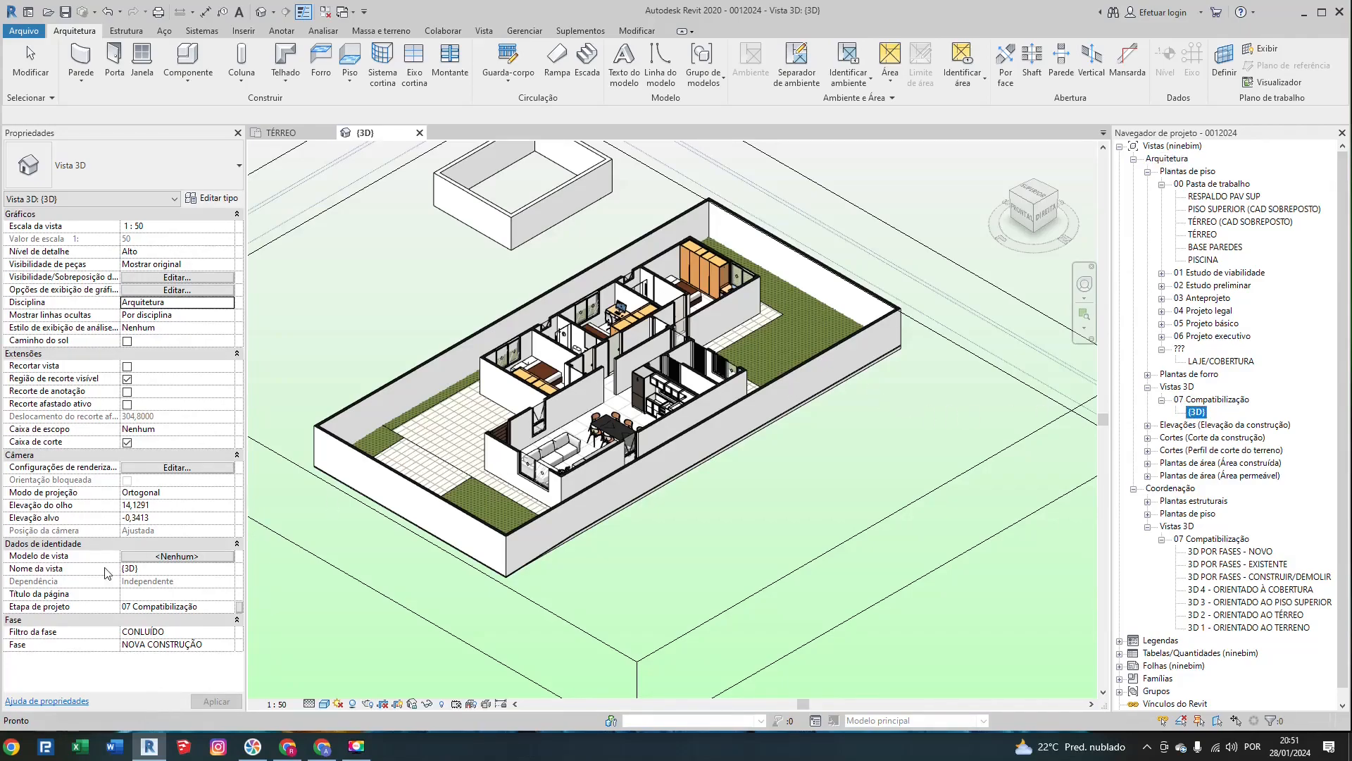
pyautogui.click(211, 607)
pyautogui.click(228, 606)
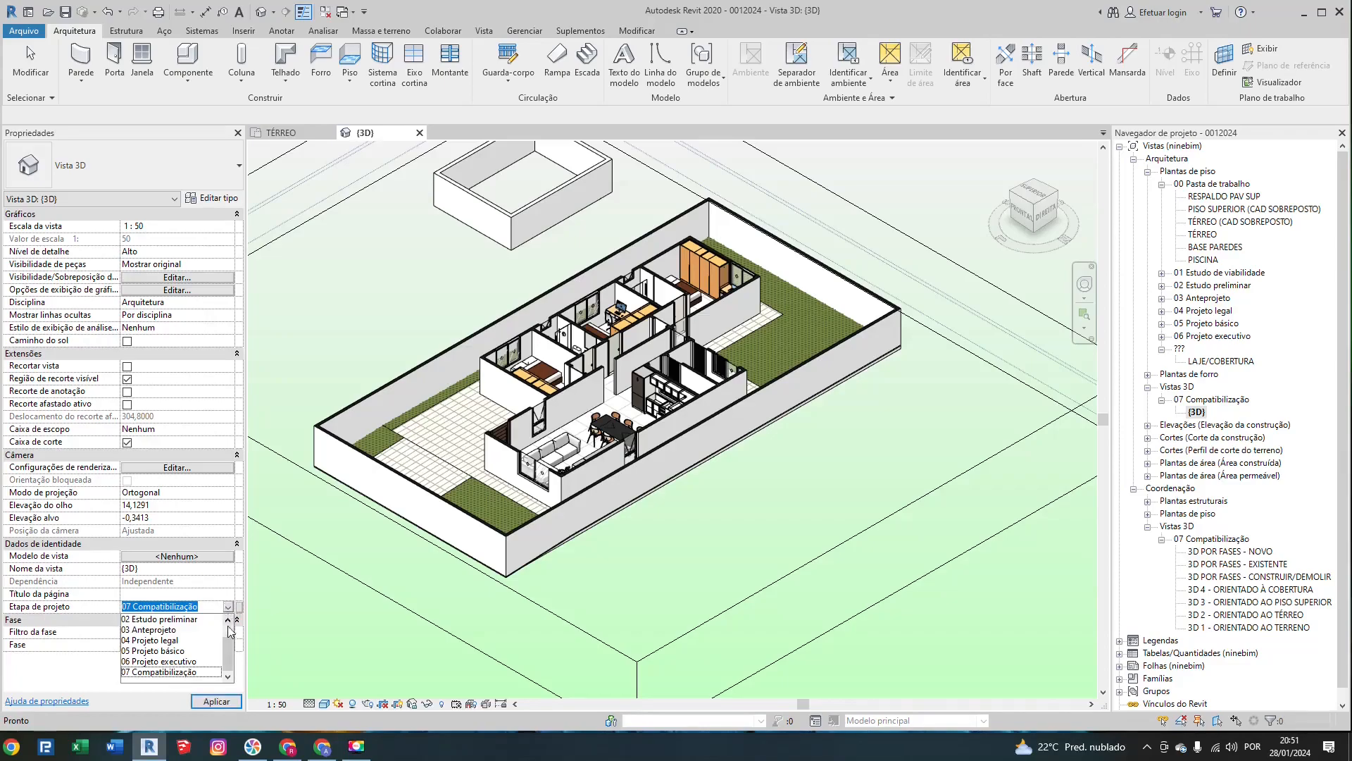
pyautogui.moveTo(228, 646); pyautogui.dragTo(228, 629)
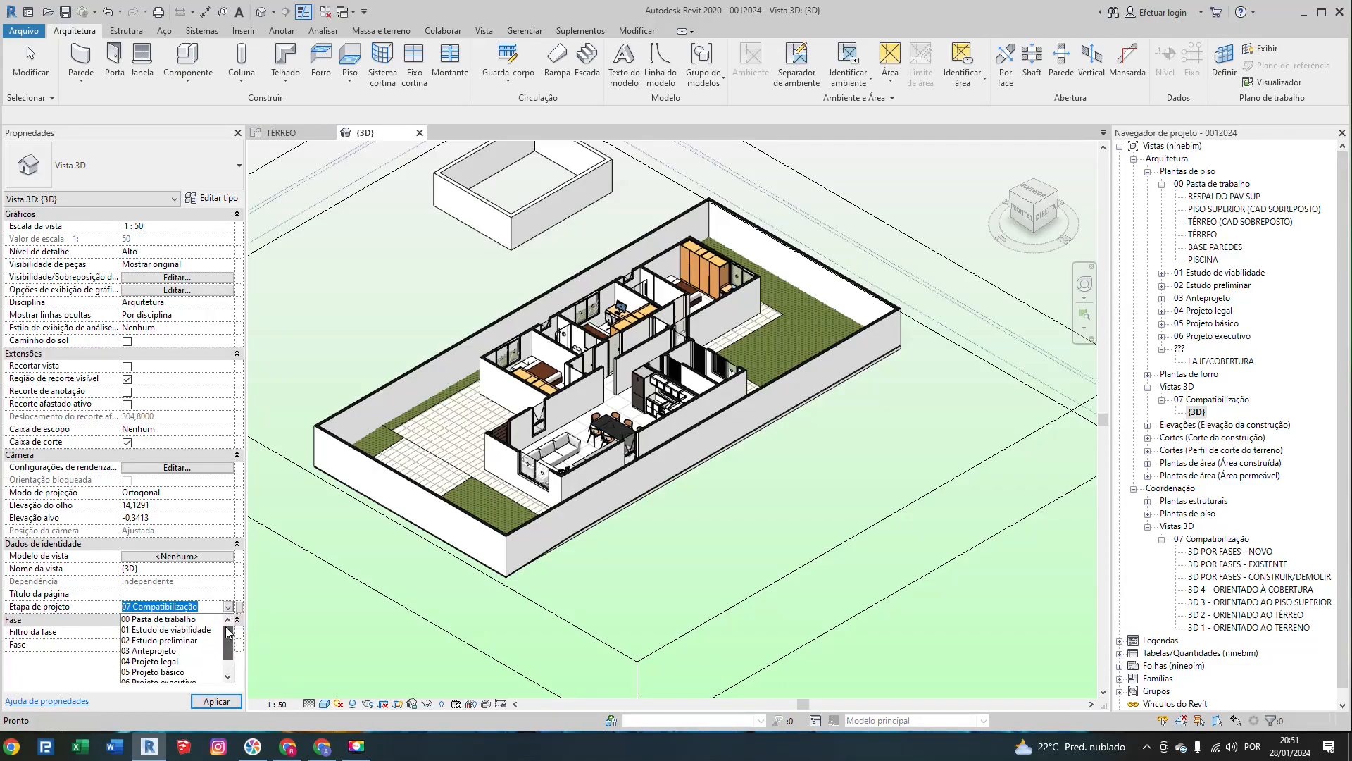
pyautogui.click(180, 620)
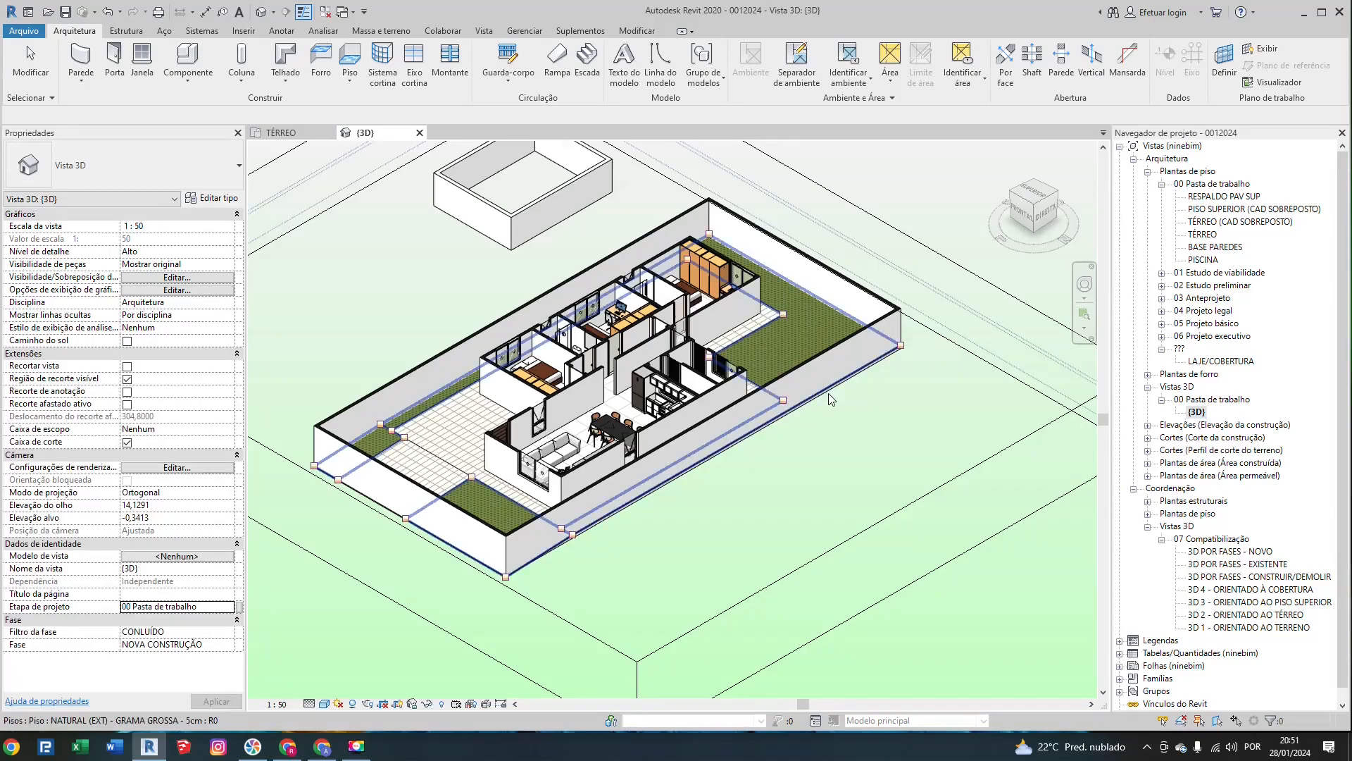
pyautogui.scroll(-3, 817, 391)
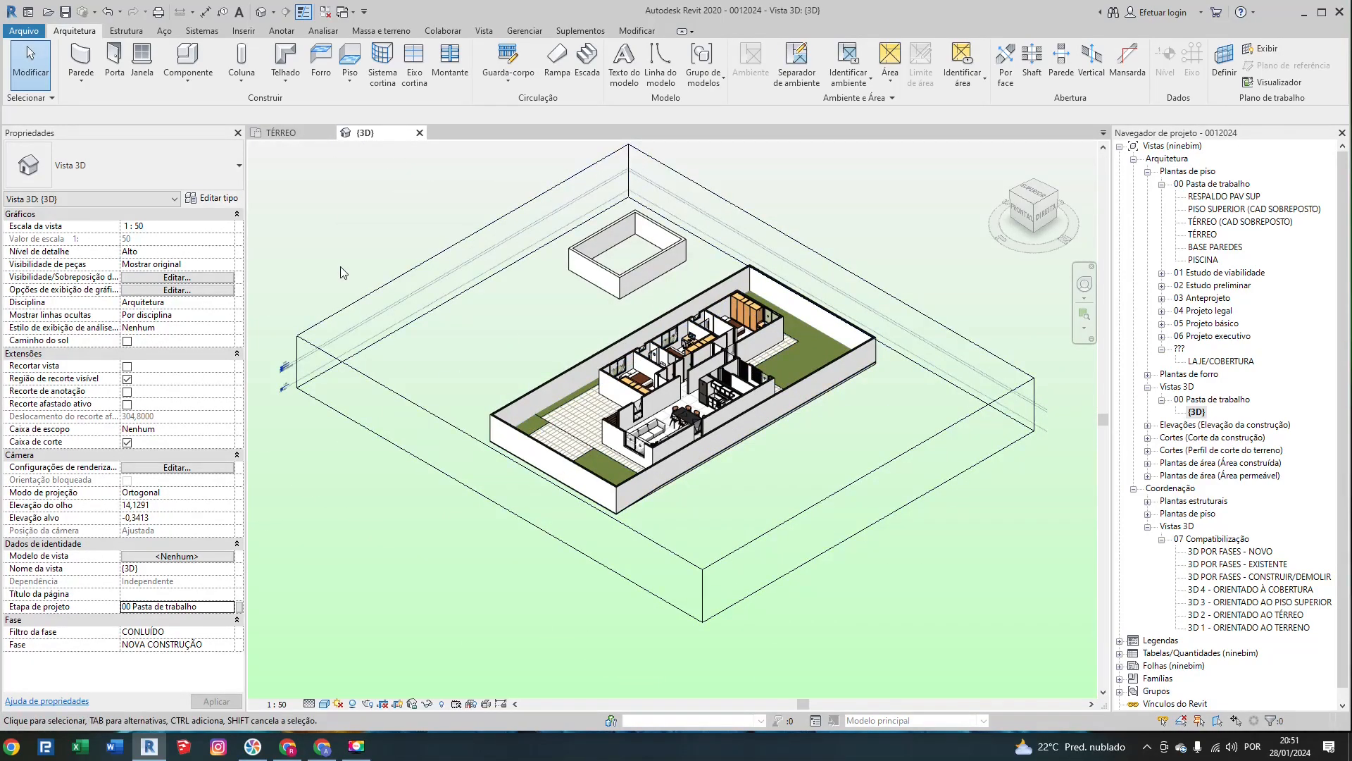
pyautogui.scroll(-2, 340, 267)
# Step: Draw a horizontal building section through the upper part of the separate rectangular wall enclosure in the TÉRREO plan
pyautogui.click(302, 133)
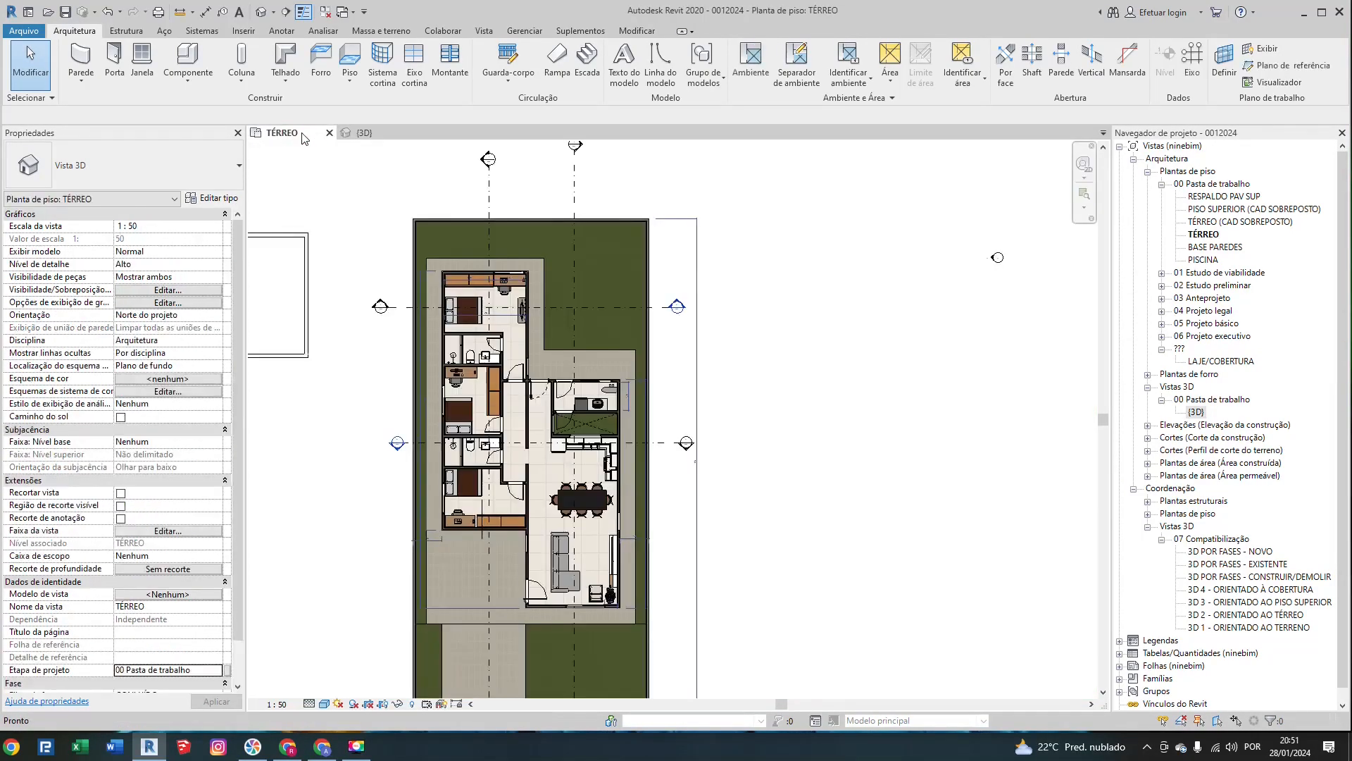
pyautogui.scroll(-2, 833, 299)
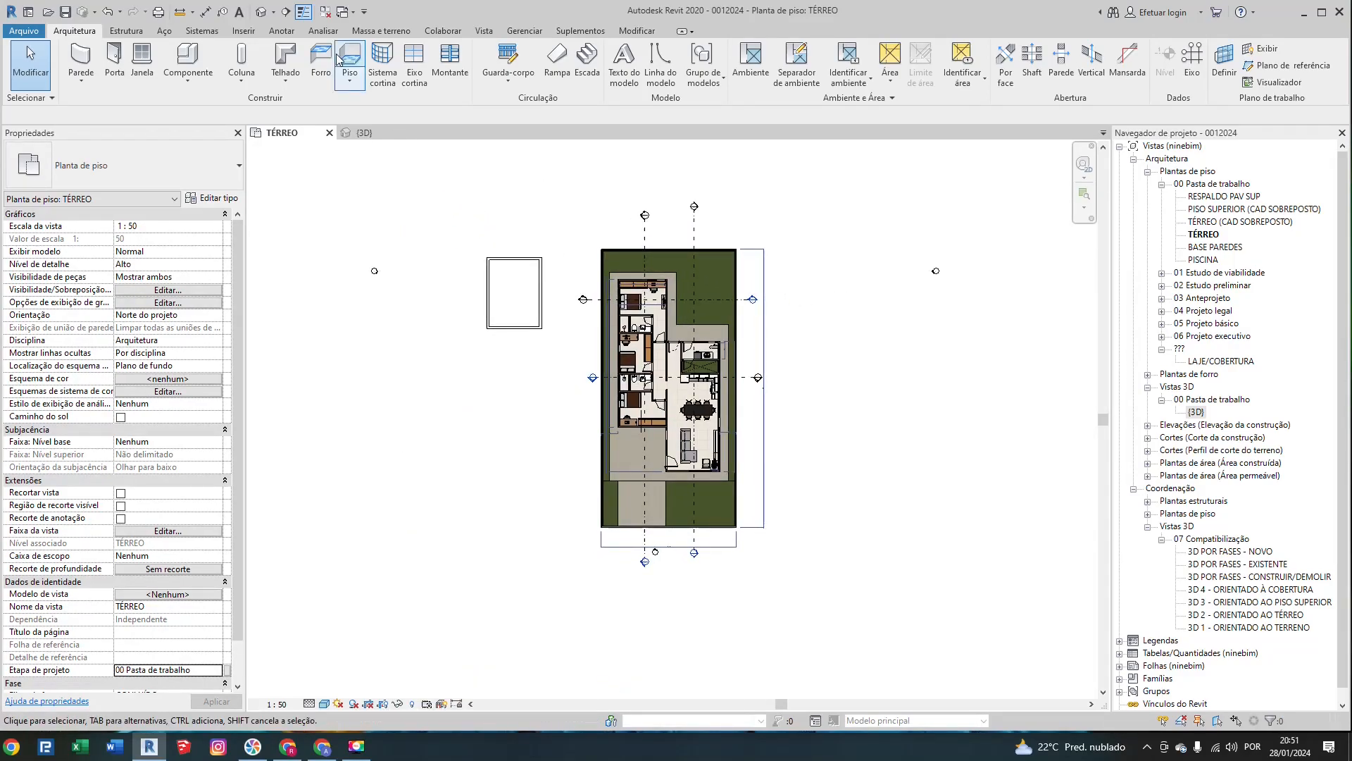
pyautogui.click(286, 12)
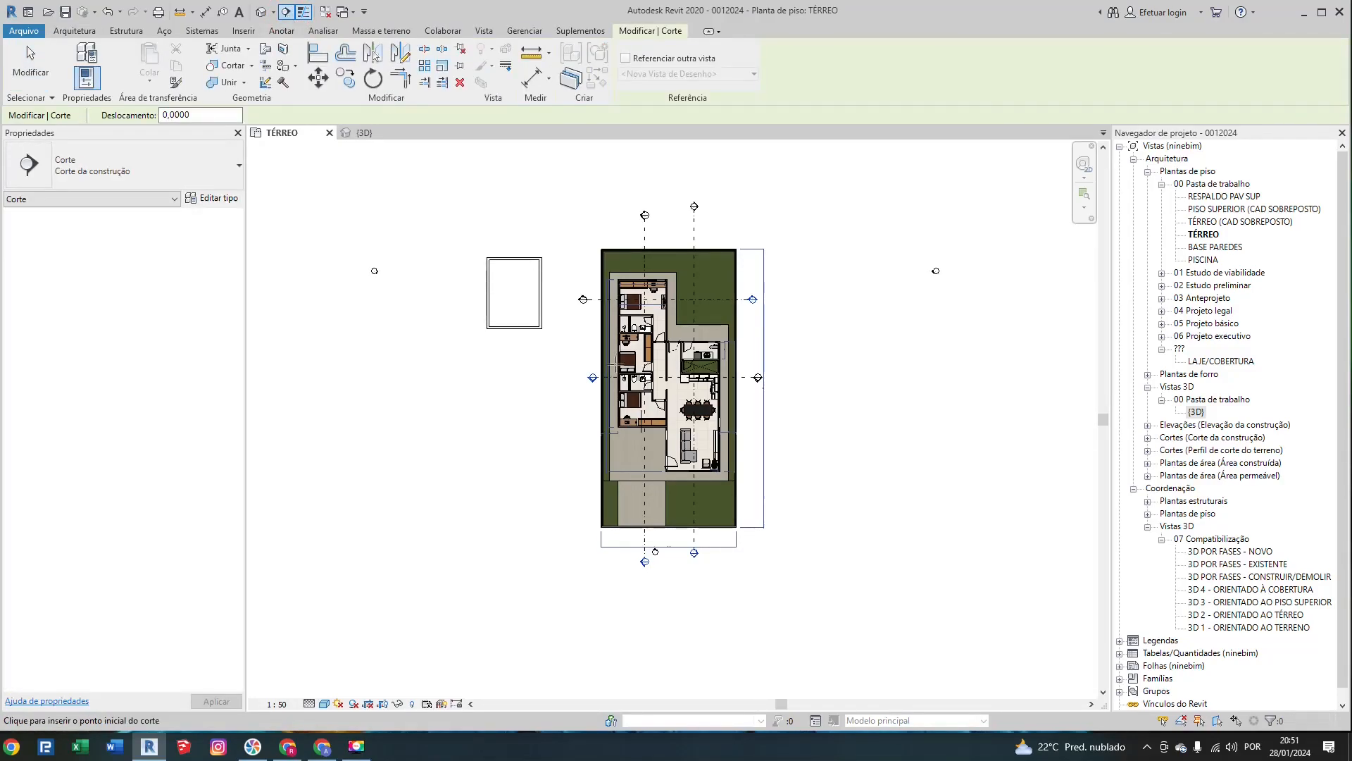
pyautogui.scroll(2, 614, 370)
pyautogui.scroll(5, 531, 278)
pyautogui.scroll(-2, 477, 244)
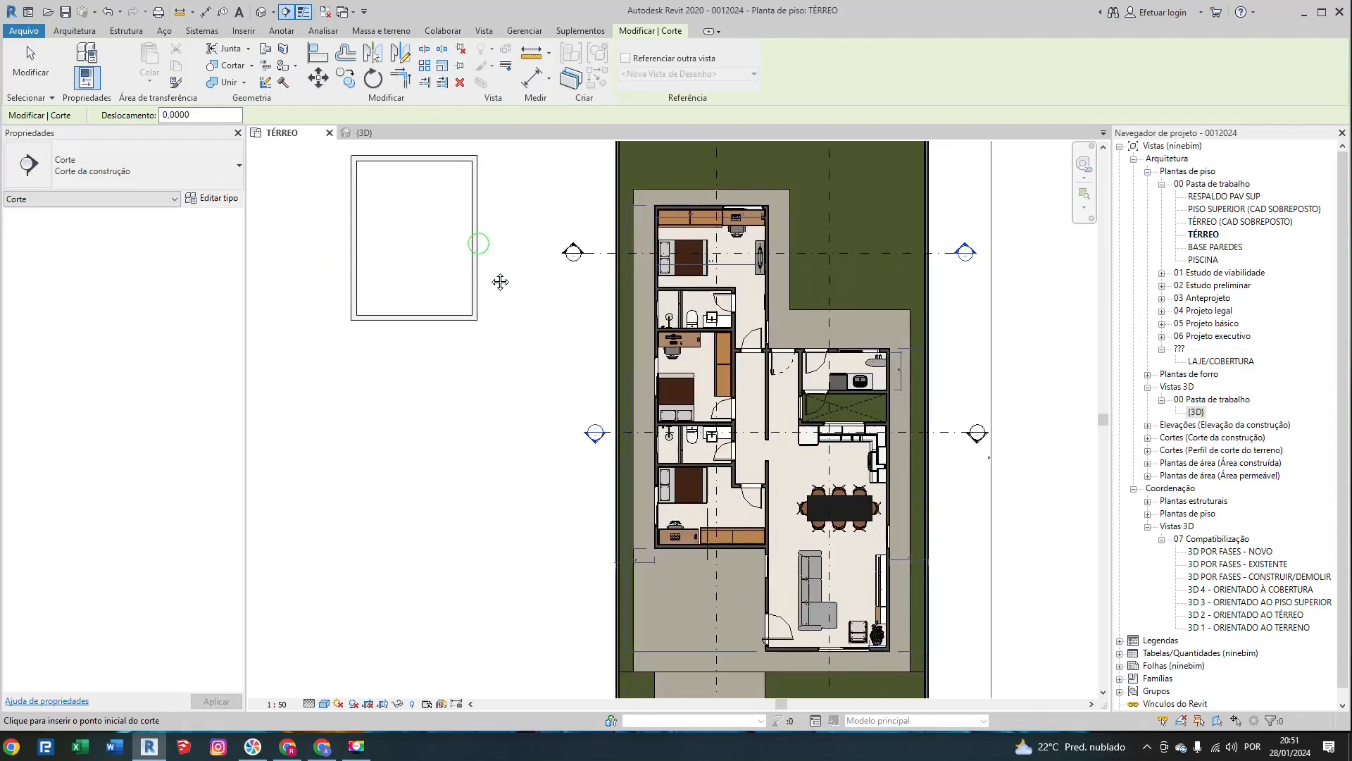
pyautogui.moveTo(501, 281); pyautogui.dragTo(529, 350, button='middle')
pyautogui.scroll(1, 401, 269)
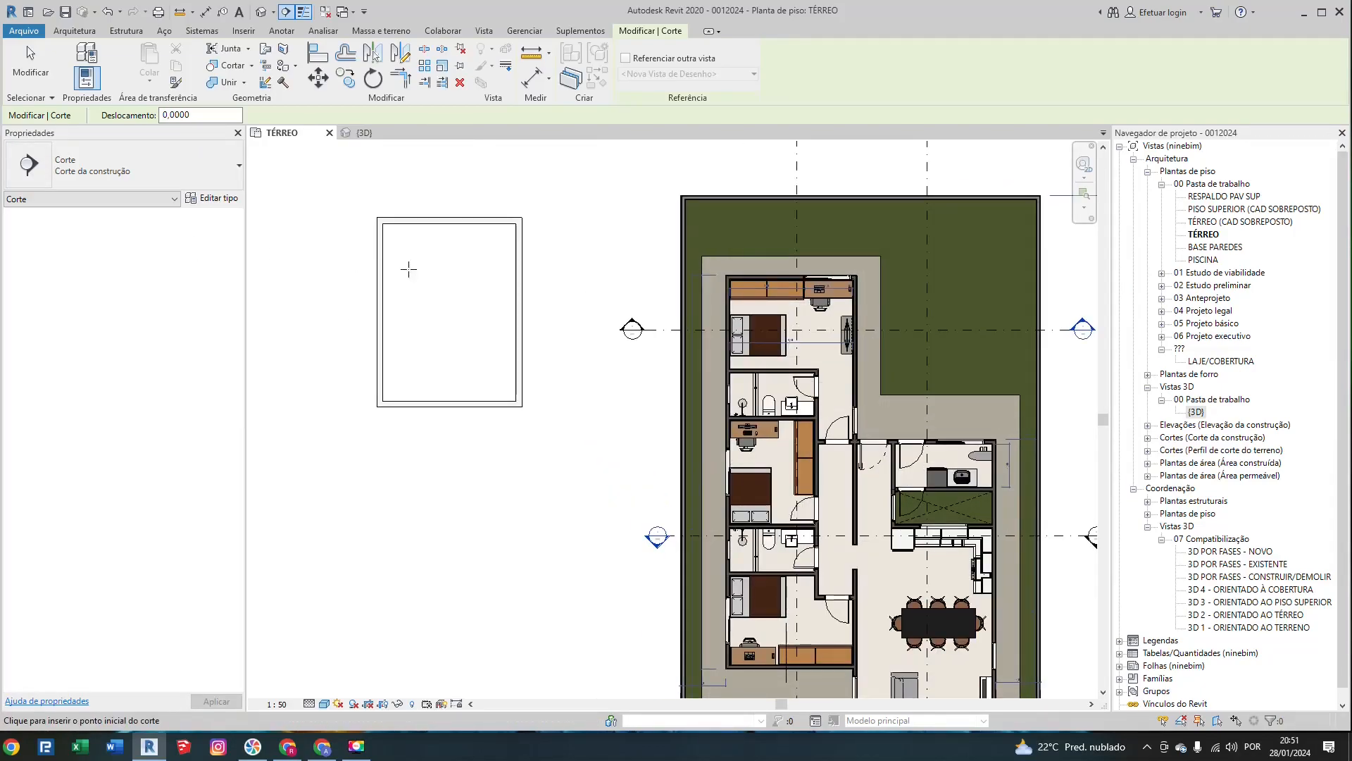
pyautogui.click(556, 284)
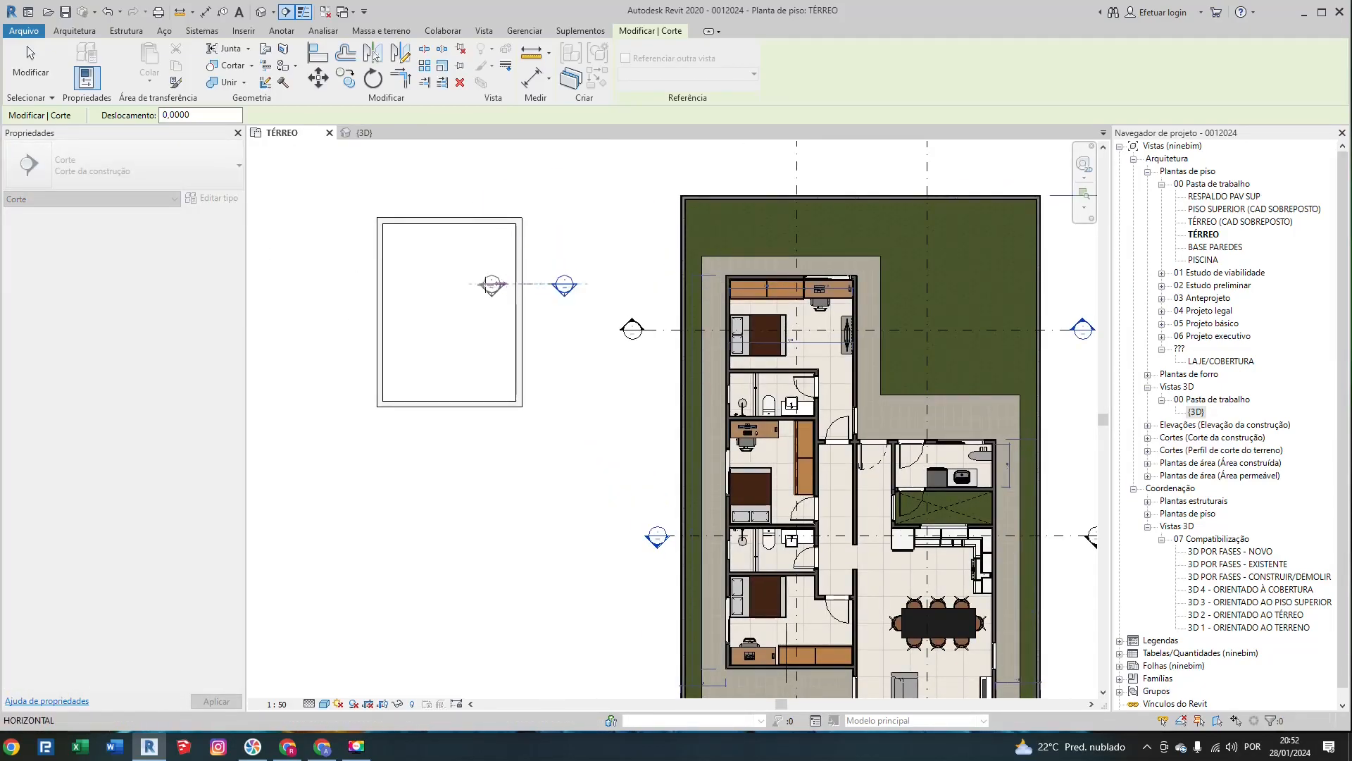
pyautogui.click(324, 284)
pyautogui.press('Escape')
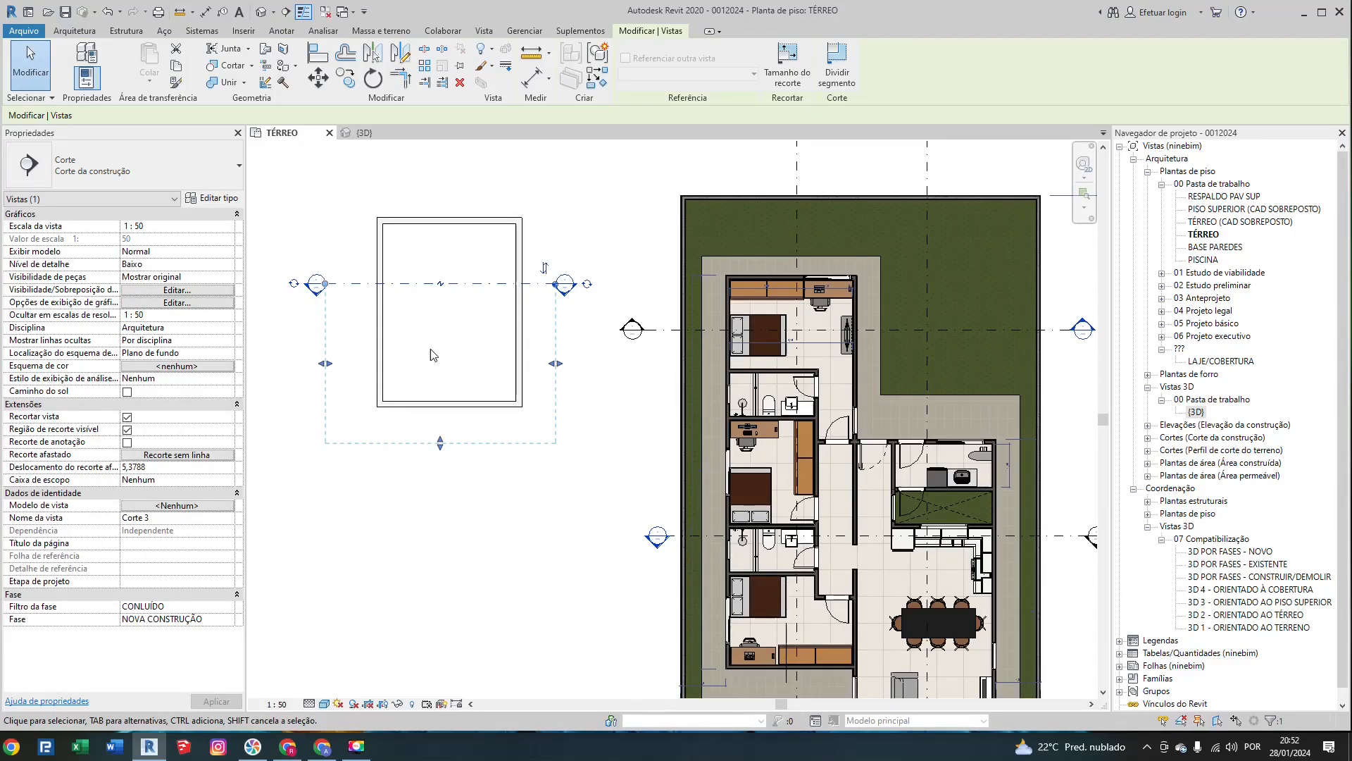
# Step: Flip the new section's viewing direction back and forth, leaving it looking toward the enclosure's upper wall
pyautogui.click(546, 268)
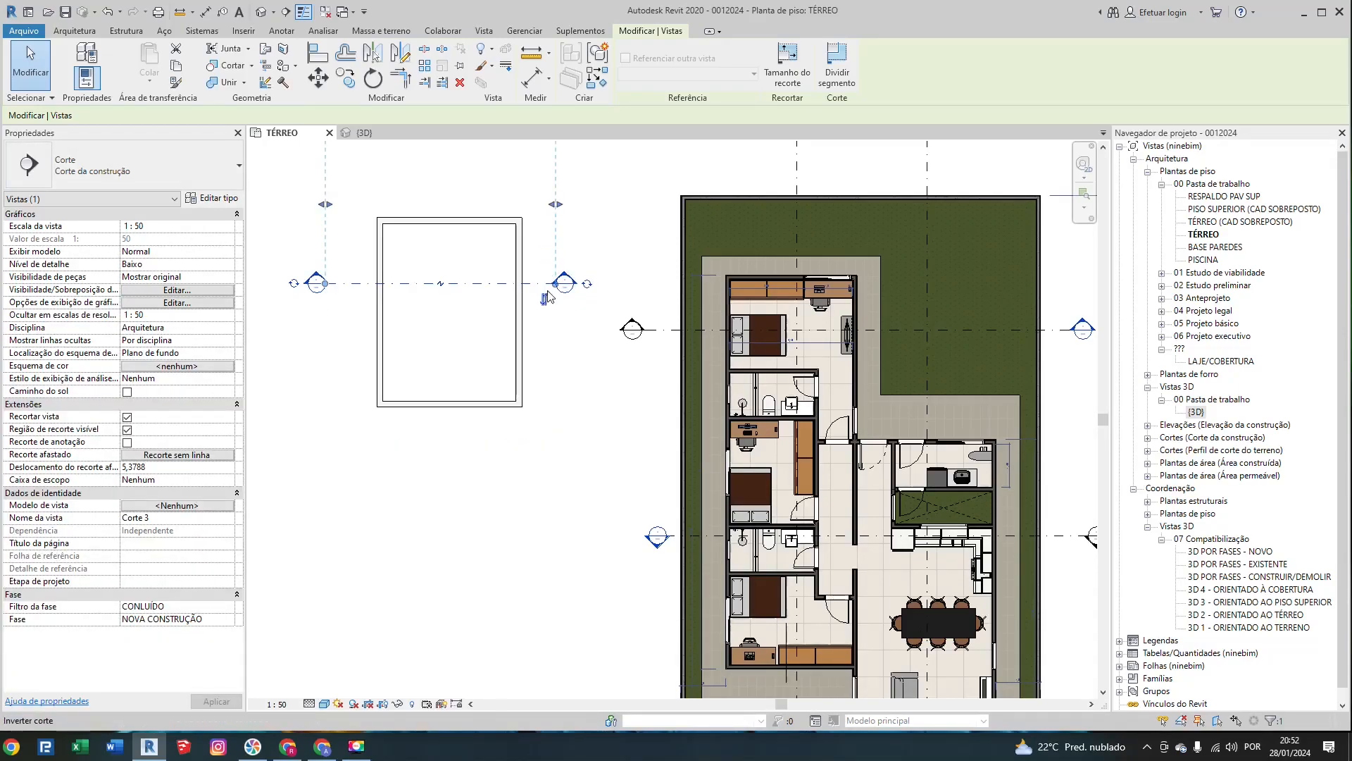
pyautogui.click(546, 271)
pyautogui.click(547, 297)
pyautogui.click(546, 271)
pyautogui.click(546, 298)
pyautogui.click(544, 270)
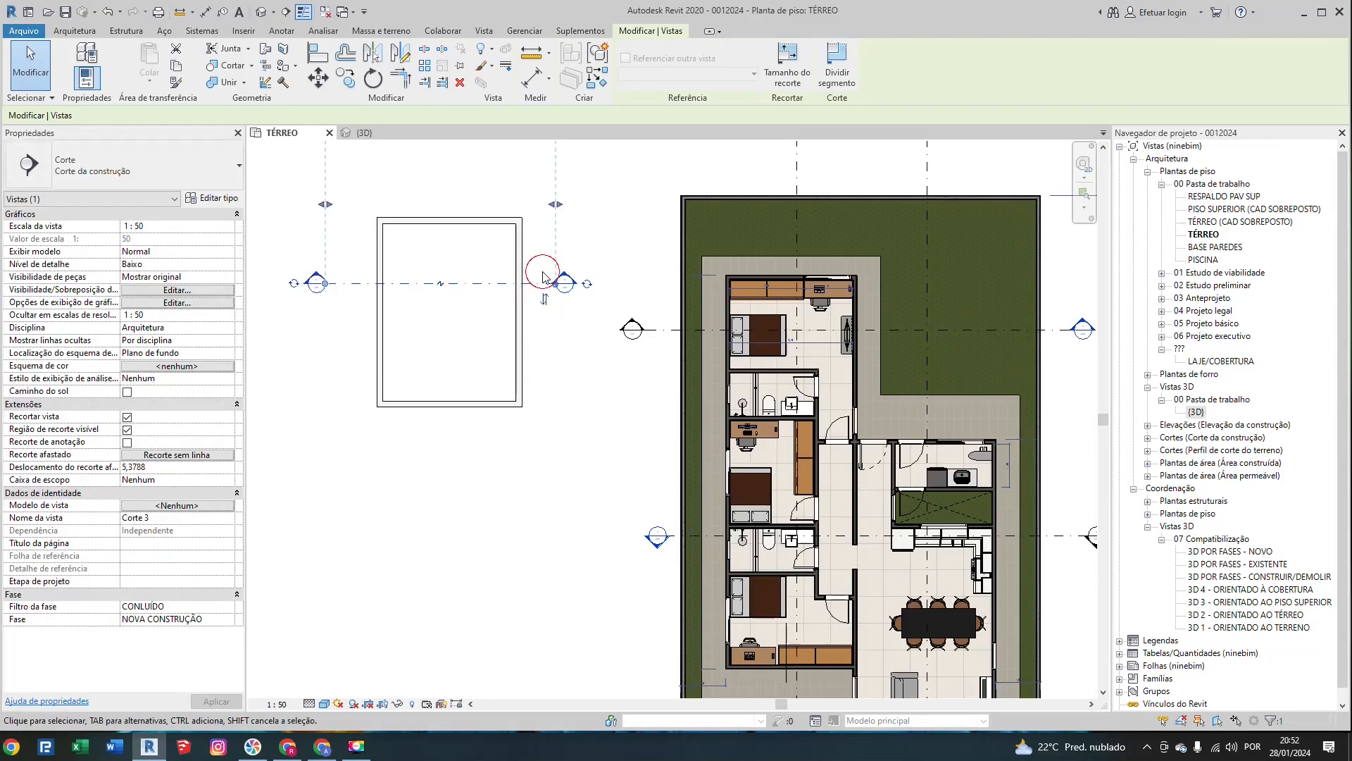
pyautogui.scroll(-1, 510, 275)
pyautogui.moveTo(496, 280); pyautogui.dragTo(485, 332, button='middle')
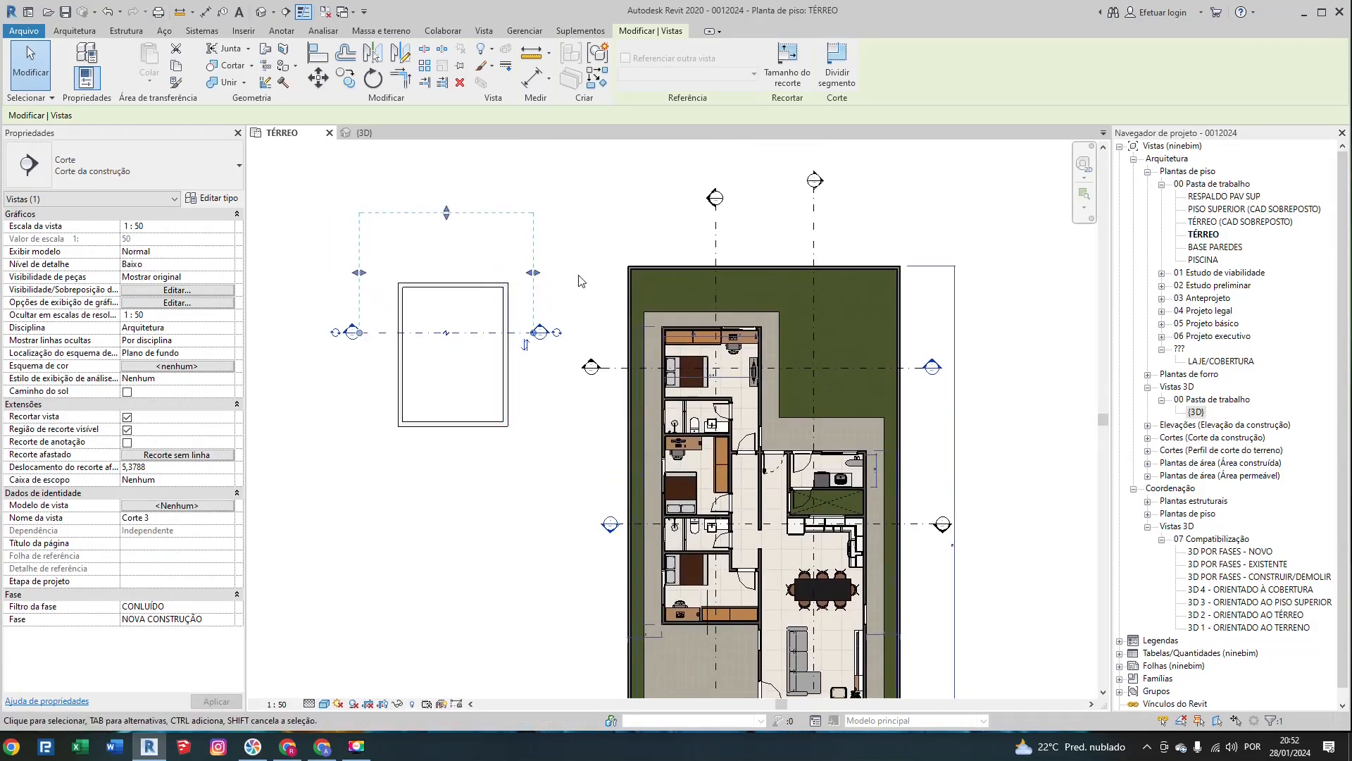
# Step: Reselect the new section line across the enclosure and go to its section view
pyautogui.click(580, 278)
pyautogui.click(521, 333)
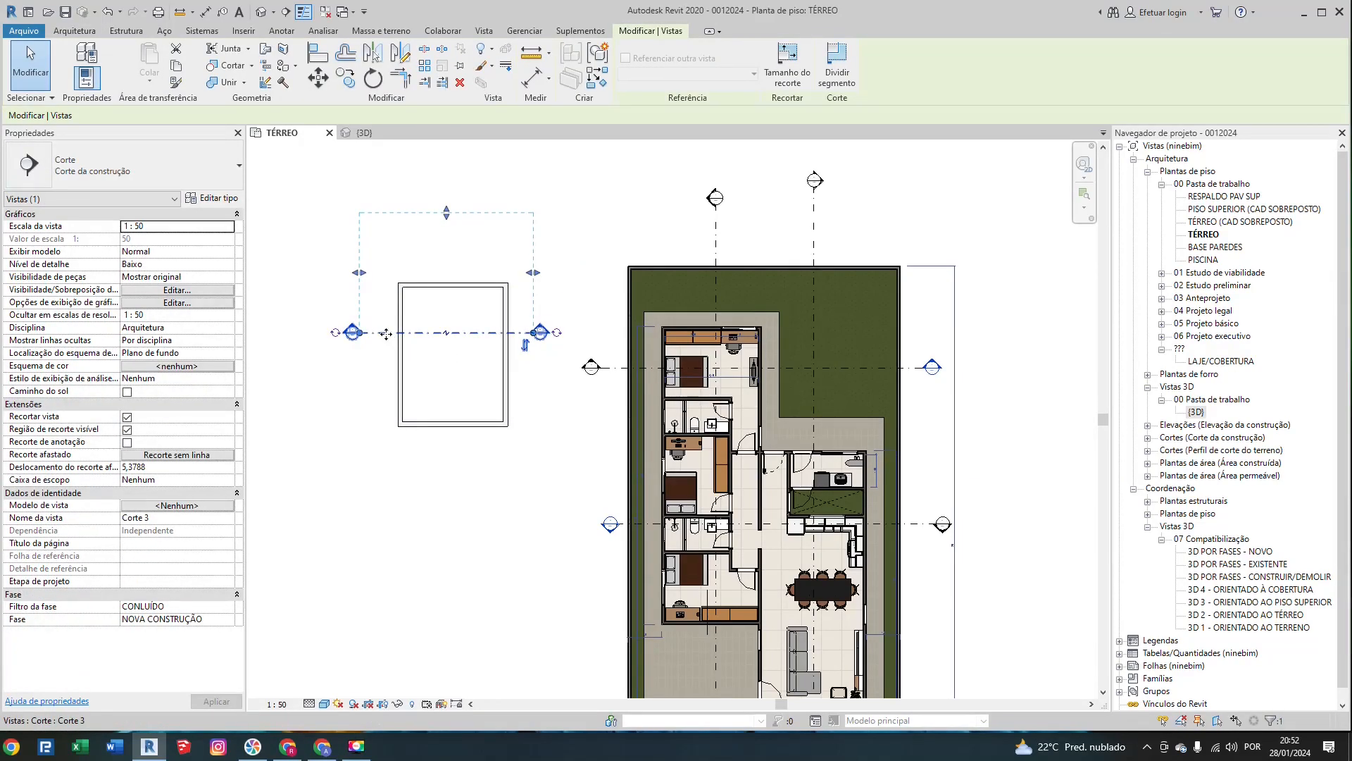
pyautogui.scroll(2, 387, 332)
pyautogui.click(317, 360)
pyautogui.click(380, 333)
pyautogui.rightClick(381, 332)
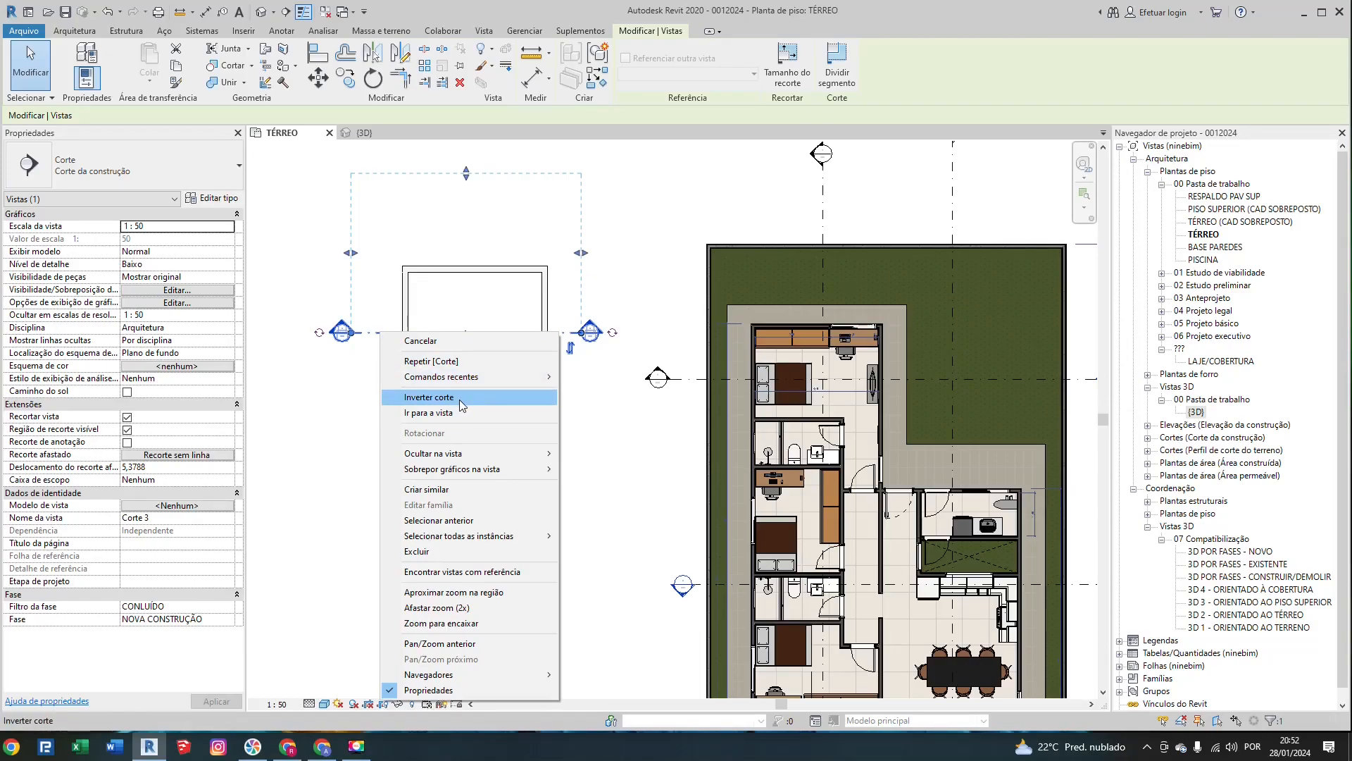
pyautogui.click(430, 412)
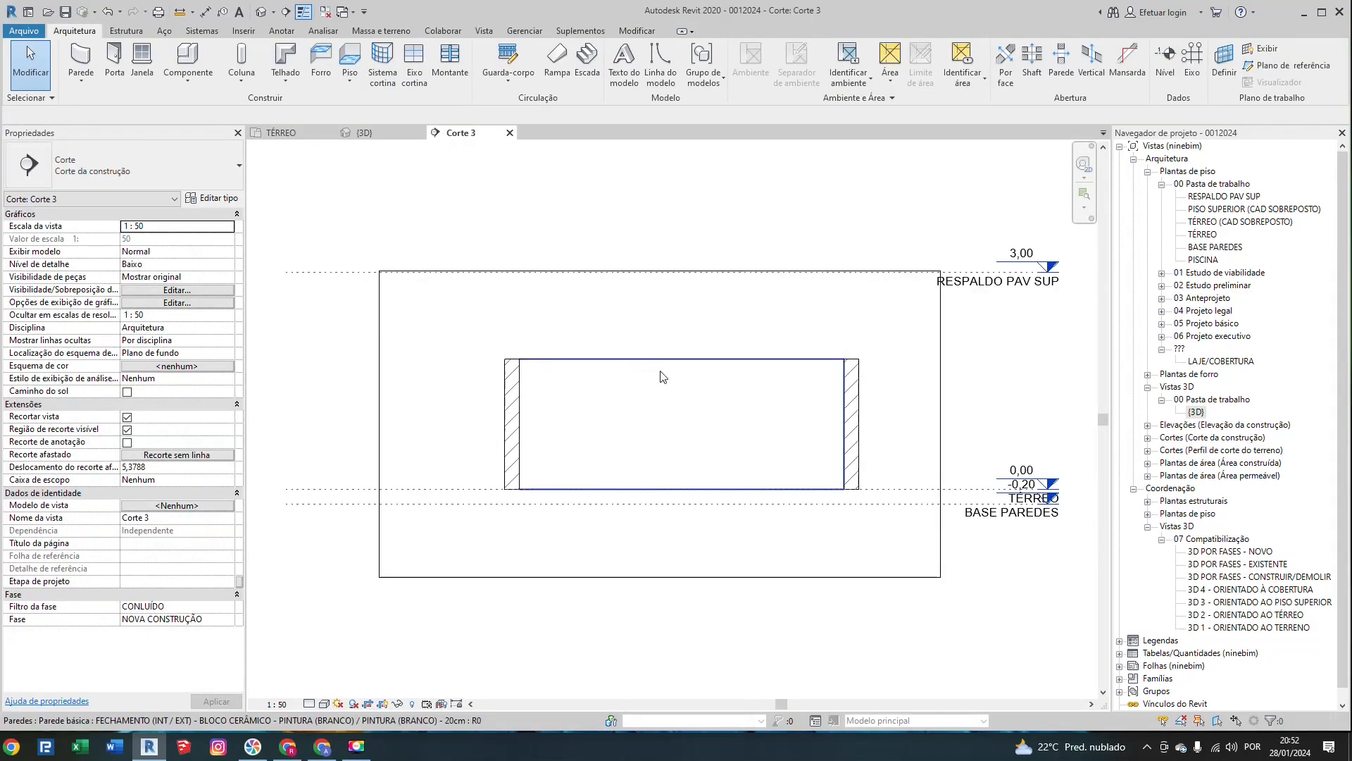
pyautogui.moveTo(749, 413); pyautogui.dragTo(661, 356, button='middle')
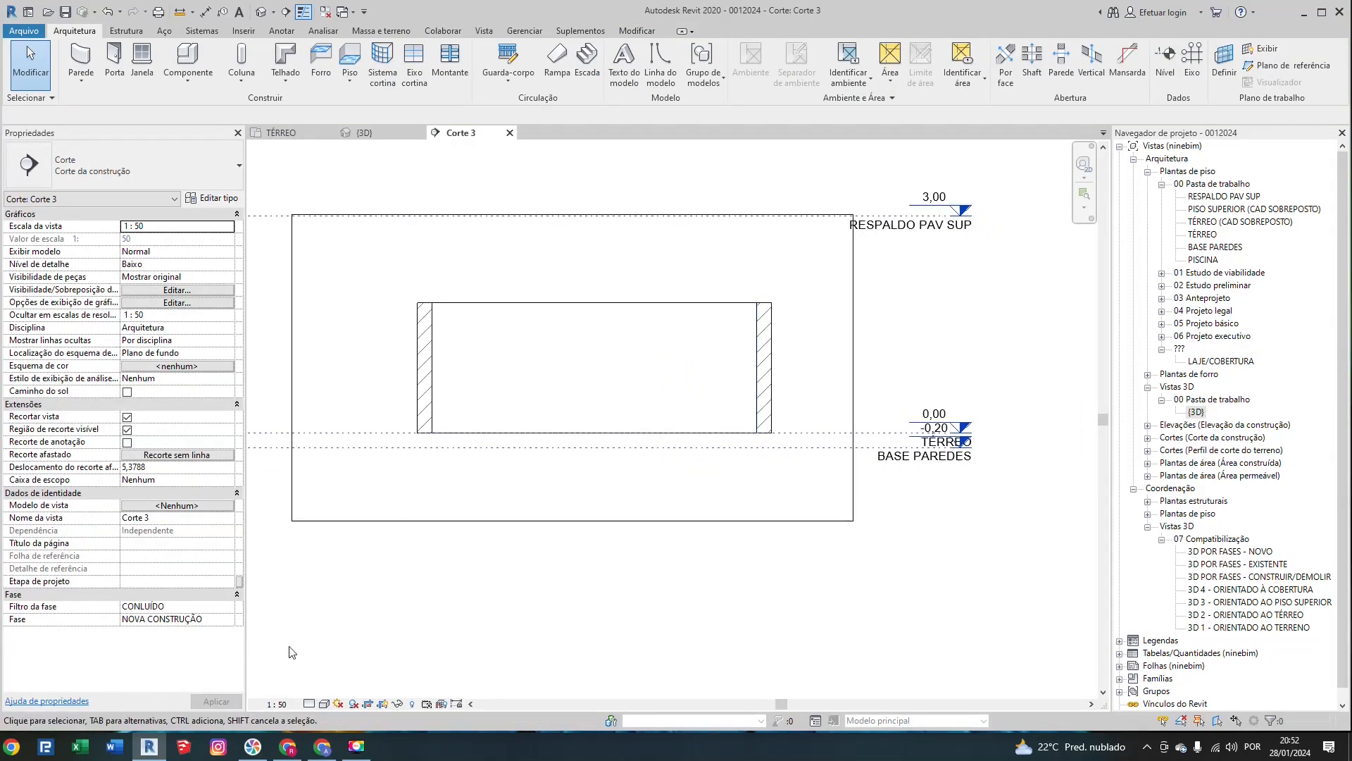
# Step: Set the Corte 3 view's detail level to Alto and its visual style to Cores consistentes
pyautogui.click(308, 704)
pyautogui.click(323, 689)
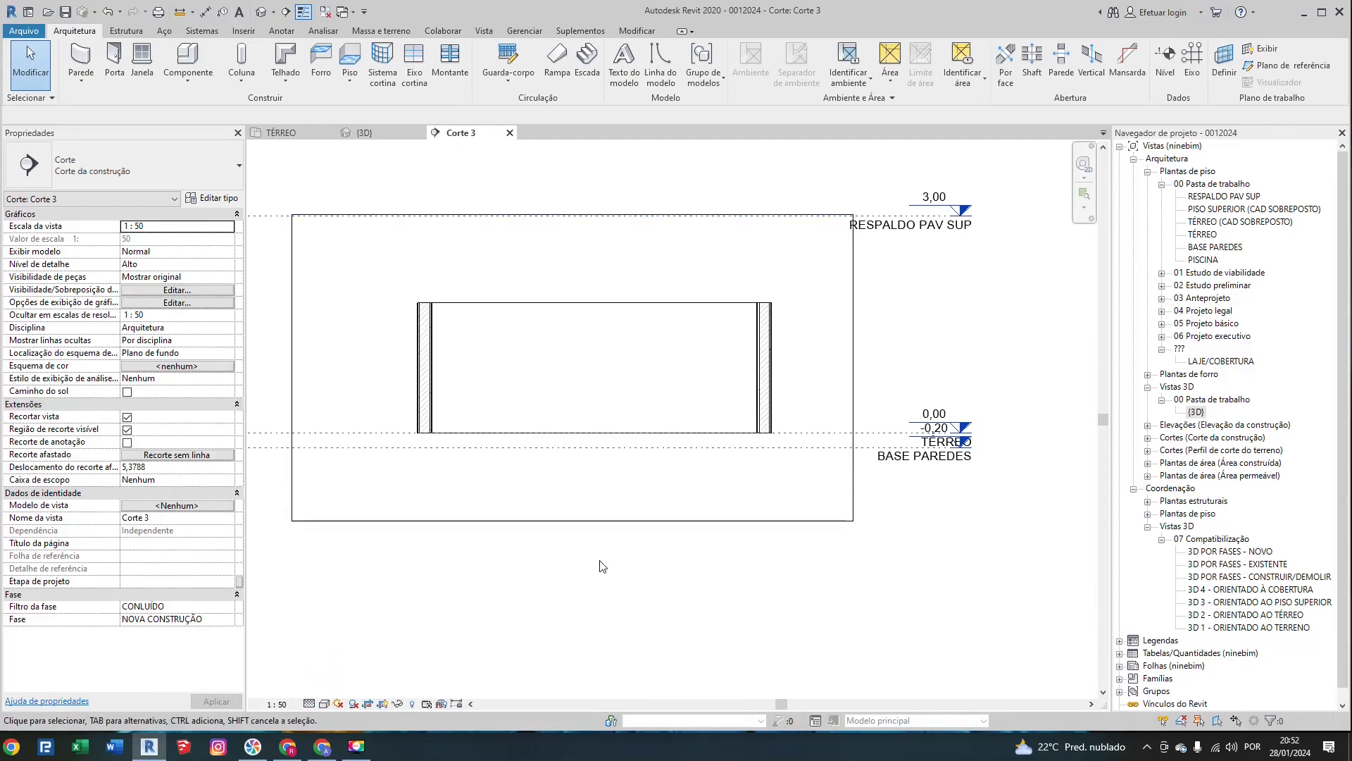
pyautogui.click(324, 703)
pyautogui.click(370, 660)
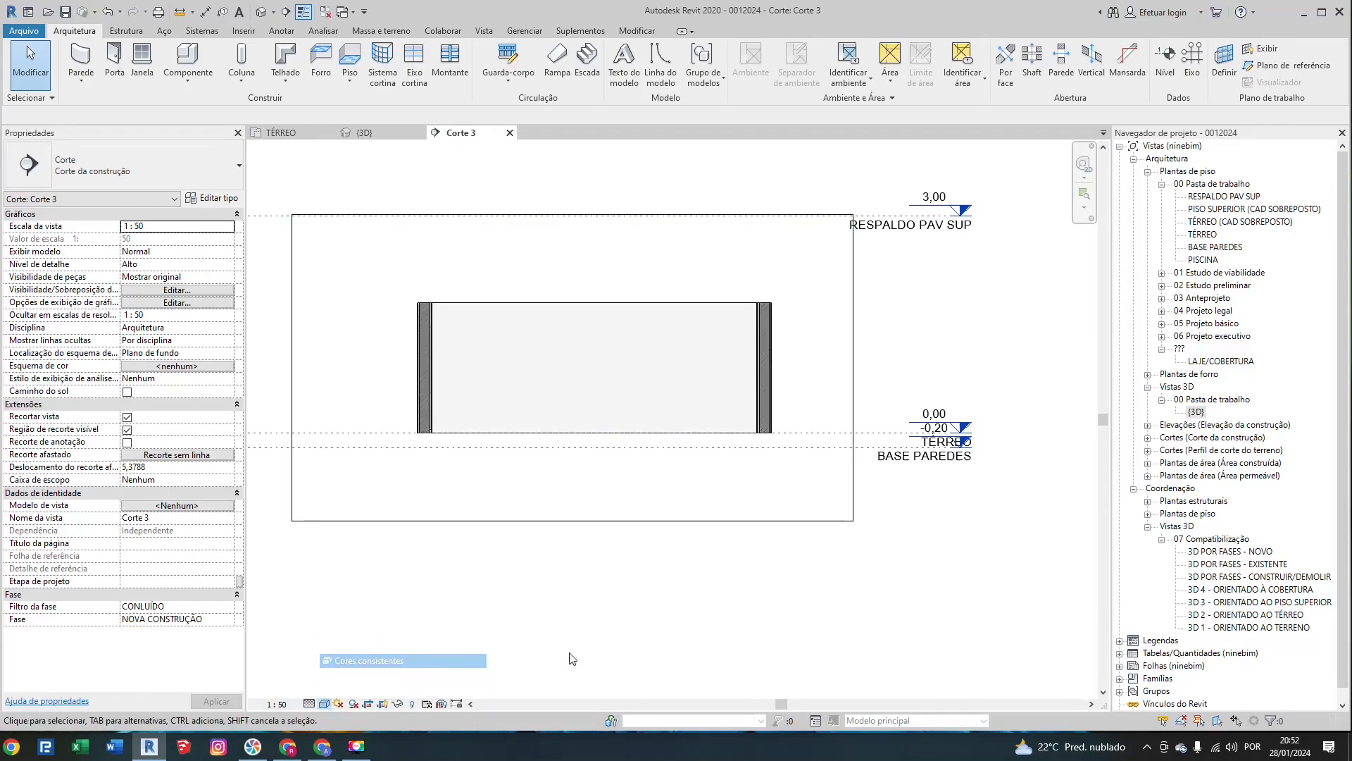
pyautogui.scroll(2, 823, 433)
pyautogui.scroll(-5, 717, 386)
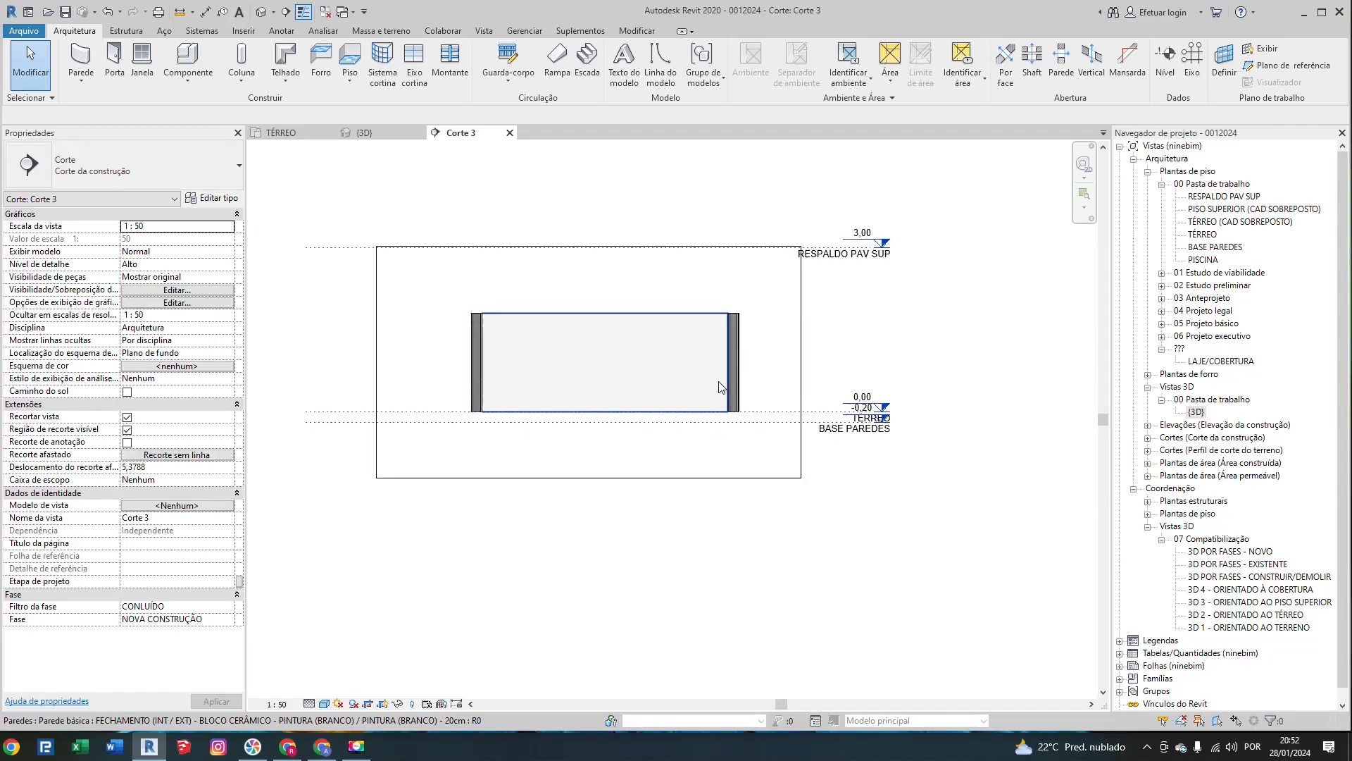
# Step: Compare the Corte 3 section view with the enclosure's upper wall in the TÉRREO plan
pyautogui.scroll(1, 716, 385)
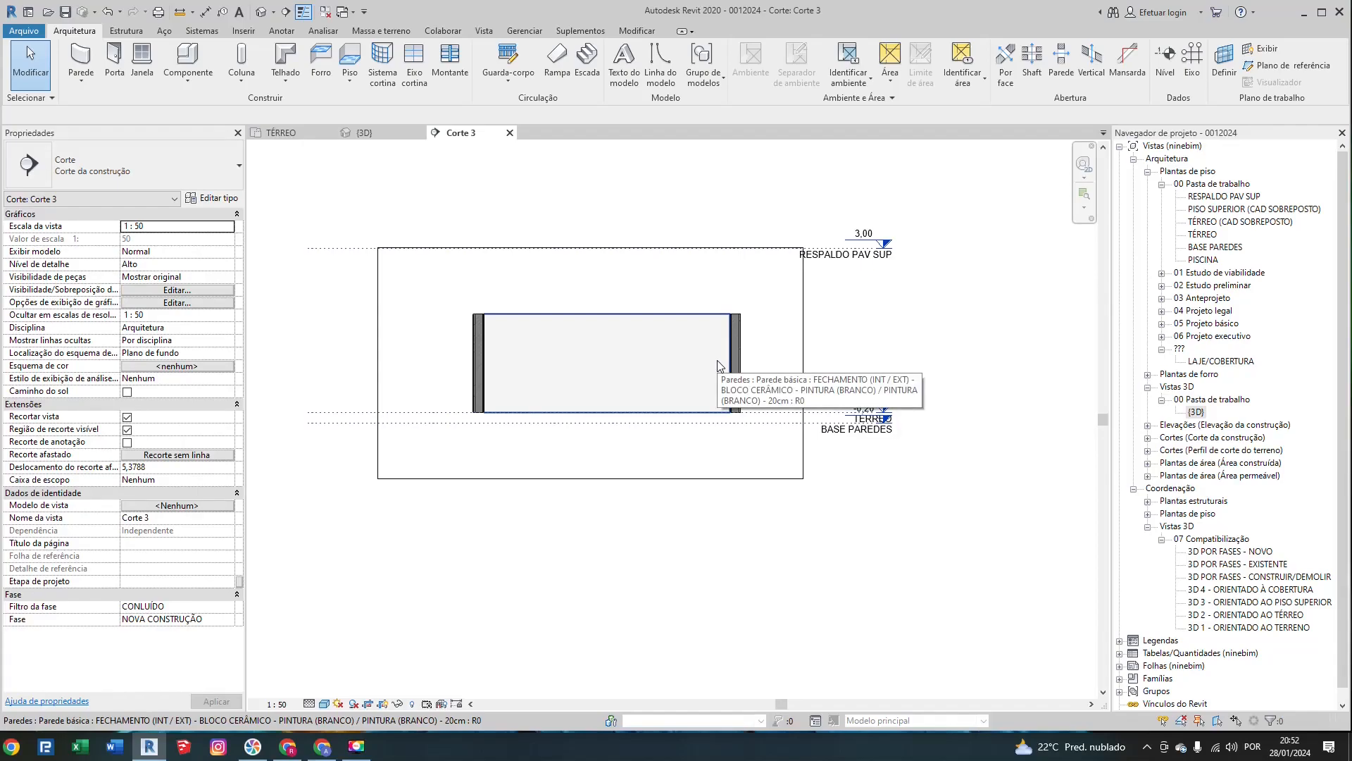
pyautogui.click(299, 132)
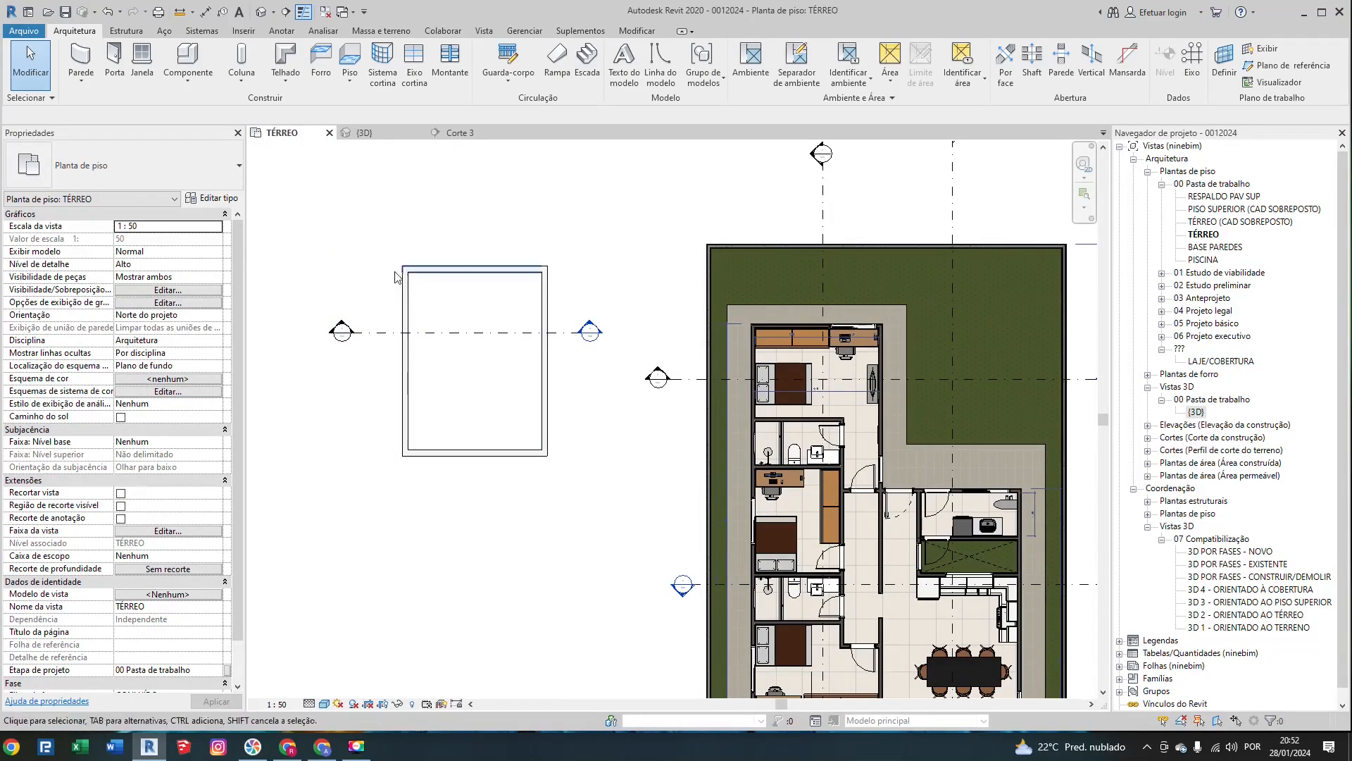
pyautogui.click(459, 133)
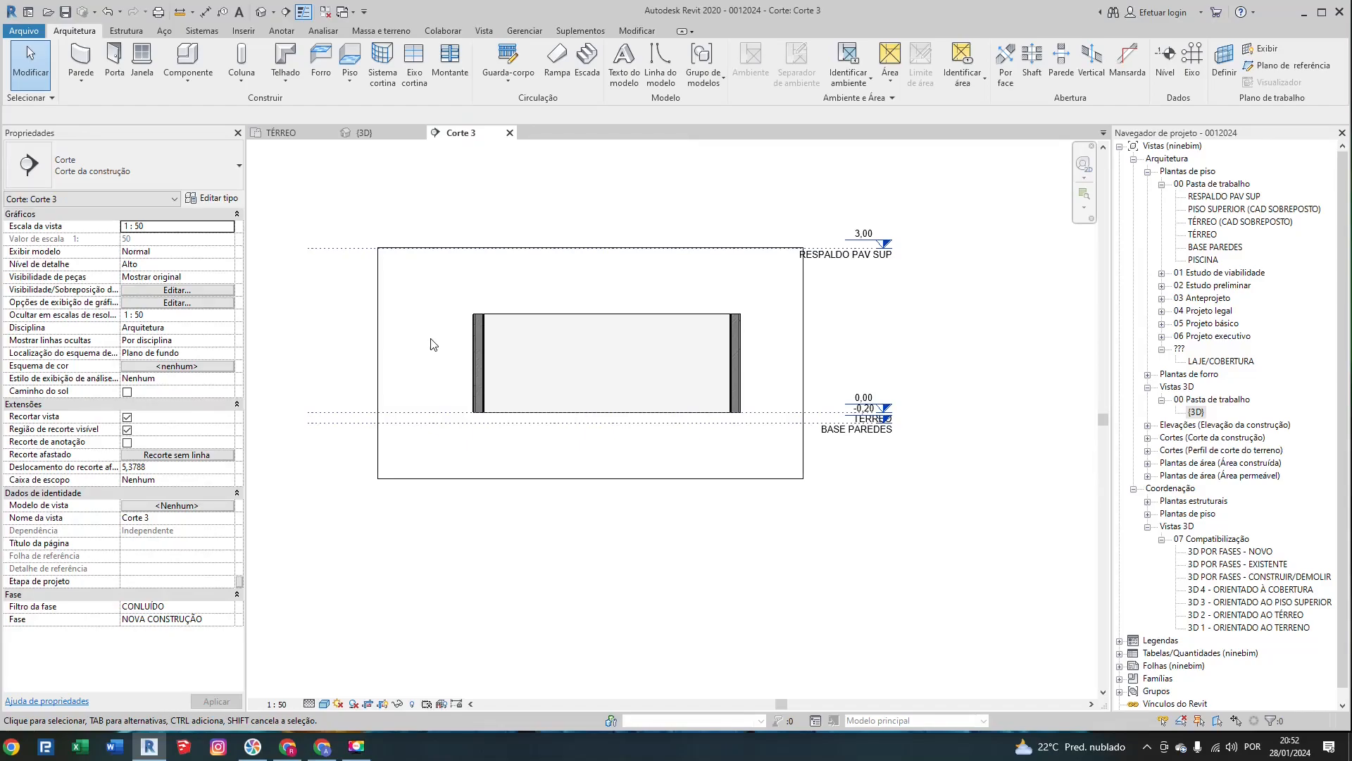
# Step: Delete the upper wall of the separate rectangular enclosure in the TÉRREO plan
pyautogui.click(294, 133)
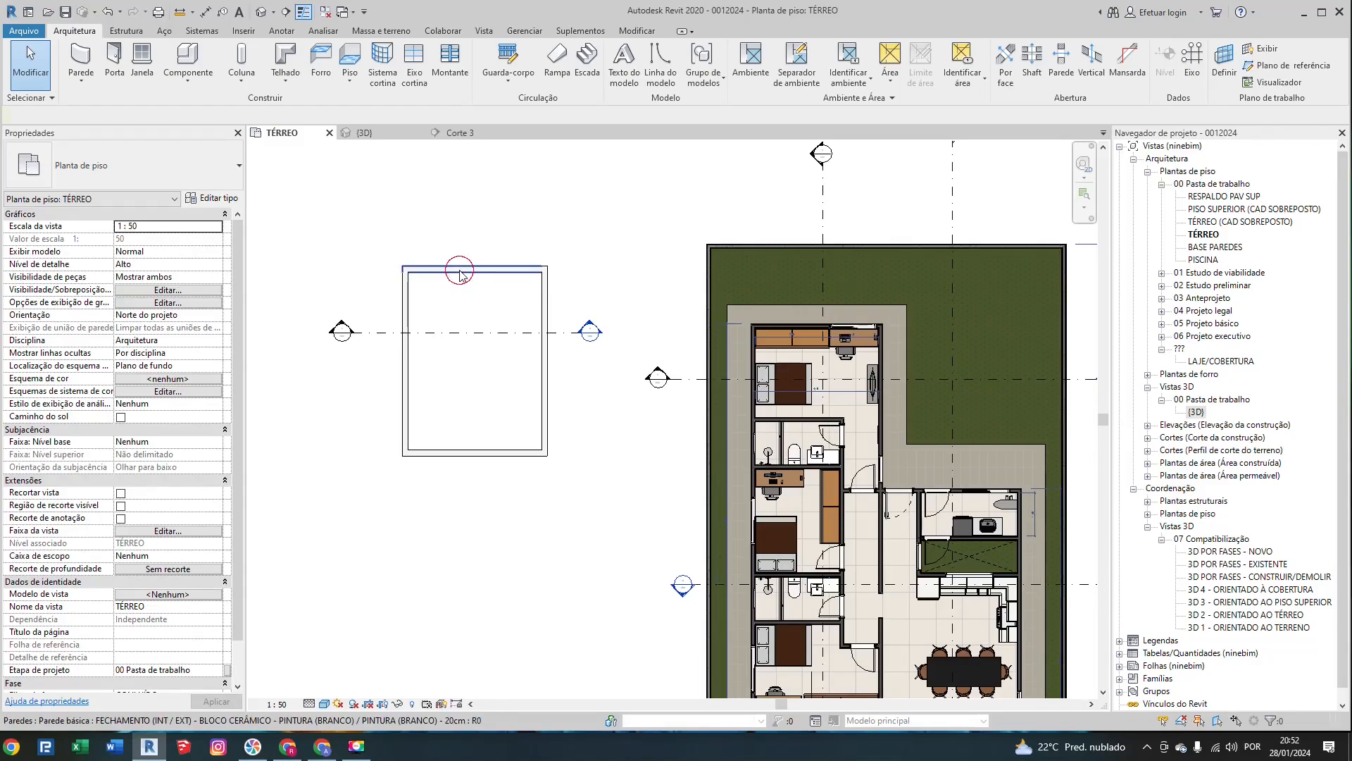
pyautogui.click(461, 269)
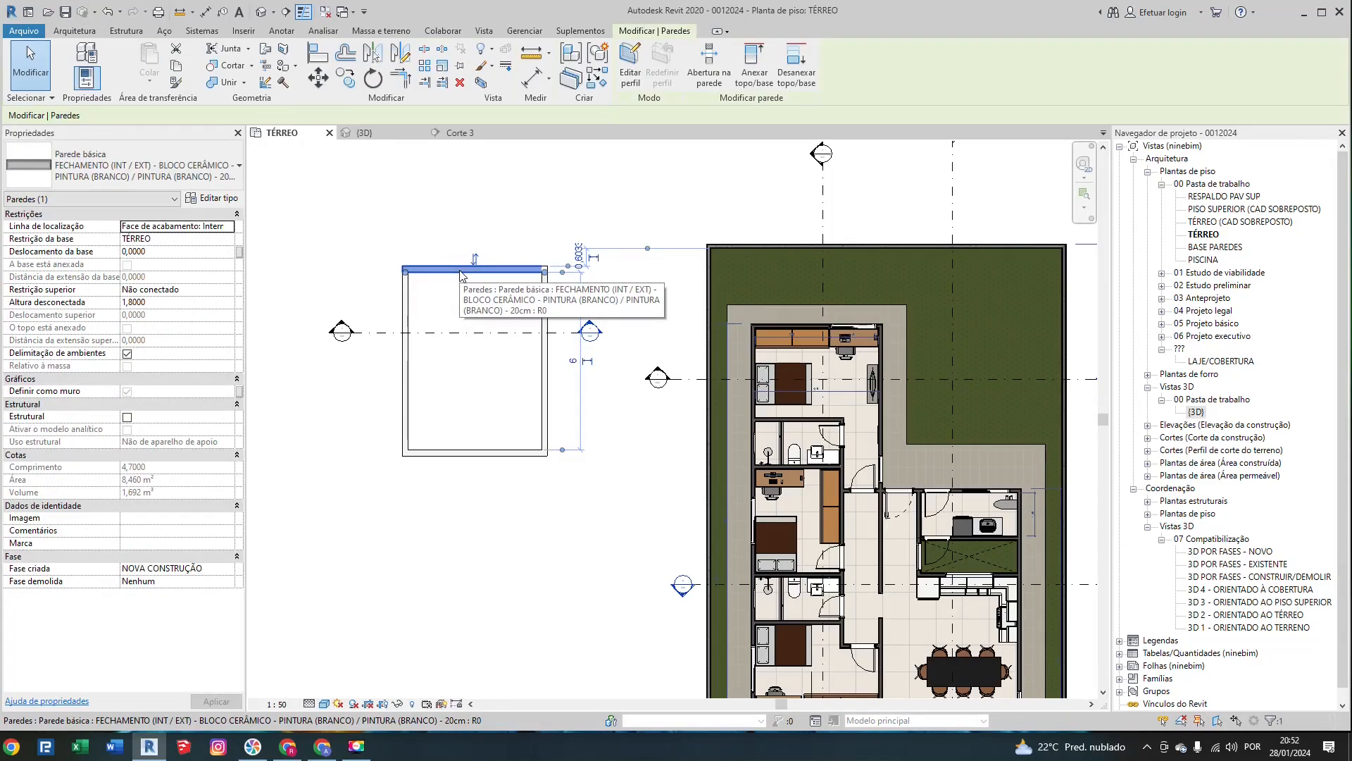
pyautogui.press('Delete')
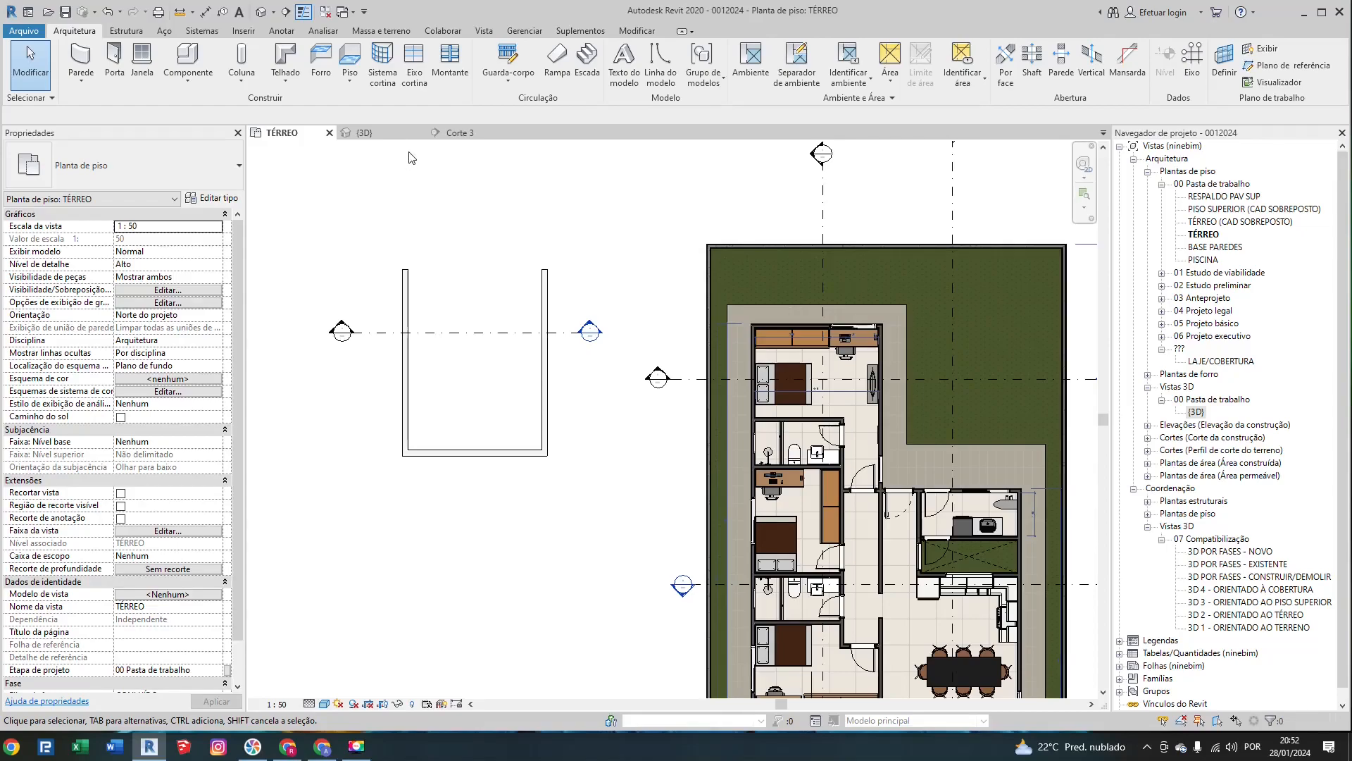
# Step: Inspect the two cut walls up close in the Corte 3 section view and undo the upper wall's deletion
pyautogui.click(447, 137)
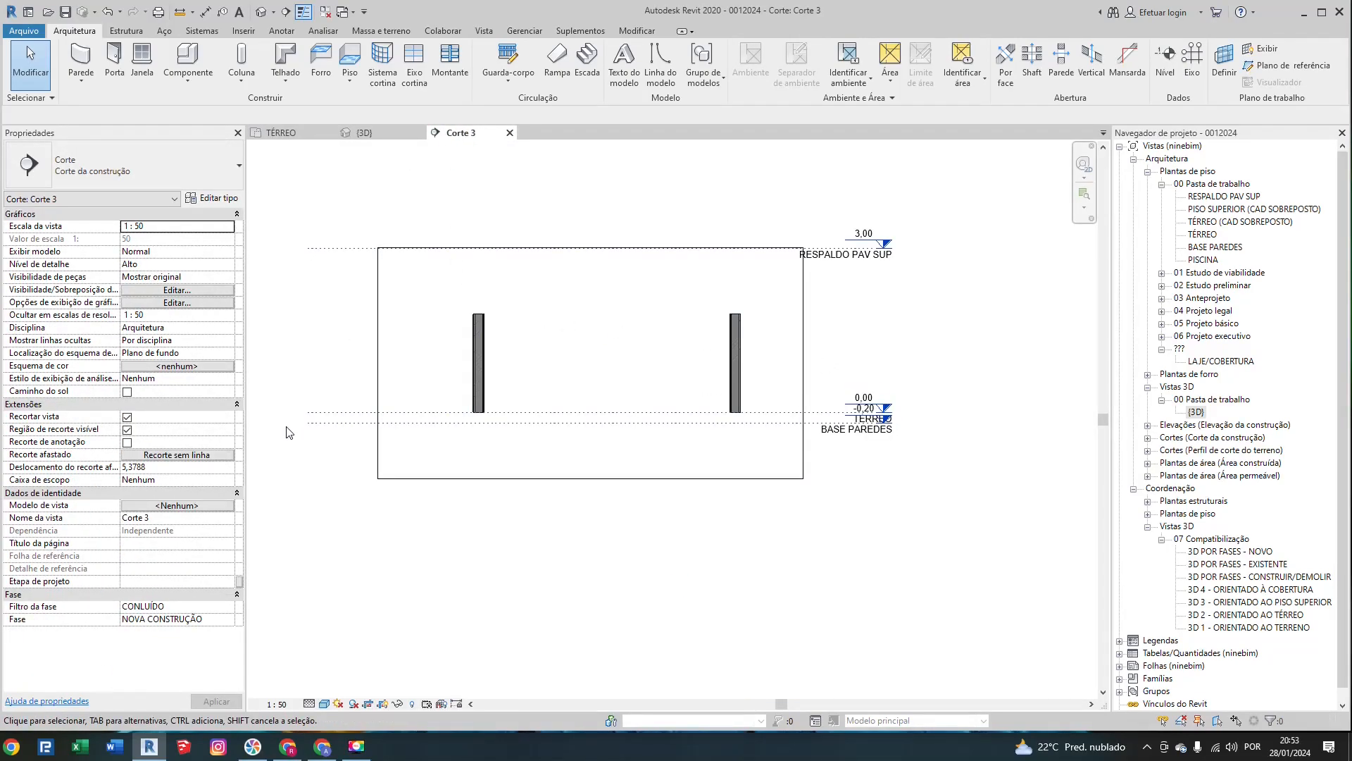
pyautogui.scroll(3, 472, 328)
pyautogui.scroll(2, 594, 359)
pyautogui.moveTo(664, 368); pyautogui.dragTo(537, 315, button='middle')
pyautogui.scroll(-2, 533, 304)
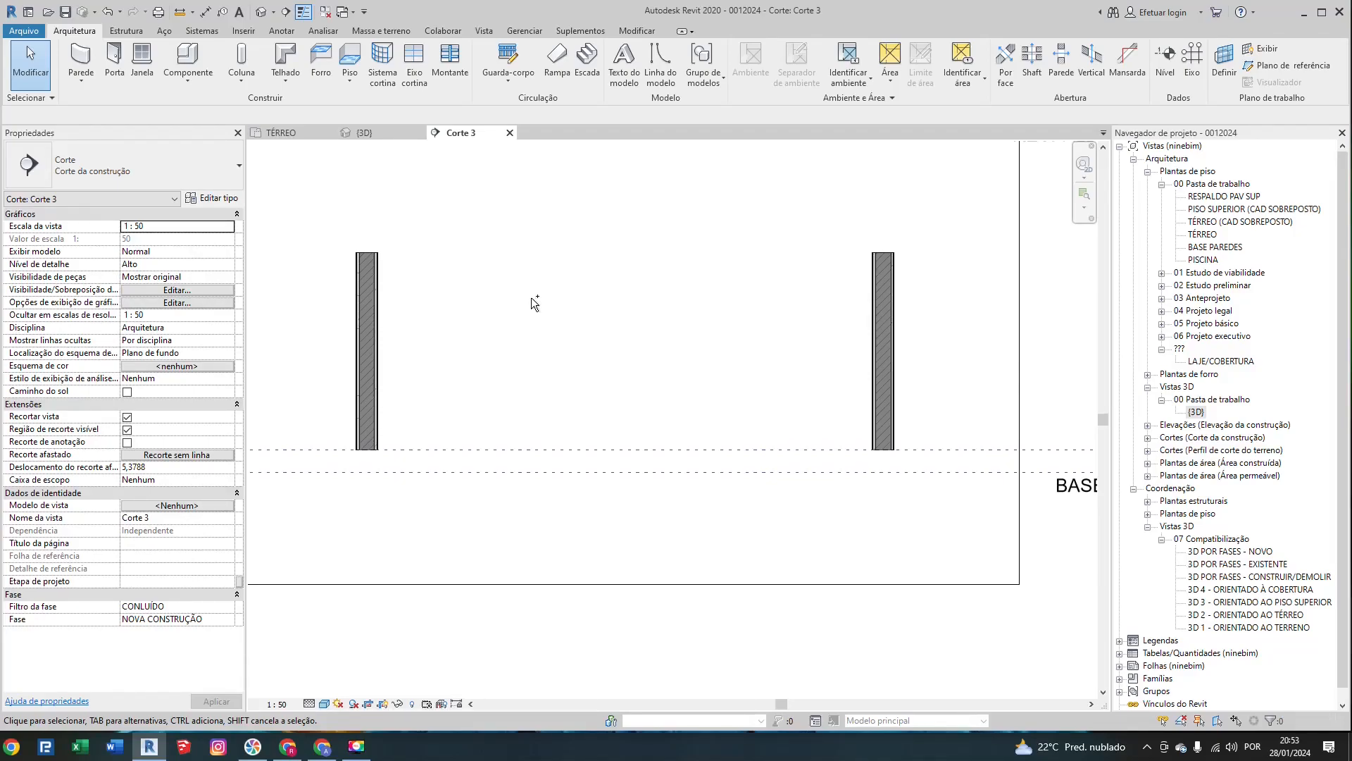
pyautogui.hotkey('ctrl', 'z')
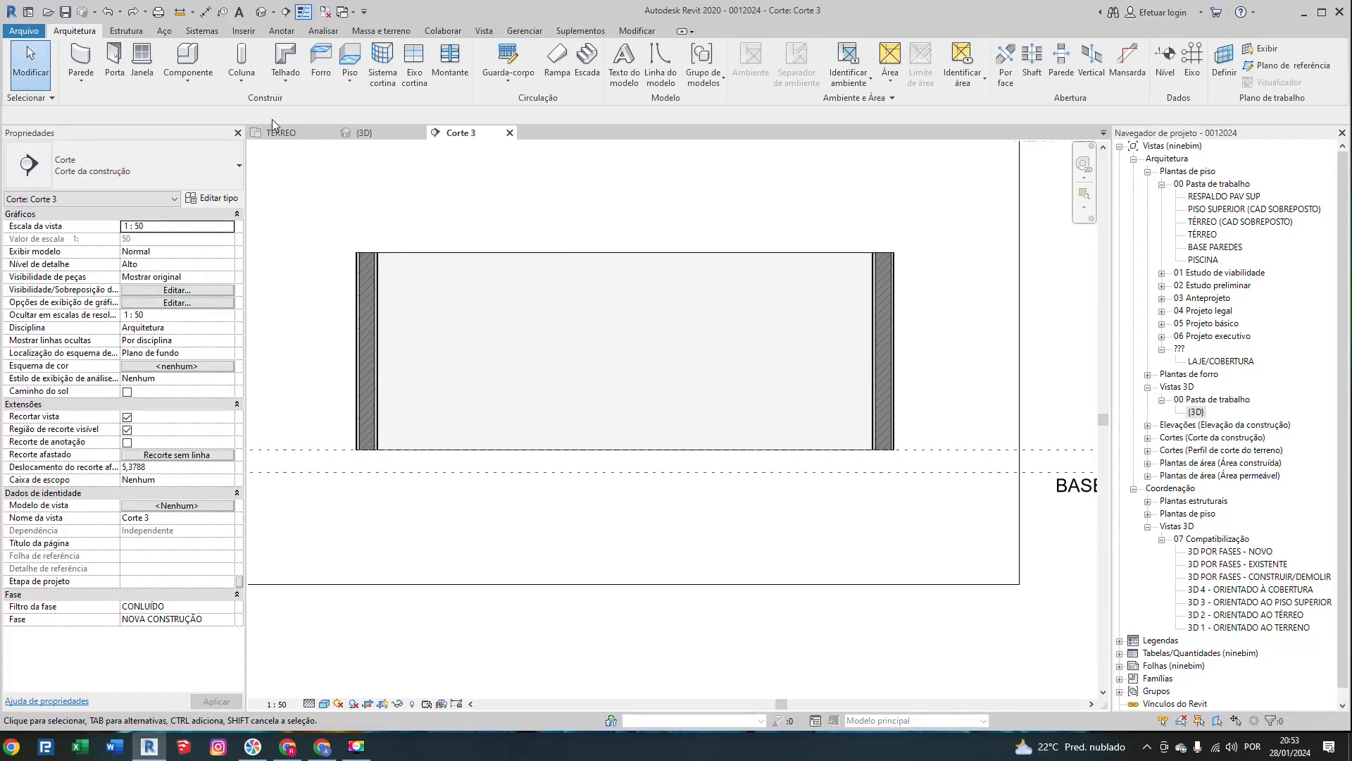
# Step: Return to the TÉRREO plan, select the section line across the enclosure and go to its Corte 3 view
pyautogui.click(356, 133)
pyautogui.click(327, 134)
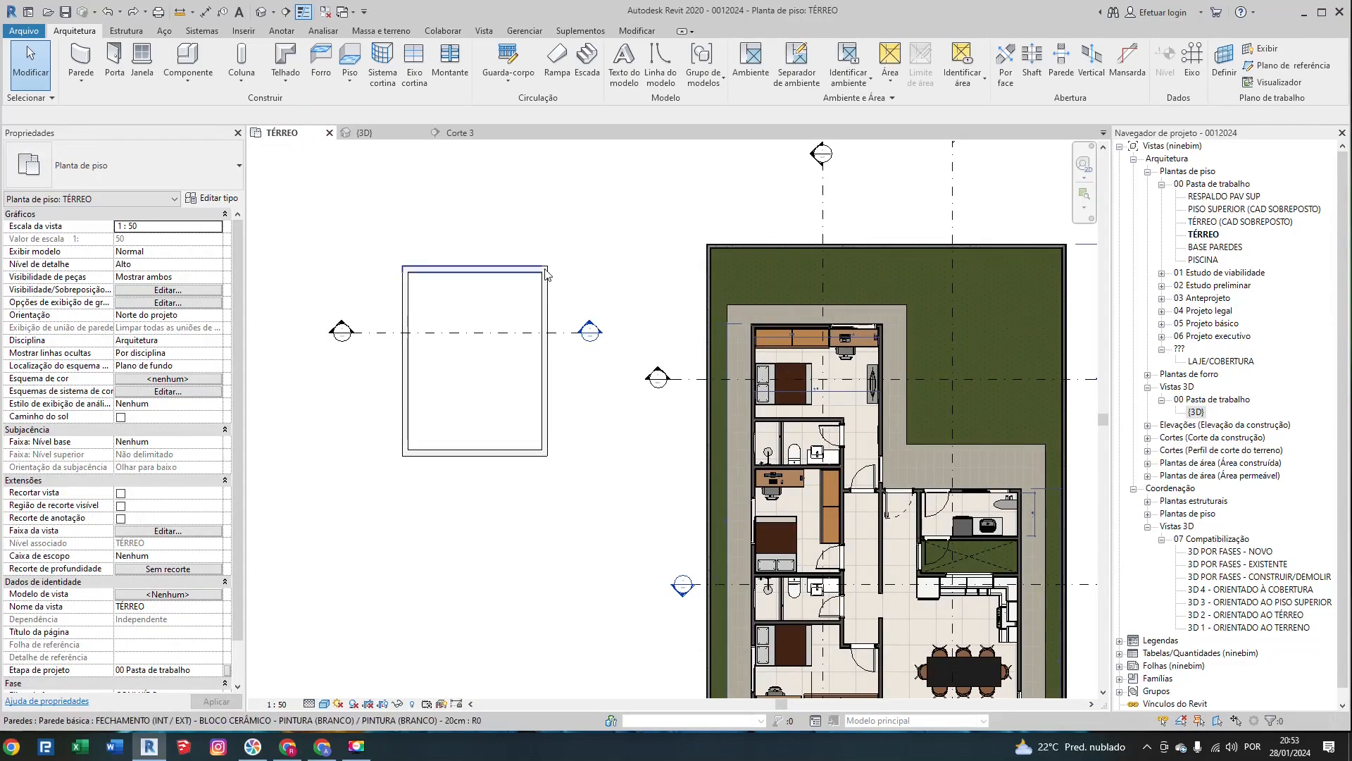
pyautogui.scroll(-5, 549, 274)
pyautogui.scroll(7, 490, 310)
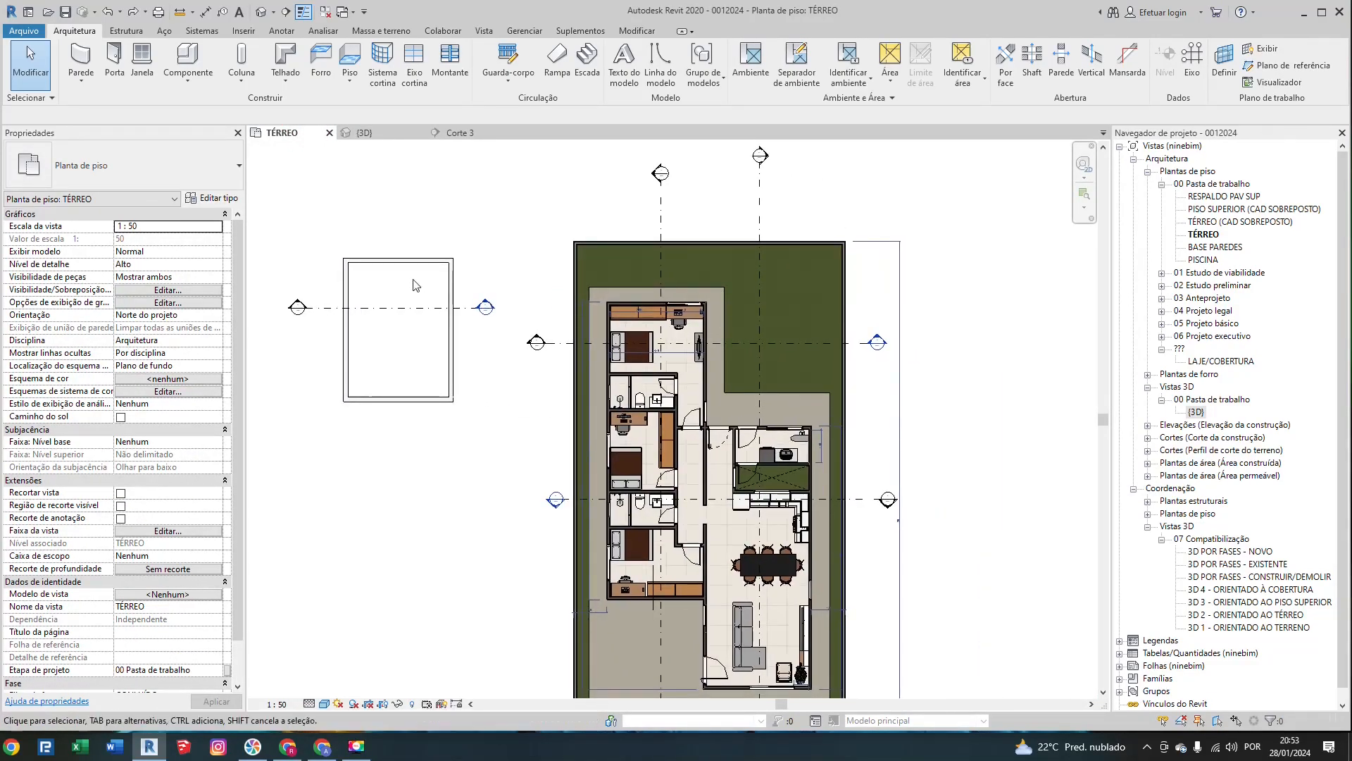
pyautogui.moveTo(490, 310); pyautogui.dragTo(567, 309, button='middle')
pyautogui.click(461, 337)
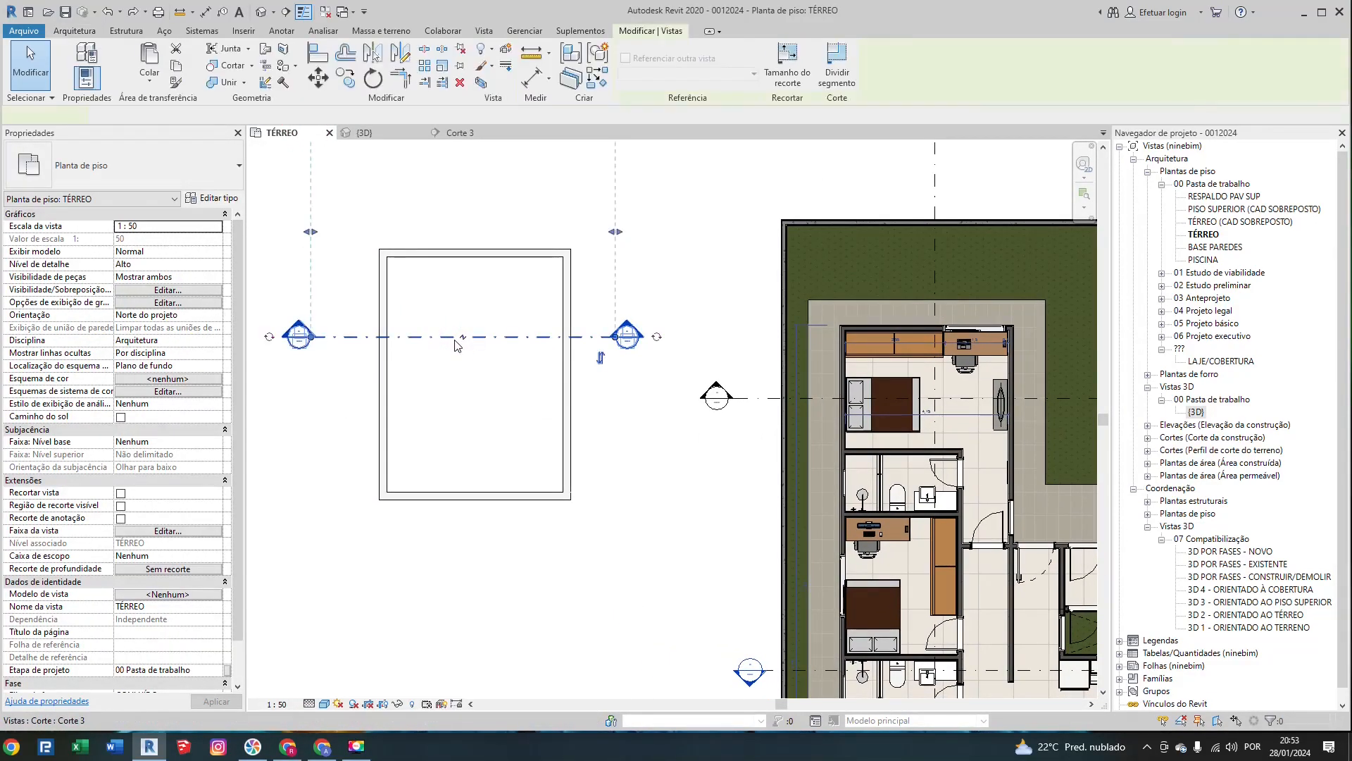
pyautogui.rightClick(459, 339)
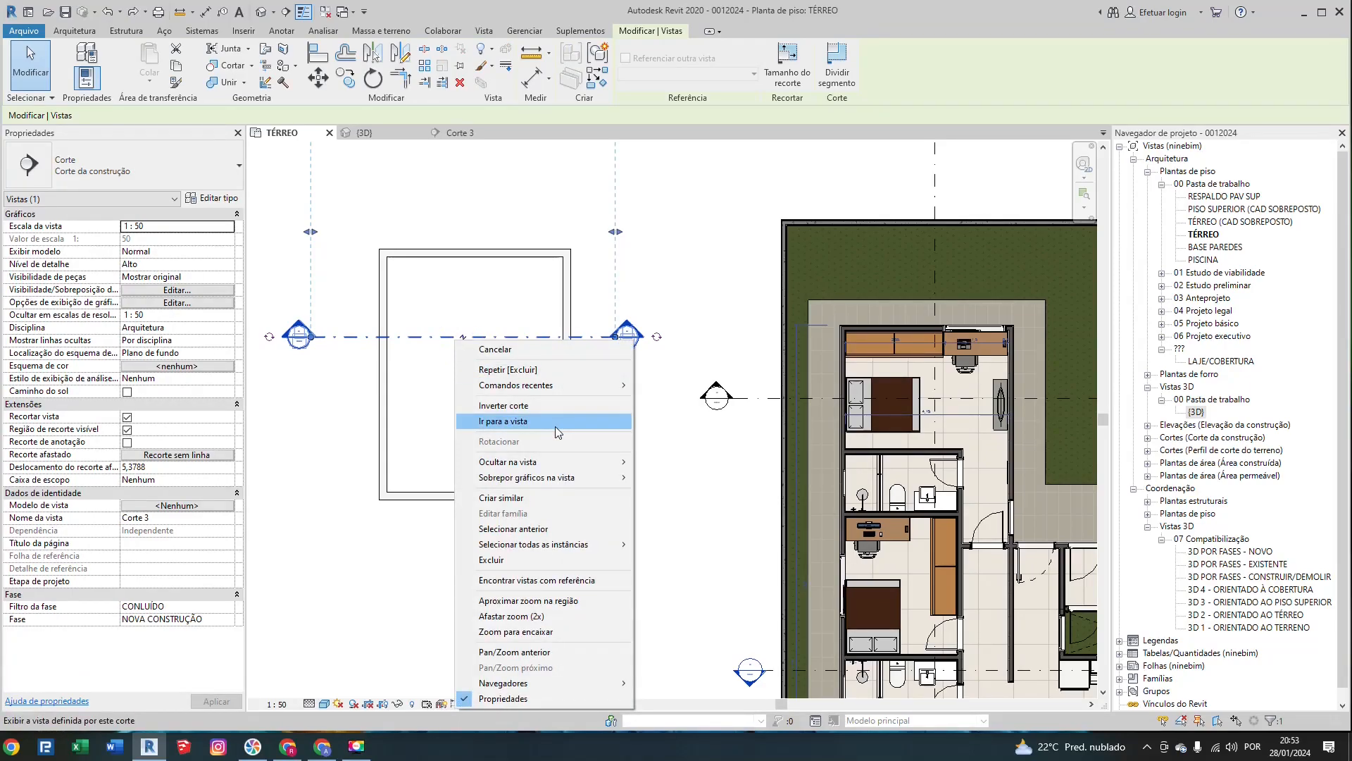
pyautogui.click(354, 288)
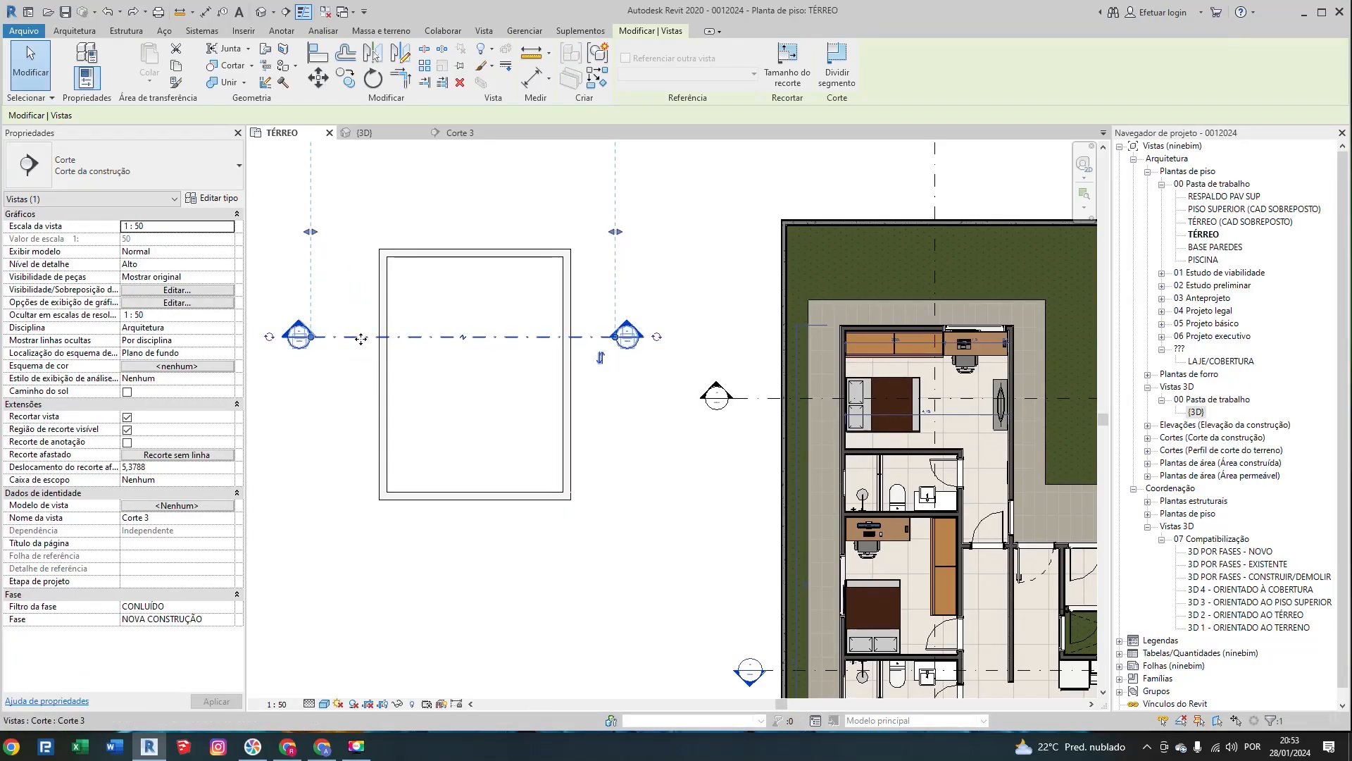
pyautogui.rightClick(363, 339)
pyautogui.click(476, 420)
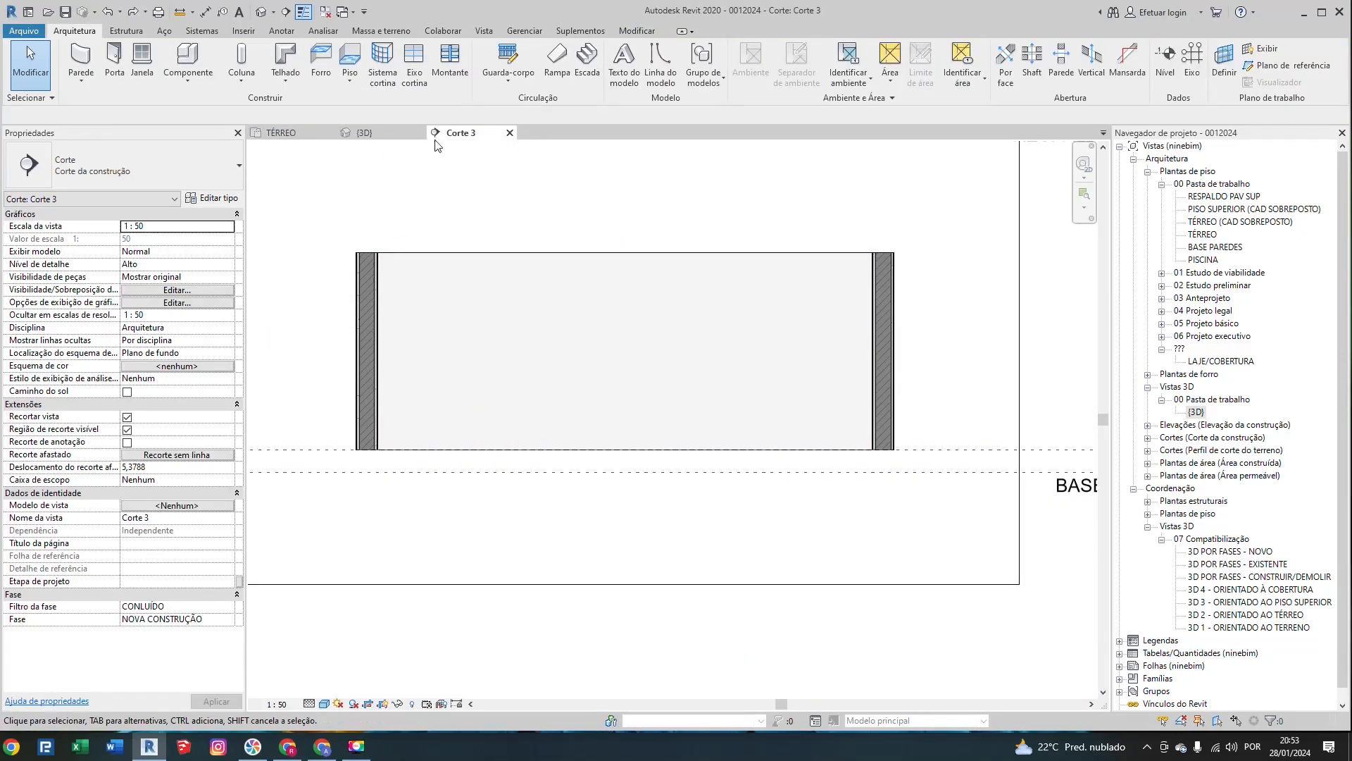
# Step: Return to the TÉRREO plan and expand the Cortes (Corte da construção) group in the project browser
pyautogui.click(310, 133)
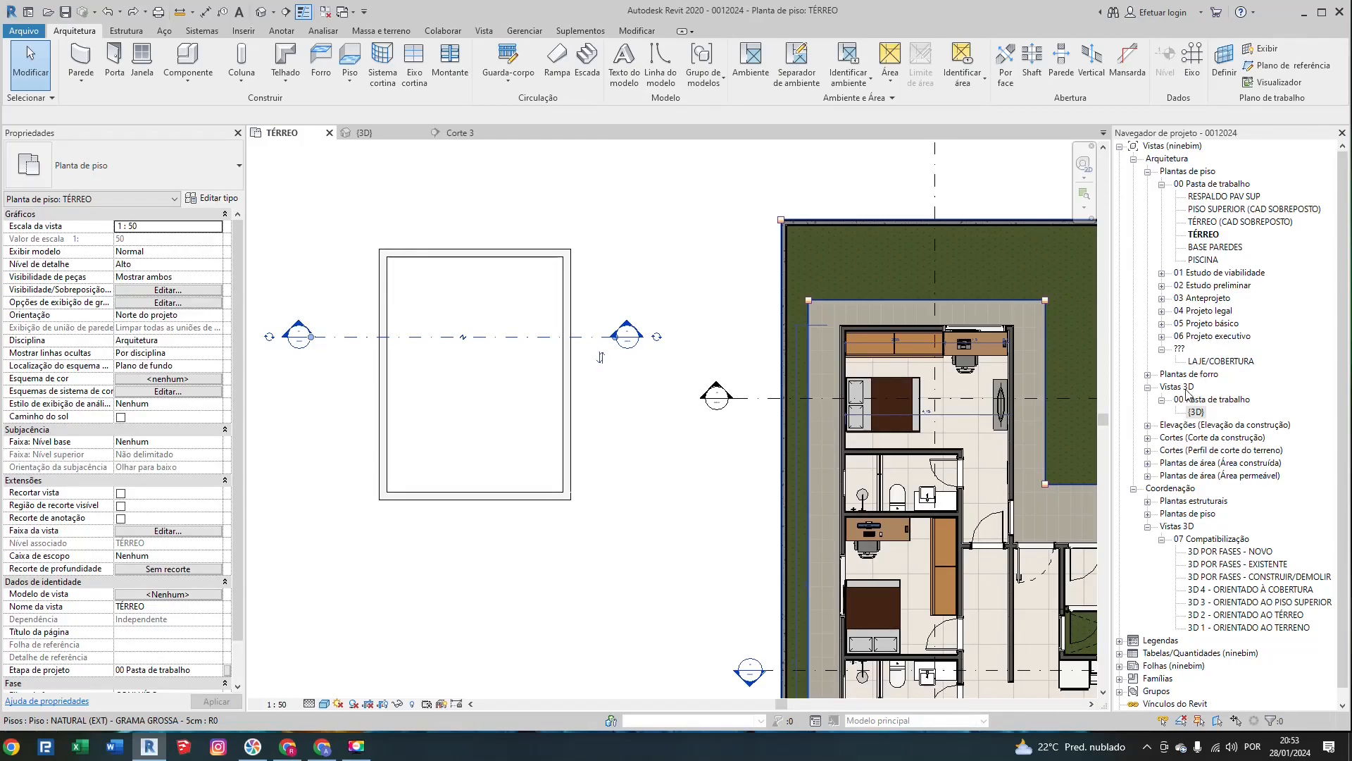
pyautogui.click(1149, 438)
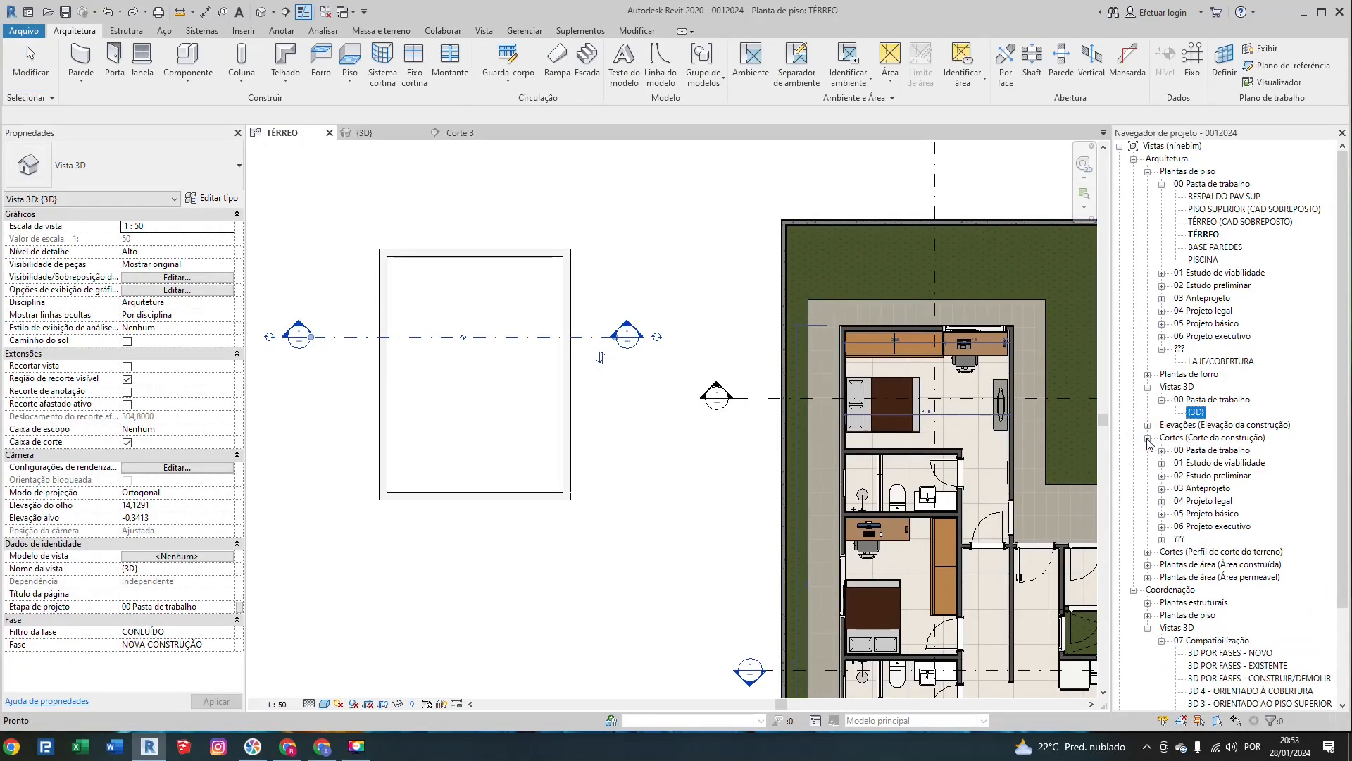
# Step: Expand the building-section groups in the project browser and locate the section views under ???
pyautogui.click(1162, 450)
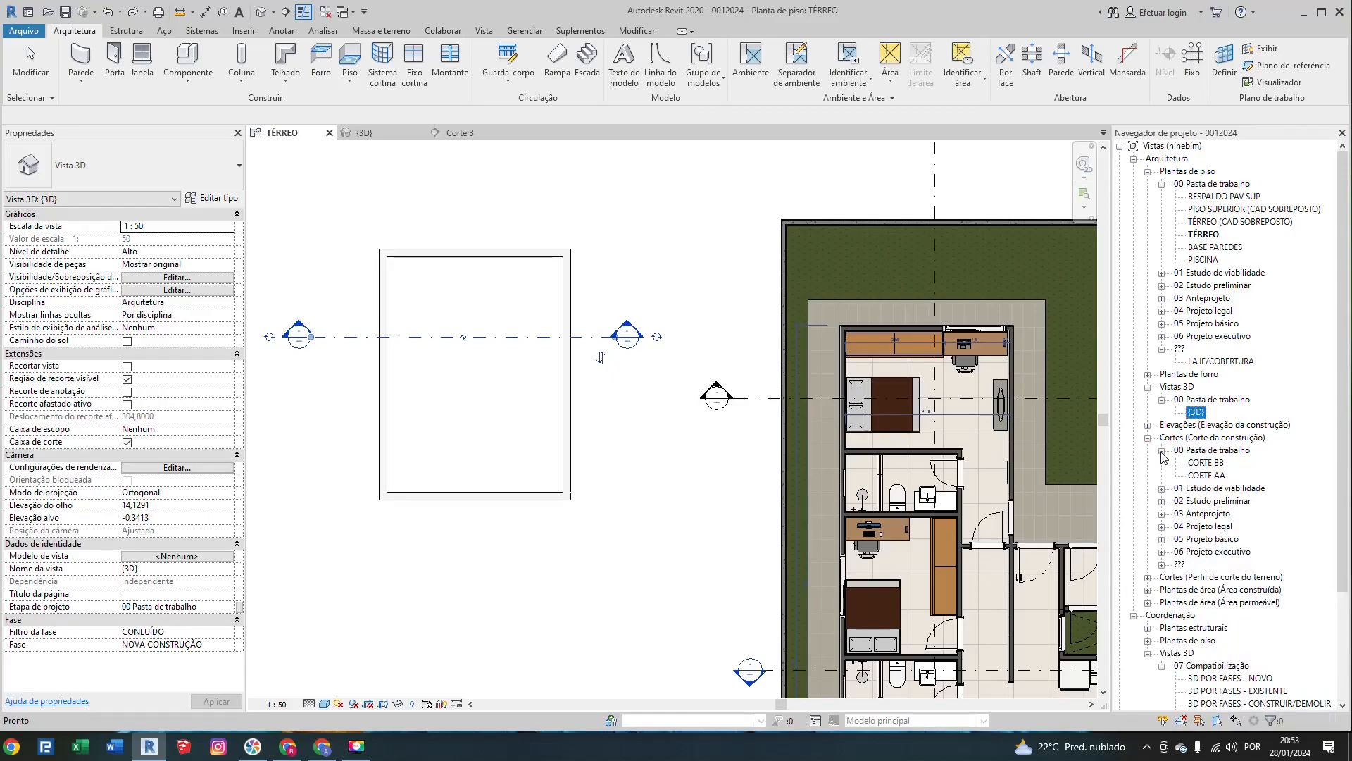
pyautogui.click(1161, 451)
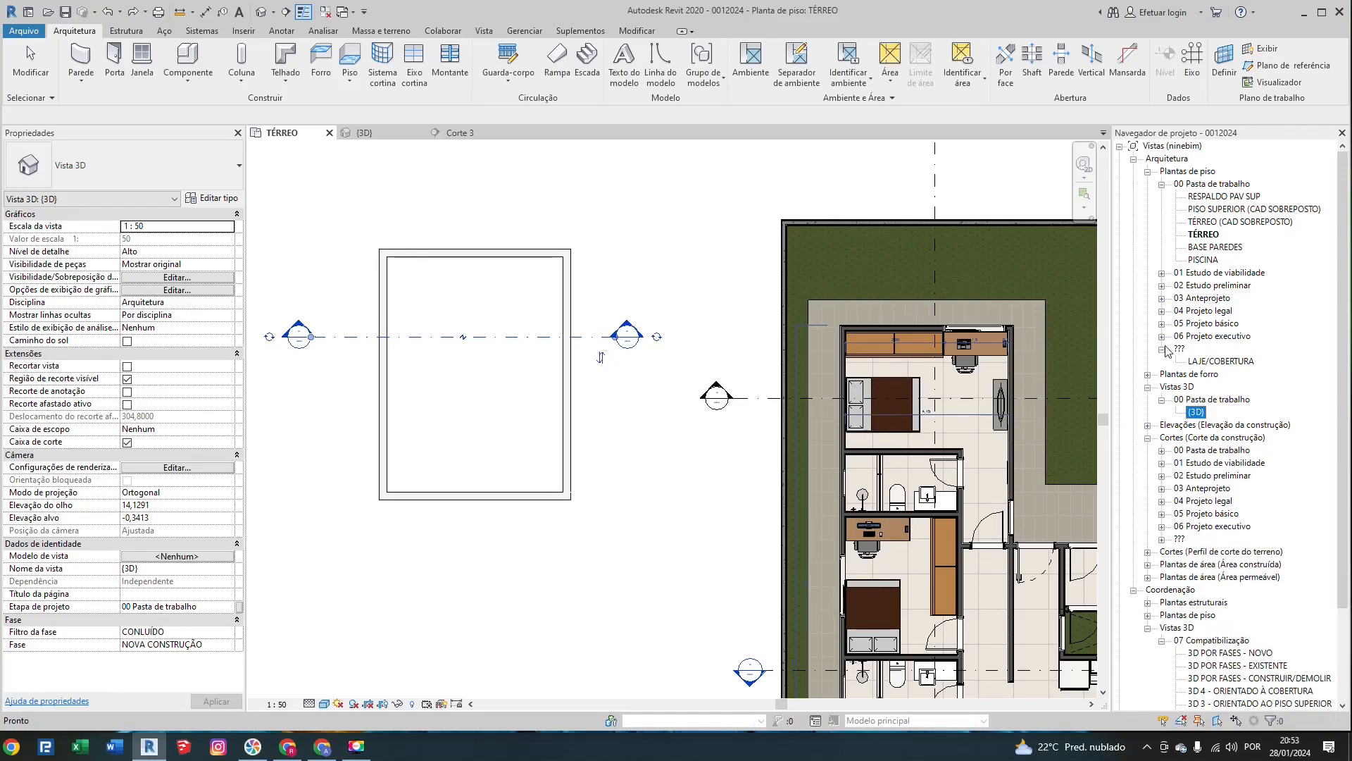
pyautogui.click(1161, 539)
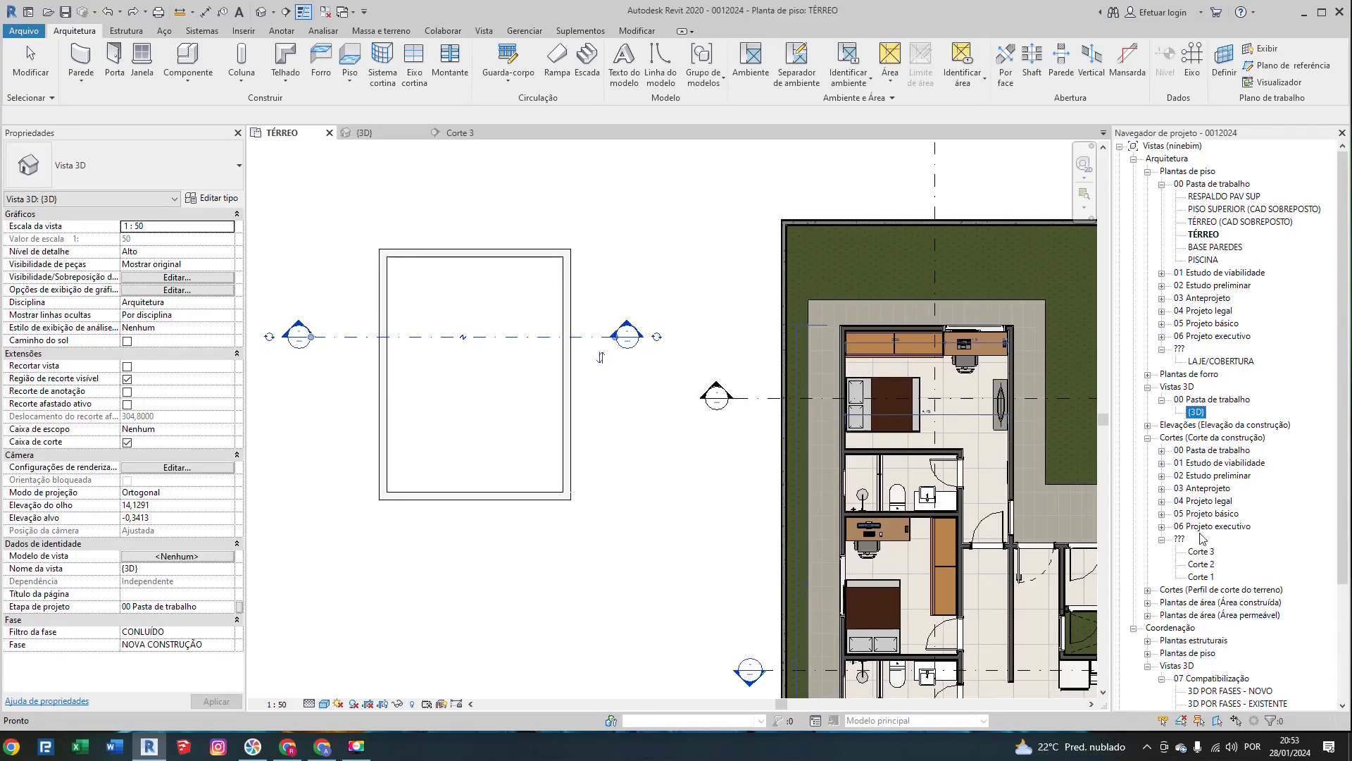
pyautogui.click(1180, 539)
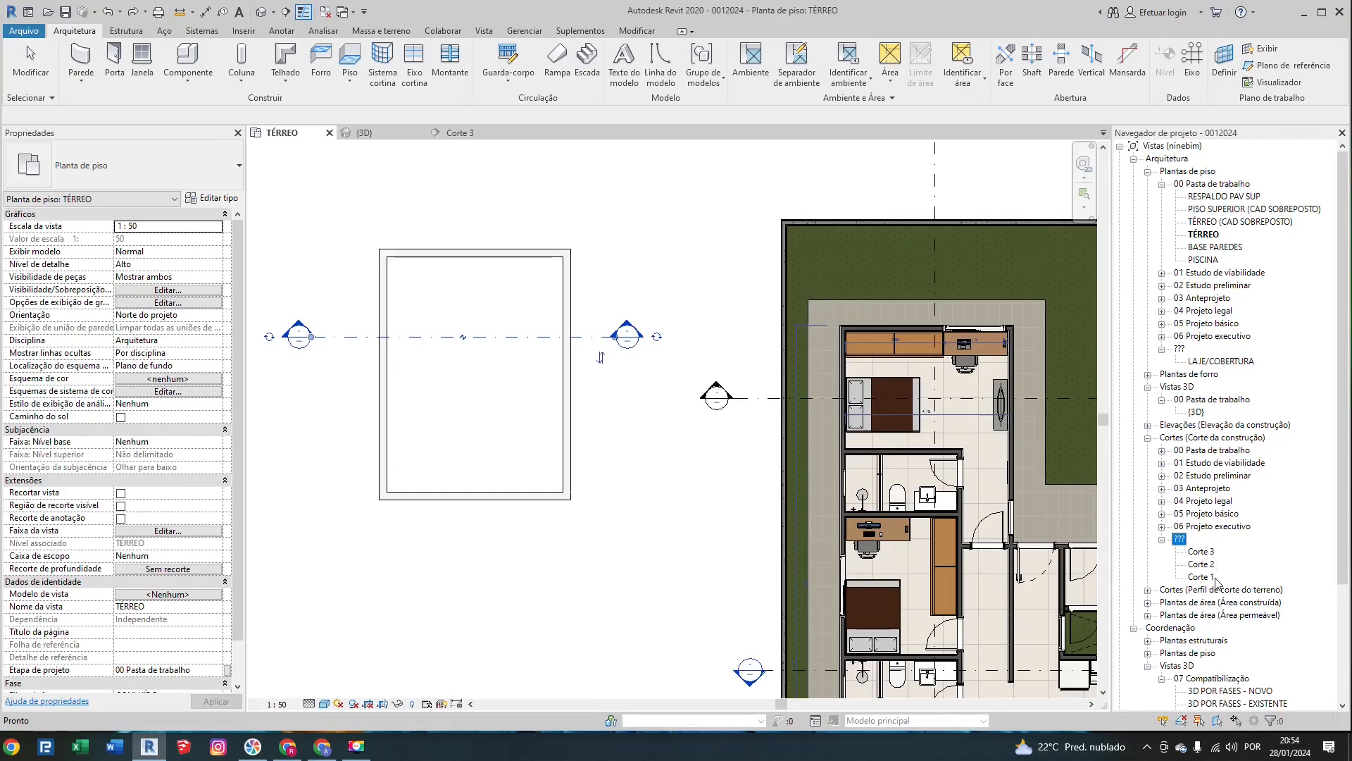
# Step: Open the view of the section line crossing the separate rectangular room and examine its discipline, view name and project stage properties
pyautogui.click(616, 331)
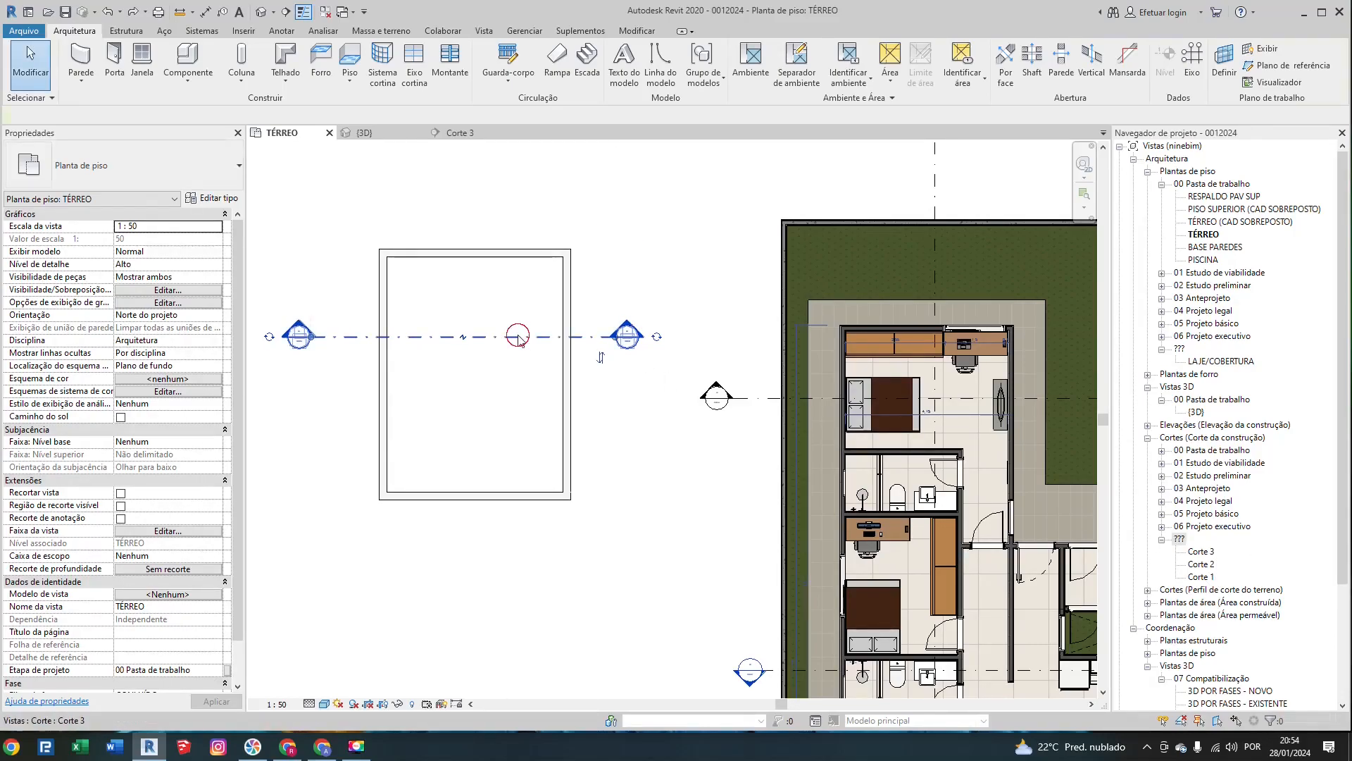
pyautogui.rightClick(519, 336)
pyautogui.click(608, 420)
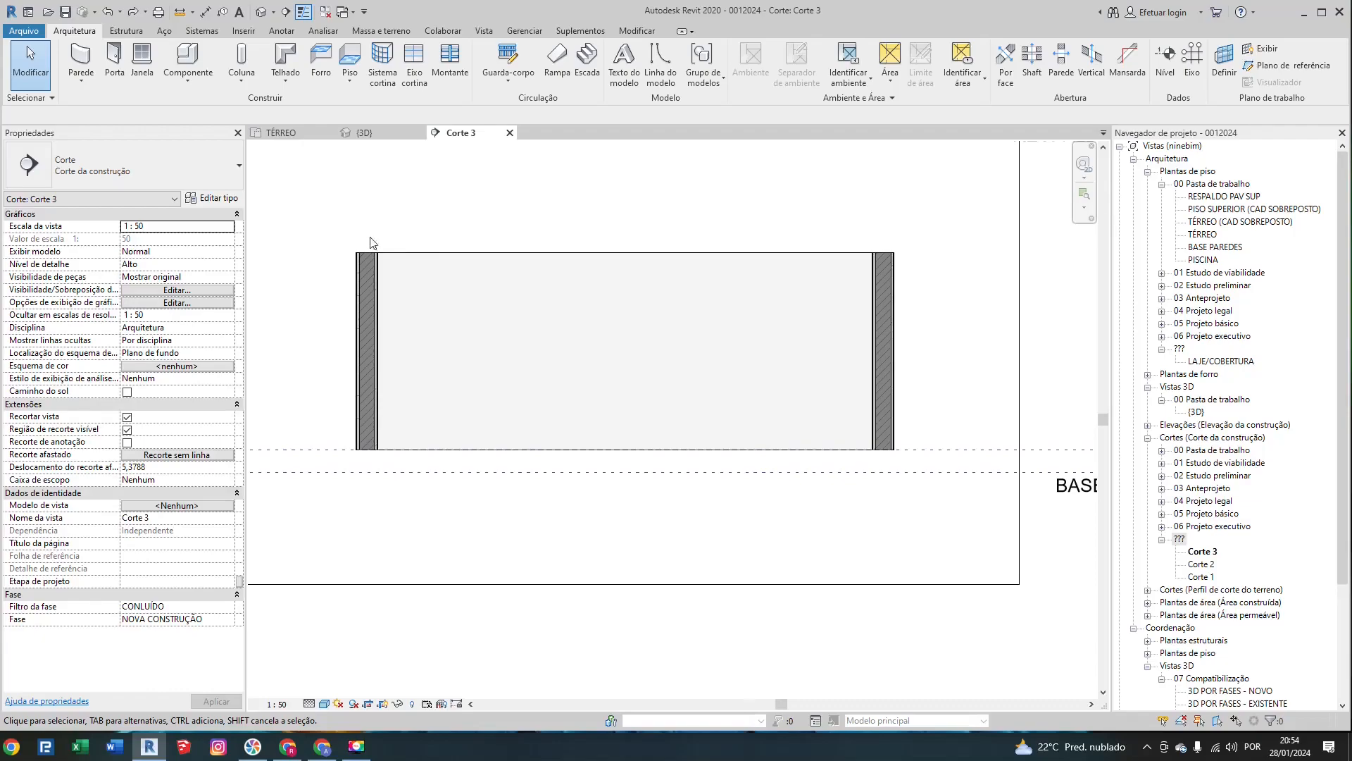
pyautogui.click(195, 328)
pyautogui.click(226, 331)
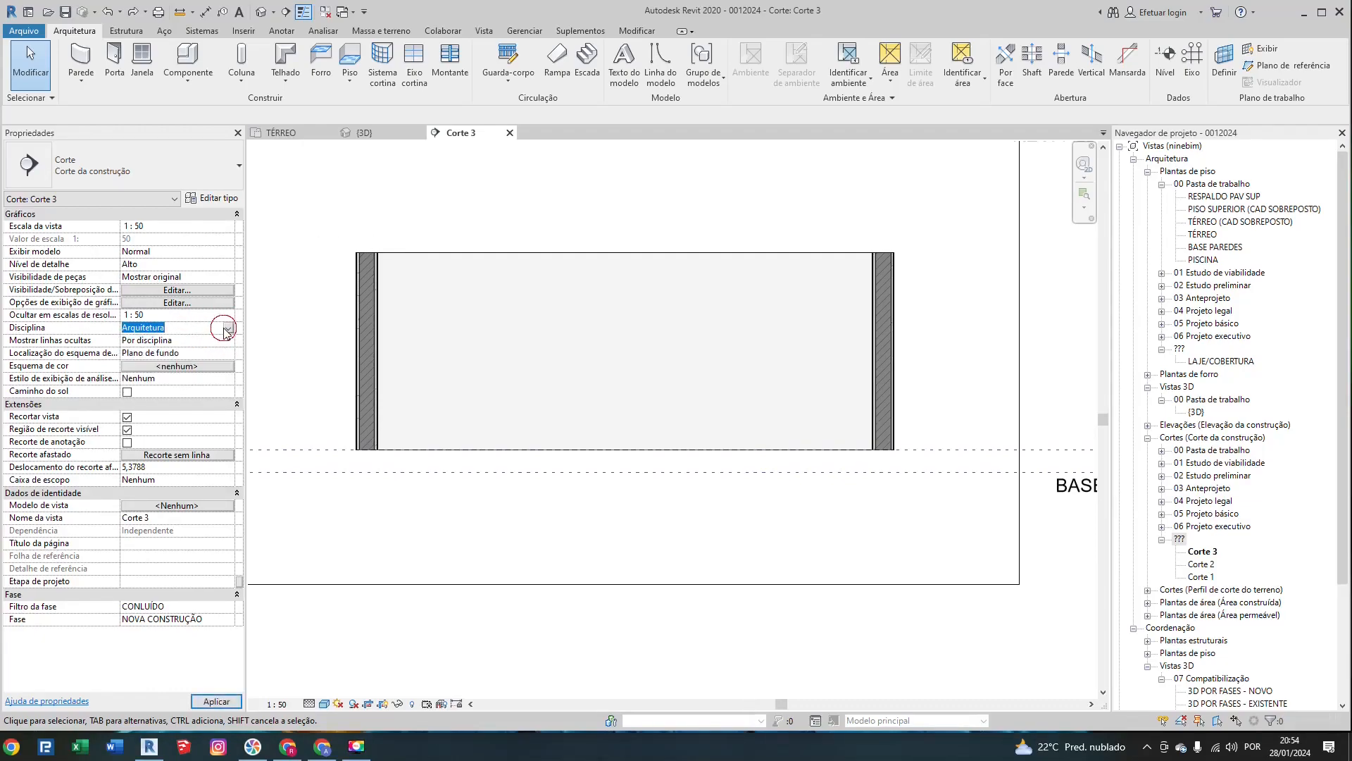
pyautogui.click(214, 519)
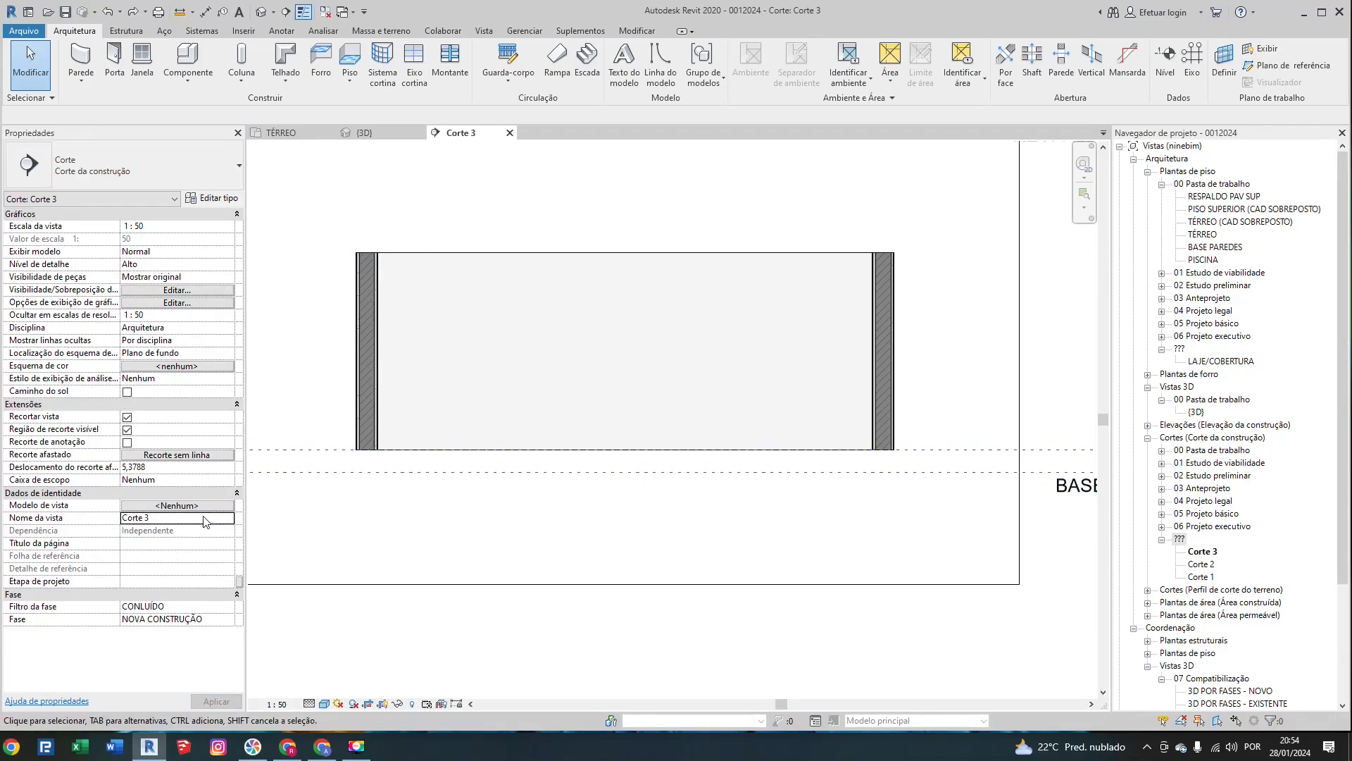
pyautogui.click(180, 580)
pyautogui.click(228, 581)
pyautogui.click(463, 219)
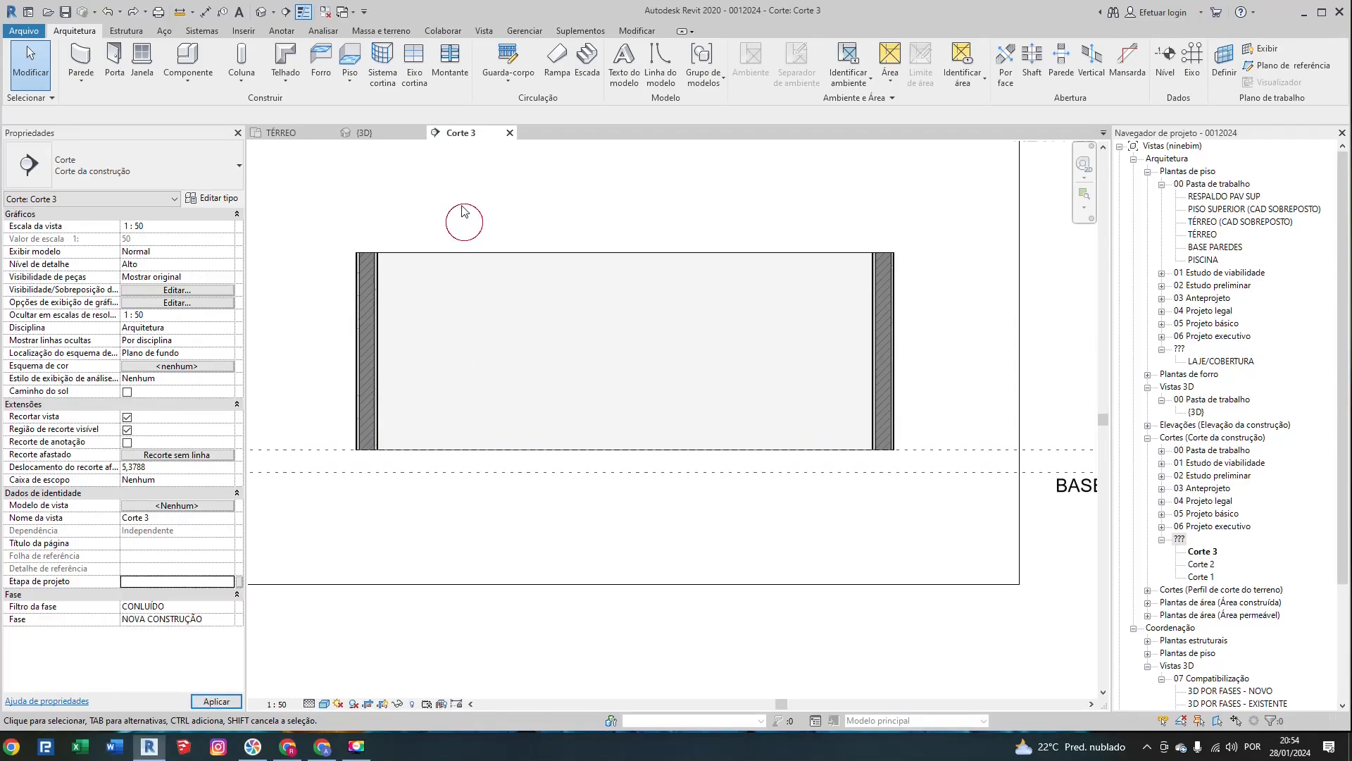
# Step: Switch between the open TÉRREO, {3D} and Corte 3 views to compare them, ending on the TÉRREO floor plan
pyautogui.click(296, 133)
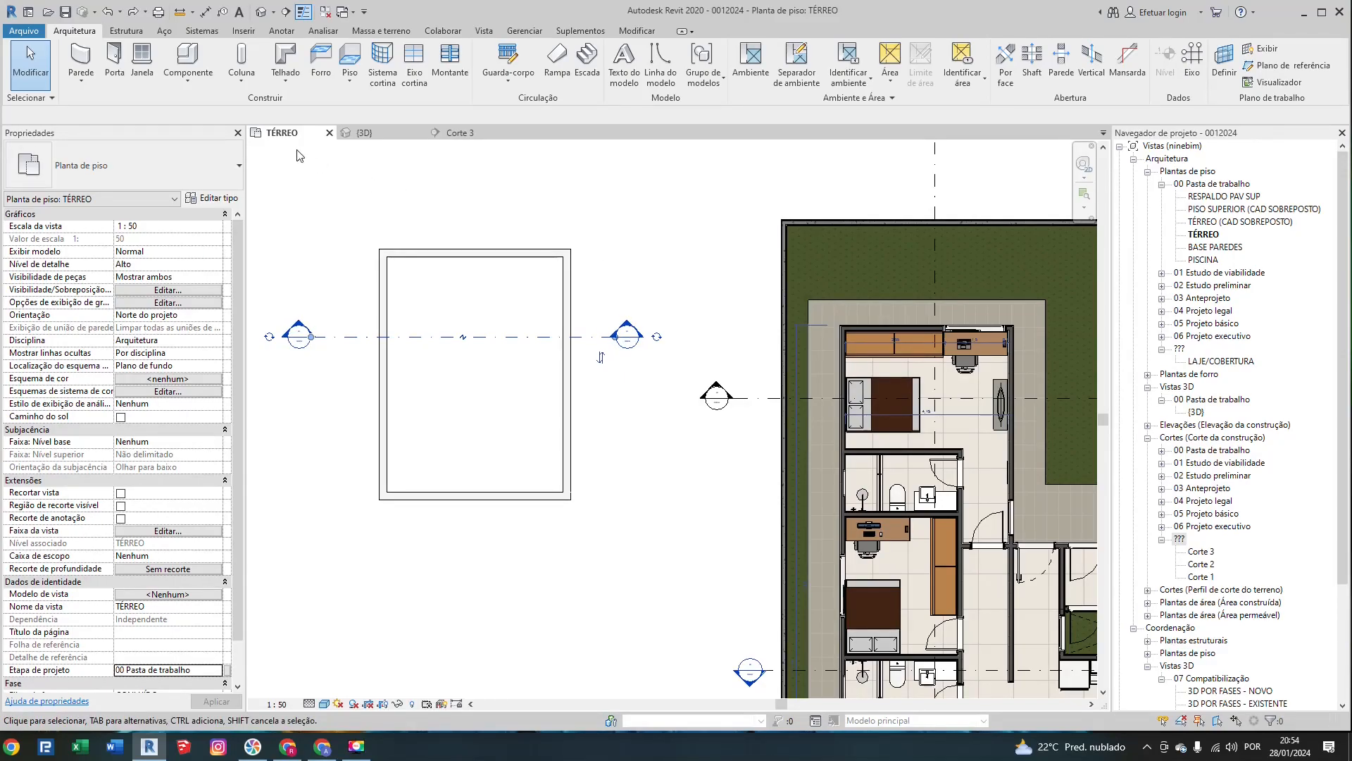
pyautogui.click(363, 133)
pyautogui.click(458, 133)
pyautogui.click(363, 132)
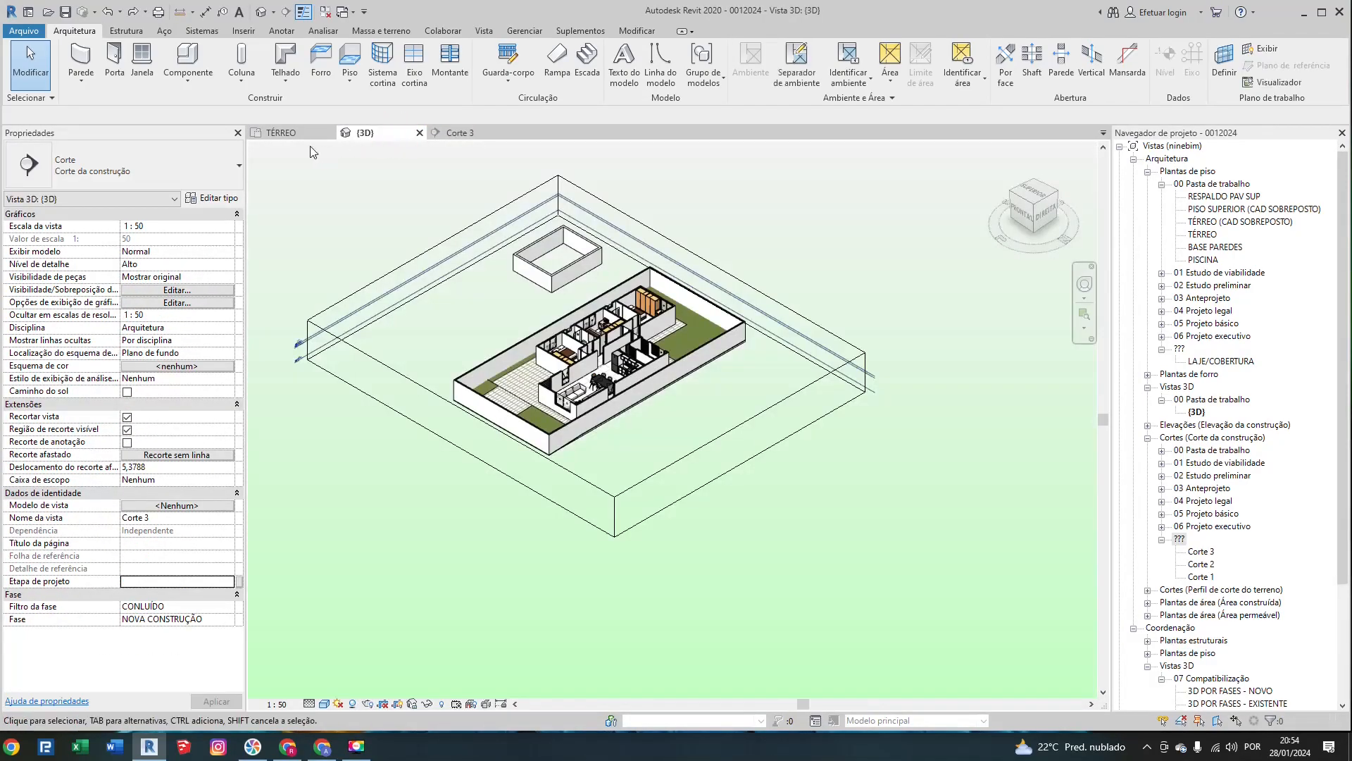
pyautogui.click(295, 134)
pyautogui.click(393, 137)
pyautogui.click(459, 135)
pyautogui.click(400, 136)
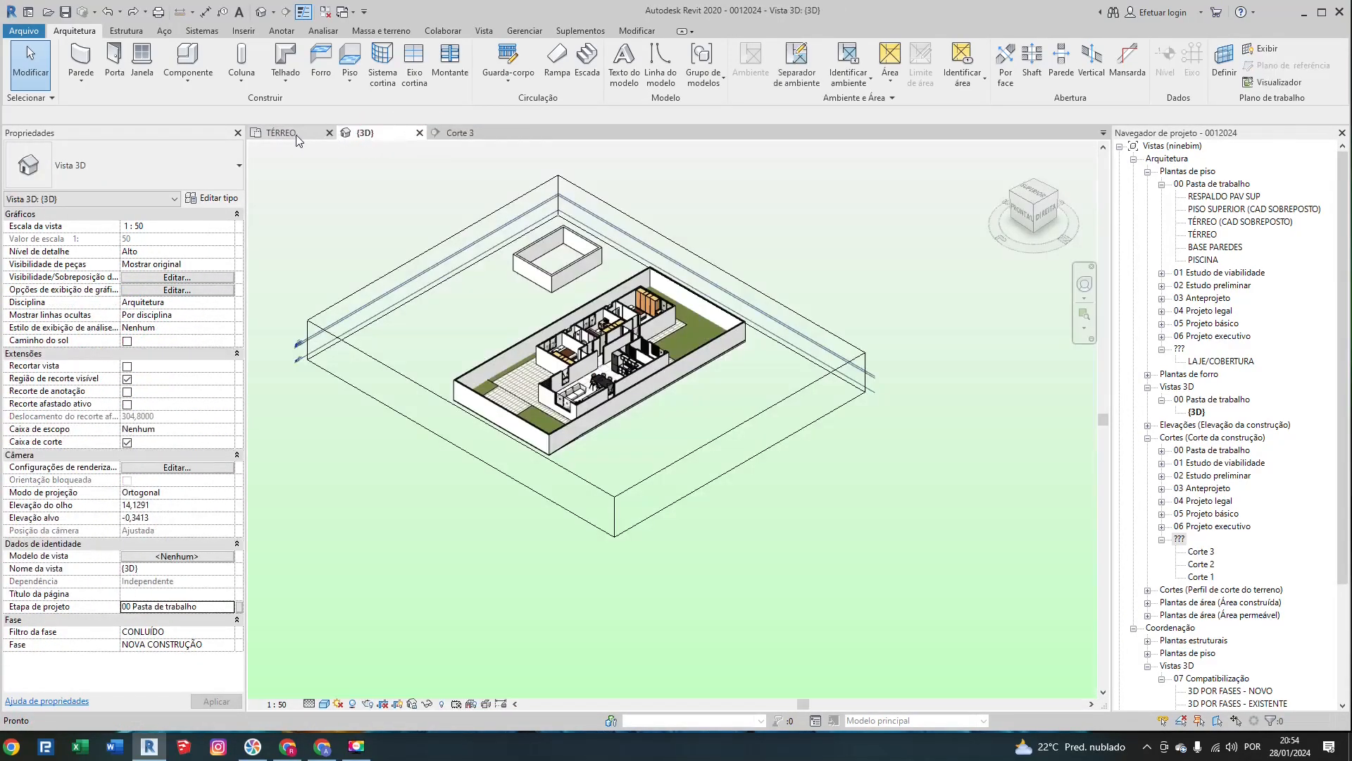
pyautogui.click(295, 134)
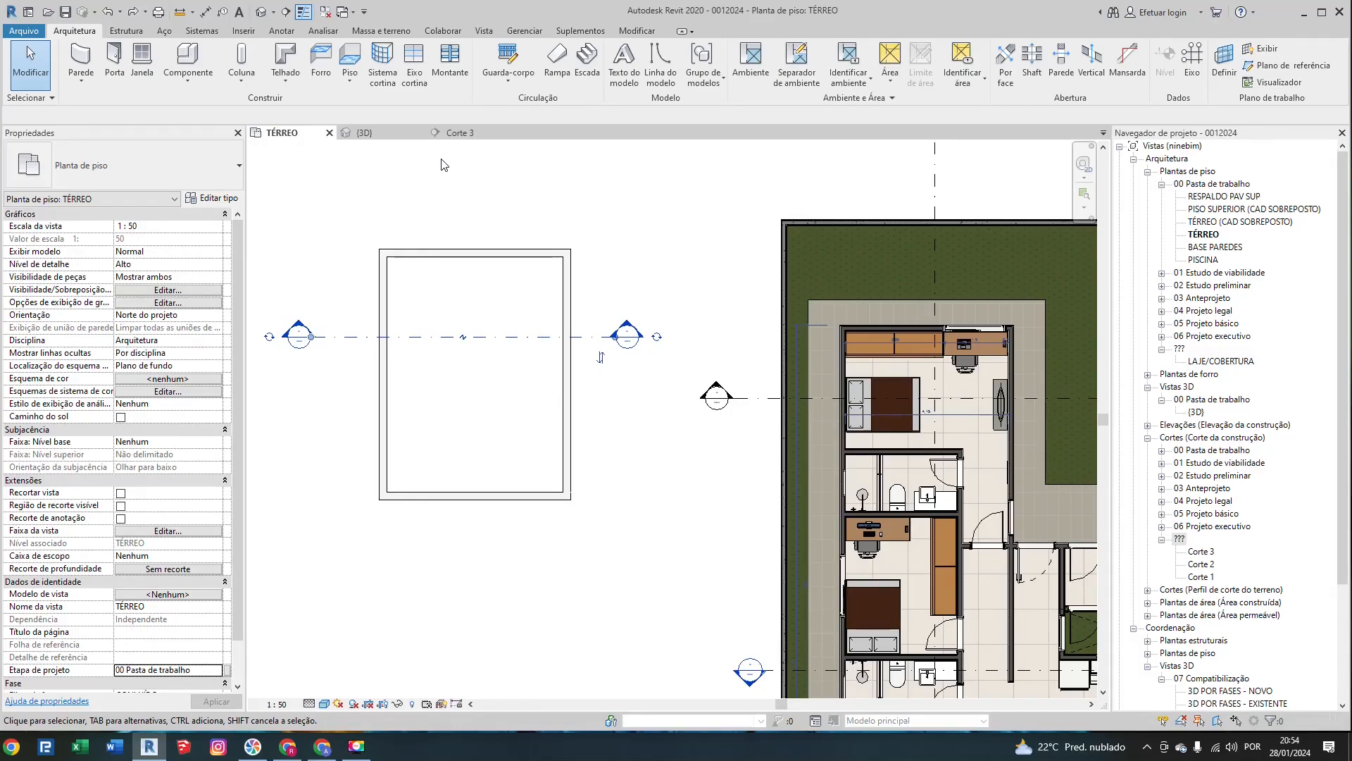
# Step: Start a new door with the family PORTA DE ABRIR - 1 FOLHA, size 80 x 210
pyautogui.click(114, 60)
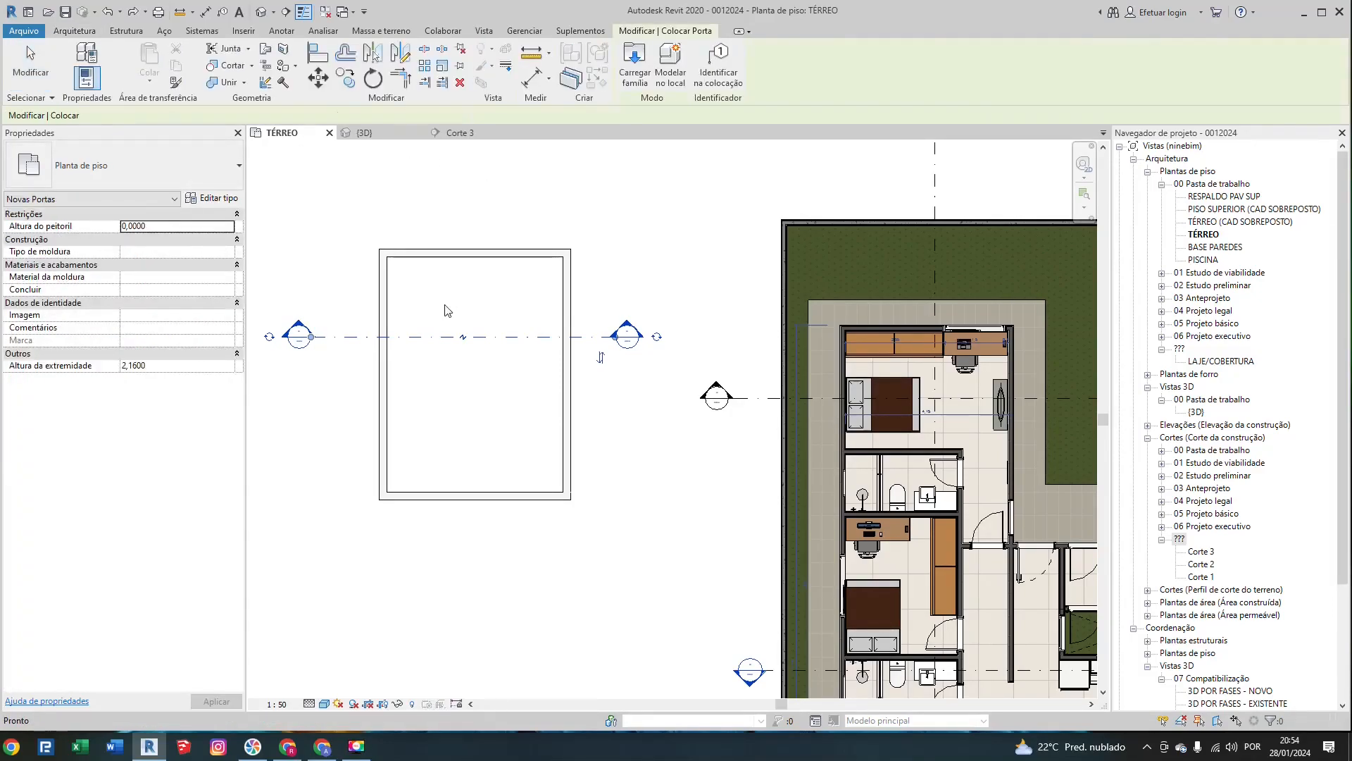
pyautogui.click(173, 173)
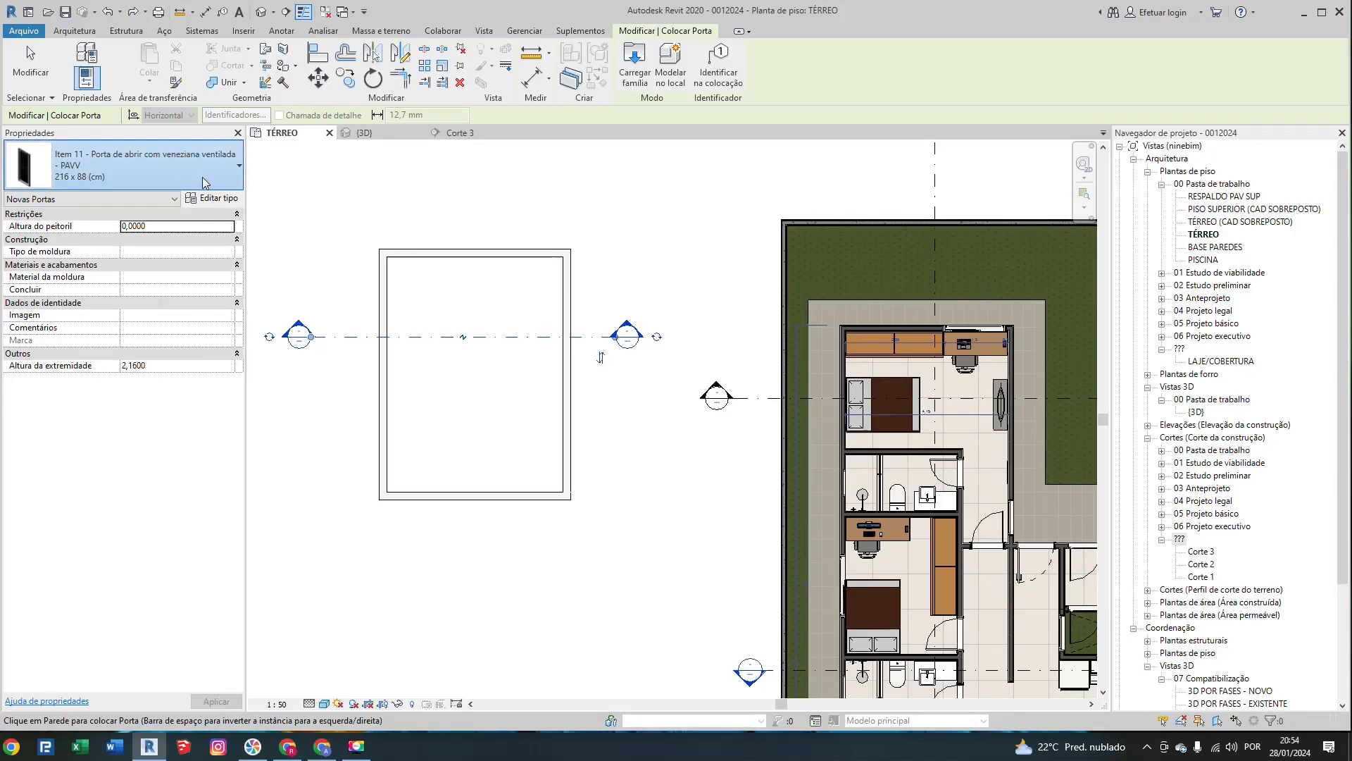
pyautogui.click(202, 177)
pyautogui.scroll(5, 410, 303)
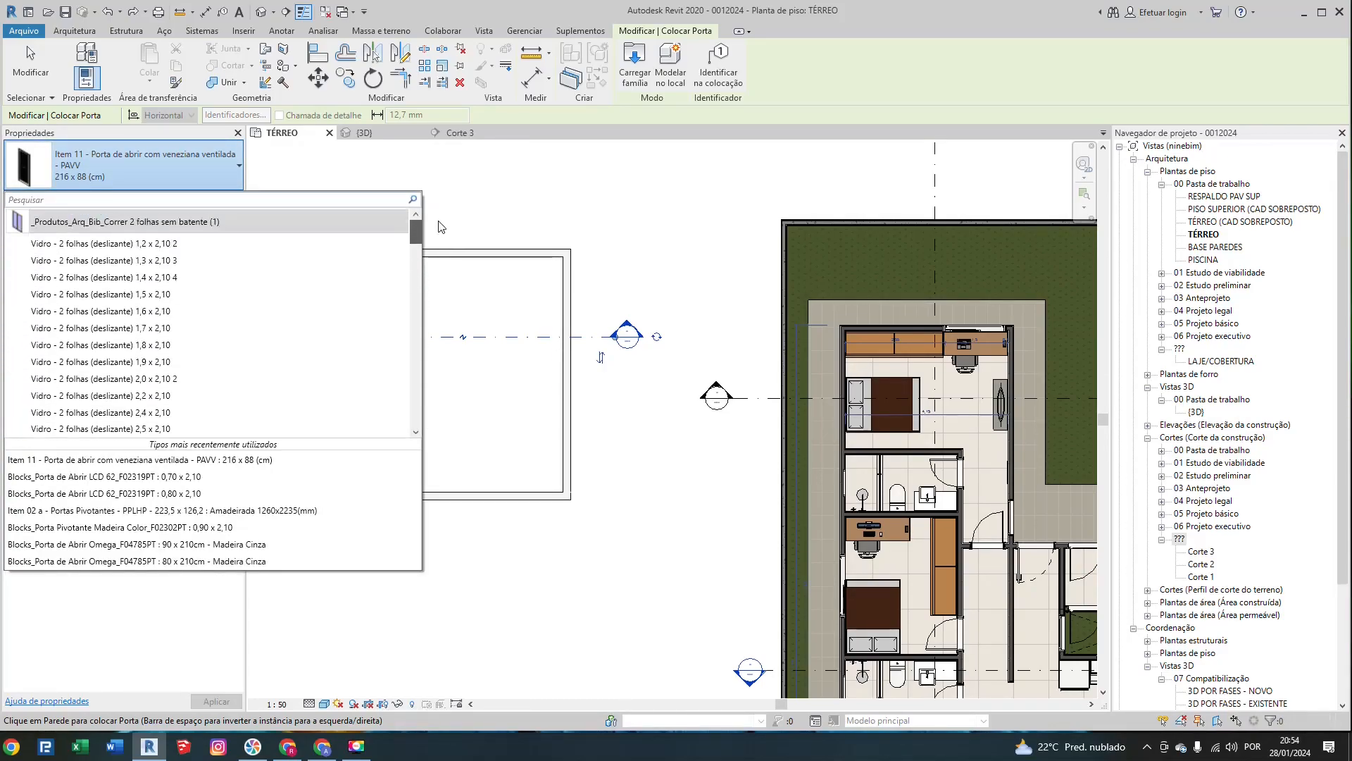
pyautogui.scroll(-10, 453, 423)
pyautogui.scroll(10, 453, 272)
pyautogui.scroll(-4, 457, 249)
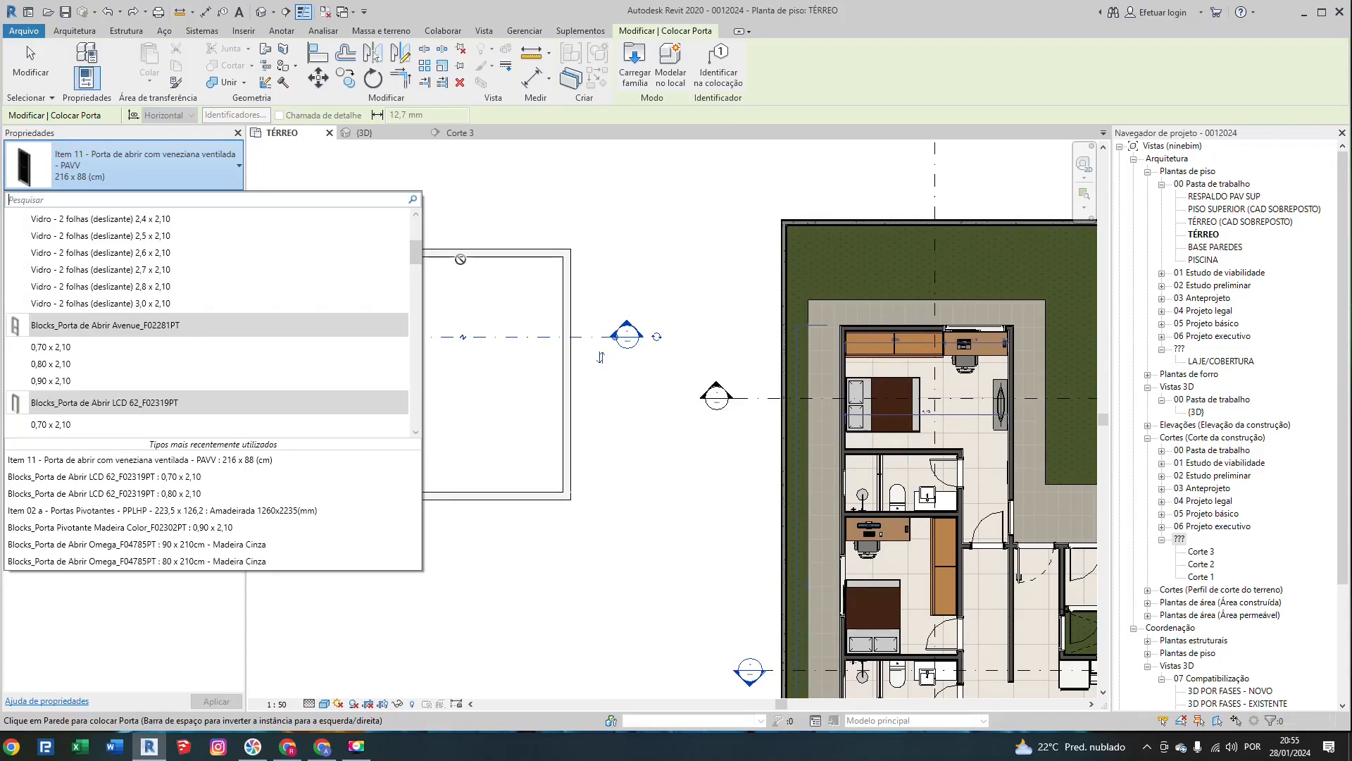
pyautogui.moveTo(416, 255); pyautogui.dragTo(432, 319)
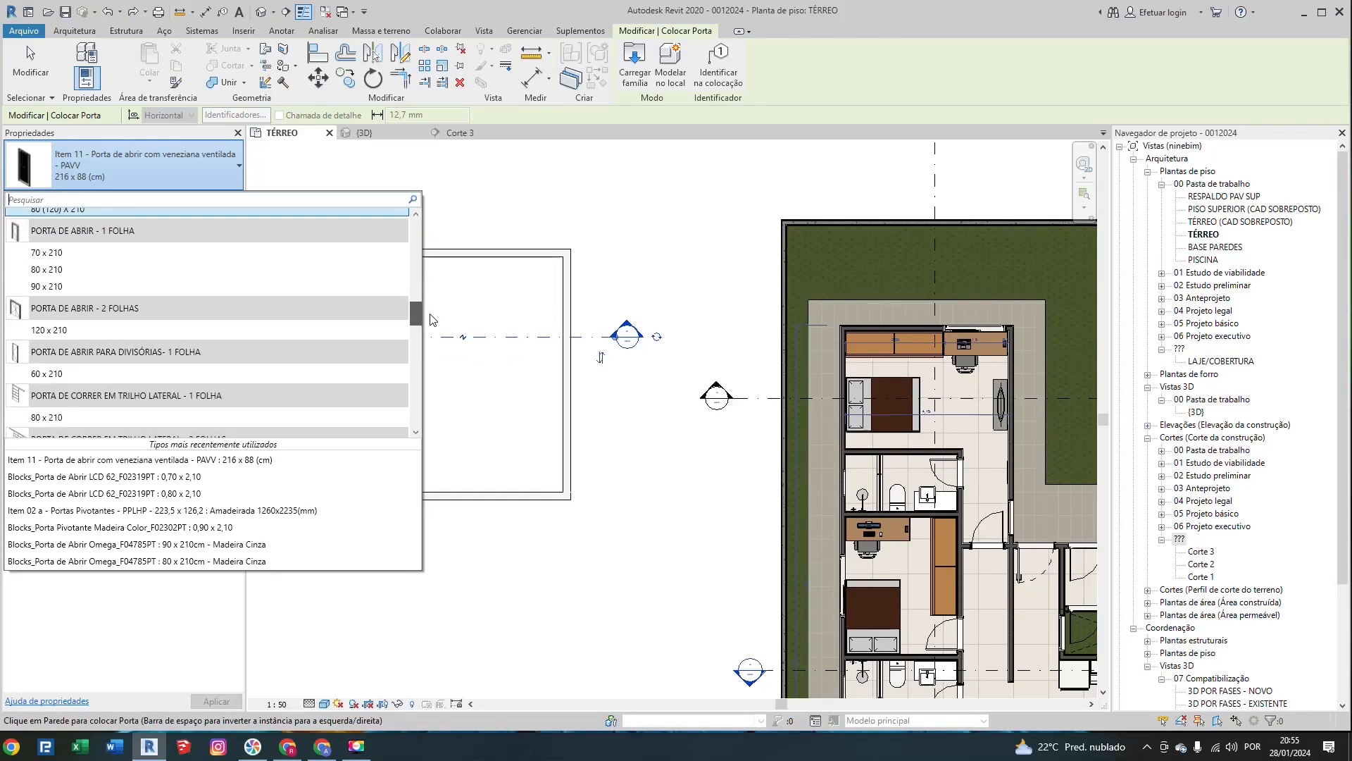
pyautogui.click(125, 268)
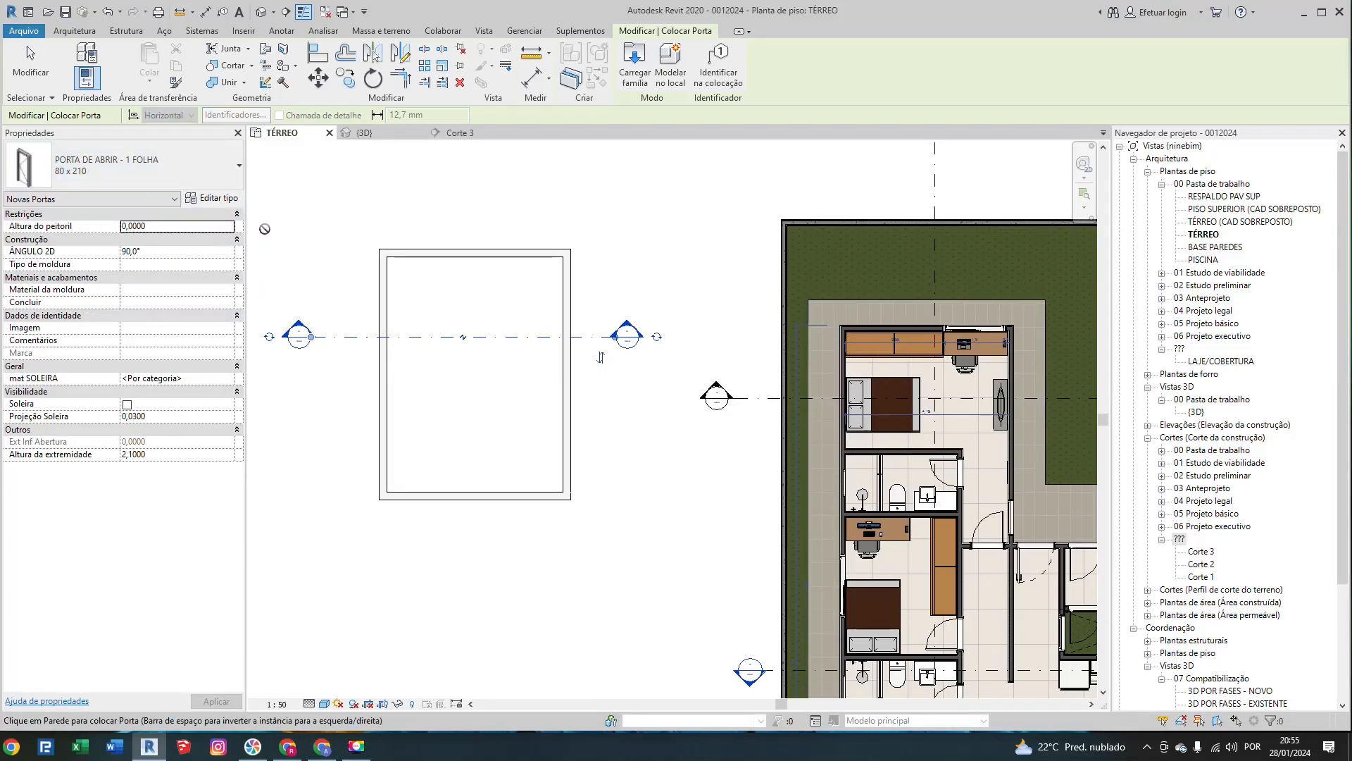
# Step: Place the door in the separate room's upper wall, about 0.2 m from the left wall, hinged on the left and swinging inward
pyautogui.scroll(2, 409, 250)
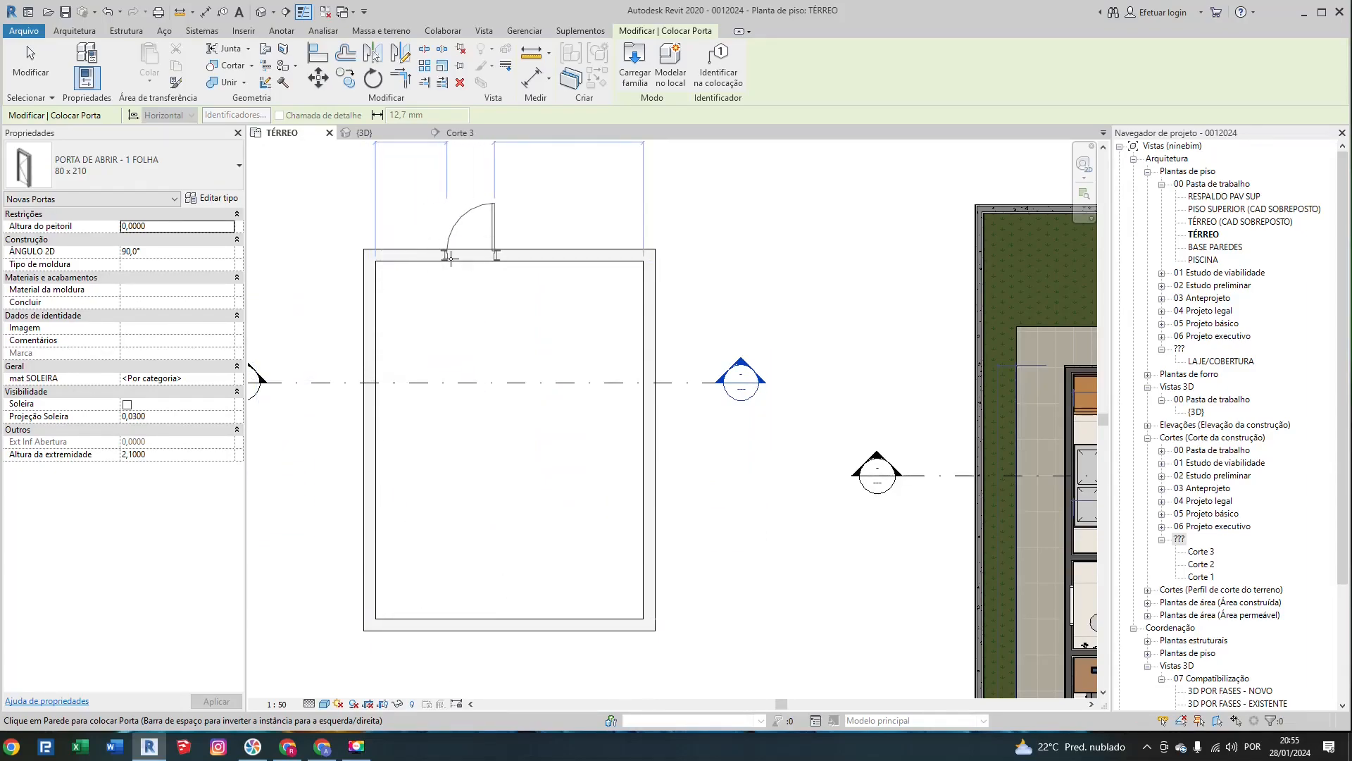
pyautogui.moveTo(474, 299); pyautogui.dragTo(443, 383, button='middle')
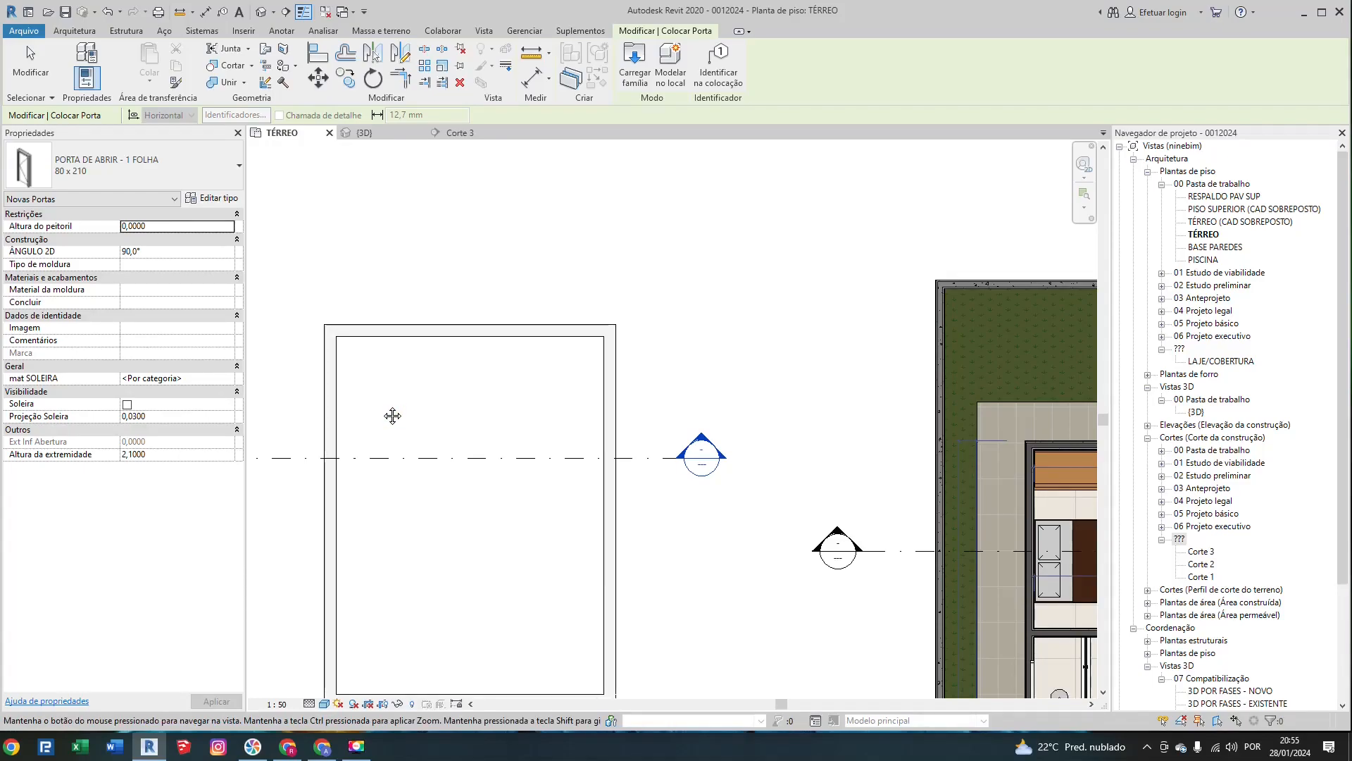
pyautogui.moveTo(391, 415); pyautogui.dragTo(420, 348, button='middle')
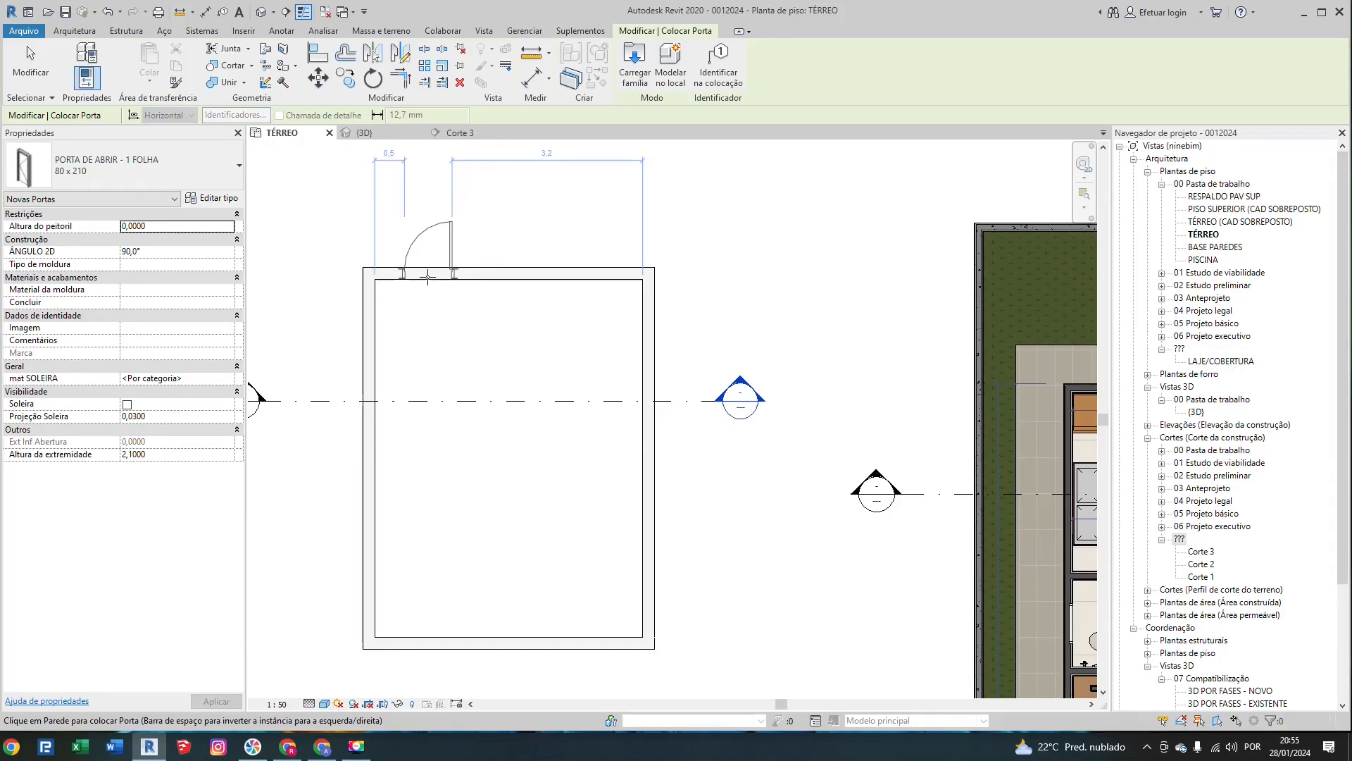
pyautogui.press('space')
pyautogui.press('space')
pyautogui.press('space')
pyautogui.press('space')
pyautogui.press('space')
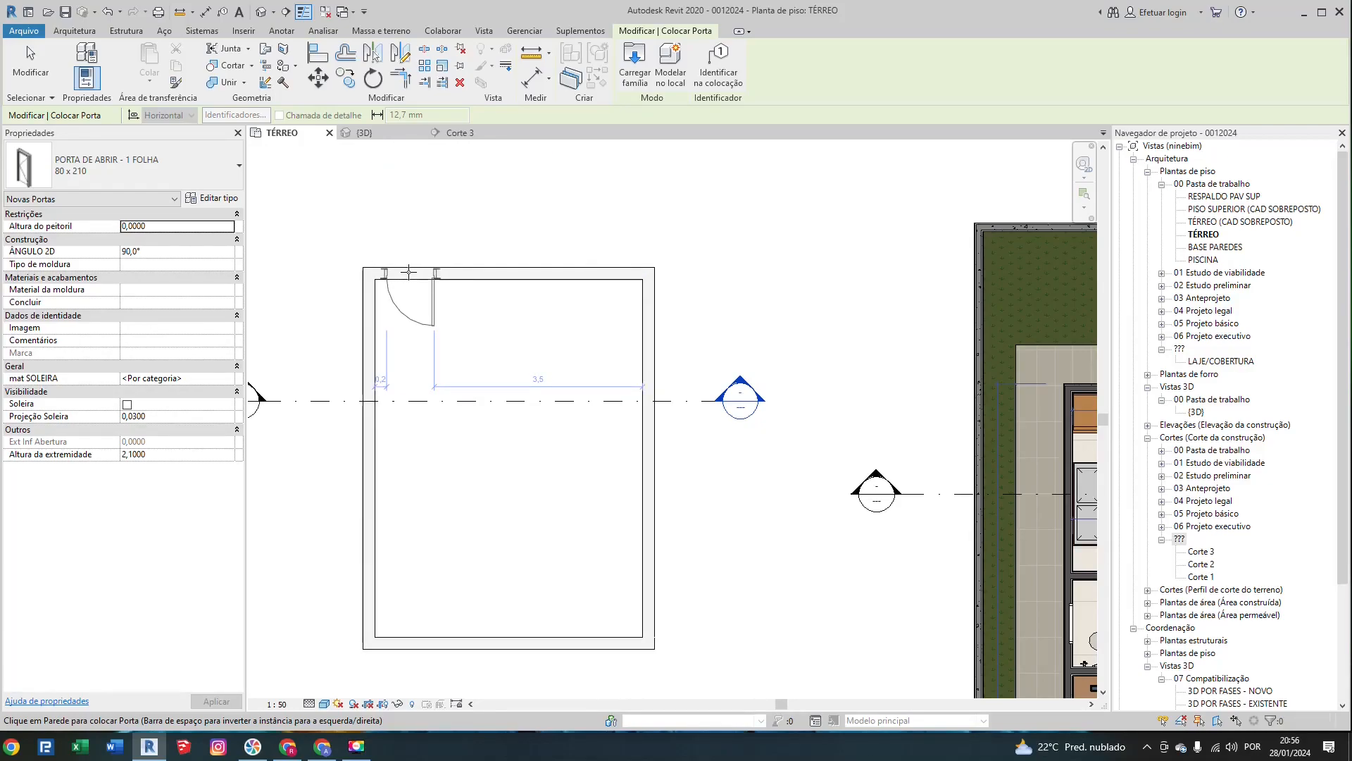
pyautogui.press('space')
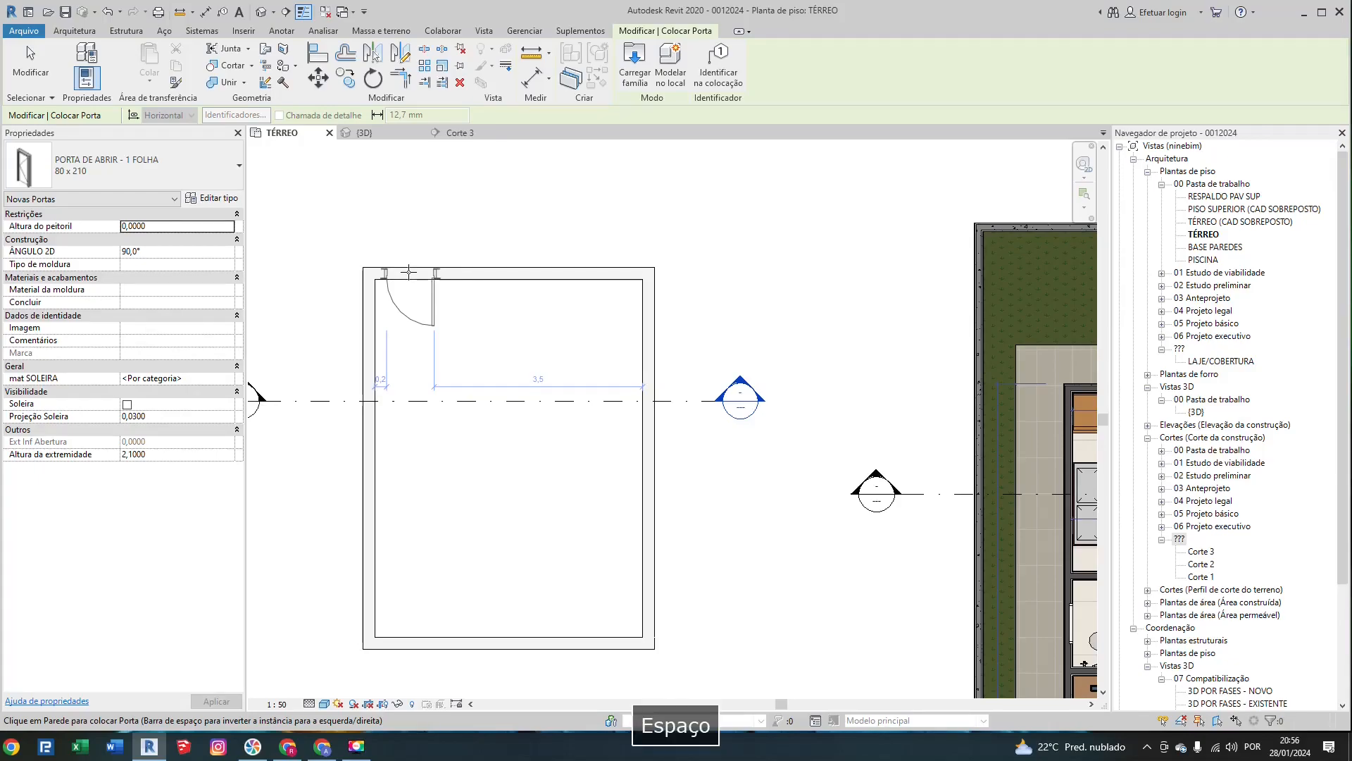
pyautogui.click(410, 272)
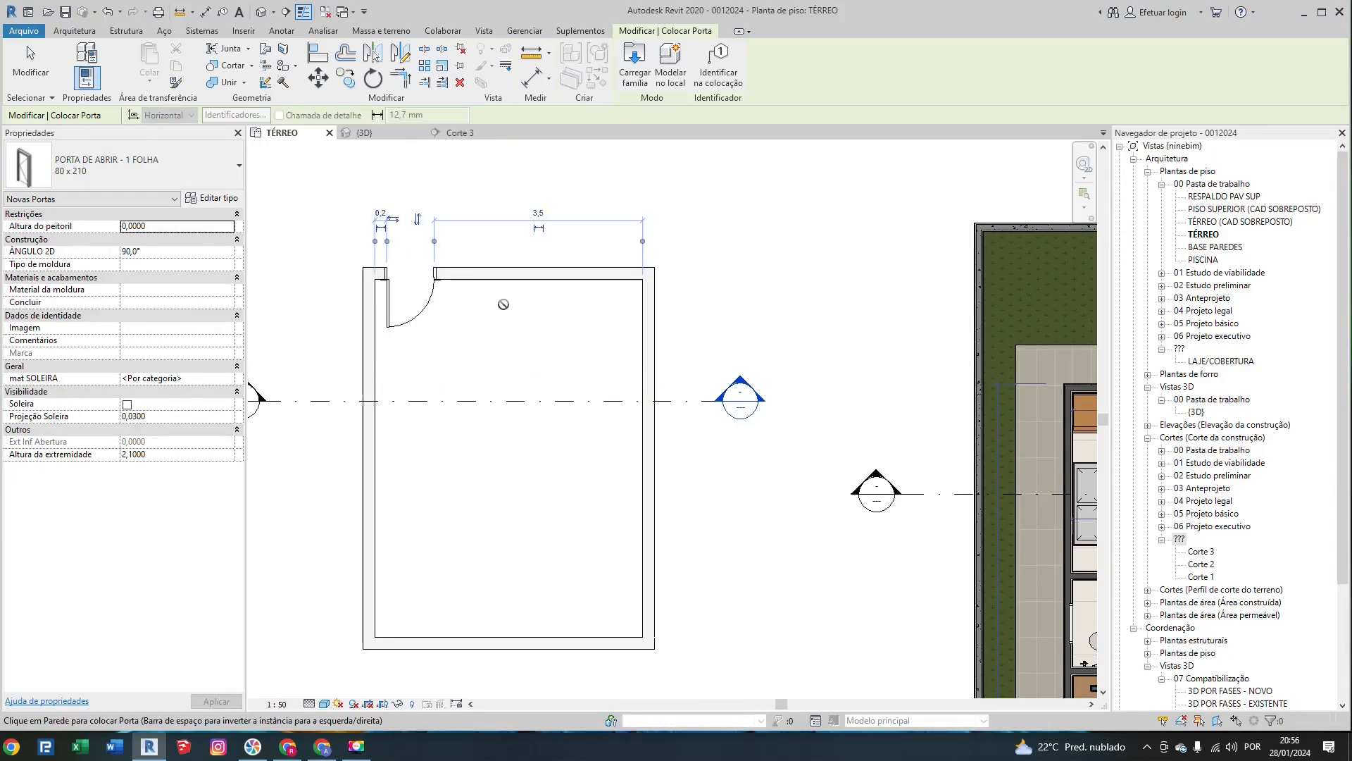
pyautogui.press('Escape')
pyautogui.press('Escape')
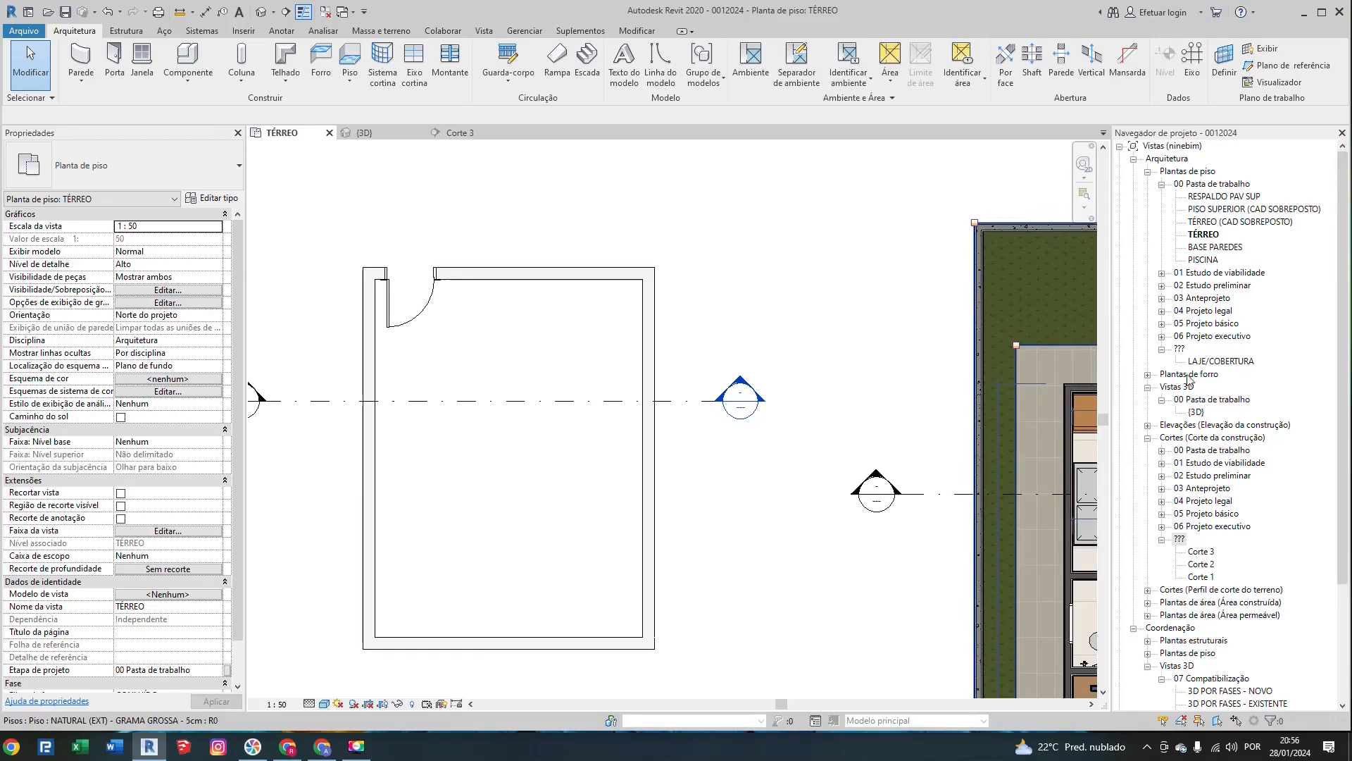
# Step: Go to the Corte 3 section view from its section line to check the new door in elevation
pyautogui.click(459, 401)
pyautogui.rightClick(461, 401)
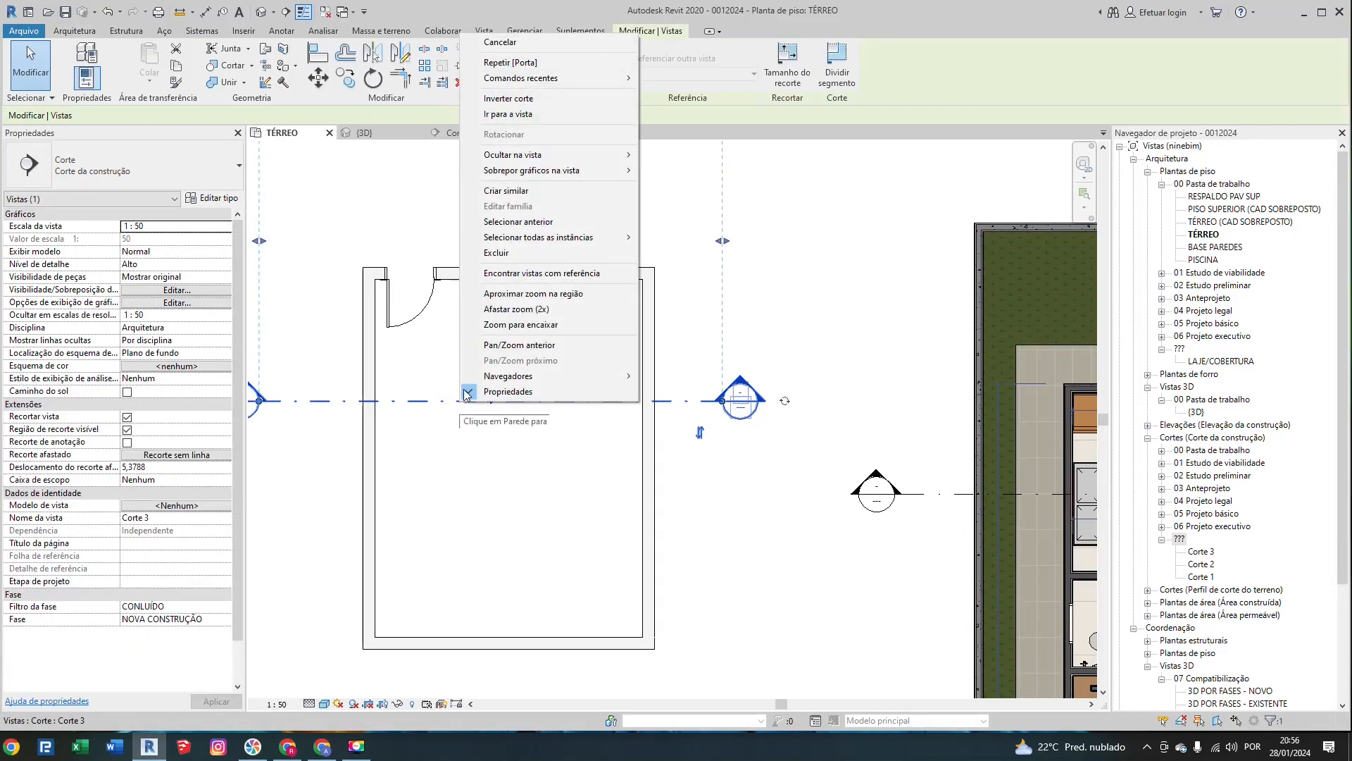
pyautogui.click(513, 116)
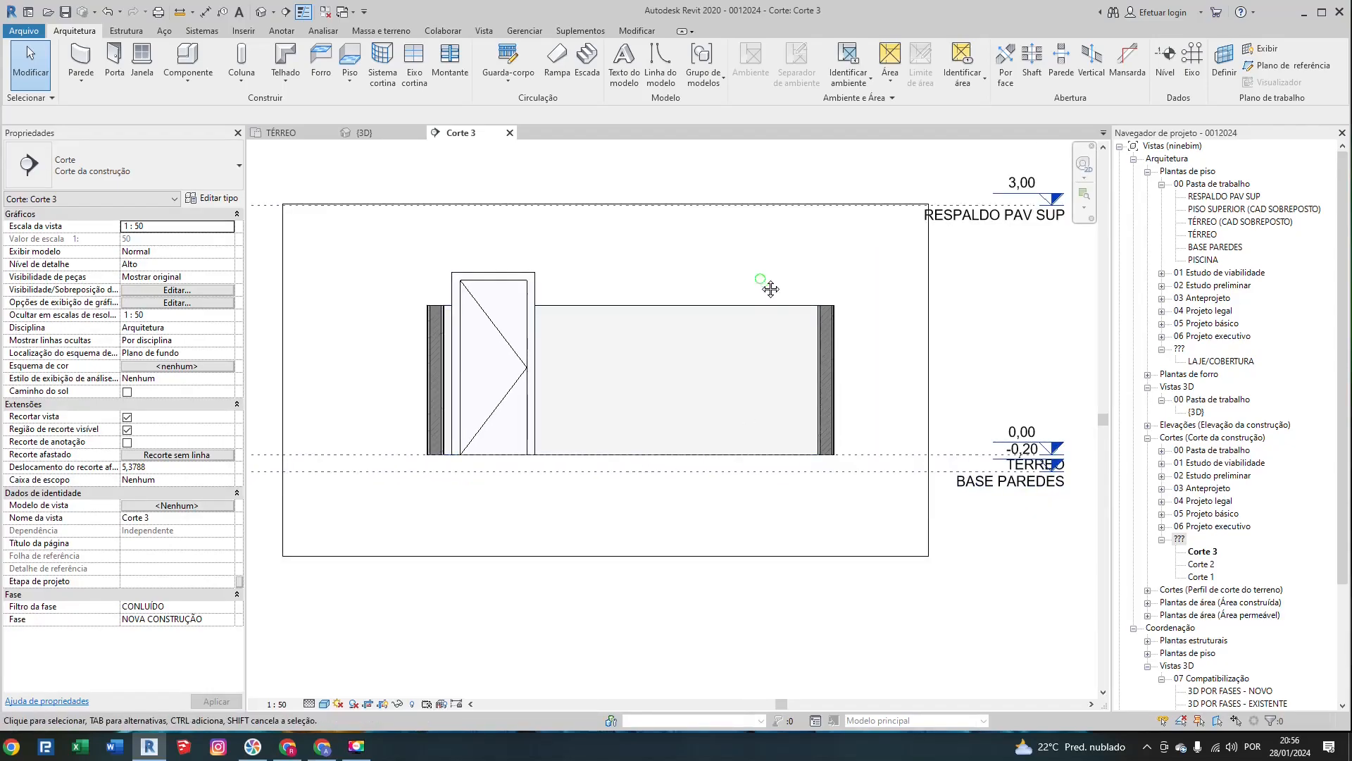
pyautogui.moveTo(763, 283); pyautogui.dragTo(726, 277, button='middle')
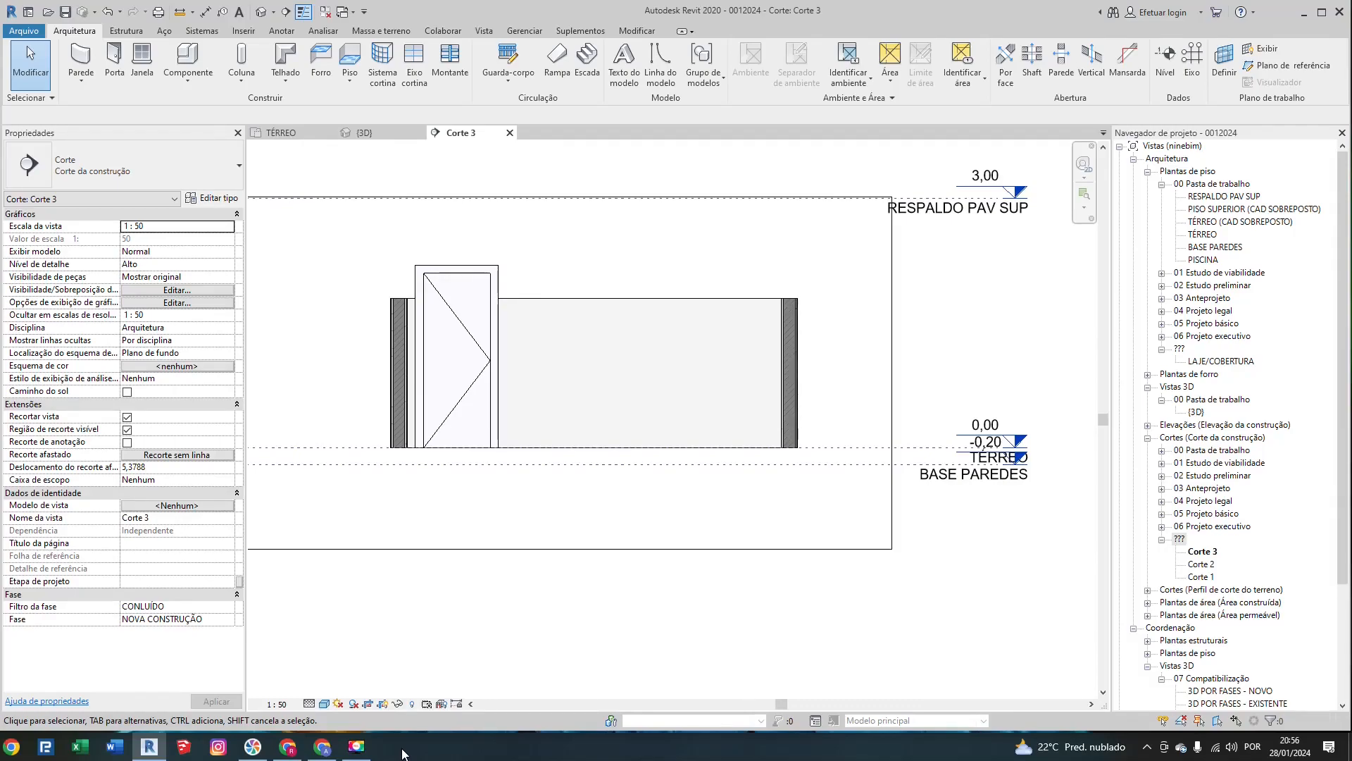
# Step: Extend the section's crop region upward beyond the LAJE/COBERTURA level and outward past its right edge
pyautogui.scroll(-2, 553, 634)
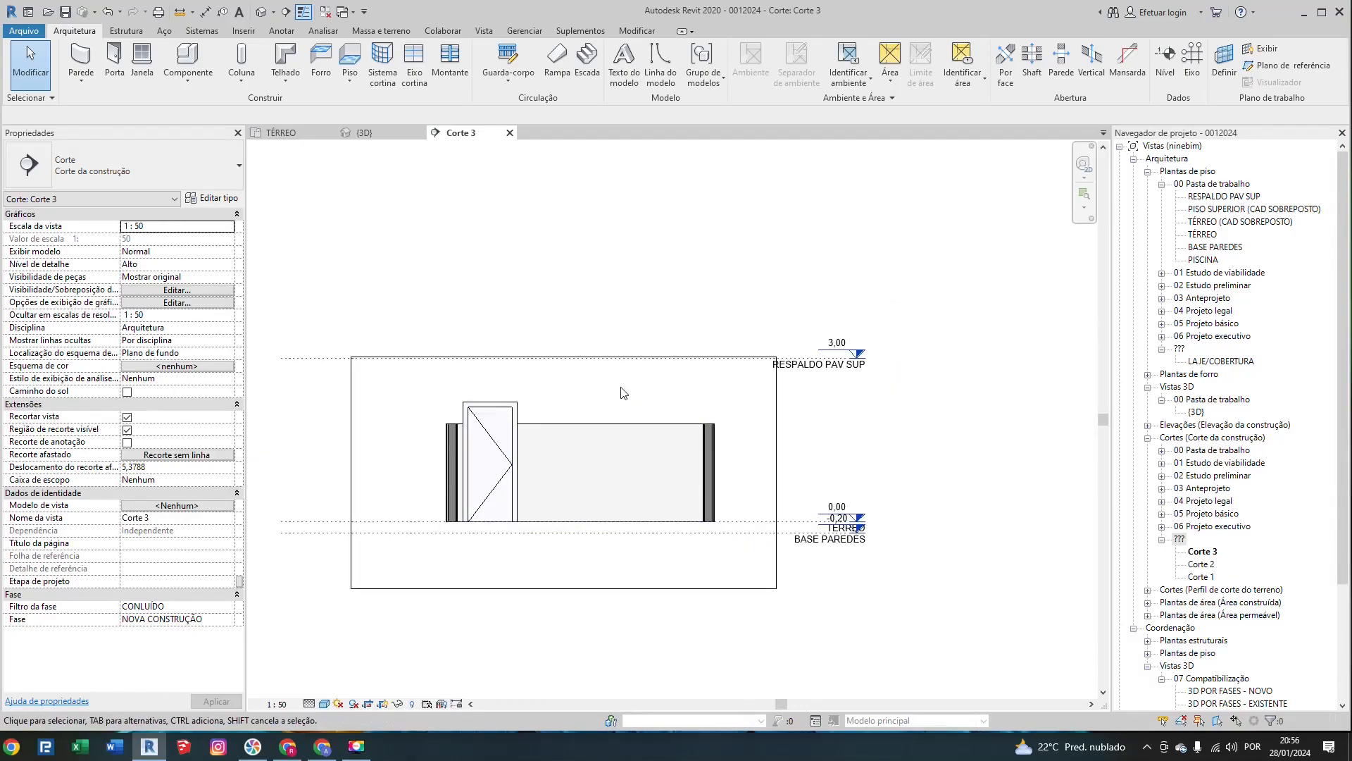
pyautogui.click(776, 393)
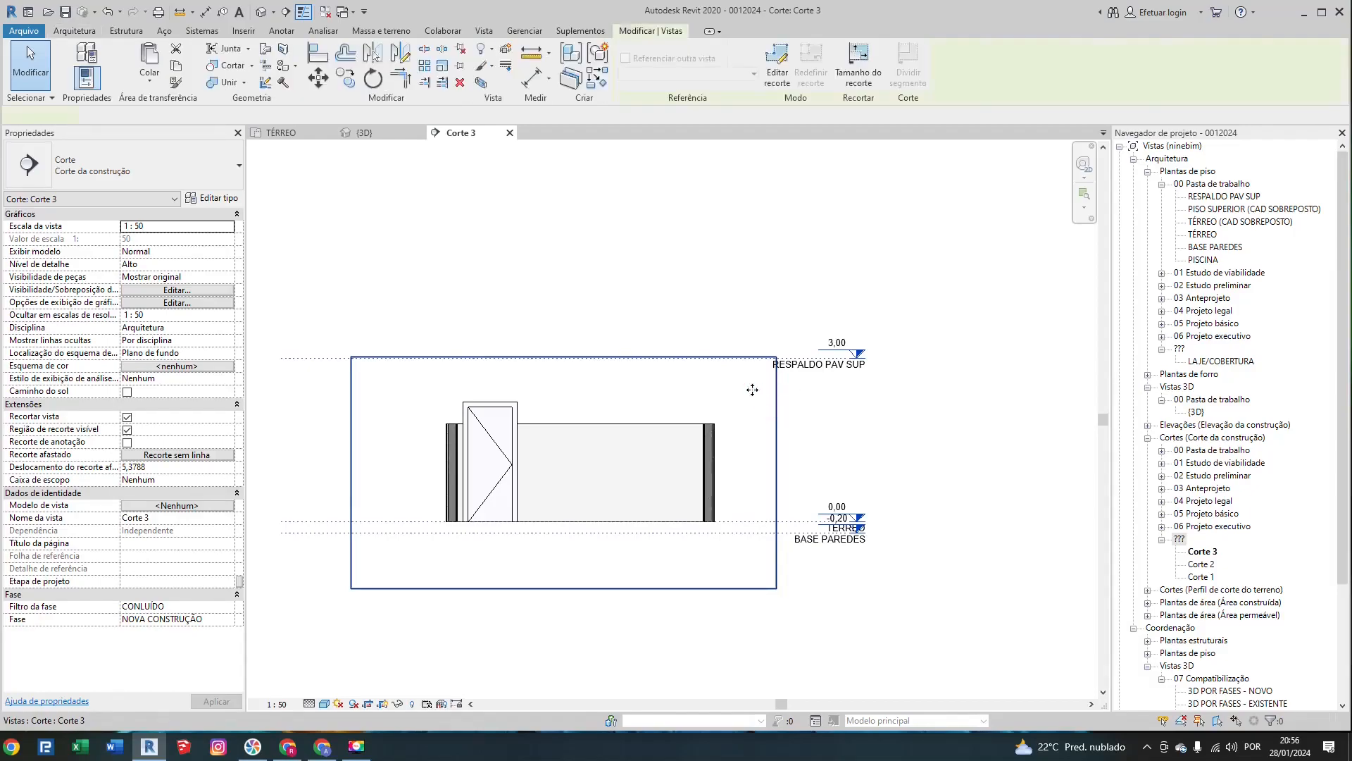
pyautogui.moveTo(564, 356); pyautogui.dragTo(563, 275)
pyautogui.moveTo(774, 430); pyautogui.dragTo(894, 431)
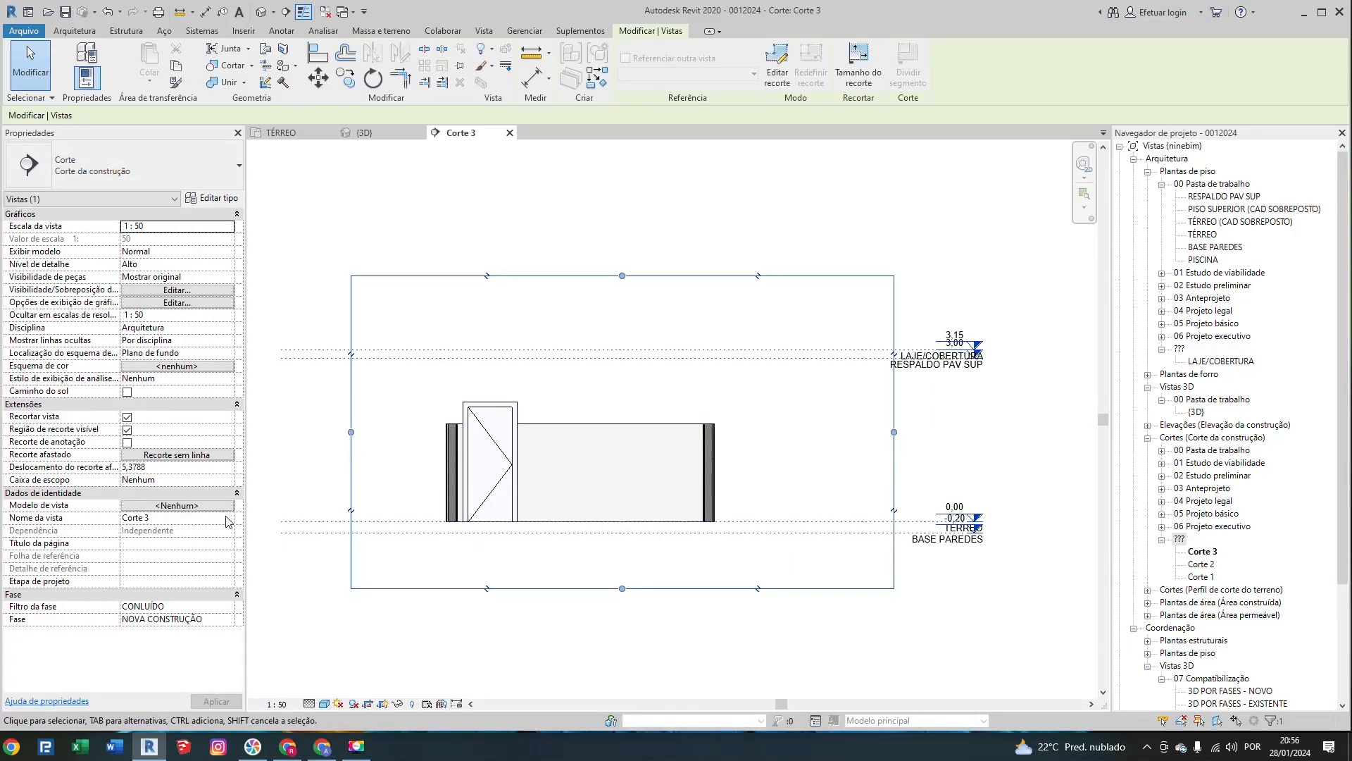
# Step: Hide the crop region boundary in the Corte 3 section and return to the TÉRREO floor plan
pyautogui.click(128, 430)
pyautogui.click(696, 594)
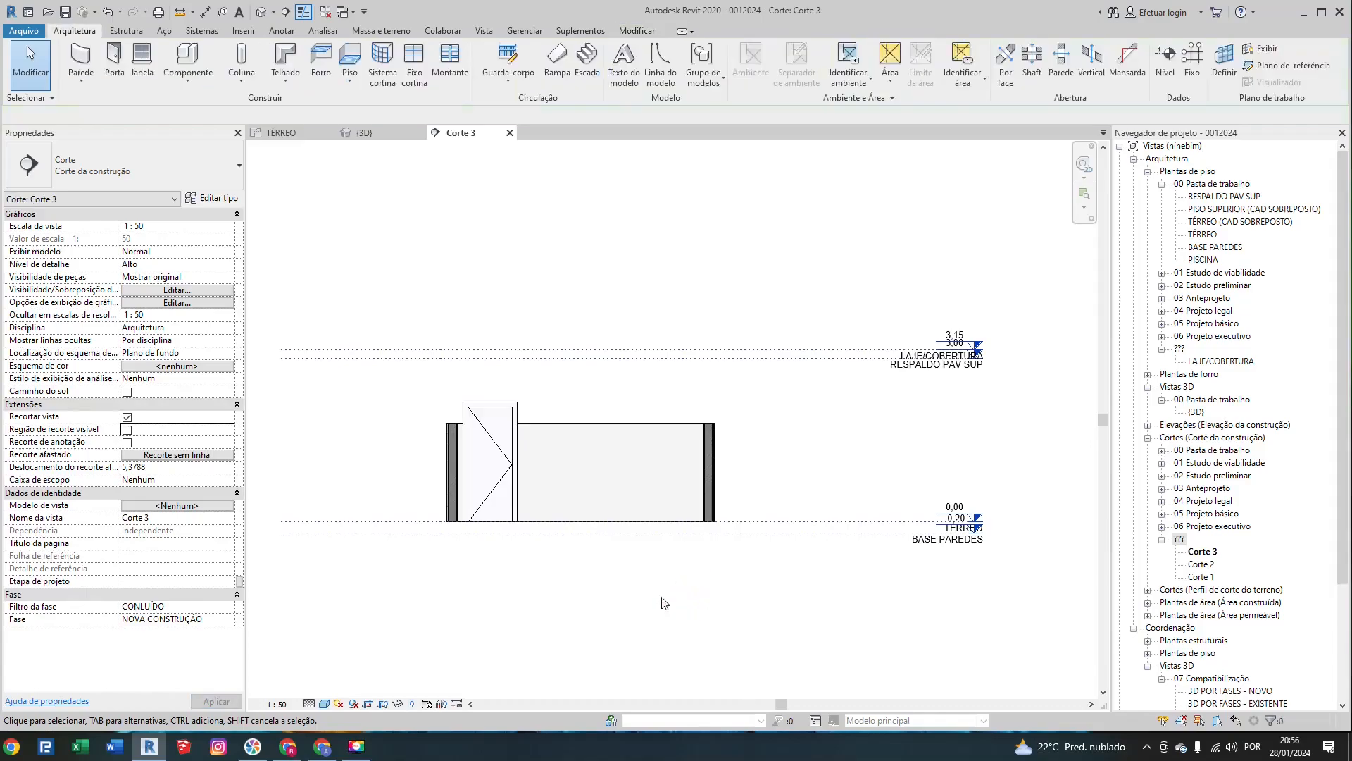
pyautogui.scroll(1, 604, 593)
pyautogui.moveTo(583, 588); pyautogui.dragTo(553, 555, button='middle')
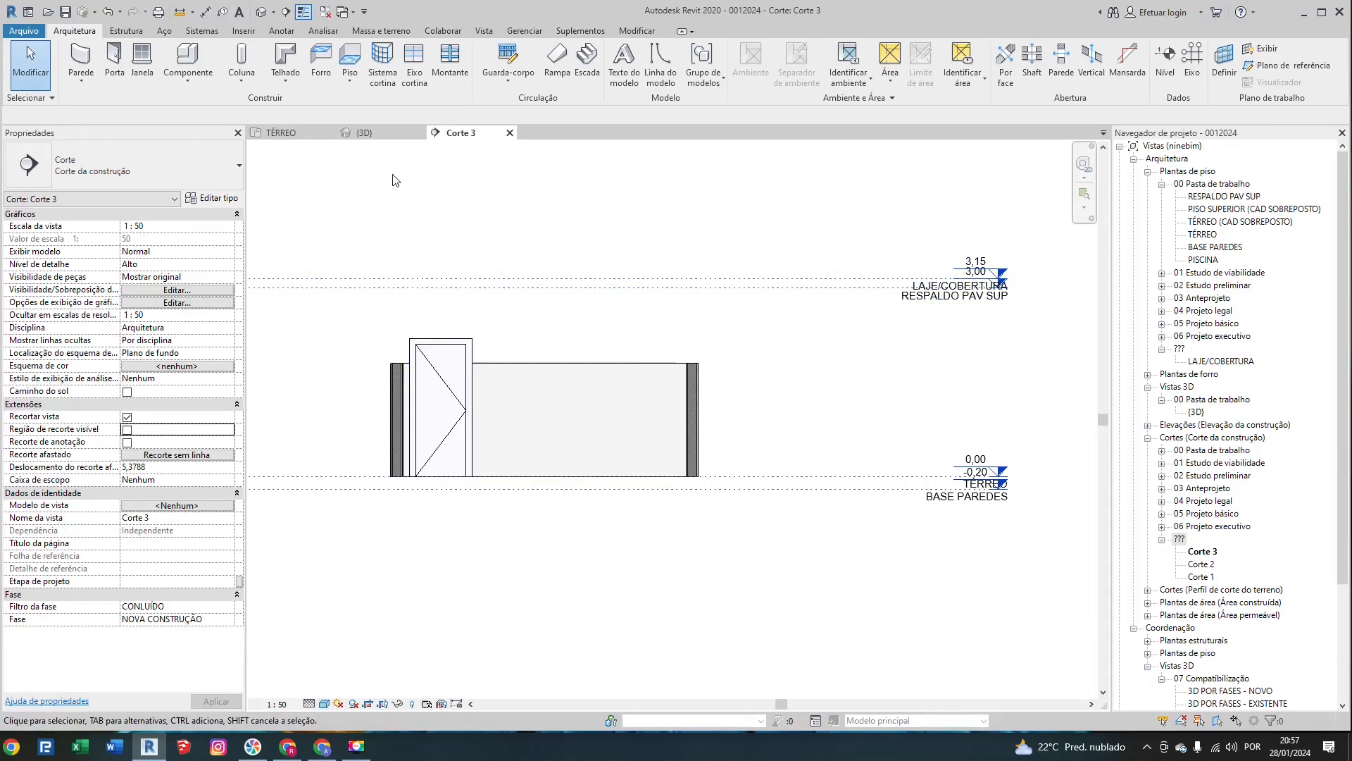
pyautogui.click(283, 134)
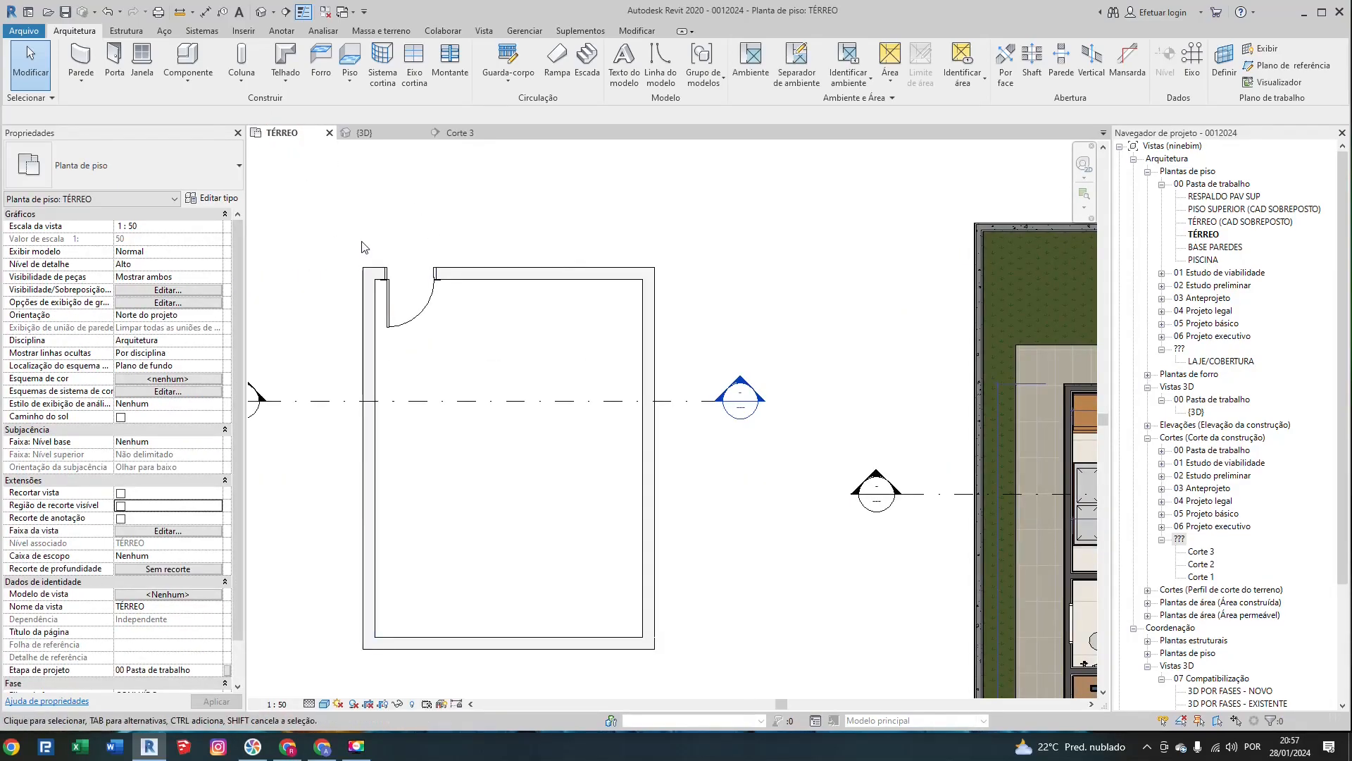
# Step: Set the base constraint of all four walls of the separate room to the BASE PAREDES level
pyautogui.click(368, 273)
pyautogui.keyDown('ctrl'); pyautogui.click(563, 265); pyautogui.keyUp('ctrl')
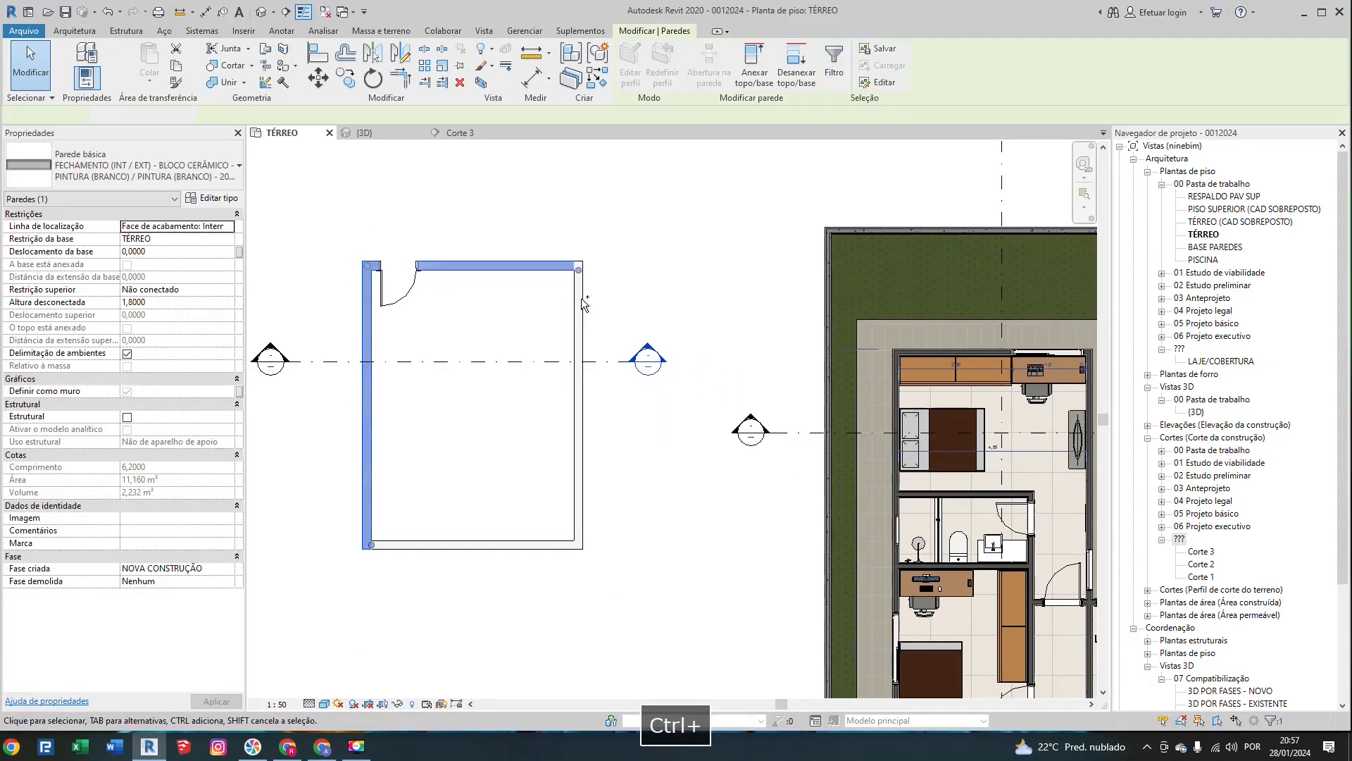
pyautogui.keyDown('ctrl'); pyautogui.click(578, 296); pyautogui.keyUp('ctrl')
pyautogui.keyDown('ctrl'); pyautogui.click(516, 543); pyautogui.keyUp('ctrl')
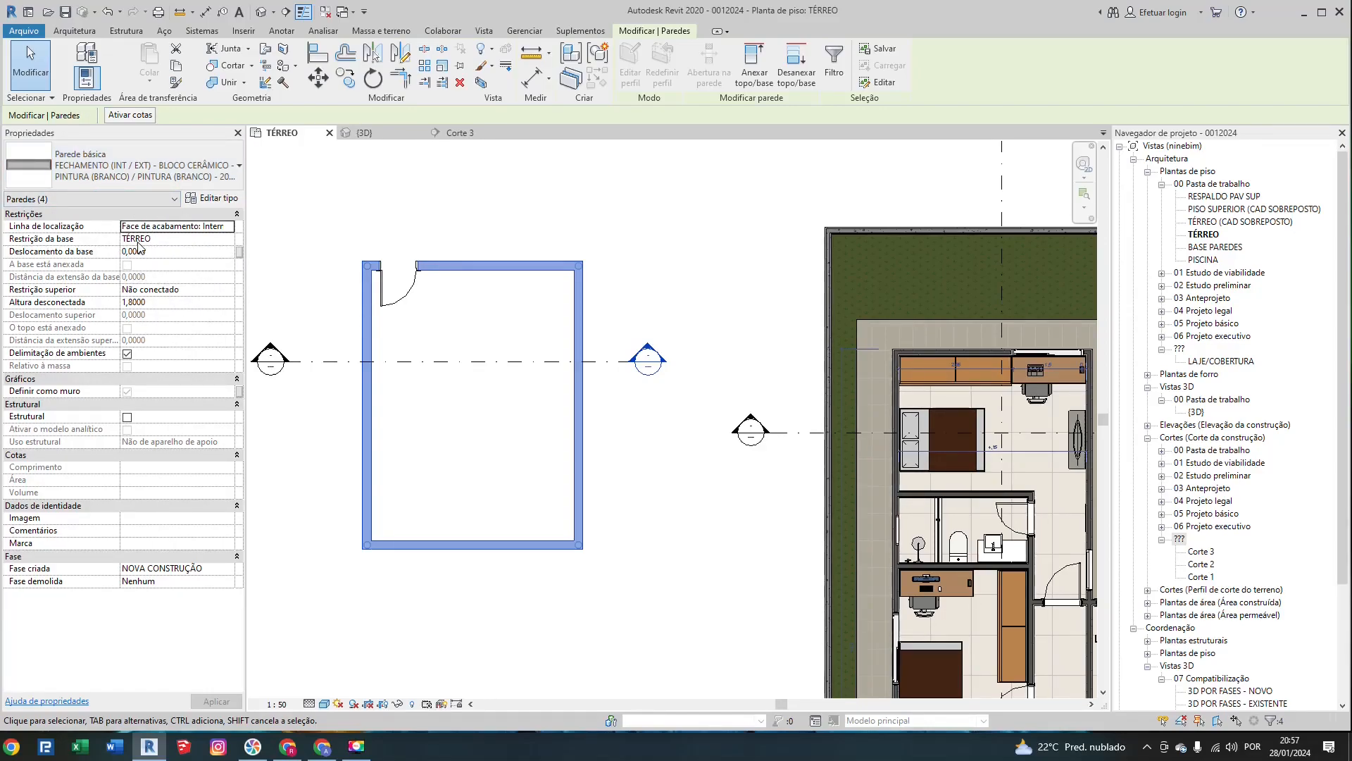
pyautogui.click(225, 240)
pyautogui.click(229, 239)
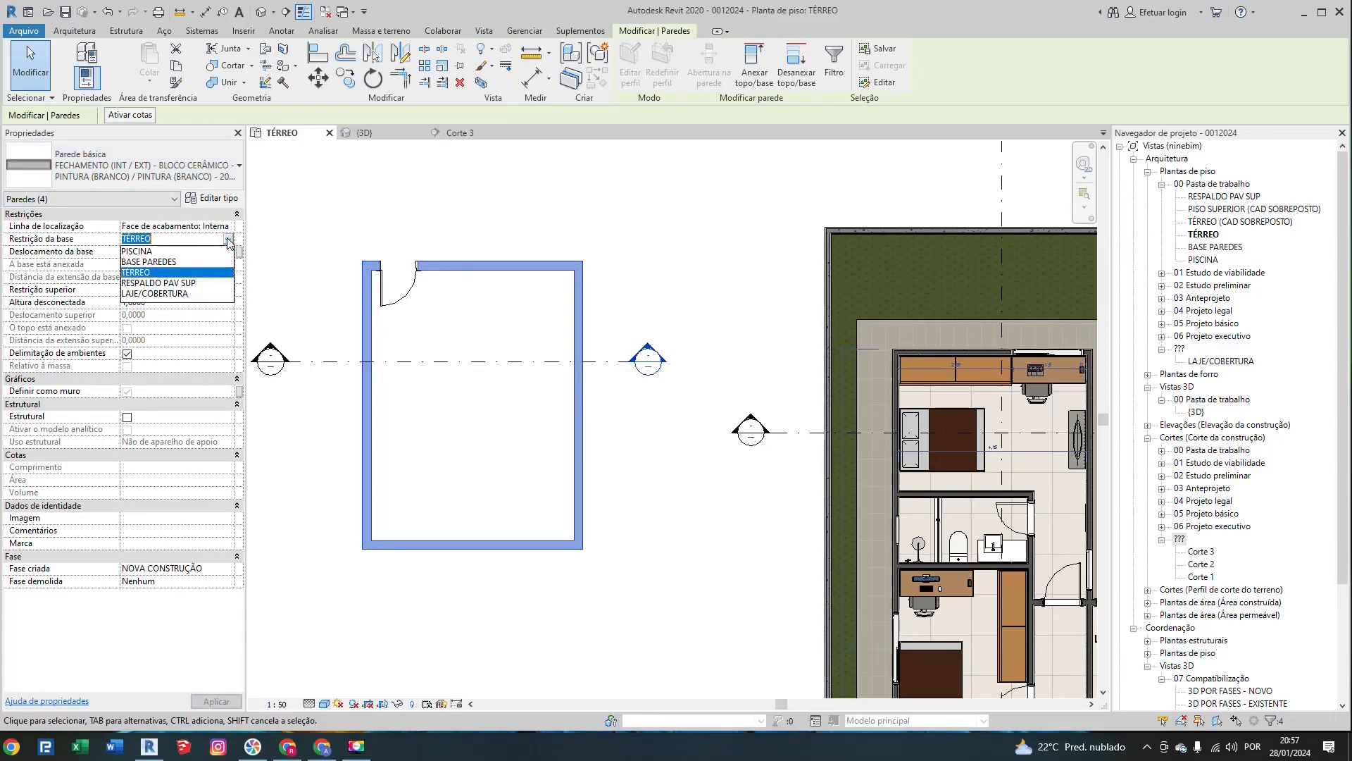
pyautogui.click(178, 262)
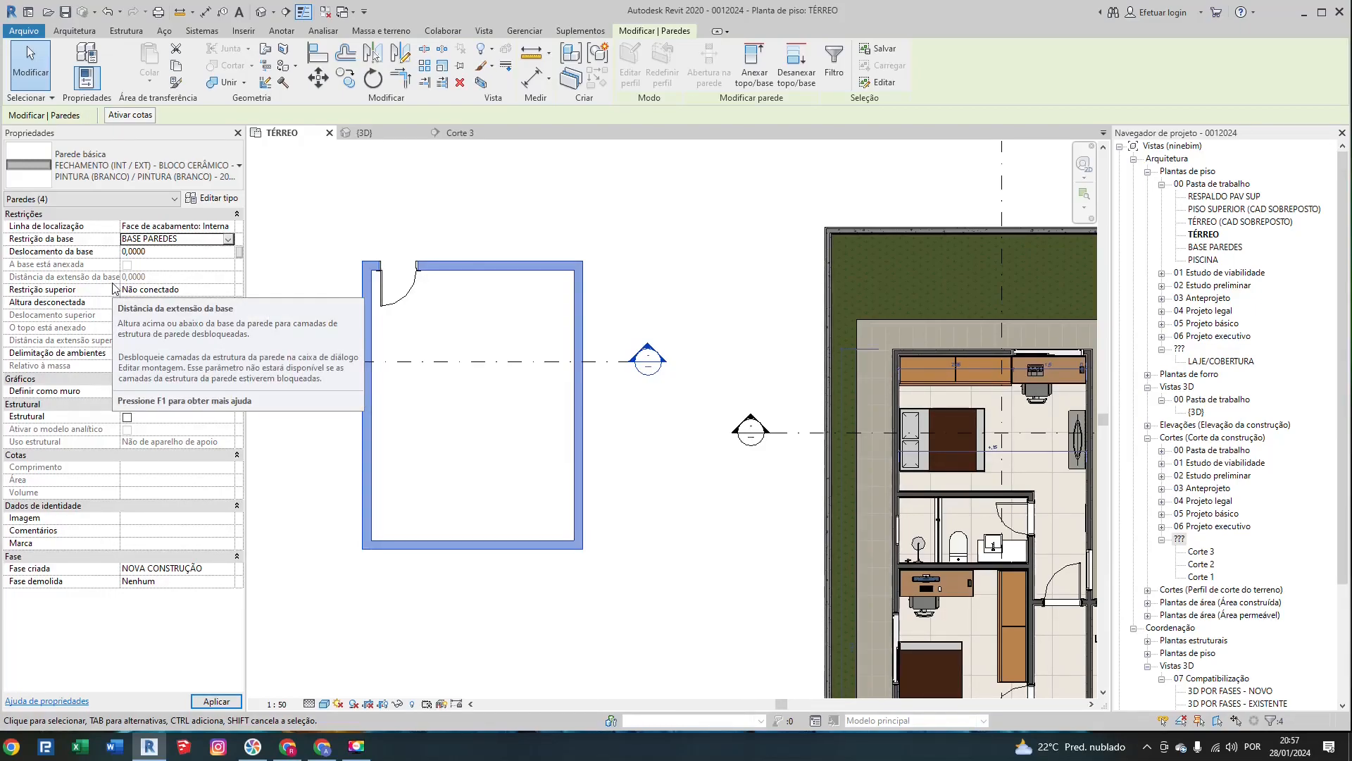
# Step: Constrain the top of the room's four walls up to the RESPALDO PAV SUP level
pyautogui.click(203, 287)
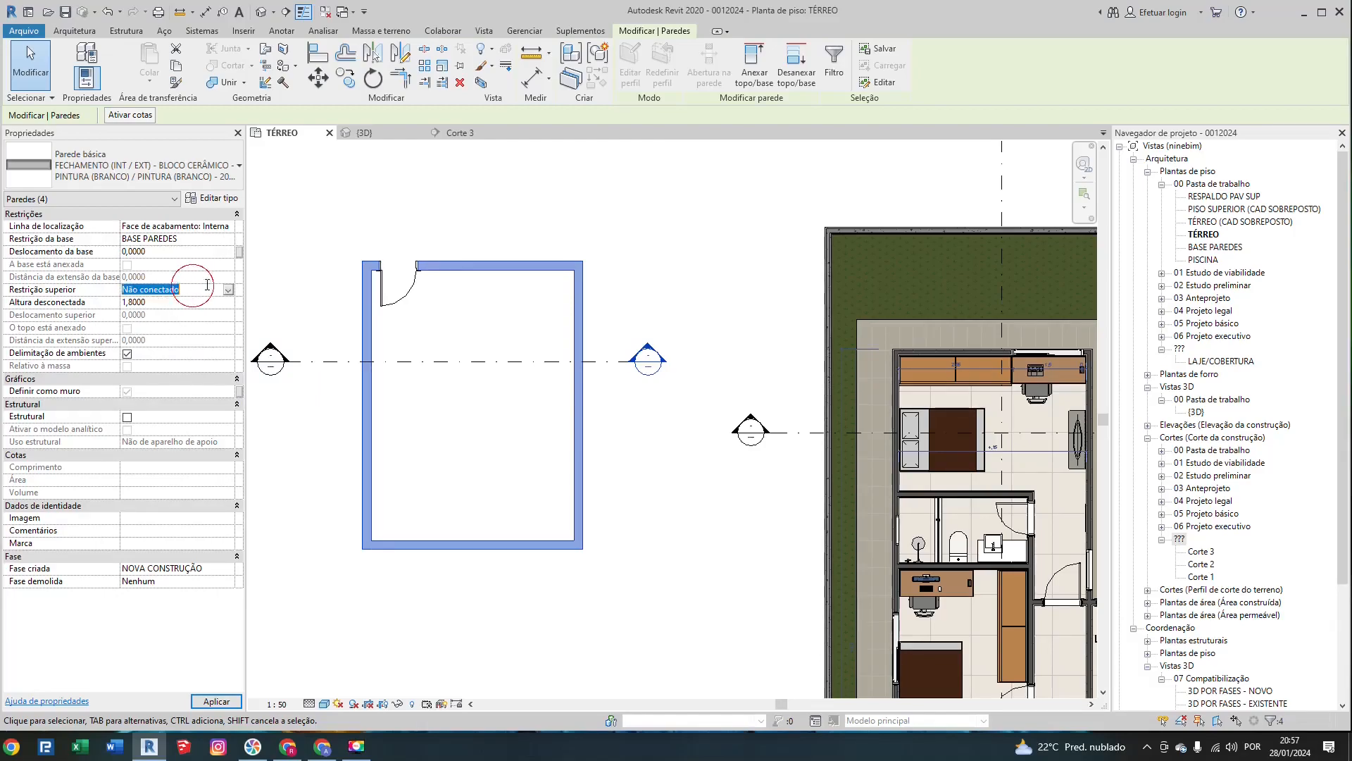
pyautogui.click(229, 290)
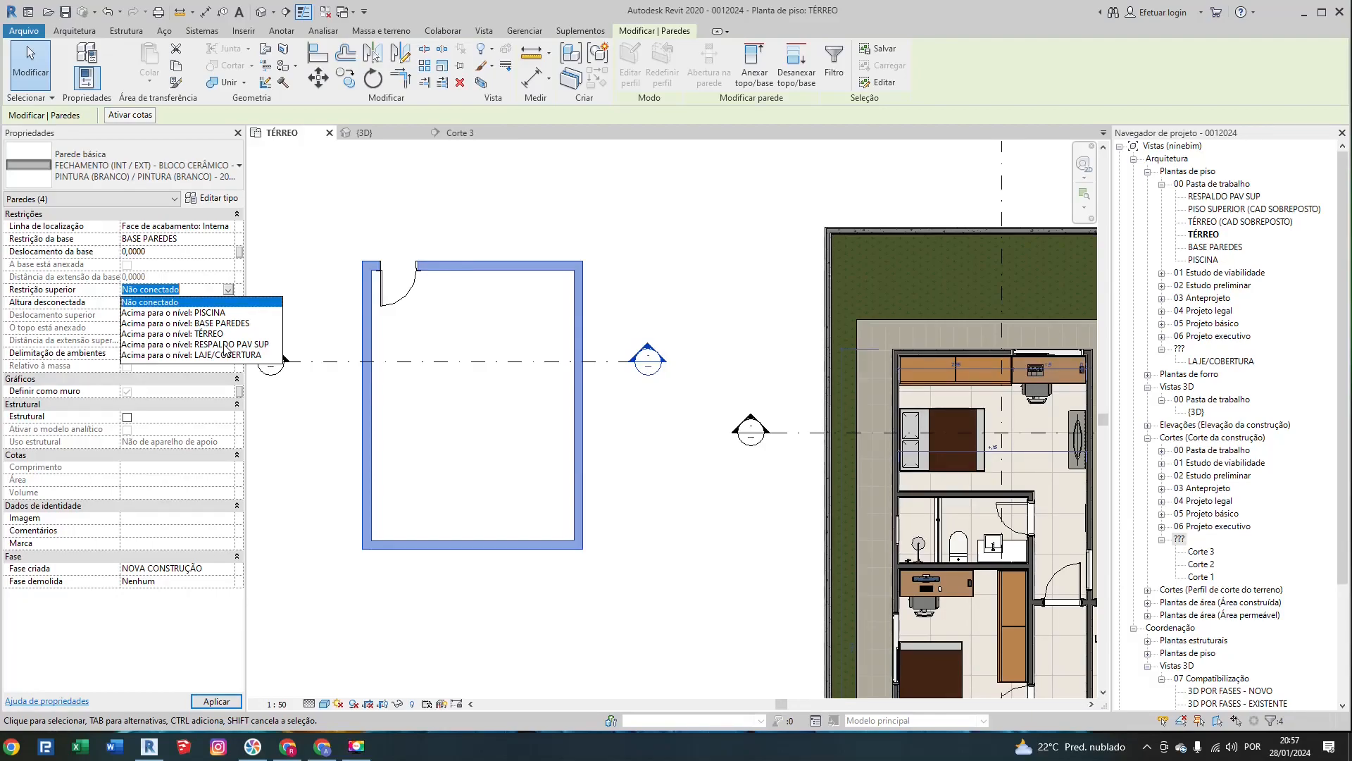
pyautogui.click(224, 344)
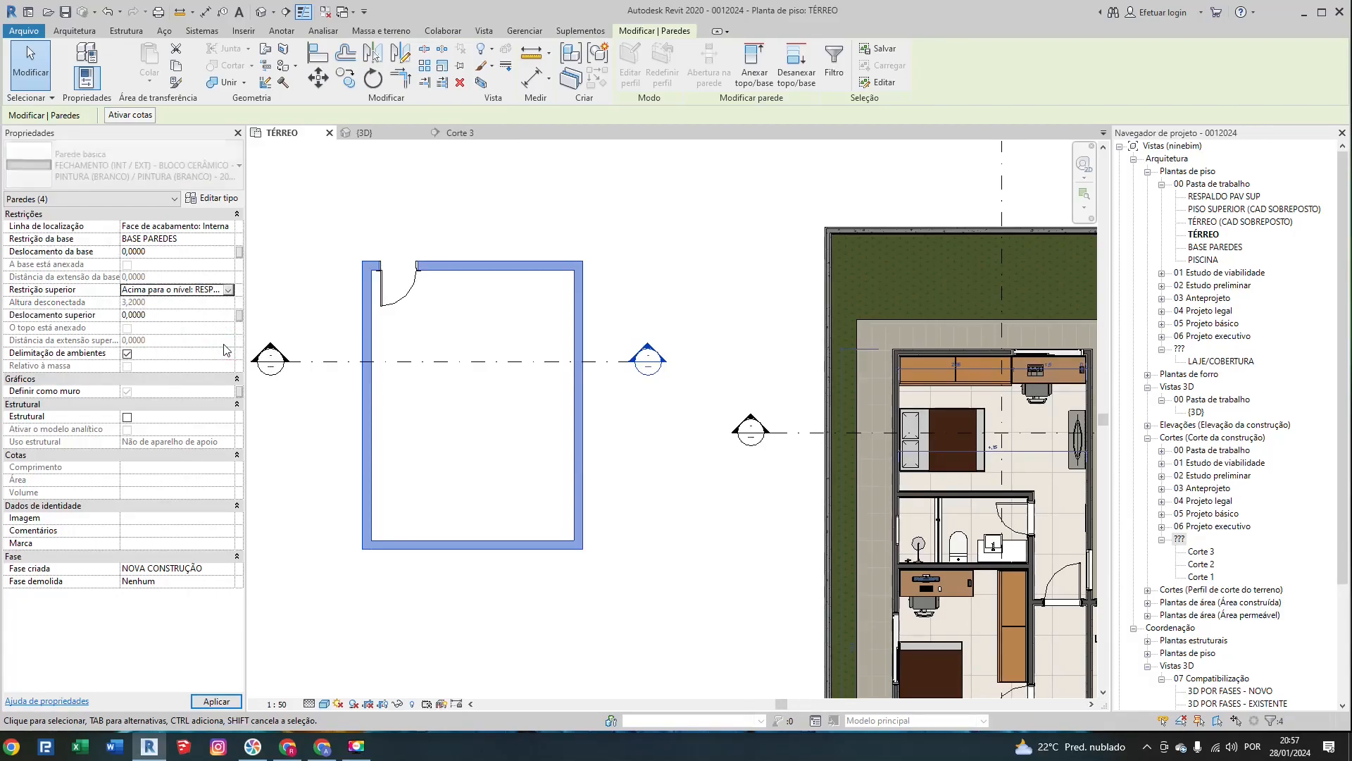
pyautogui.click(376, 189)
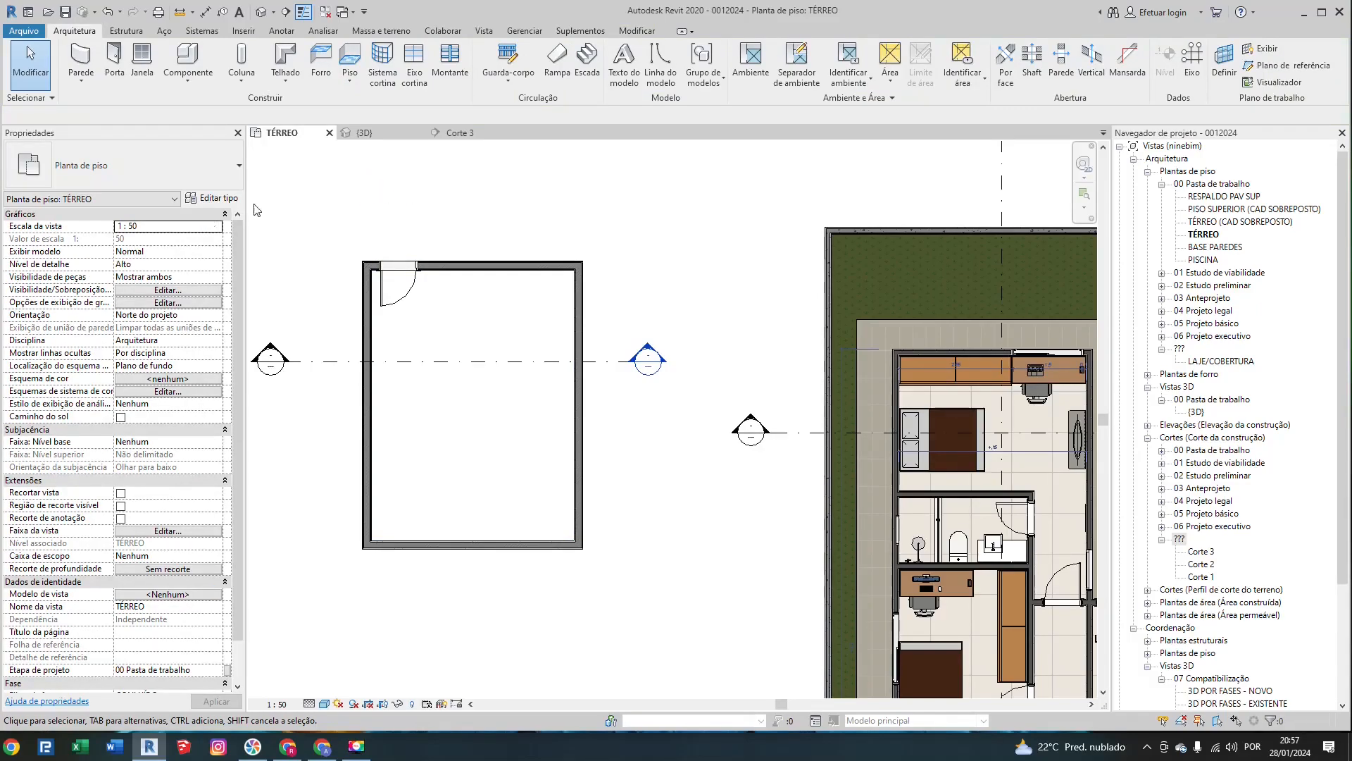
# Step: Examine in the Corte 3 section how the room's walls meet the BASE PAREDES and RESPALDO PAV SUP levels
pyautogui.click(450, 132)
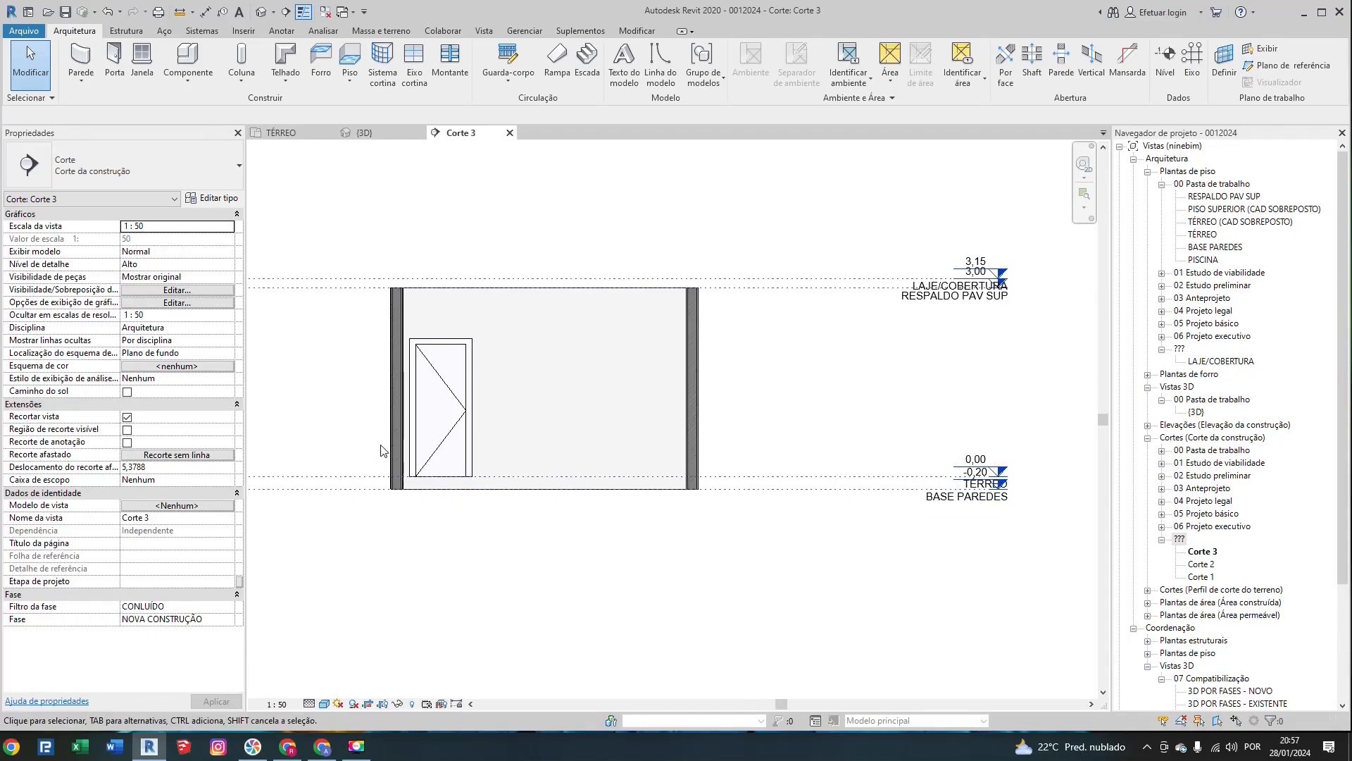
pyautogui.click(739, 477)
pyautogui.press('Escape')
pyautogui.scroll(1, 368, 494)
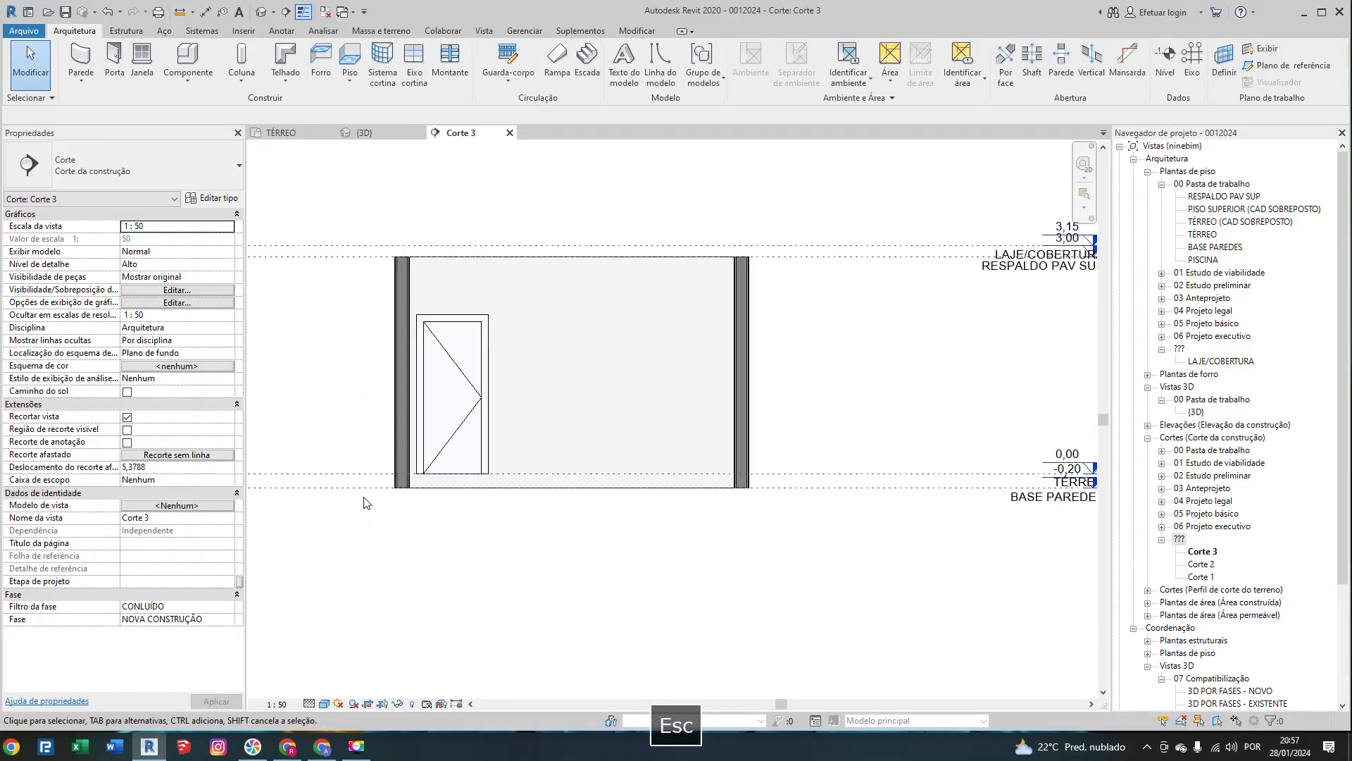
pyautogui.click(379, 488)
pyautogui.scroll(1, 604, 568)
pyautogui.moveTo(604, 568); pyautogui.dragTo(426, 525, button='middle')
pyautogui.scroll(-3, 323, 571)
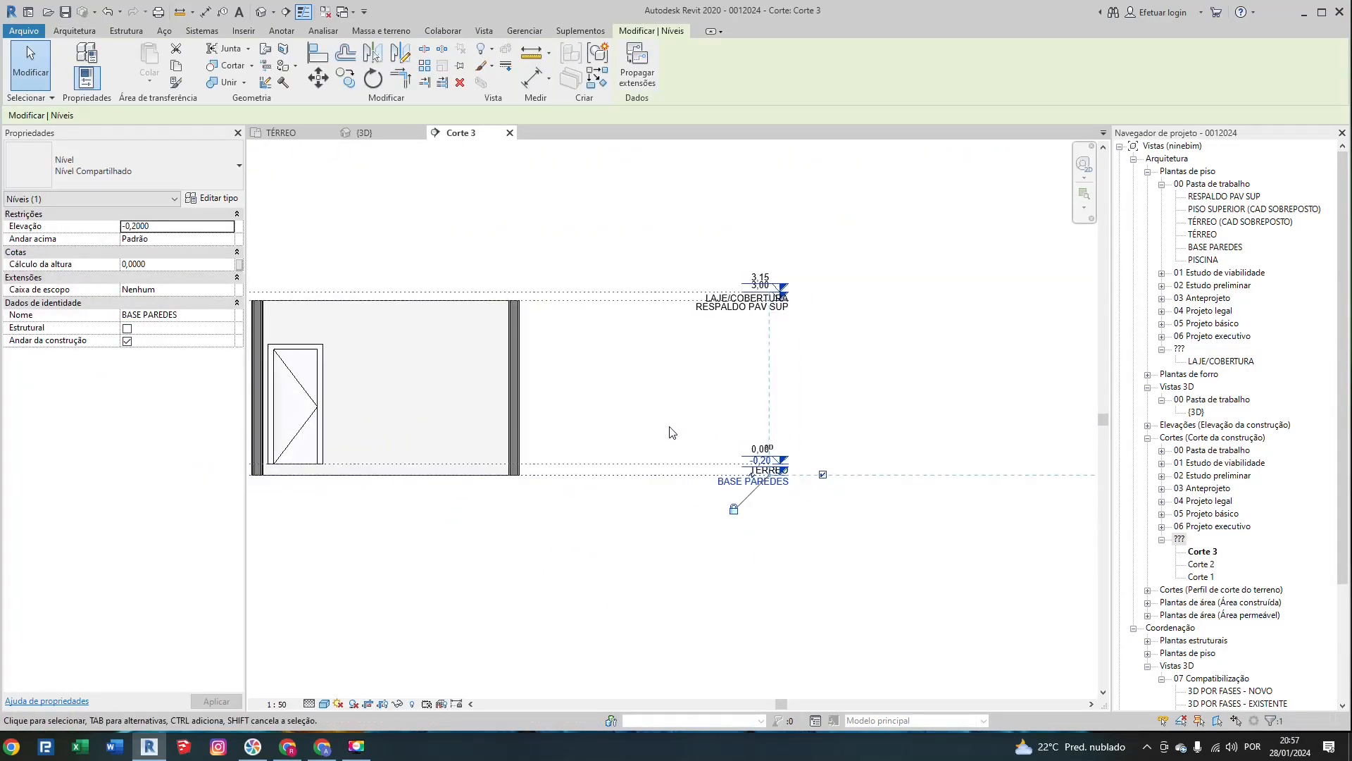
pyautogui.press('Escape')
pyautogui.moveTo(631, 408); pyautogui.dragTo(644, 410, button='middle')
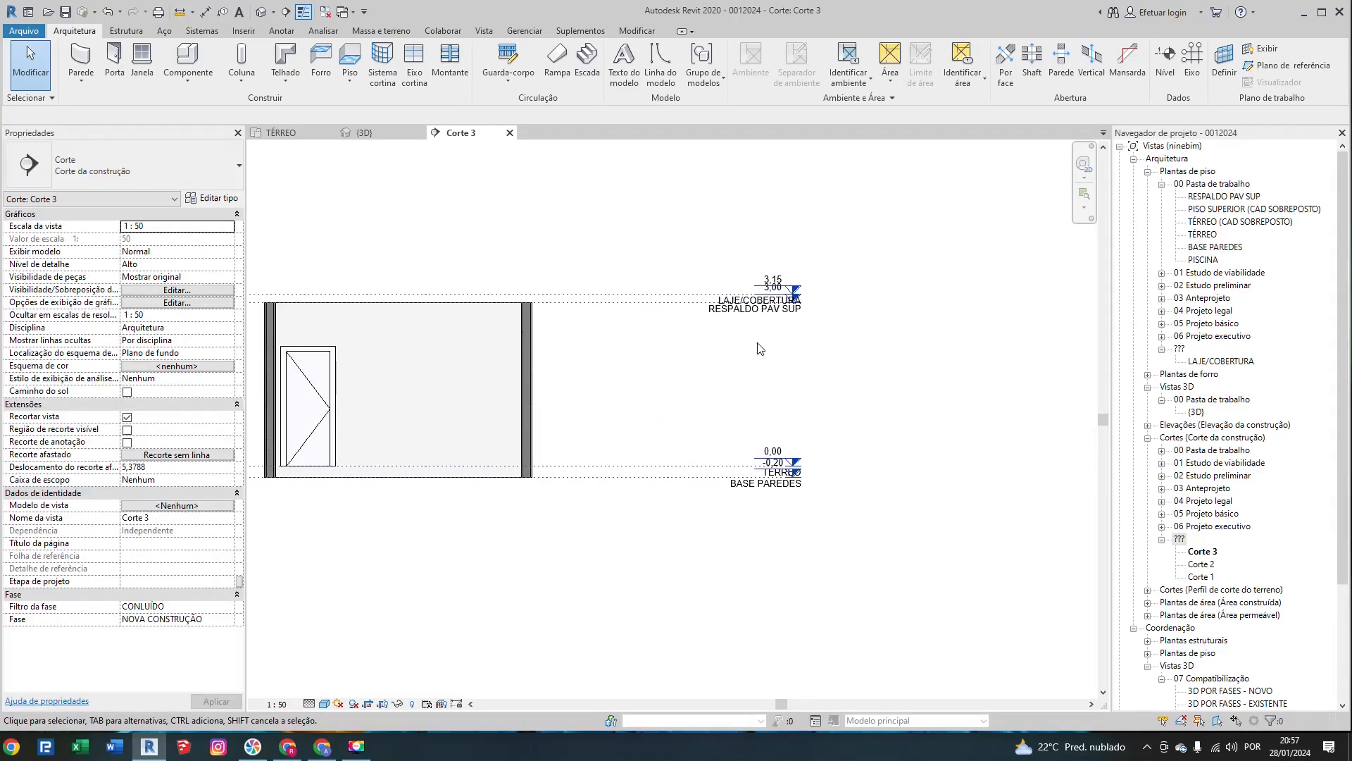
# Step: Set the elevation of the RESPALDO PAV SUP level to 2,8 in Corte 3 to test that the walls follow it
pyautogui.scroll(3, 789, 294)
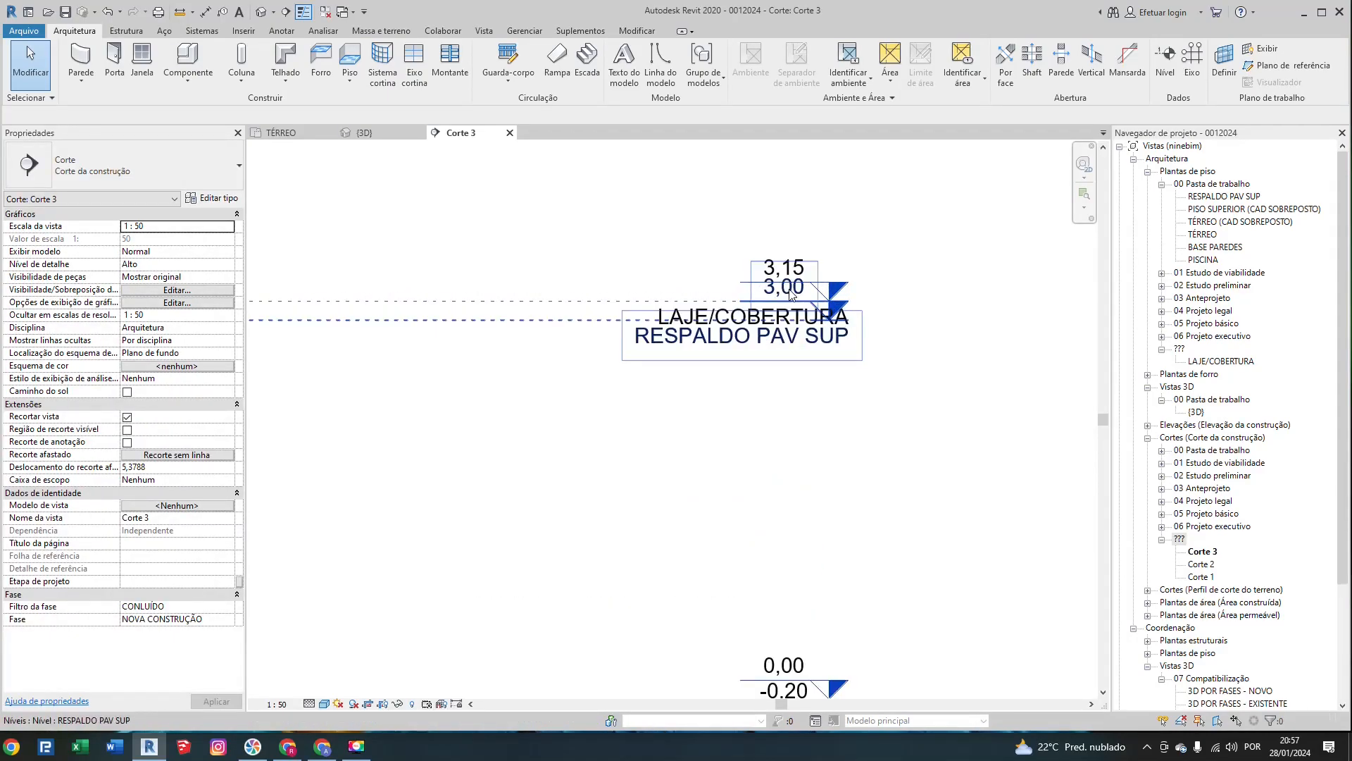
pyautogui.scroll(-2, 792, 573)
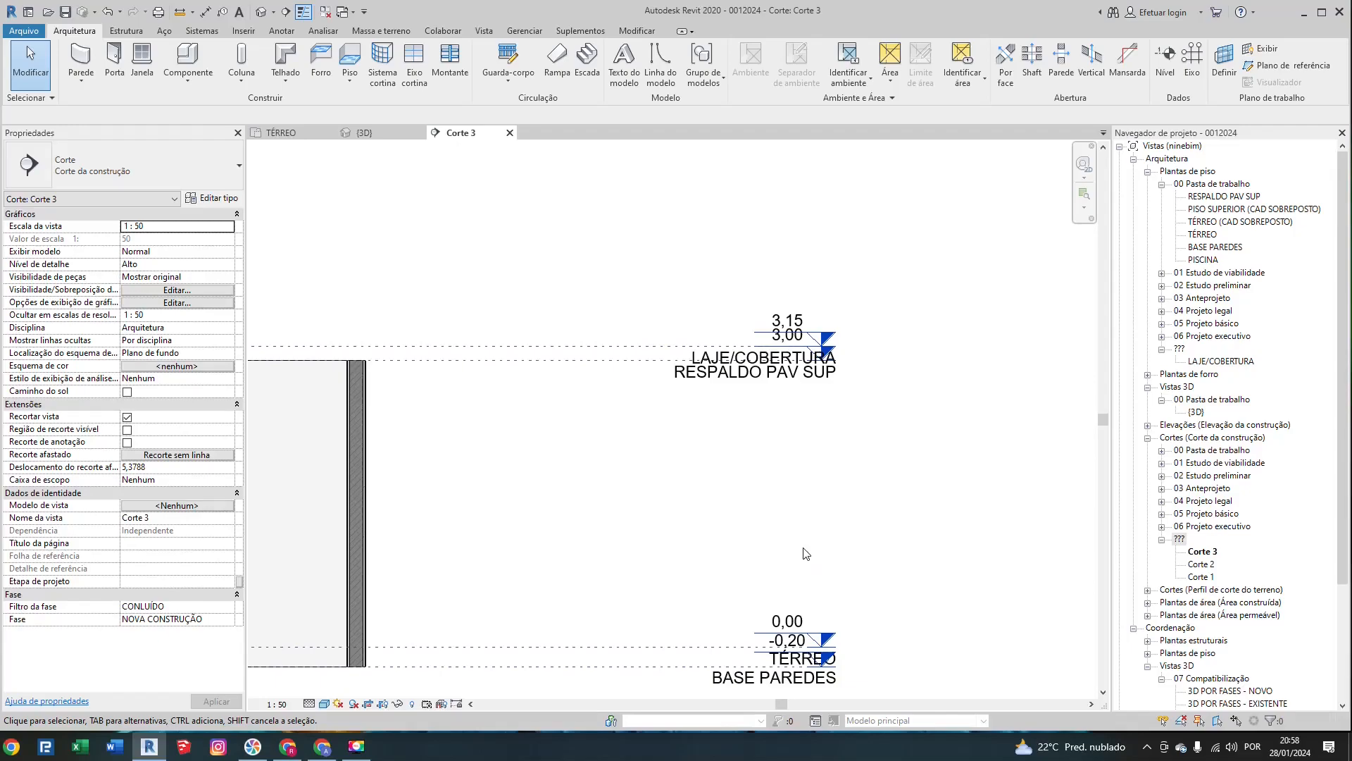
pyautogui.scroll(-1, 796, 542)
pyautogui.moveTo(696, 449); pyautogui.dragTo(748, 379, button='middle')
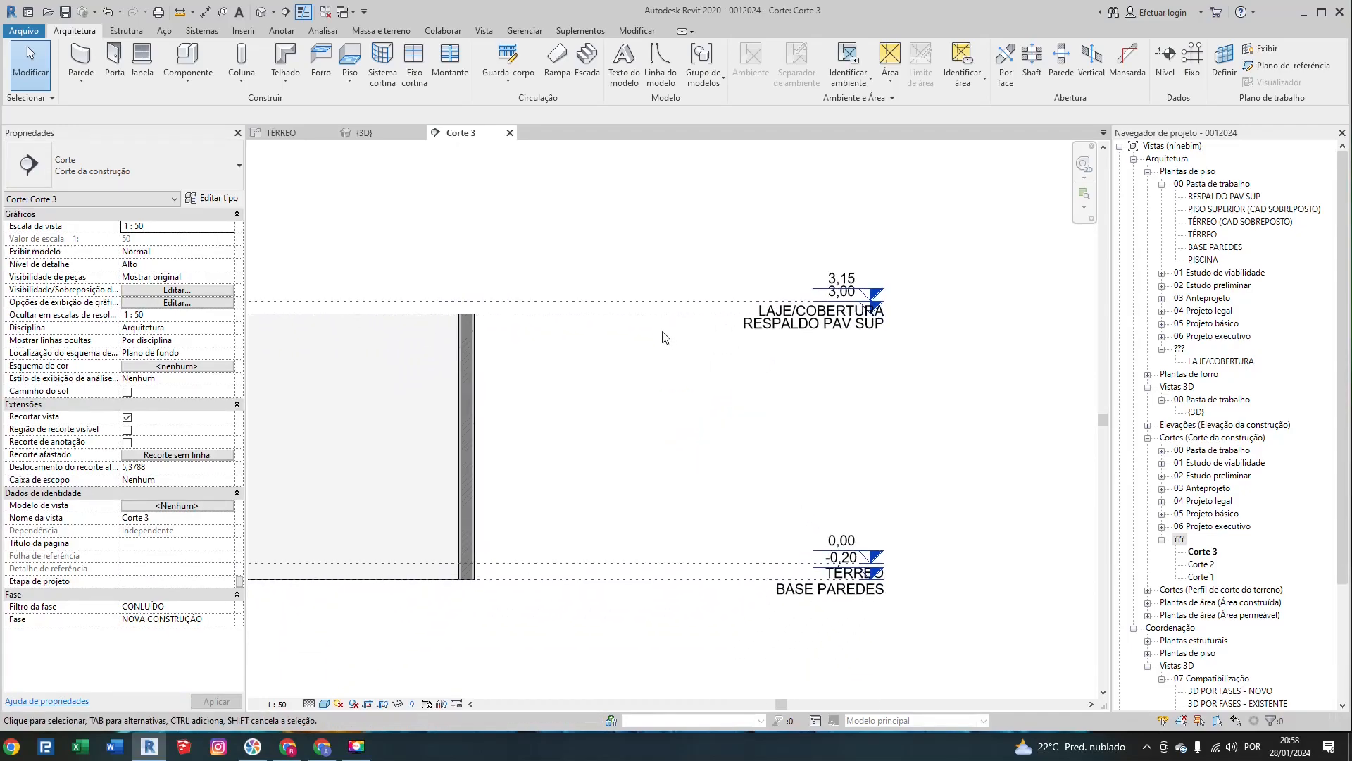
pyautogui.click(650, 313)
pyautogui.scroll(-1, 574, 404)
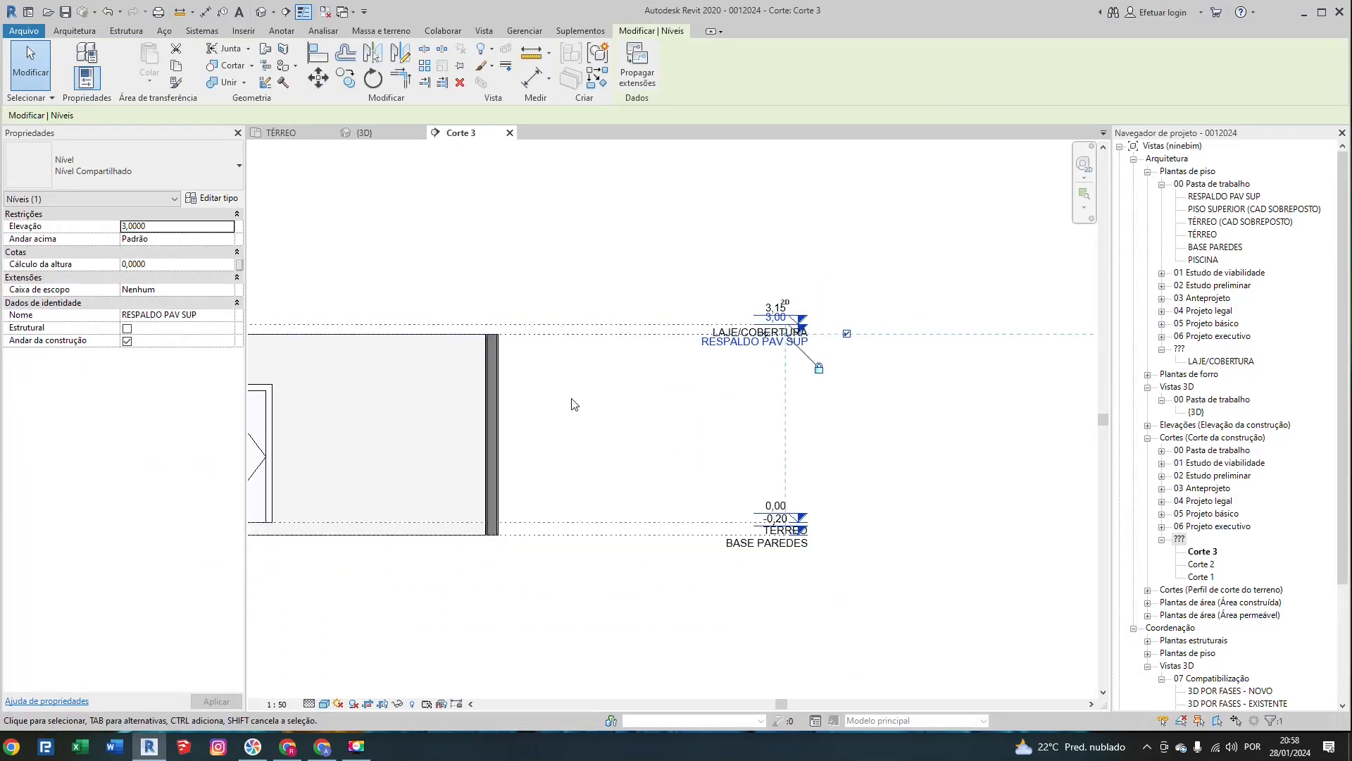
pyautogui.scroll(2, 778, 319)
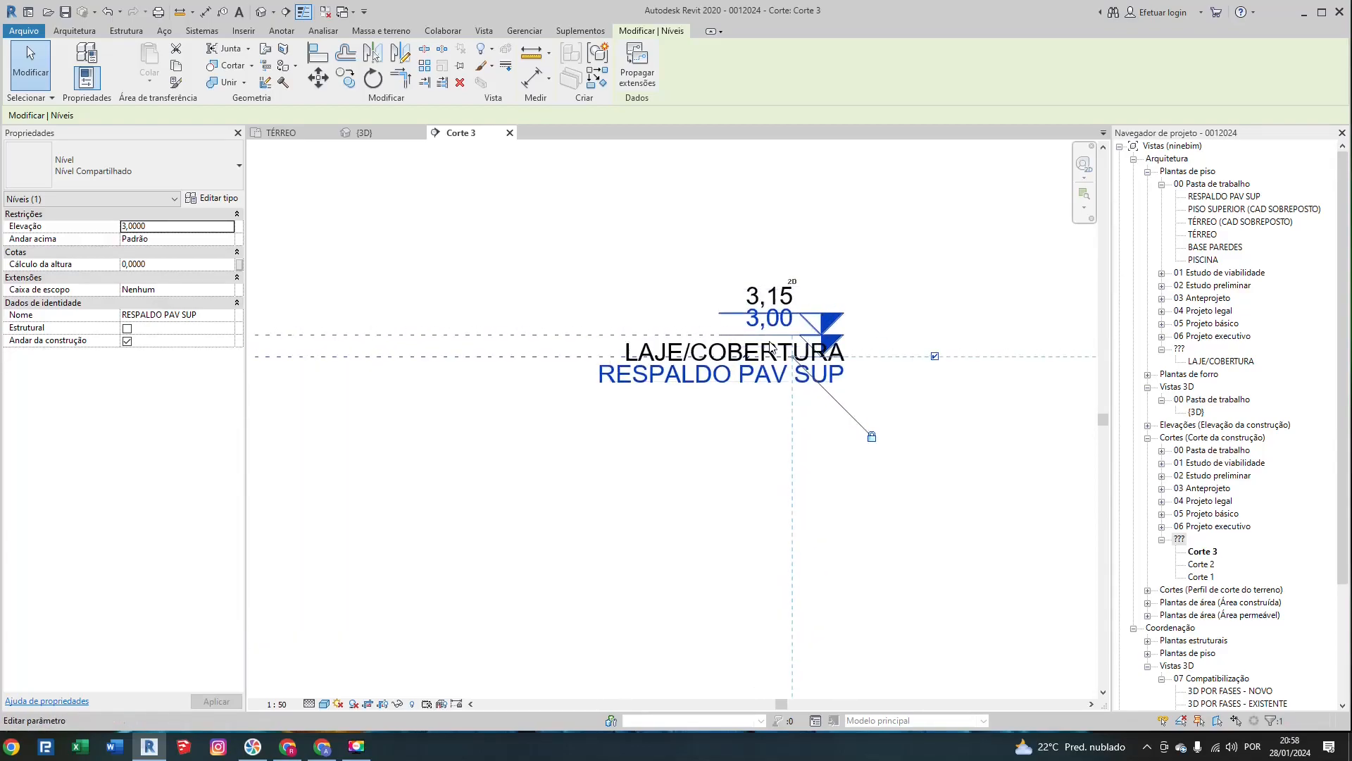
pyautogui.click(777, 319)
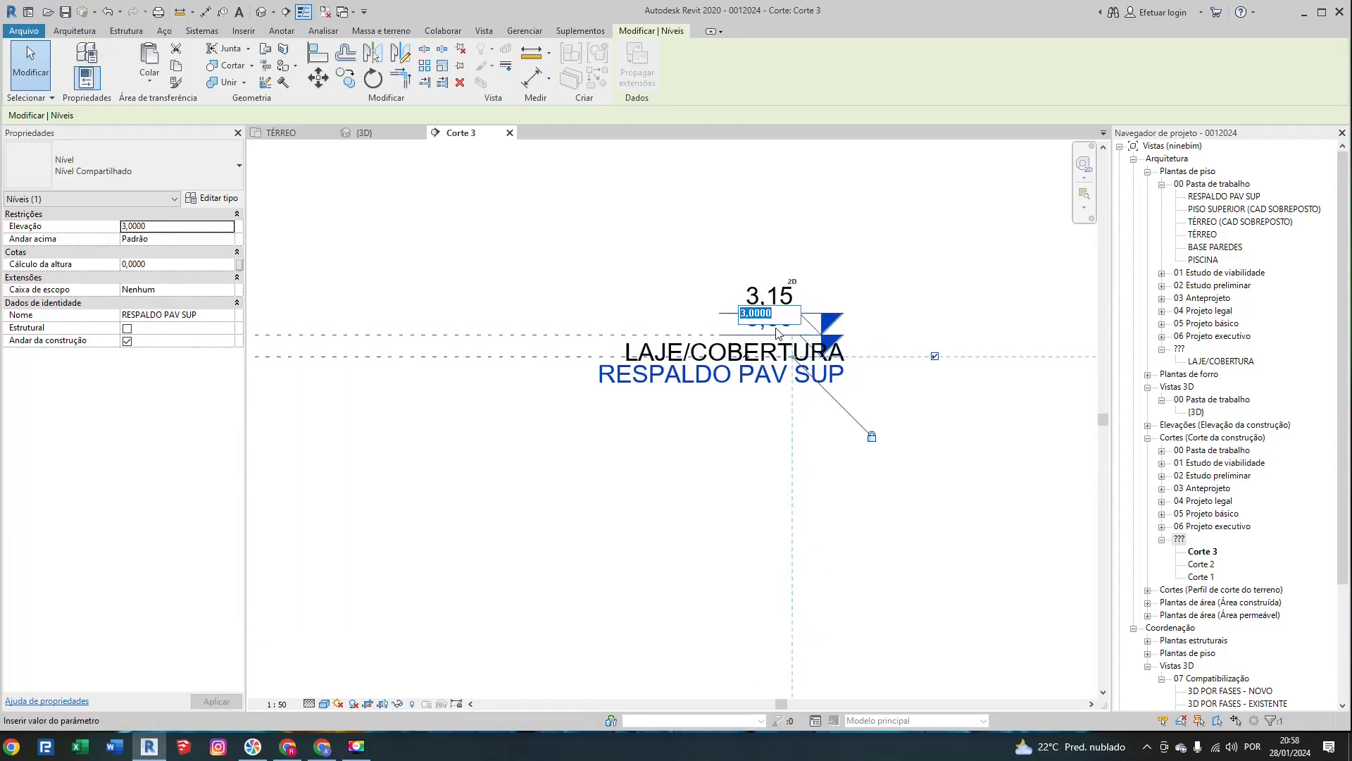
pyautogui.write('2,8')
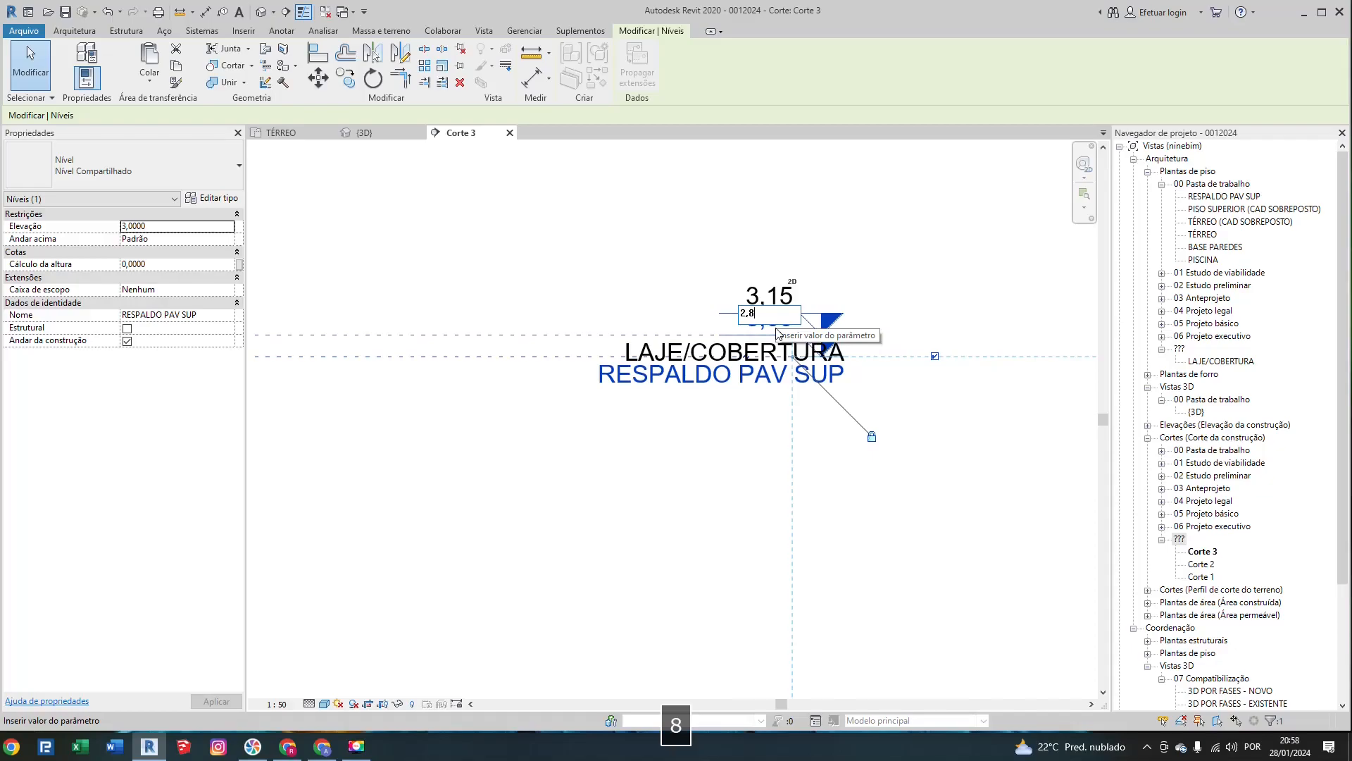
pyautogui.press('Return')
pyautogui.scroll(-3, 778, 333)
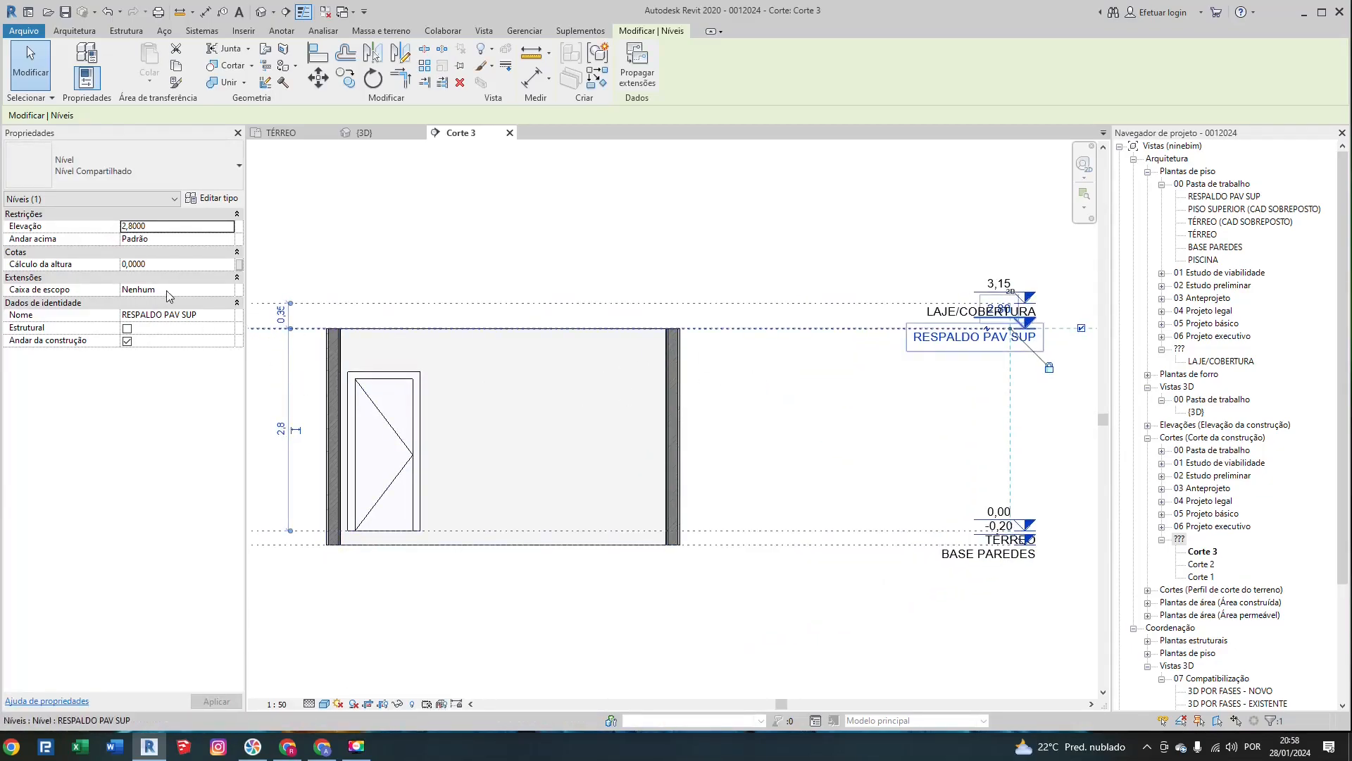
pyautogui.moveTo(878, 394); pyautogui.dragTo(818, 379, button='middle')
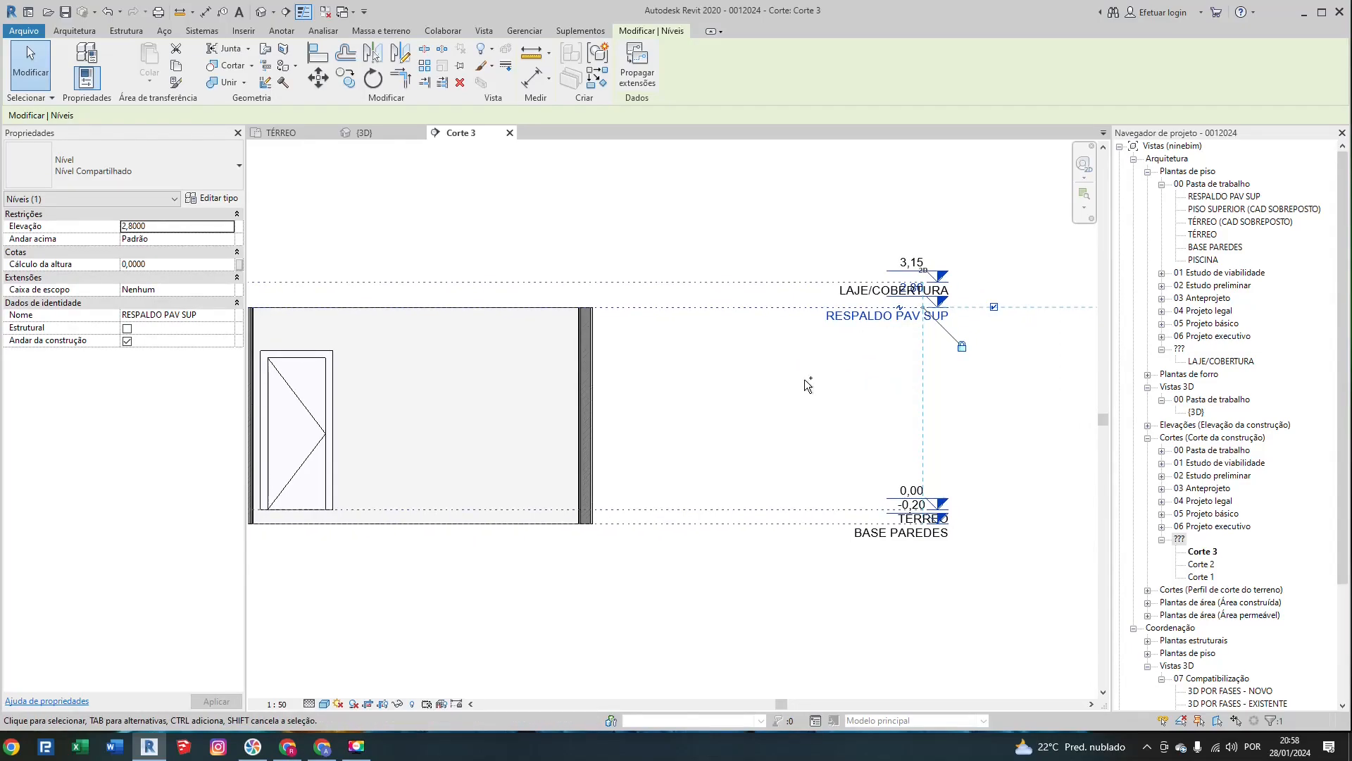
# Step: Undo the elevation change of the RESPALDO PAV SUP level and deselect it
pyautogui.hotkey('ctrl', 'z')
pyautogui.press('Escape')
pyautogui.scroll(-5, 805, 386)
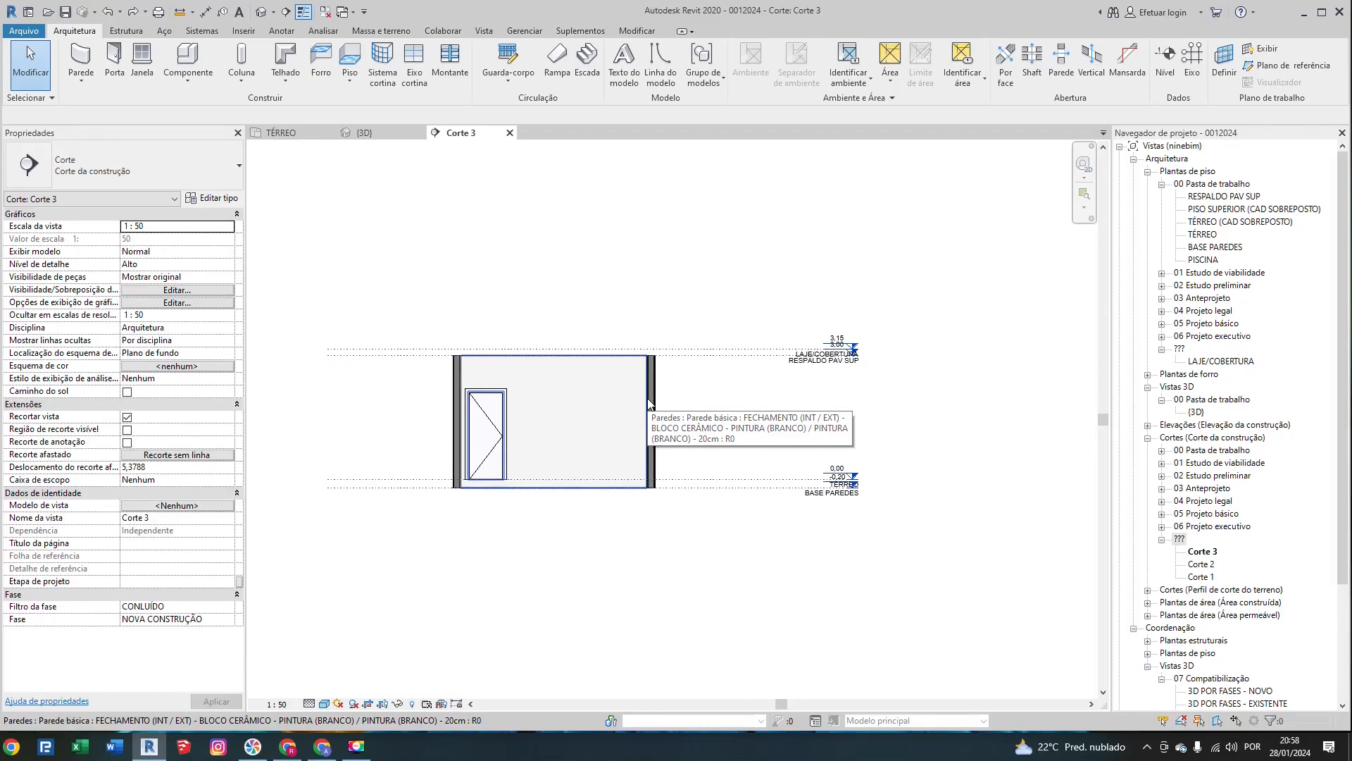
# Step: In the TÉRREO plan, place a 150 x 120 two-leaf sliding window with VENEZIANA SANFONADA - 4 FOLHAS in the upper wall, about 0.8 m right of the door
pyautogui.click(285, 132)
pyautogui.scroll(2, 466, 307)
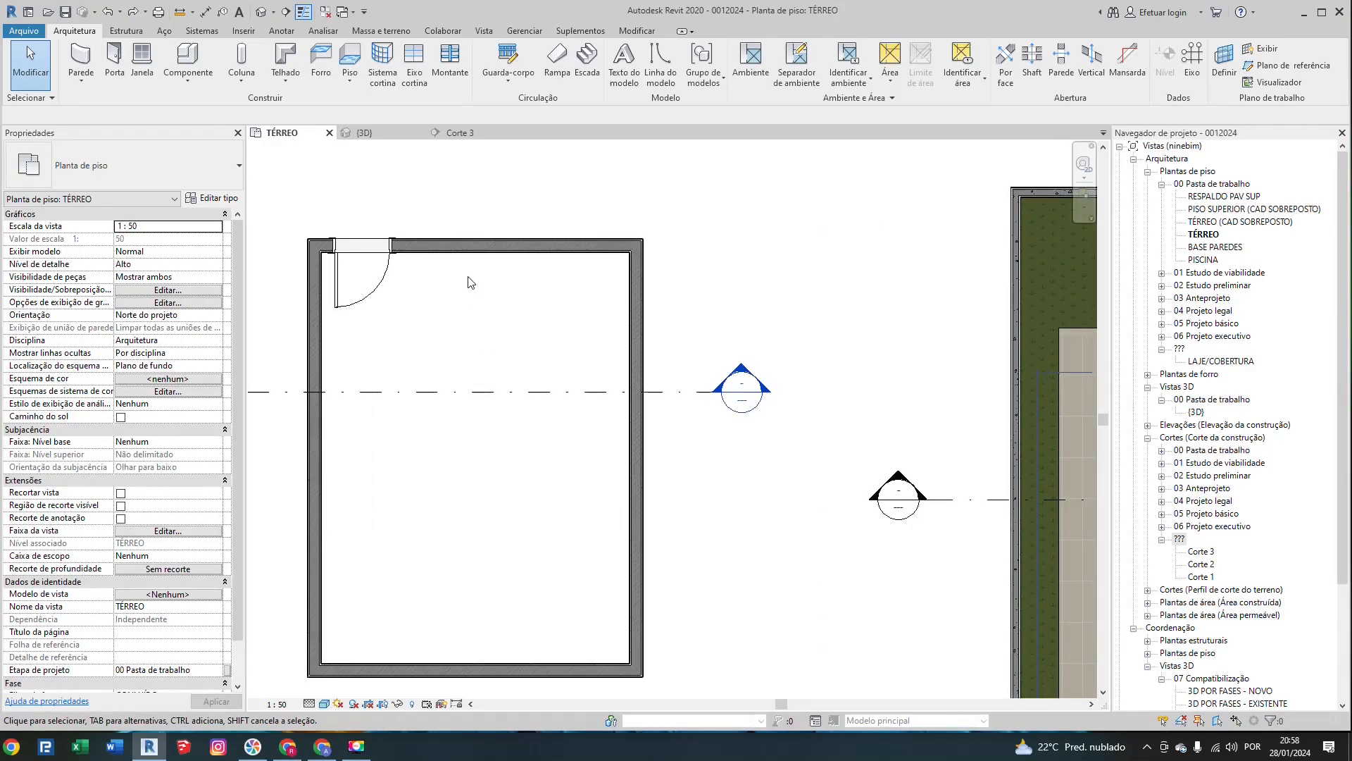
pyautogui.click(142, 60)
pyautogui.click(211, 165)
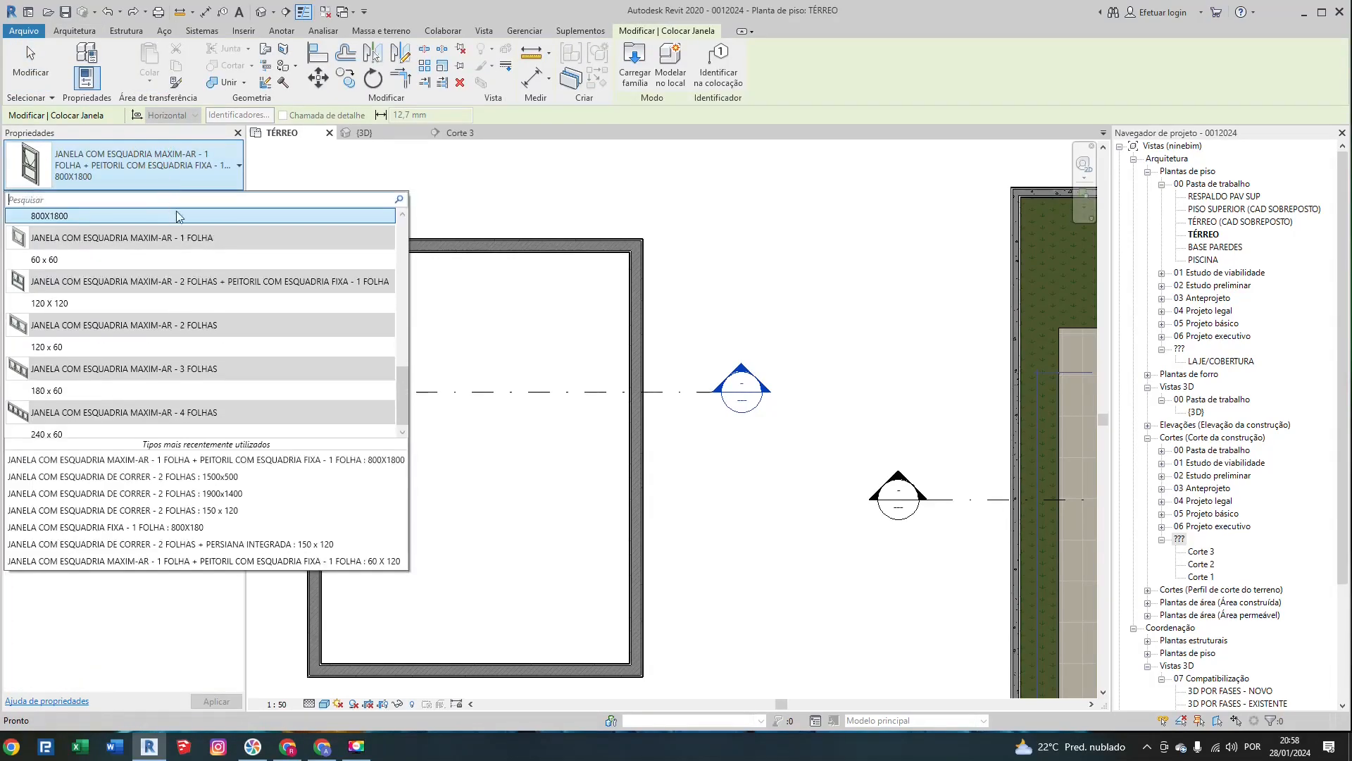
pyautogui.moveTo(400, 385); pyautogui.dragTo(406, 236)
pyautogui.moveTo(67, 308)
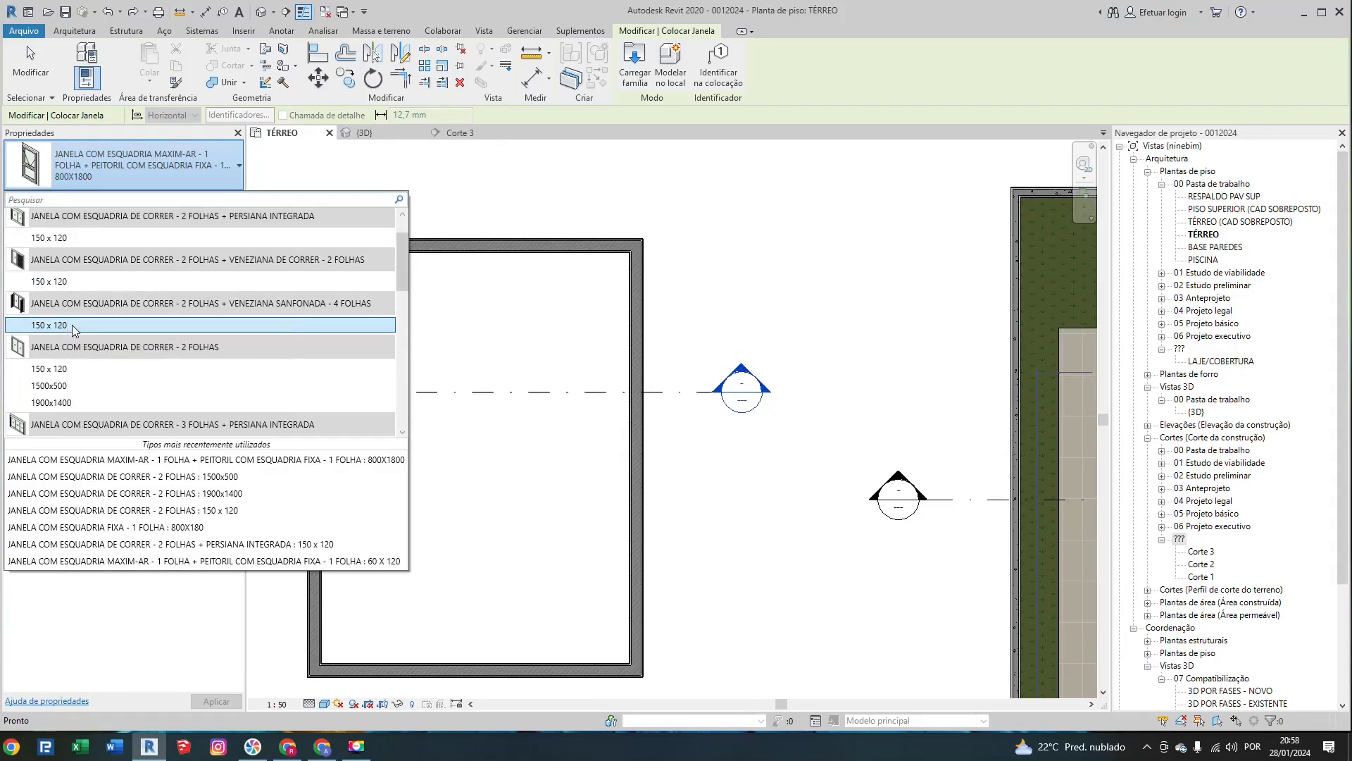
pyautogui.click(68, 324)
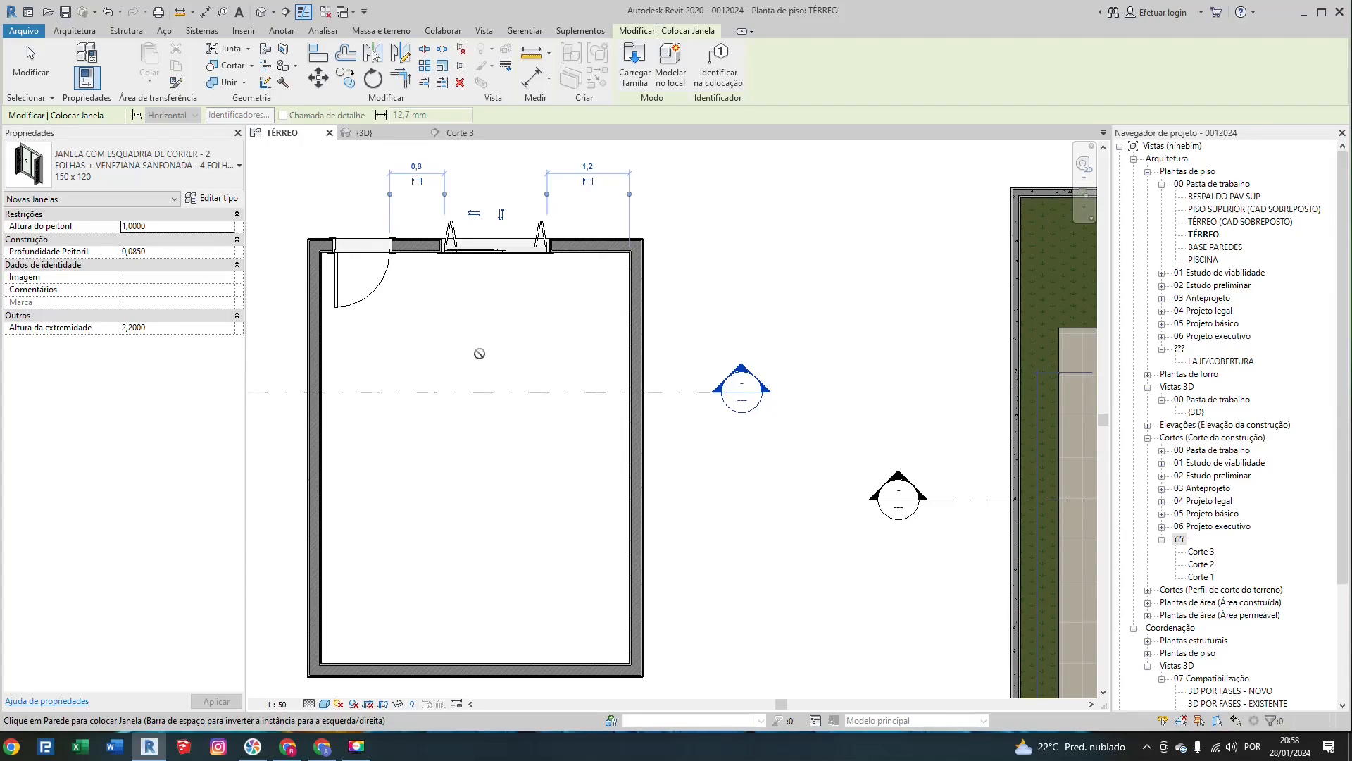
pyautogui.press('Escape')
pyautogui.press('Escape')
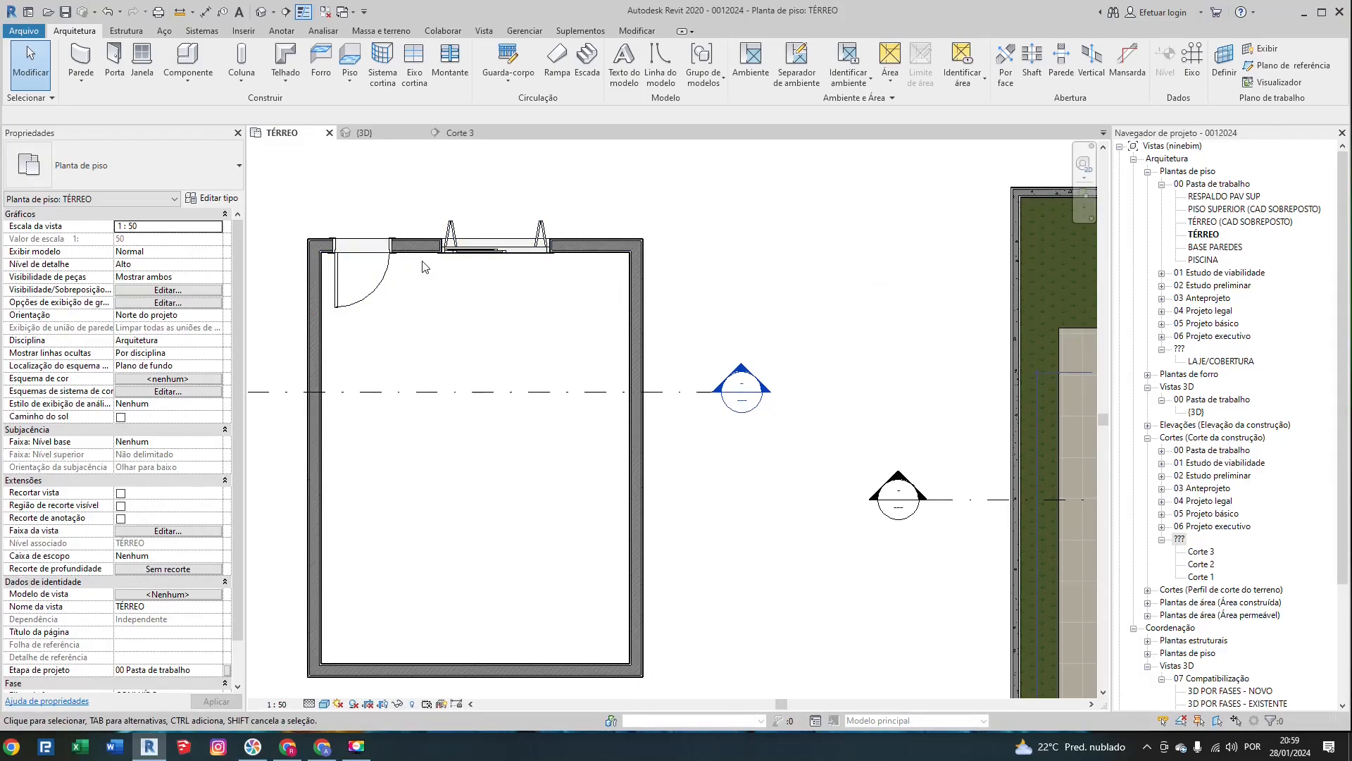
# Step: Move the witness lines of the window's door-side temporary dimension to the edges of the wall segment between the door and window openings
pyautogui.click(488, 252)
pyautogui.scroll(2, 469, 275)
pyautogui.scroll(3, 469, 274)
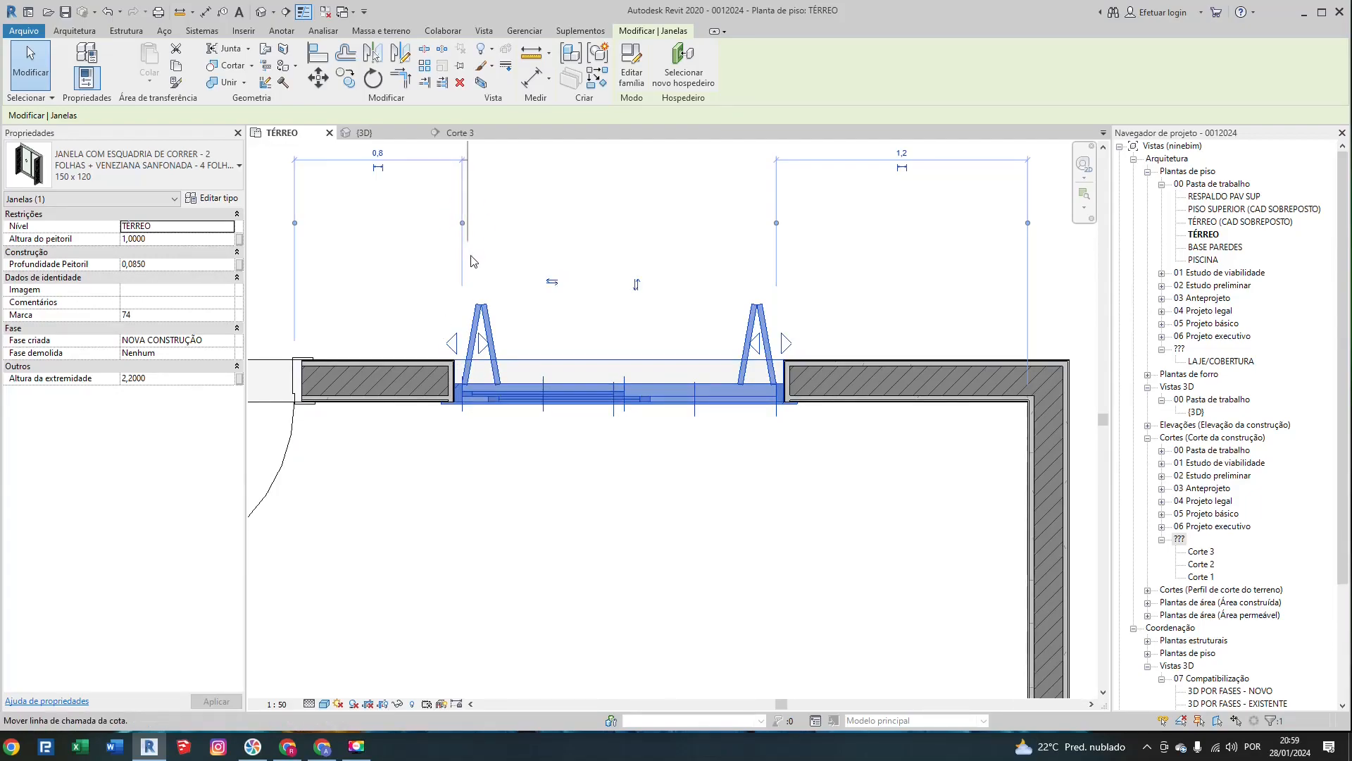
pyautogui.press('Escape')
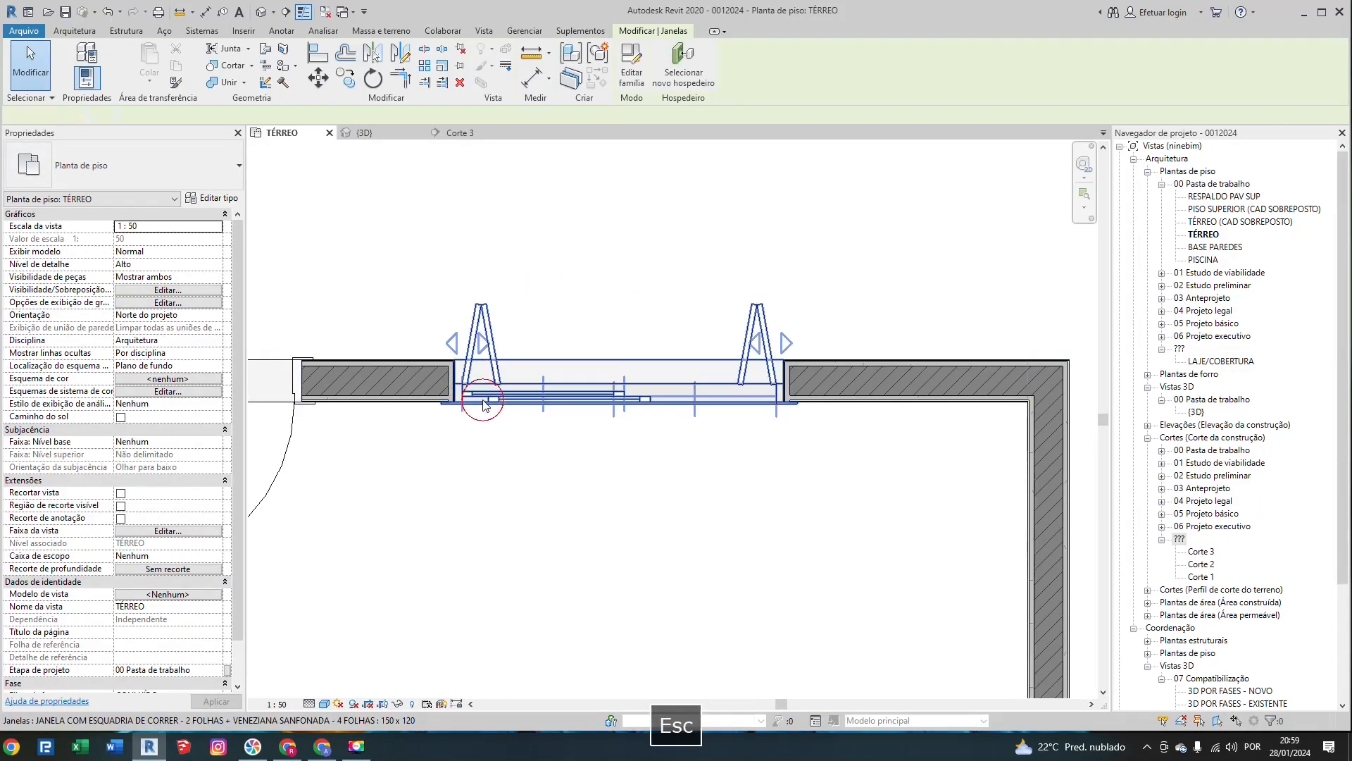
pyautogui.click(483, 405)
pyautogui.scroll(3, 483, 404)
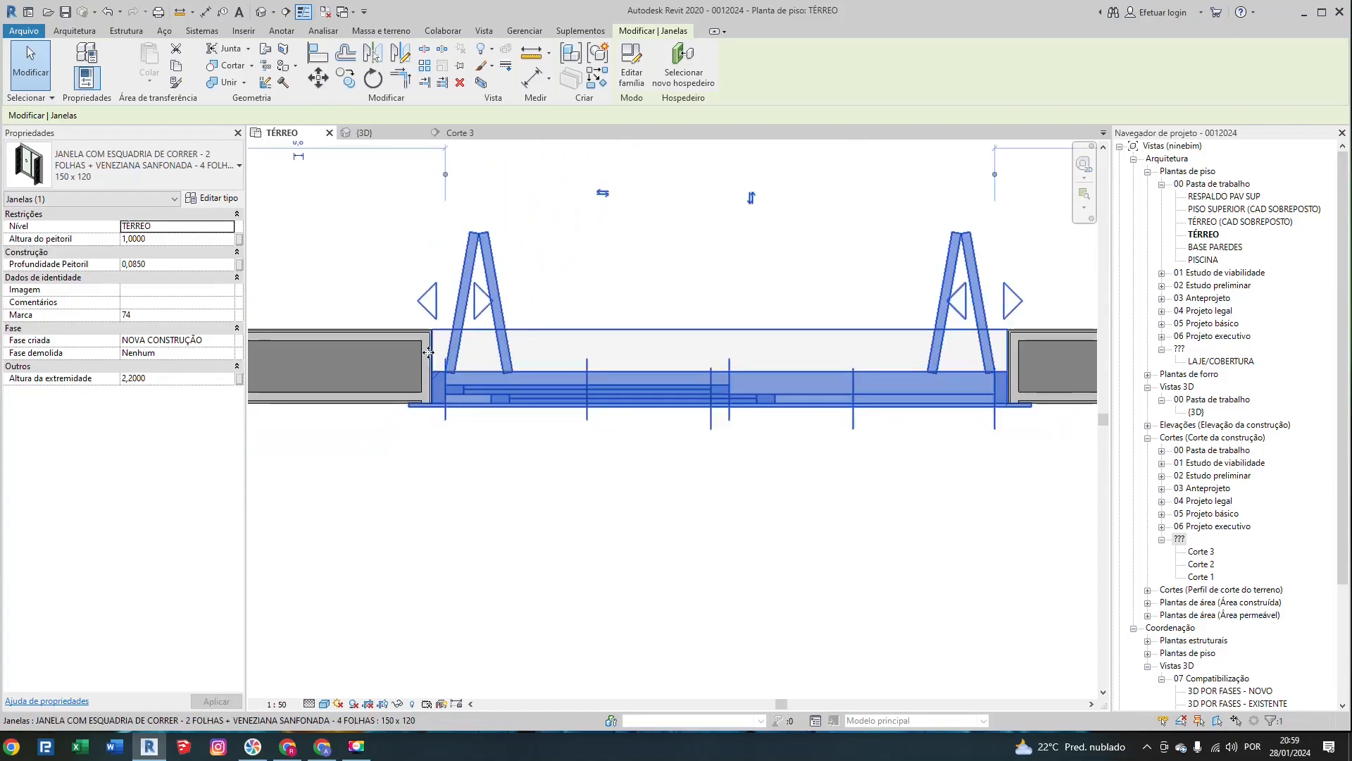
pyautogui.scroll(1, 428, 352)
pyautogui.moveTo(428, 381); pyautogui.dragTo(430, 439)
pyautogui.scroll(-2, 809, 335)
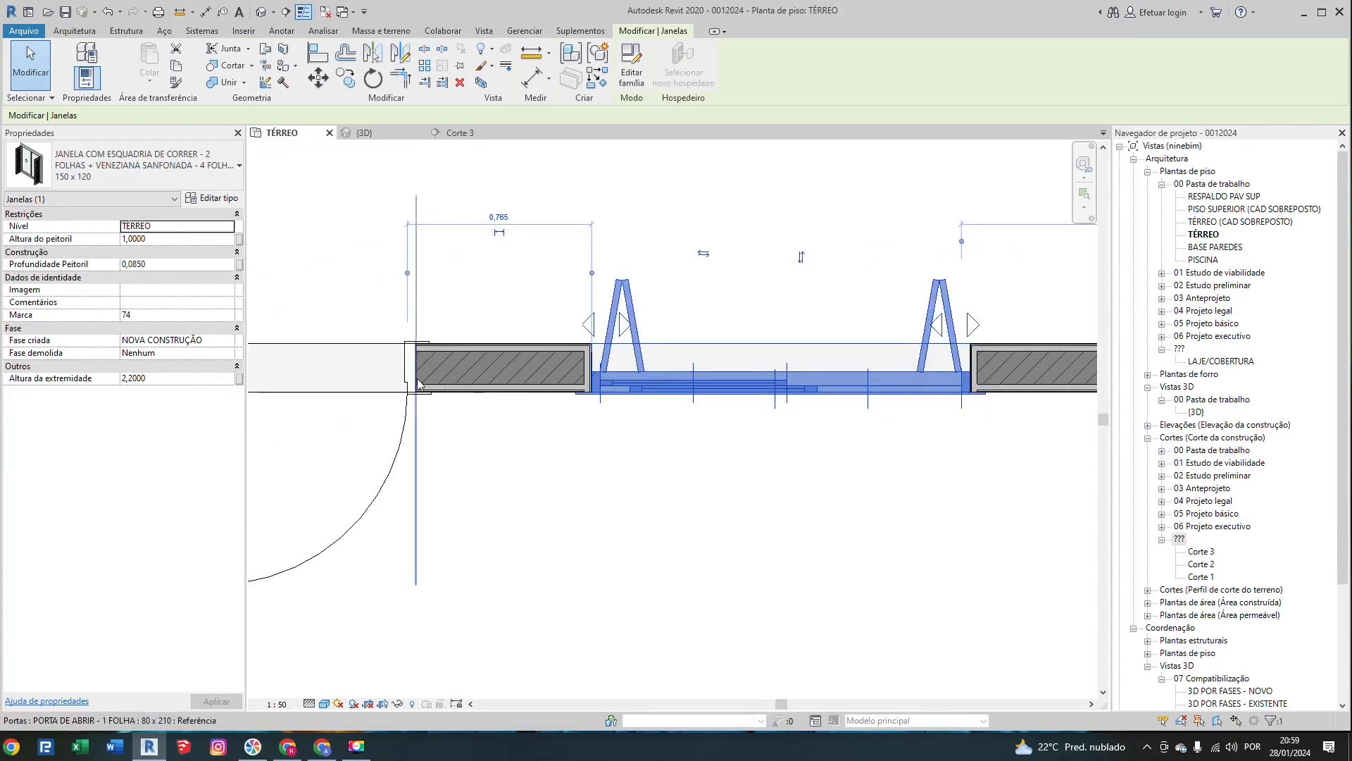
pyautogui.scroll(-2, 606, 313)
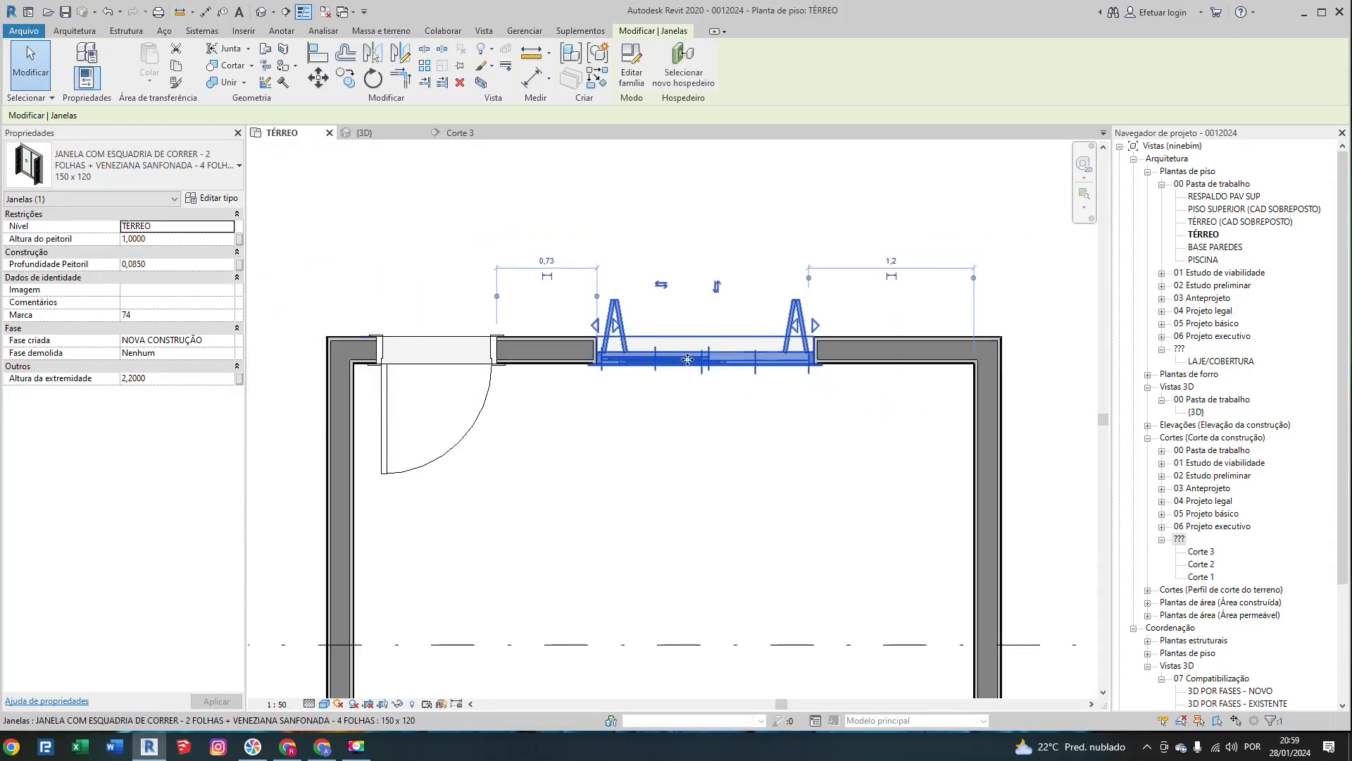
# Step: Set the wall length between the door opening and the window opening to 1 m
pyautogui.click(708, 275)
pyautogui.click(695, 359)
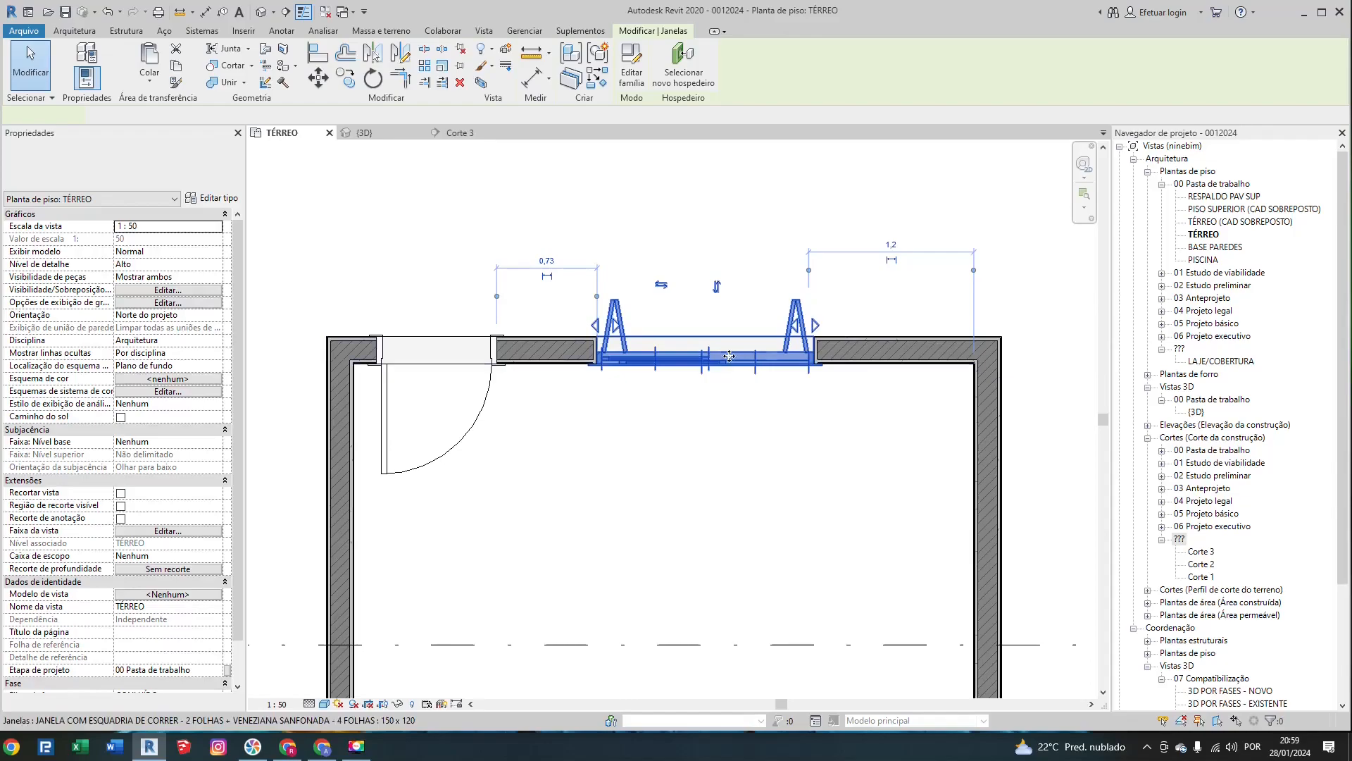
pyautogui.moveTo(774, 413); pyautogui.dragTo(688, 389, button='middle')
pyautogui.click(463, 237)
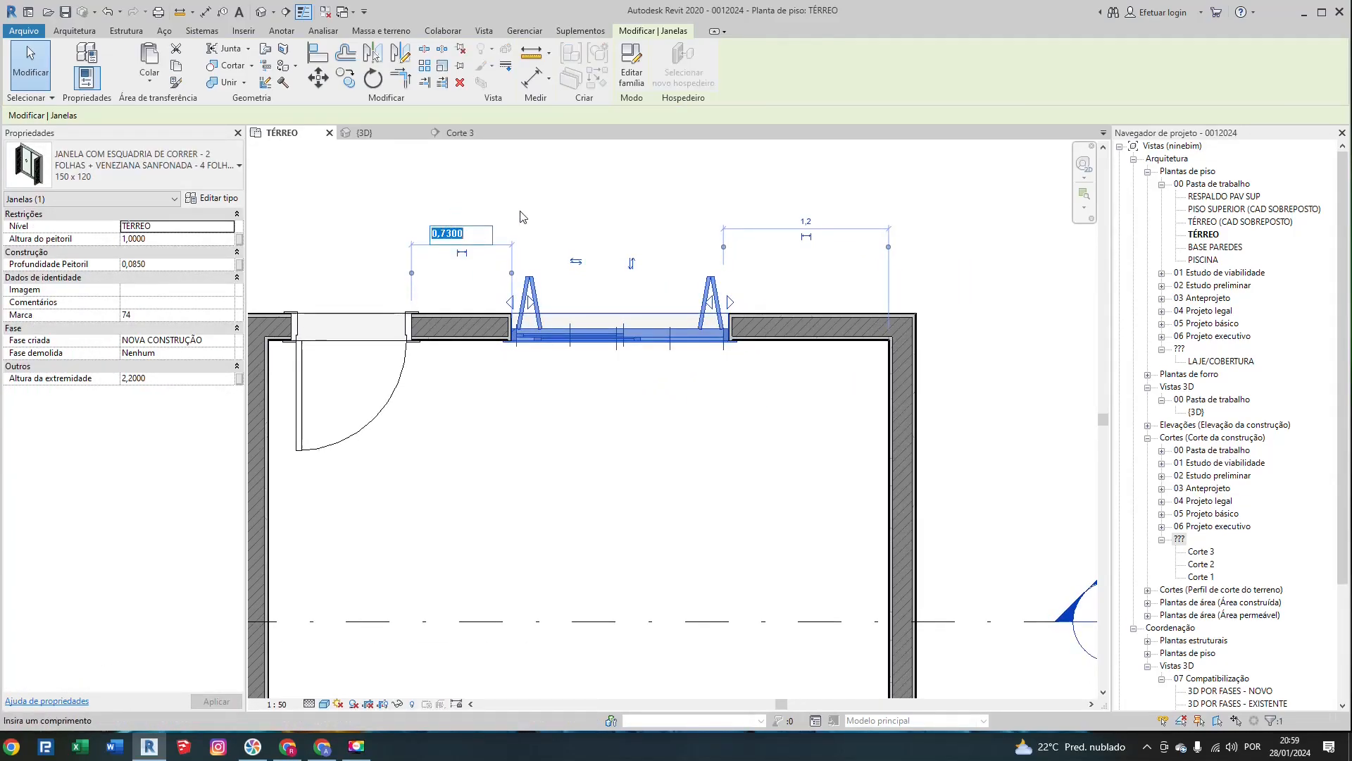
pyautogui.write('1')
pyautogui.press('Return')
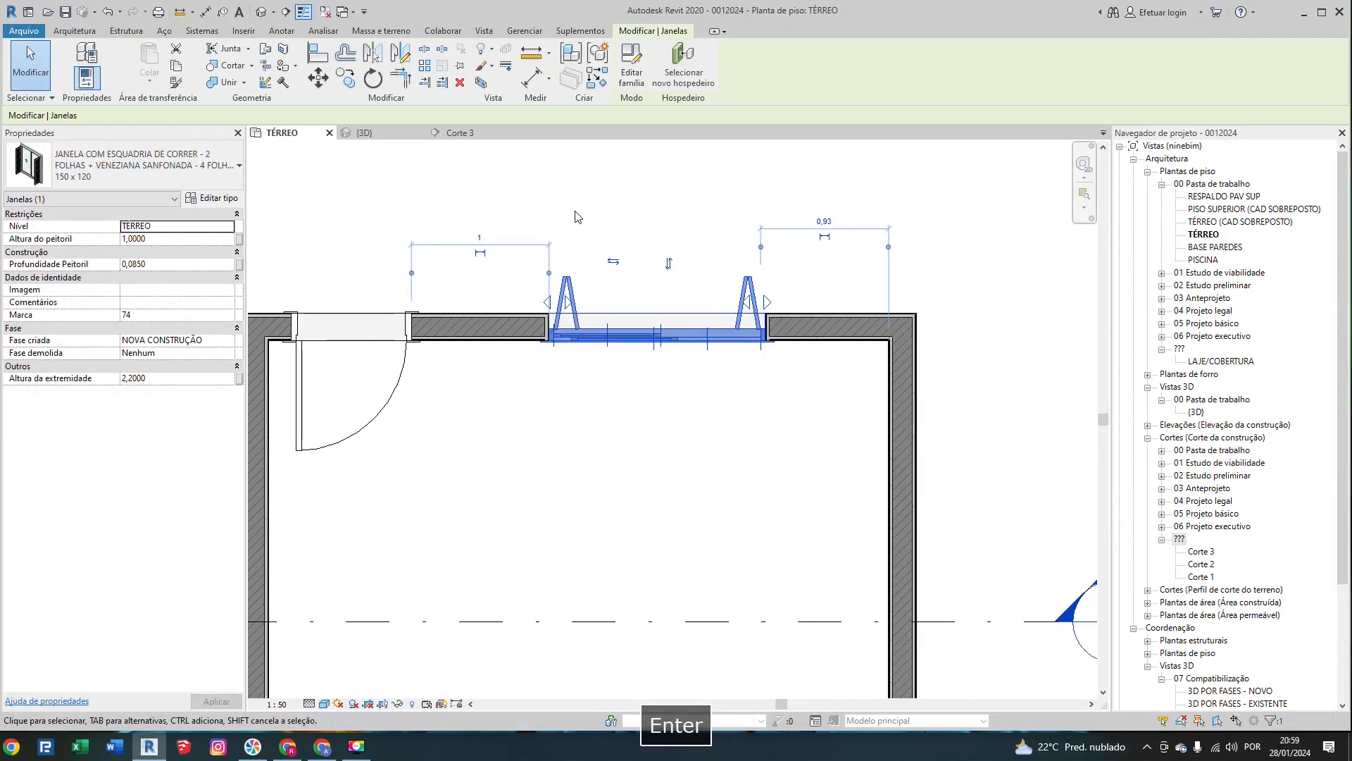
# Step: Deselect the window, go to the Corte 3 view from its section mark and examine the door and window heights
pyautogui.click(701, 367)
pyautogui.scroll(-1, 549, 463)
pyautogui.moveTo(606, 486); pyautogui.dragTo(558, 426, button='middle')
pyautogui.scroll(-1, 553, 321)
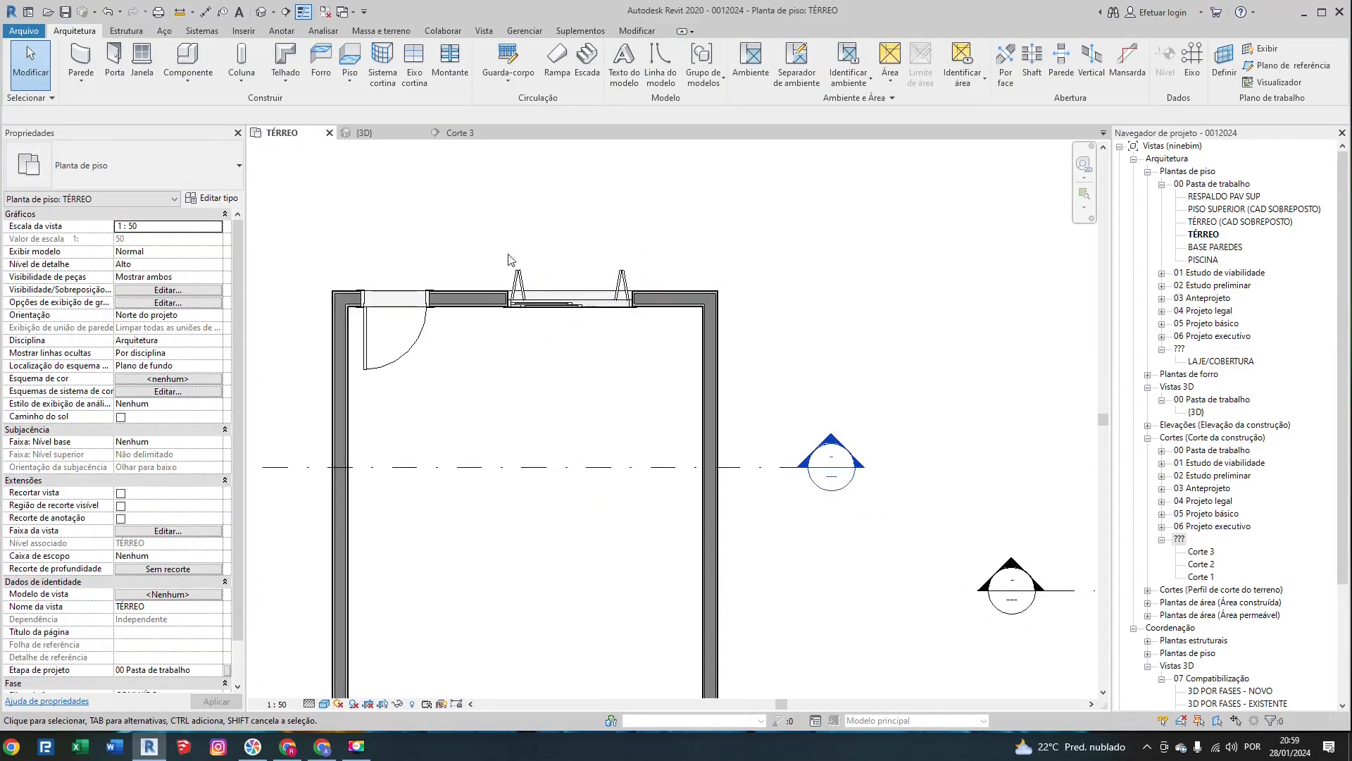
pyautogui.click(786, 470)
pyautogui.rightClick(785, 474)
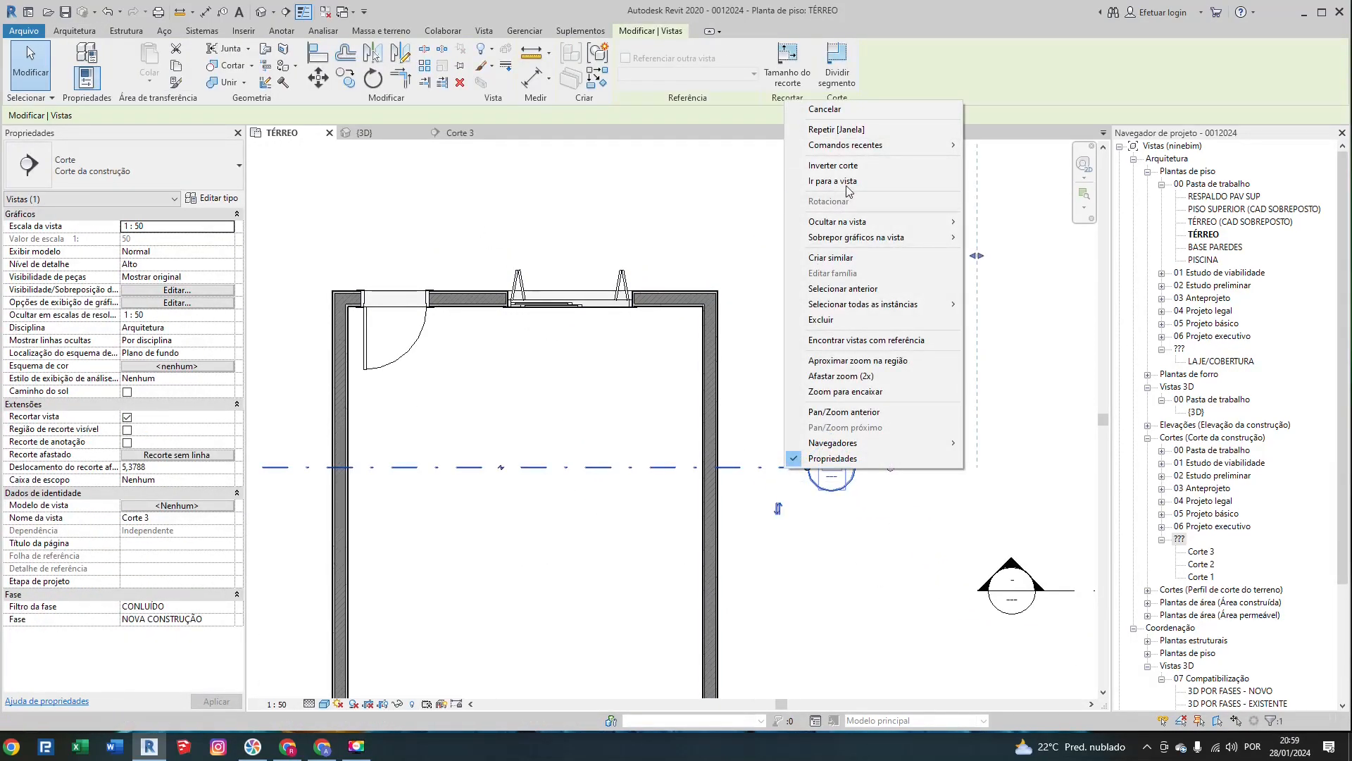
pyautogui.click(817, 197)
pyautogui.scroll(4, 552, 531)
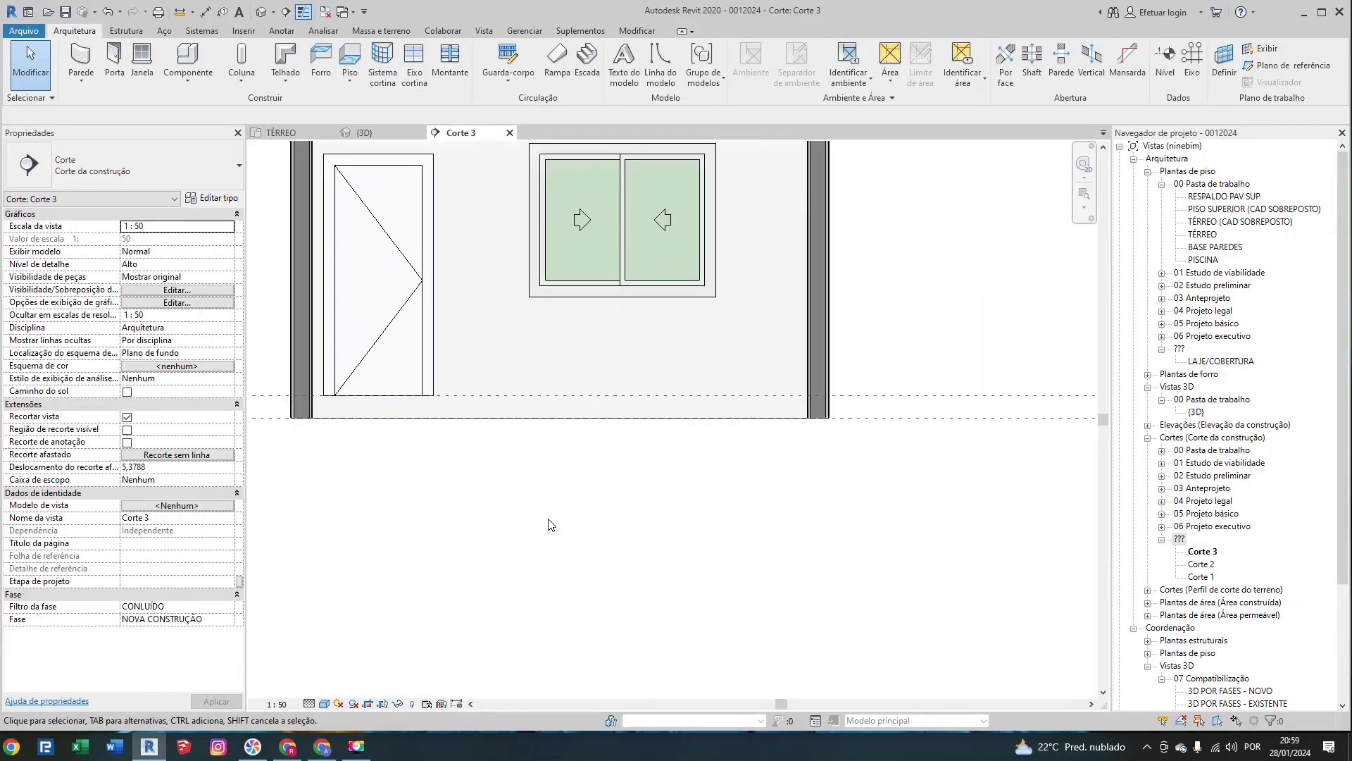
pyautogui.scroll(-3, 921, 268)
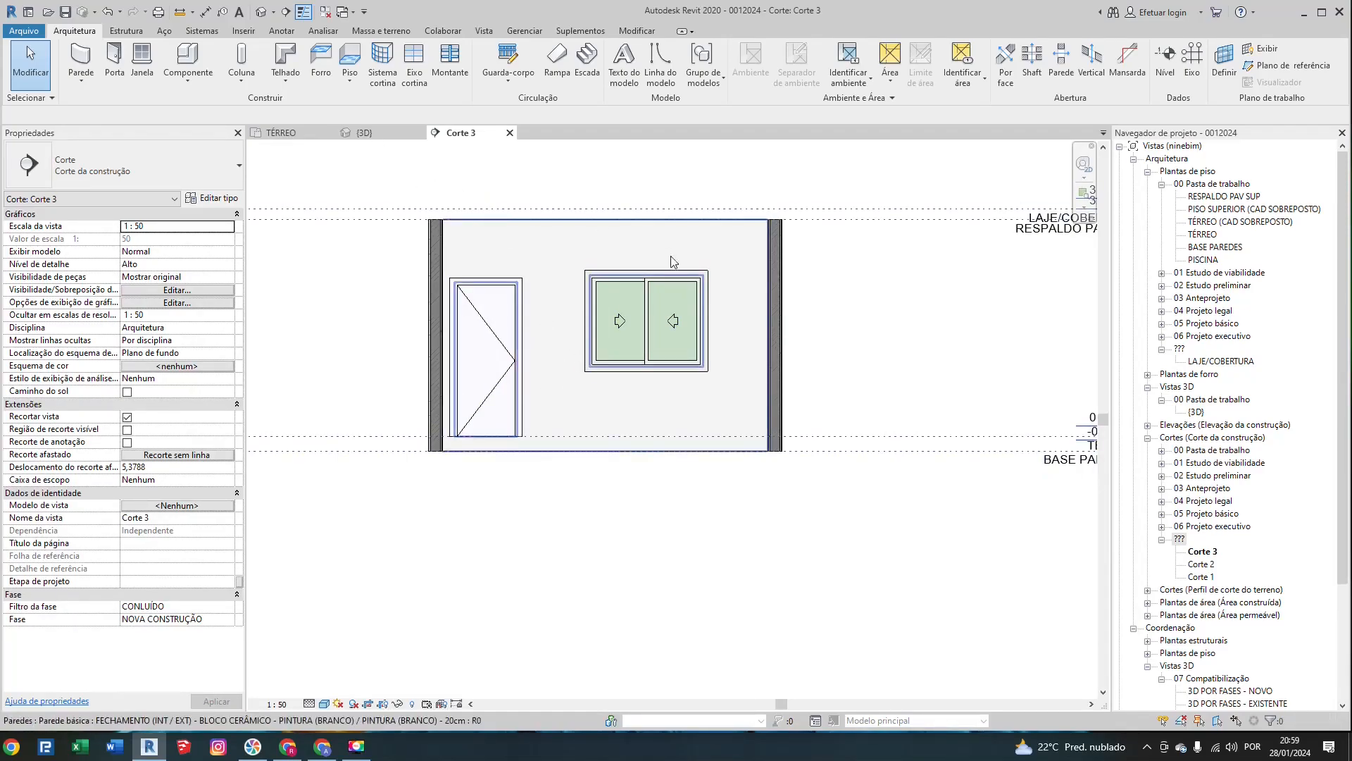
# Step: Inspect the practice room's door and shuttered window from outside in the 3D view, selecting the section box
pyautogui.click(406, 138)
pyautogui.keyDown('shift'); pyautogui.moveTo(682, 324); pyautogui.dragTo(612, 328, button='middle'); pyautogui.keyUp('shift')
pyautogui.scroll(5, 591, 329)
pyautogui.scroll(2, 569, 370)
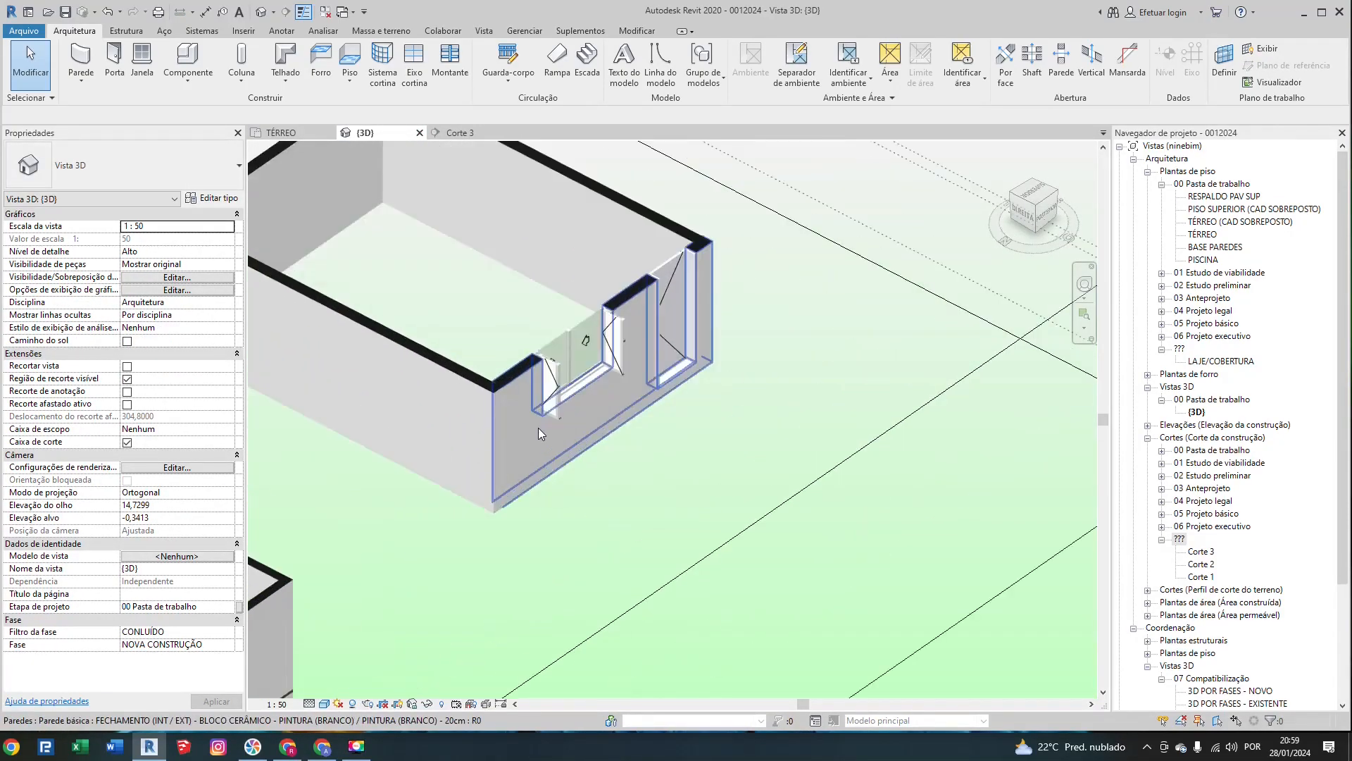
pyautogui.scroll(-2, 672, 454)
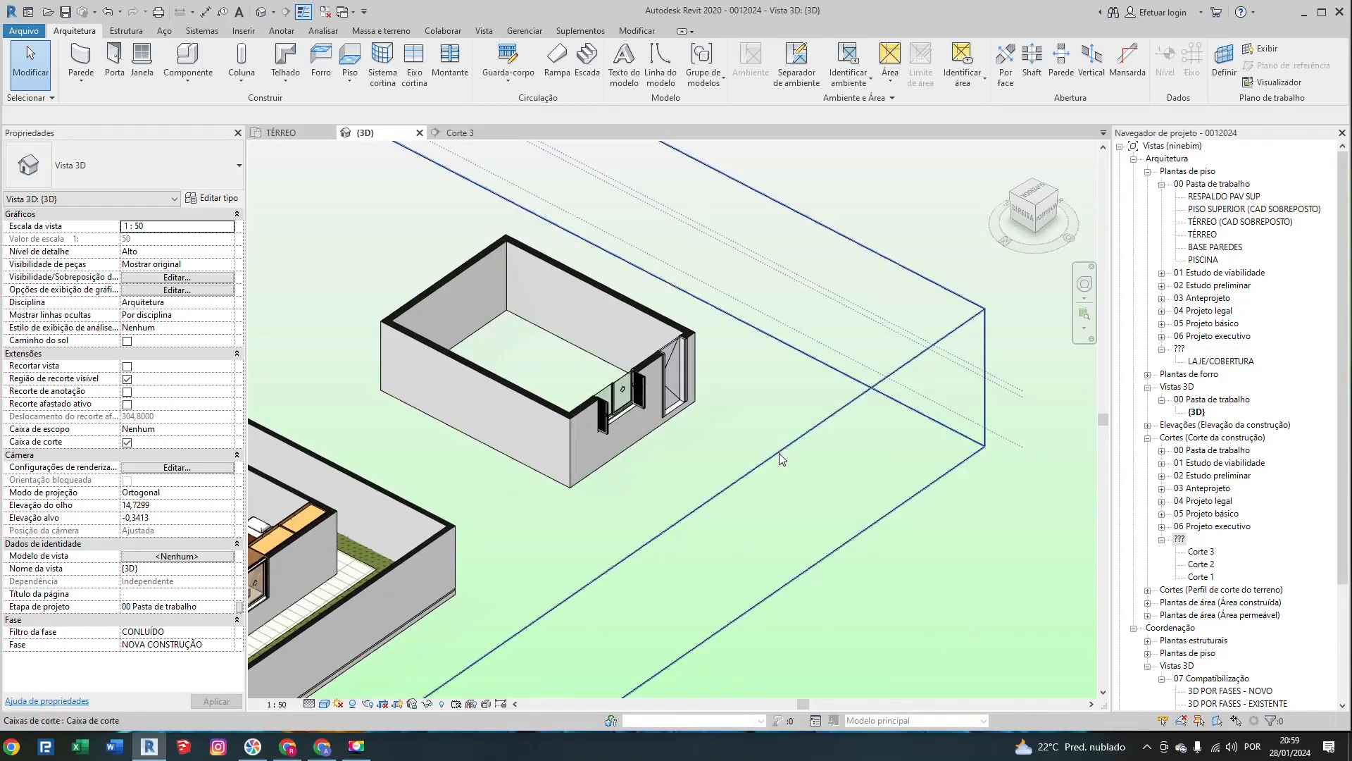
pyautogui.click(781, 451)
pyautogui.scroll(-3, 852, 412)
pyautogui.scroll(-2, 637, 348)
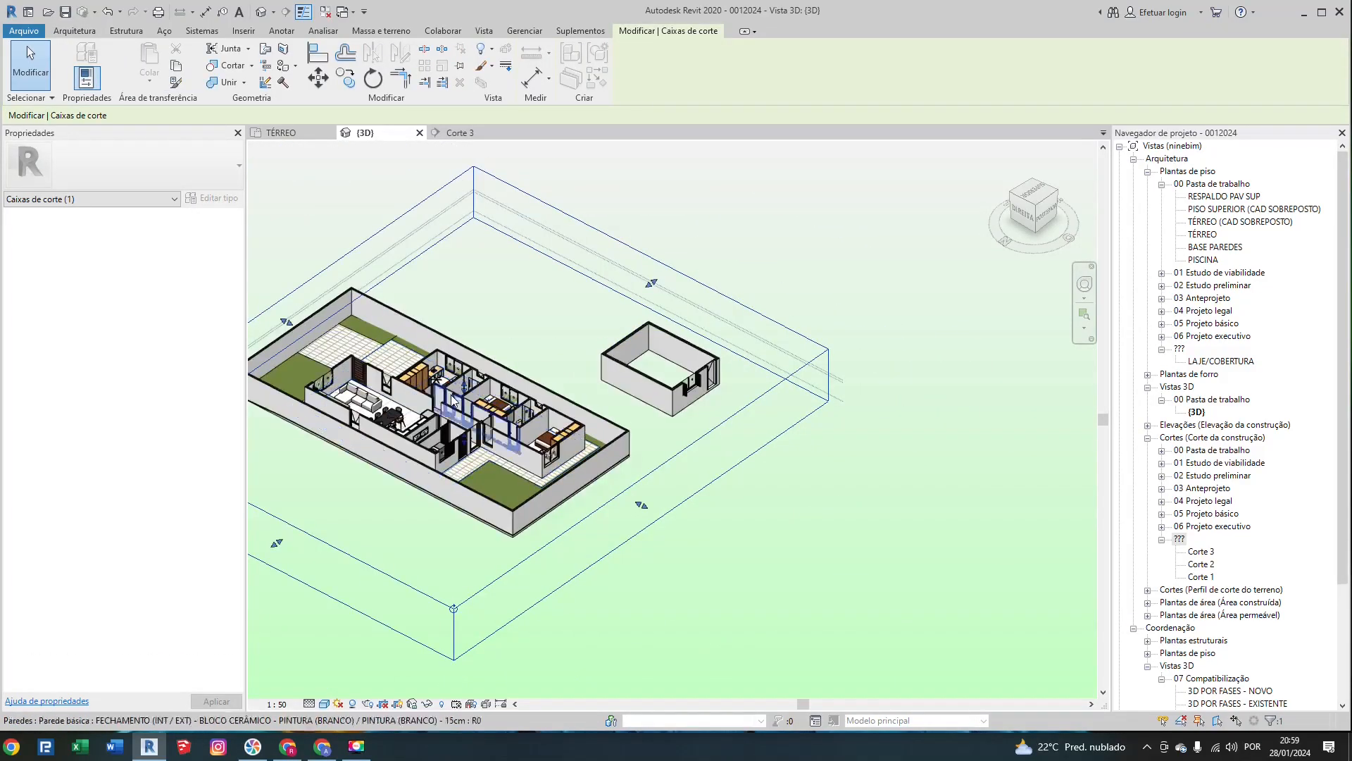
pyautogui.scroll(5, 761, 440)
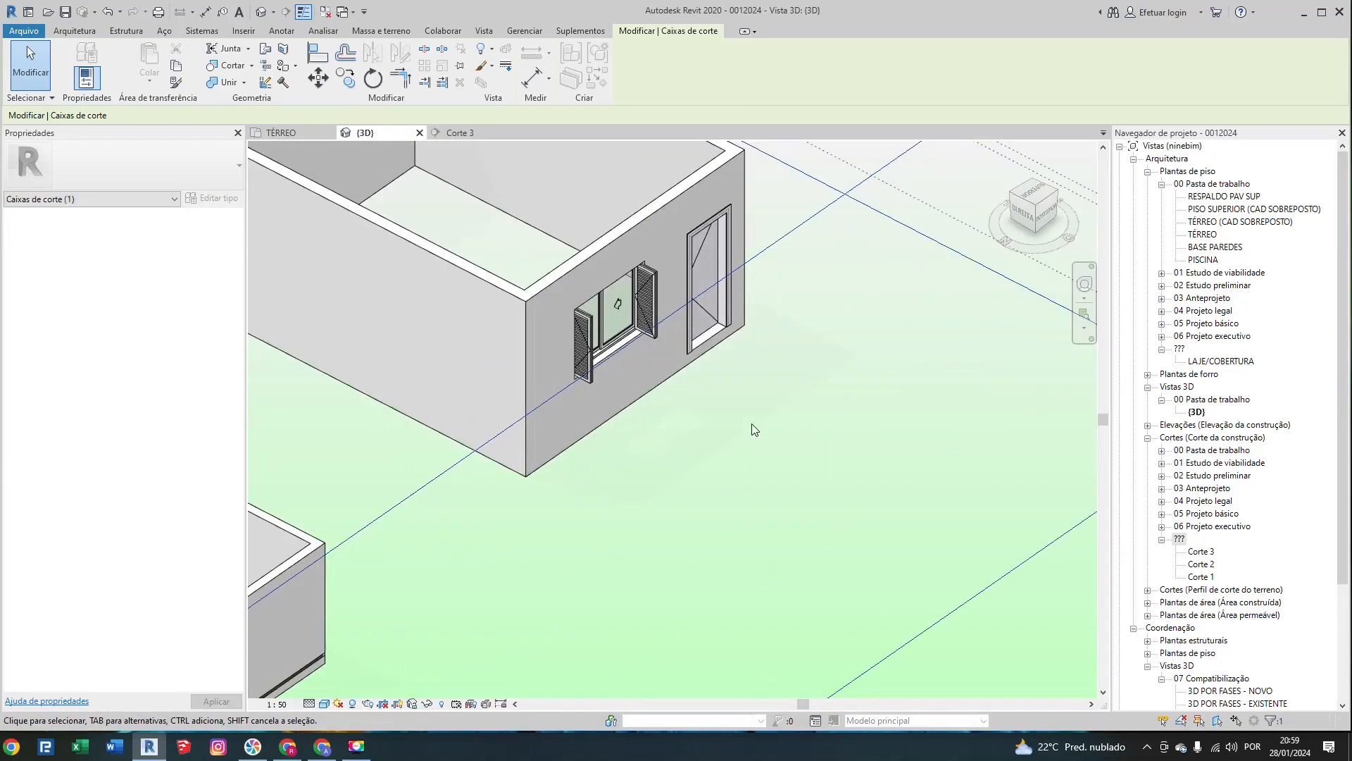
# Step: In the TÉRREO plan, set the sill height (Altura do peitoril) of the practice room's window to 0,8 m
pyautogui.click(281, 133)
pyautogui.press('Escape')
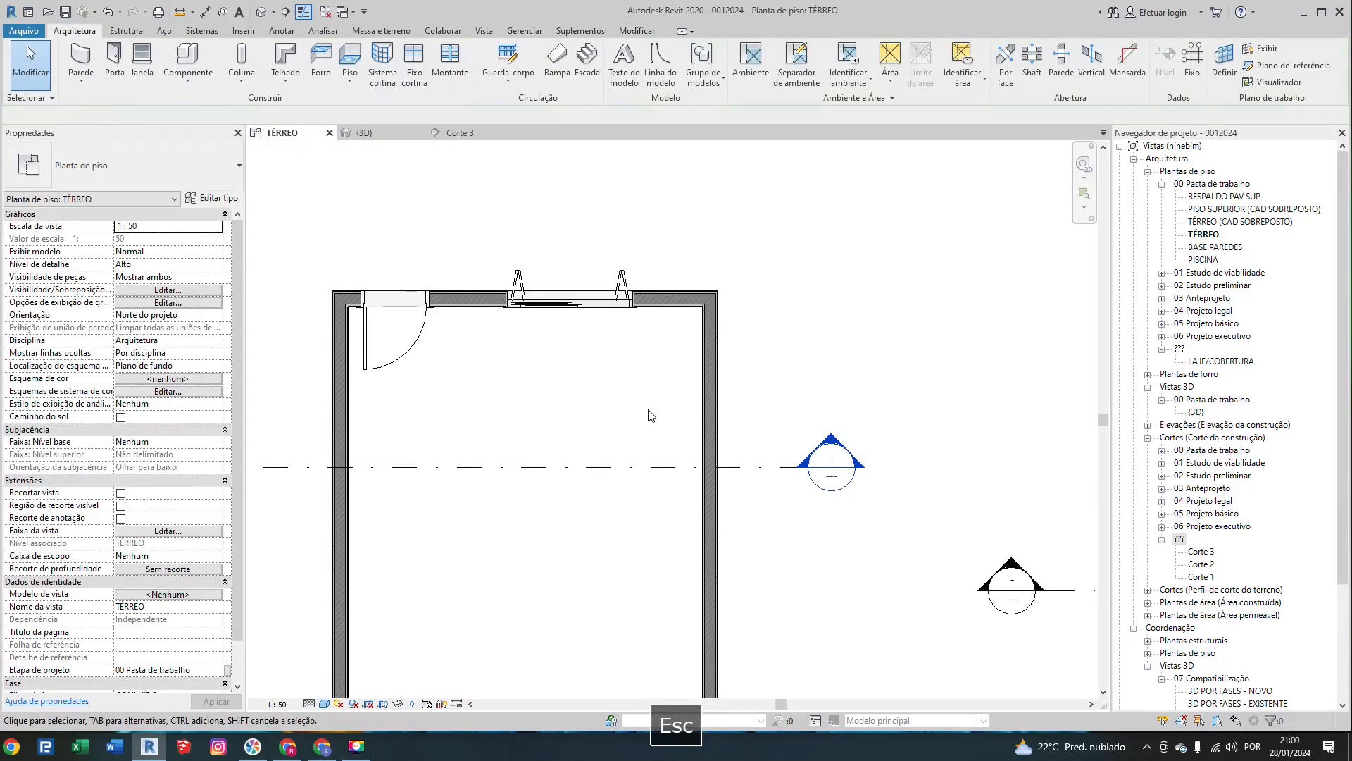
pyautogui.click(613, 300)
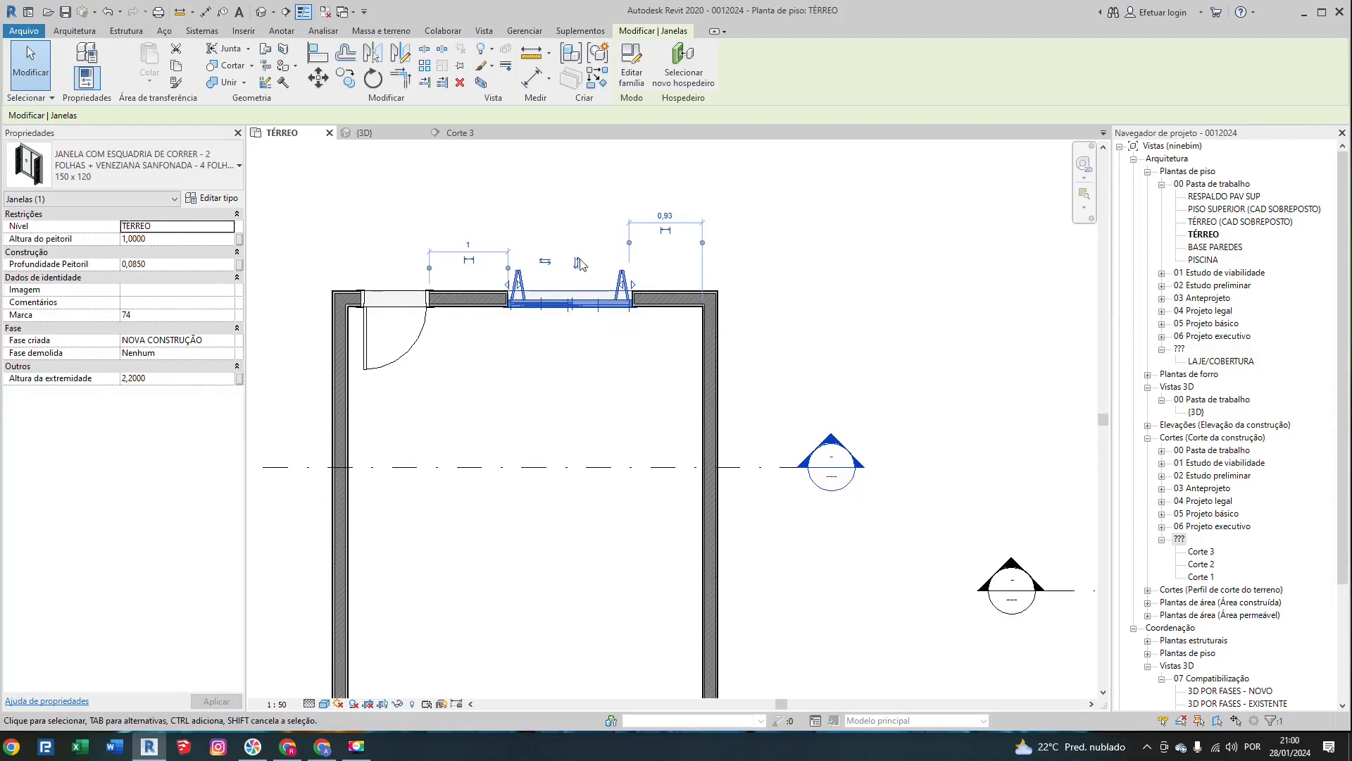
pyautogui.click(163, 238)
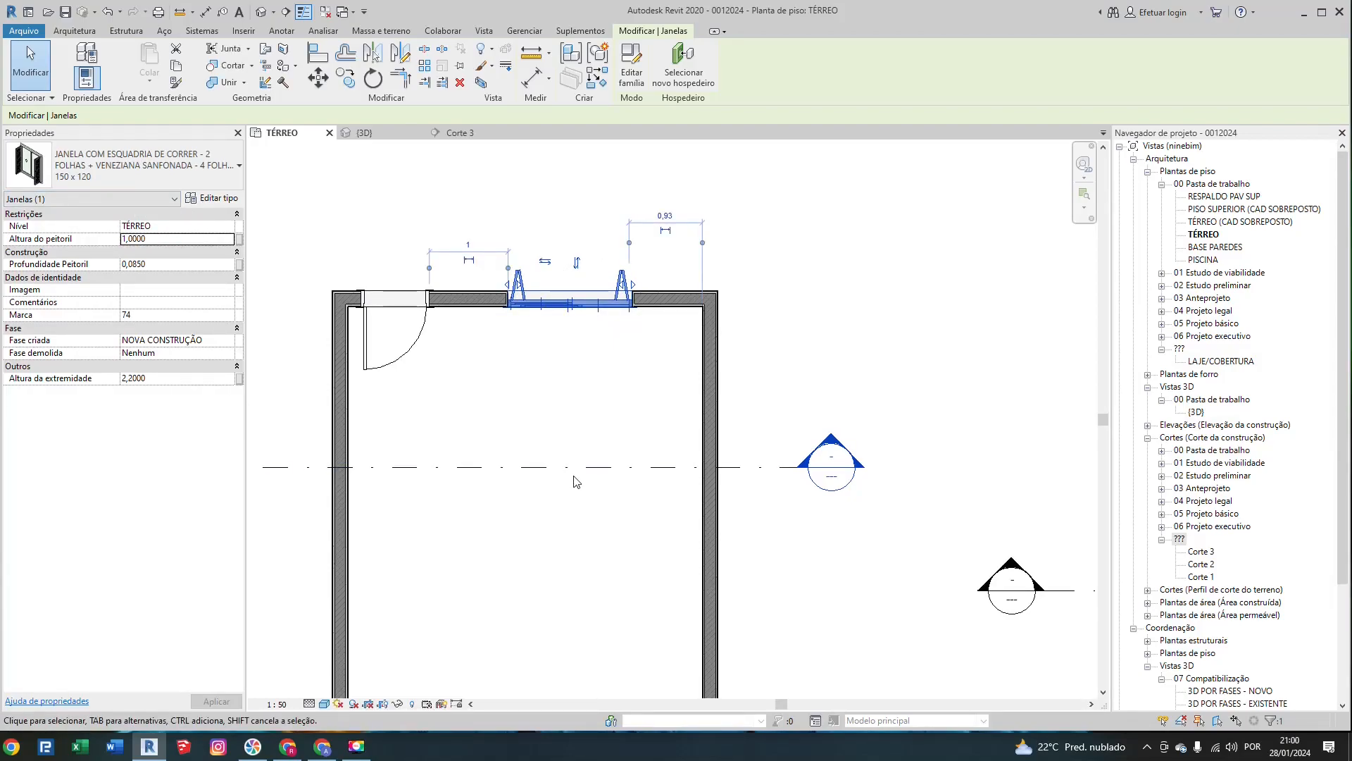
pyautogui.doubleClick(164, 238)
pyautogui.write('0,8')
pyautogui.press('Return')
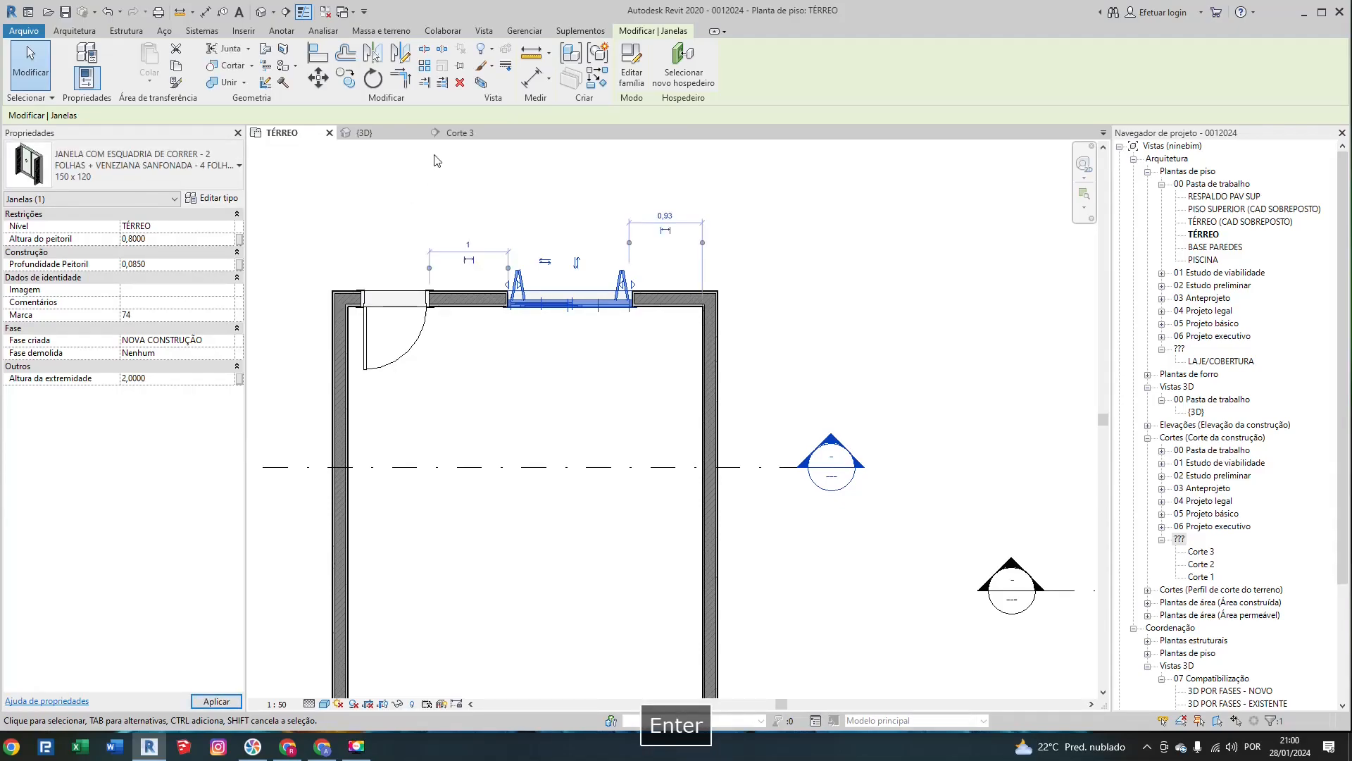
# Step: In Corte 3, set the window's sill height (Altura do peitoril) to 0,85 m and deselect it
pyautogui.click(442, 133)
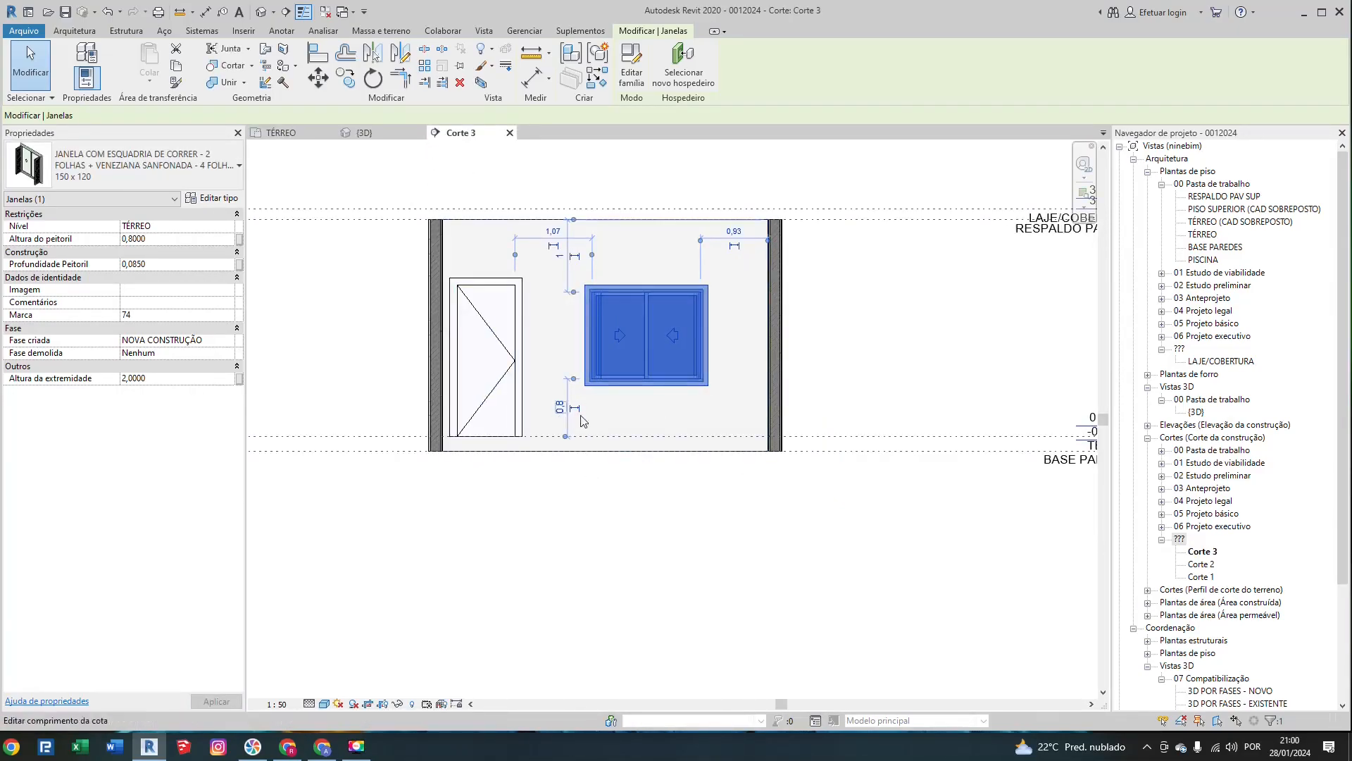
pyautogui.scroll(2, 609, 387)
pyautogui.press('Escape')
pyautogui.click(675, 351)
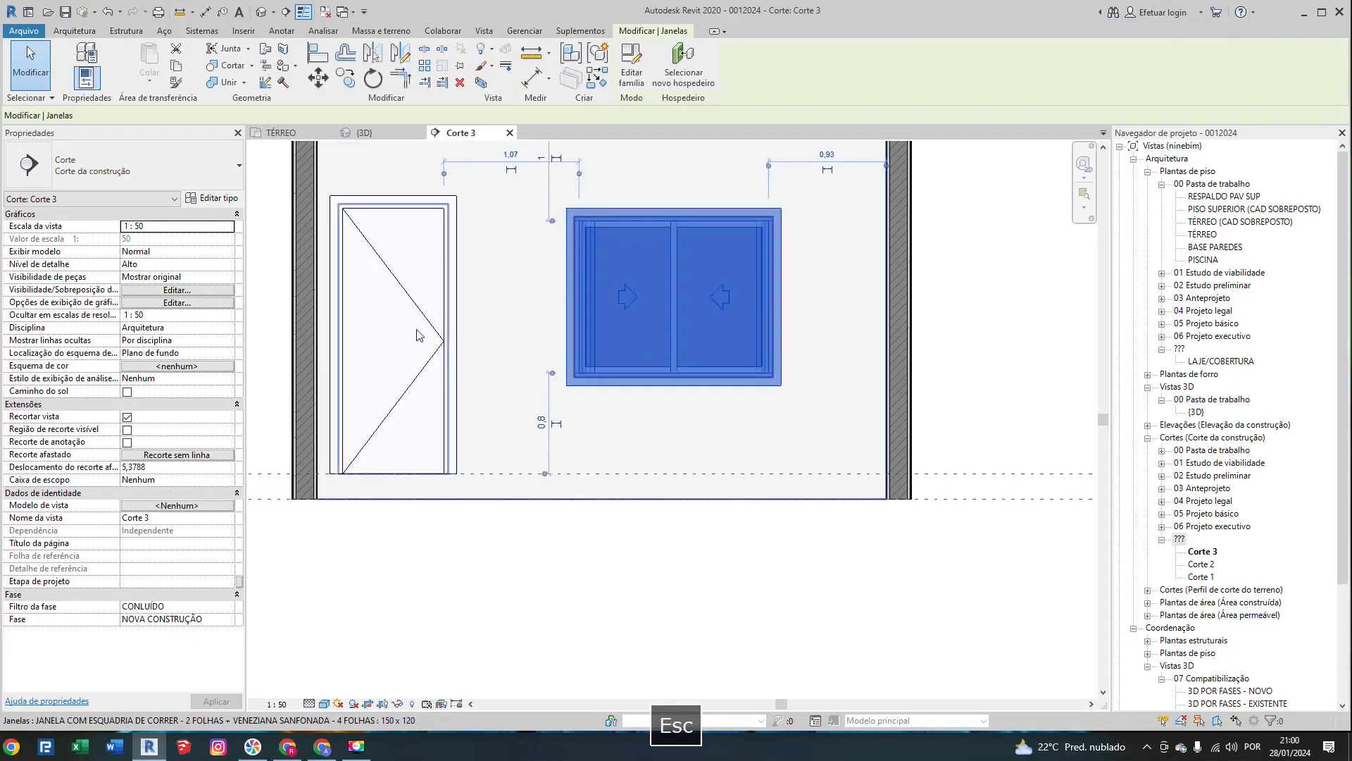
pyautogui.click(156, 239)
pyautogui.press('BackSpace')
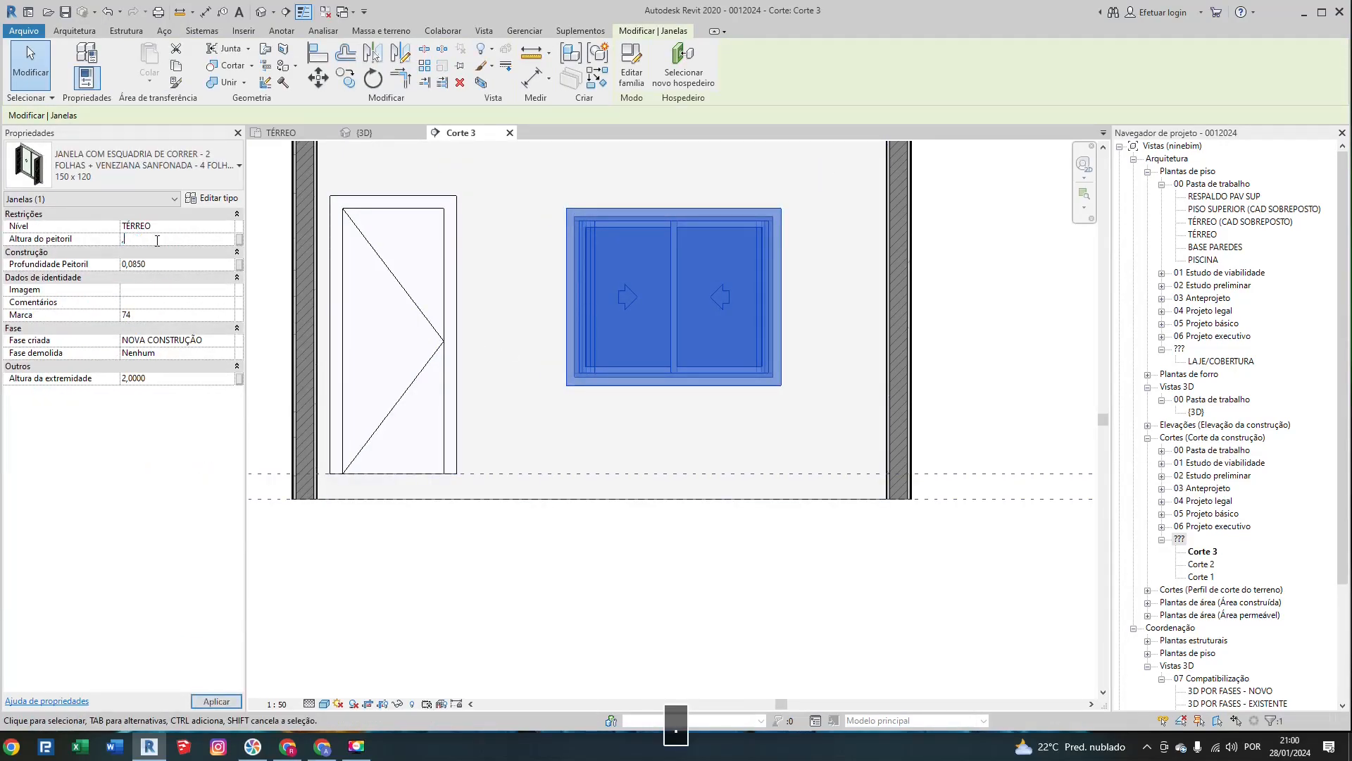
pyautogui.write(',85')
pyautogui.press('Return')
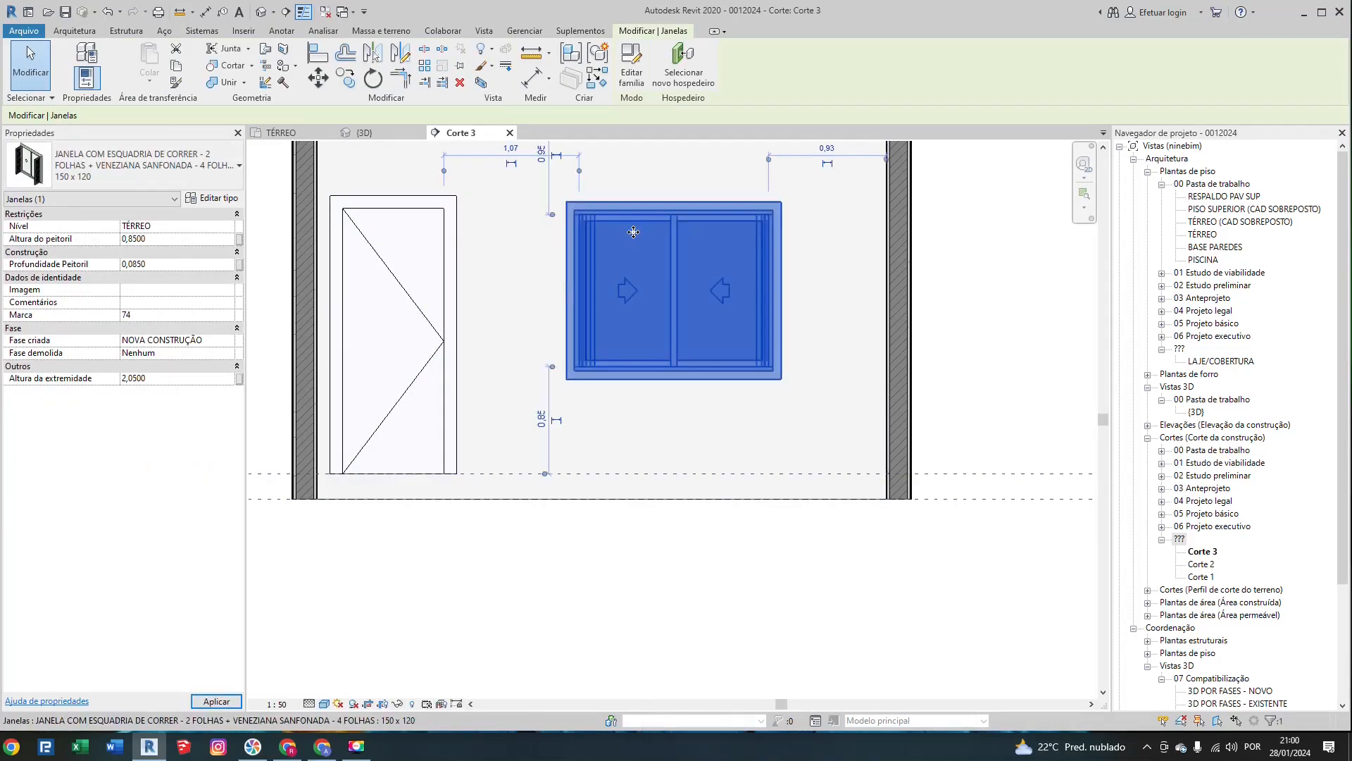
pyautogui.click(976, 291)
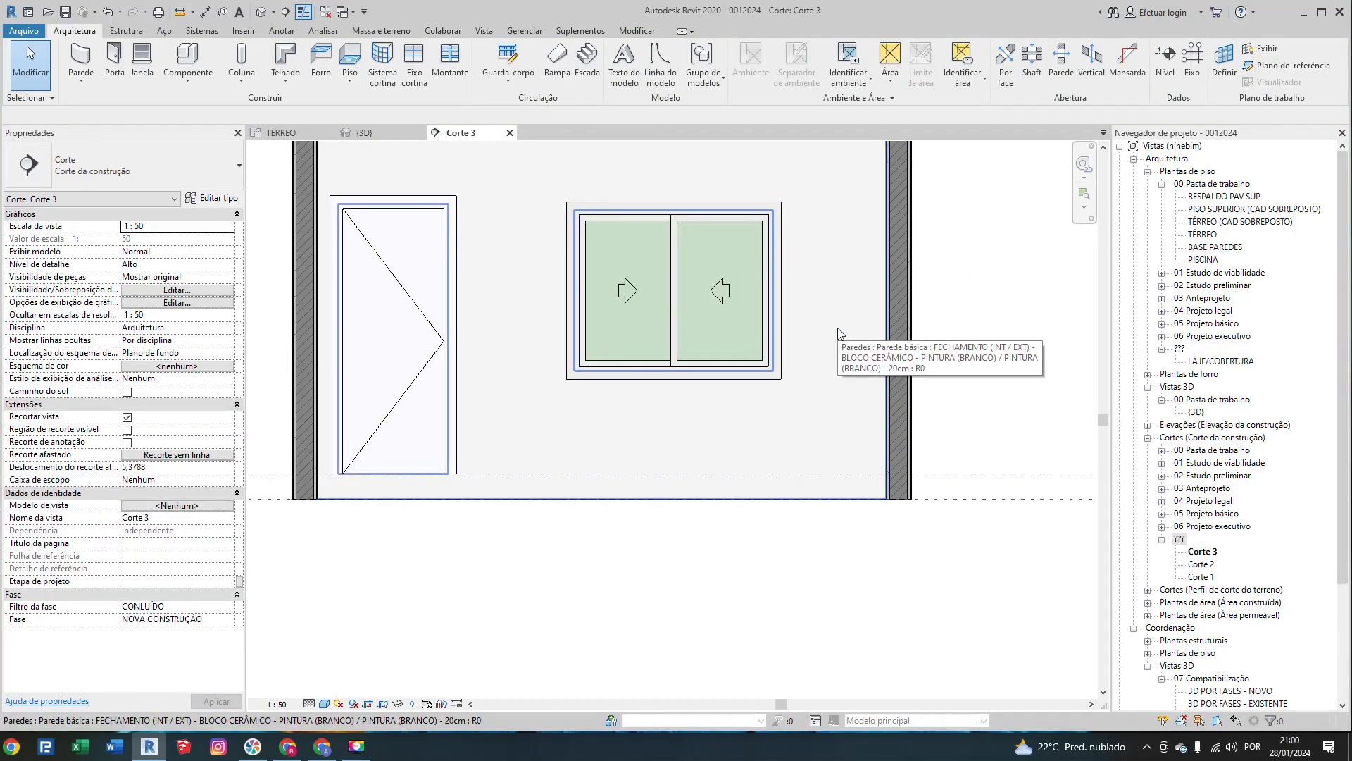
# Step: In Corte 3, align the top of the window with the top of the door opening using the Align tool
pyautogui.scroll(-2, 803, 352)
pyautogui.scroll(-1, 798, 348)
pyautogui.moveTo(896, 273); pyautogui.dragTo(834, 312, button='middle')
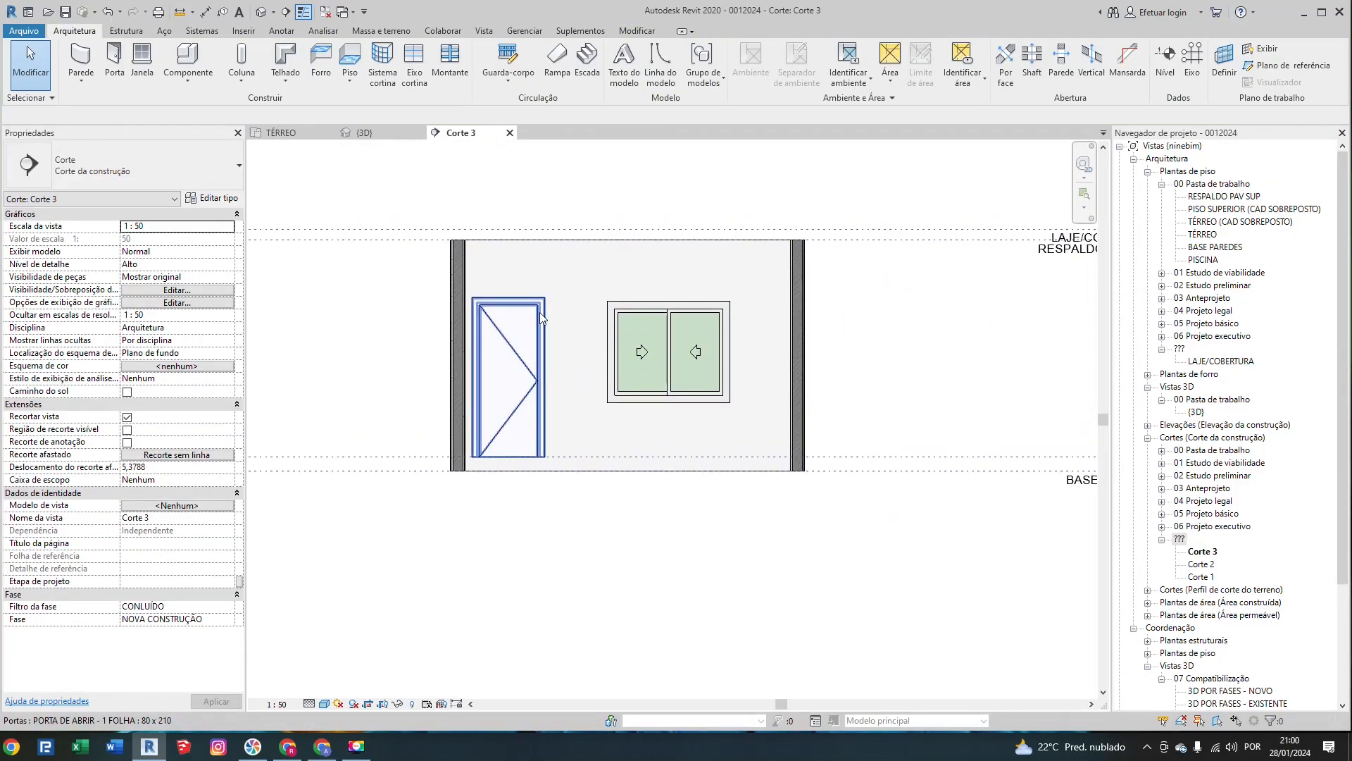
pyautogui.scroll(1, 541, 402)
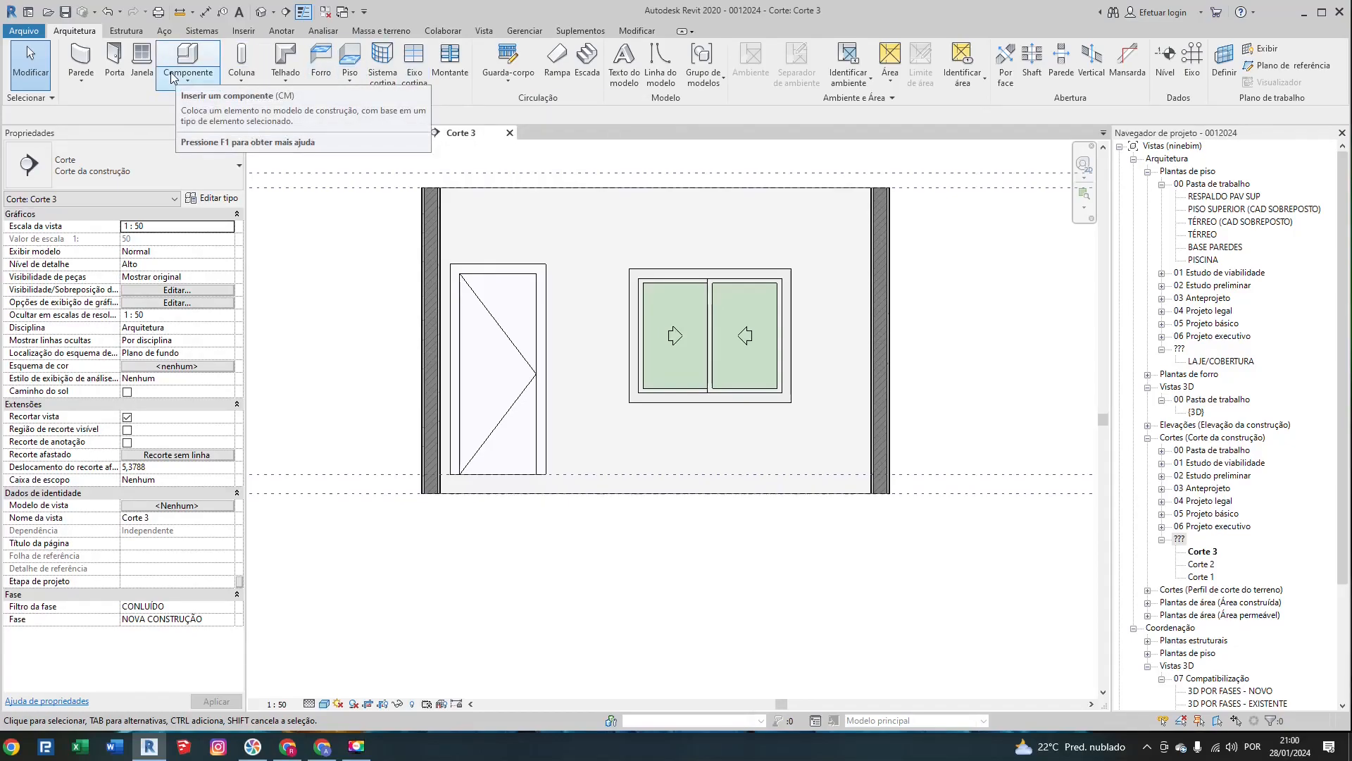
pyautogui.click(622, 31)
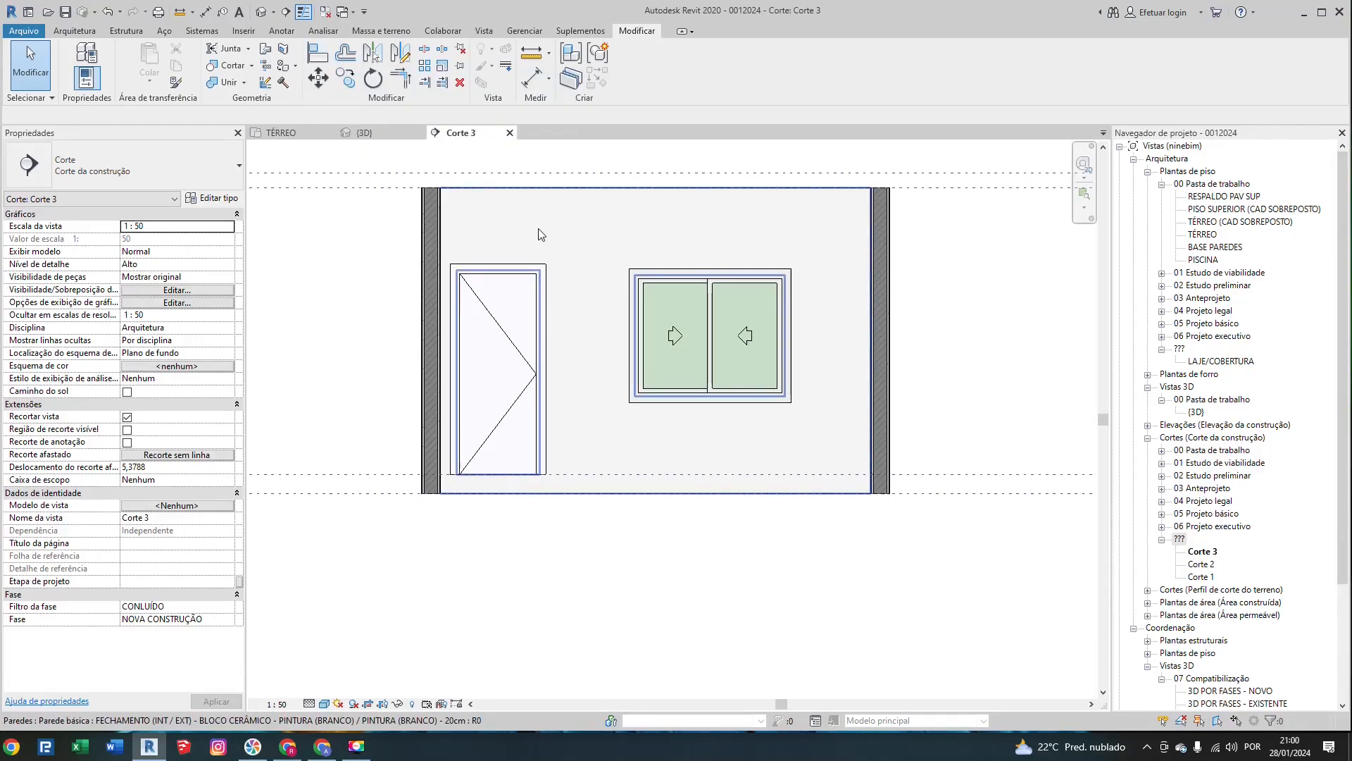
pyautogui.press('a')
pyautogui.press('l')
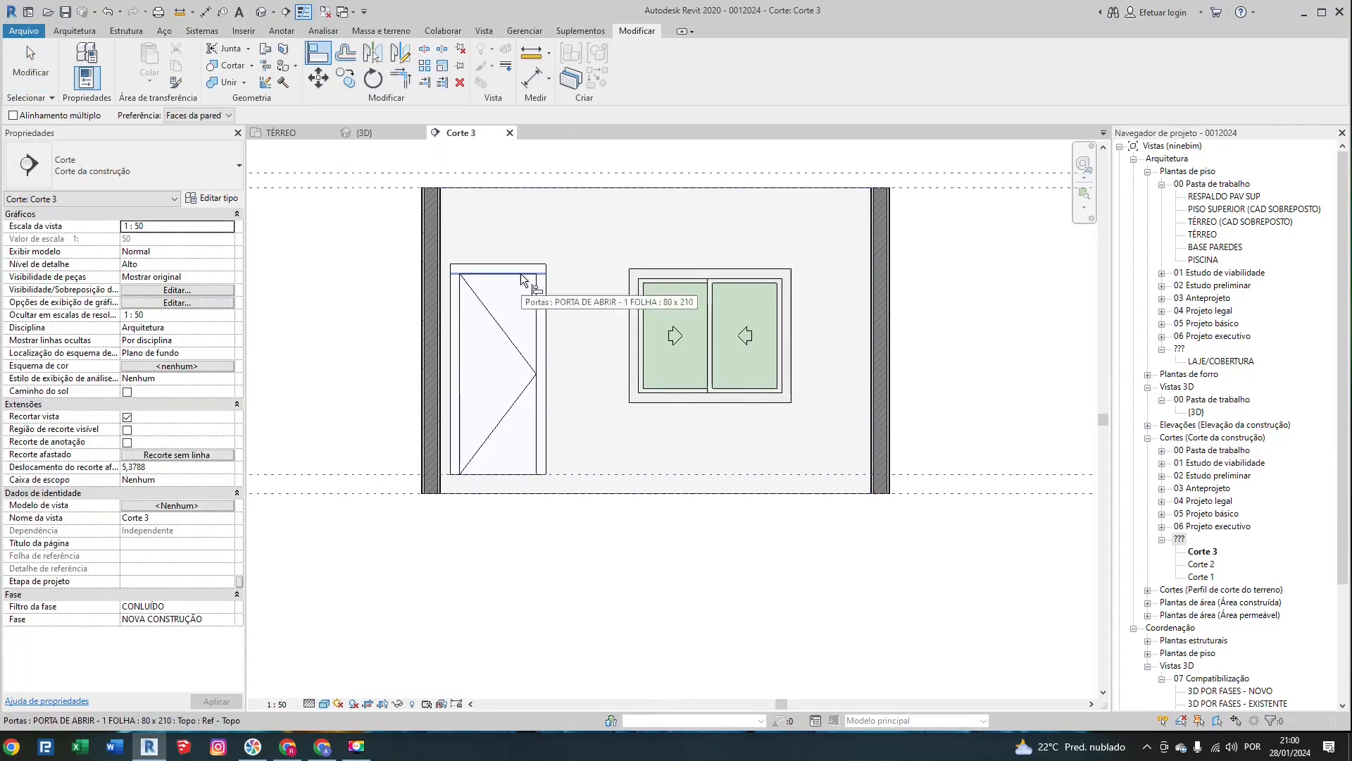
pyautogui.click(522, 273)
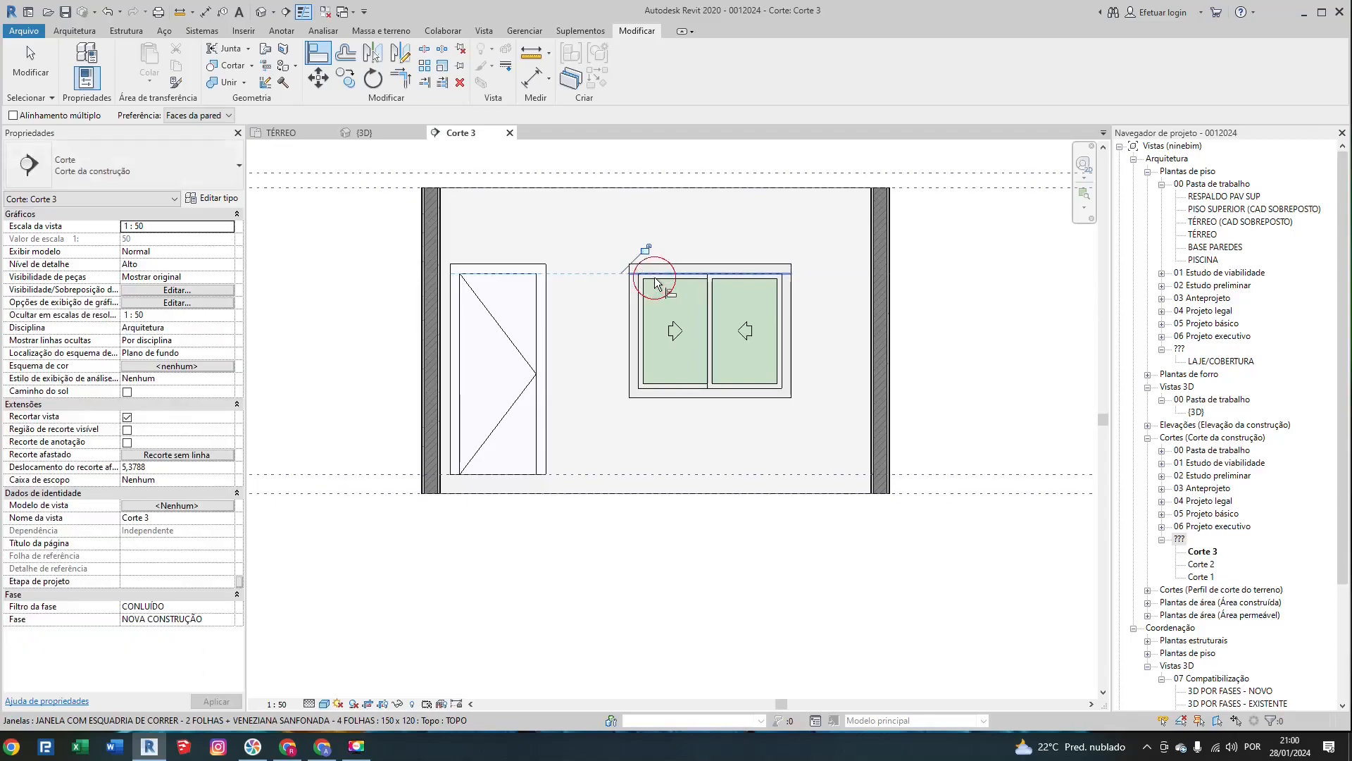
pyautogui.press('Escape')
pyautogui.press('Escape')
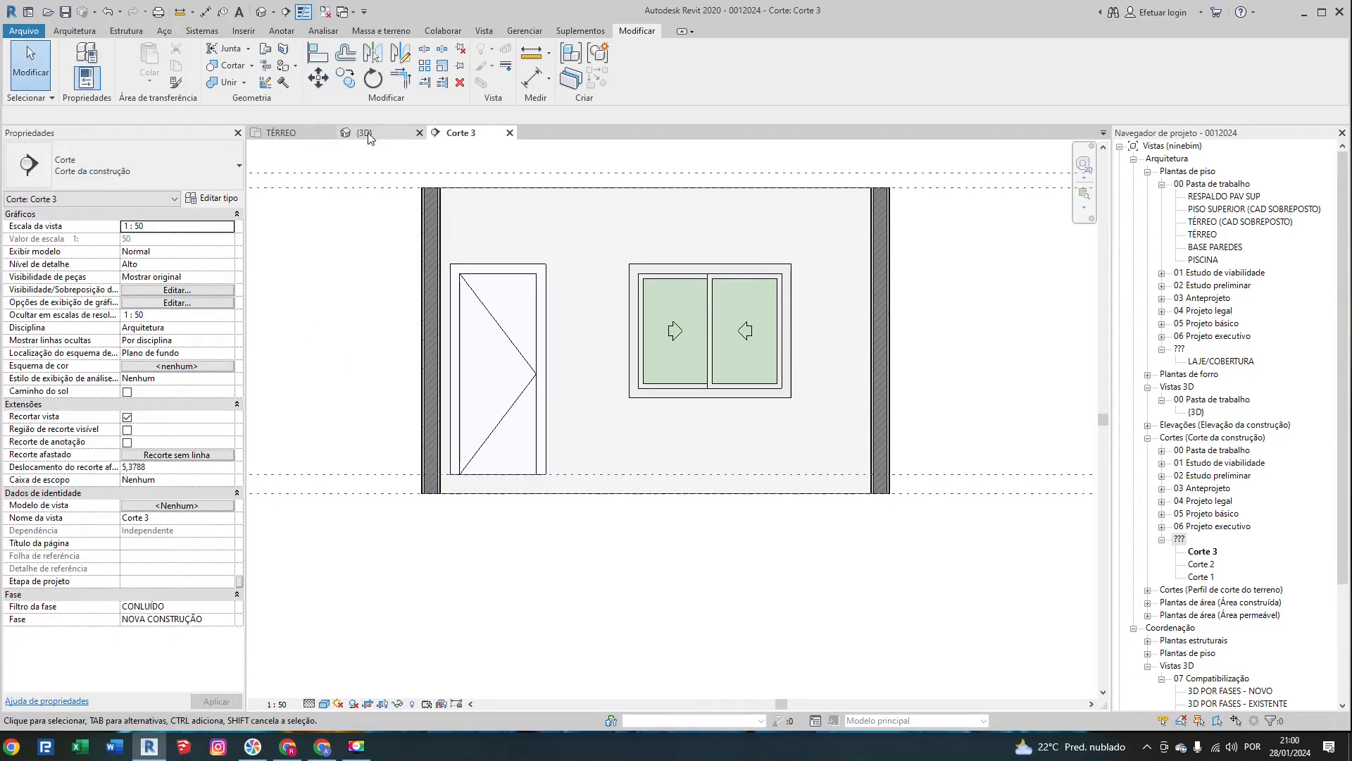
# Step: In the TÉRREO plan, start a floor of type ACABAMENTO (INT / EXT) - PORCELANATO NATURAL RETIFICADO - ART CRU - 20x20cm - 5cm
pyautogui.click(285, 132)
pyautogui.scroll(-2, 709, 286)
pyautogui.moveTo(709, 285); pyautogui.dragTo(711, 278, button='middle')
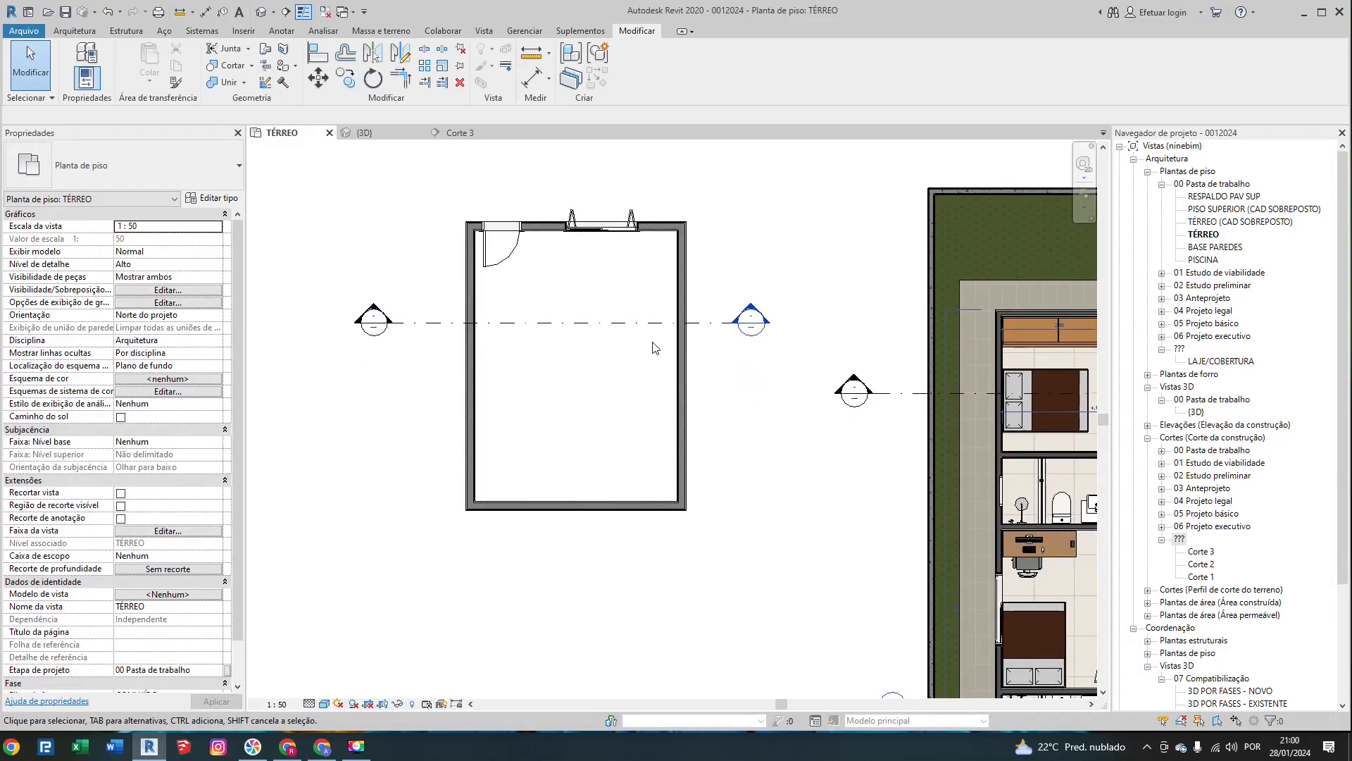
pyautogui.click(75, 31)
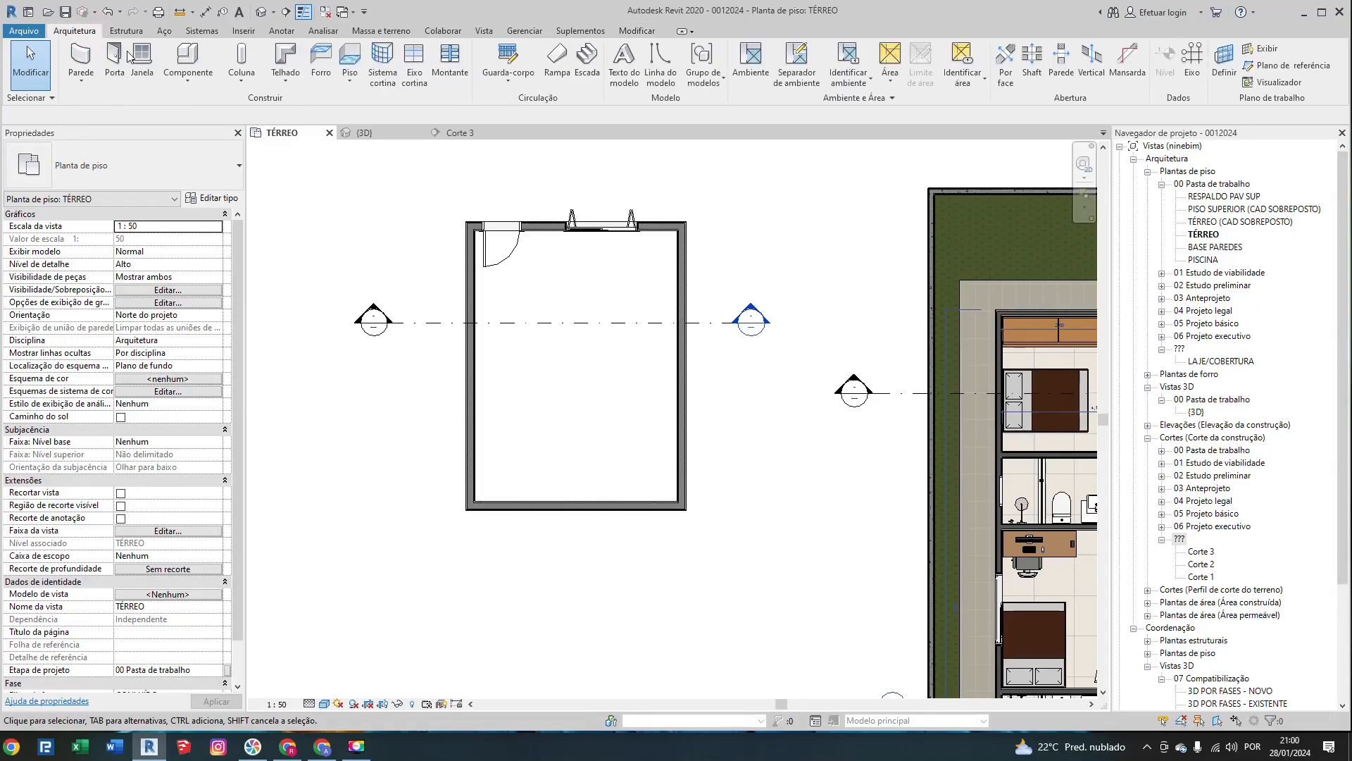
pyautogui.click(345, 62)
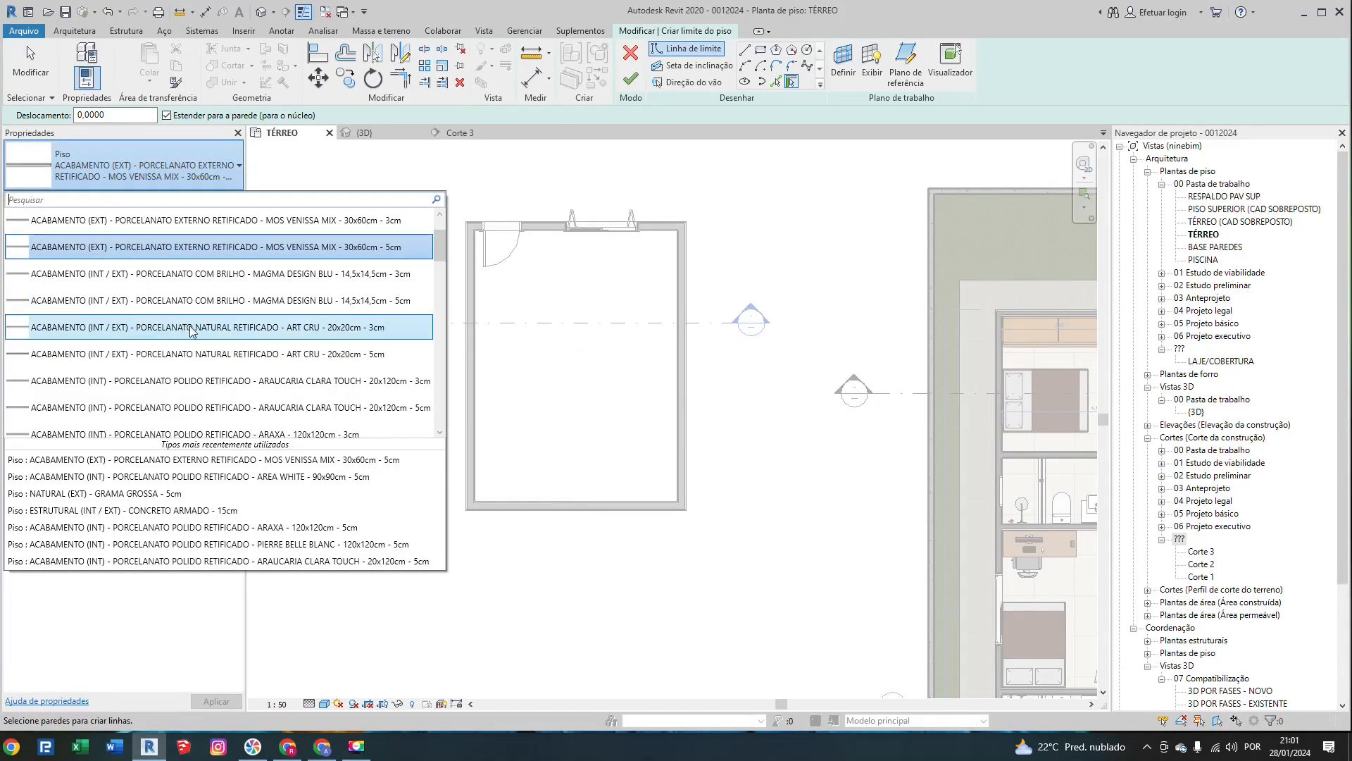
pyautogui.click(279, 352)
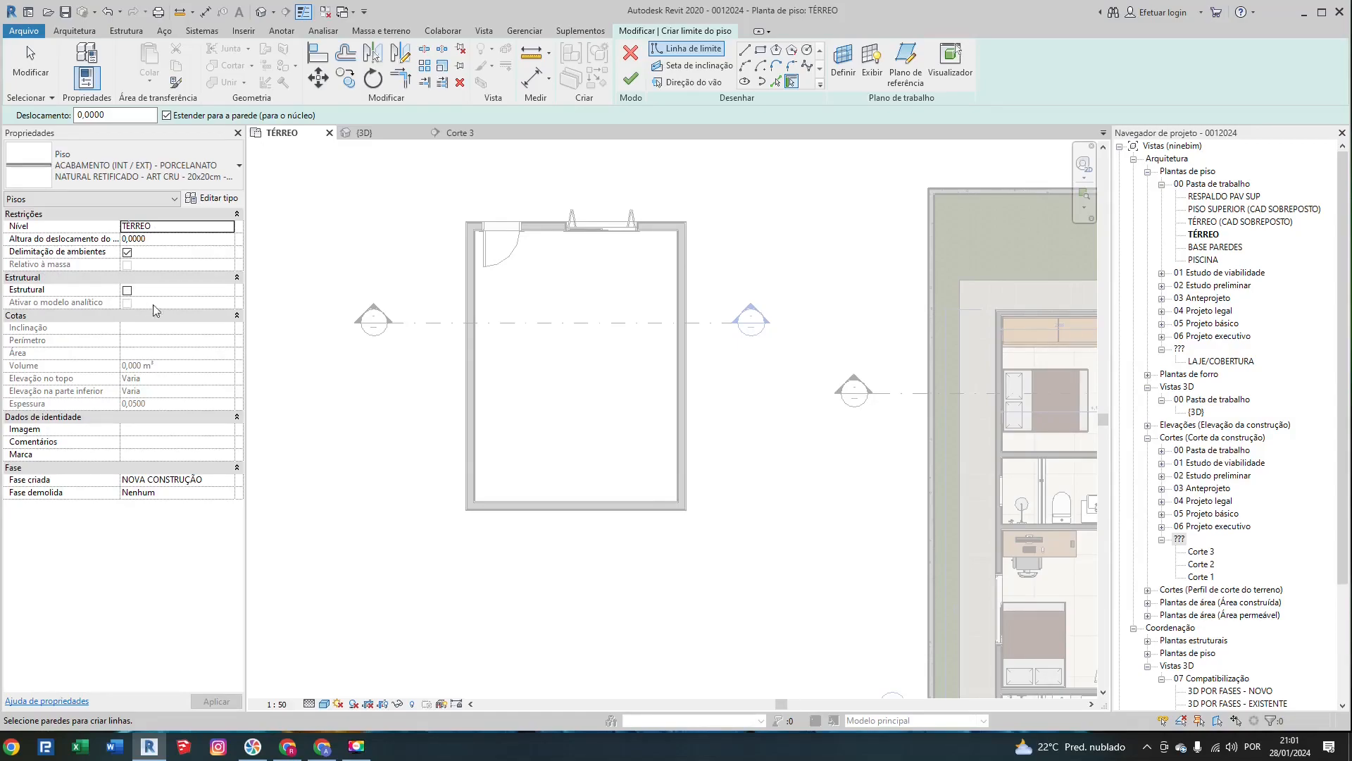
# Step: Sketch a rectangular floor boundary from the lower-left to the upper-right inner corner of the practice room's walls
pyautogui.click(761, 50)
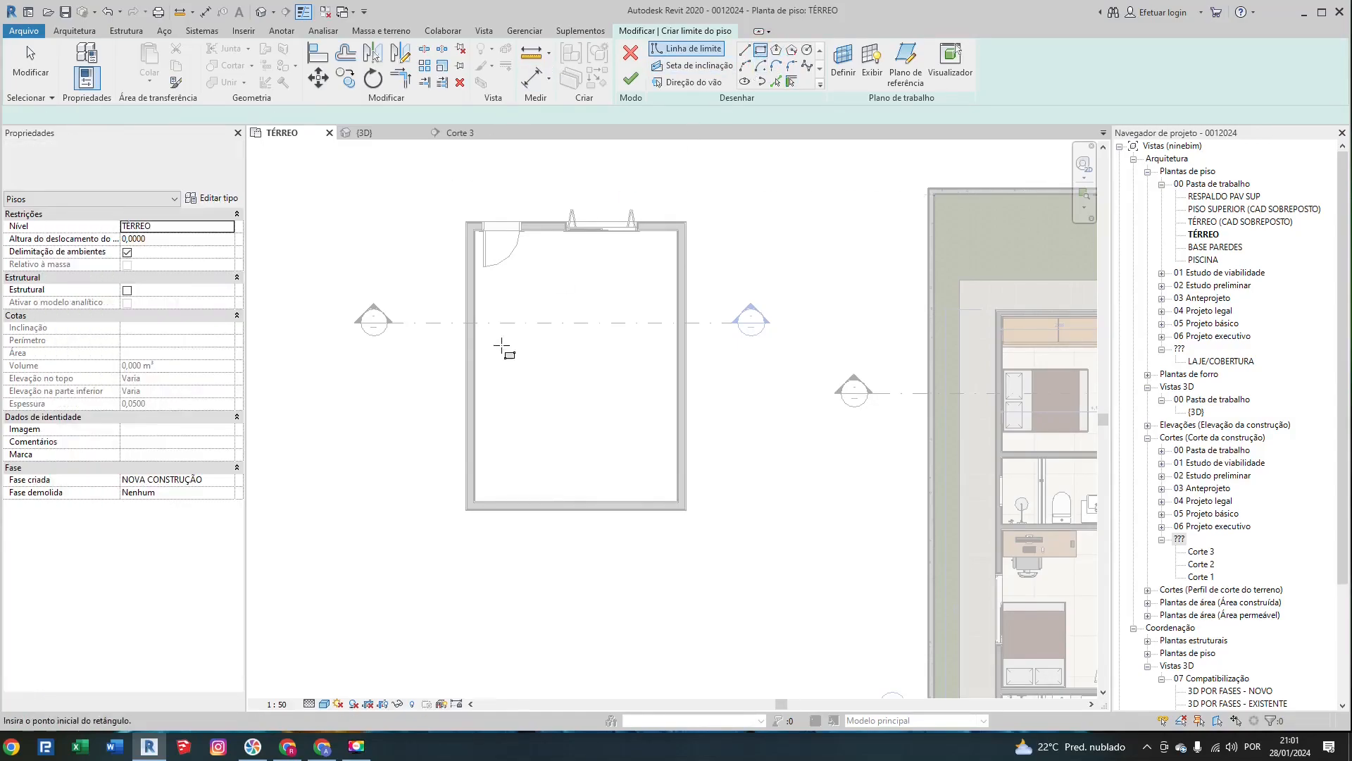
pyautogui.scroll(8, 514, 453)
pyautogui.scroll(2, 515, 503)
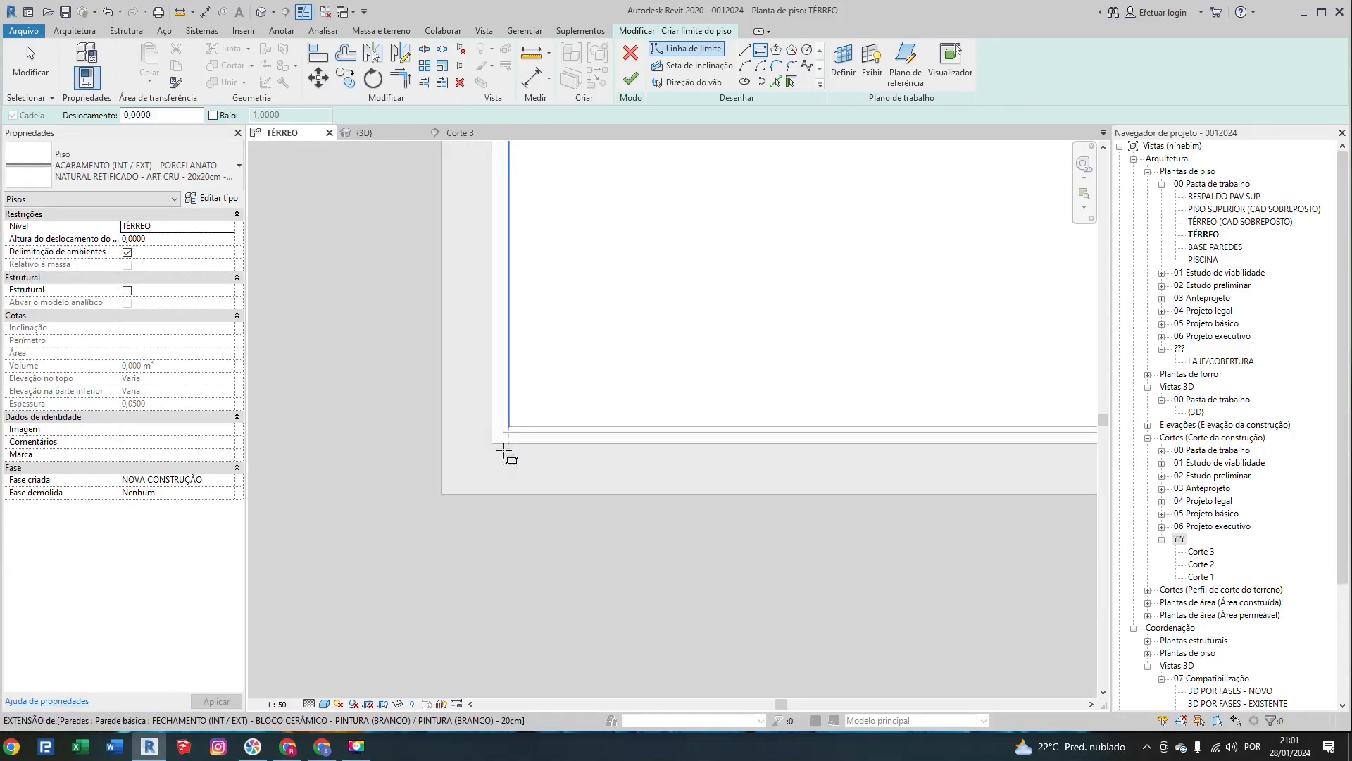
pyautogui.click(517, 414)
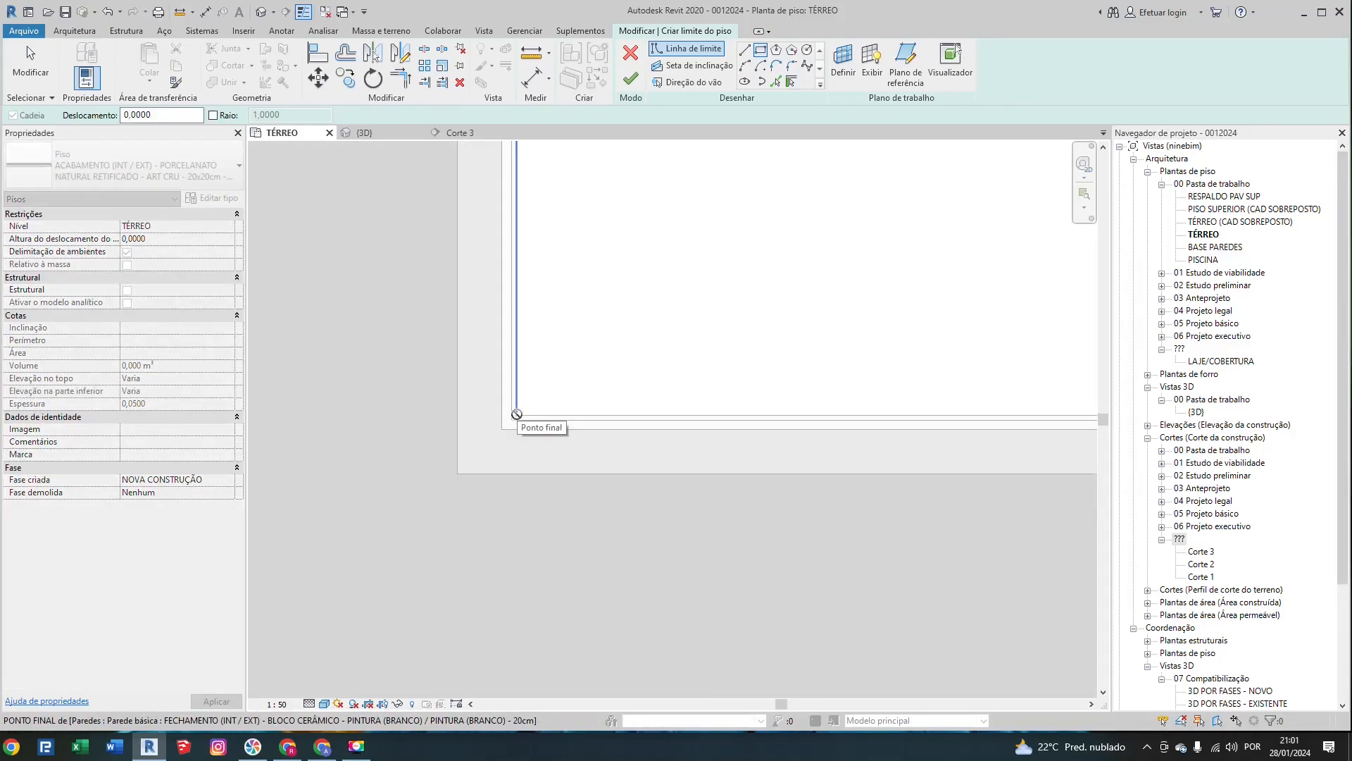
pyautogui.scroll(-4, 516, 414)
pyautogui.scroll(-3, 585, 366)
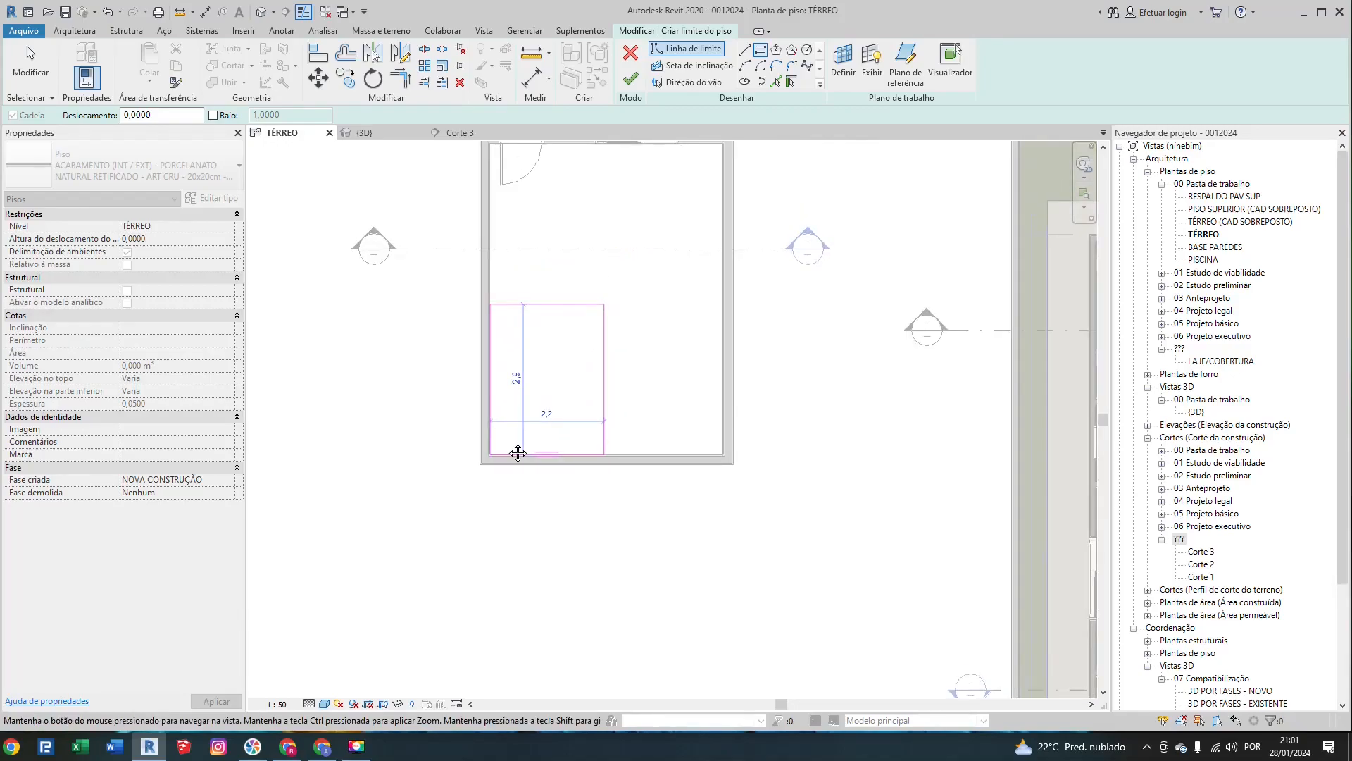
pyautogui.scroll(6, 634, 305)
pyautogui.scroll(2, 677, 311)
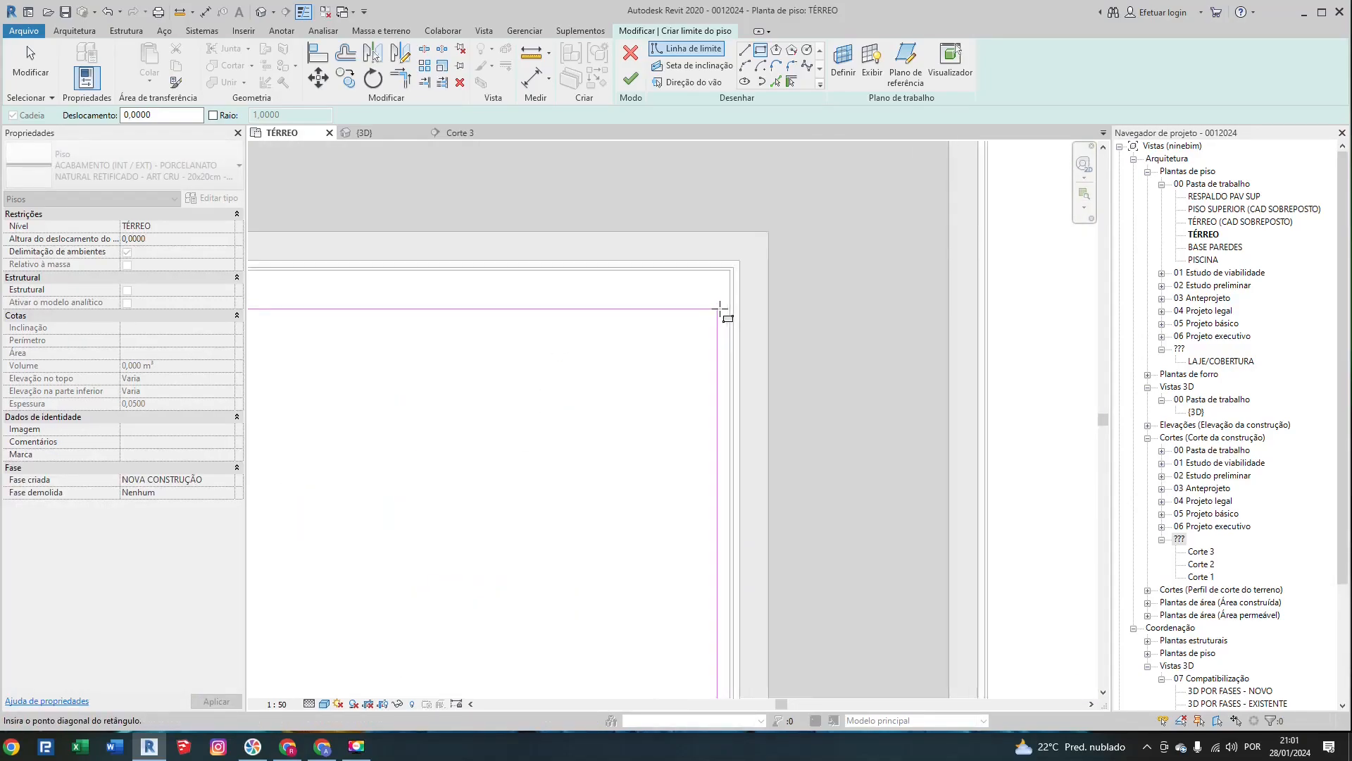
pyautogui.click(733, 264)
pyautogui.scroll(-8, 641, 415)
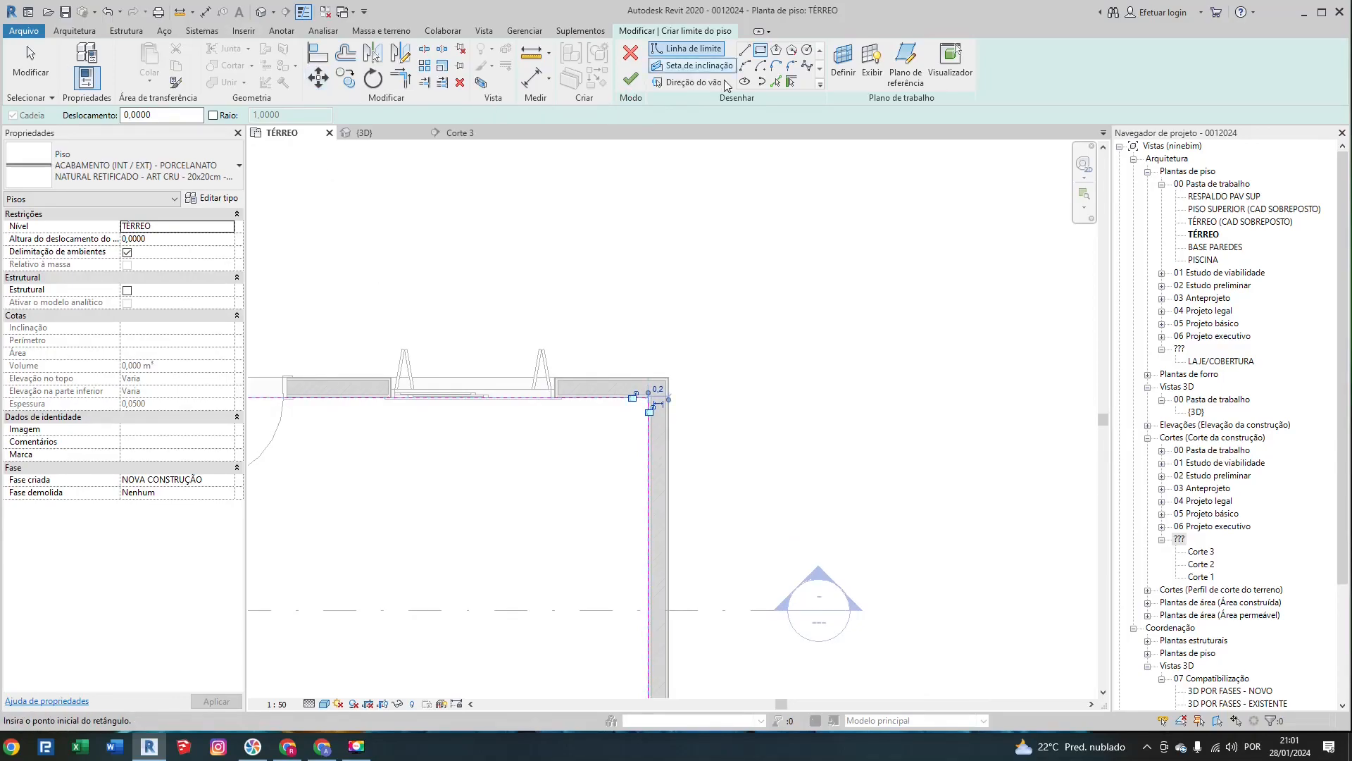
pyautogui.scroll(-4, 916, 162)
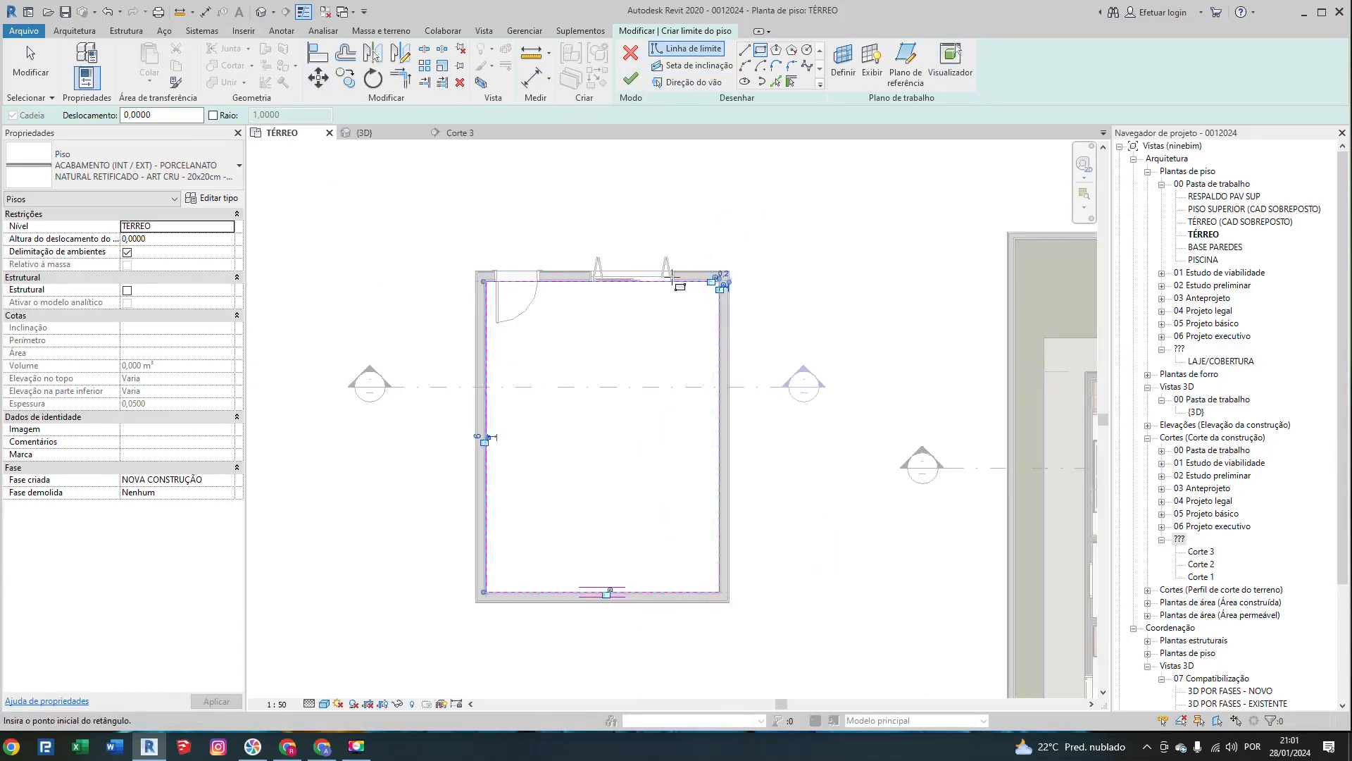
pyautogui.scroll(8, 556, 476)
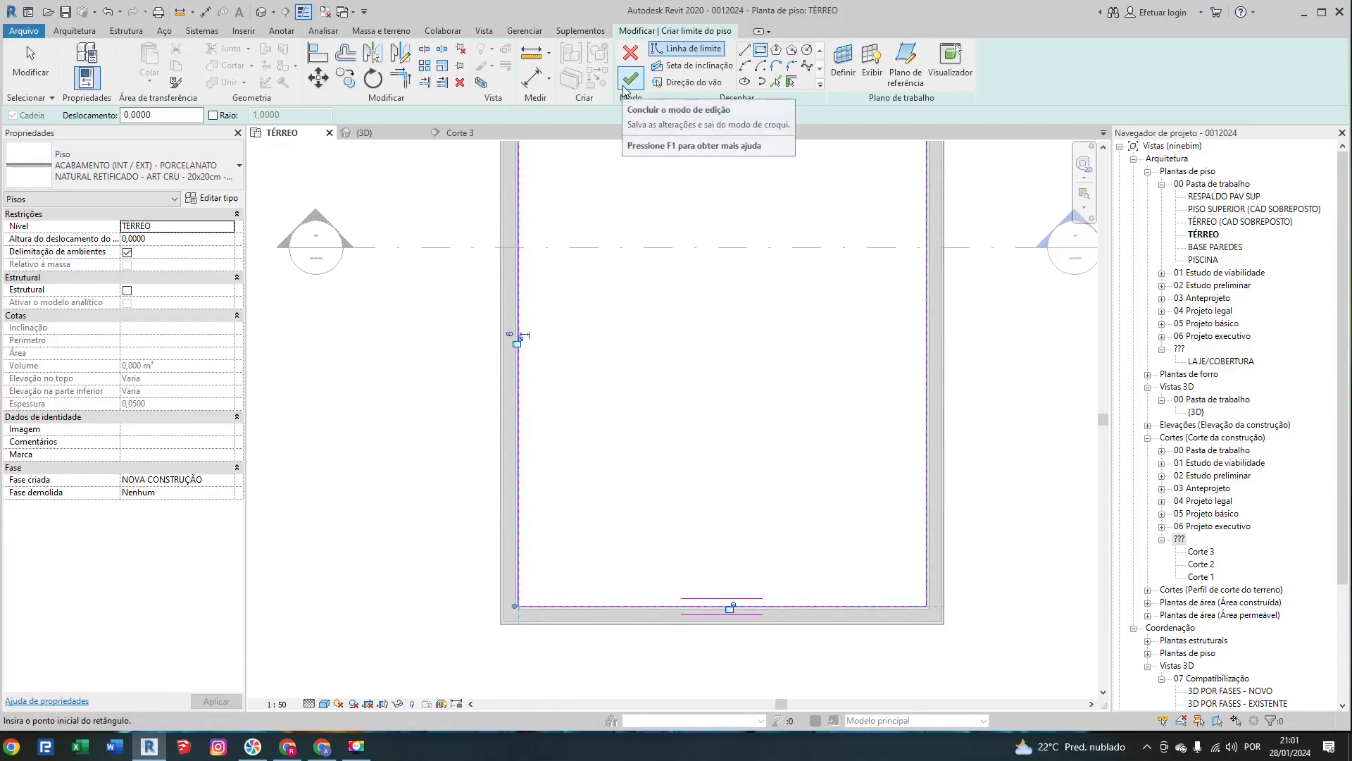
# Step: Finish the porcelain floor's sketch in the TÉRREO plan and deselect the floor
pyautogui.click(629, 83)
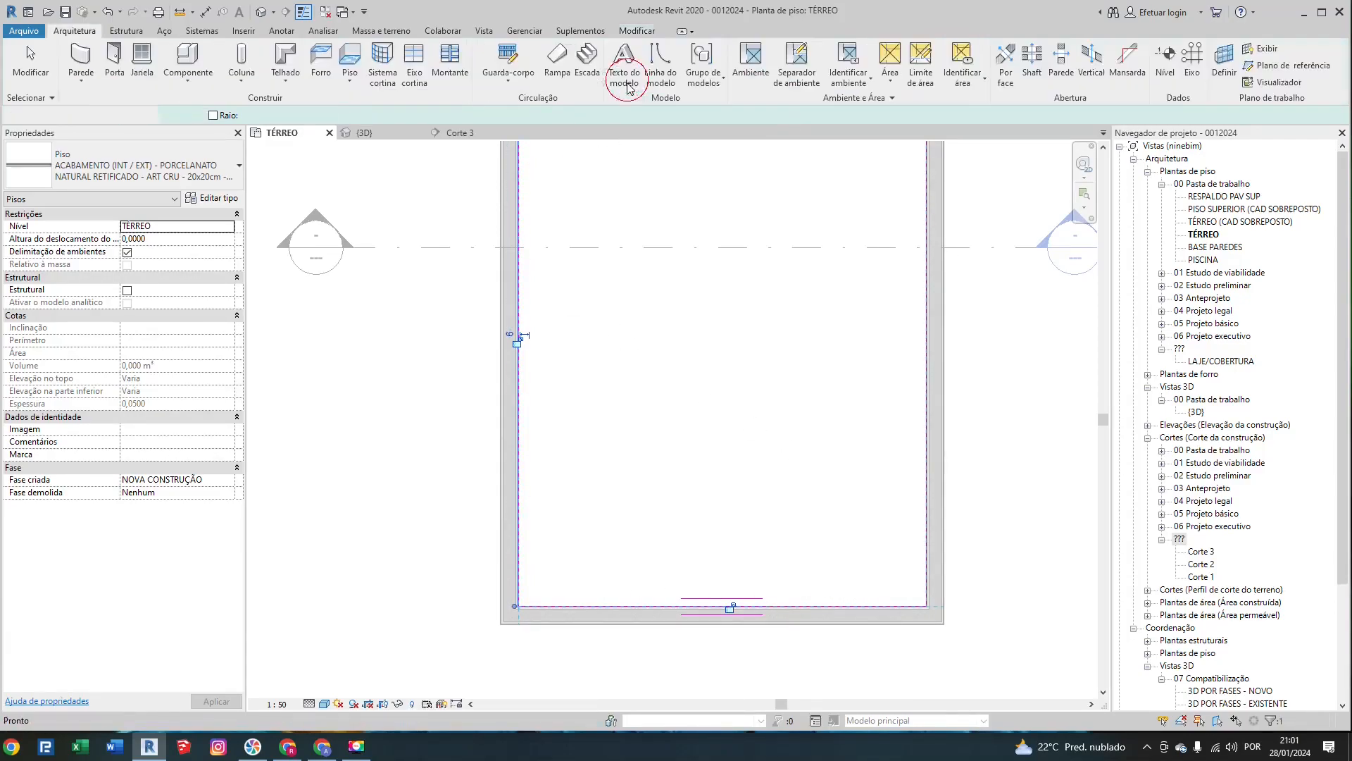
pyautogui.press('Escape')
pyautogui.scroll(-2, 579, 336)
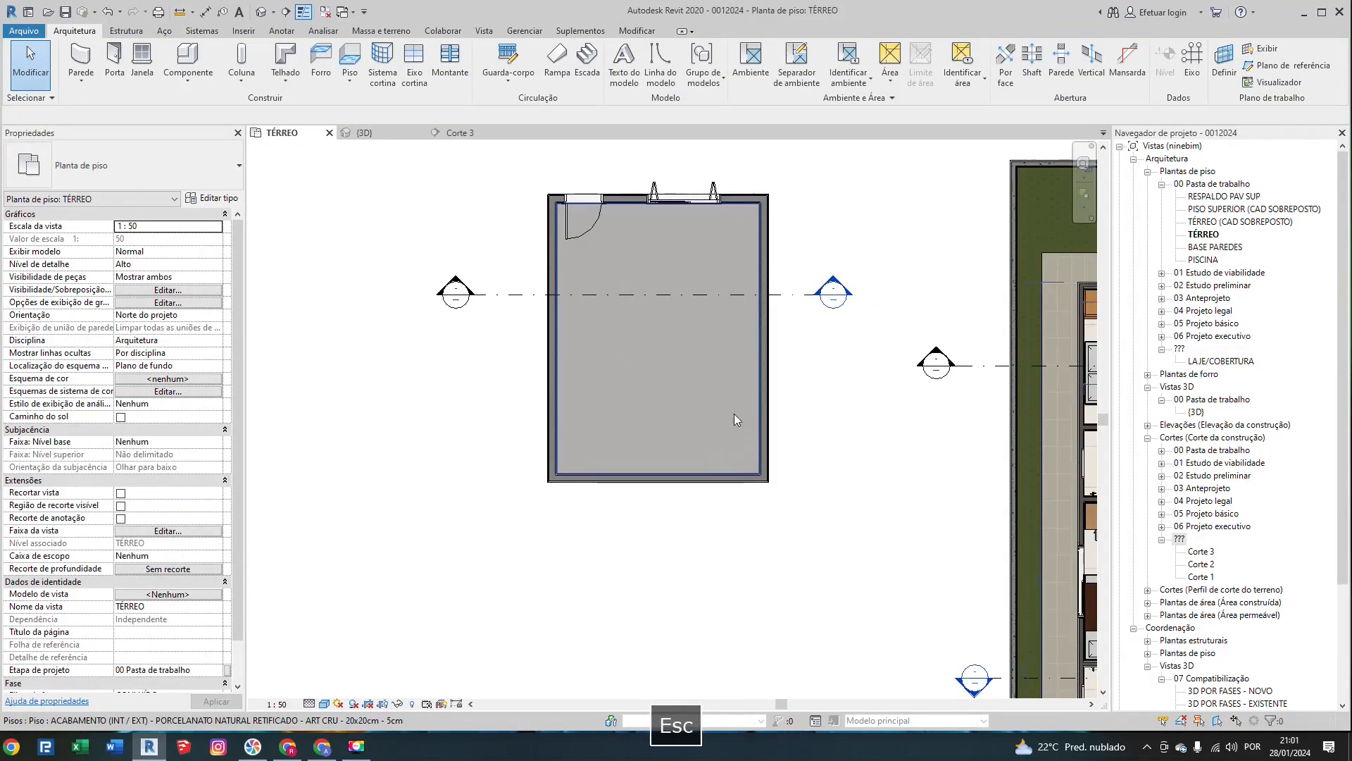
# Step: Examine the porcelain floor in Corte 3 and inside the room in the 3D view
pyautogui.click(458, 132)
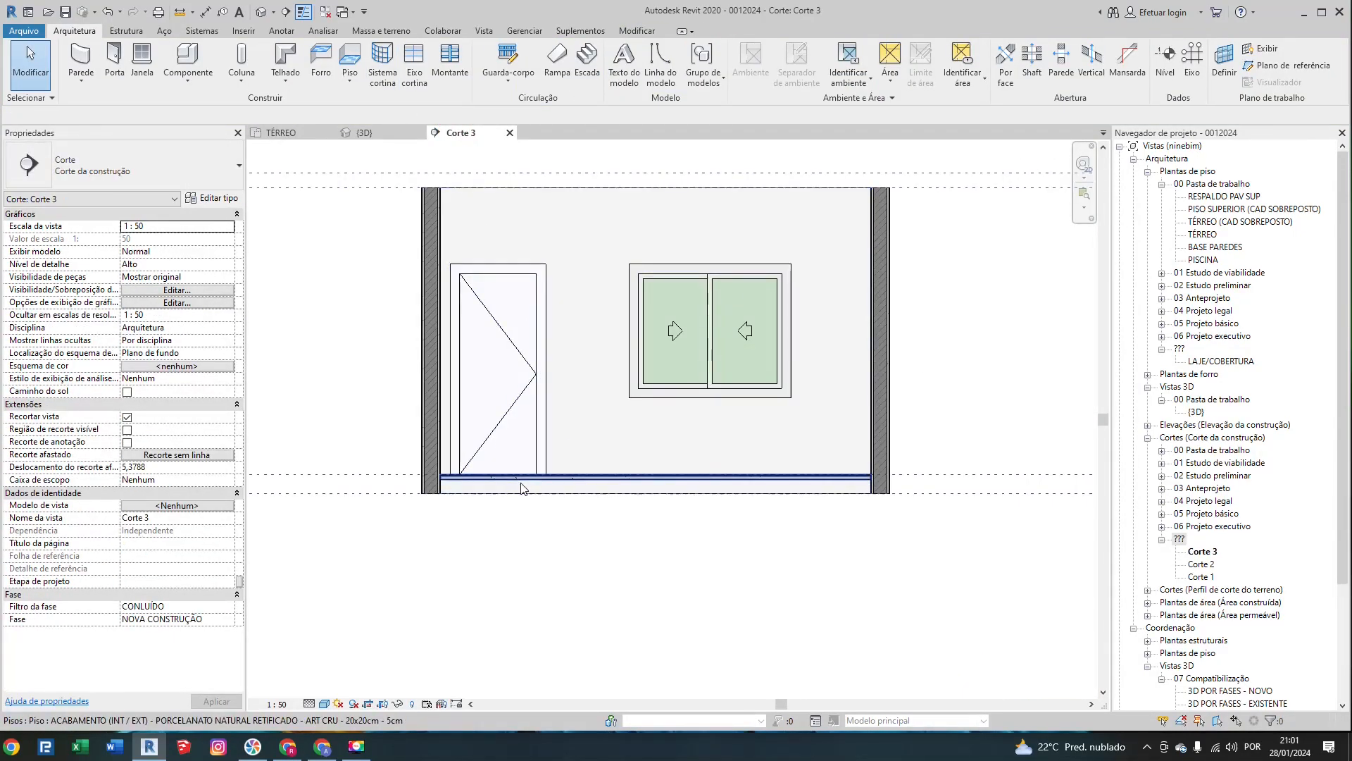
pyautogui.click(517, 493)
pyautogui.click(364, 133)
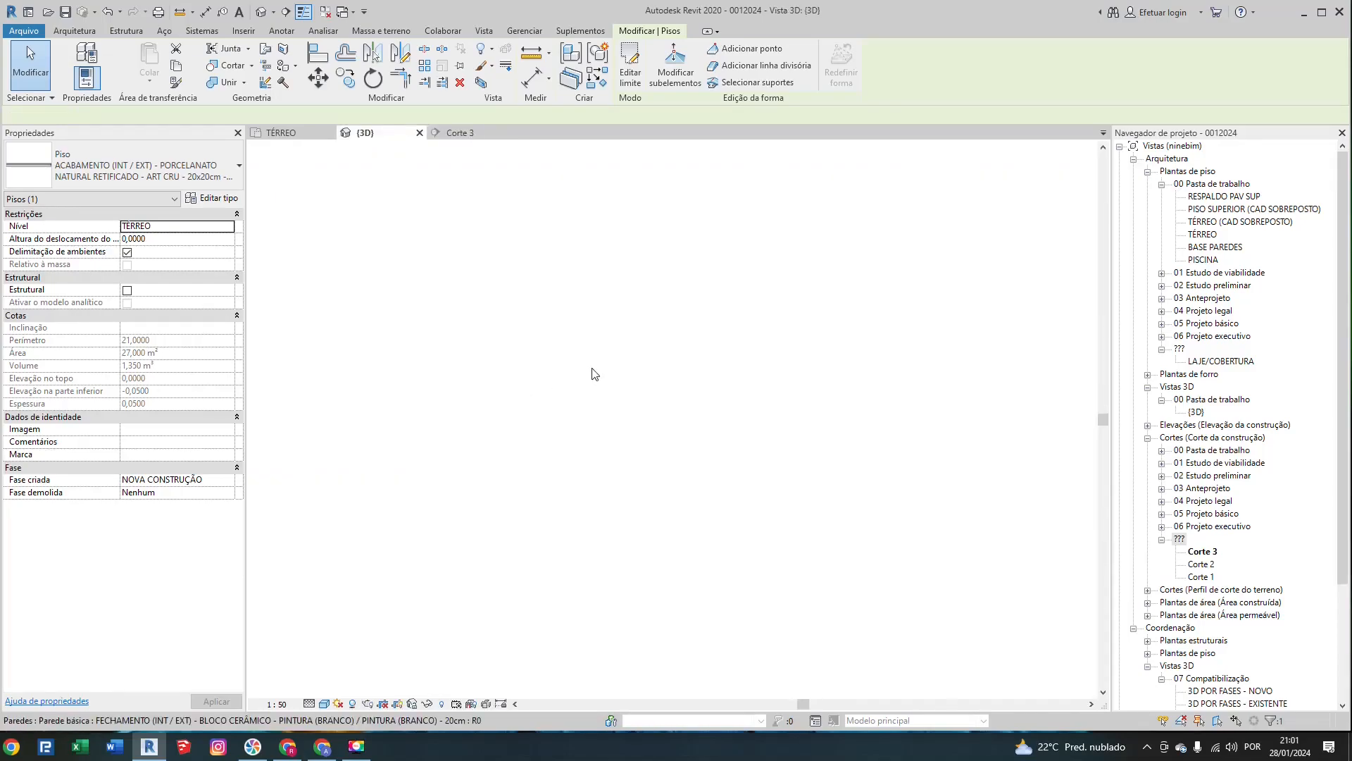
pyautogui.click(791, 446)
pyautogui.keyDown('shift'); pyautogui.moveTo(791, 447); pyautogui.dragTo(857, 483, button='middle'); pyautogui.keyUp('shift')
pyautogui.scroll(-3, 858, 483)
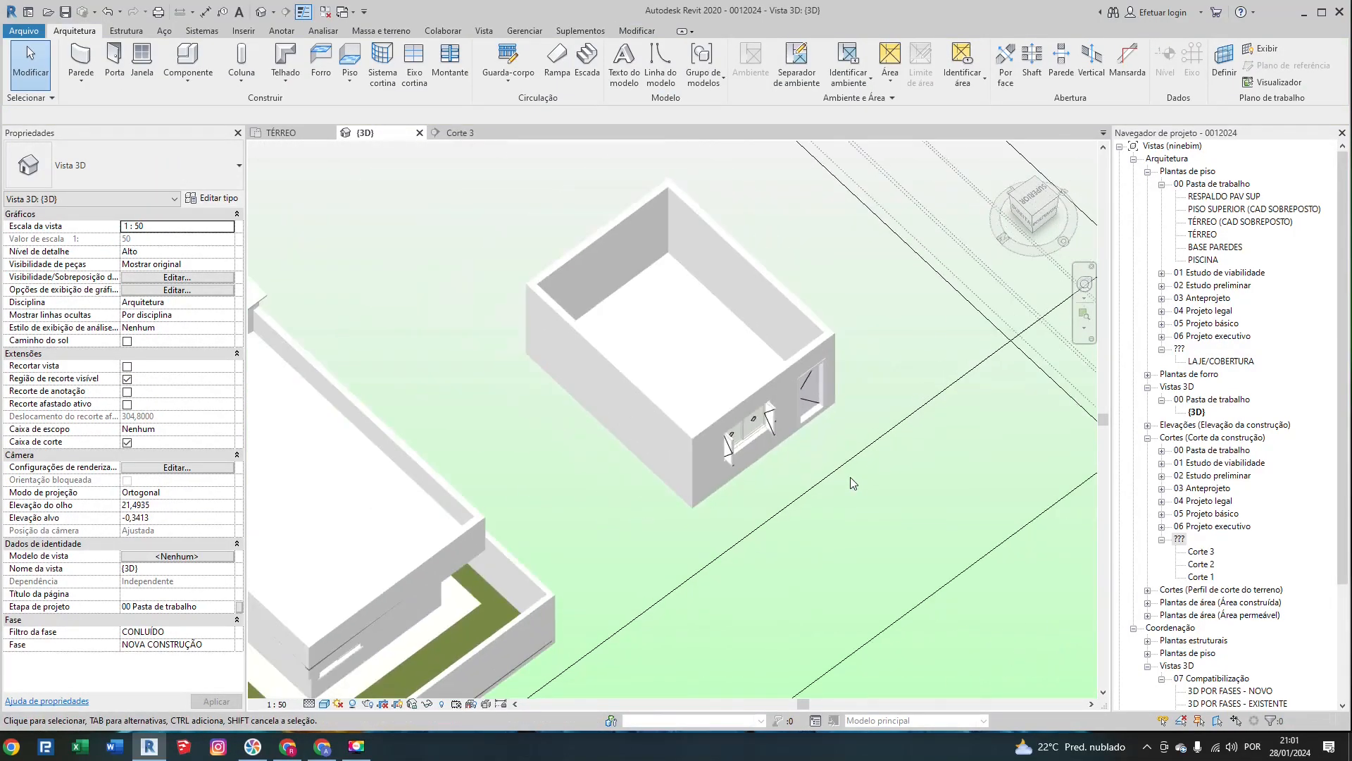
pyautogui.click(454, 133)
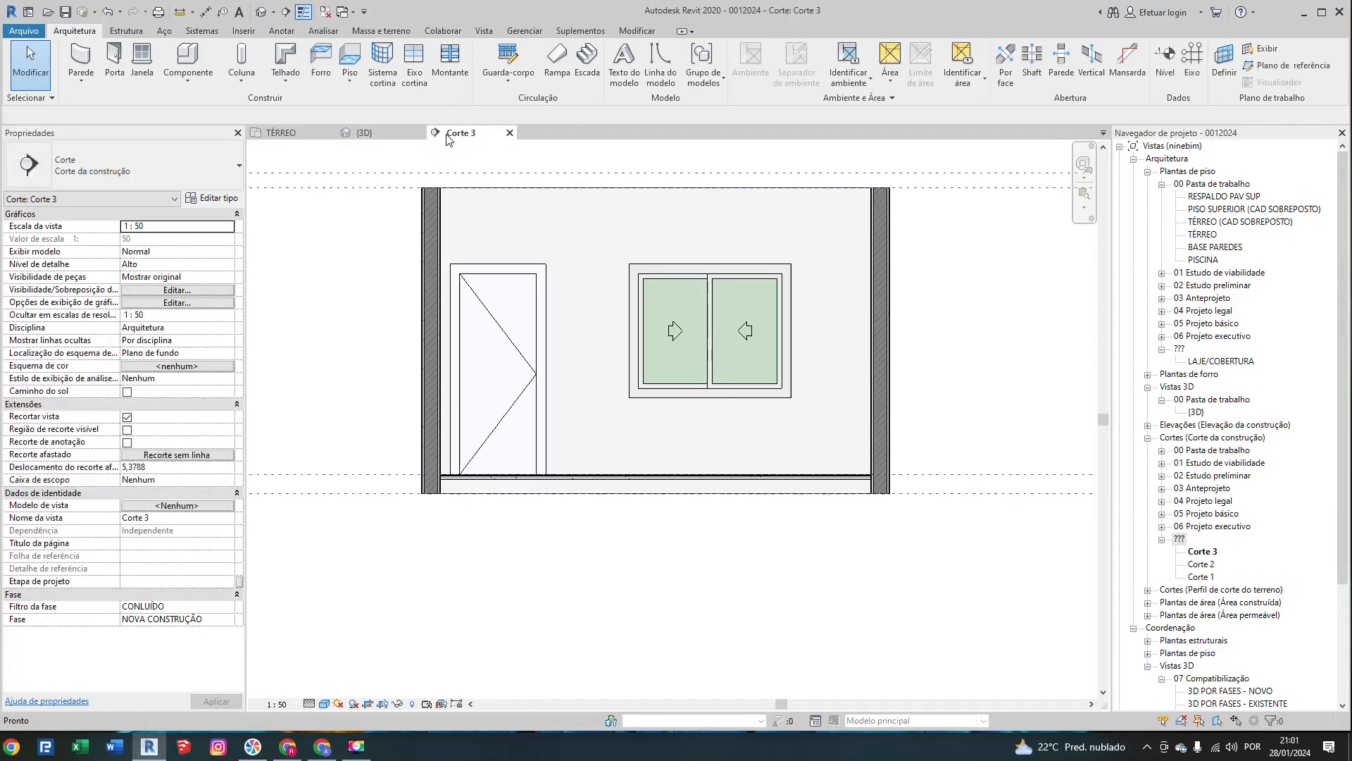
# Step: In the TÉRREO plan, start another floor of type ESTRUTURAL (INT / EXT) - CONCRETO ARMADO - 15cm
pyautogui.click(281, 132)
pyautogui.click(350, 57)
pyautogui.click(211, 172)
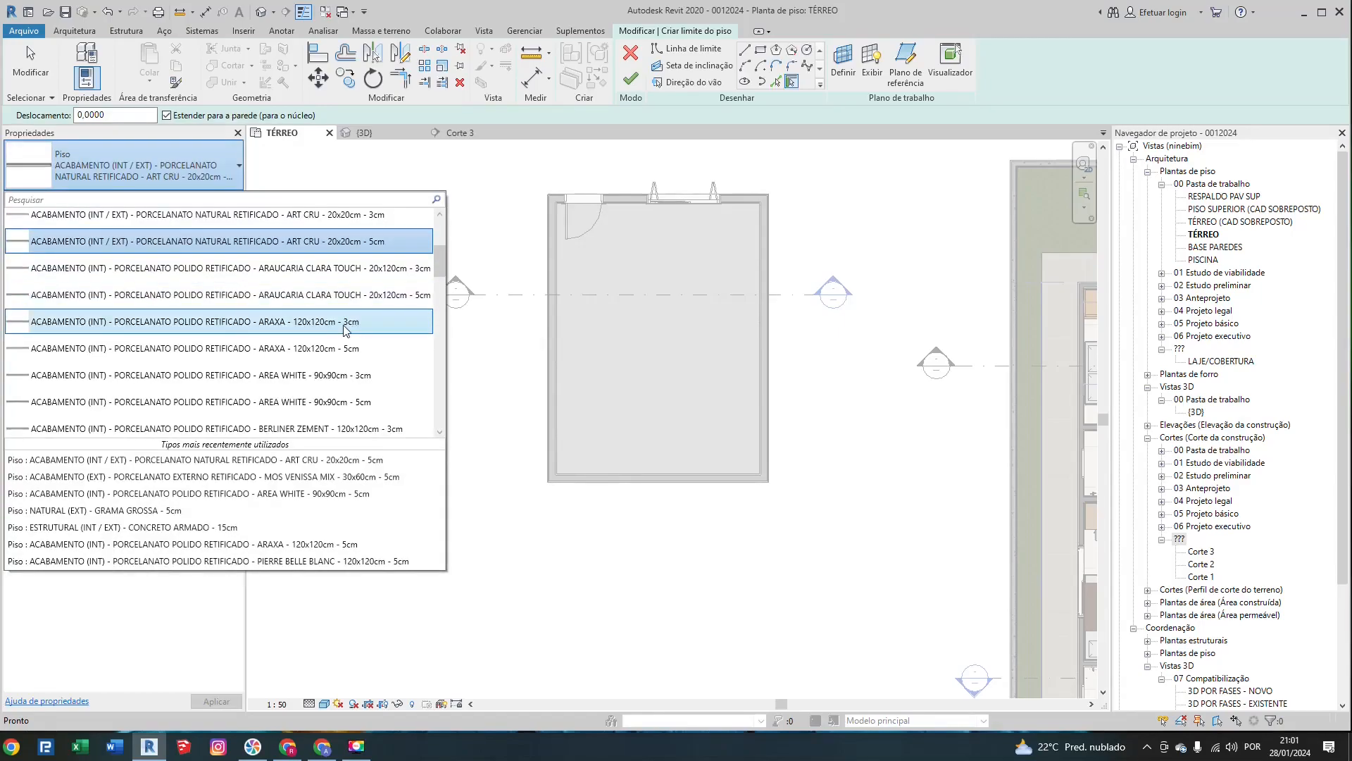
pyautogui.scroll(-10, 220, 332)
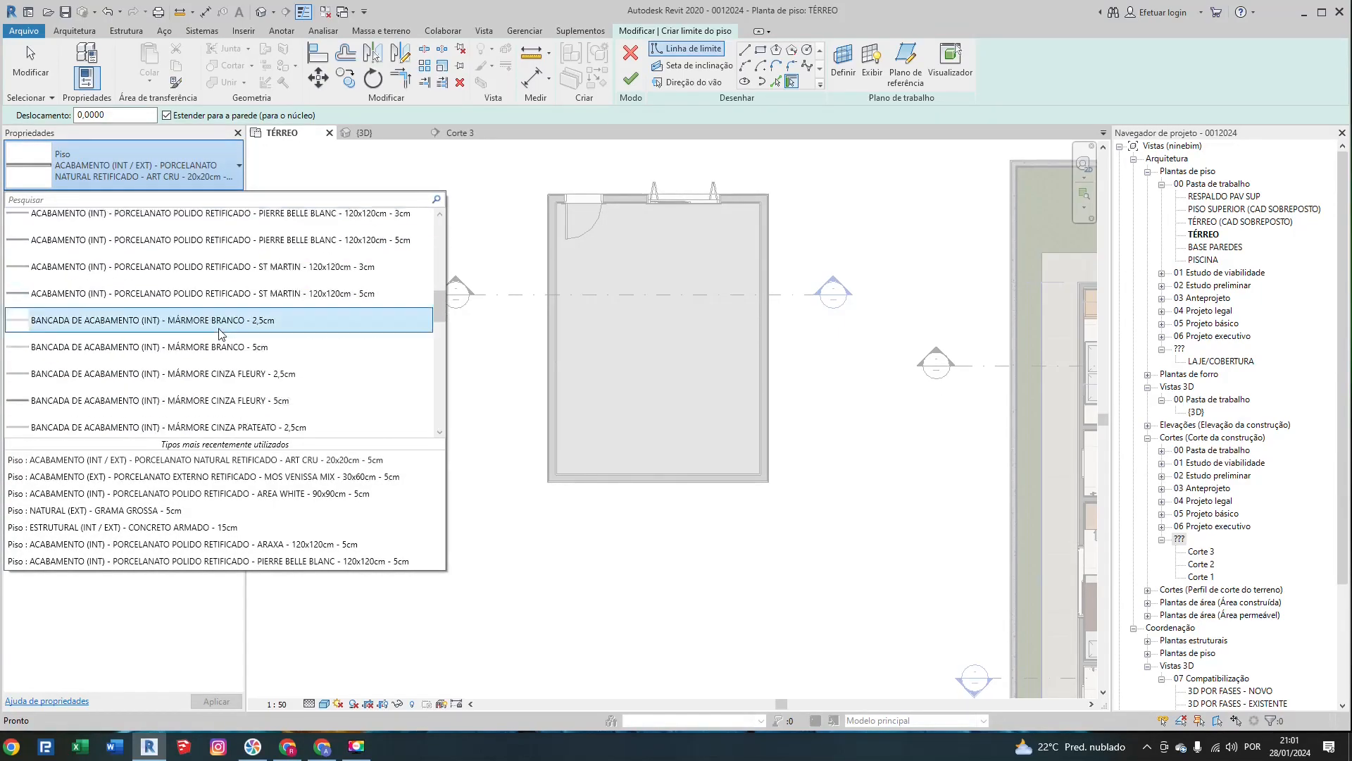
pyautogui.scroll(-3, 220, 333)
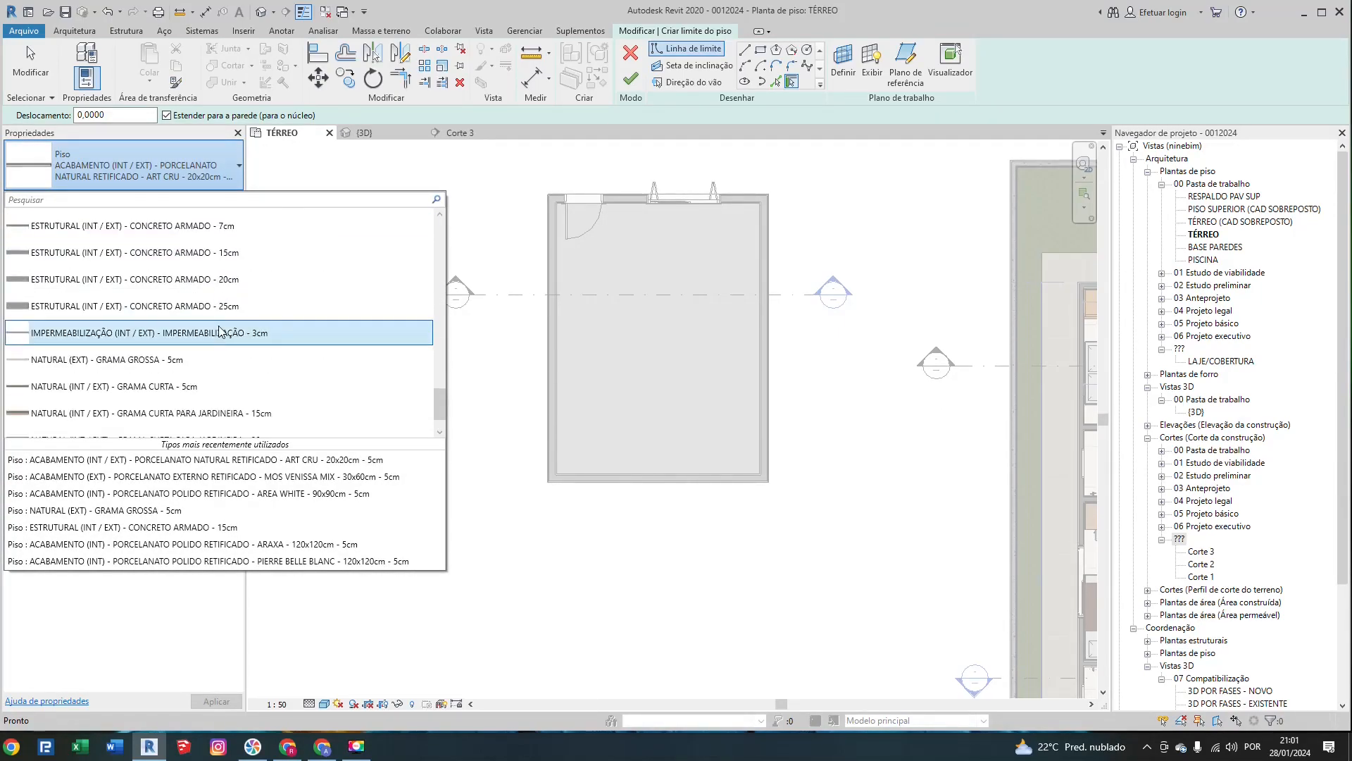
pyautogui.click(212, 285)
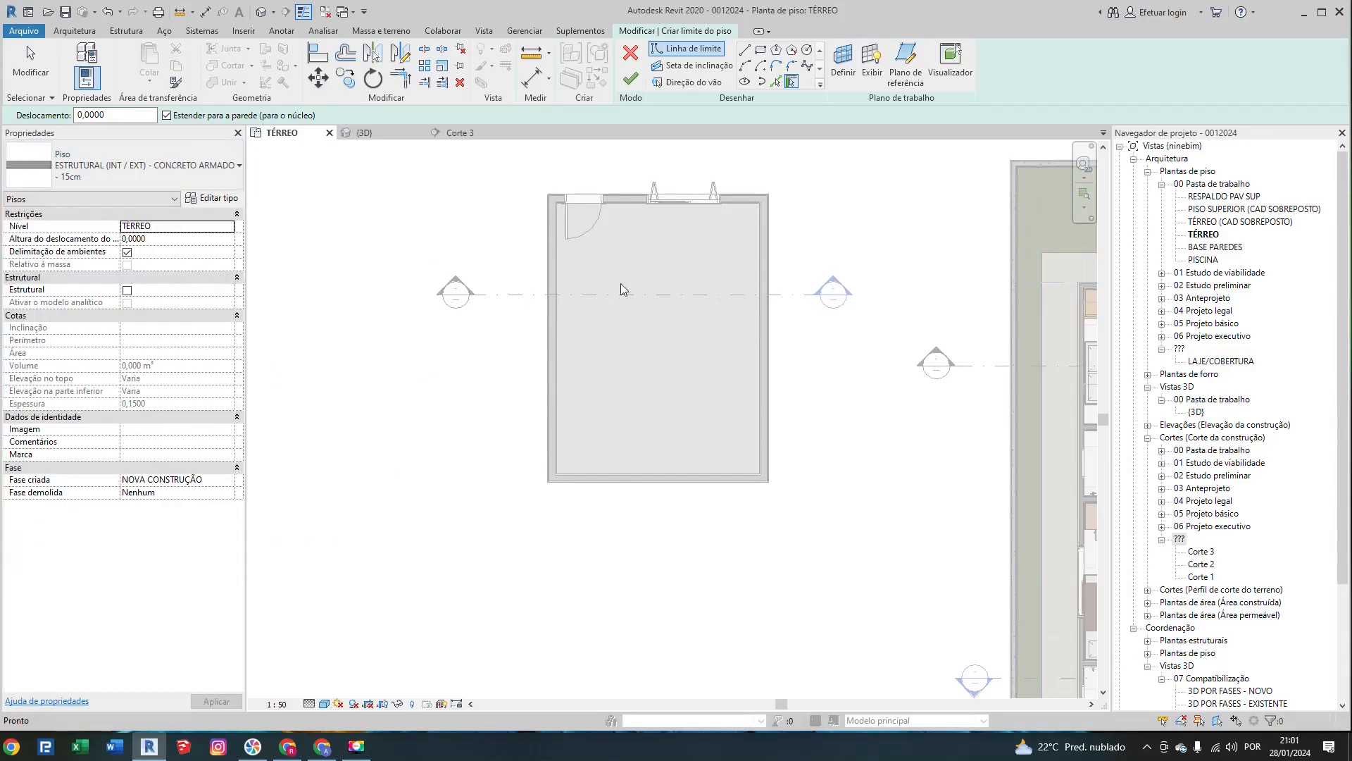
# Step: Sketch a rectangular slab boundary from the upper-left to the lower-right outer corner of the practice room's walls and finish the sketch
pyautogui.click(762, 53)
pyautogui.scroll(5, 556, 185)
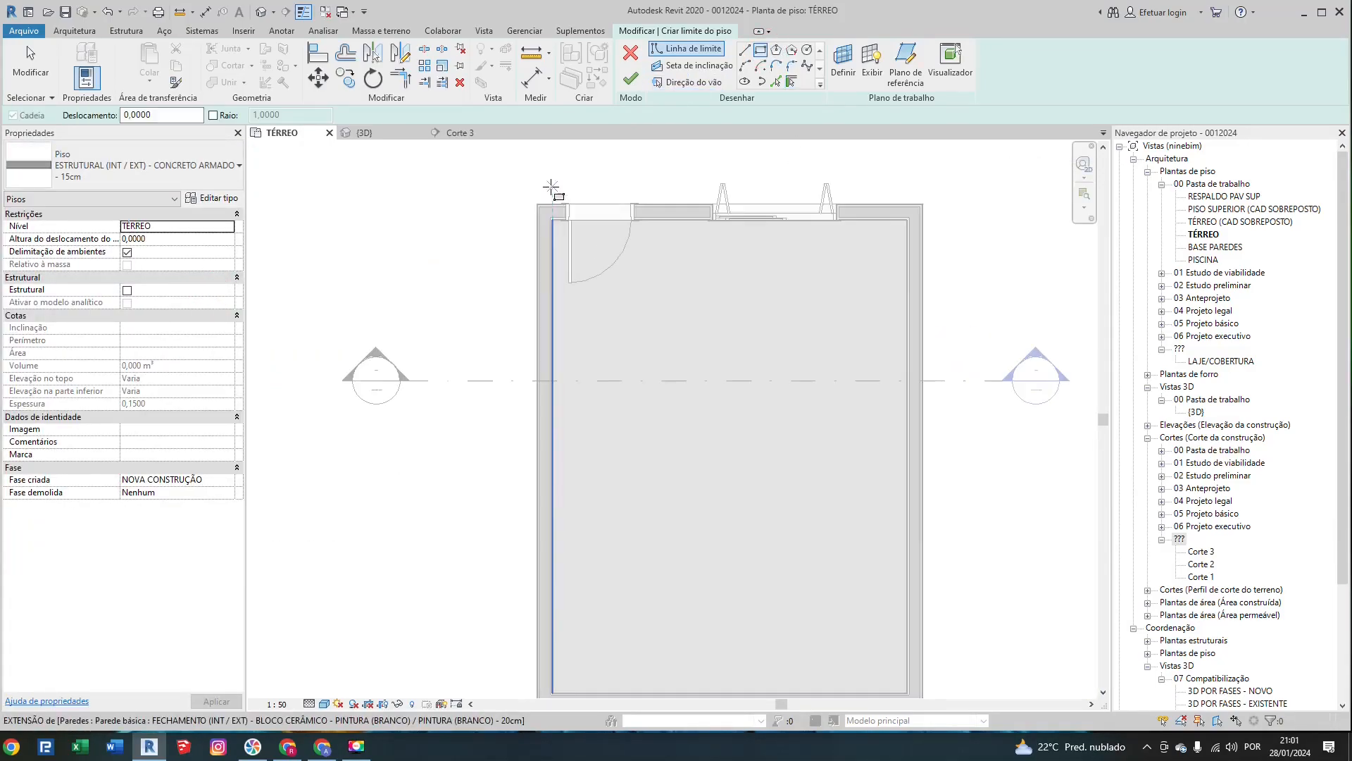
pyautogui.scroll(2, 500, 251)
pyautogui.click(462, 293)
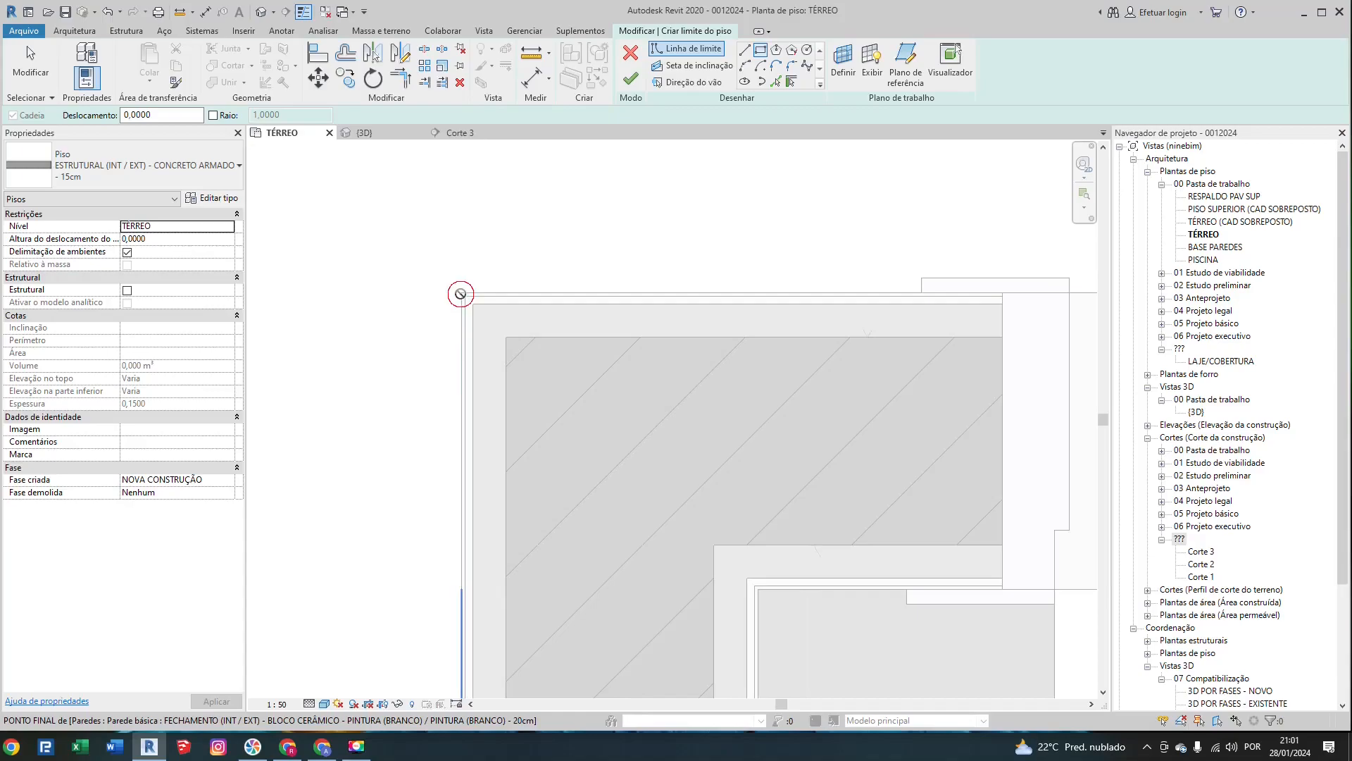
pyautogui.scroll(-6, 590, 337)
pyautogui.scroll(-6, 586, 336)
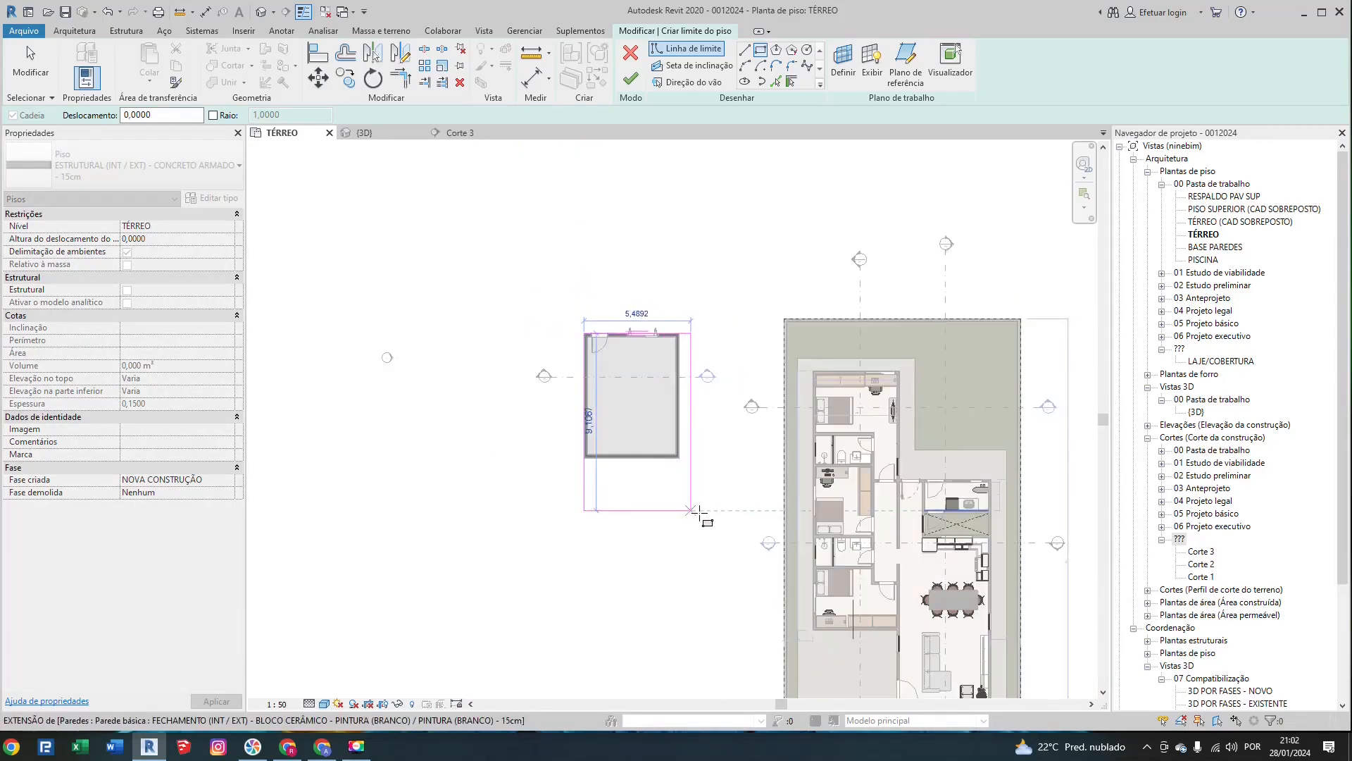
pyautogui.scroll(5, 677, 412)
pyautogui.scroll(-2, 678, 412)
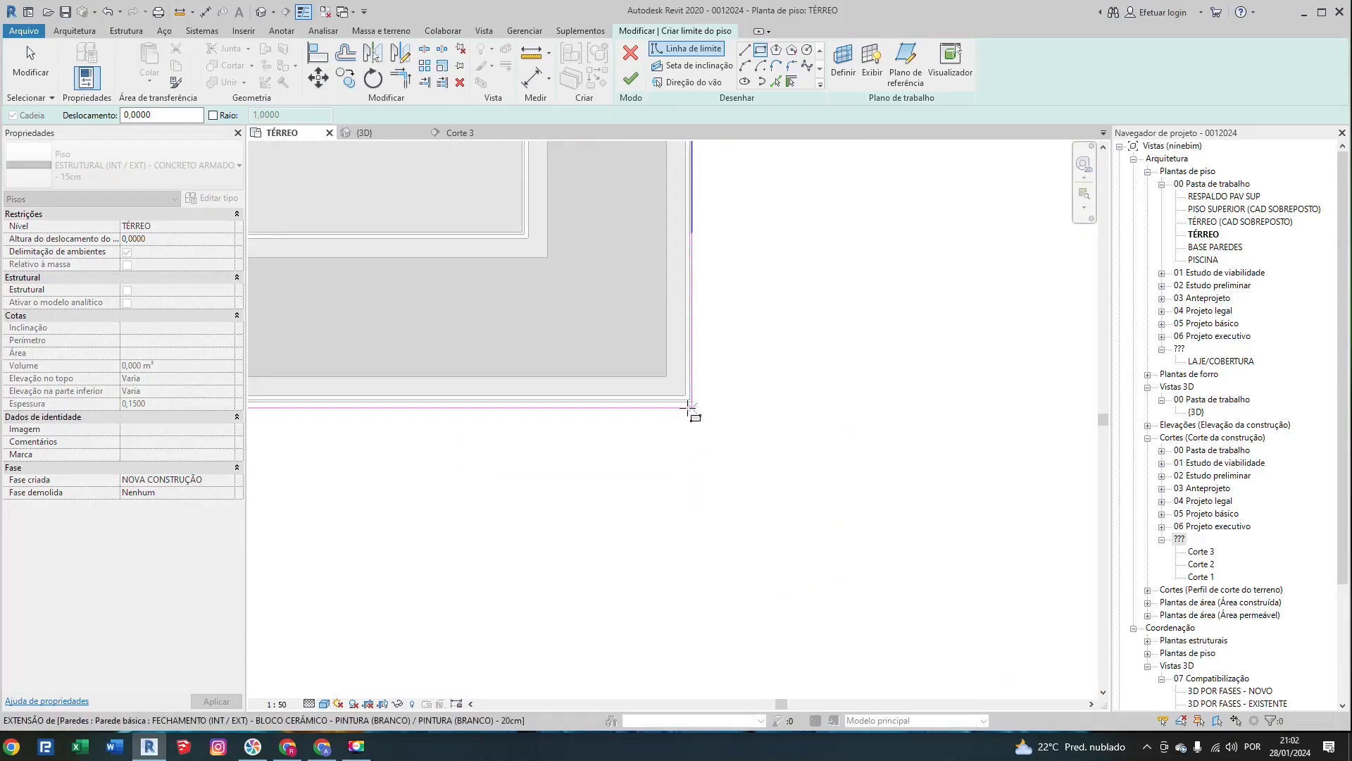
pyautogui.click(692, 401)
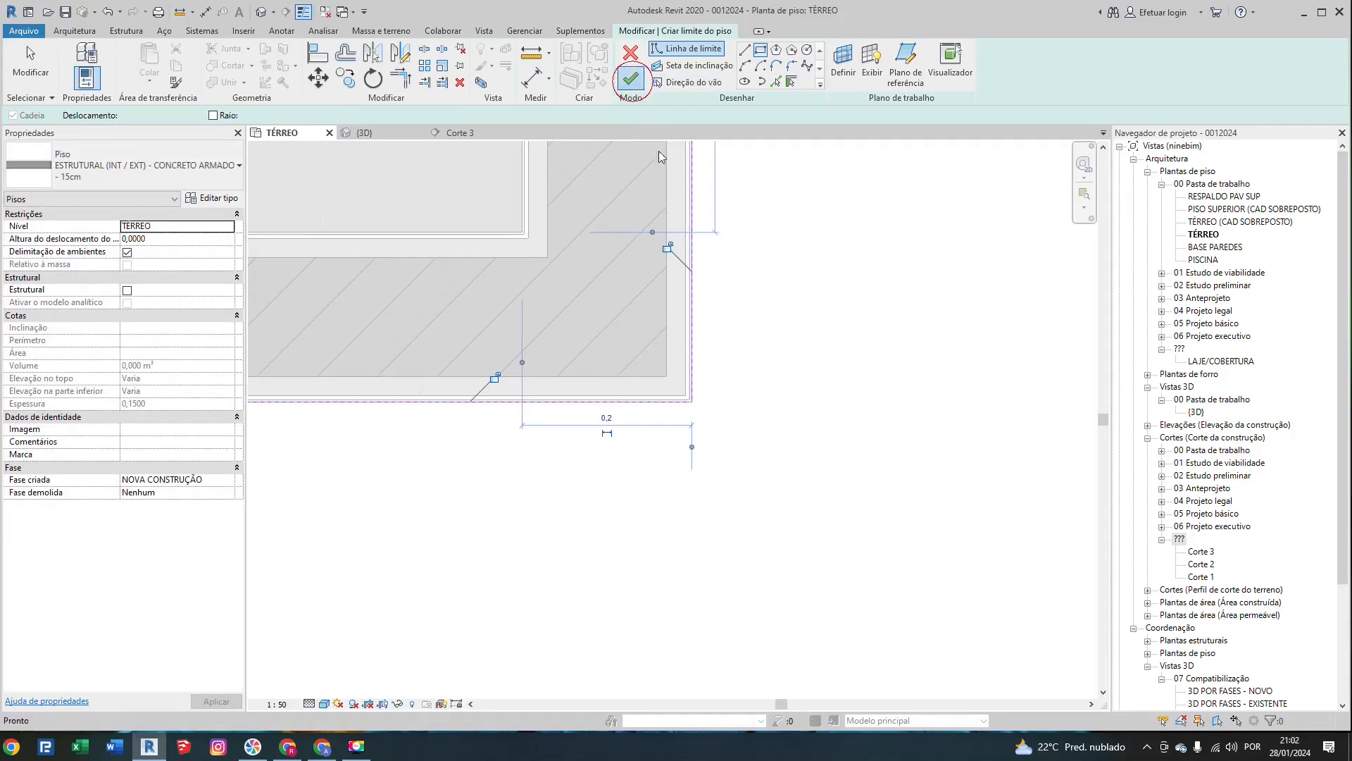
pyautogui.click(631, 78)
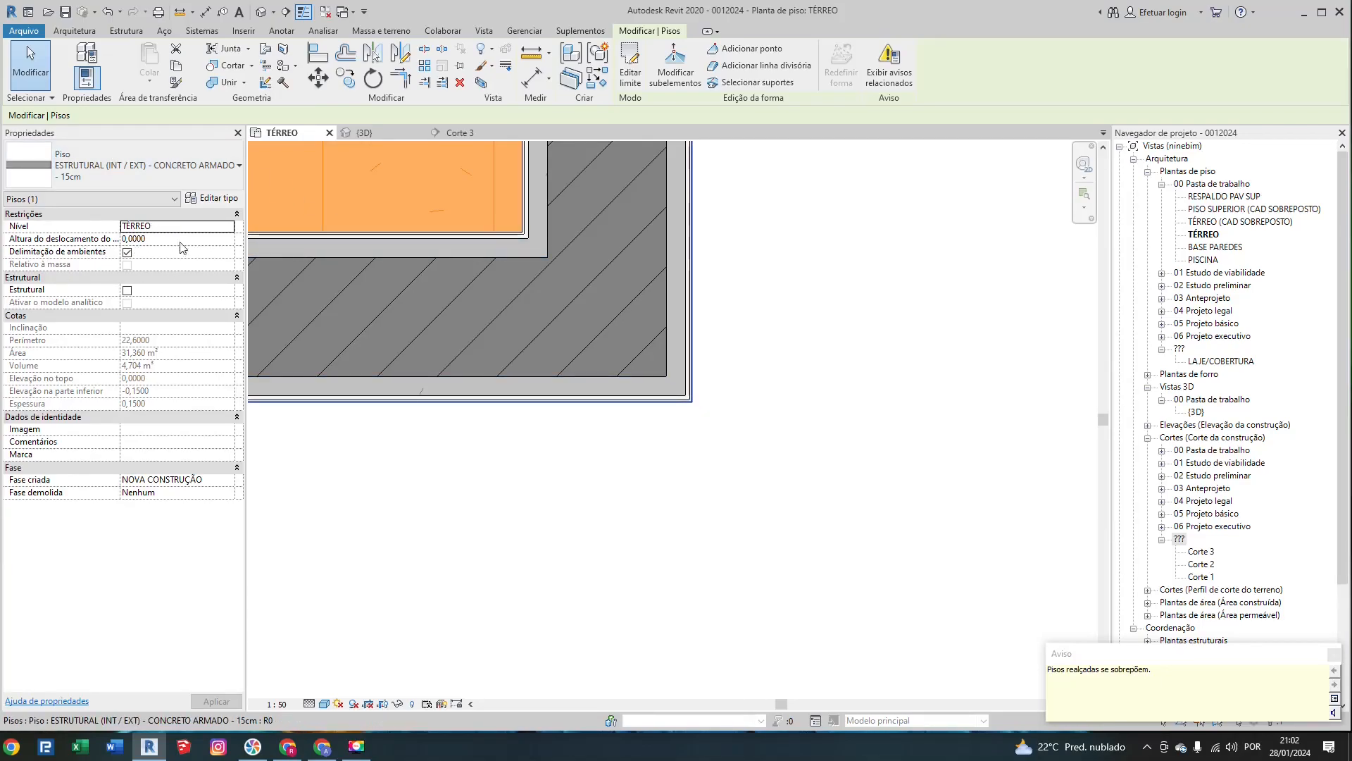
# Step: Examine the concrete slab in the TÉRREO plan and Corte 3, and deselect it
pyautogui.scroll(6, 803, 326)
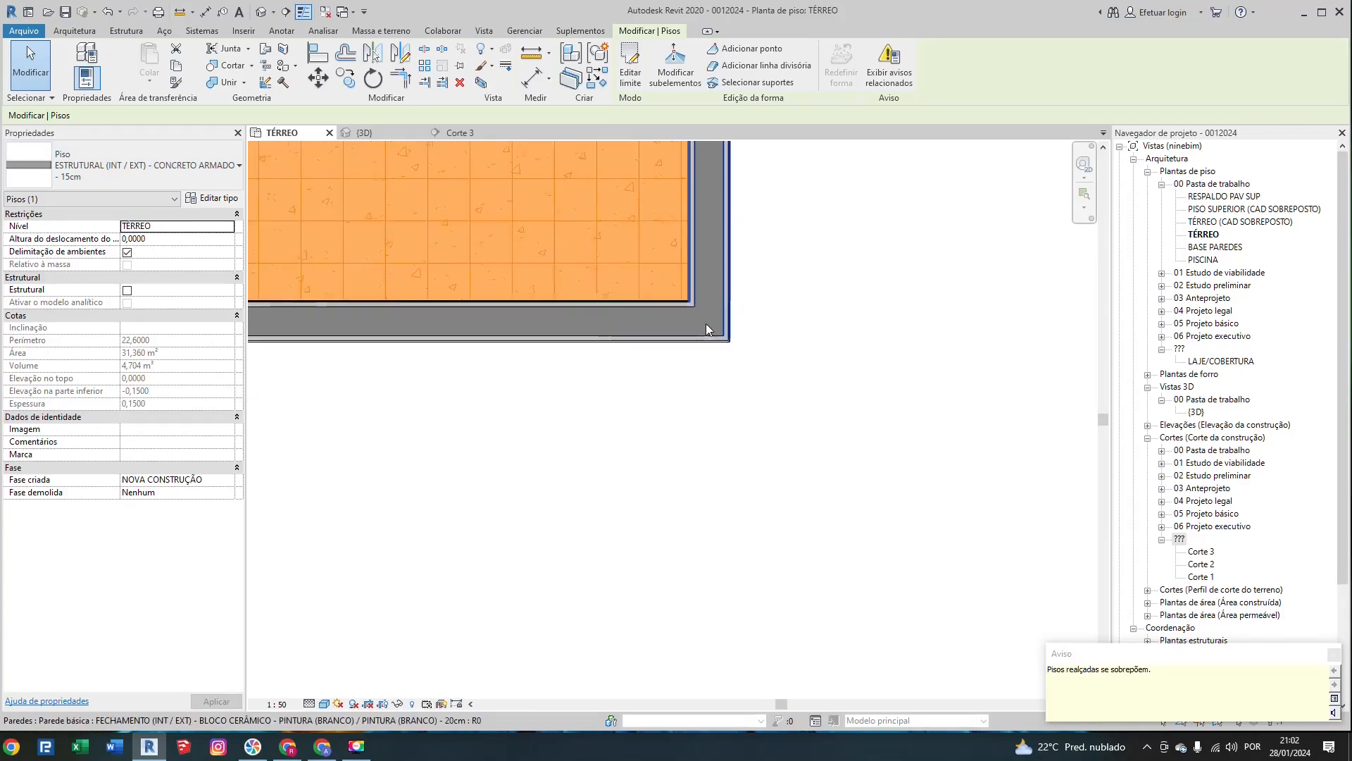
pyautogui.scroll(-2, 468, 322)
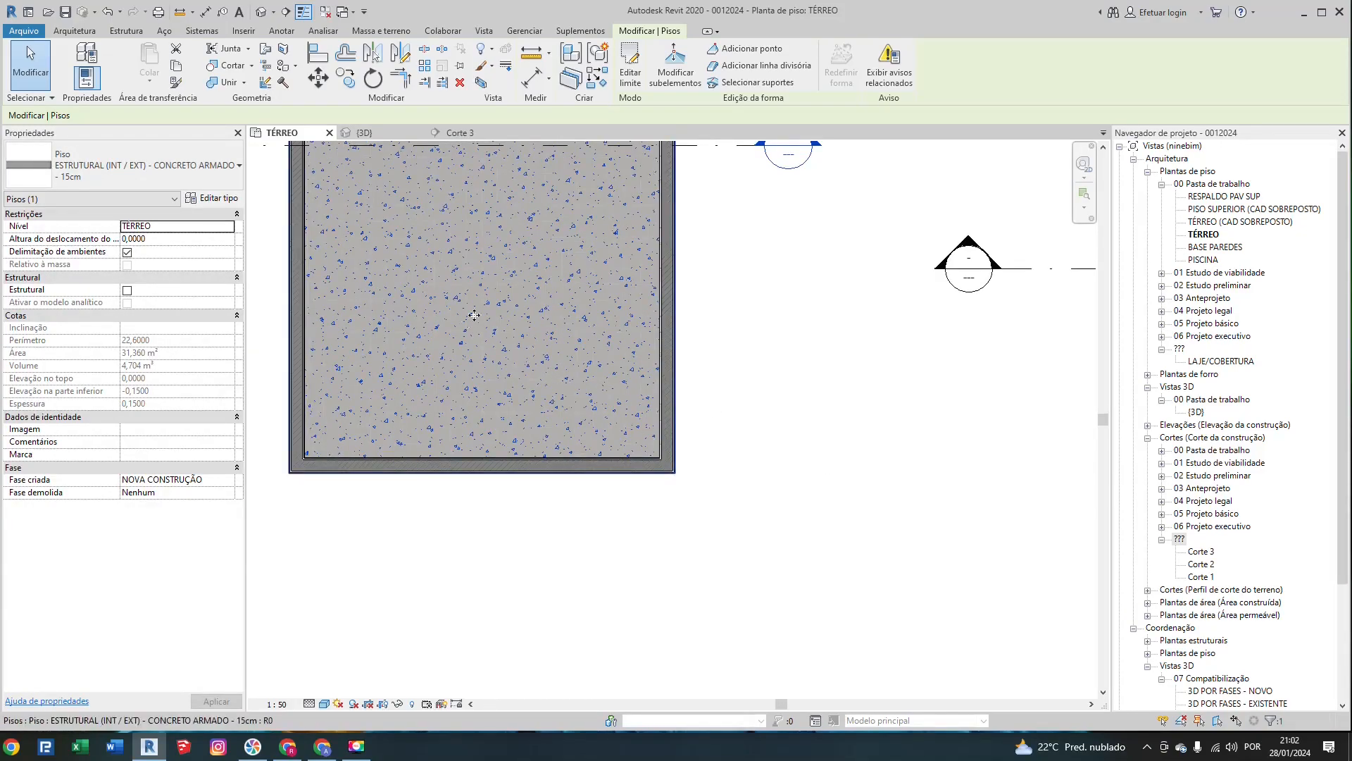
pyautogui.scroll(-1, 546, 310)
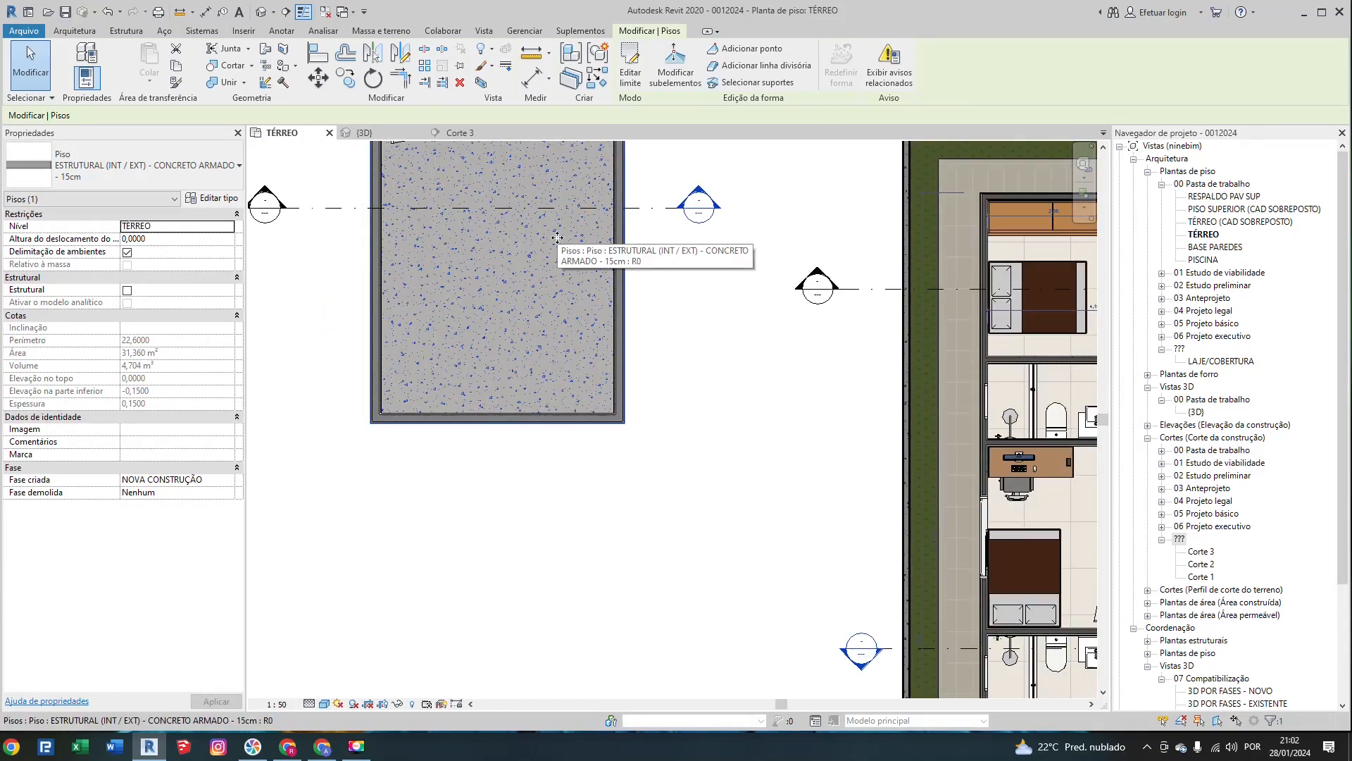
pyautogui.click(461, 133)
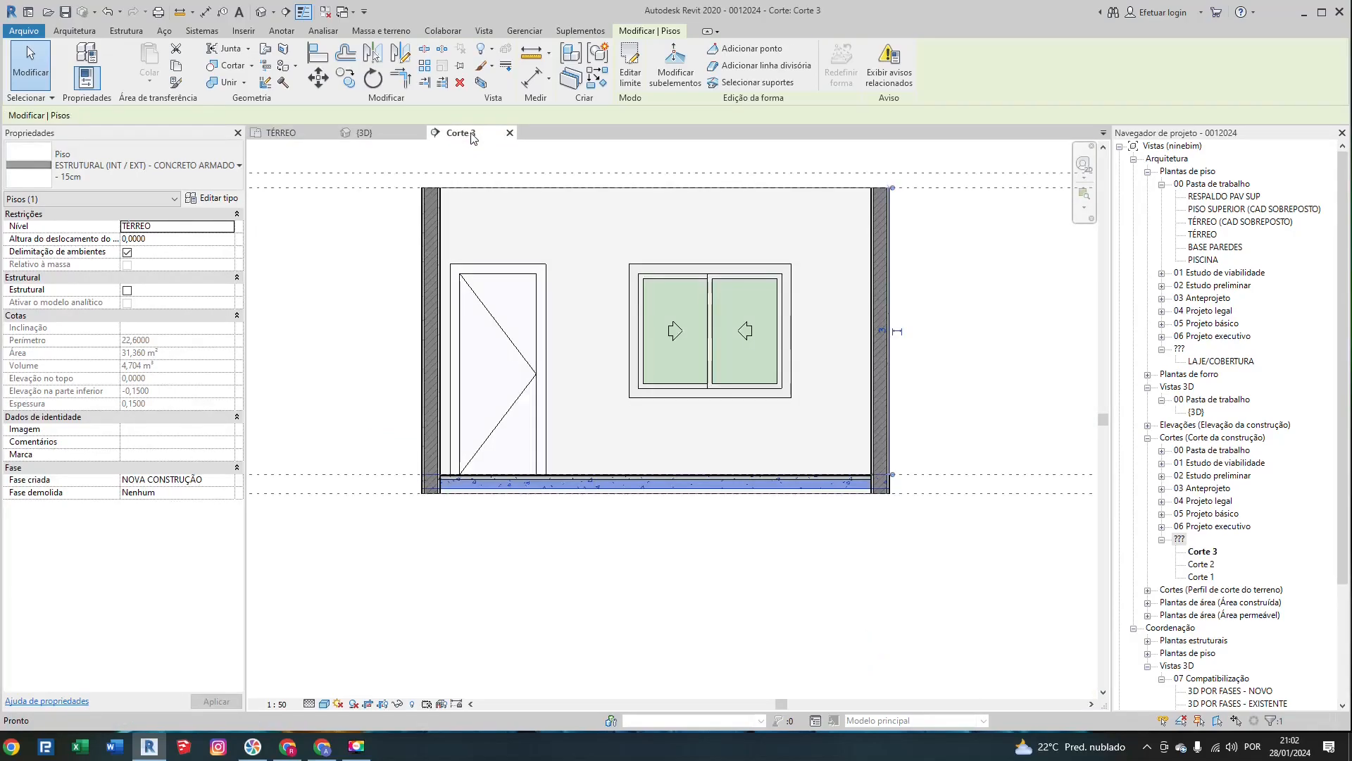
pyautogui.click(688, 537)
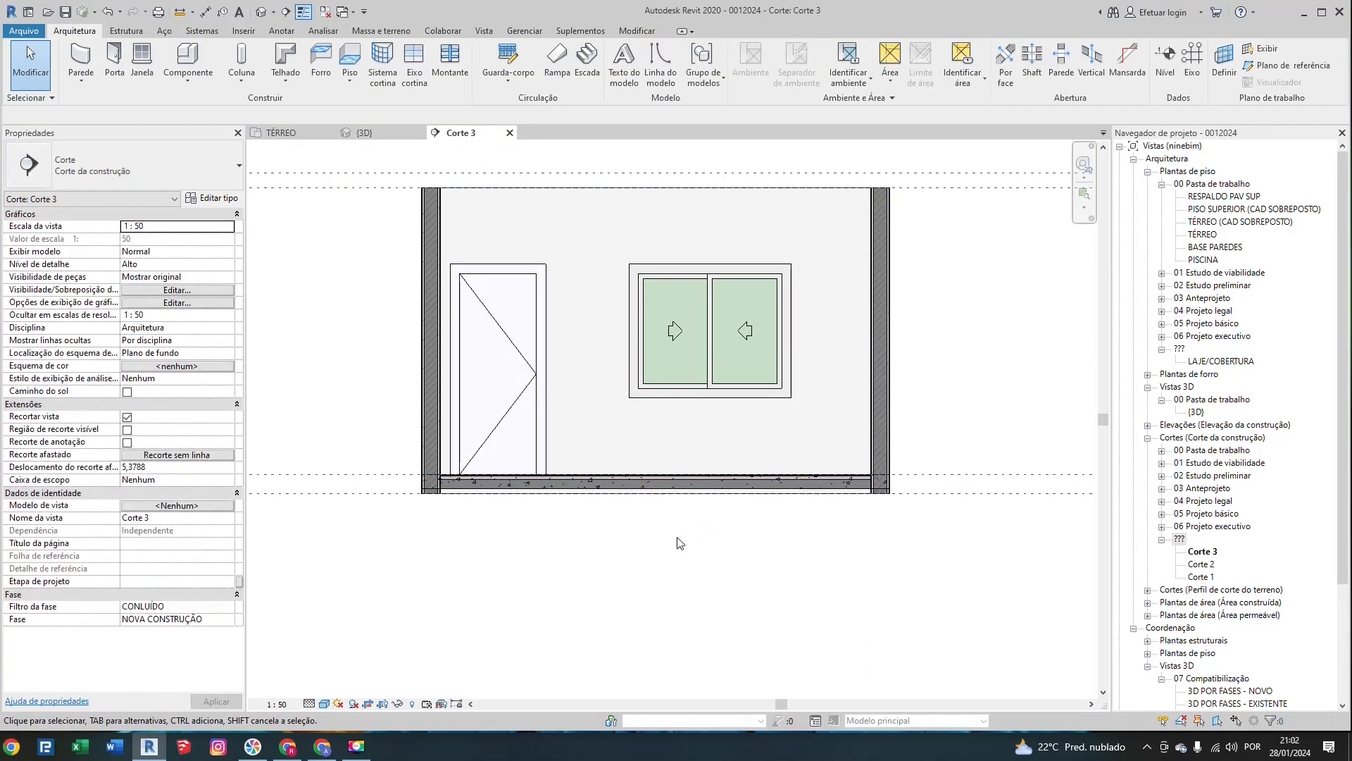
# Step: In Corte 3, select the 15 cm concrete slab, set its level (Nível) to LAJE/COBERTURA, and deselect it
pyautogui.scroll(2, 540, 487)
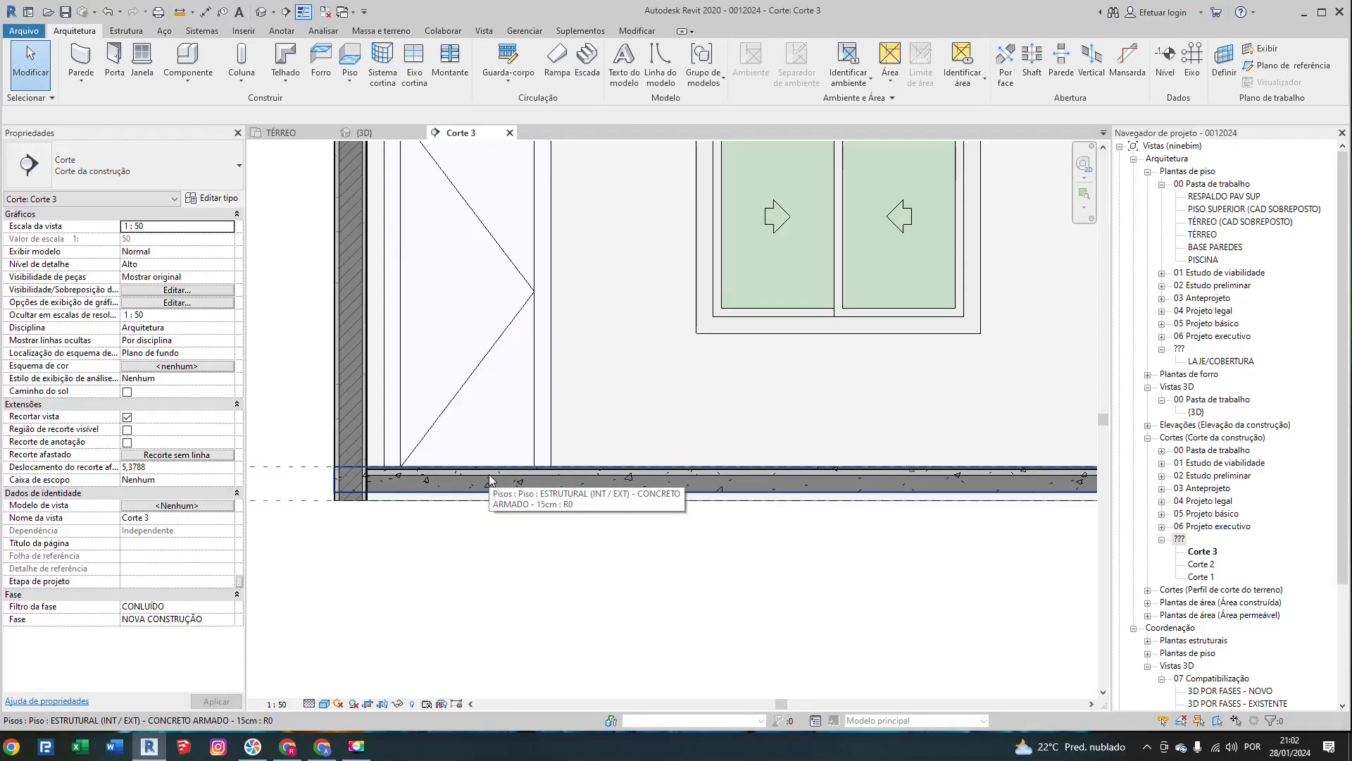
pyautogui.press('Tab')
pyautogui.press('Tab')
pyautogui.press('Tab')
pyautogui.press('Tab')
pyautogui.press('Tab')
pyautogui.press('Tab')
pyautogui.press('Tab')
pyautogui.press('Tab')
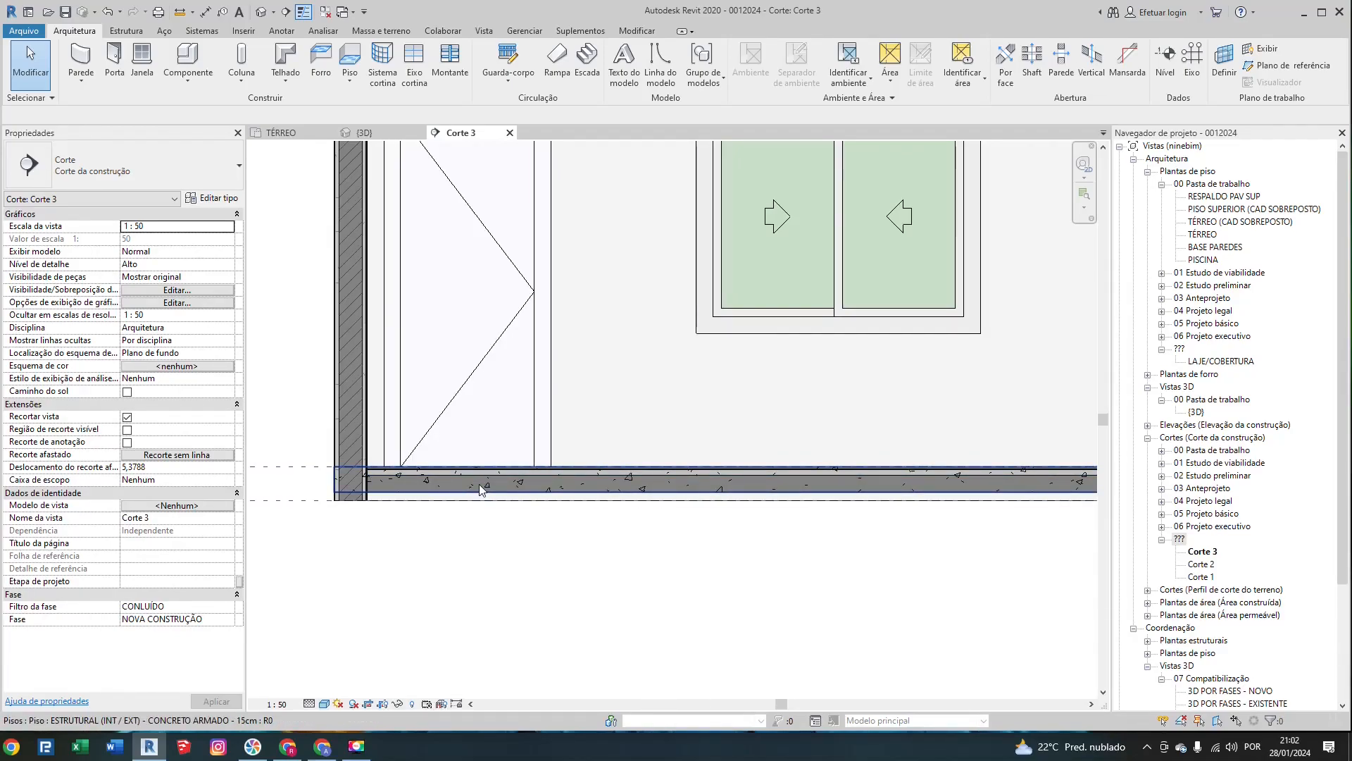
pyautogui.click(479, 484)
pyautogui.scroll(-6, 300, 296)
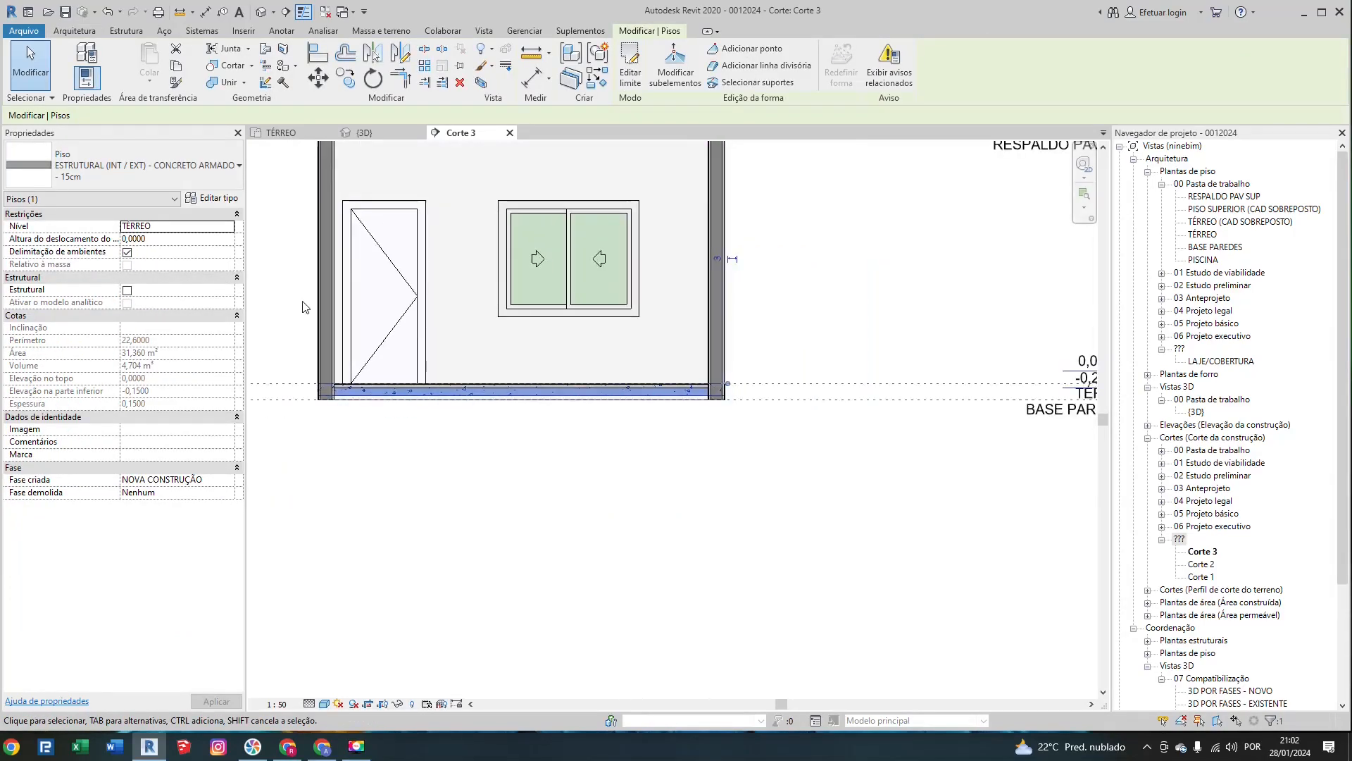
pyautogui.click(225, 228)
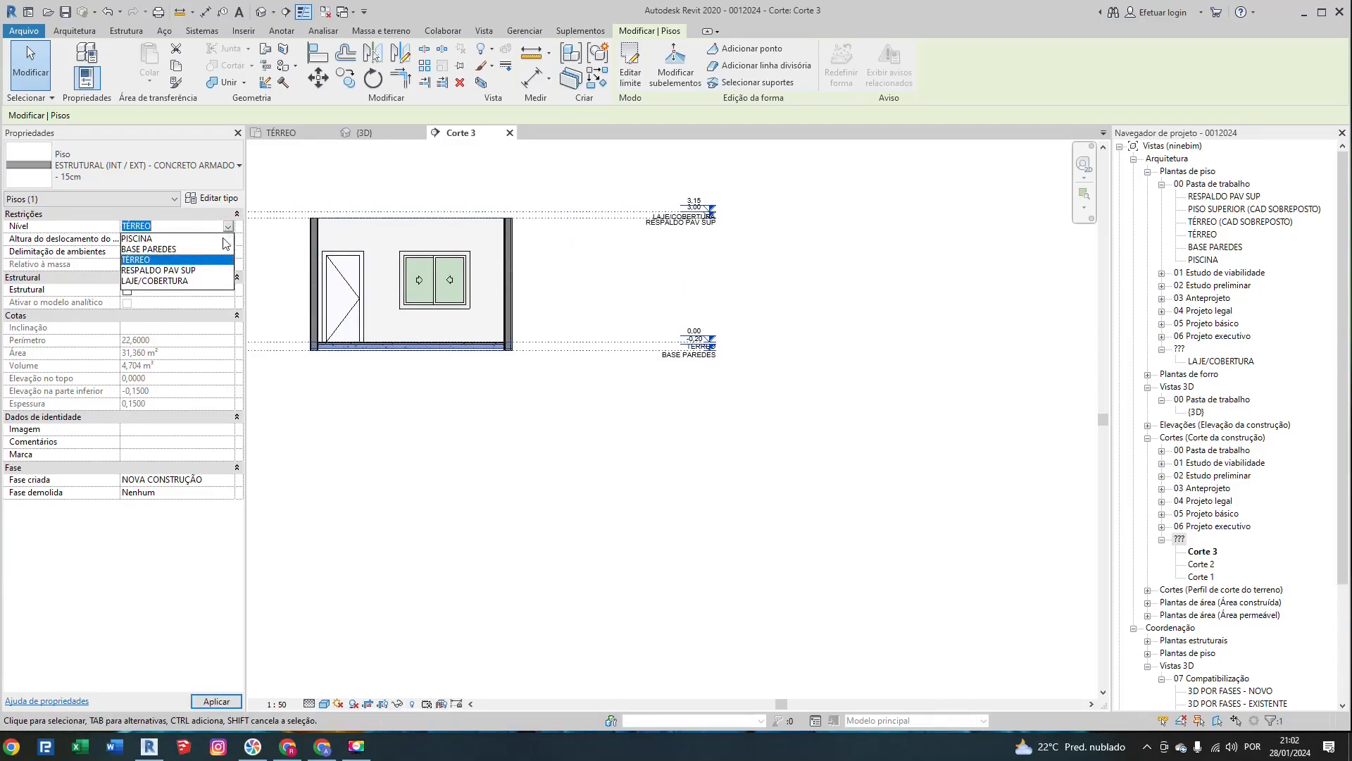
pyautogui.click(176, 281)
pyautogui.press('Escape')
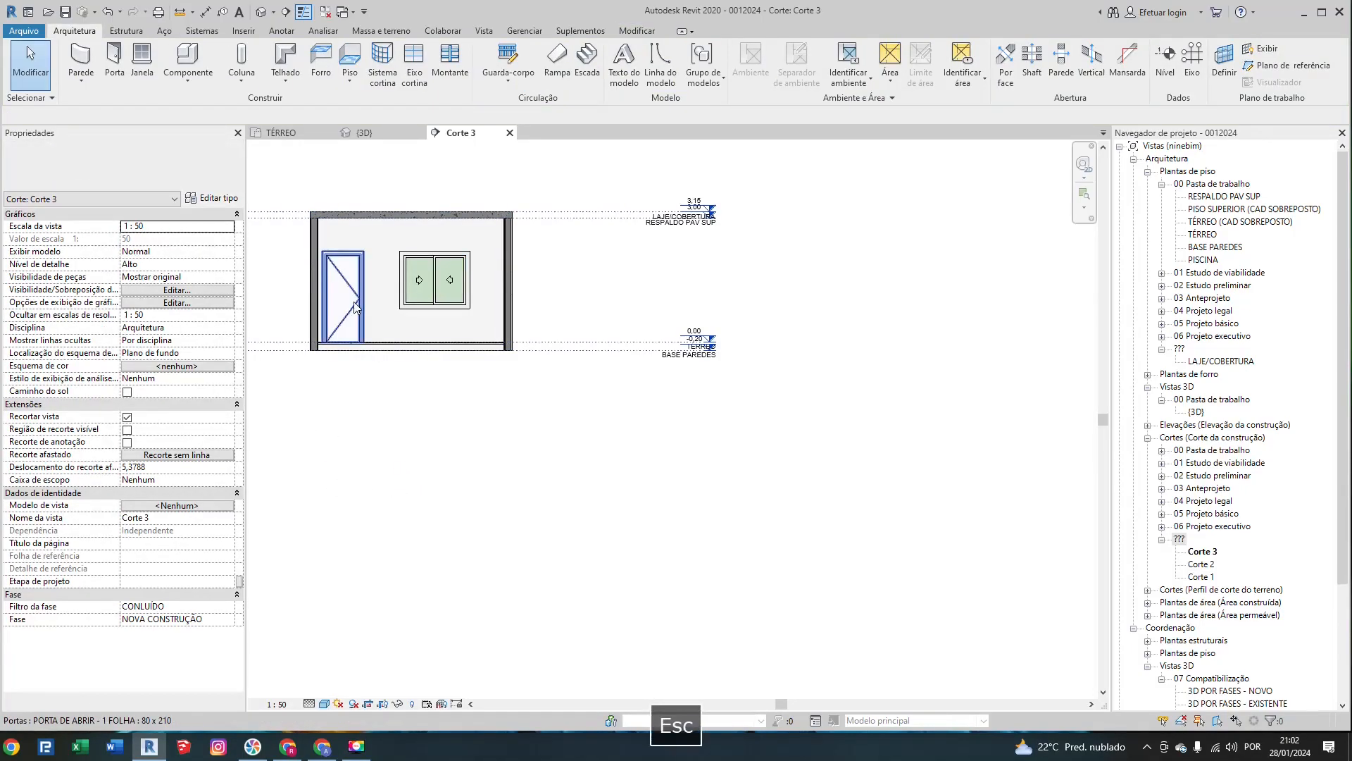
# Step: In the 3D view, temporarily hide the concrete roof slab to look inside the room, and restore its visibility
pyautogui.click(364, 133)
pyautogui.keyDown('shift'); pyautogui.moveTo(868, 492); pyautogui.dragTo(871, 558, button='middle'); pyautogui.keyUp('shift')
pyautogui.scroll(2, 712, 298)
pyautogui.moveTo(710, 300); pyautogui.dragTo(708, 395, button='middle')
pyautogui.click(693, 329)
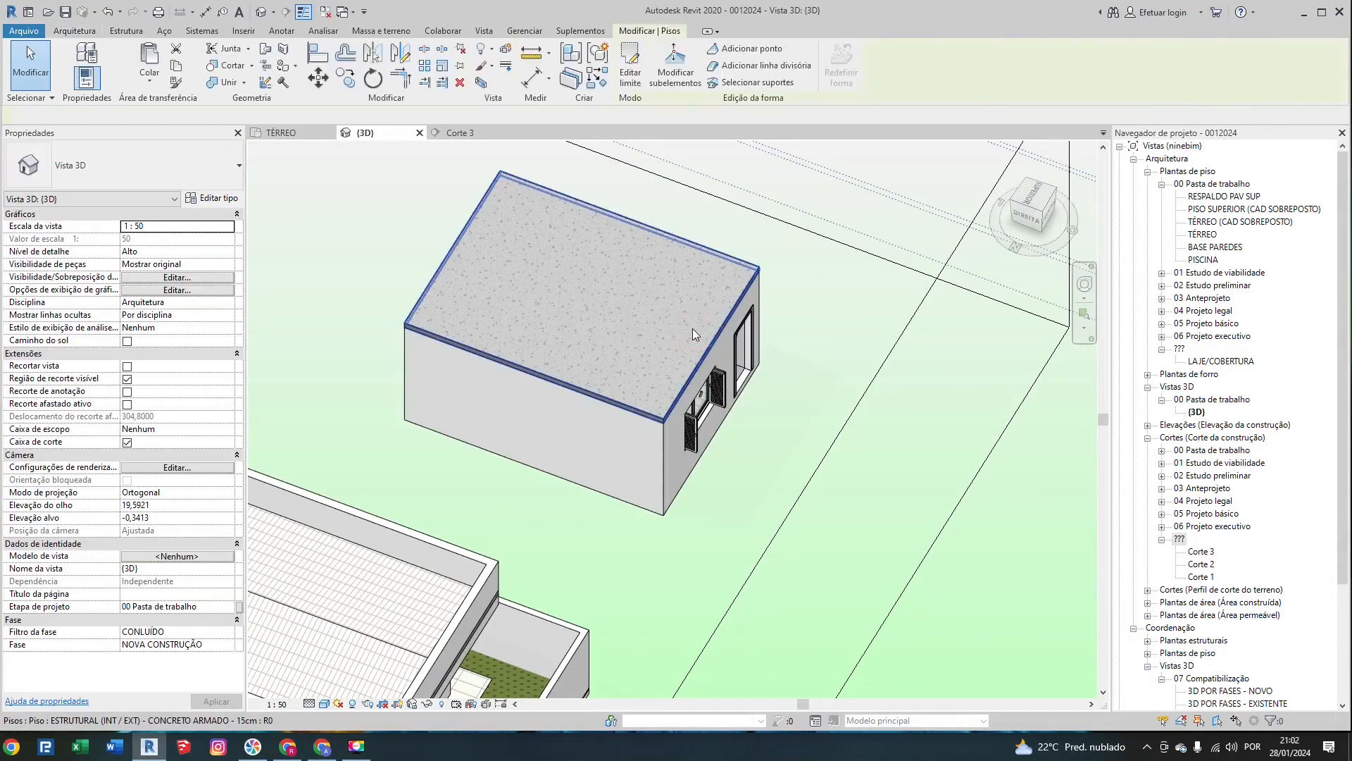
pyautogui.press('h')
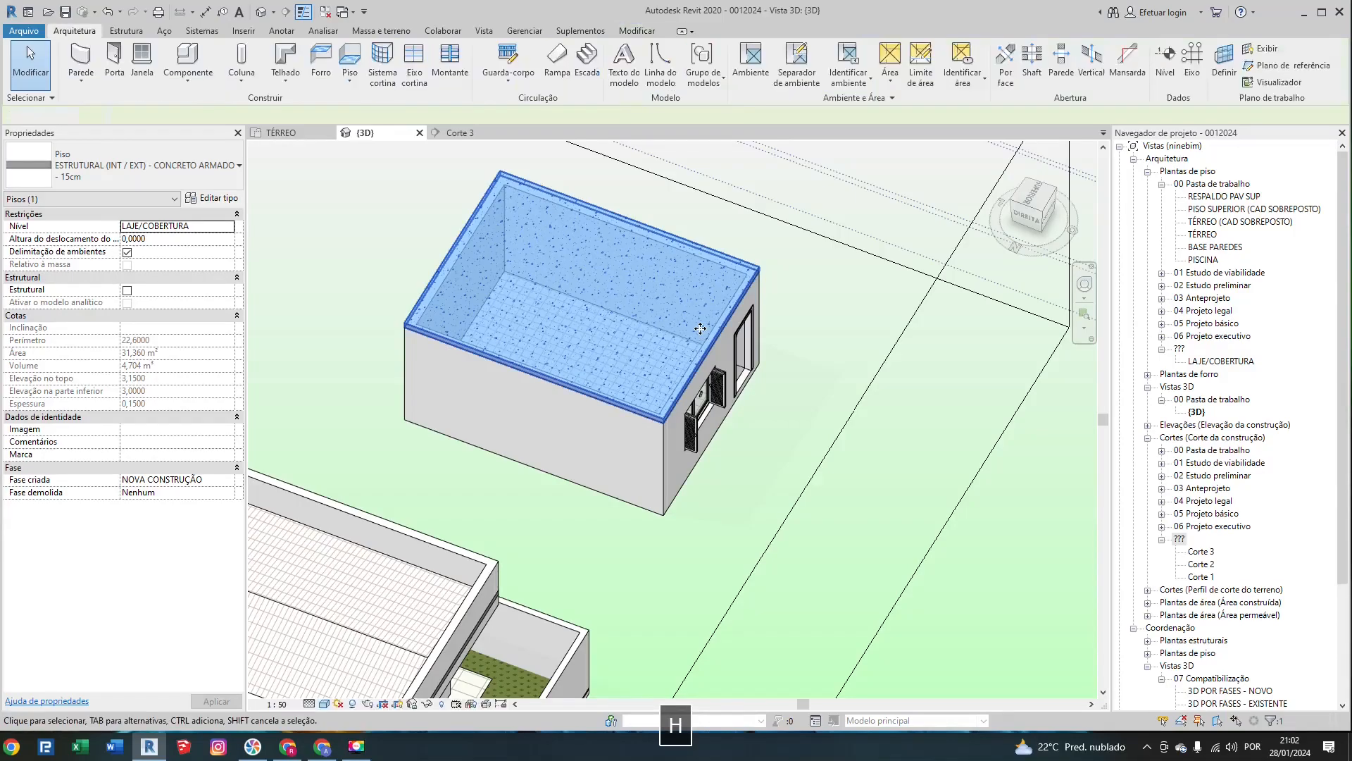
pyautogui.press('h')
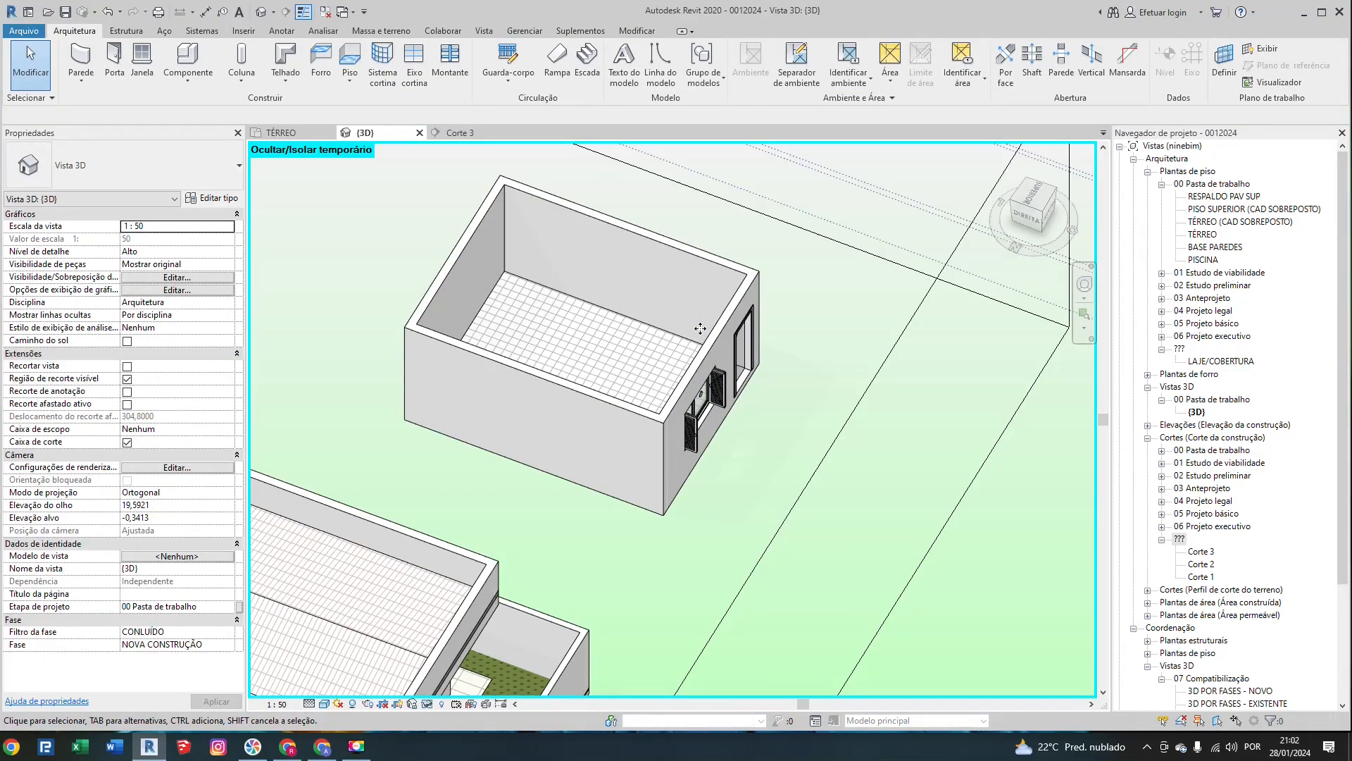
pyautogui.press('h')
pyautogui.press('r')
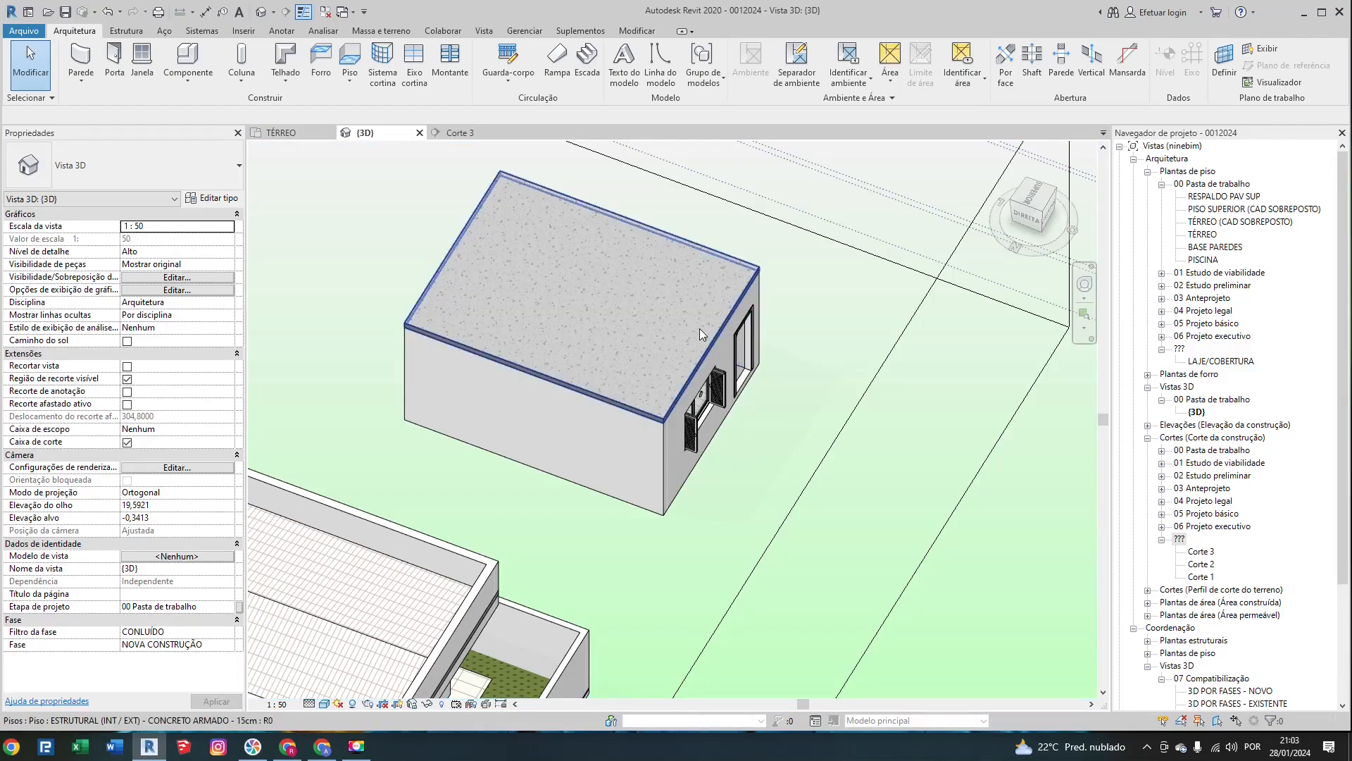
# Step: Lower the top face of the 3D view's section box below the roof slab to expose the room interiors
pyautogui.scroll(-3, 681, 428)
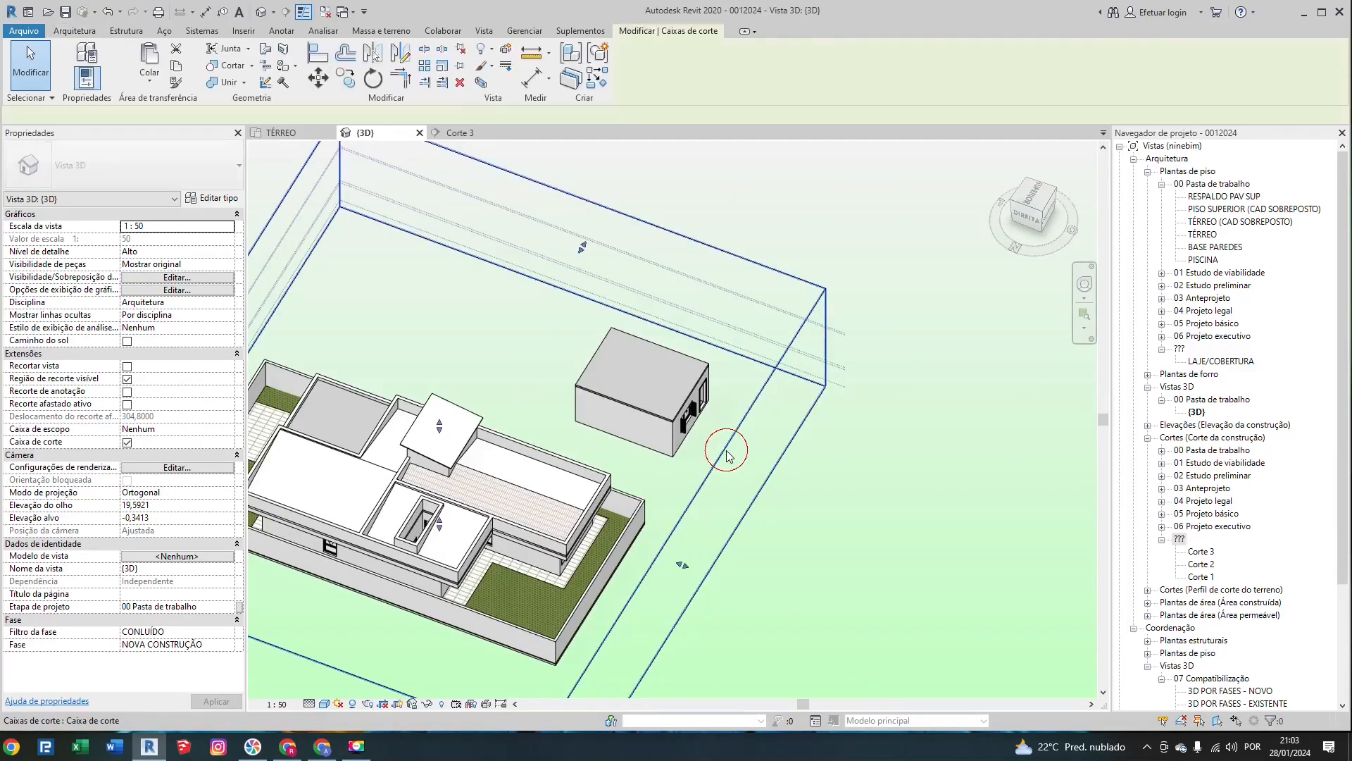
pyautogui.click(725, 450)
pyautogui.moveTo(440, 428); pyautogui.dragTo(440, 456)
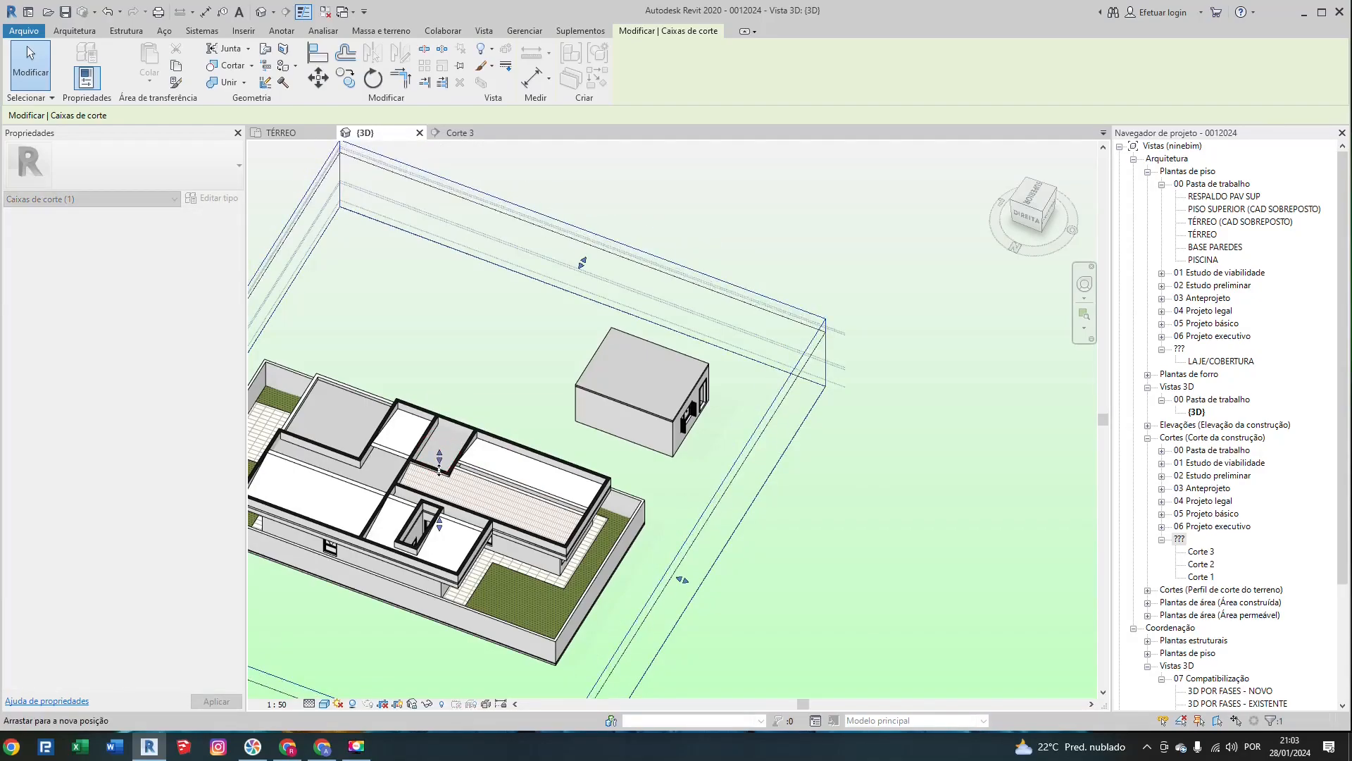
pyautogui.press('Escape')
pyautogui.scroll(5, 704, 478)
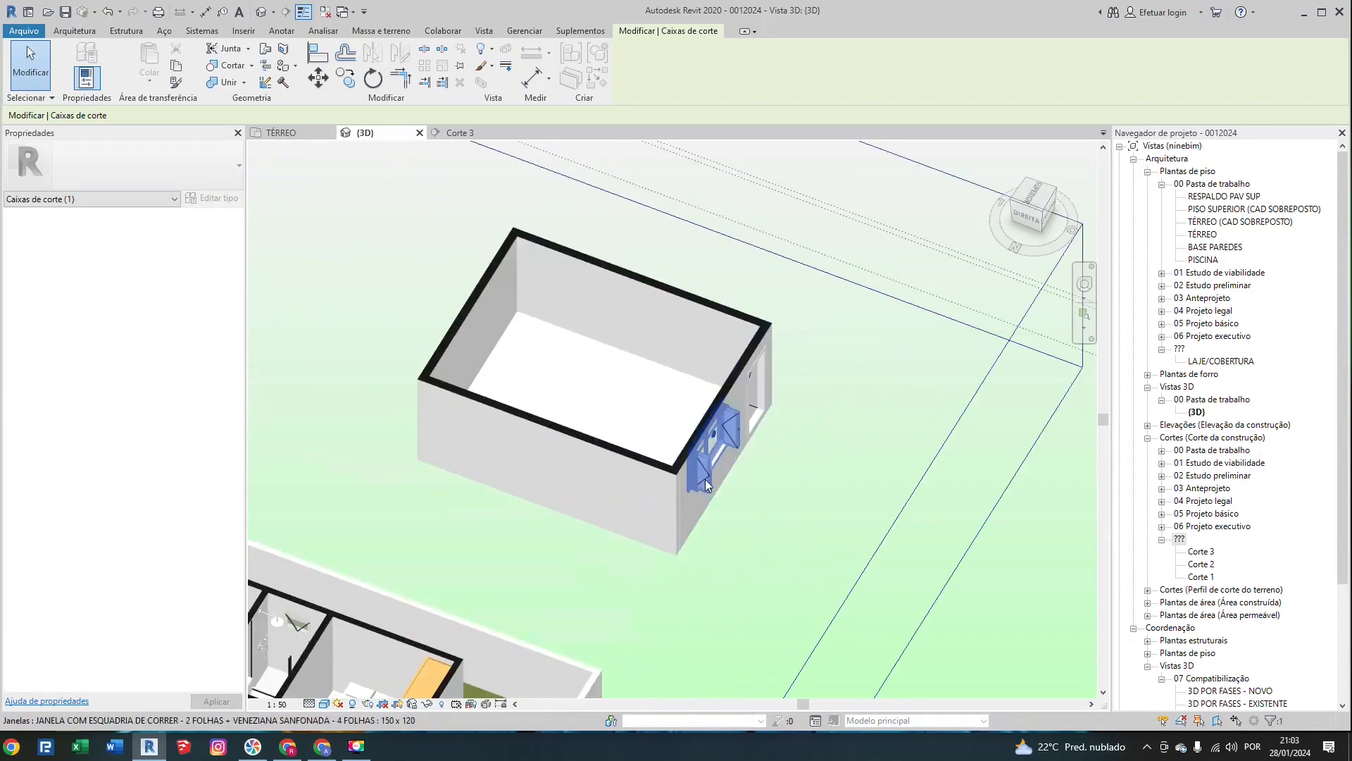
pyautogui.scroll(-4, 716, 539)
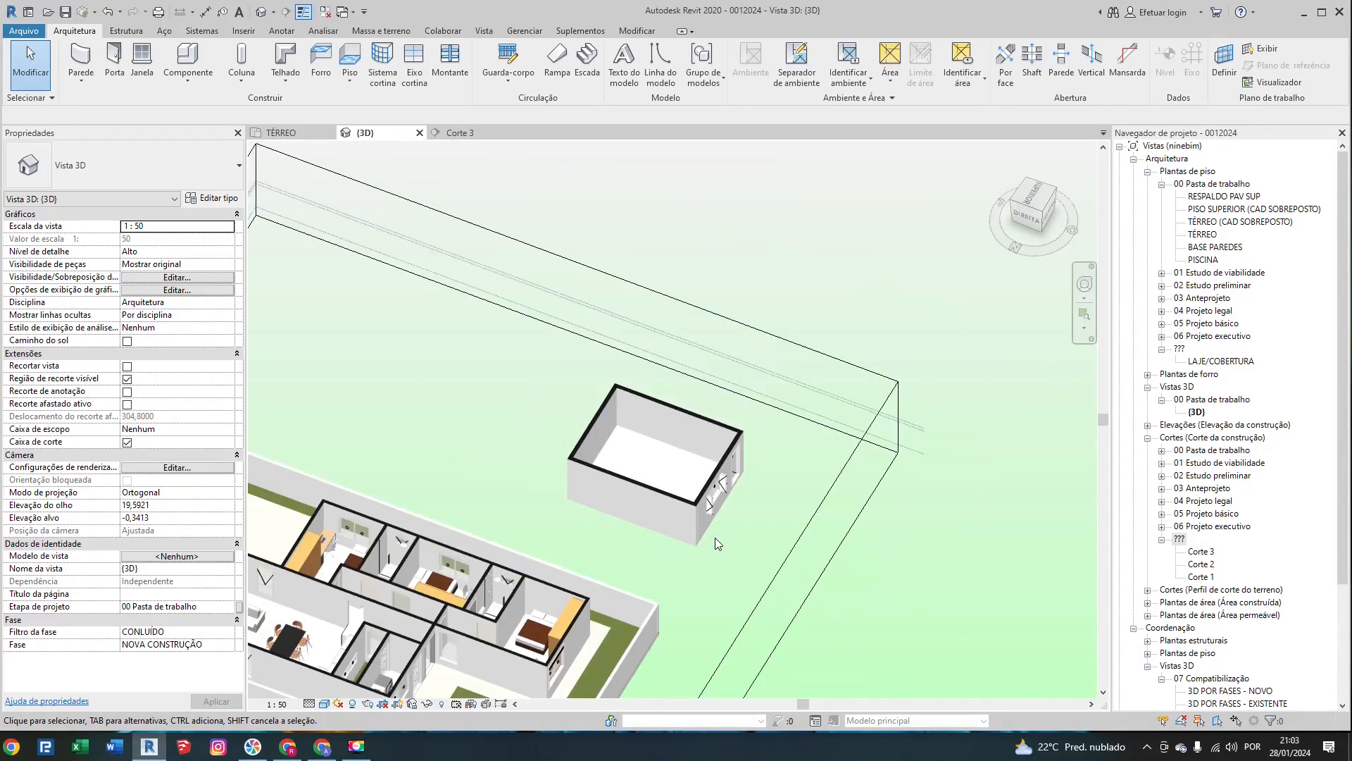
# Step: Raise the top face of the 3D view's section box
pyautogui.click(765, 594)
pyautogui.scroll(-2, 497, 527)
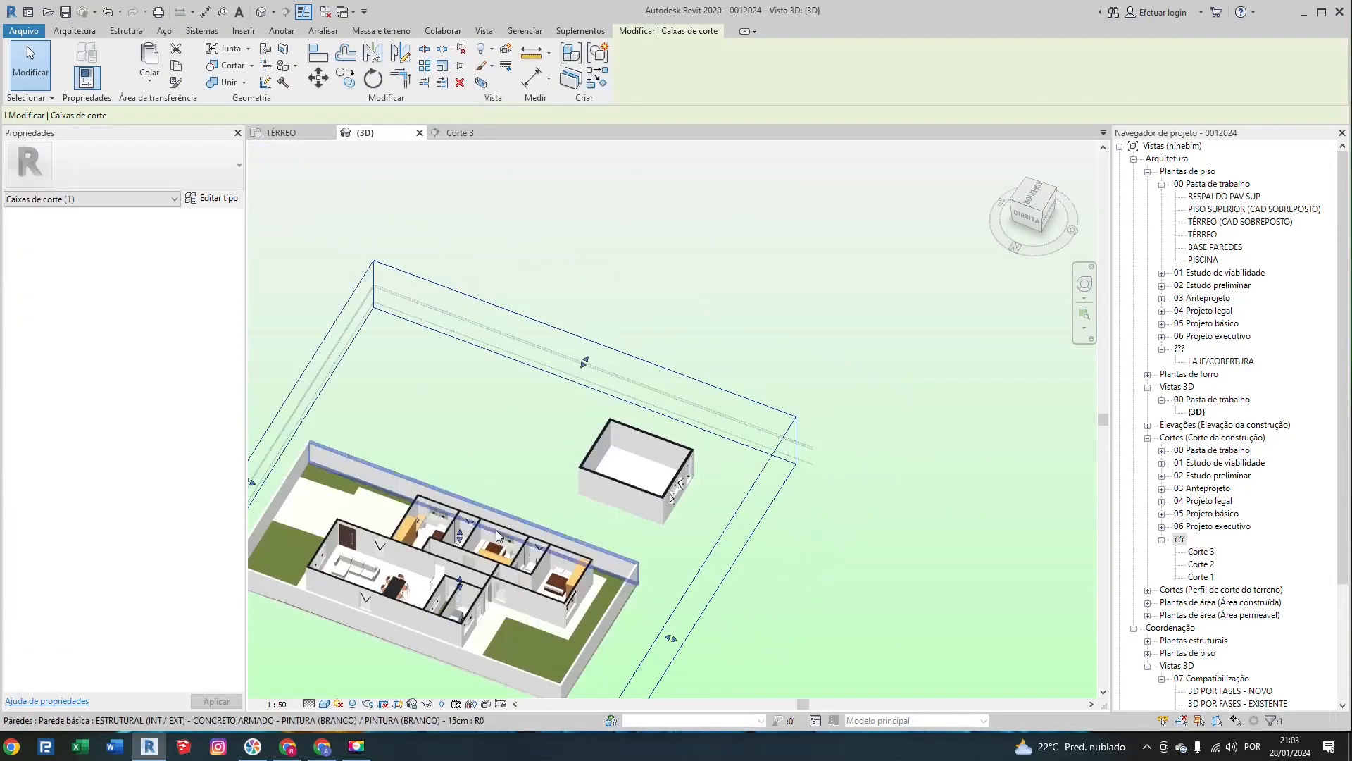
pyautogui.moveTo(460, 537); pyautogui.dragTo(451, 478)
# Step: In the TÉRREO plan, delete the entire detached practice room together with its Corte 3 section
pyautogui.click(319, 135)
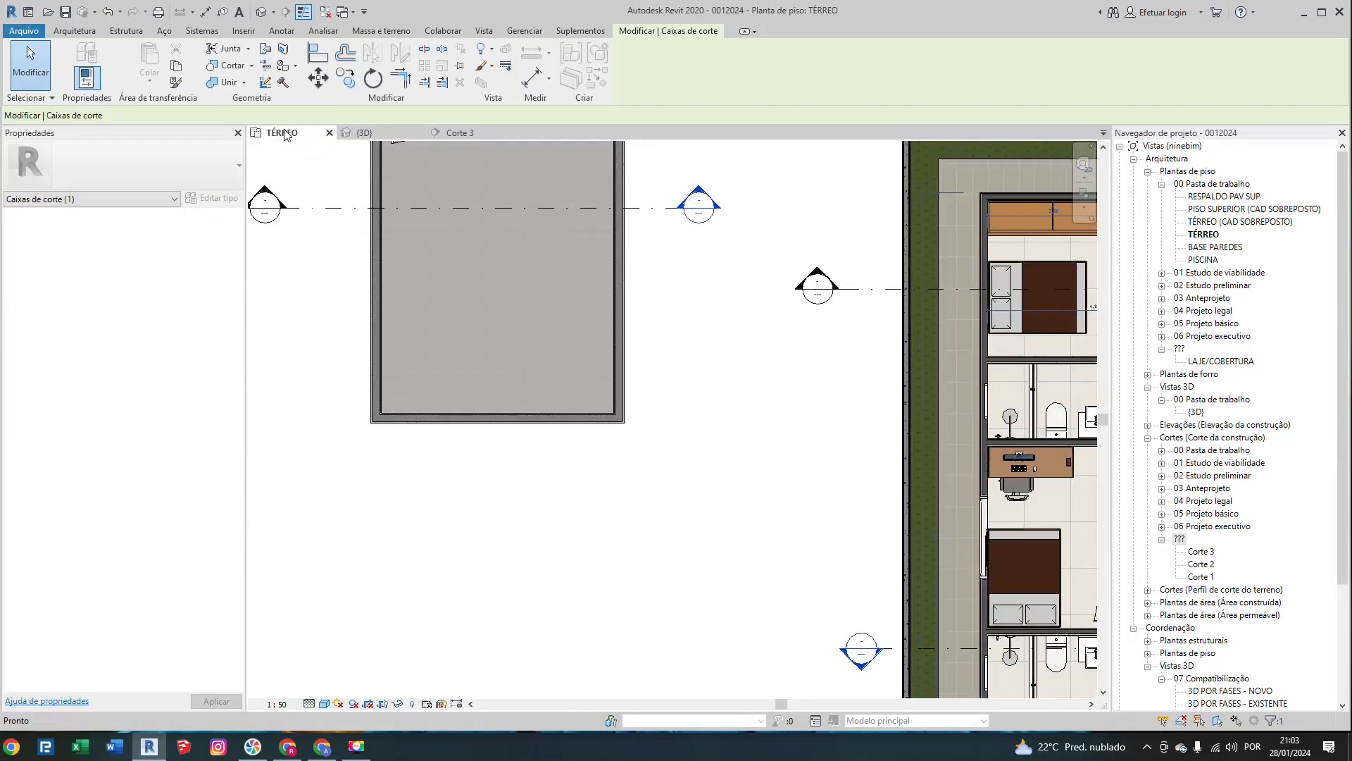
pyautogui.scroll(-3, 647, 493)
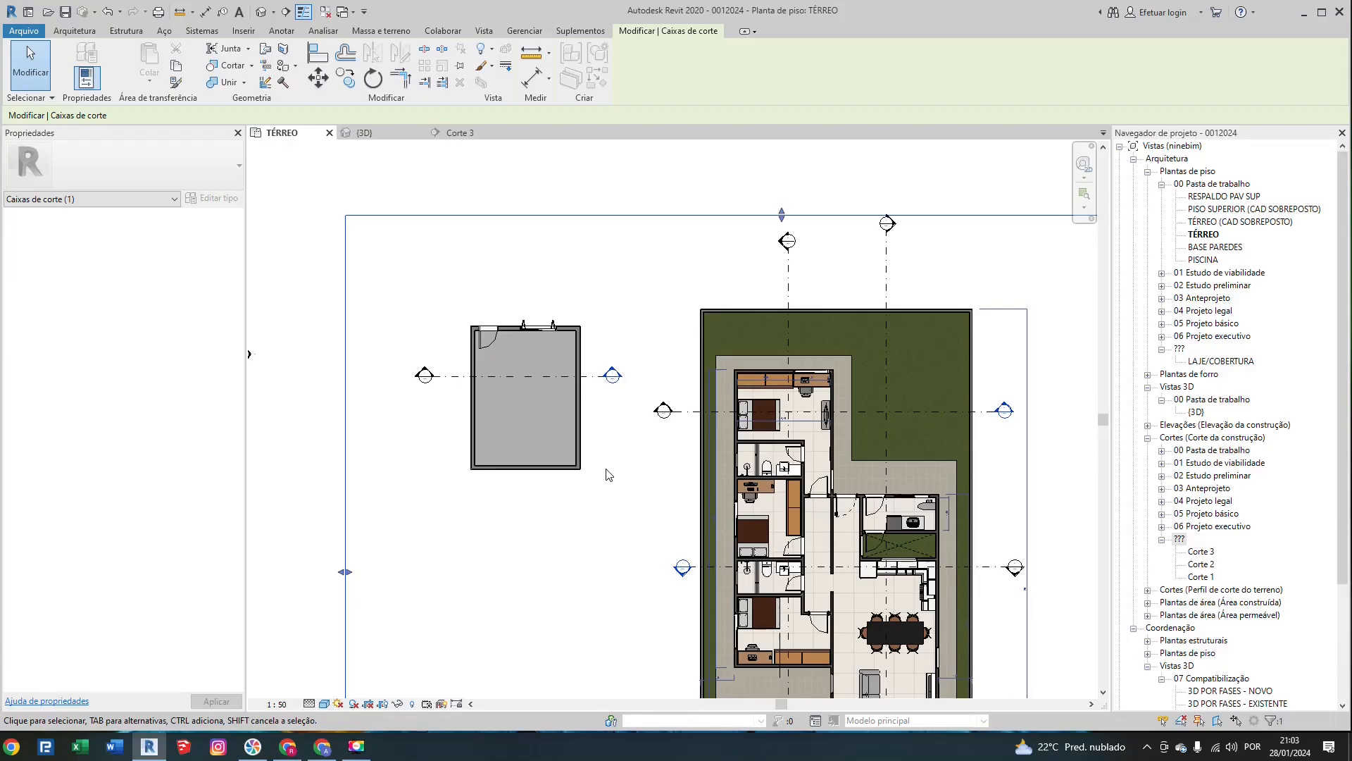
pyautogui.moveTo(619, 493); pyautogui.dragTo(415, 323)
pyautogui.press('Delete')
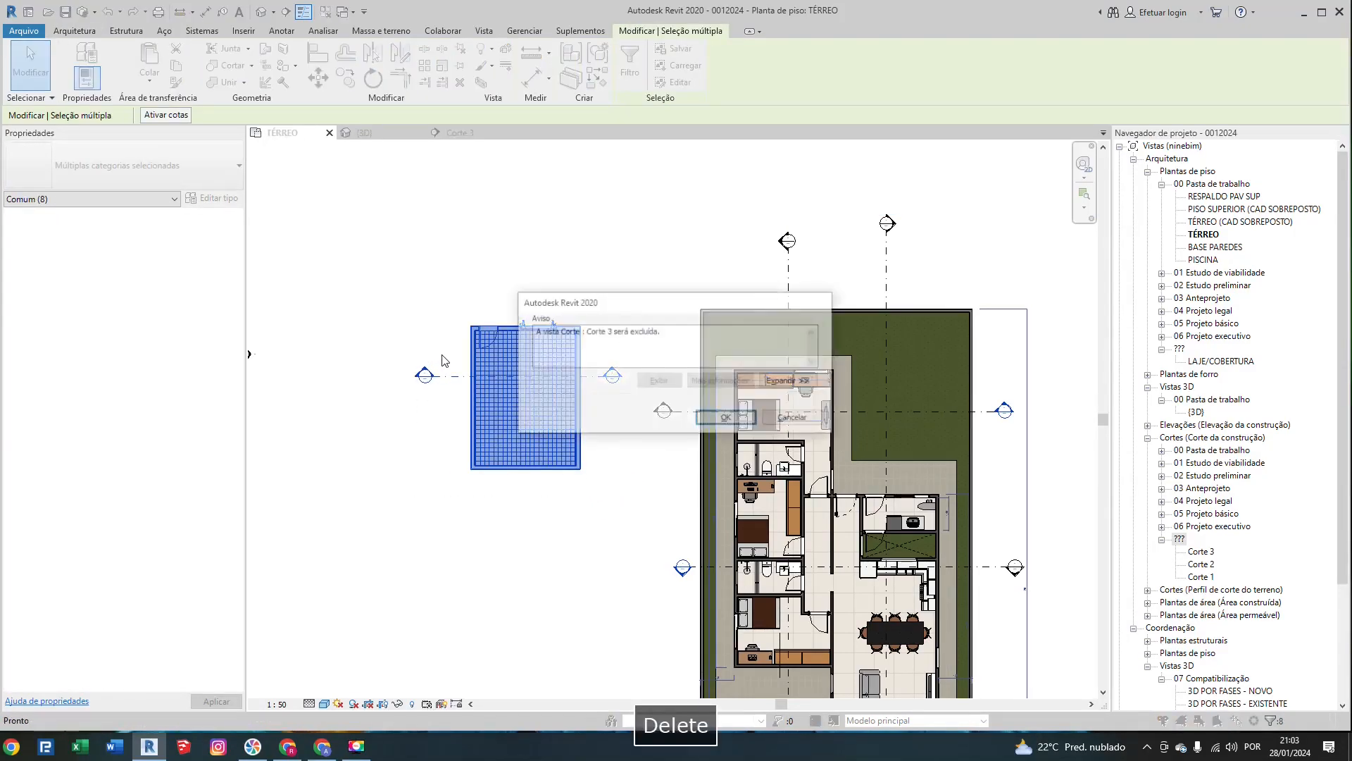
pyautogui.click(726, 419)
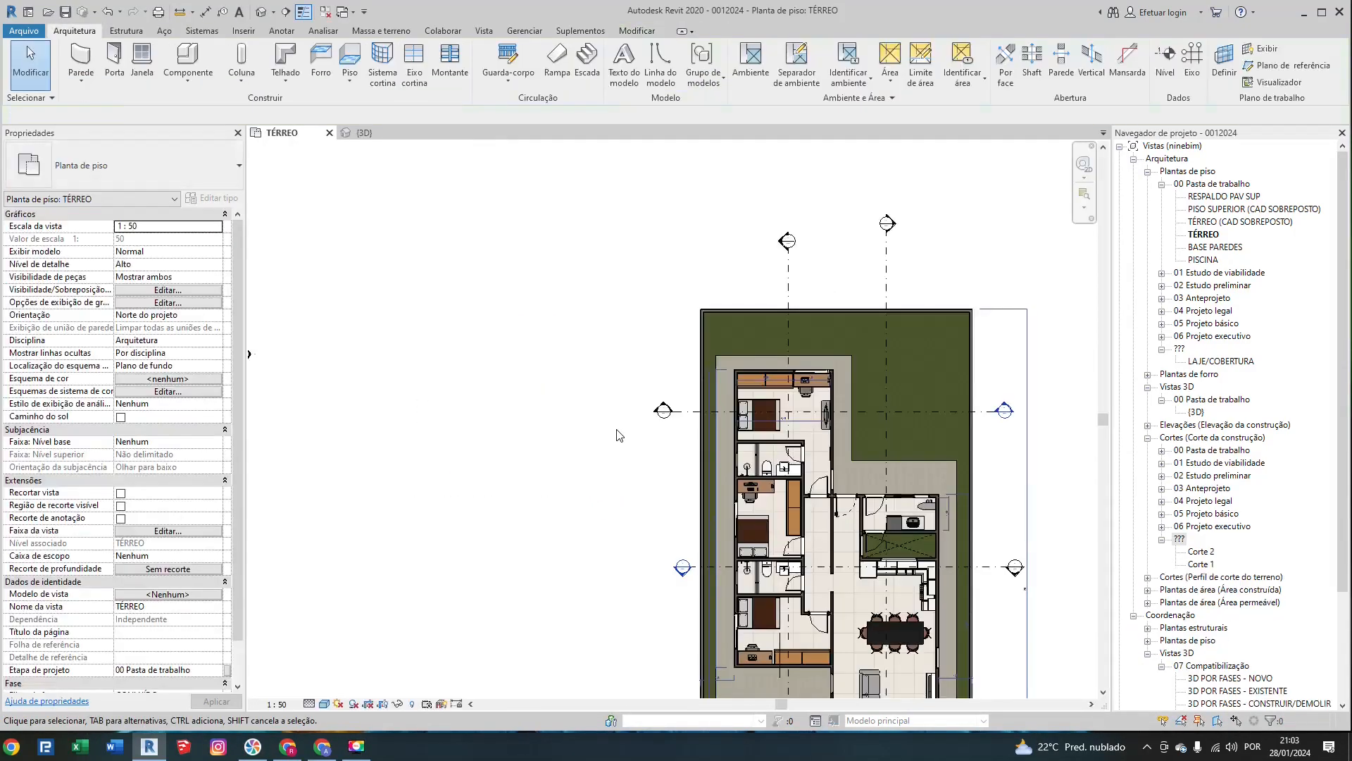
# Step: Select the Corte 2 section line across the upper bedroom of the house and open its section view
pyautogui.scroll(-3, 617, 435)
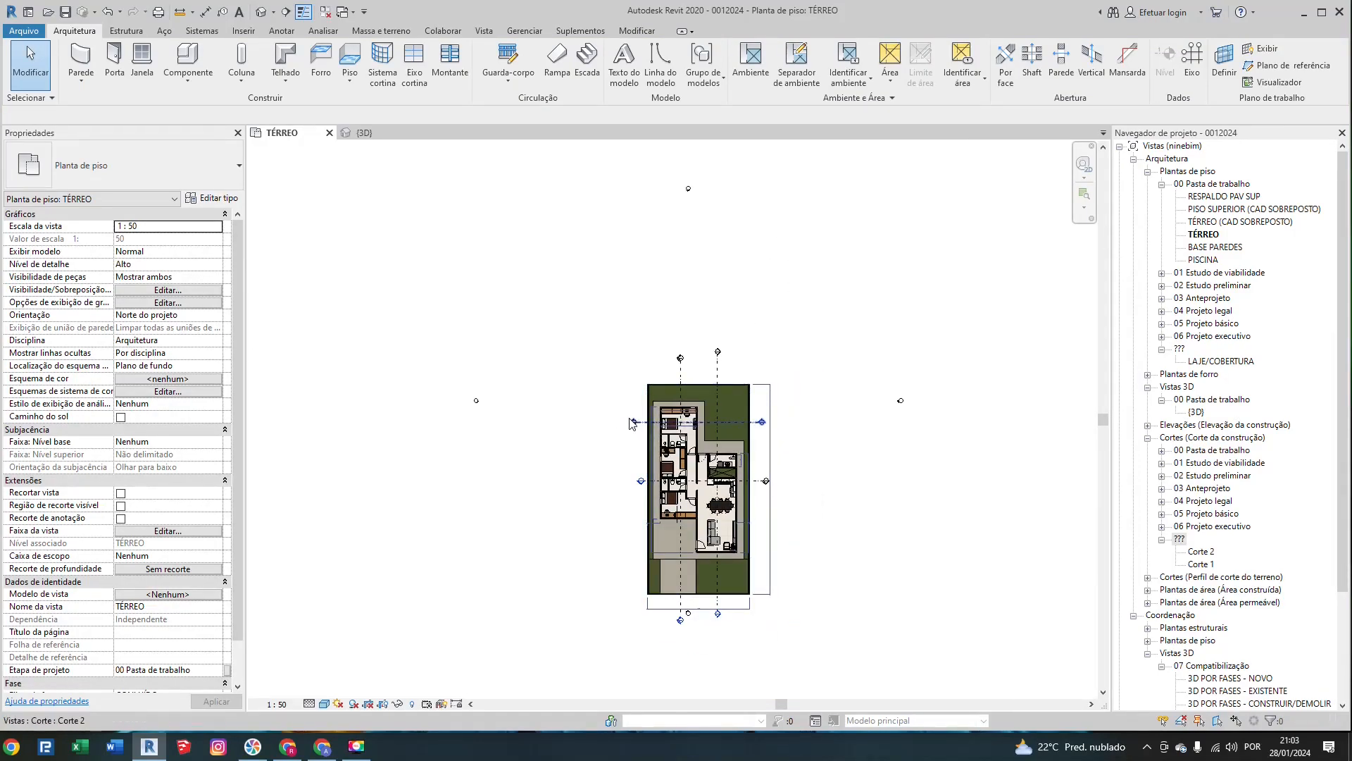
pyautogui.scroll(5, 690, 467)
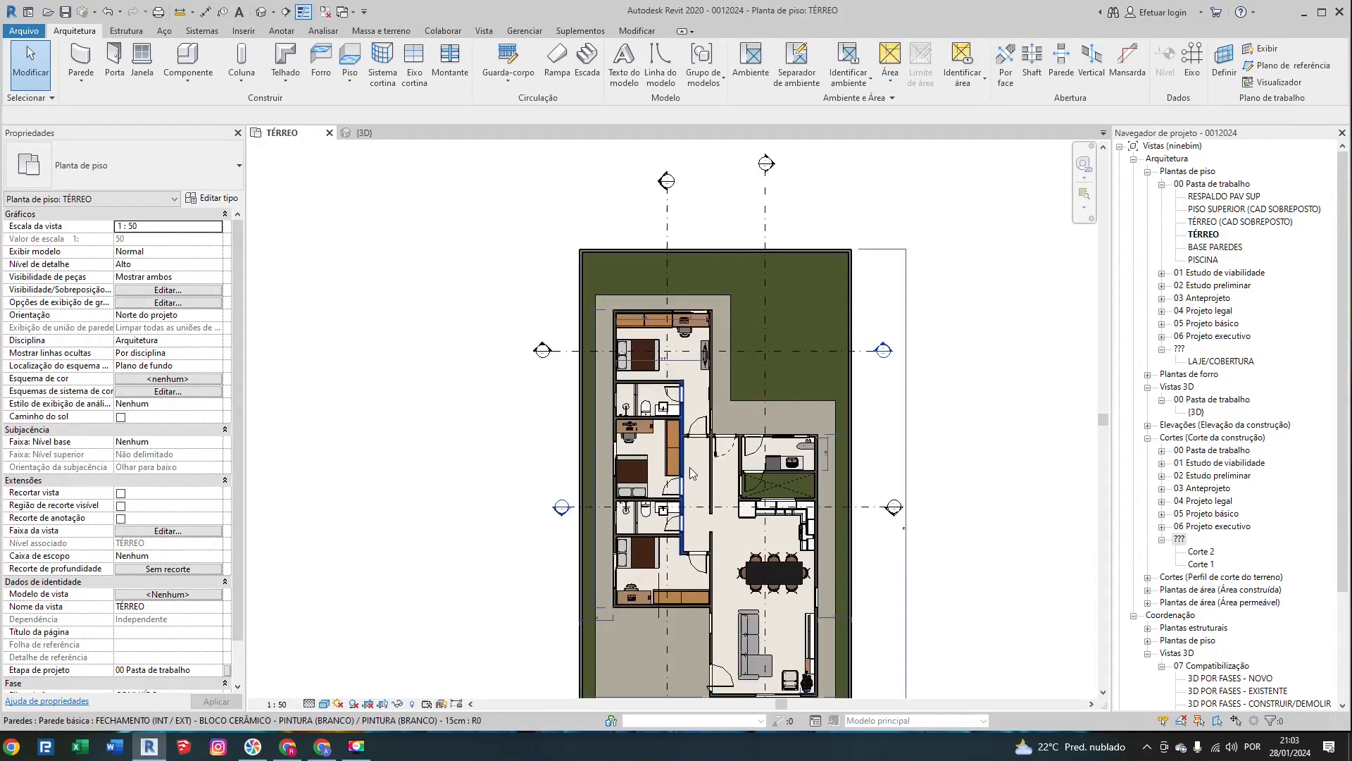
pyautogui.scroll(-2, 495, 312)
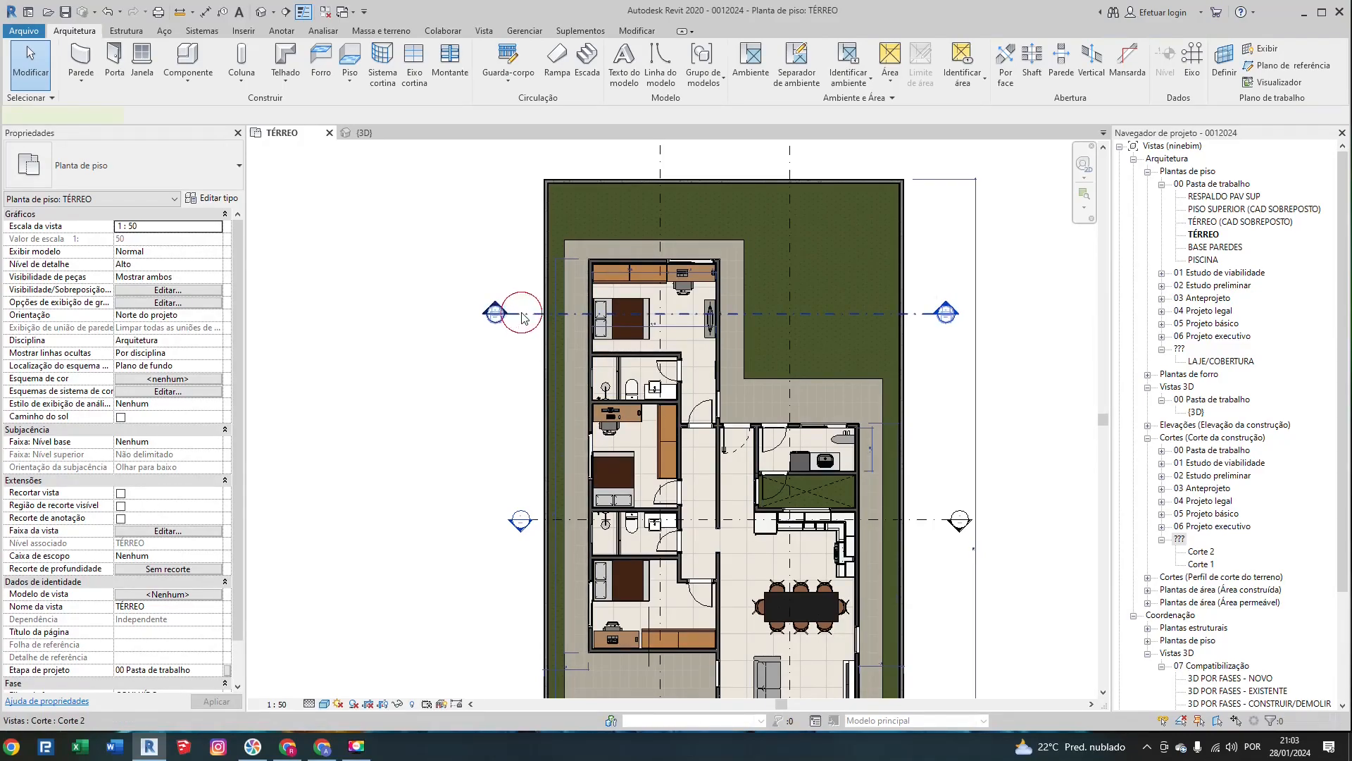
pyautogui.click(522, 312)
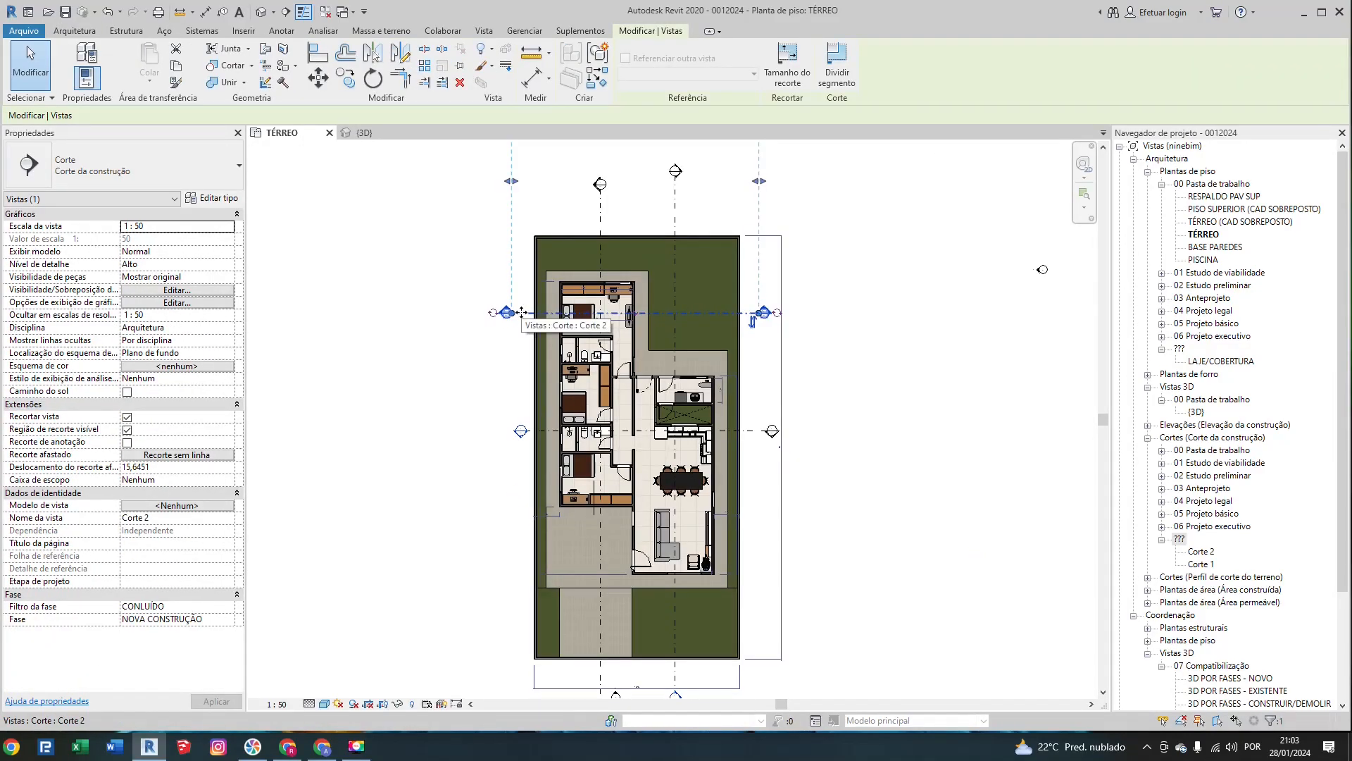
pyautogui.rightClick(522, 312)
pyautogui.click(571, 394)
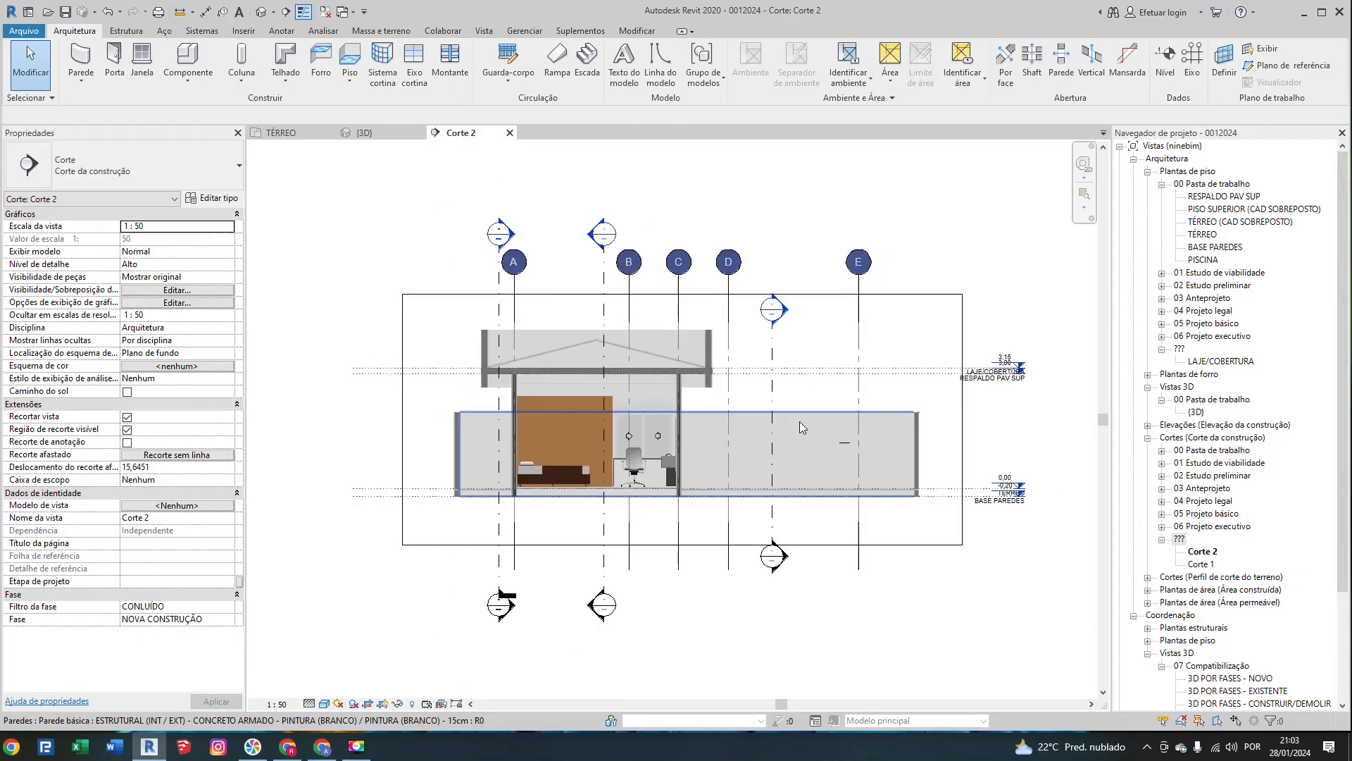
# Step: Hide the grid lines (Eixos) by category in the Corte 2 view
pyautogui.scroll(-1, 800, 540)
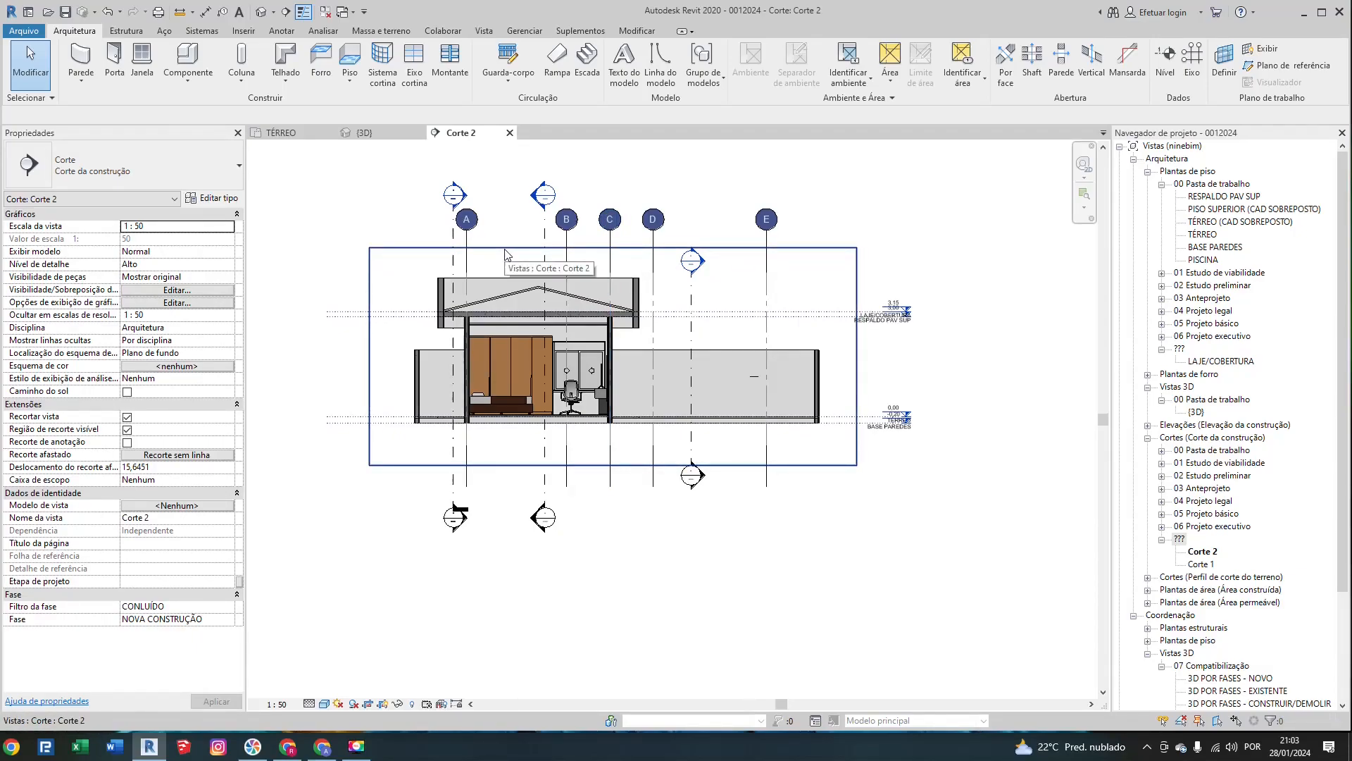
pyautogui.click(467, 266)
pyautogui.rightClick(470, 268)
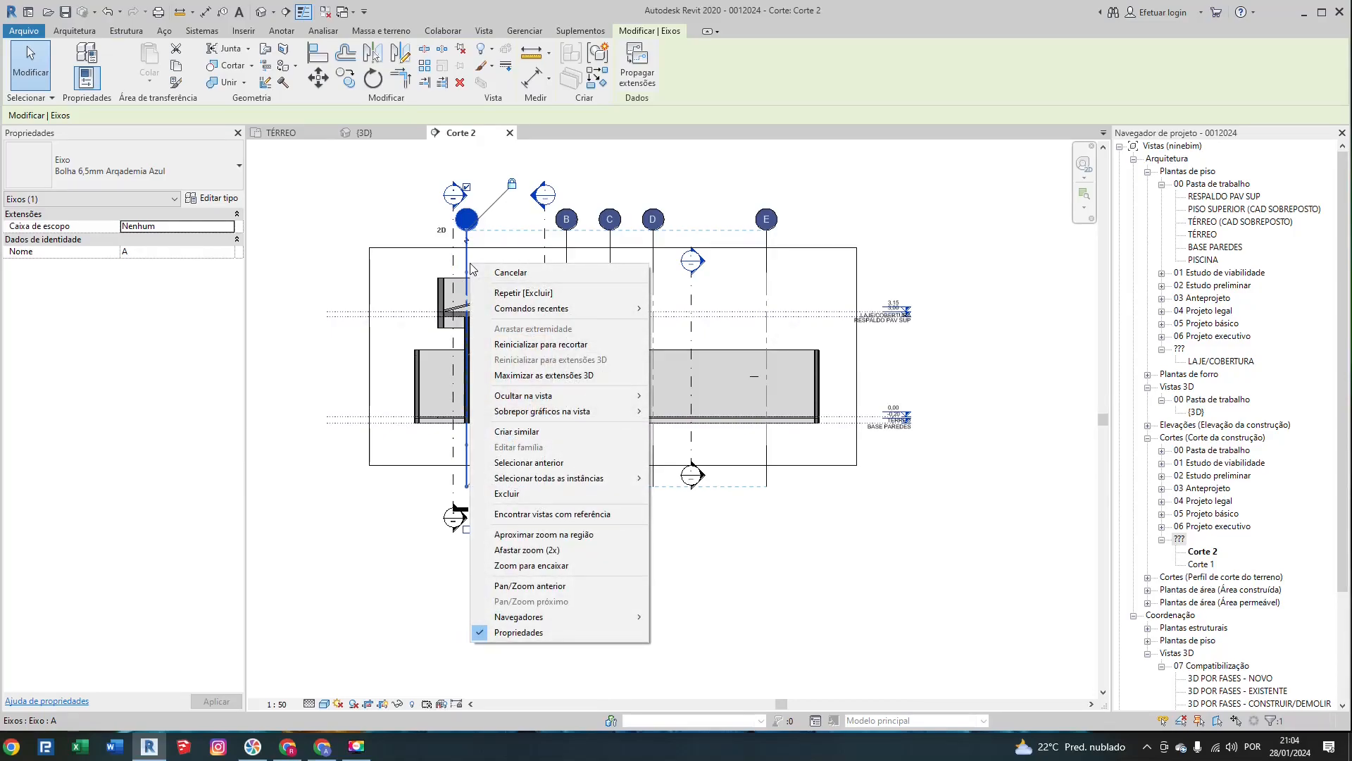
pyautogui.moveTo(549, 395)
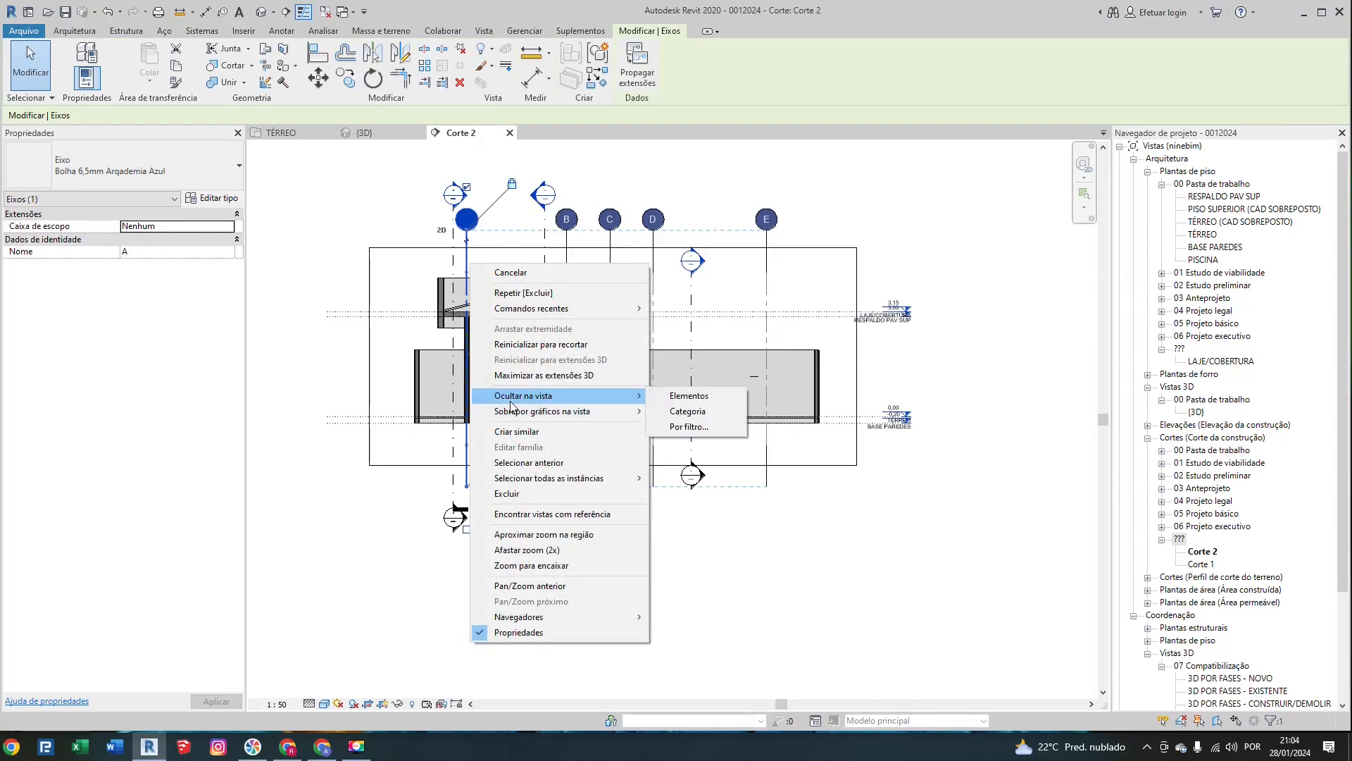
pyautogui.click(676, 412)
# Step: Hide the section markers by category in Corte 2 and turn off the crop region's visibility (Região de recorte visível)
pyautogui.click(544, 227)
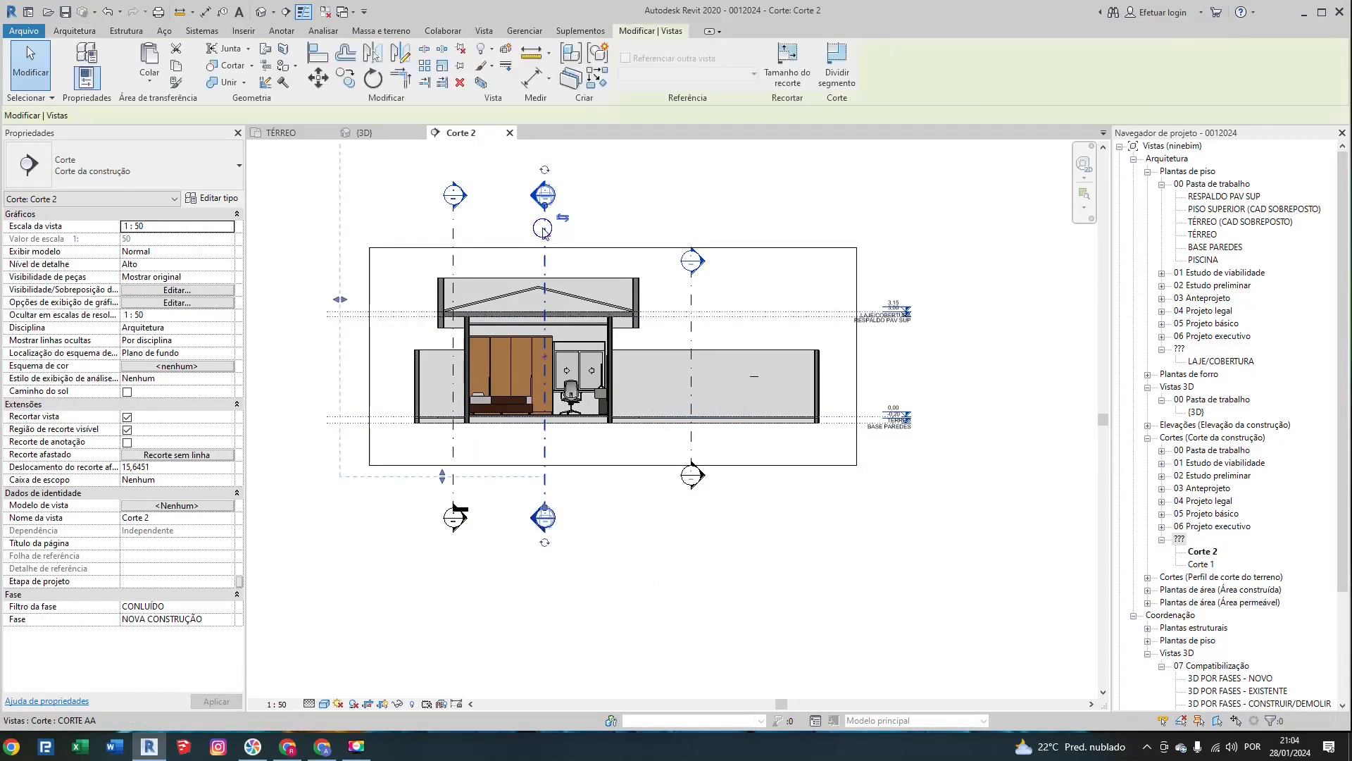
pyautogui.rightClick(543, 229)
pyautogui.moveTo(647, 347)
pyautogui.click(741, 365)
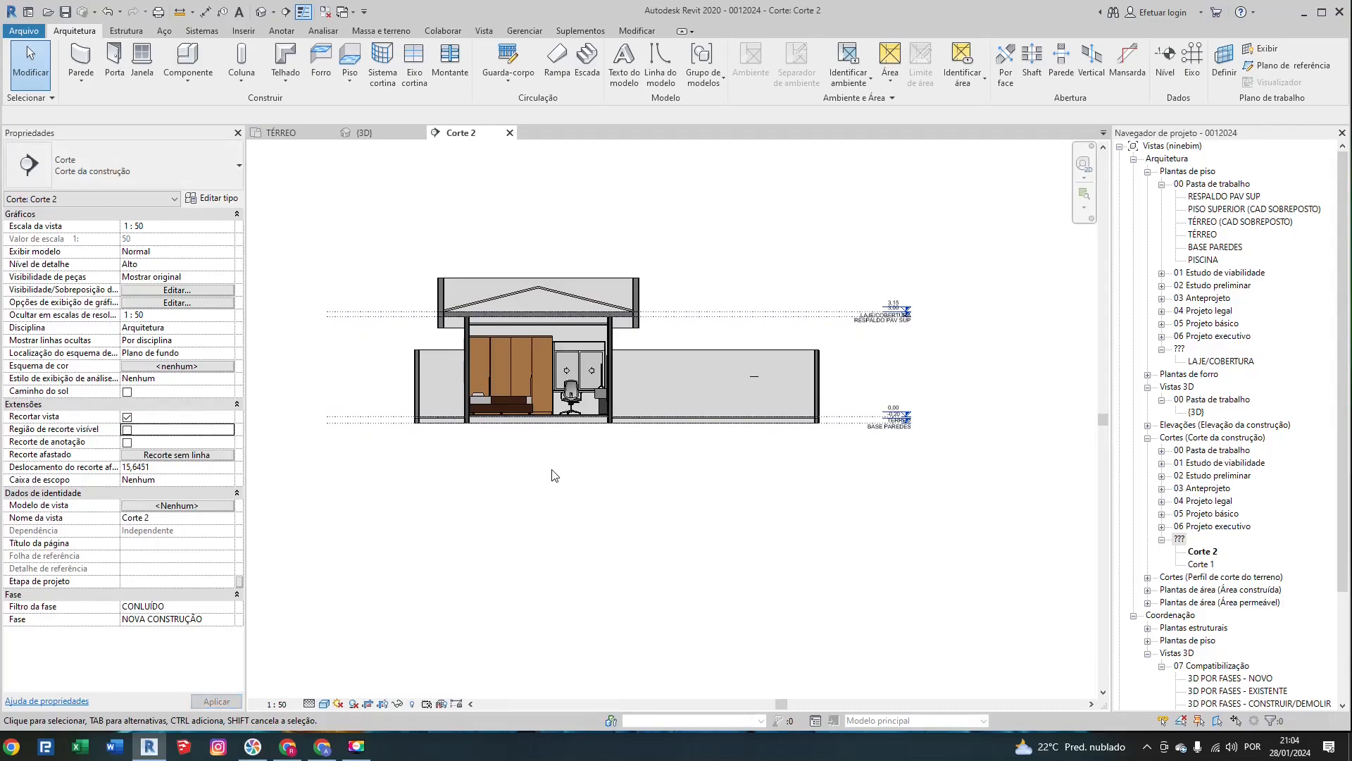
# Step: Delete the short stray detail line over the boundary wall in Corte 2
pyautogui.scroll(3, 553, 463)
pyautogui.click(913, 307)
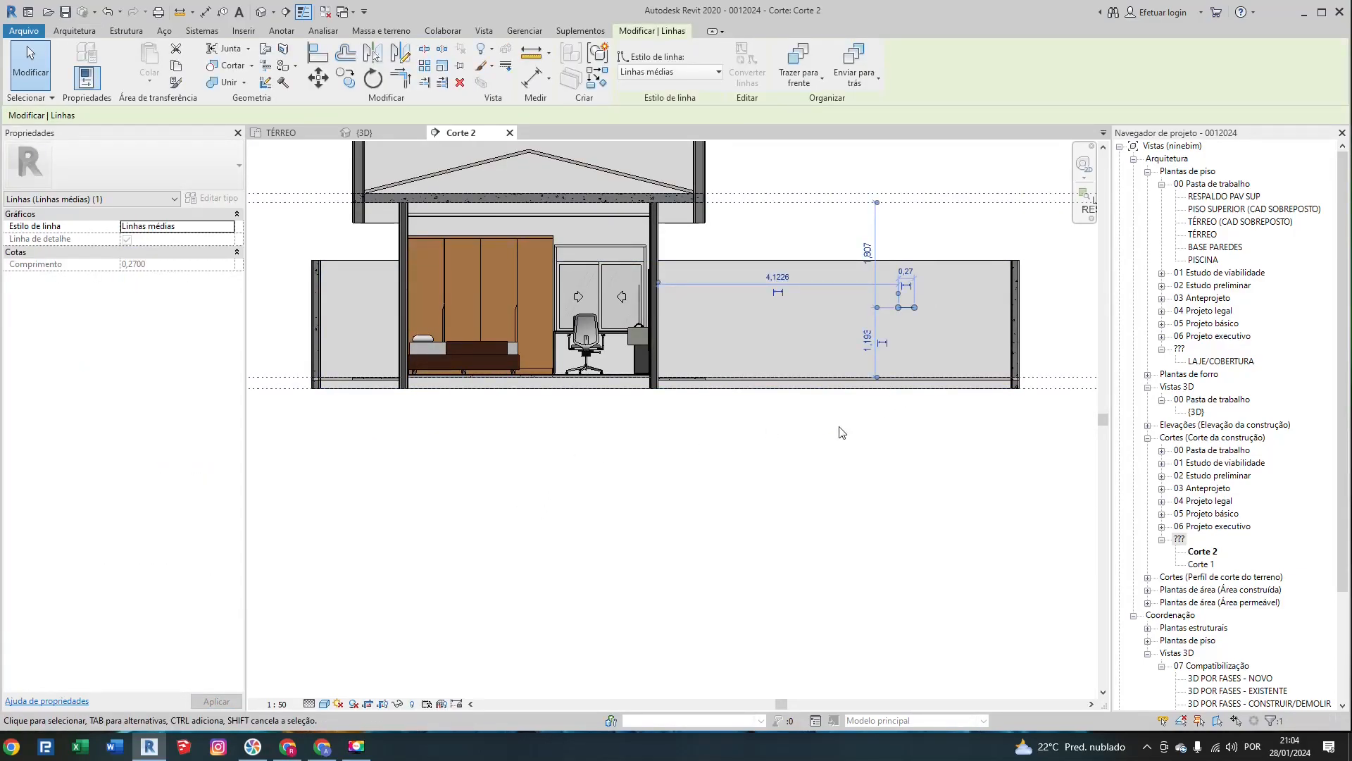
pyautogui.press('Delete')
# Step: Examine the bedroom furniture, window, levels, slab and roof in Corte 2
pyautogui.scroll(2, 552, 336)
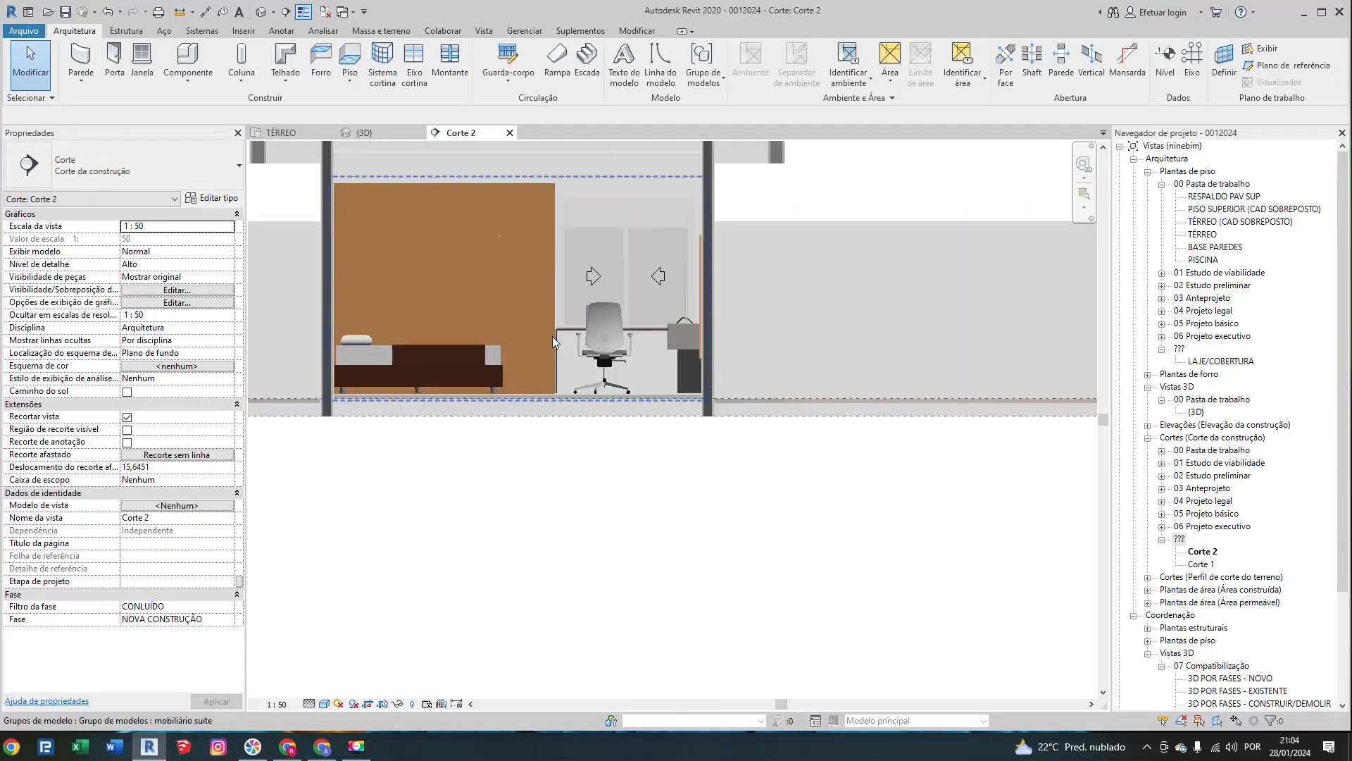
pyautogui.scroll(2, 552, 336)
pyautogui.scroll(-2, 538, 321)
pyautogui.moveTo(509, 273); pyautogui.dragTo(716, 365, button='middle')
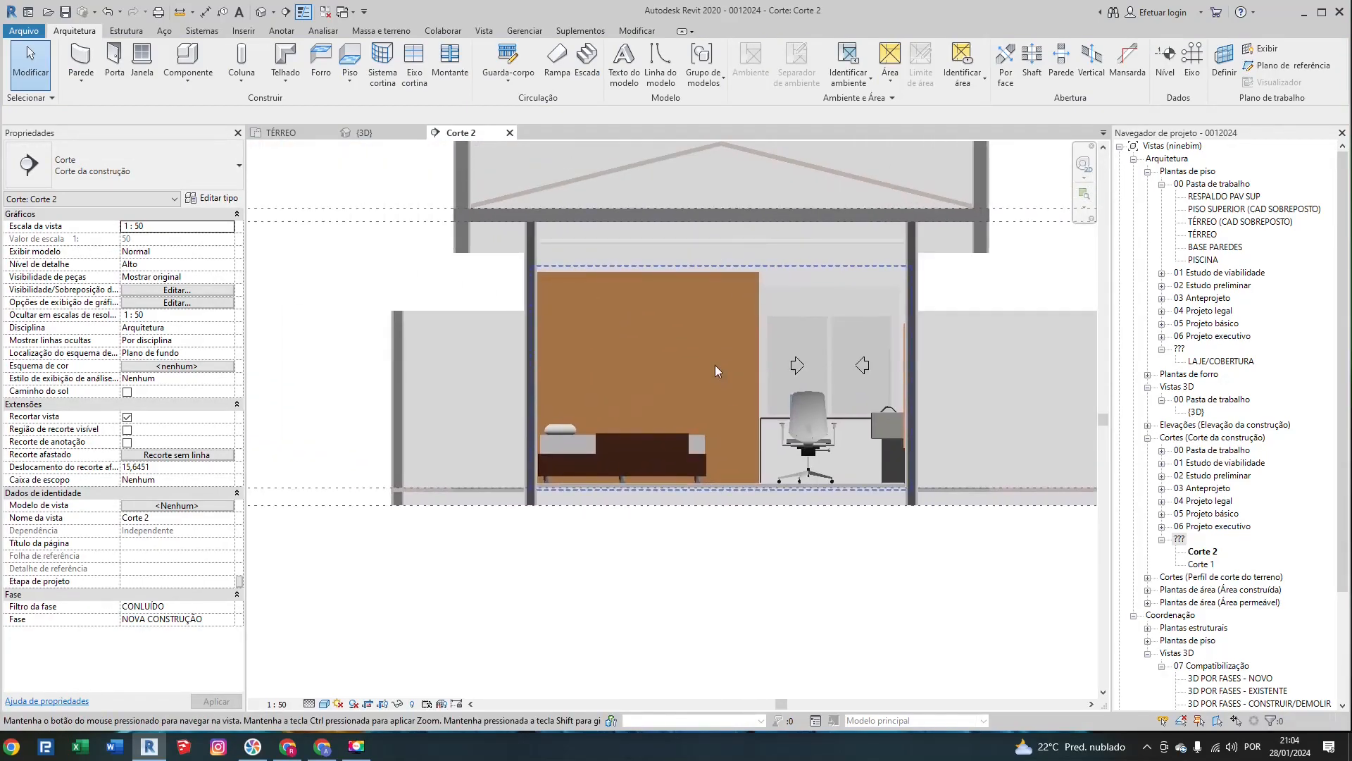
pyautogui.scroll(-4, 569, 372)
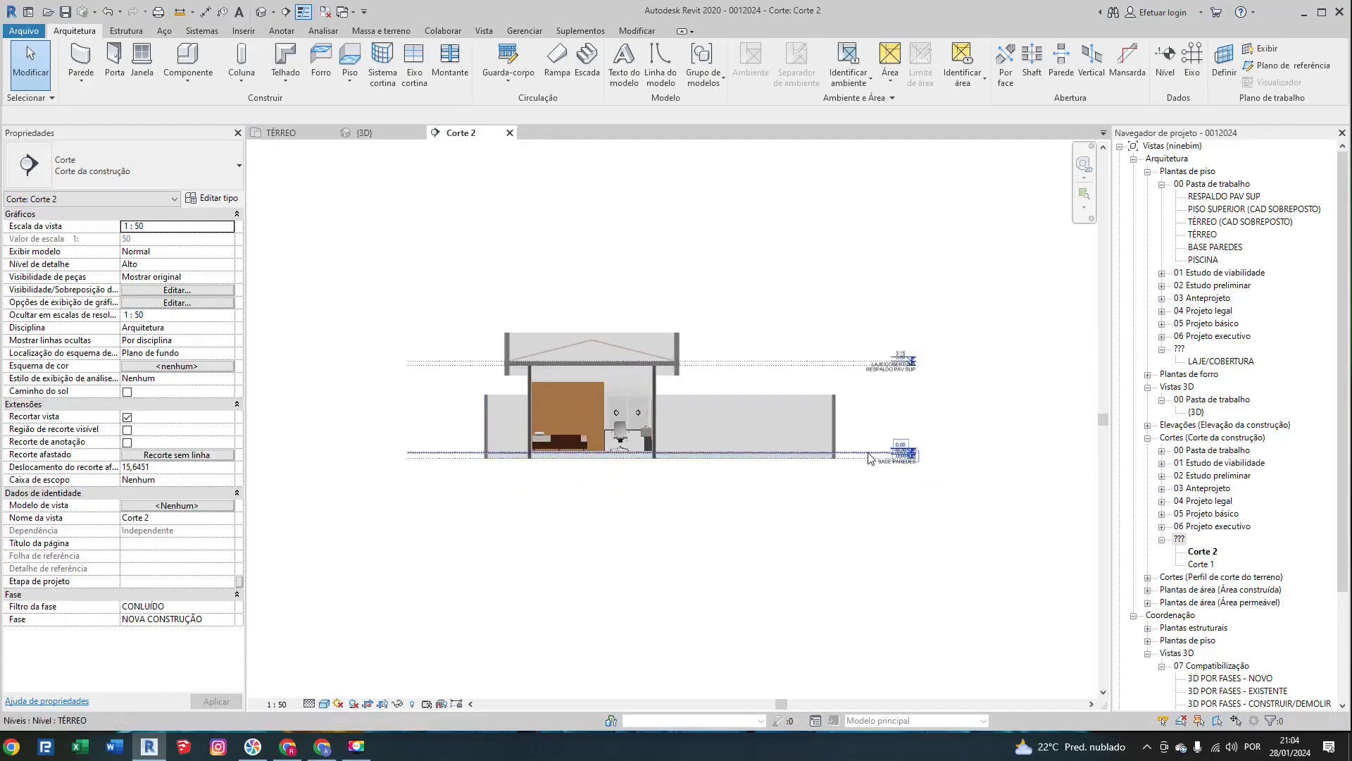
pyautogui.scroll(5, 866, 458)
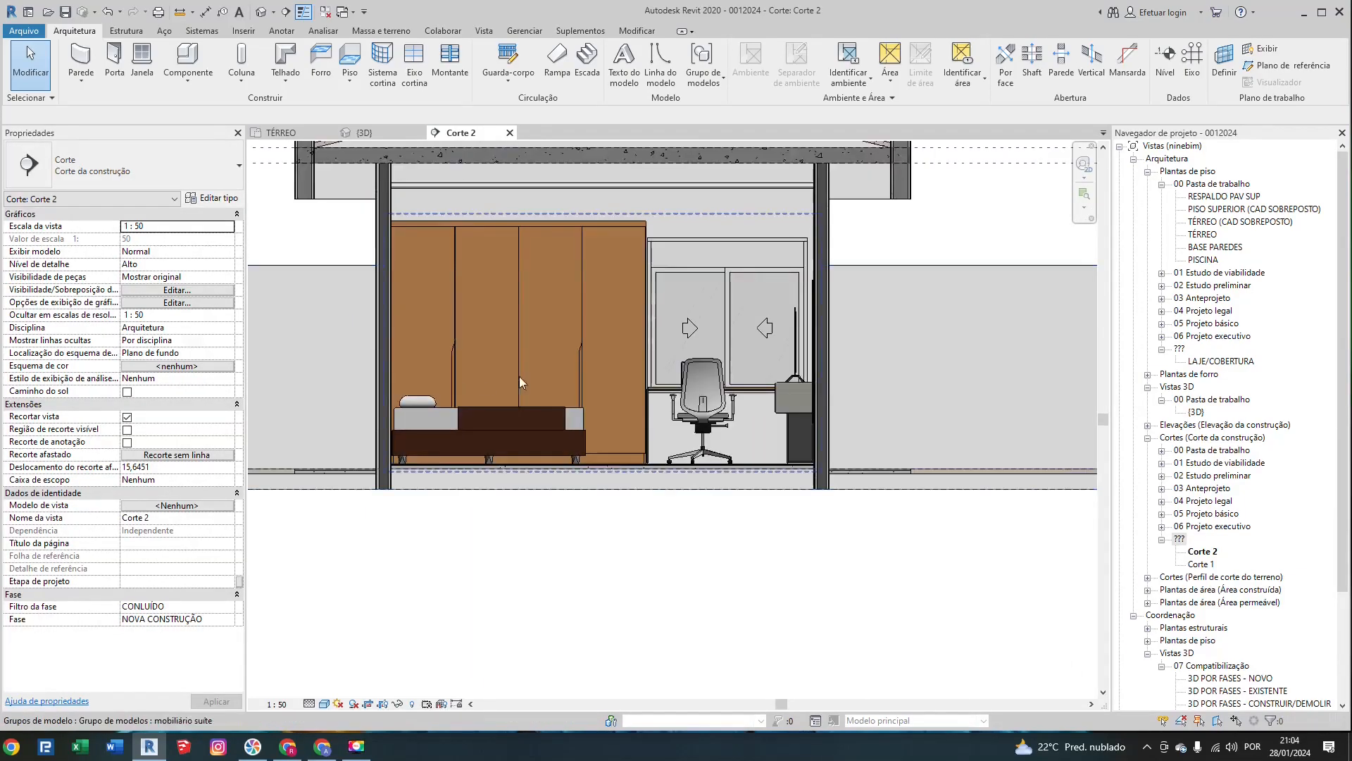
pyautogui.scroll(-3, 578, 402)
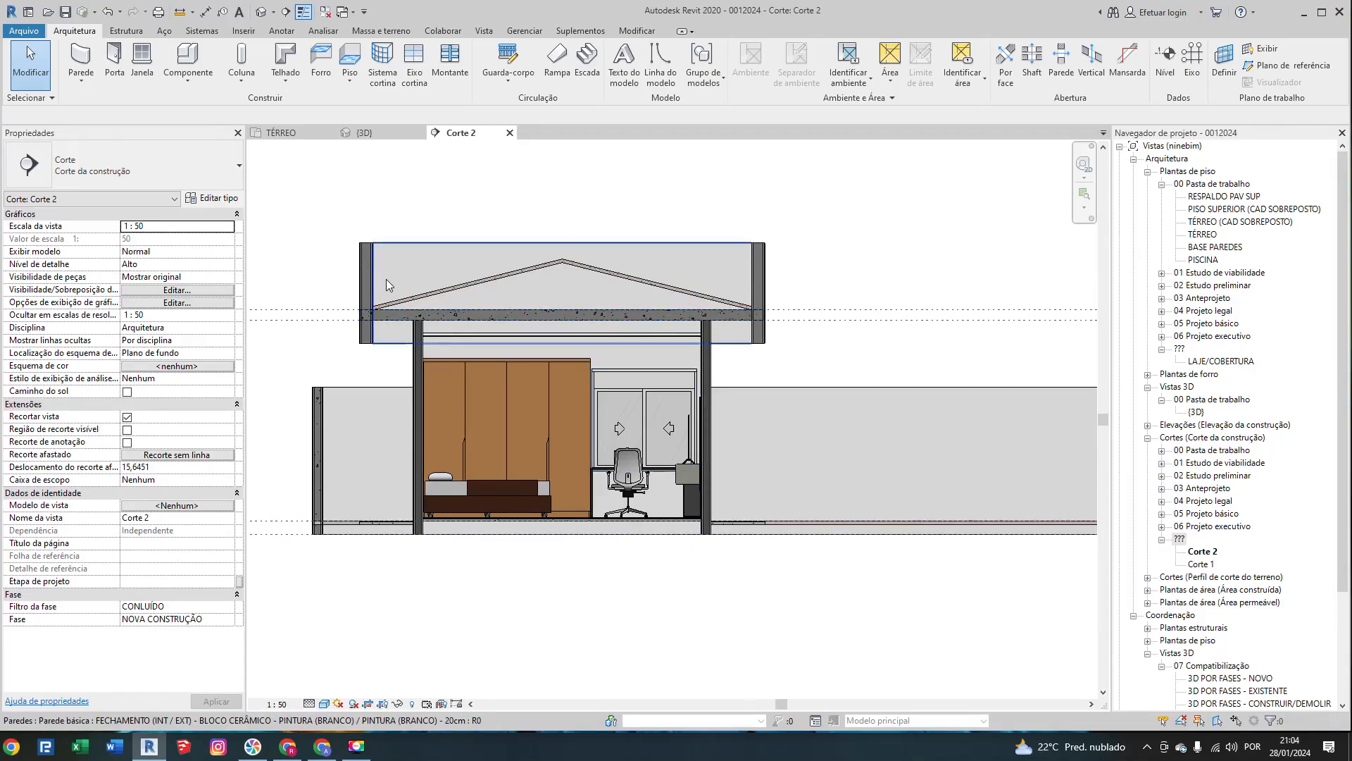
# Step: From the TÉRREO plan, open the CORTE BB section view through its section line across the bathroom and kitchen
pyautogui.click(286, 135)
pyautogui.scroll(-2, 810, 356)
pyautogui.moveTo(811, 413); pyautogui.dragTo(734, 317, button='middle')
pyautogui.scroll(3, 689, 323)
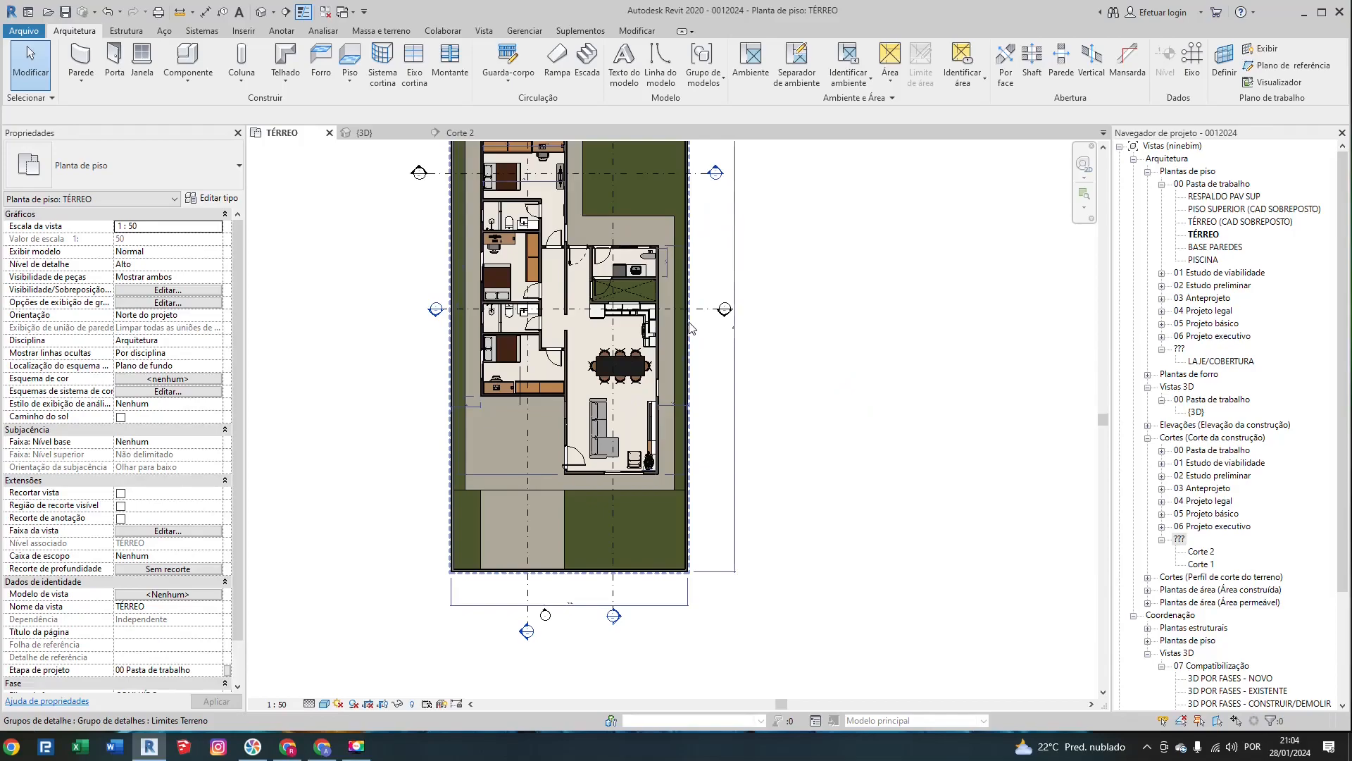
pyautogui.click(690, 309)
pyautogui.rightClick(690, 308)
pyautogui.click(778, 391)
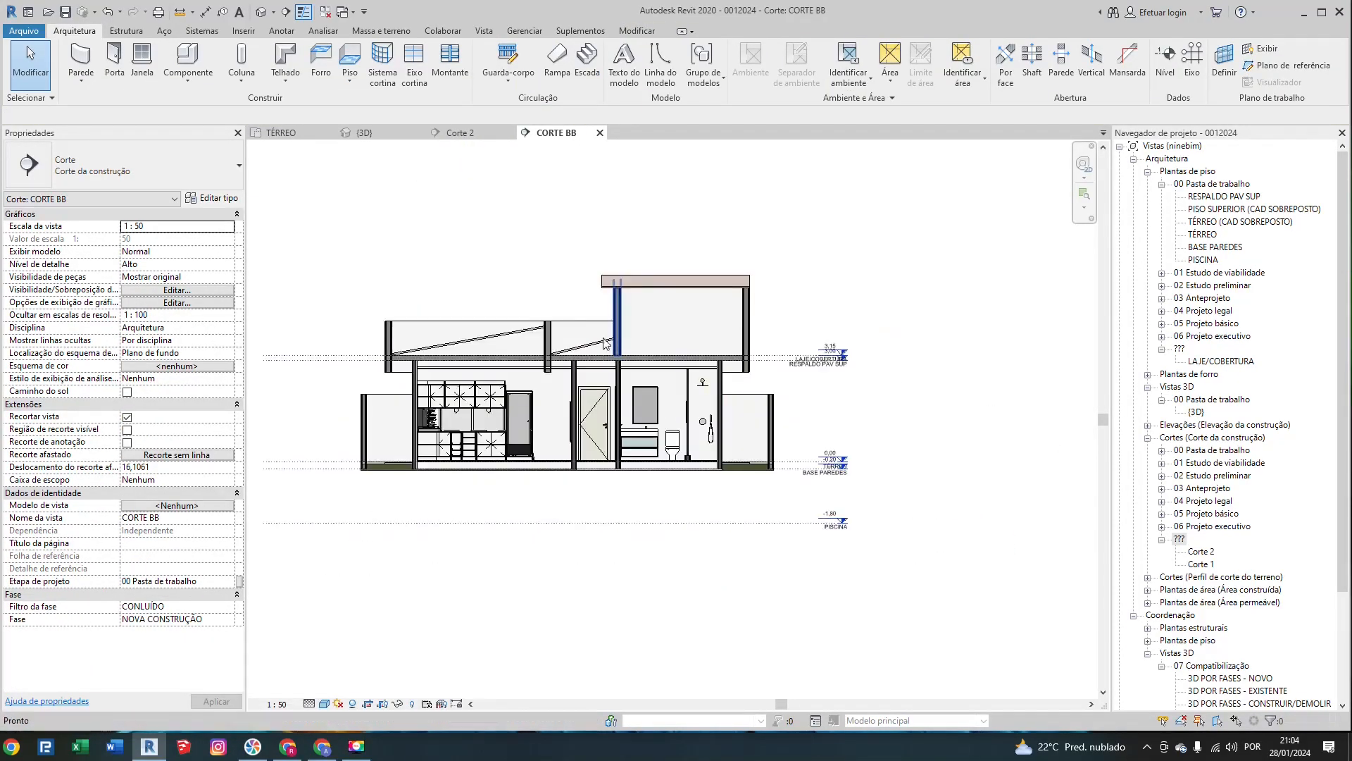
# Step: In the TÉRREO plan, move the CORTE BB section line through the dining table and lower bedroom, and open the section to examine it
pyautogui.click(286, 132)
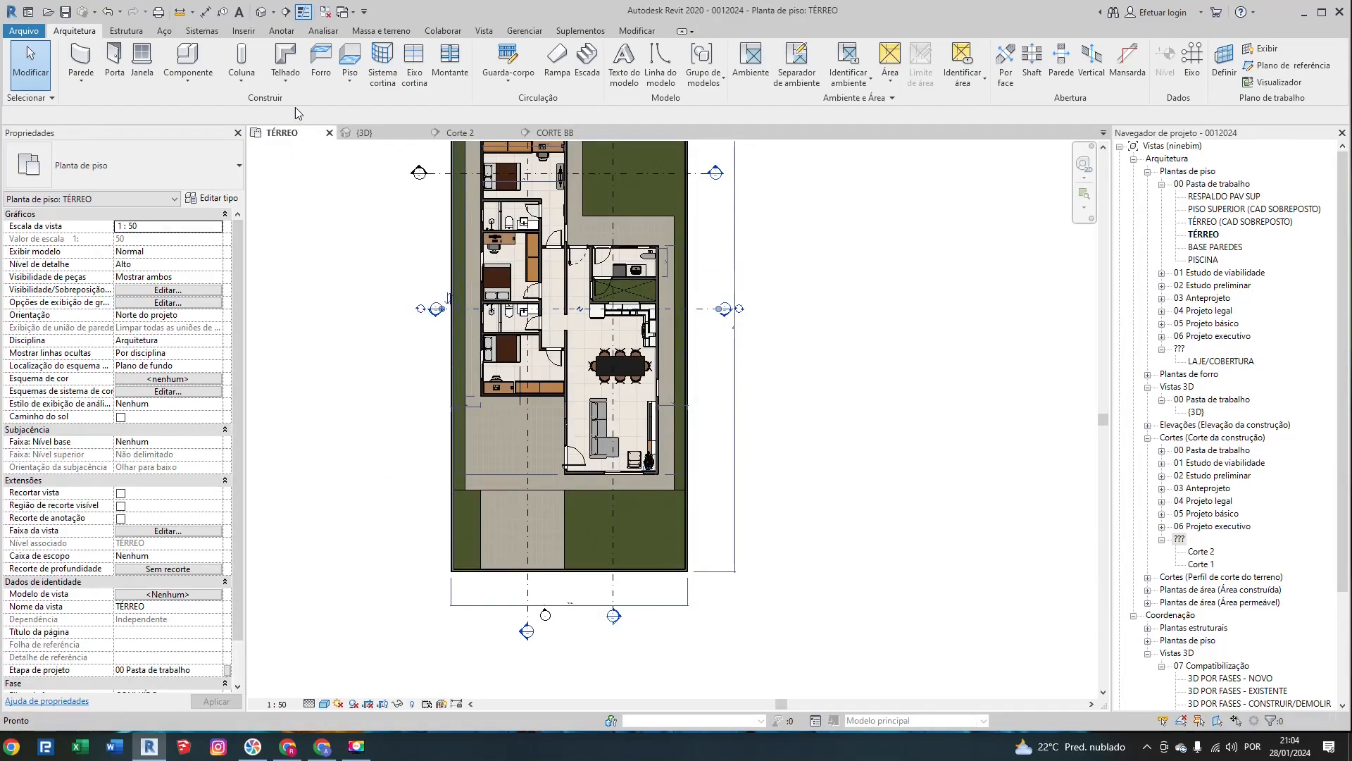
pyautogui.scroll(4, 581, 345)
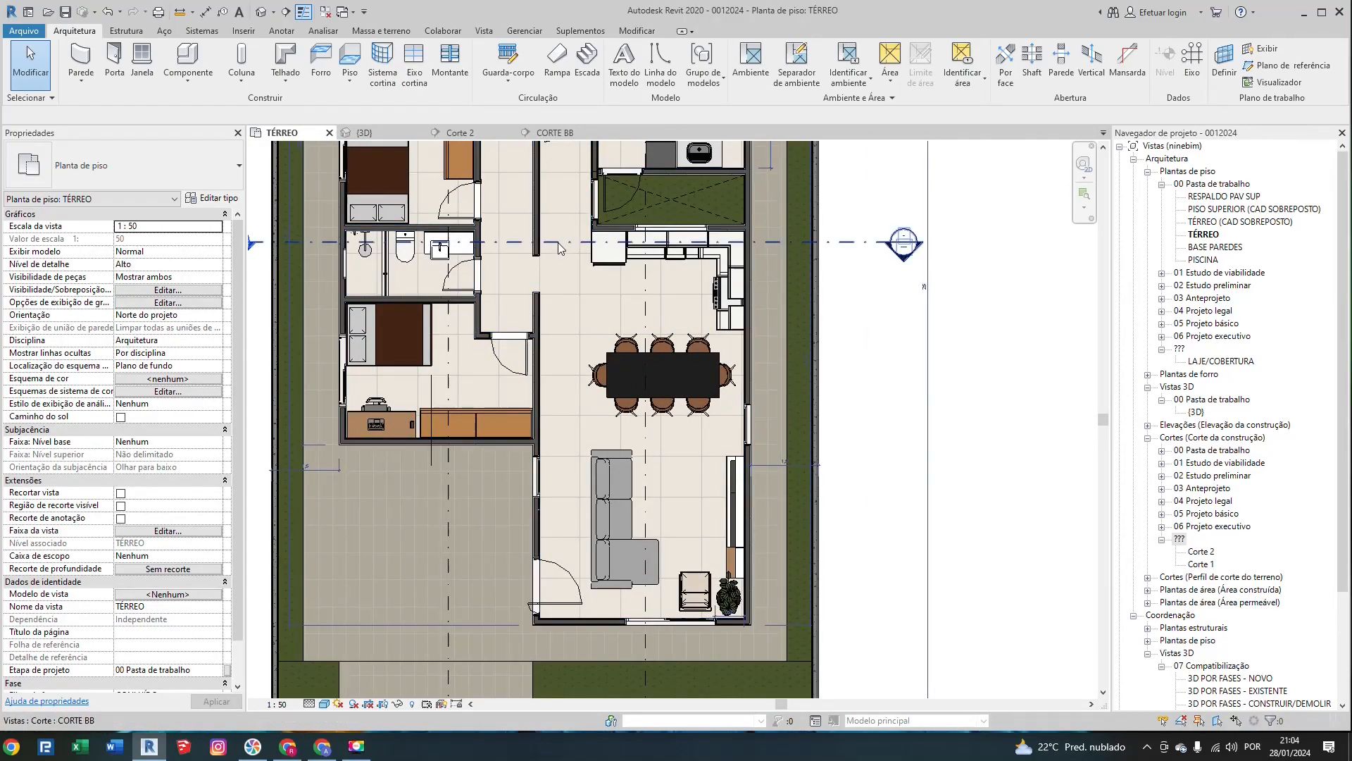
pyautogui.click(558, 244)
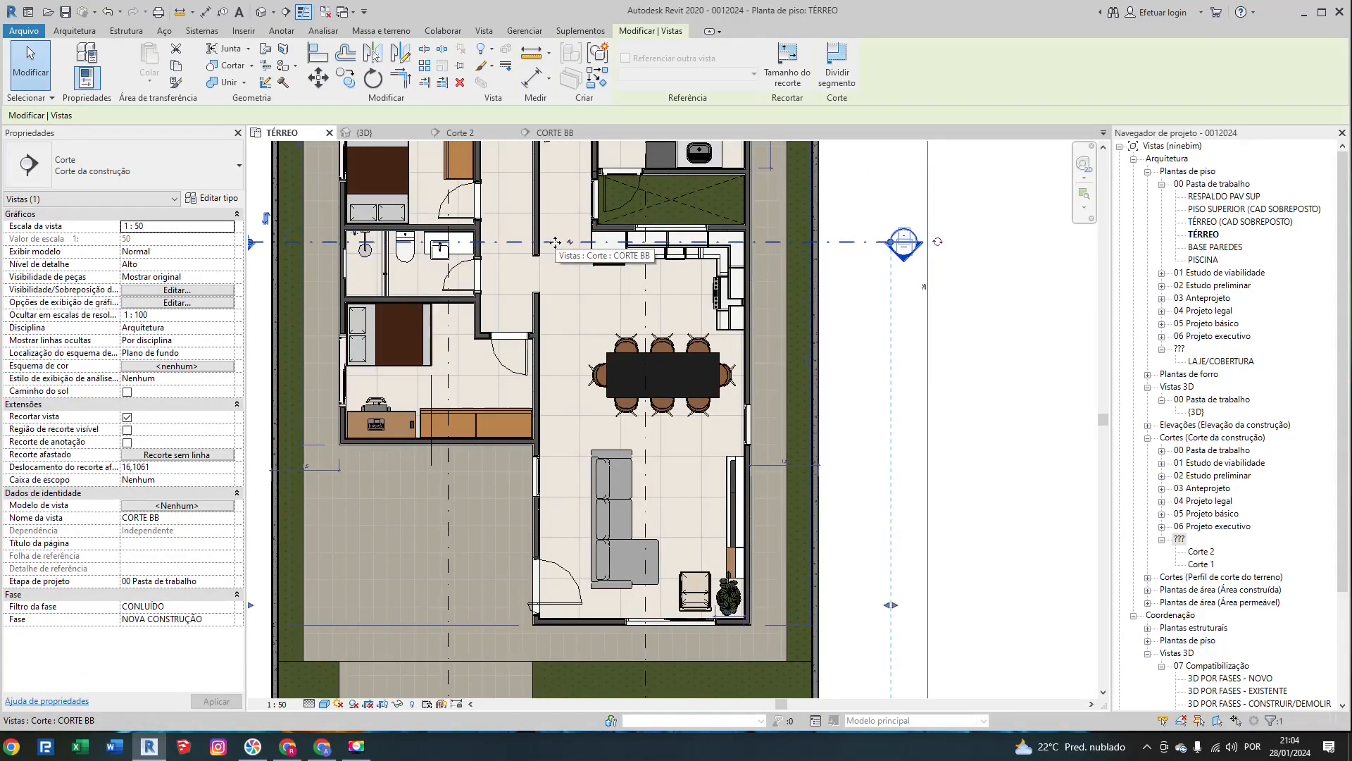
pyautogui.moveTo(553, 249); pyautogui.dragTo(564, 386)
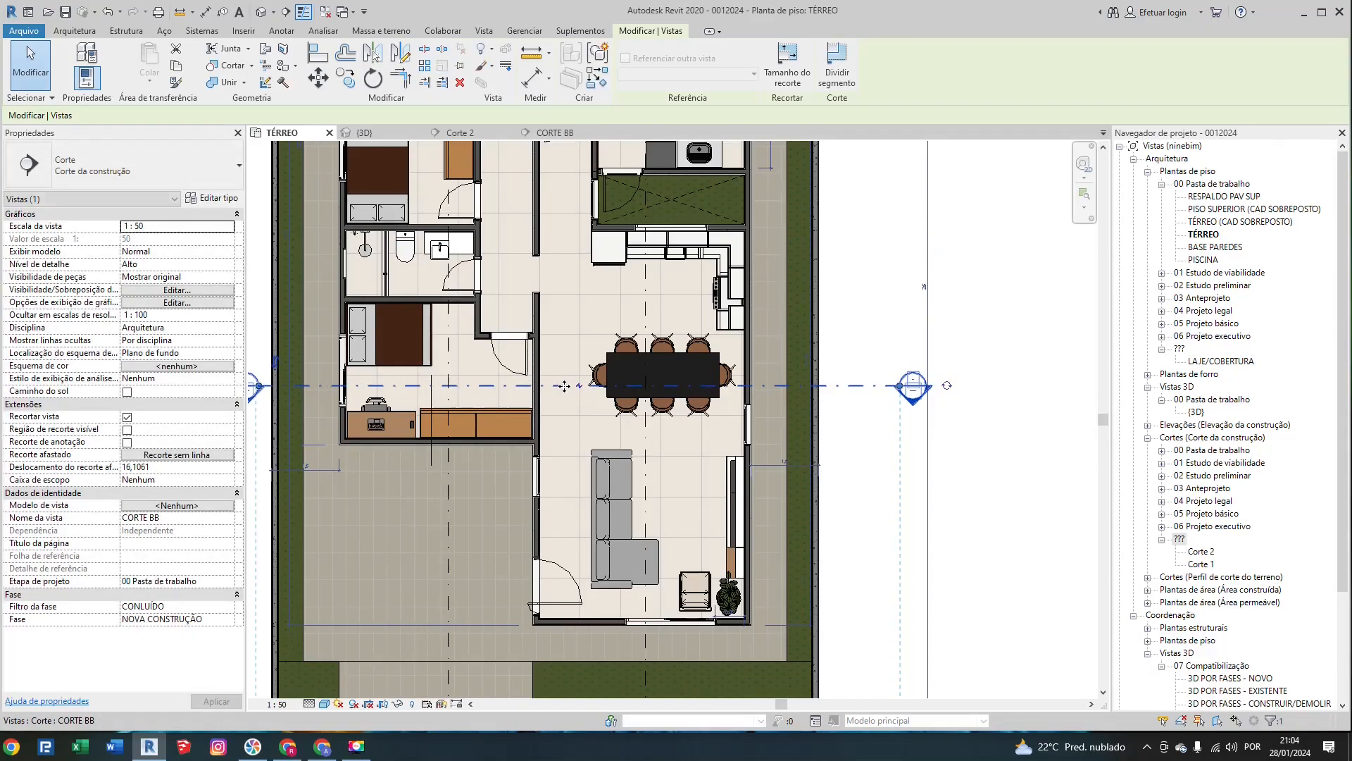
pyautogui.doubleClick(913, 385)
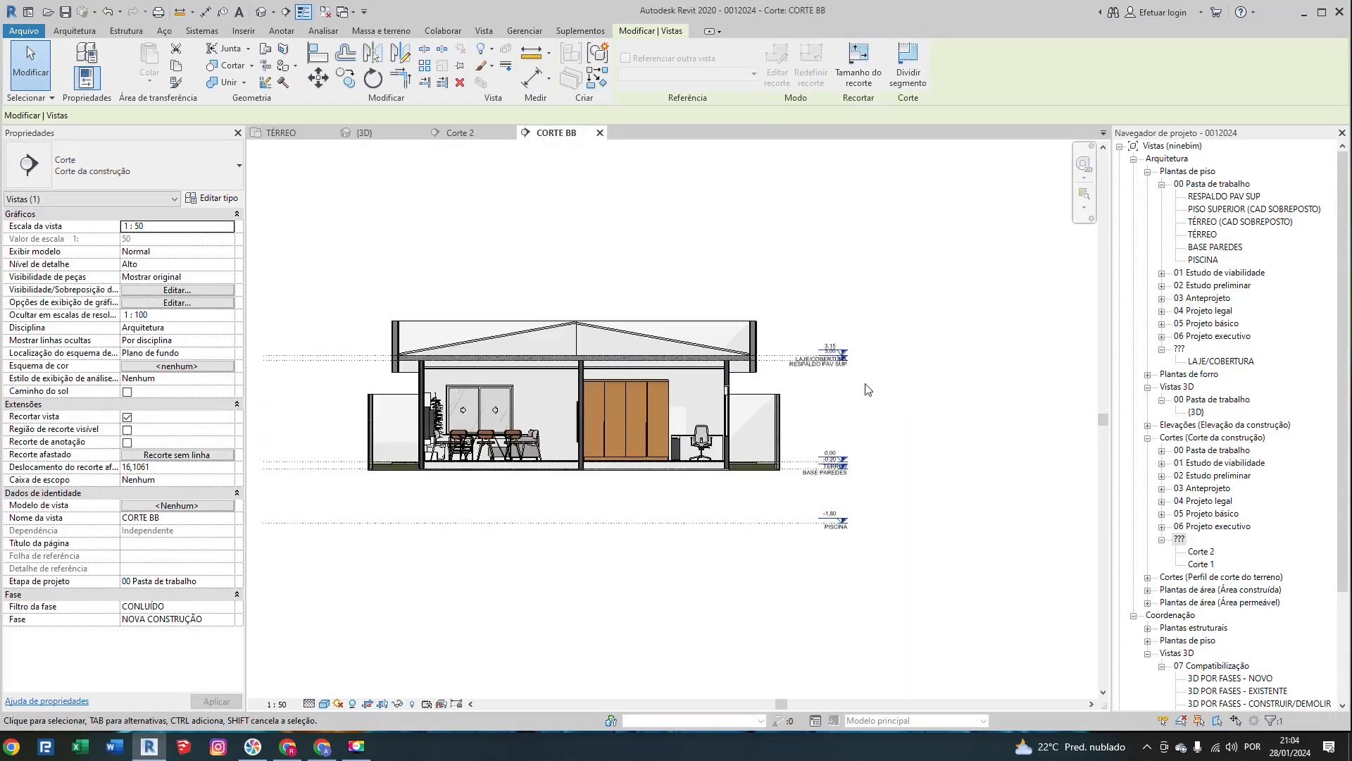
pyautogui.scroll(3, 398, 486)
pyautogui.scroll(-3, 395, 485)
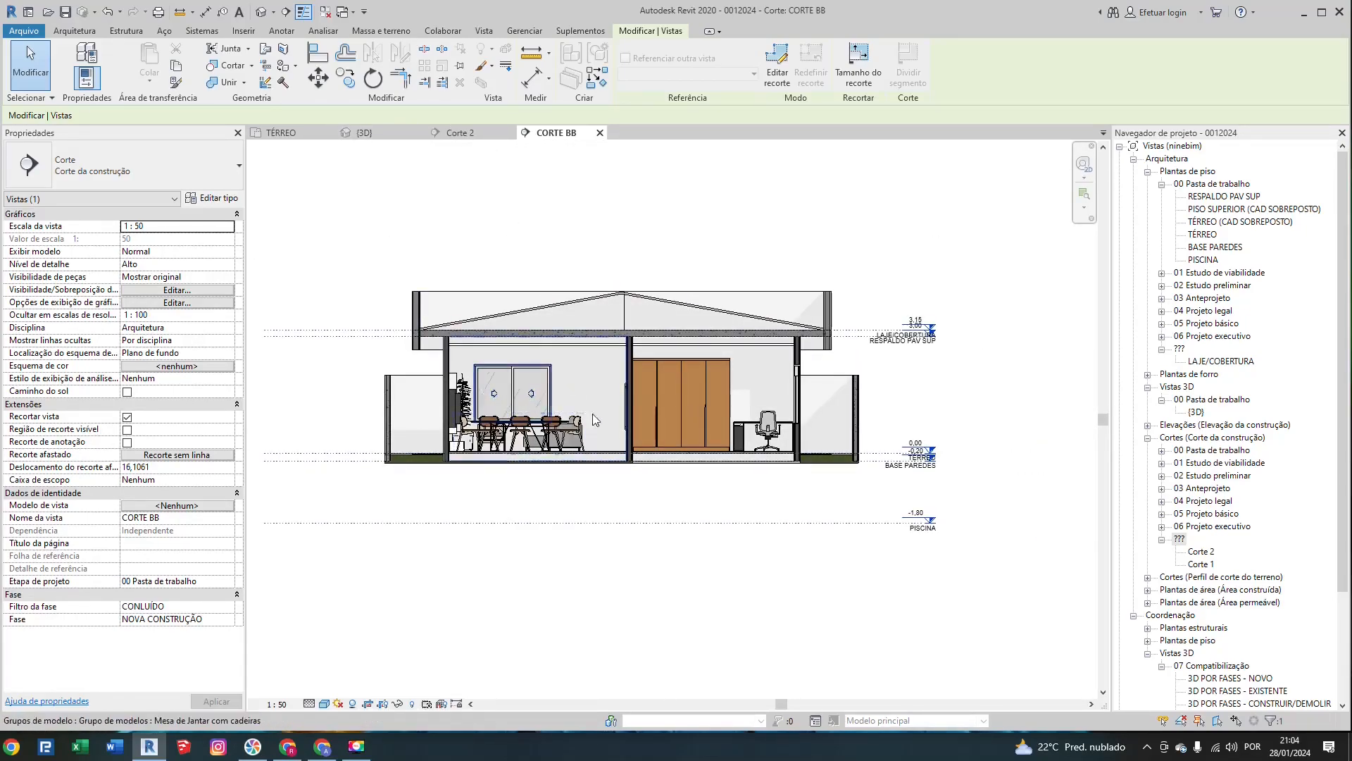
pyautogui.scroll(3, 556, 448)
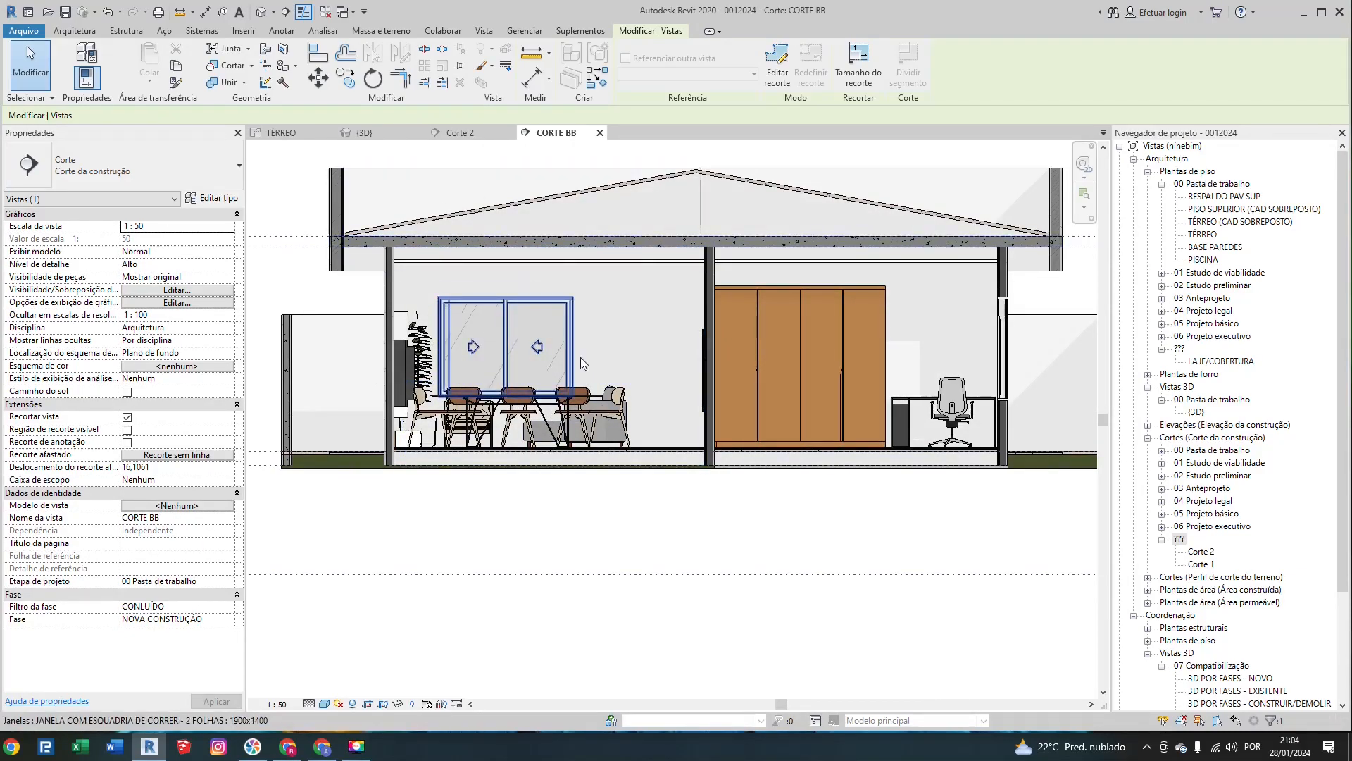
# Step: In the TÉRREO plan, move the CORTE BB line back across the bathroom and kitchen with its direction inverted, and open the section
pyautogui.click(293, 132)
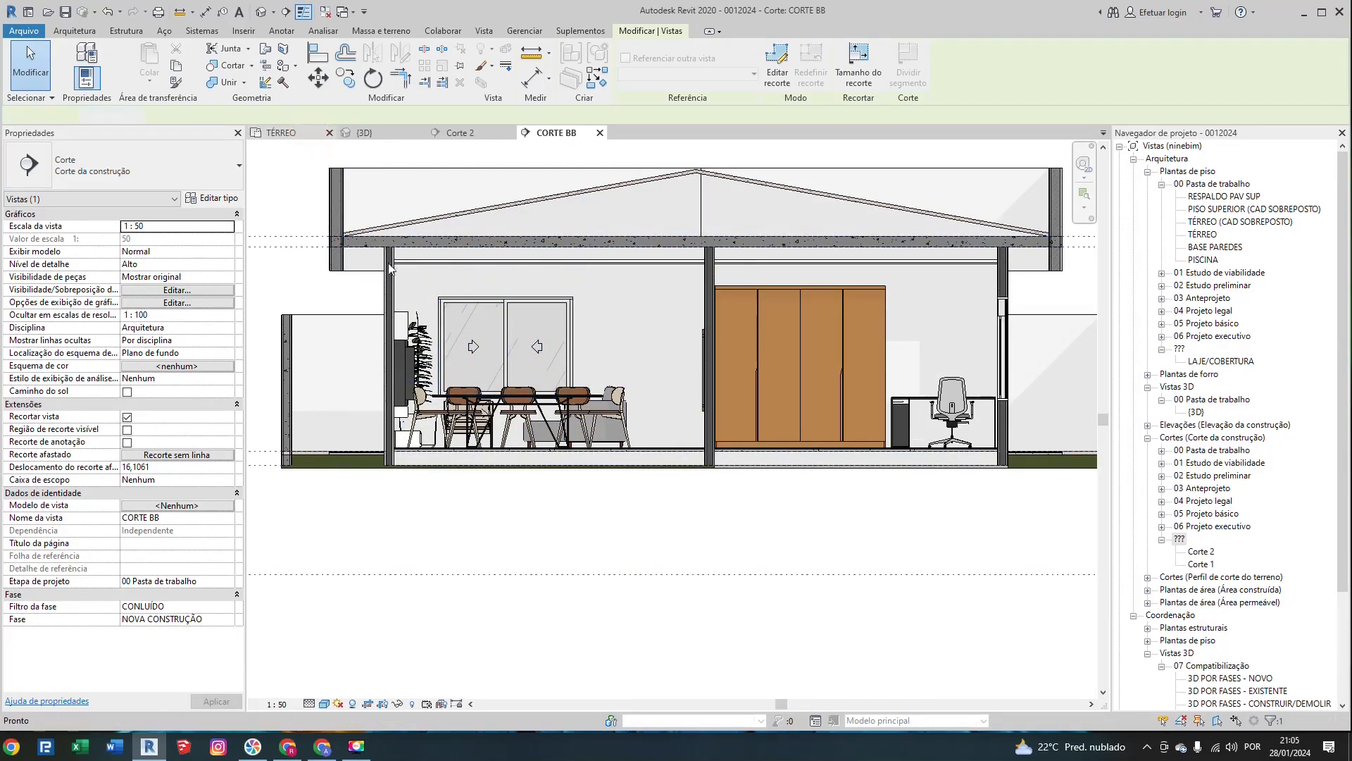
pyautogui.scroll(-2, 542, 461)
pyautogui.moveTo(697, 405); pyautogui.dragTo(690, 355)
pyautogui.rightClick(690, 354)
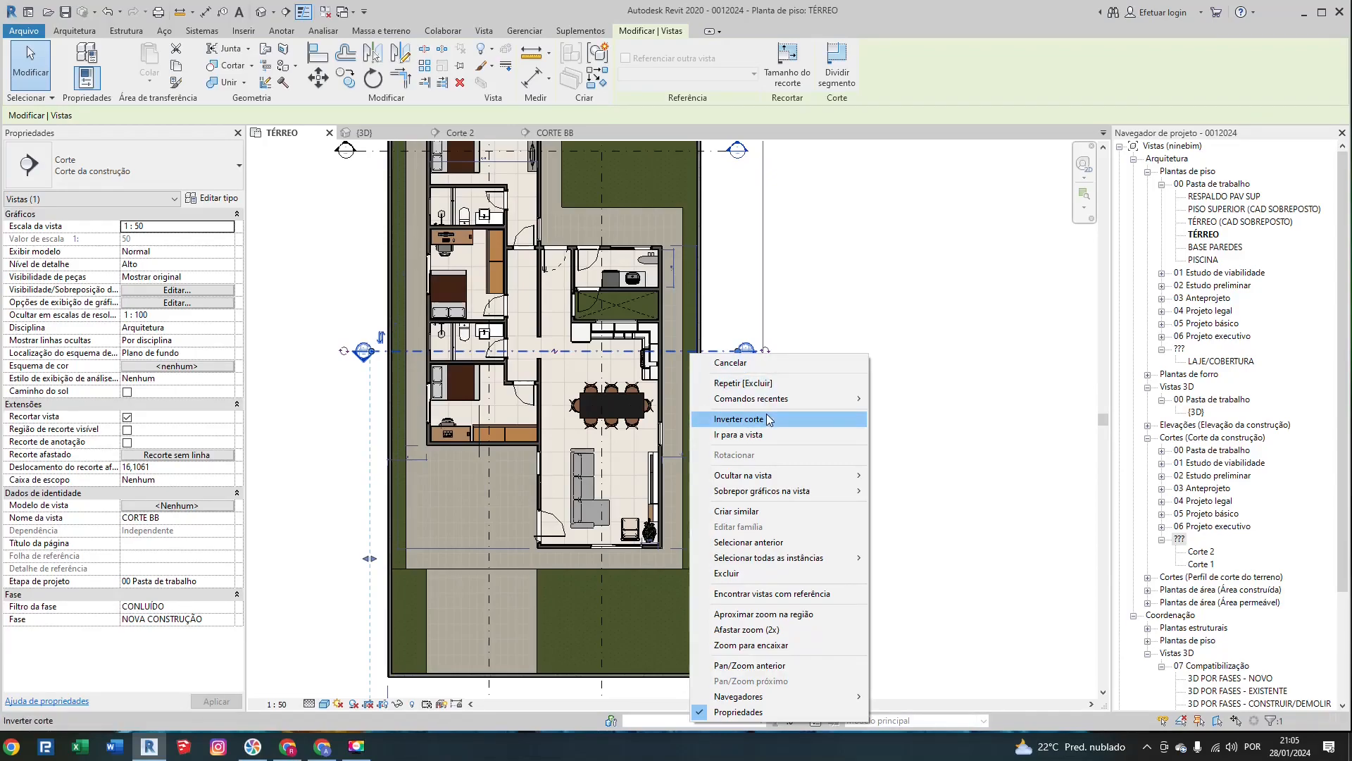
pyautogui.click(768, 420)
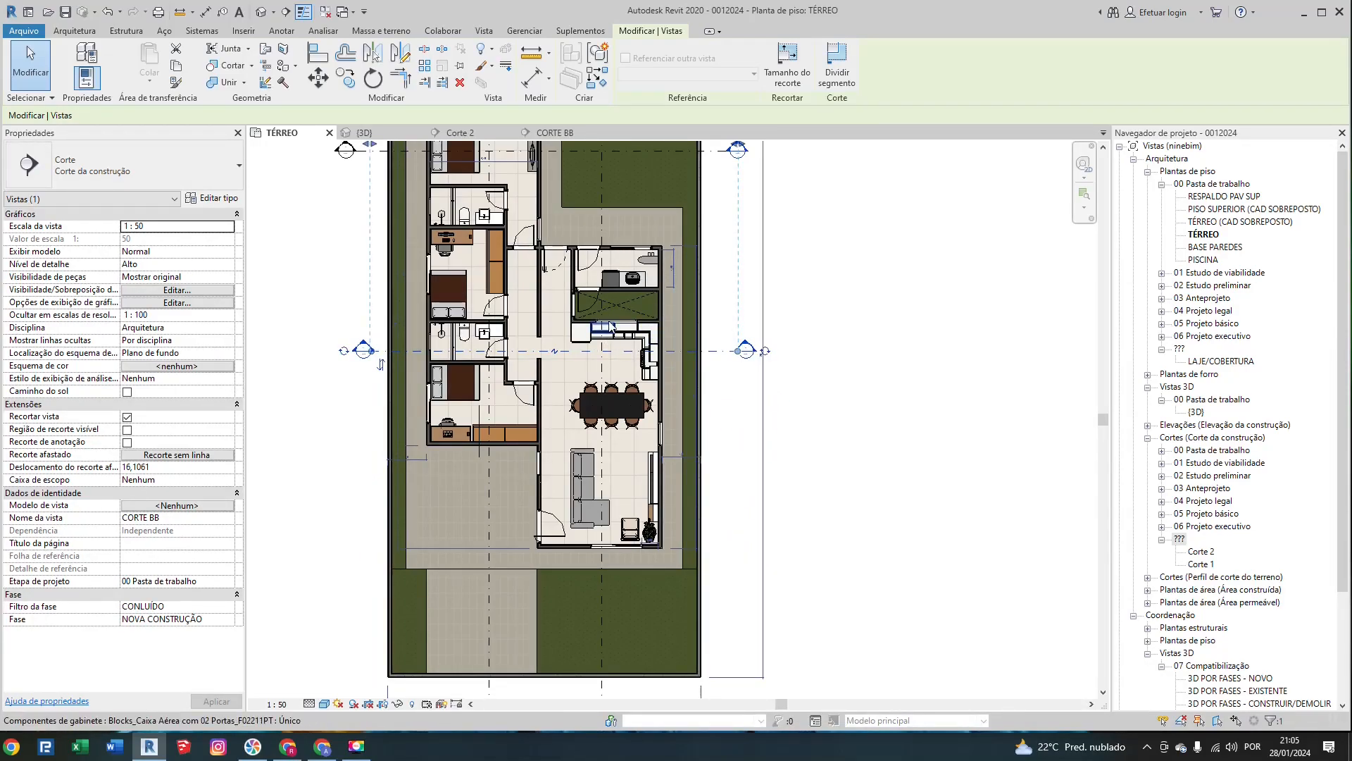
pyautogui.click(567, 134)
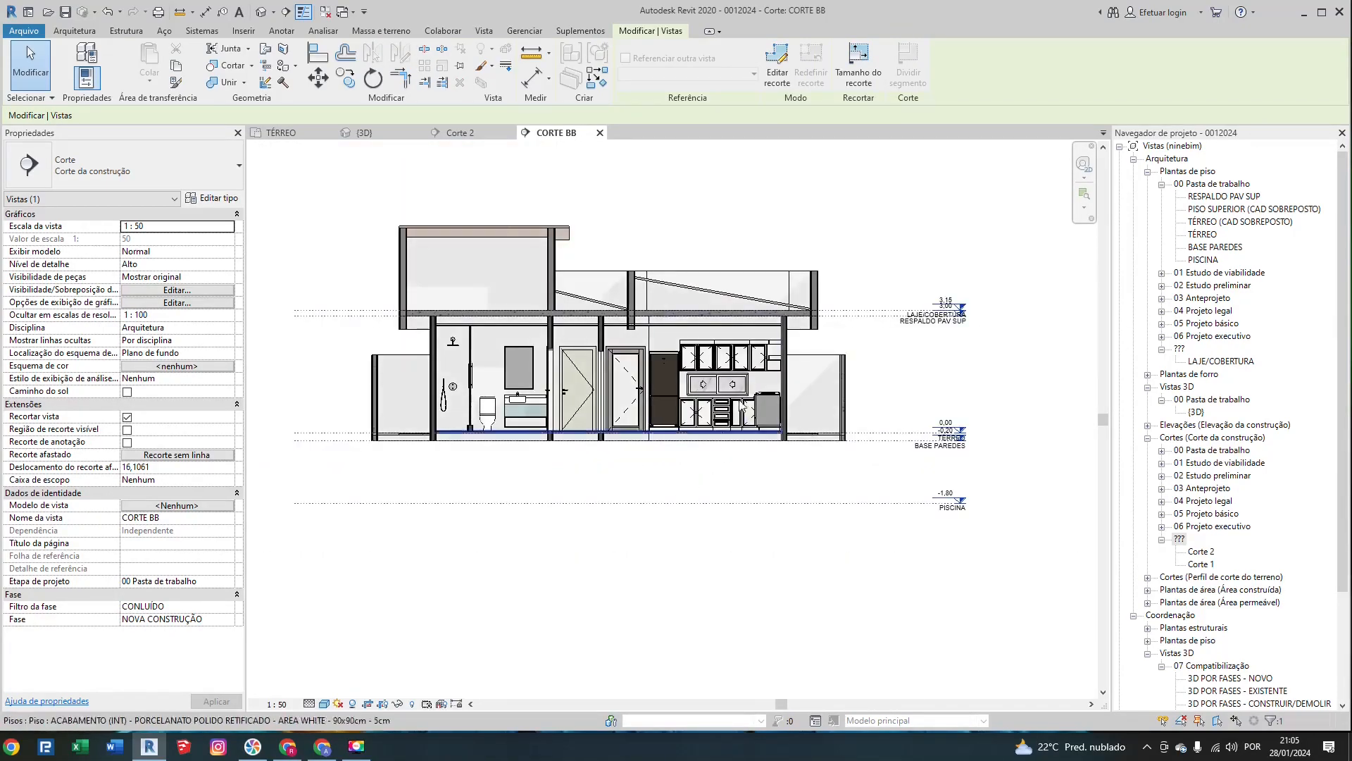
pyautogui.scroll(2, 538, 595)
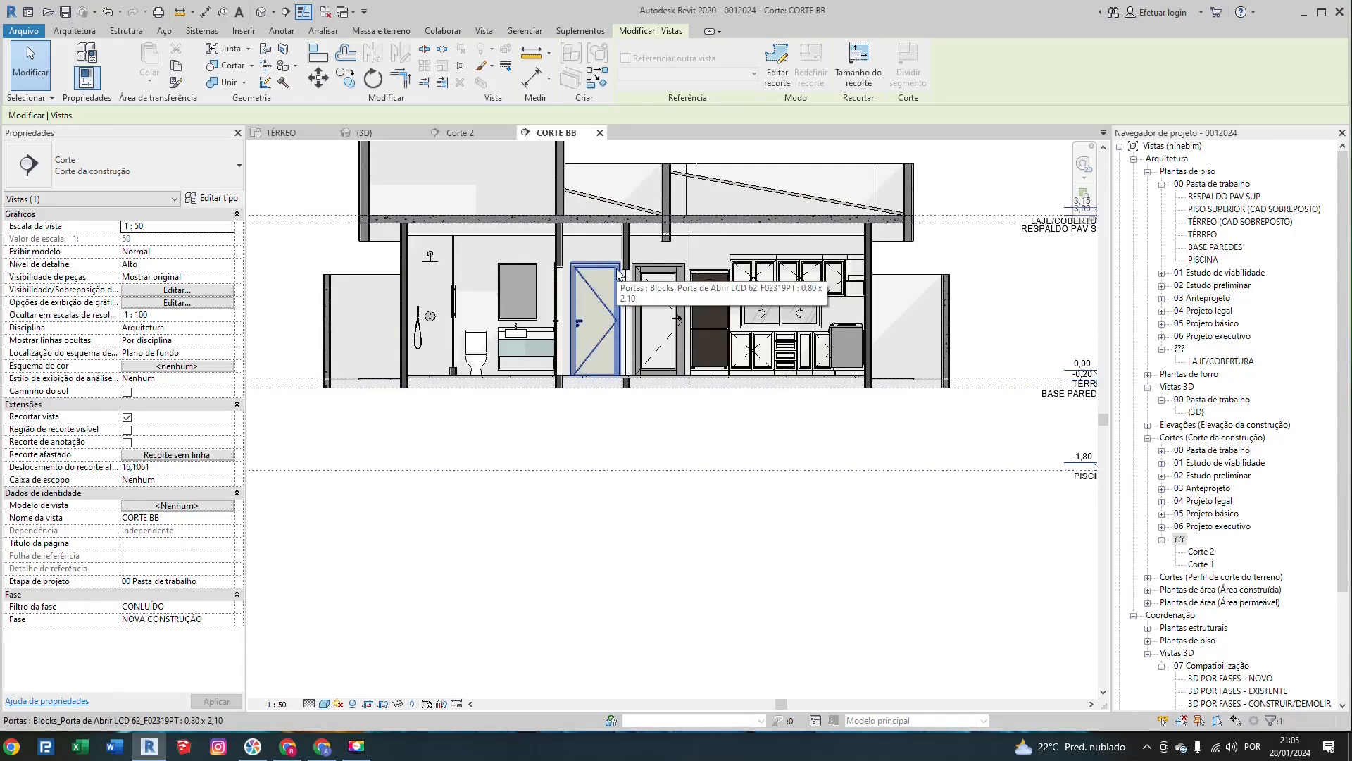
# Step: Try to attach the top of the rear parapet wall above the kitchen to the roof slab in CORTE BB
pyautogui.scroll(3, 674, 245)
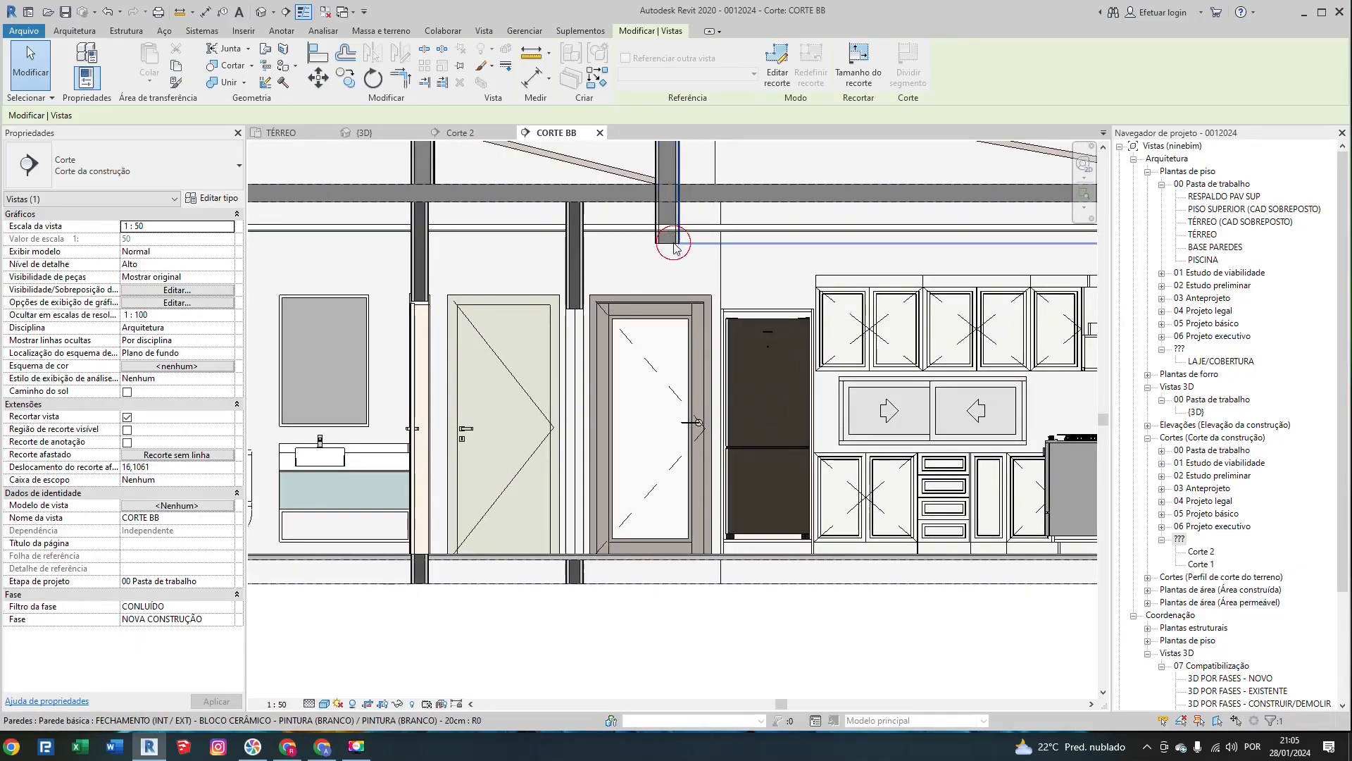
pyautogui.click(674, 243)
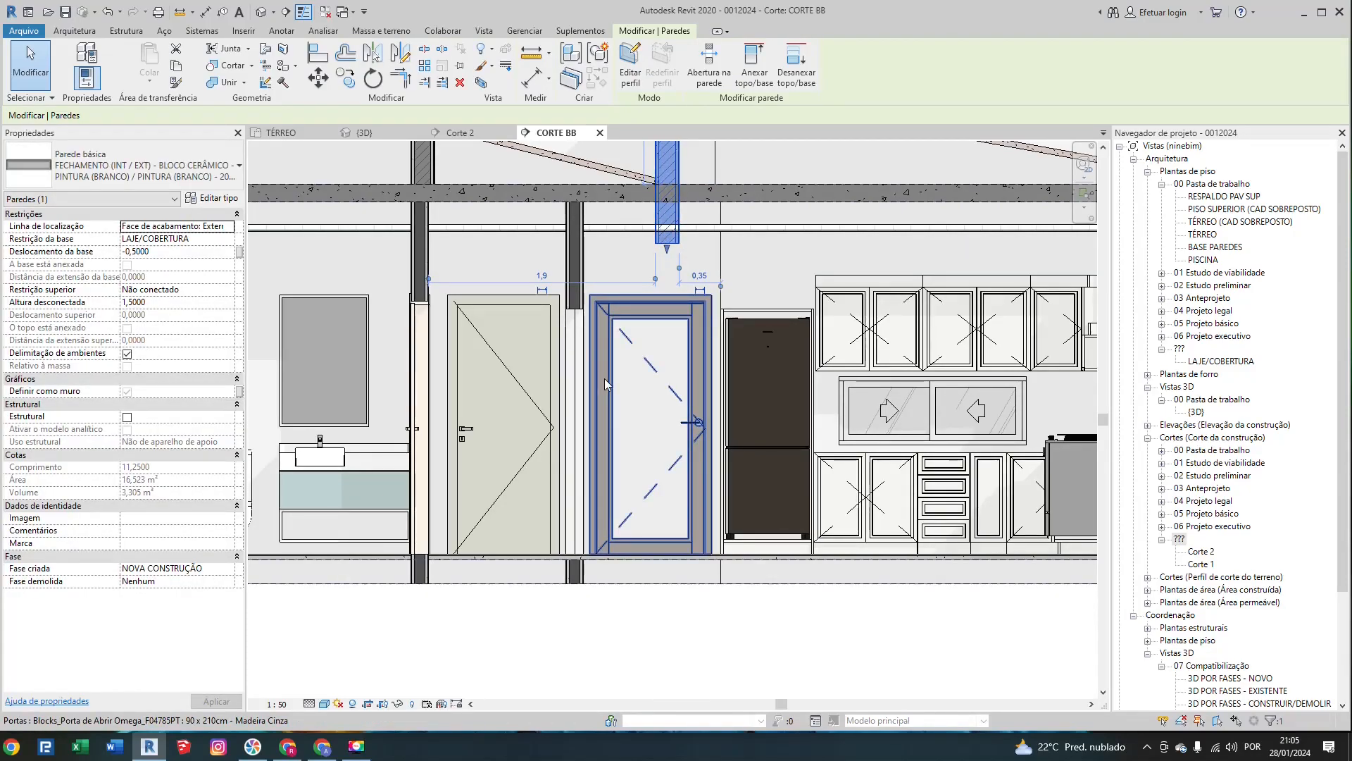
pyautogui.scroll(-2, 604, 378)
pyautogui.press('Escape')
pyautogui.click(630, 324)
pyautogui.press('Escape')
pyautogui.click(653, 211)
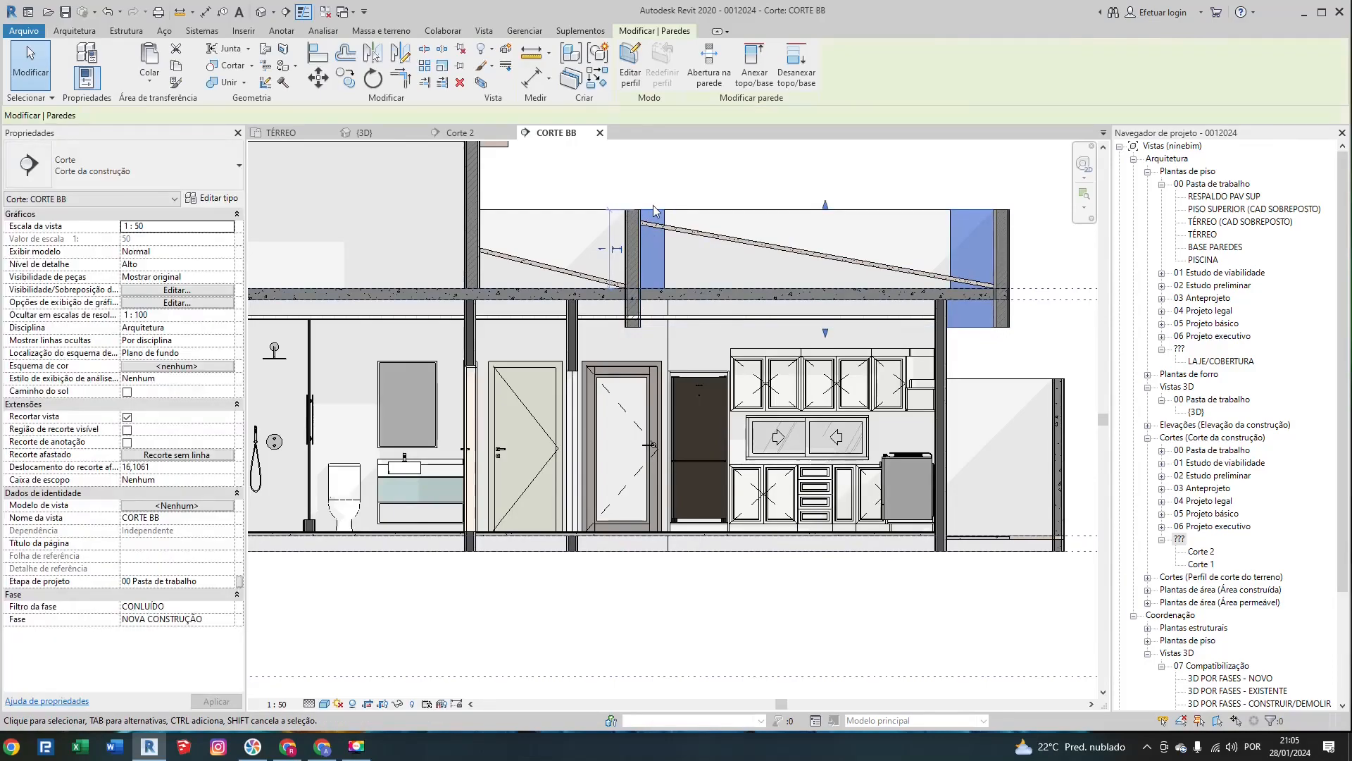
pyautogui.click(761, 73)
pyautogui.click(661, 298)
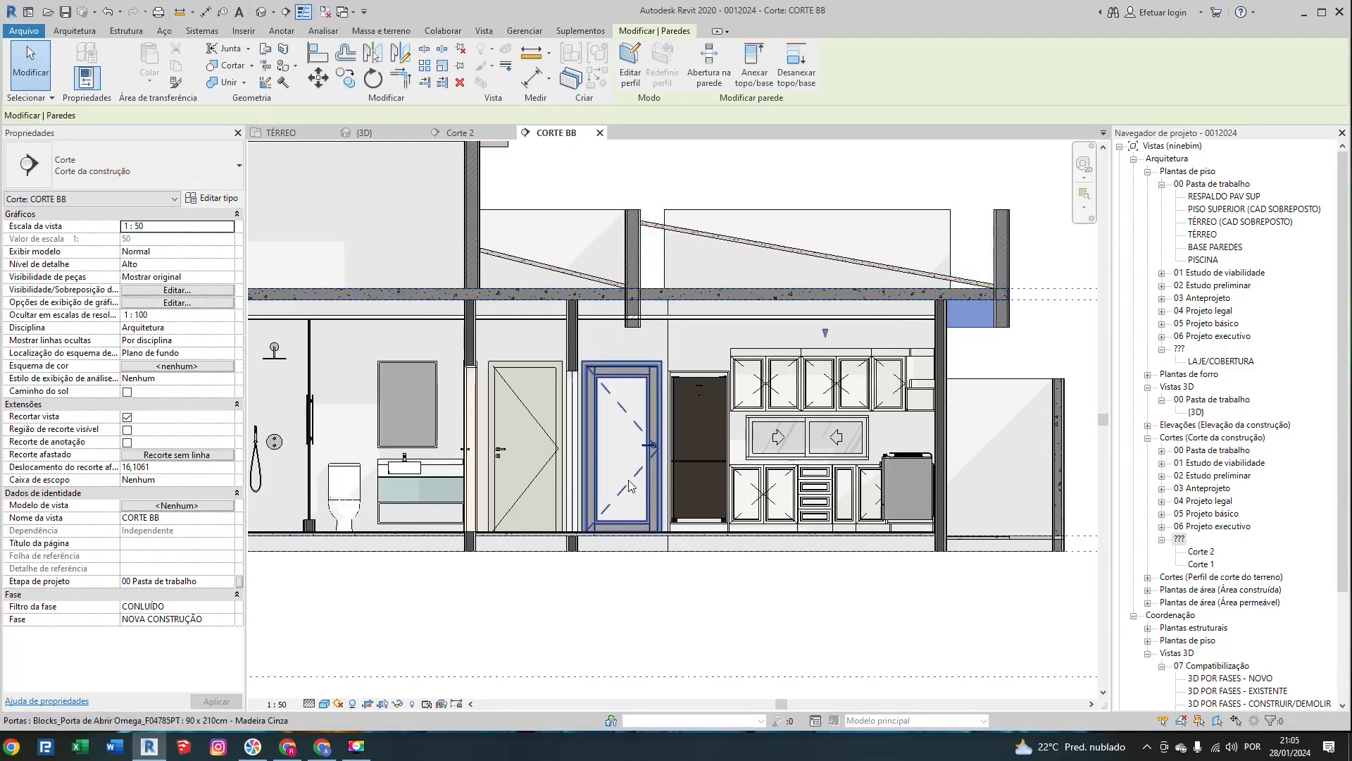
pyautogui.hotkey('ctrl', 'z')
pyautogui.press('Escape')
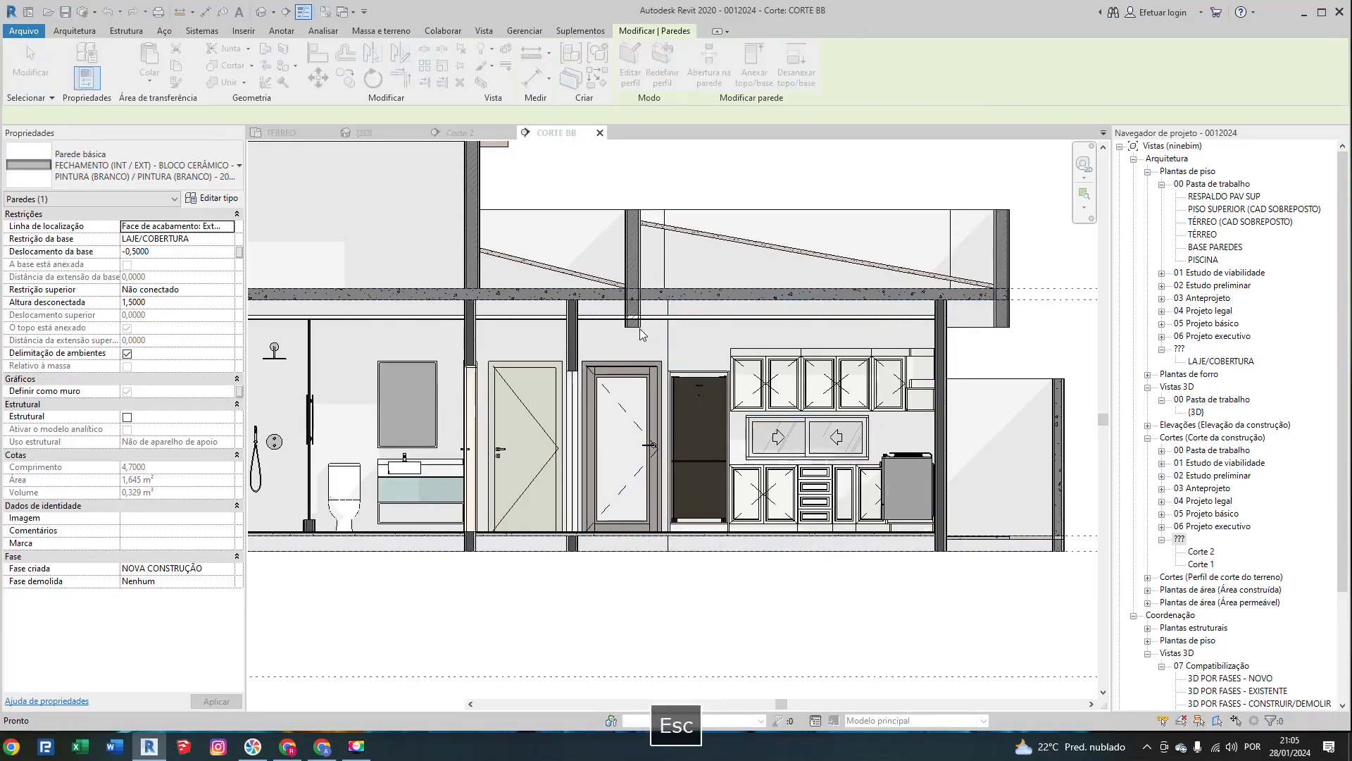
# Step: Raise the base of the cut parapet wall near the kitchen door to slab level, base offset 0 and height 1, and open the 3D view
pyautogui.click(632, 321)
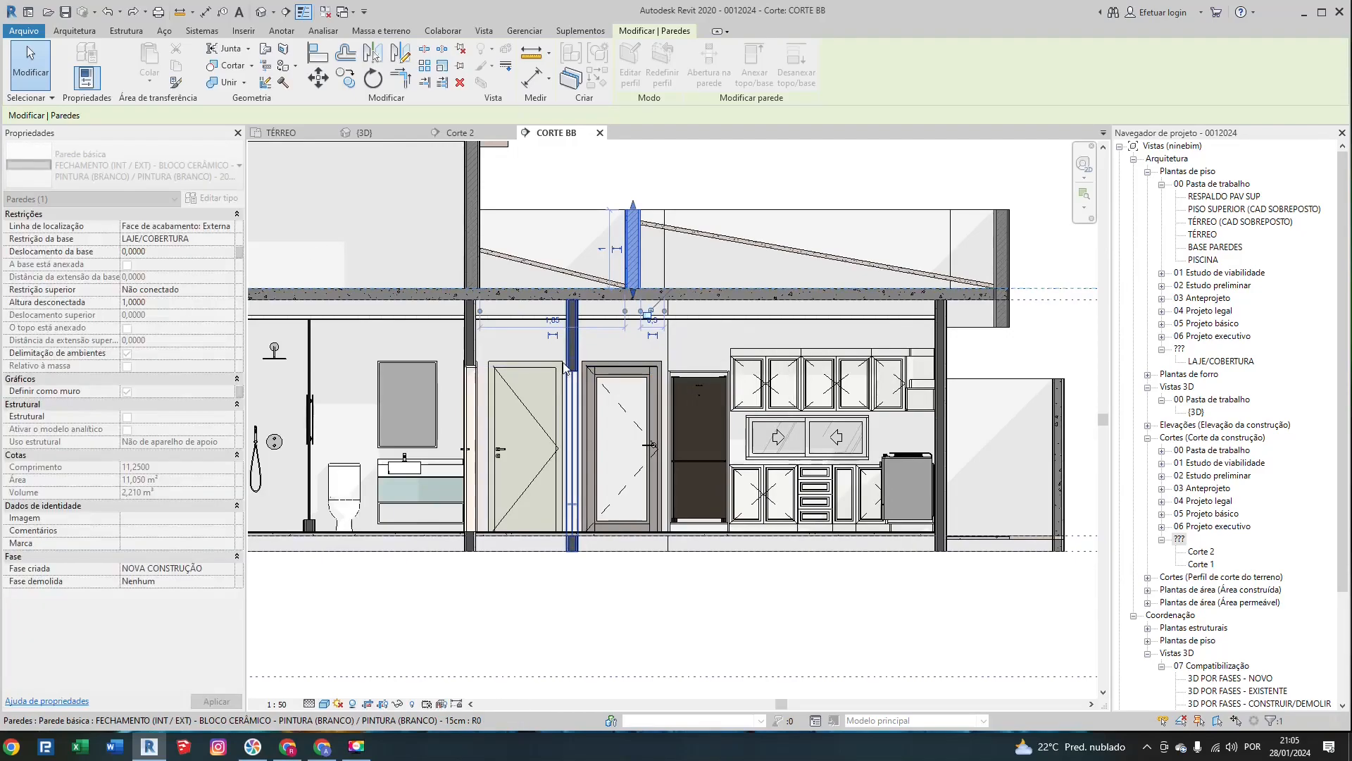
pyautogui.press('Escape')
pyautogui.click(364, 133)
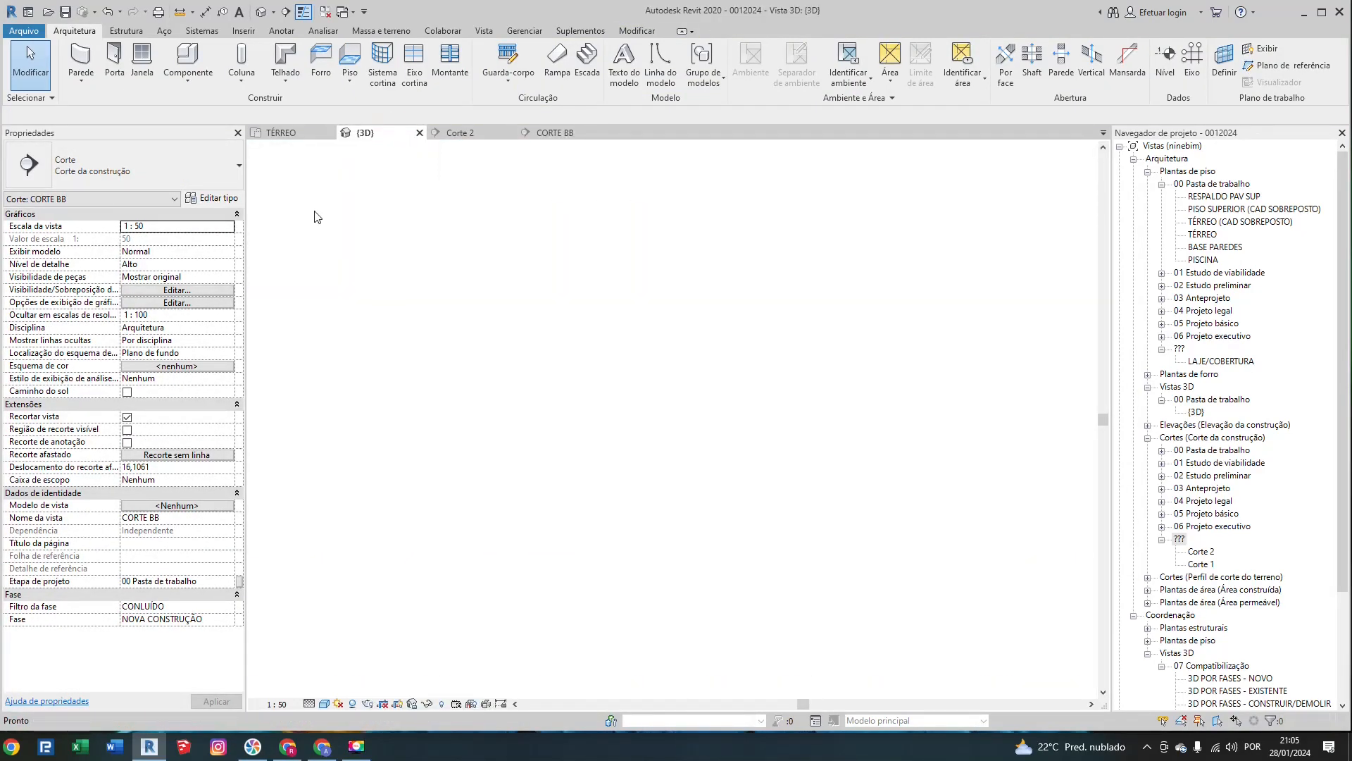
pyautogui.scroll(-1, 602, 390)
pyautogui.scroll(2, 422, 493)
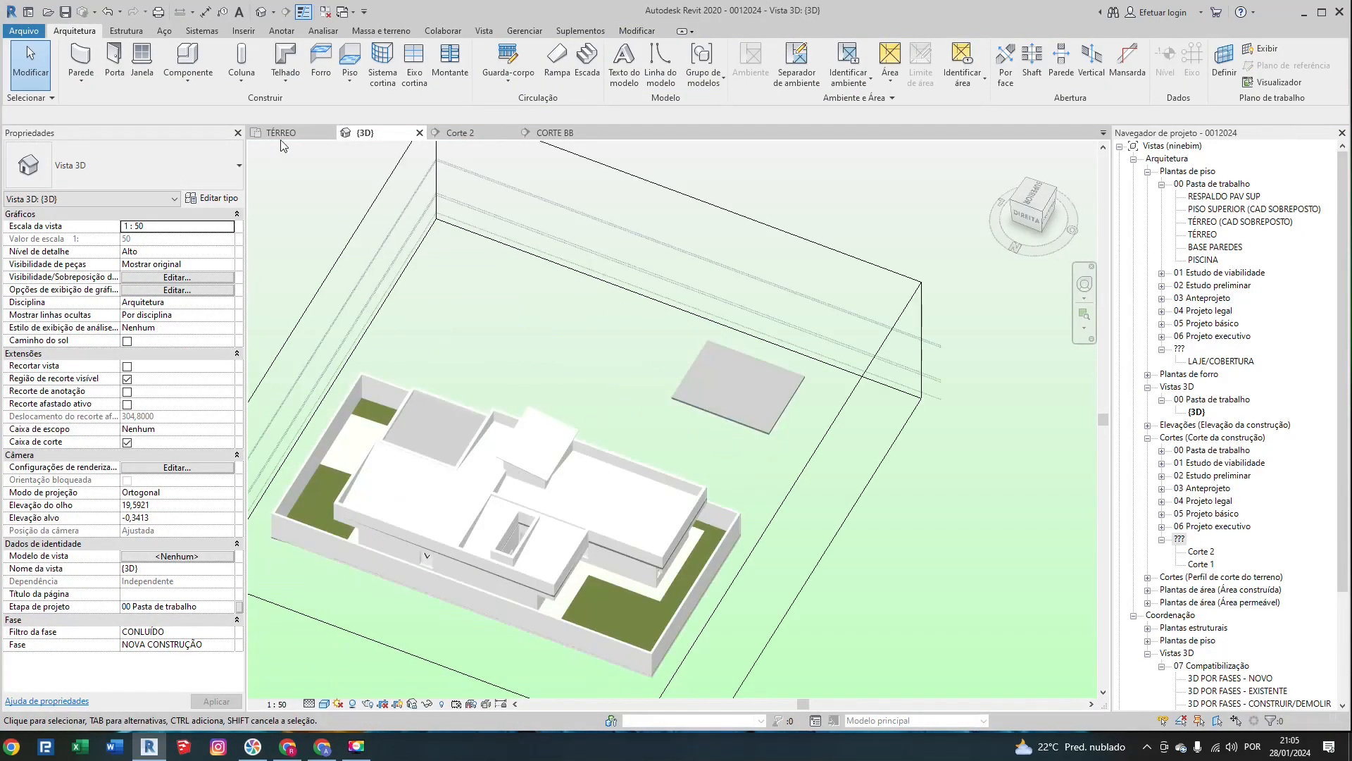
# Step: In the TÉRREO plan, invert the viewing direction of the CORTE BB section line
pyautogui.click(281, 135)
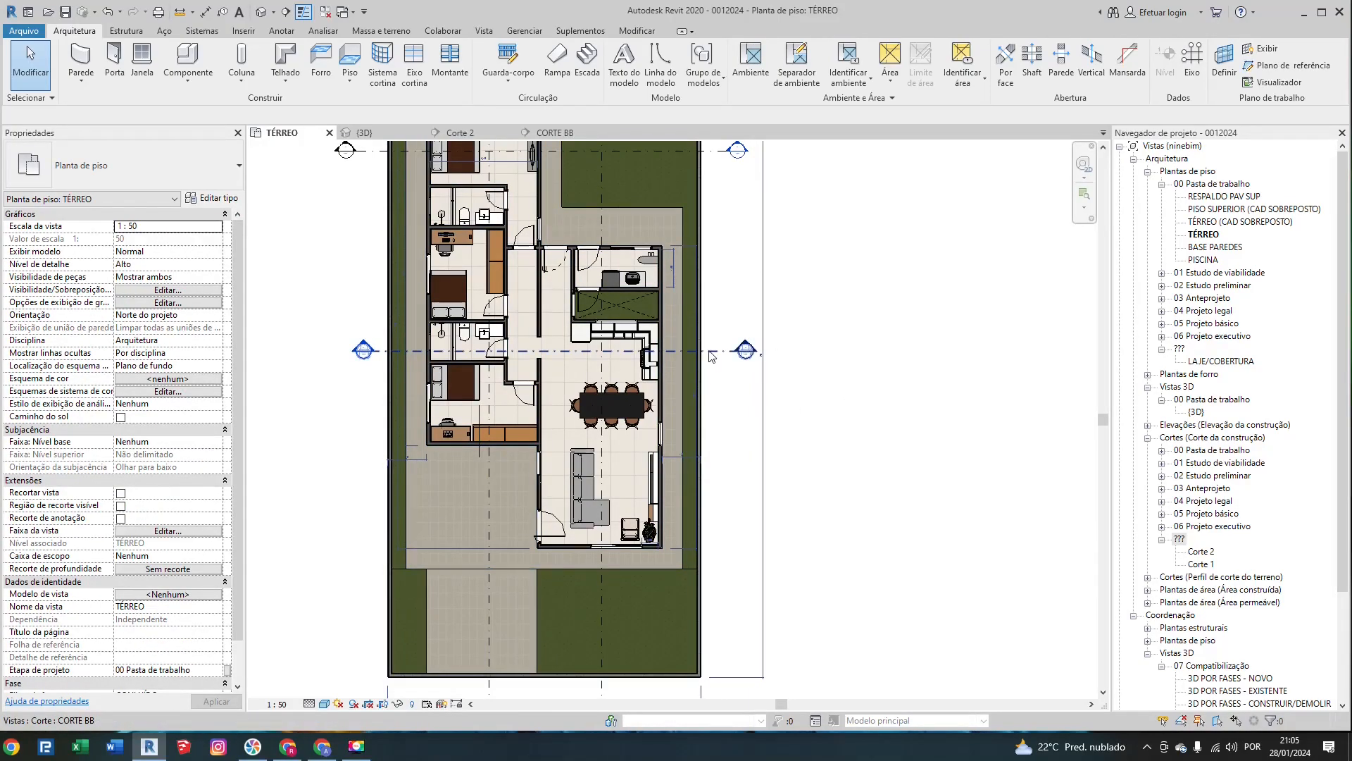
pyautogui.click(705, 350)
pyautogui.press('Escape')
pyautogui.click(719, 350)
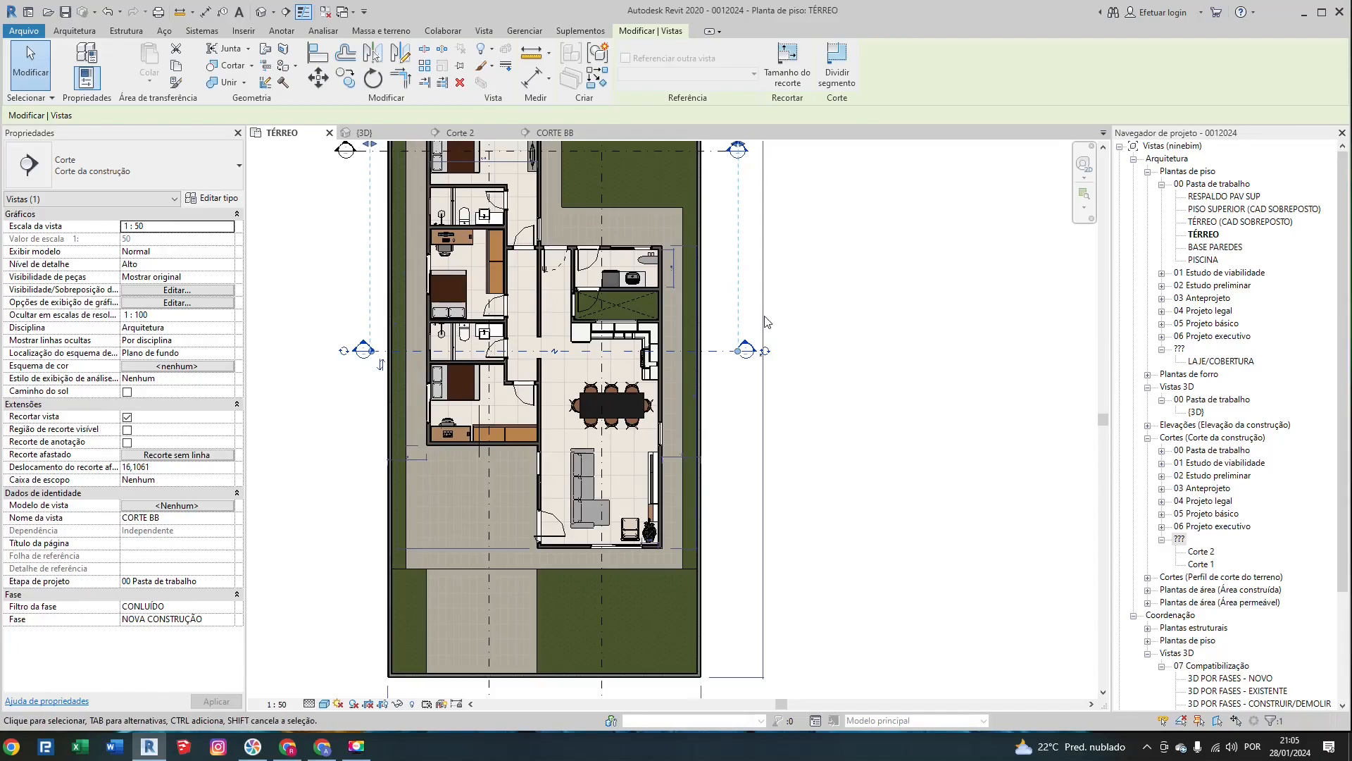
pyautogui.rightClick(726, 350)
pyautogui.click(775, 414)
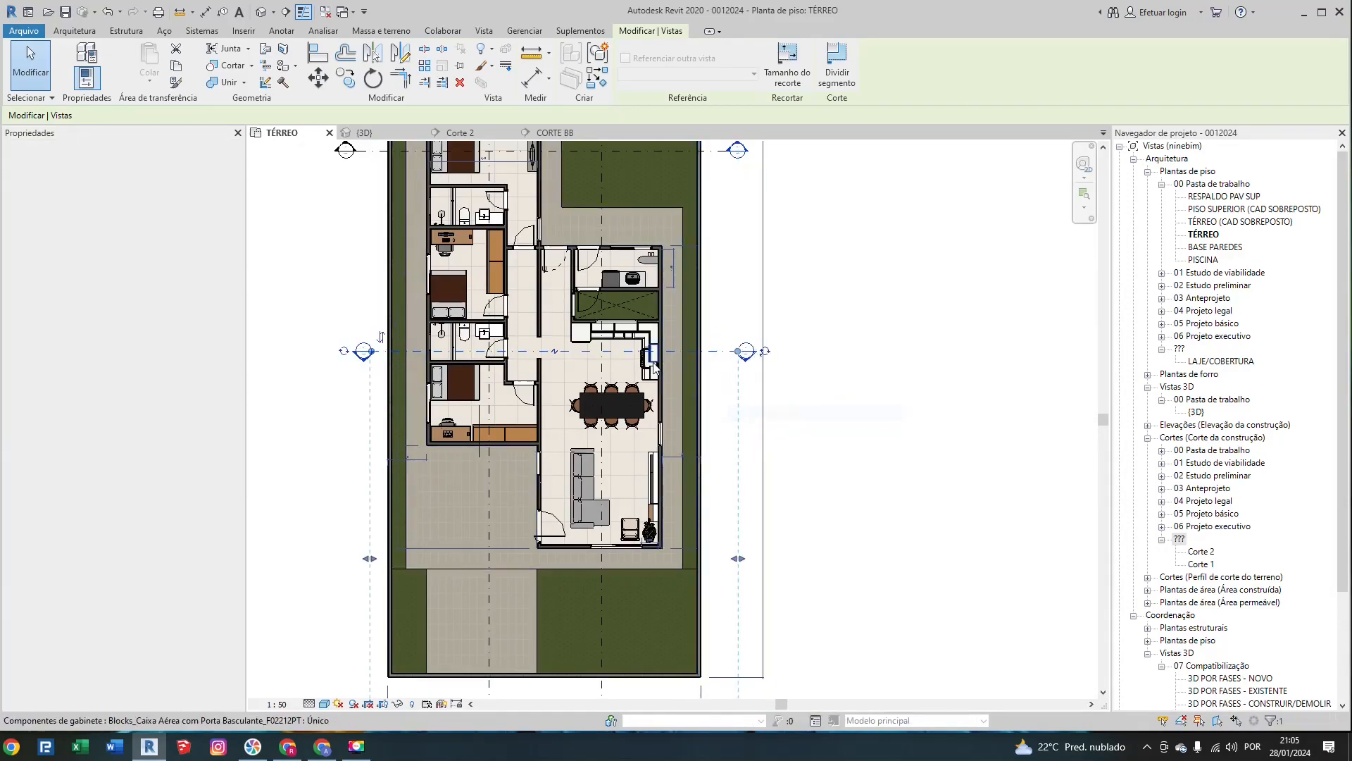
# Step: Nudge the CORTE BB section line toward the rear of the house and back, keeping it across the bathroom and kitchen
pyautogui.press('Up')
pyautogui.press('Up')
pyautogui.press('Up')
pyautogui.press('Up')
pyautogui.press('Up')
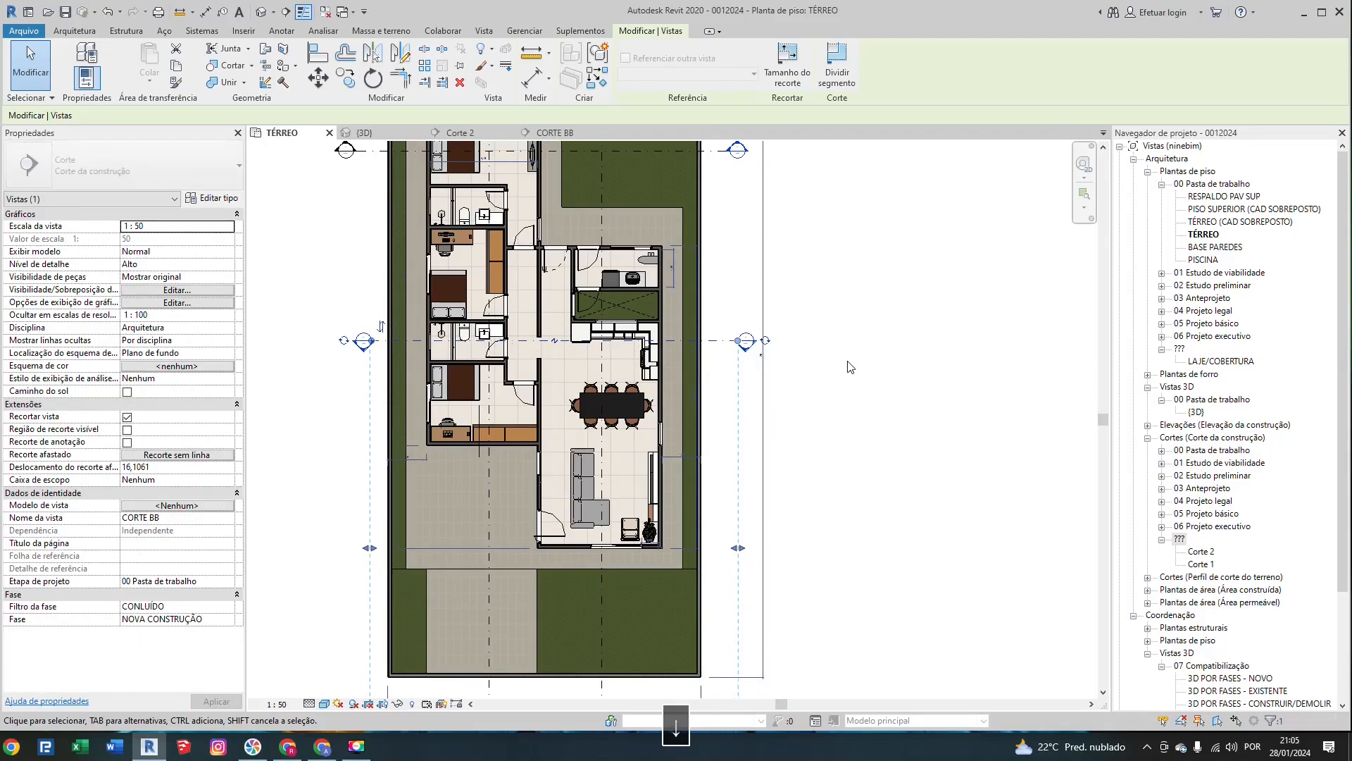
pyautogui.press('Up')
pyautogui.press('Up')
pyautogui.press('Up')
pyautogui.press('Up')
pyautogui.press('Up')
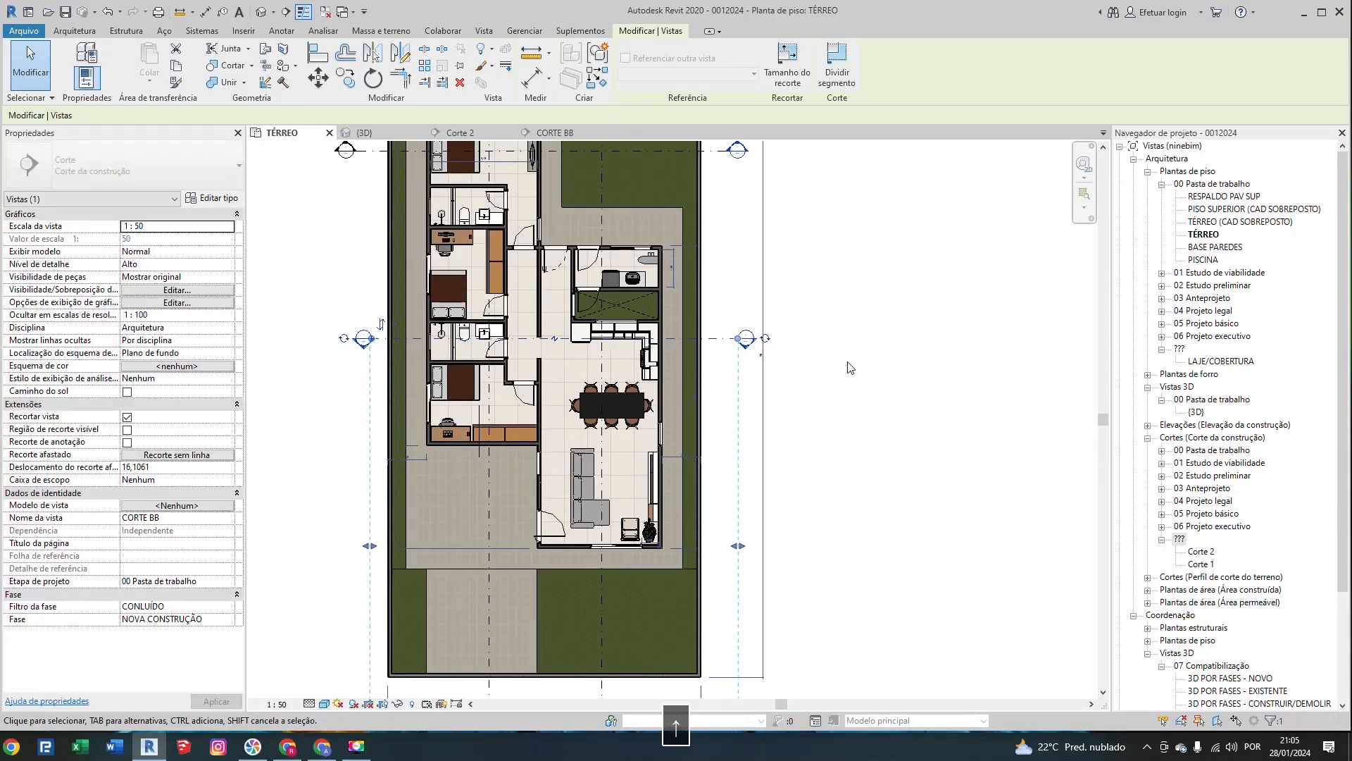
pyautogui.press('Down')
pyautogui.press('Down')
pyautogui.press('Down')
pyautogui.press('Down')
pyautogui.press('Down')
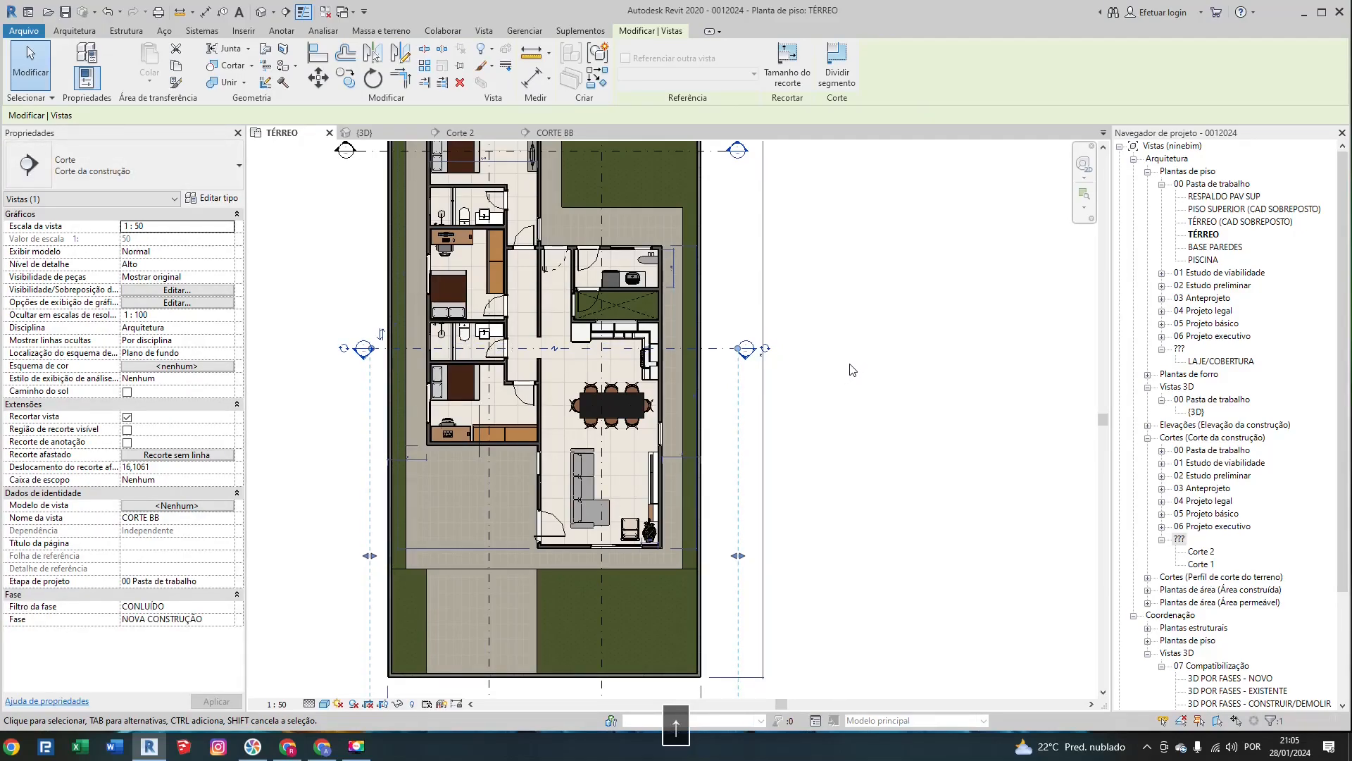
pyautogui.click(813, 322)
# Step: Examine the elevation mark standing outside the lot, beyond the kitchen side of the house
pyautogui.scroll(-2, 813, 322)
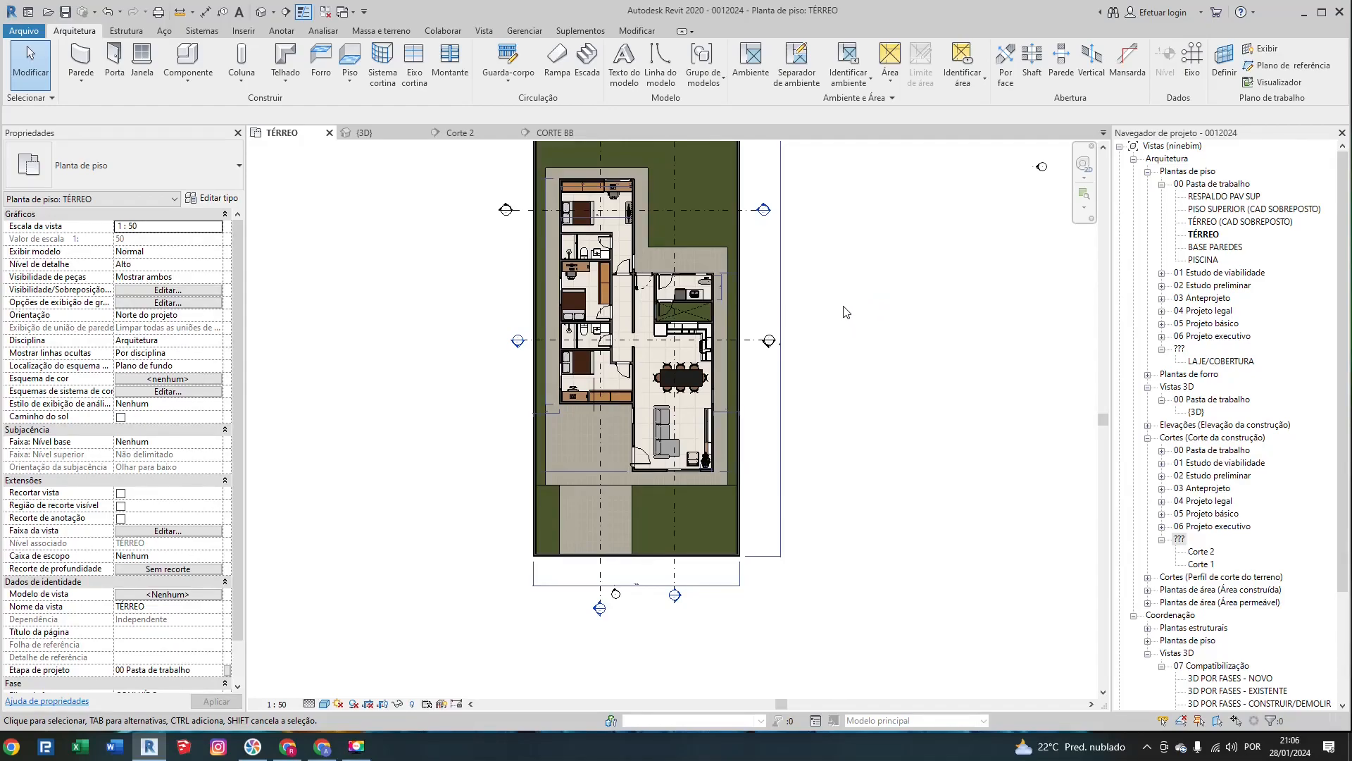
pyautogui.scroll(-2, 845, 311)
pyautogui.click(970, 216)
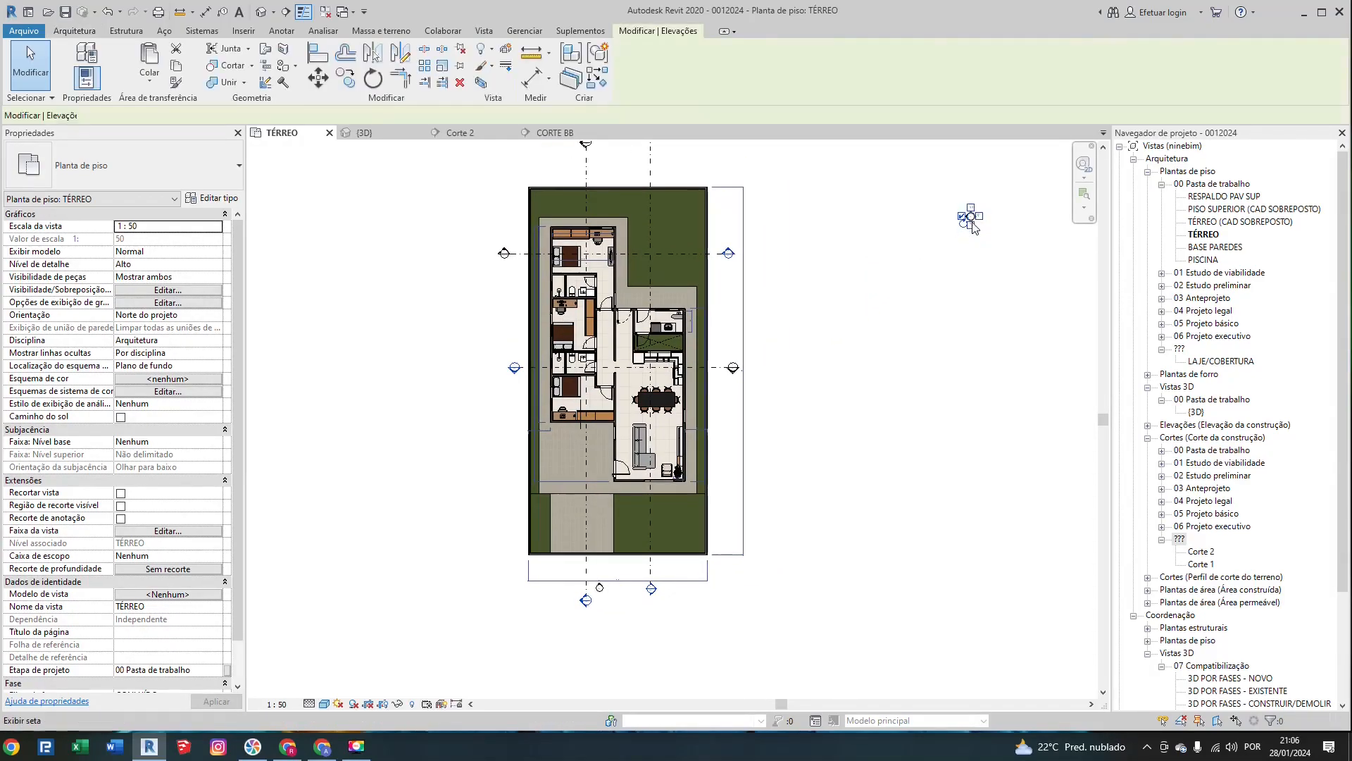
pyautogui.click(855, 289)
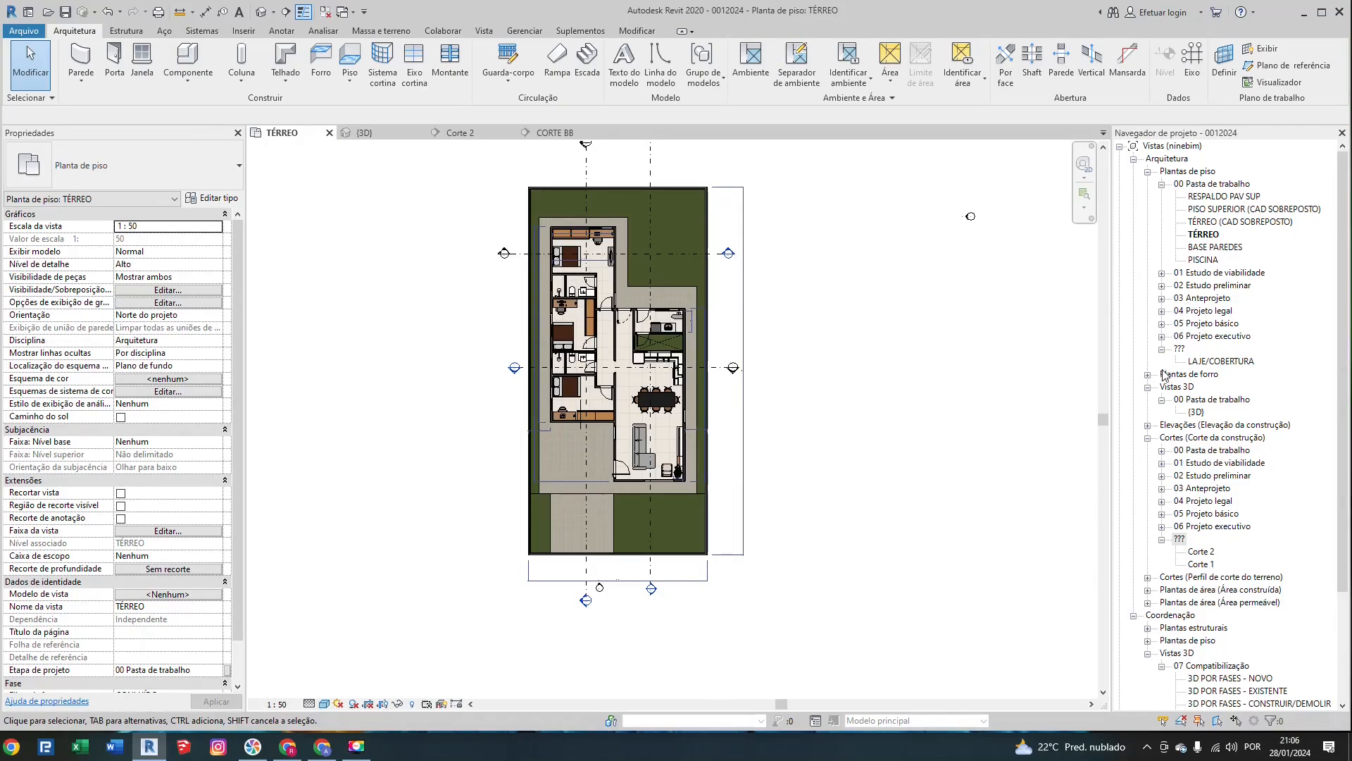
# Step: Try to copy the FACHADA LATERAL ESQUERDA elevation mark closer to the house, check its options, and undo the copying
pyautogui.scroll(4, 970, 217)
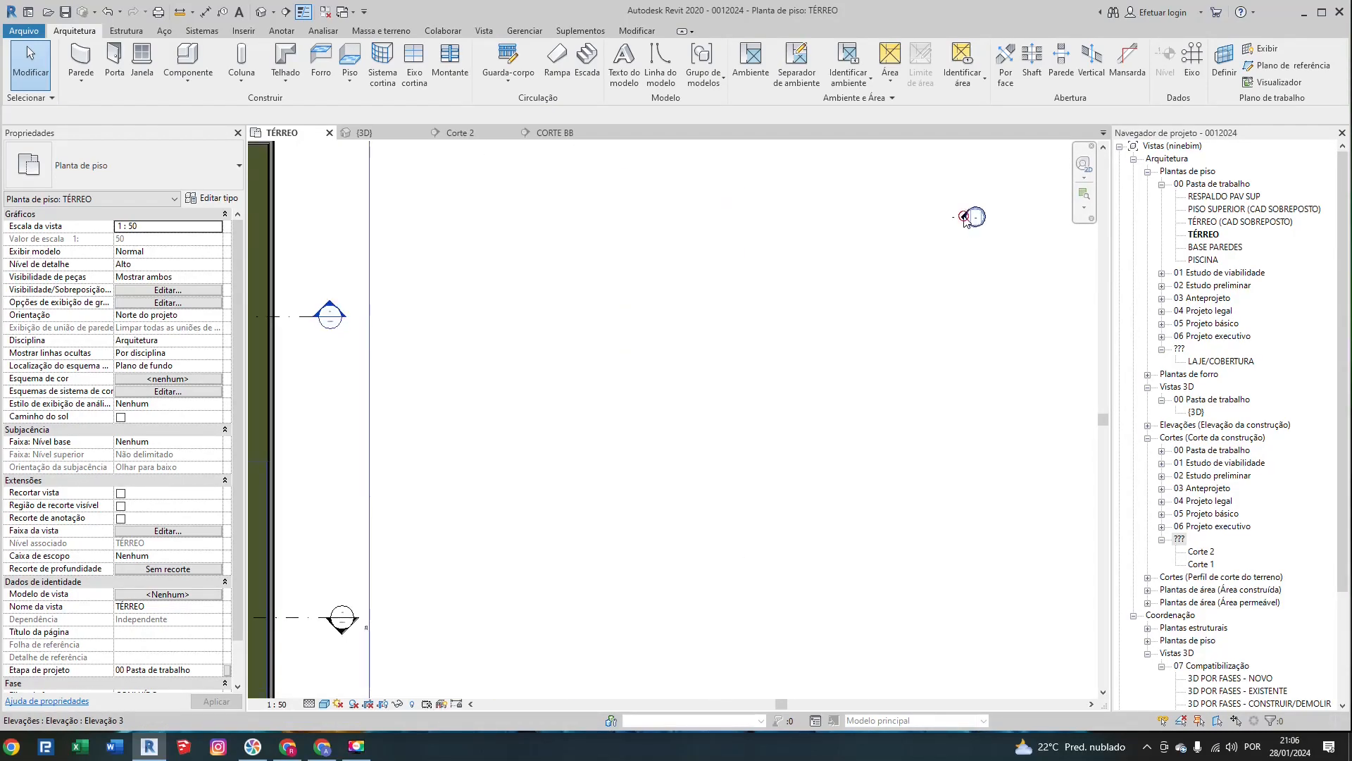
pyautogui.click(971, 216)
pyautogui.moveTo(965, 220)
pyautogui.mouseDown()
pyautogui.moveTo(810, 326)
pyautogui.moveTo(700, 441)
pyautogui.moveTo(455, 465)
pyautogui.mouseUp()
pyautogui.rightClick(455, 466)
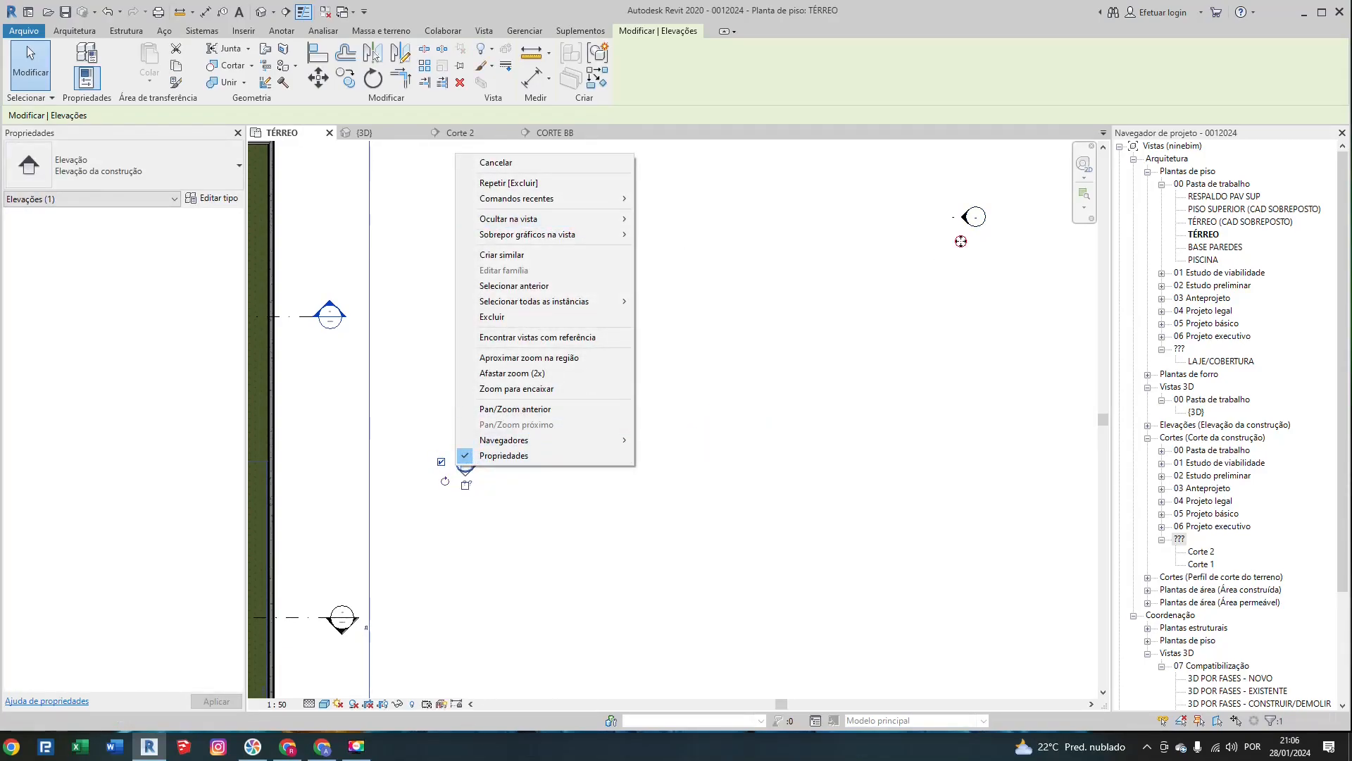
pyautogui.click(973, 221)
pyautogui.click(975, 219)
pyautogui.rightClick(967, 220)
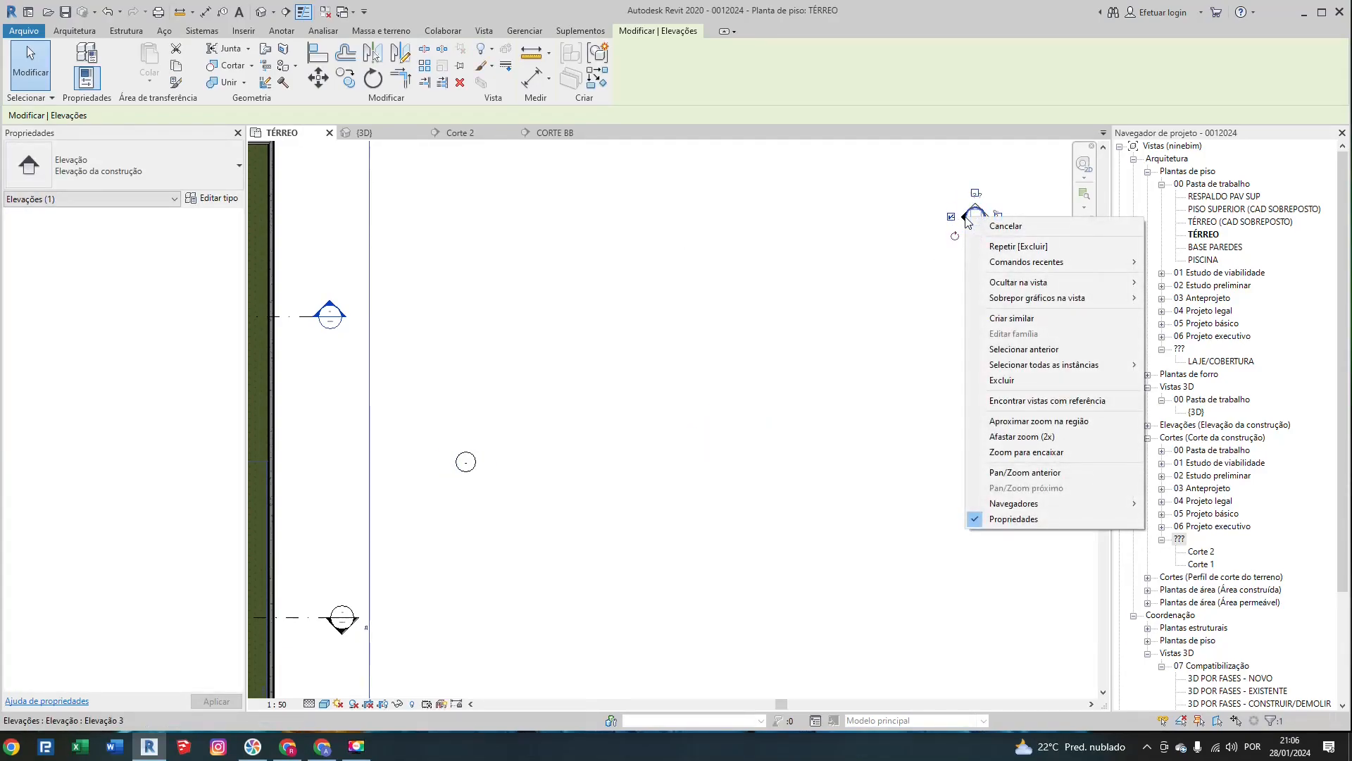
pyautogui.click(945, 206)
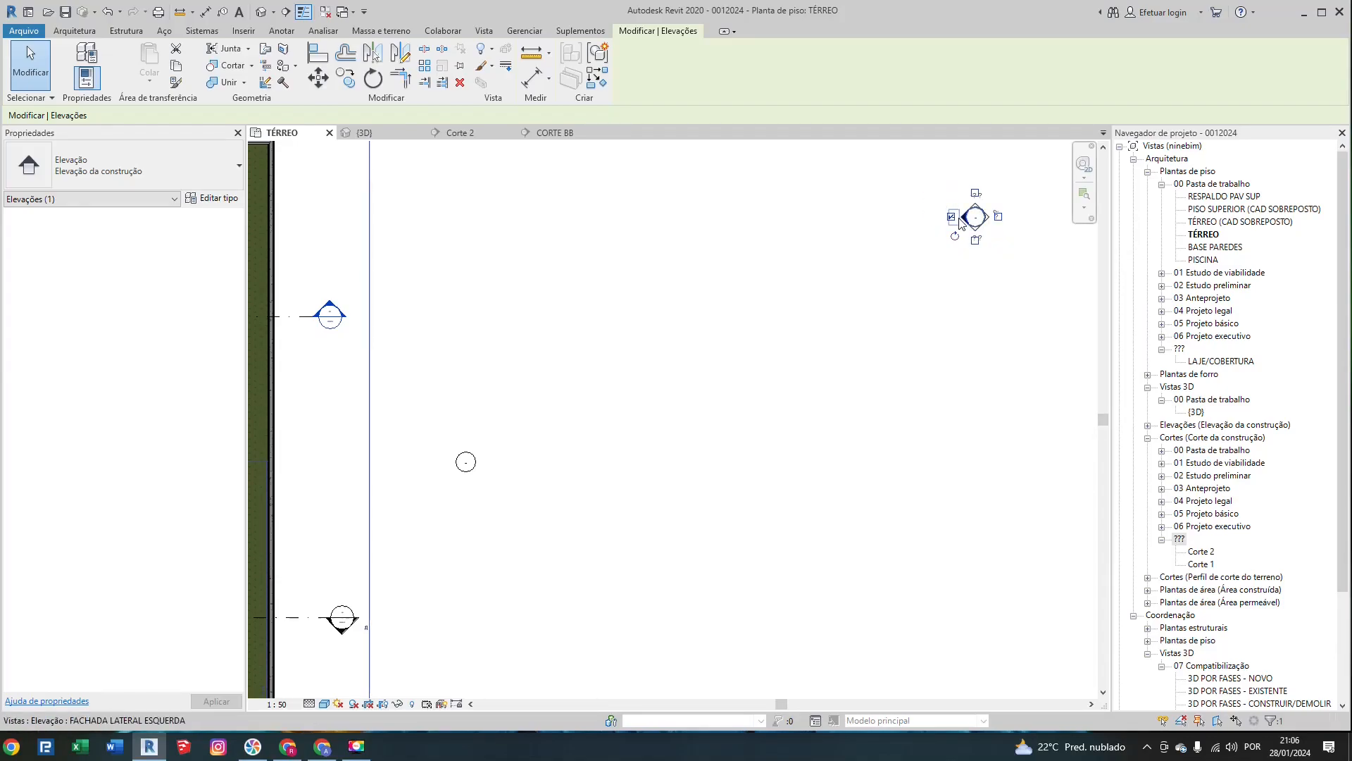
pyautogui.rightClick(959, 230)
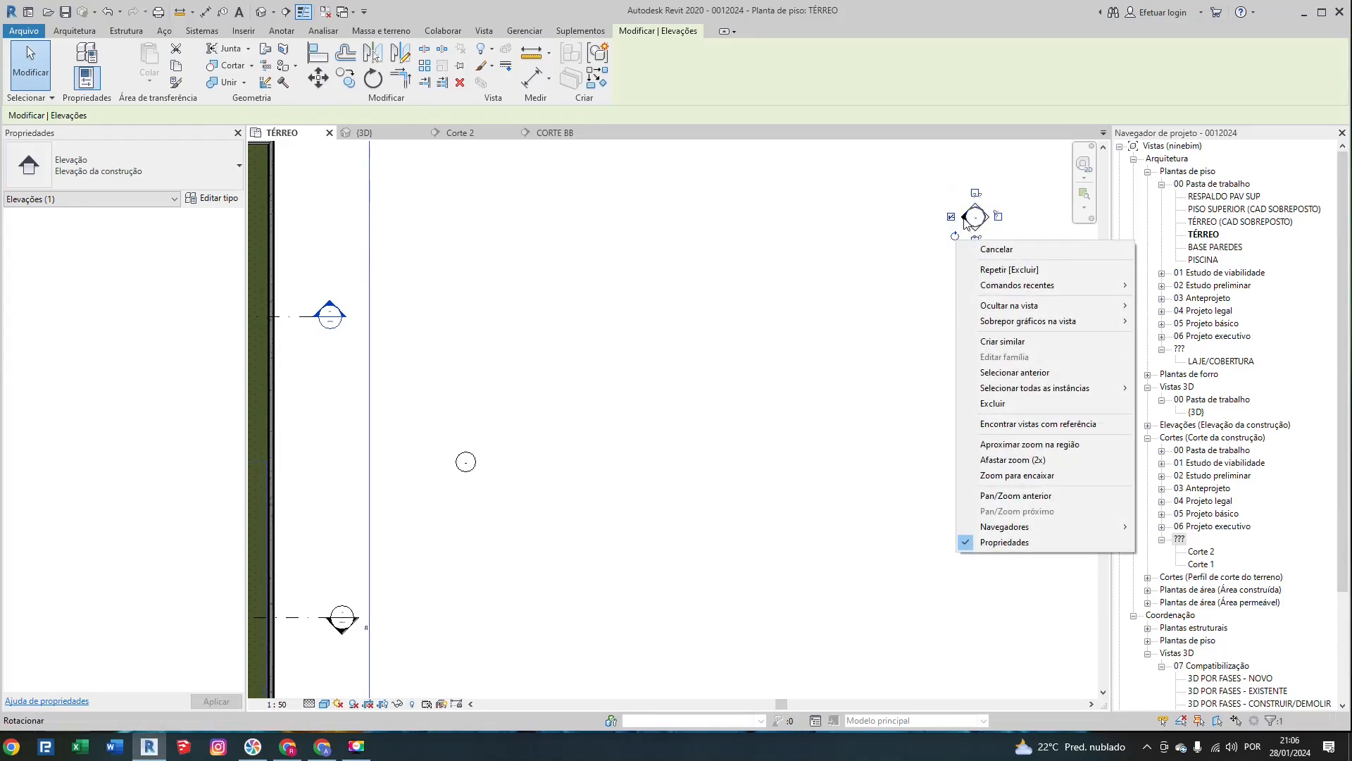
pyautogui.rightClick(966, 218)
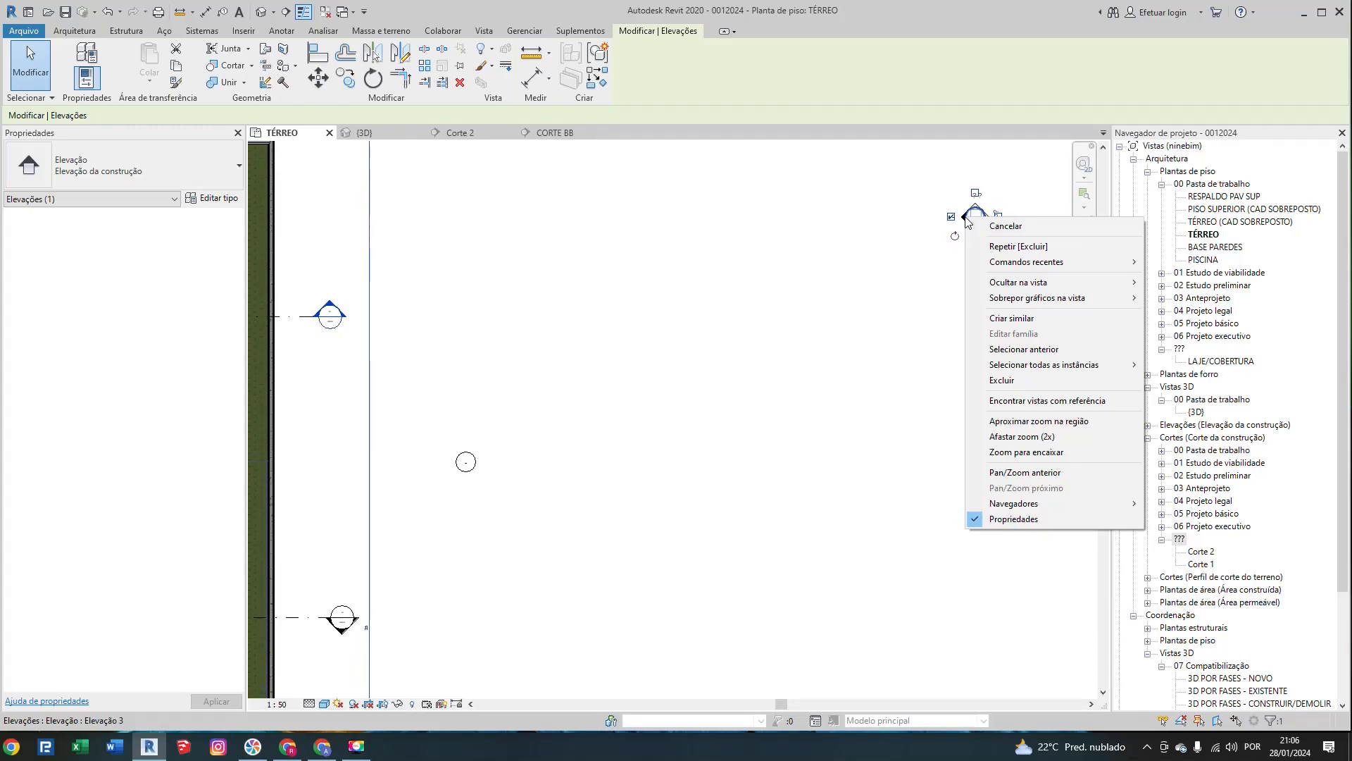
pyautogui.click(955, 202)
pyautogui.moveTo(974, 212)
pyautogui.mouseDown()
pyautogui.moveTo(878, 289)
pyautogui.moveTo(736, 360)
pyautogui.mouseUp()
pyautogui.click(904, 313)
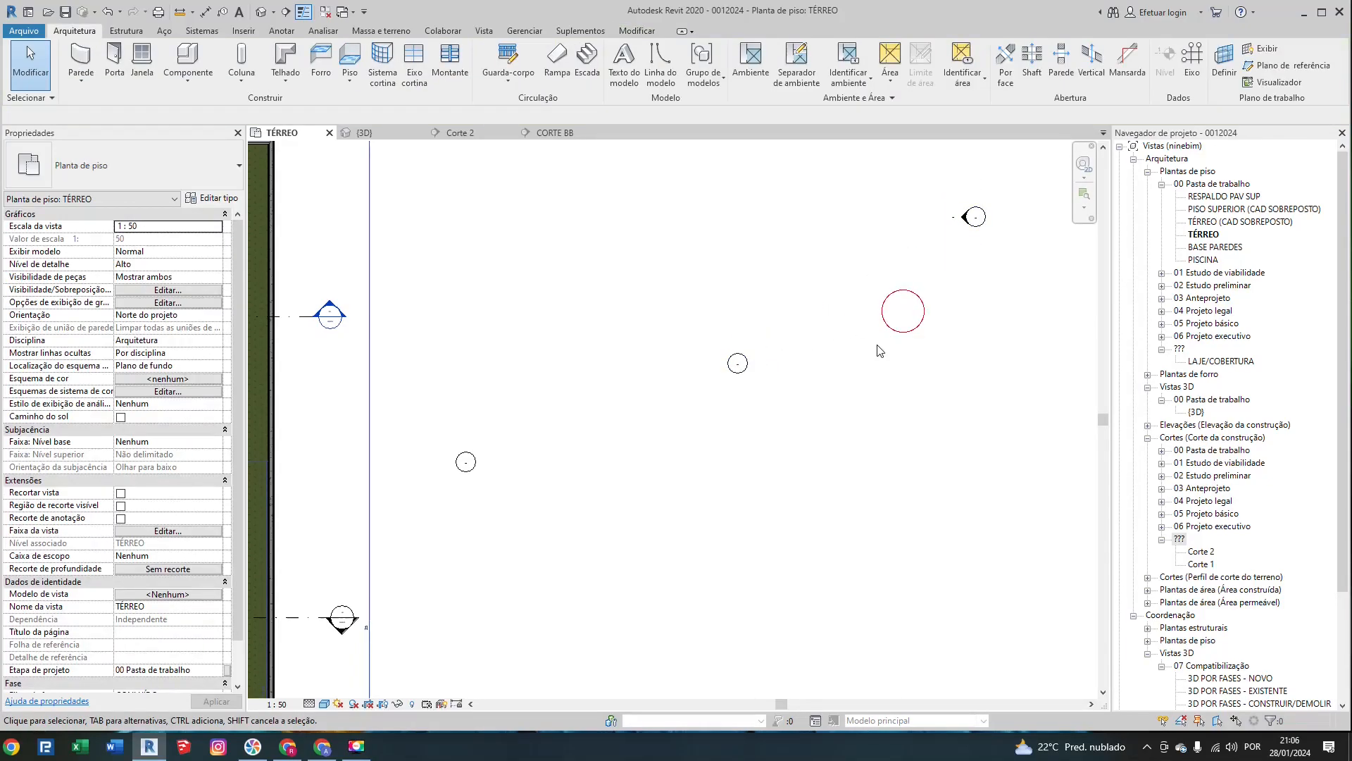
pyautogui.hotkey('ctrl', 'z')
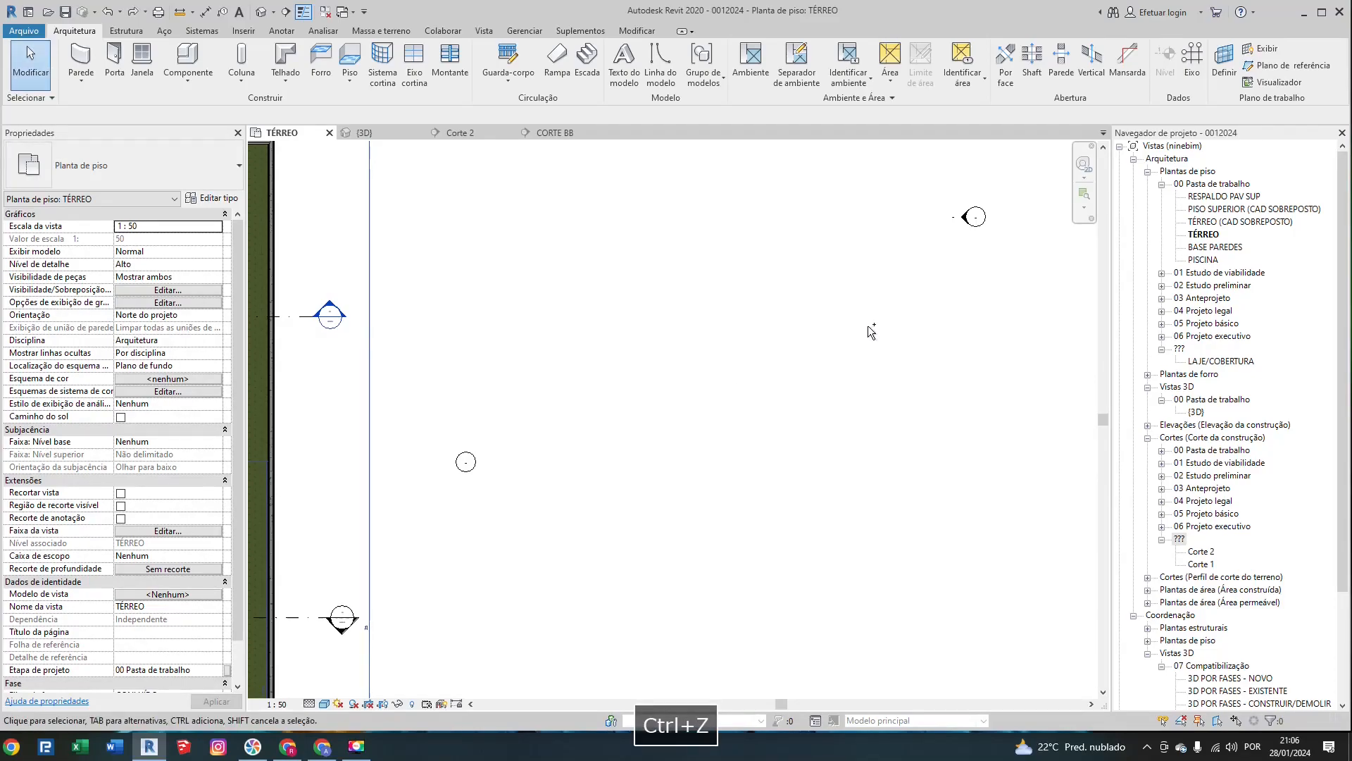
# Step: Expand the 00 Pasta de trabalho elevations in the project browser, with the floor plans collapsed, and open FACHADA POSTERIOR
pyautogui.scroll(-5, 542, 341)
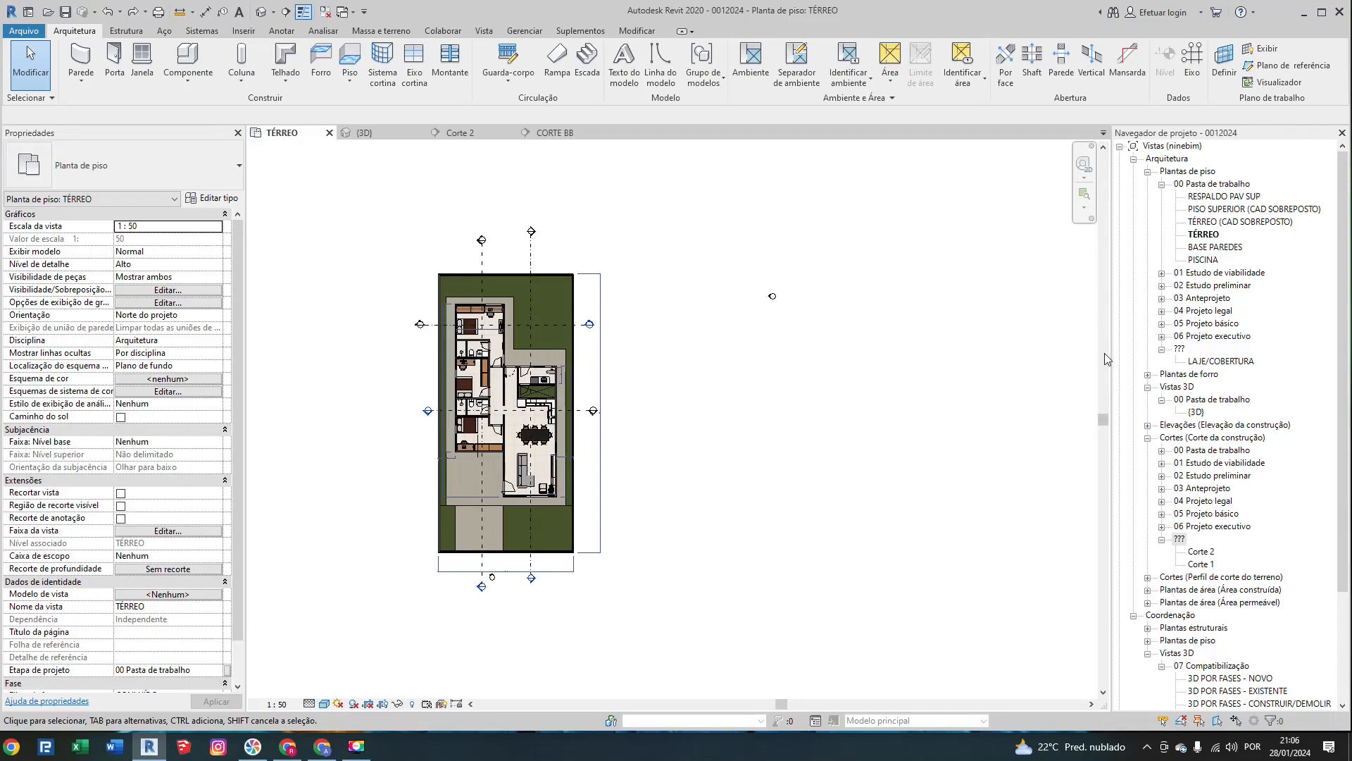
pyautogui.click(1150, 172)
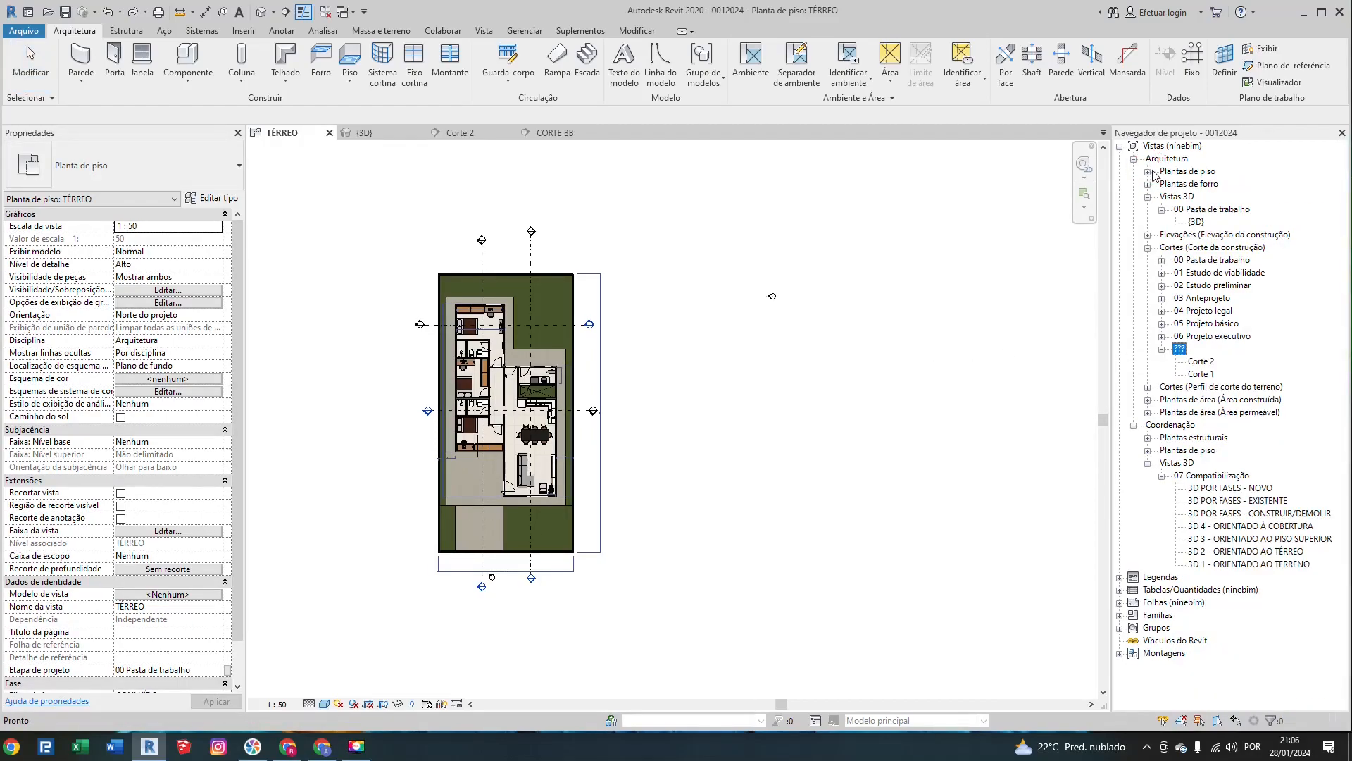
pyautogui.click(1148, 236)
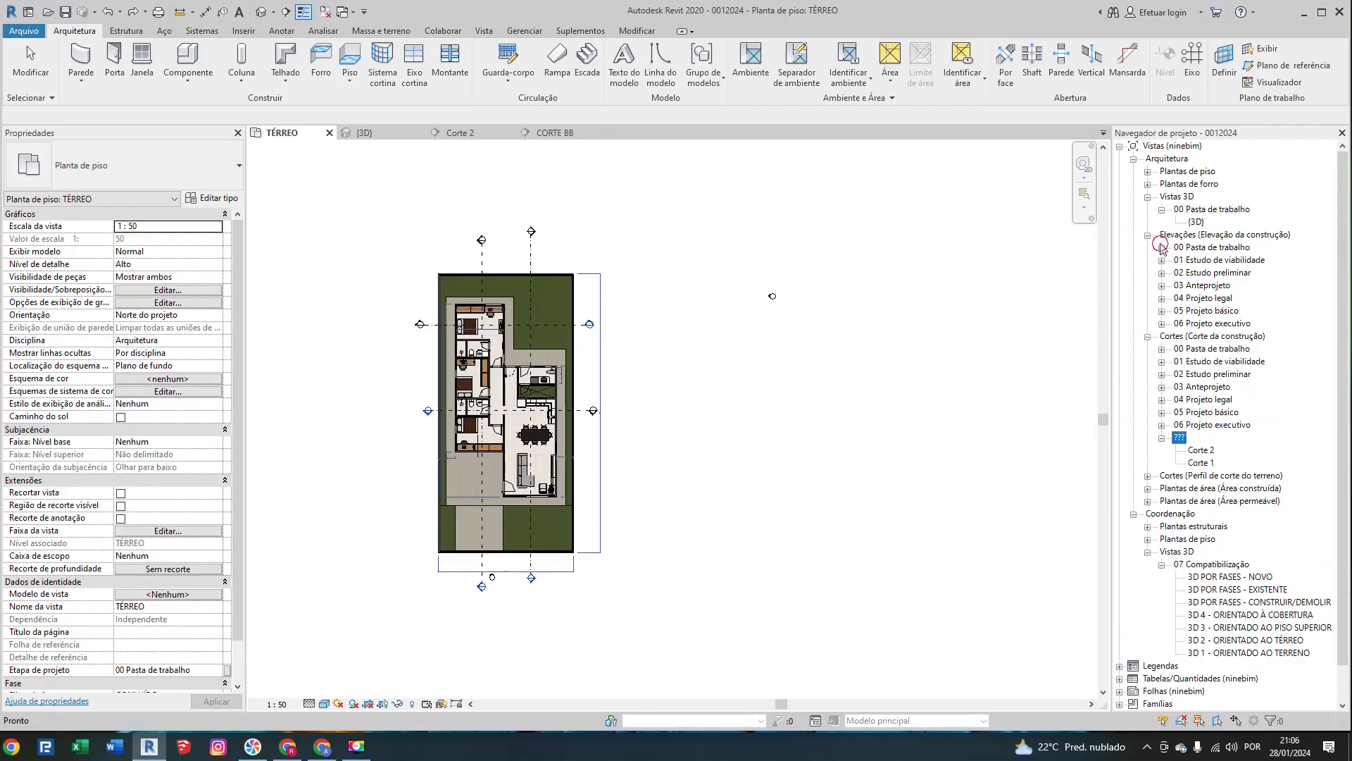
pyautogui.click(1162, 248)
pyautogui.doubleClick(1225, 260)
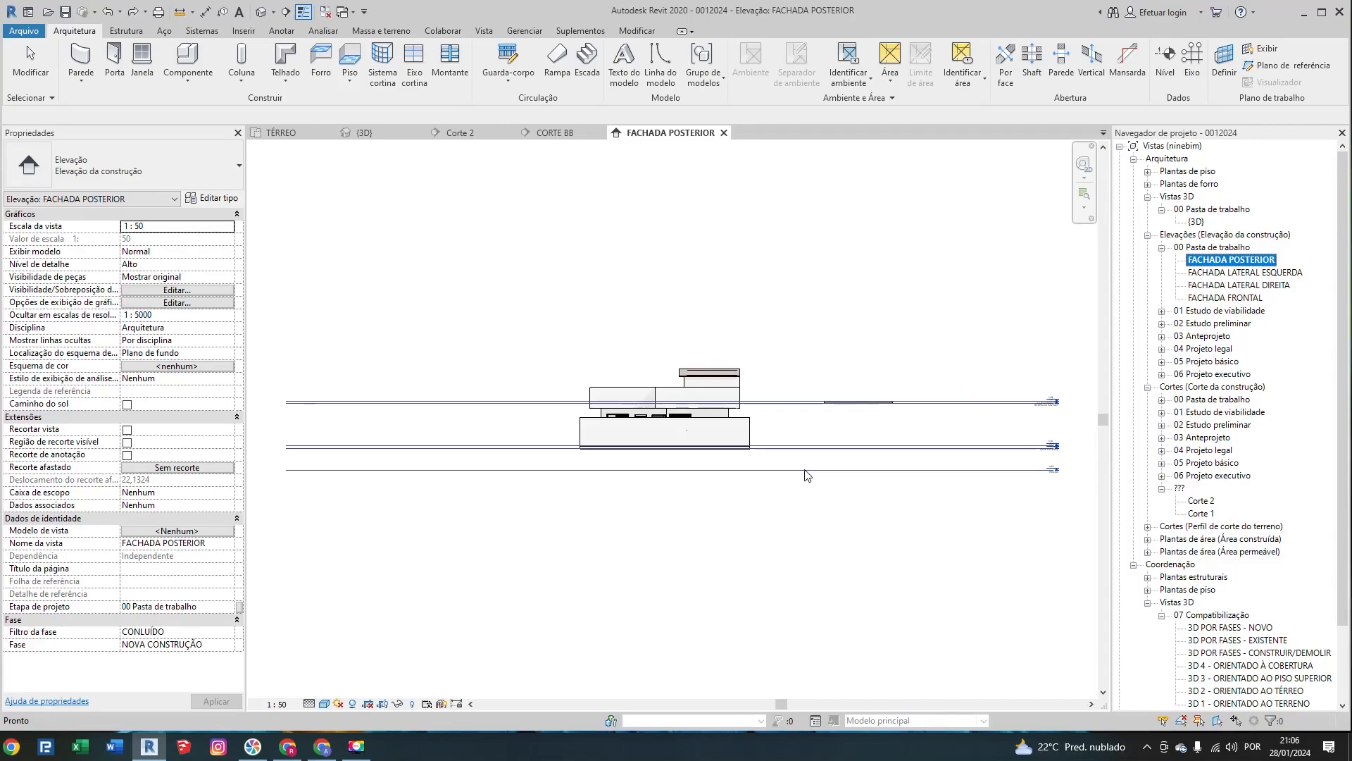
# Step: Open the FACHADA LATERAL ESQUERDA, FACHADA LATERAL DIREITA and FACHADA FRONTAL elevations to examine the house from each side
pyautogui.doubleClick(1243, 274)
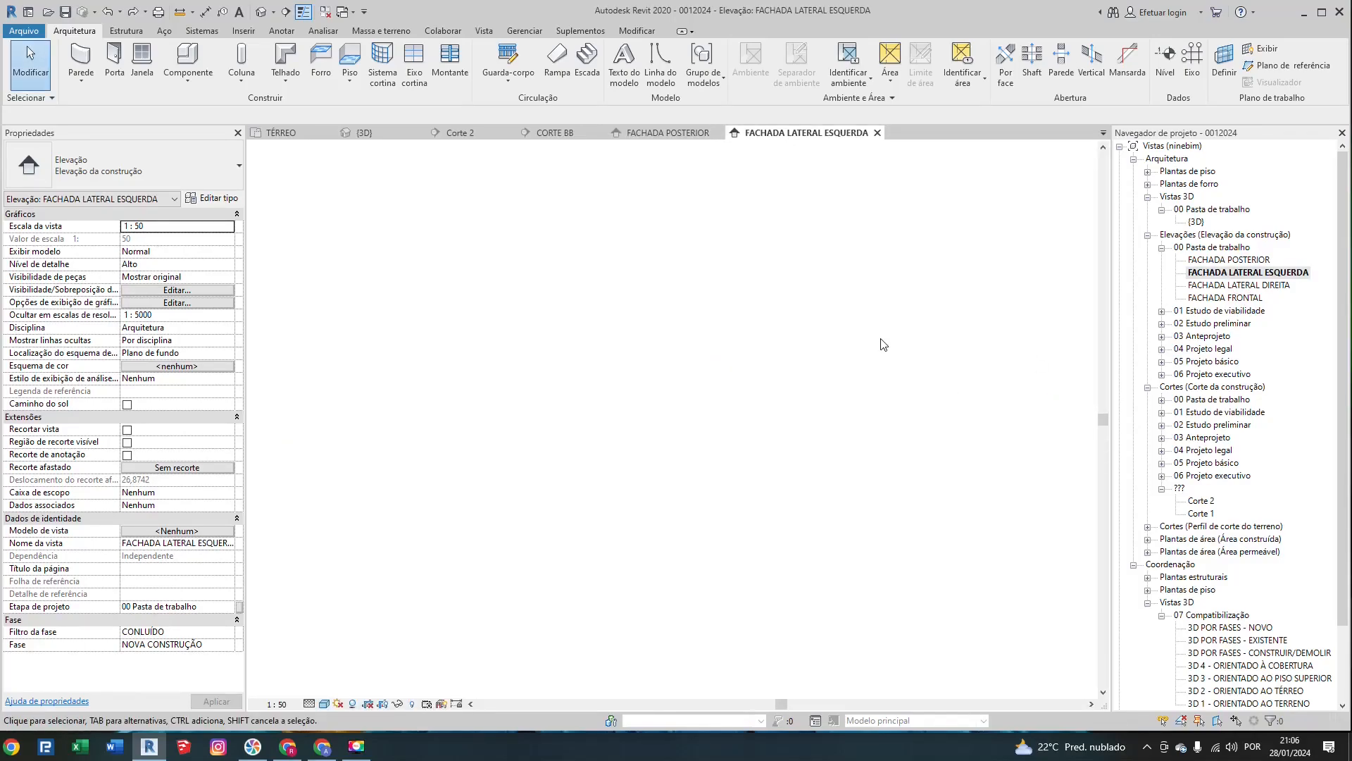
pyautogui.doubleClick(1264, 286)
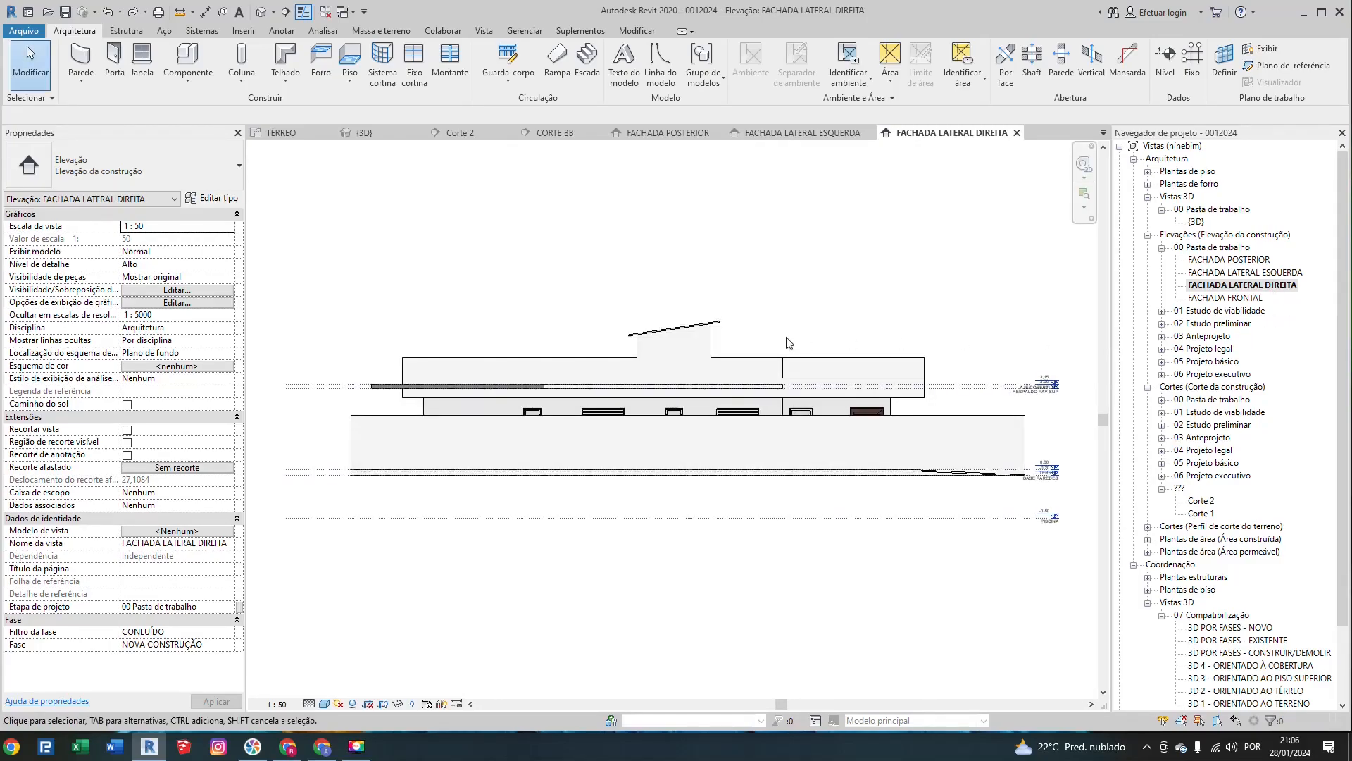
pyautogui.click(1226, 298)
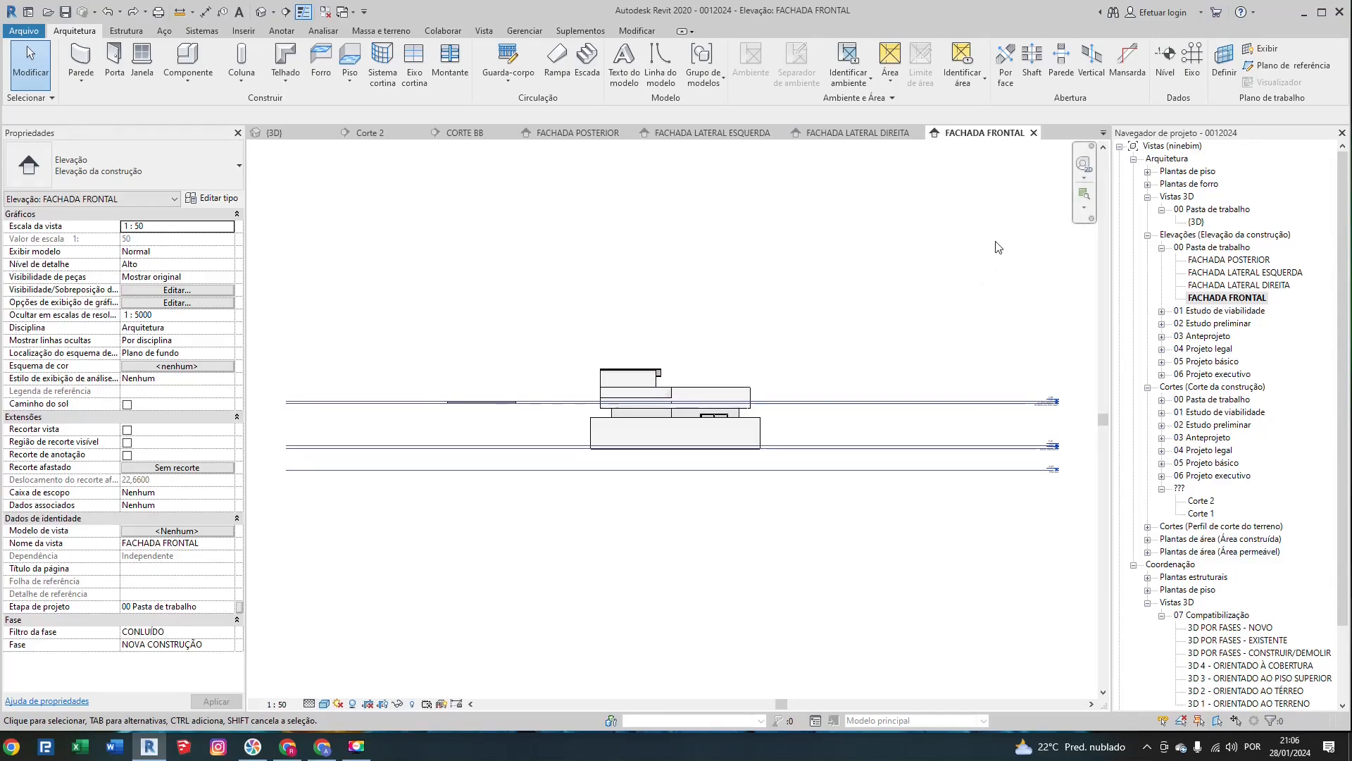
pyautogui.scroll(2, 789, 331)
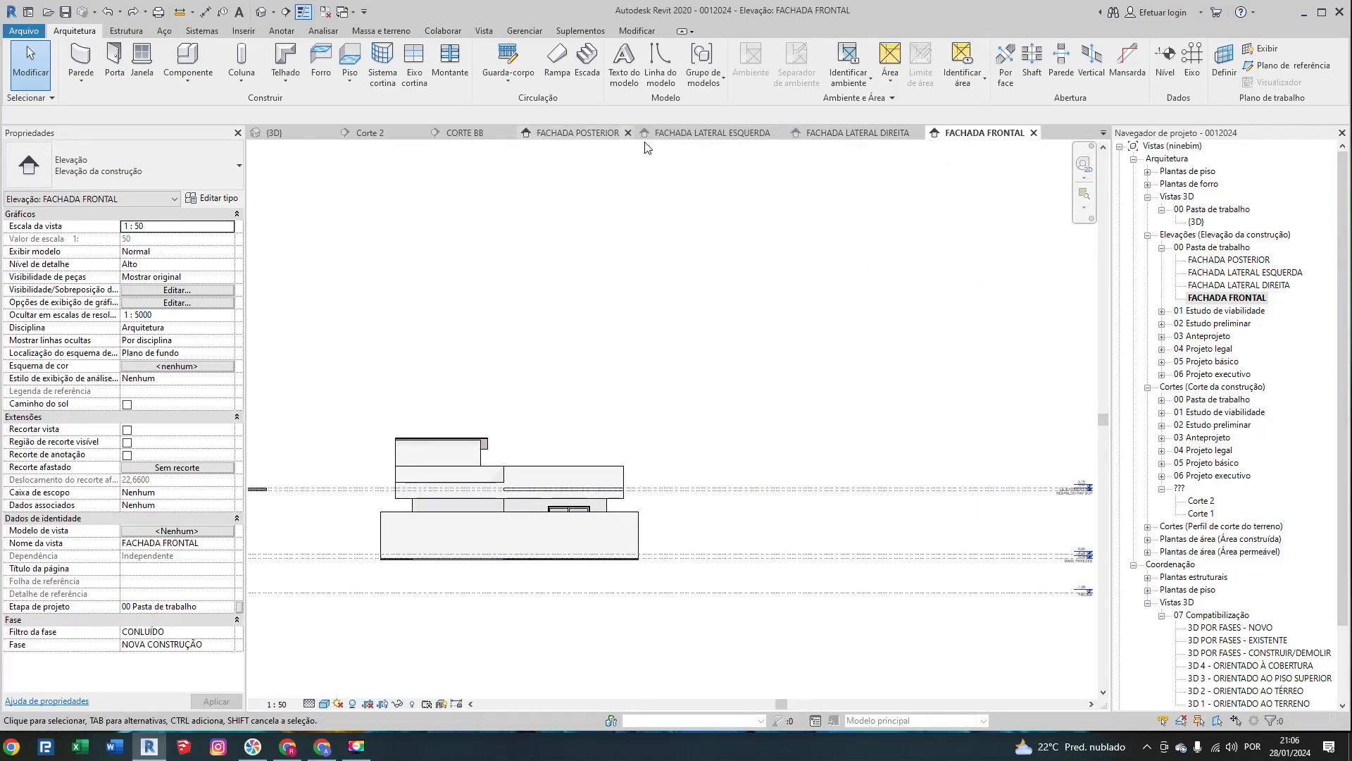
# Step: Close the FACHADA POSTERIOR and FACHADA LATERAL ESQUERDA views and return to FACHADA FRONTAL
pyautogui.click(627, 135)
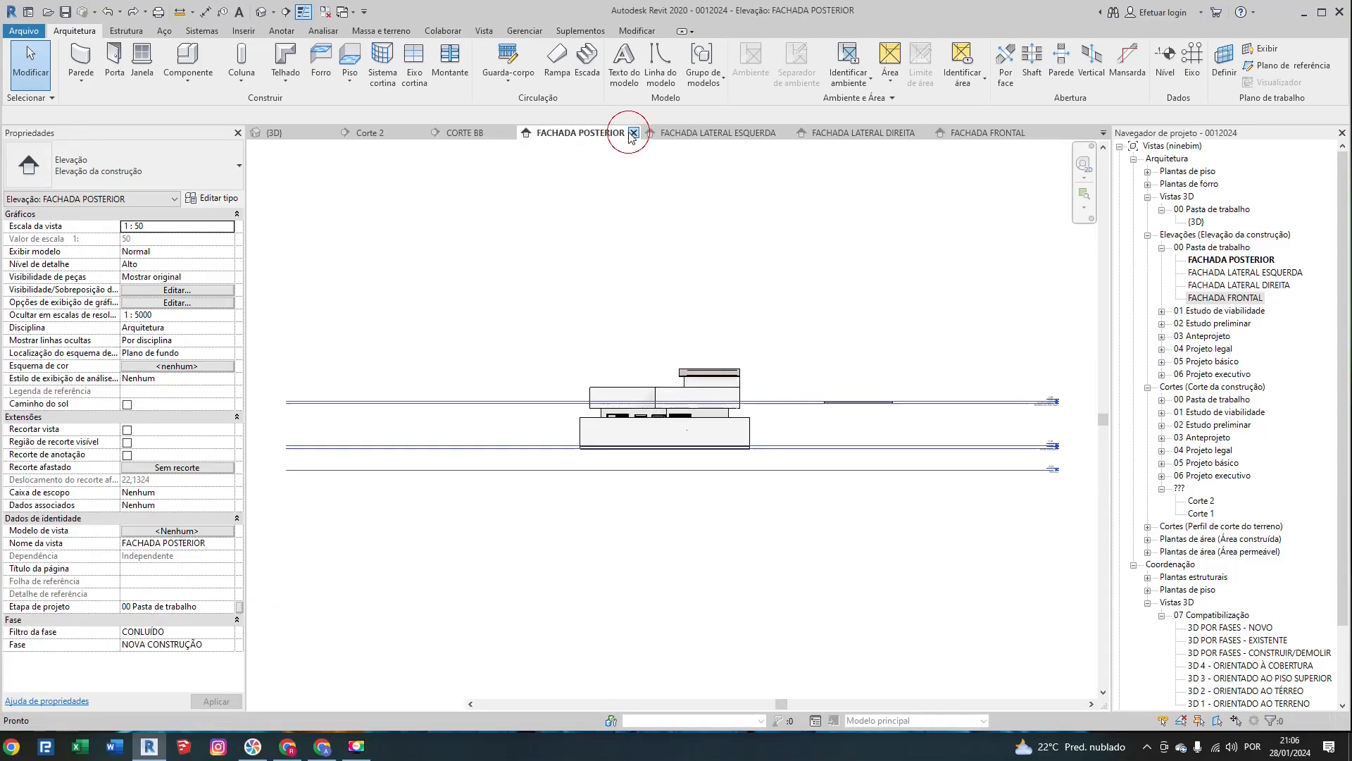
pyautogui.click(633, 133)
pyautogui.click(630, 134)
pyautogui.click(758, 134)
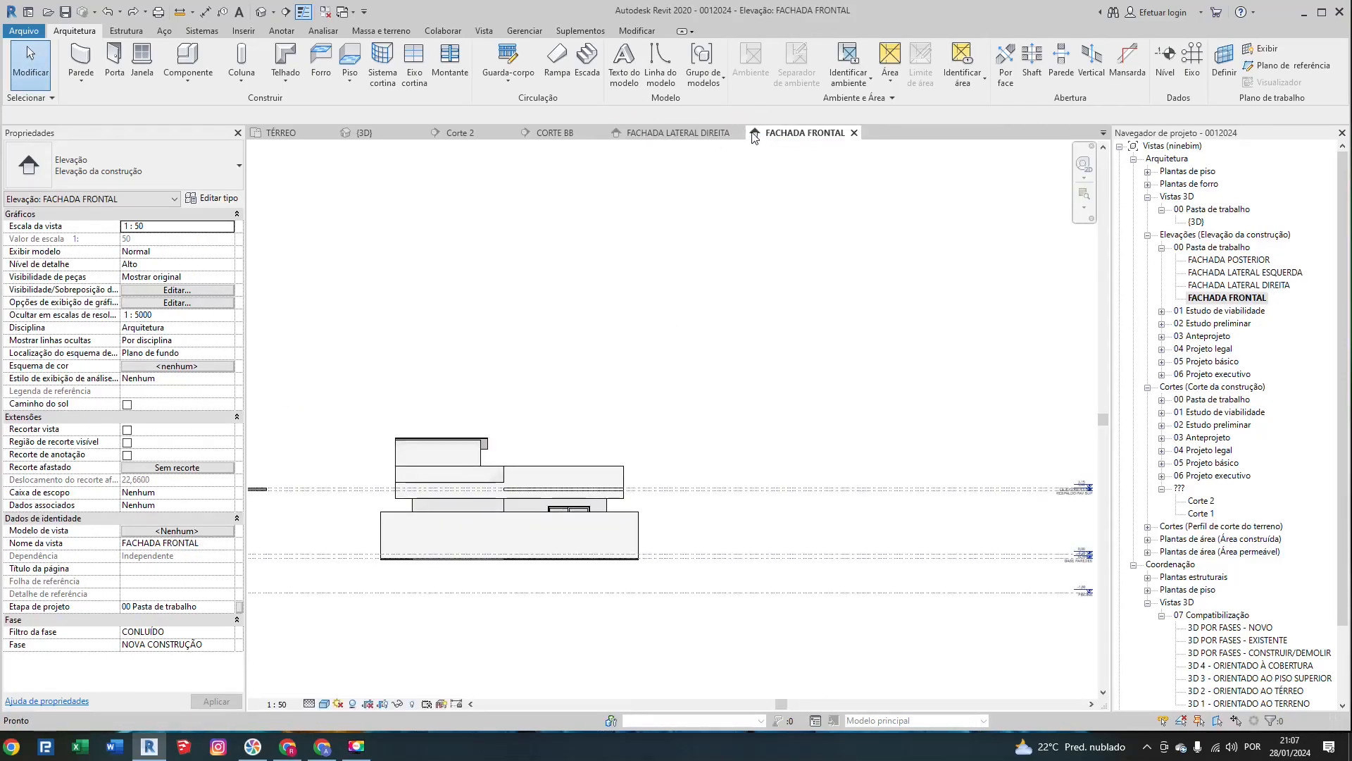
# Step: Close the FACHADA LATERAL DIREITA and FACHADA FRONTAL views and return to the TÉRREO floor plan
pyautogui.click(729, 136)
pyautogui.click(747, 135)
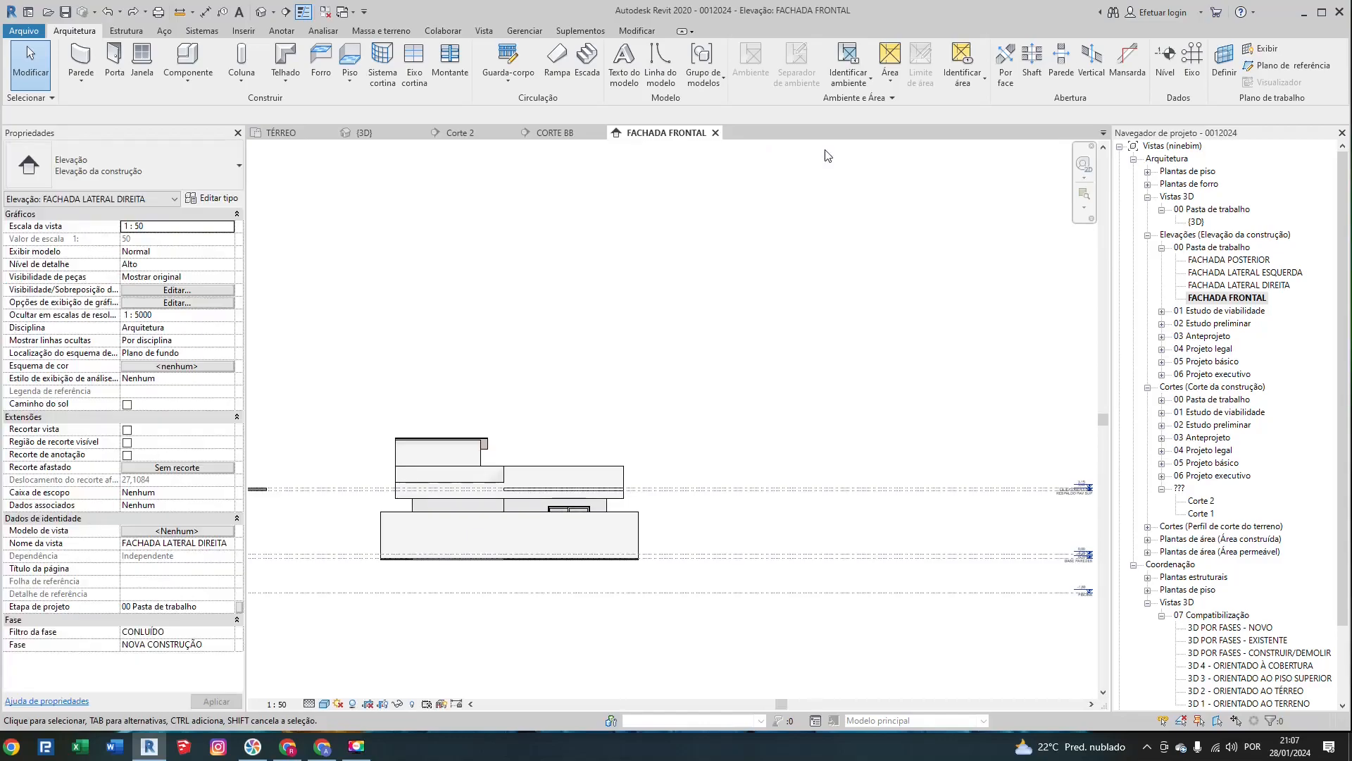
pyautogui.click(719, 134)
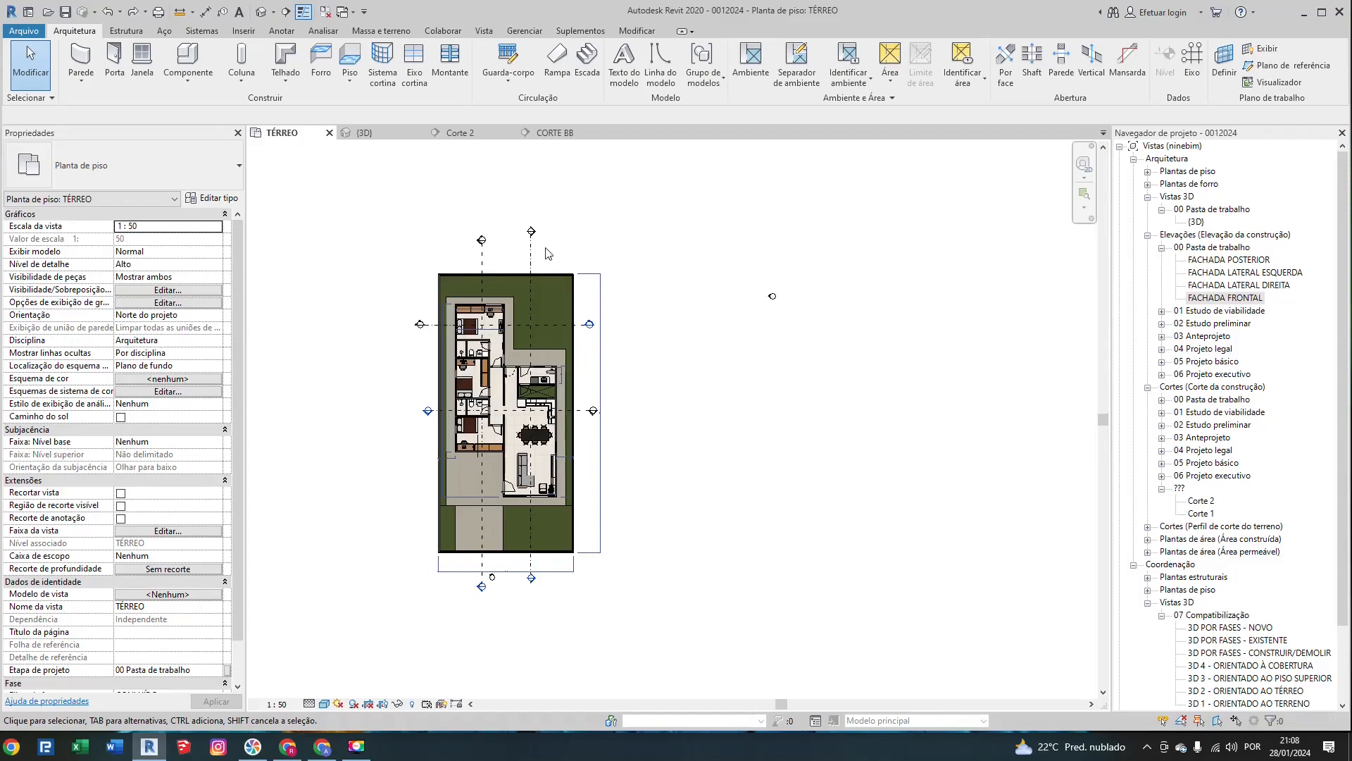
# Step: Select the door of the bathroom beside the upper bedroom and open its type properties
pyautogui.scroll(6, 470, 321)
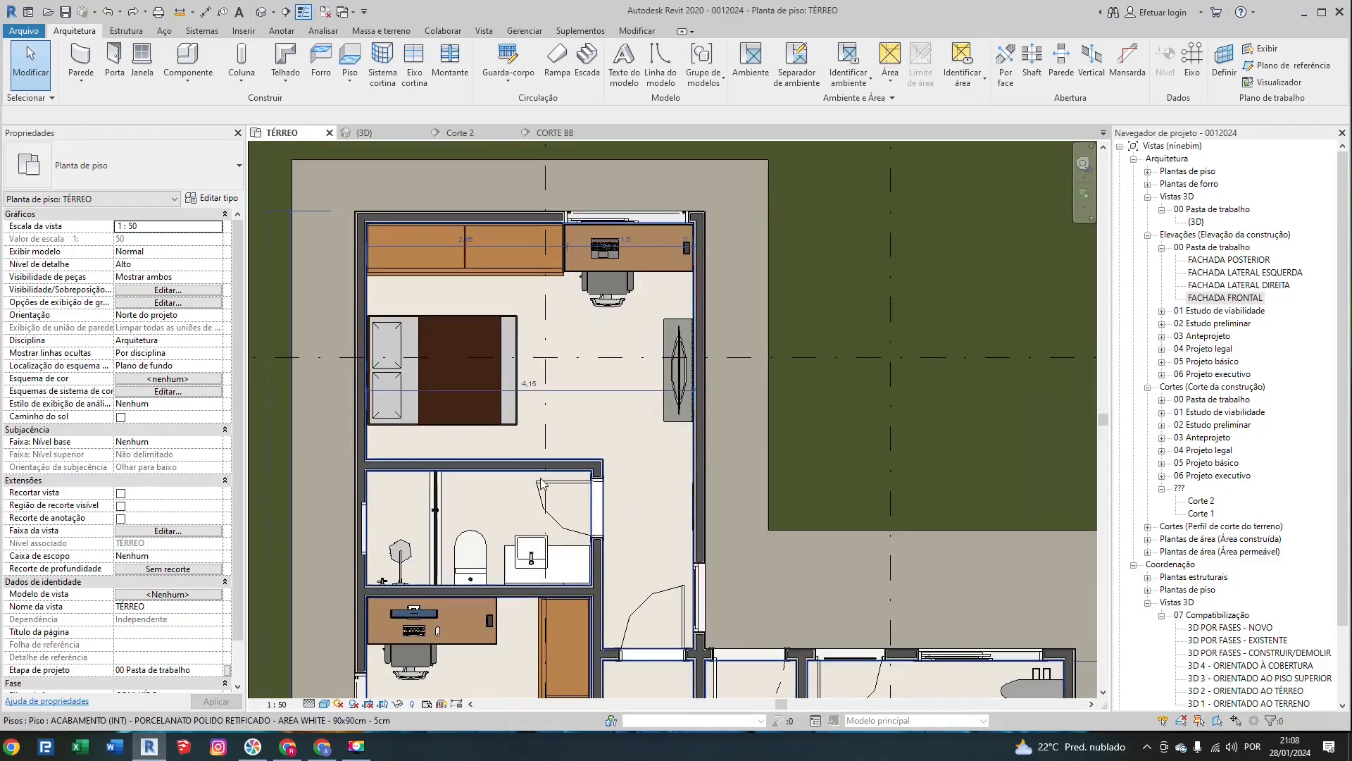
pyautogui.click(595, 503)
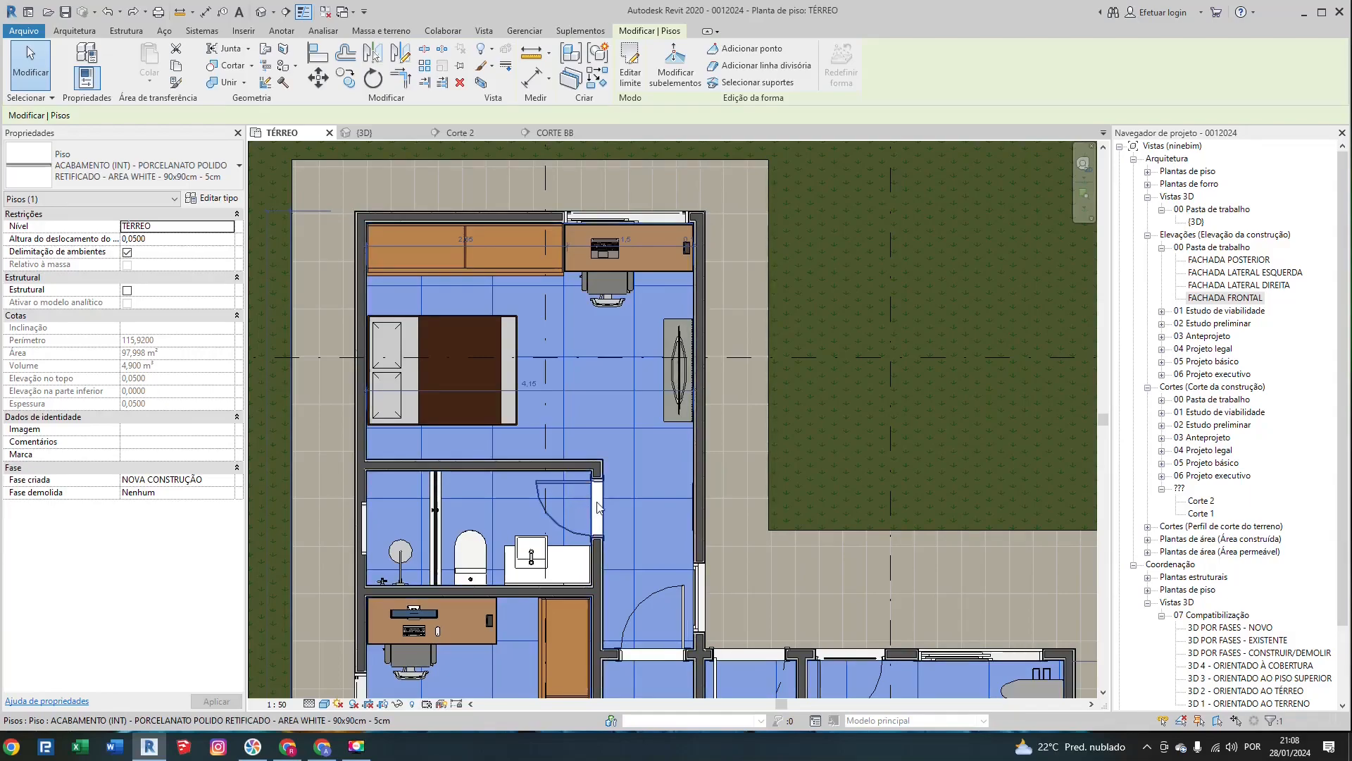
pyautogui.press('Tab')
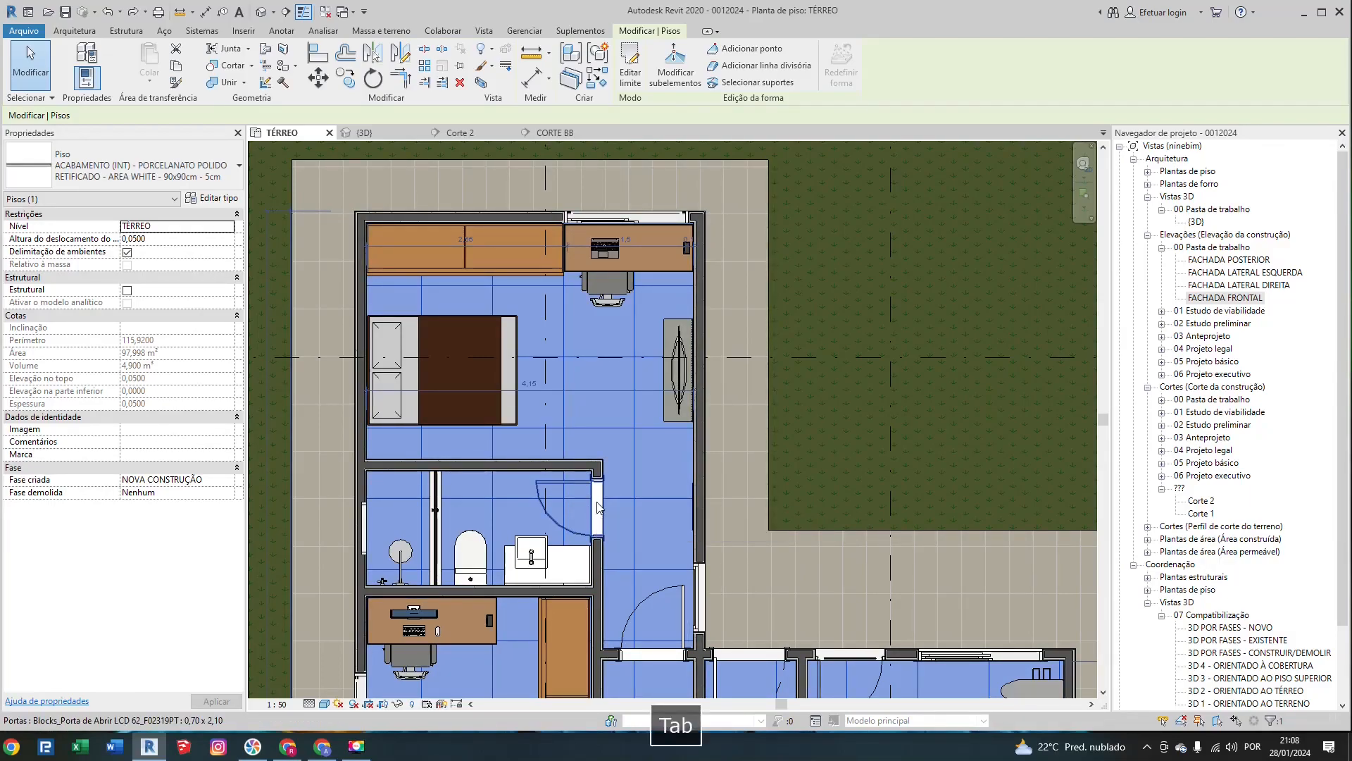
pyautogui.press('Tab')
pyautogui.click(610, 474)
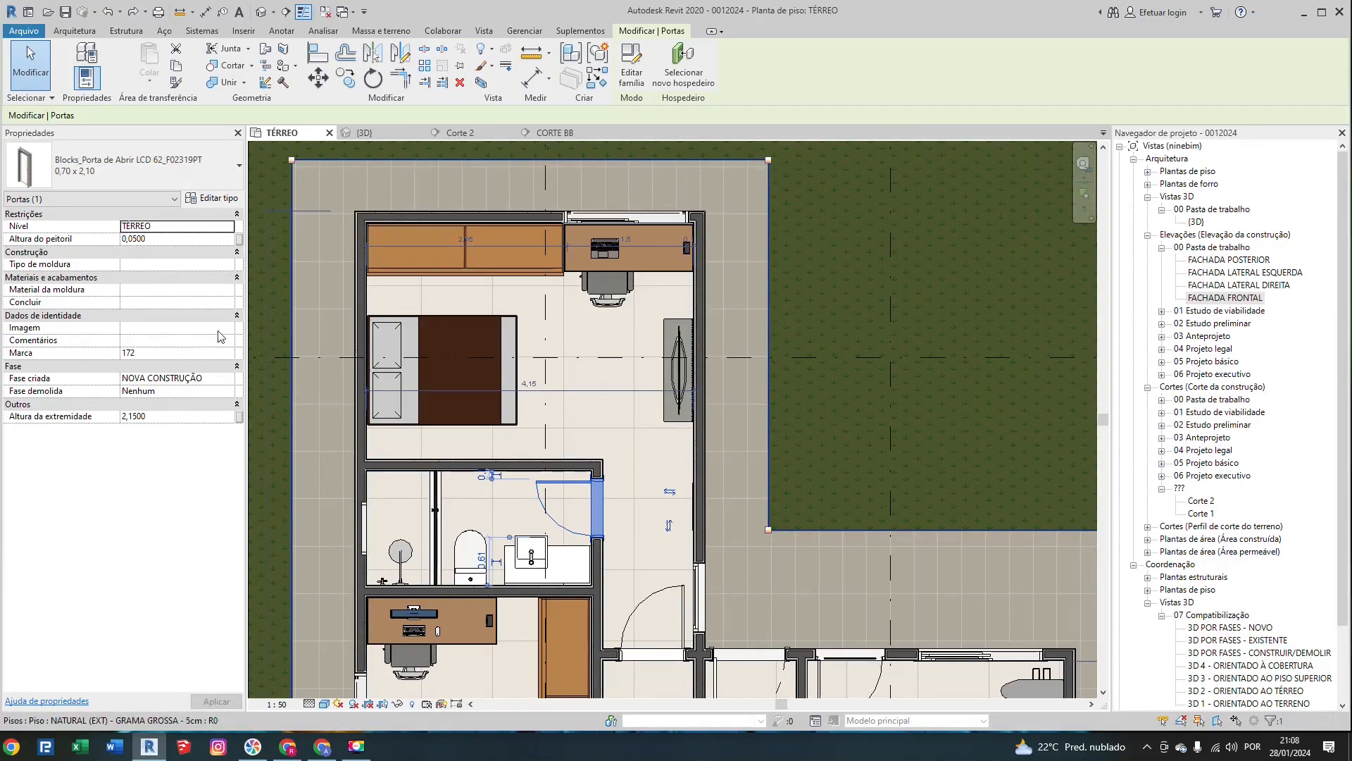
pyautogui.click(171, 163)
pyautogui.press('Escape')
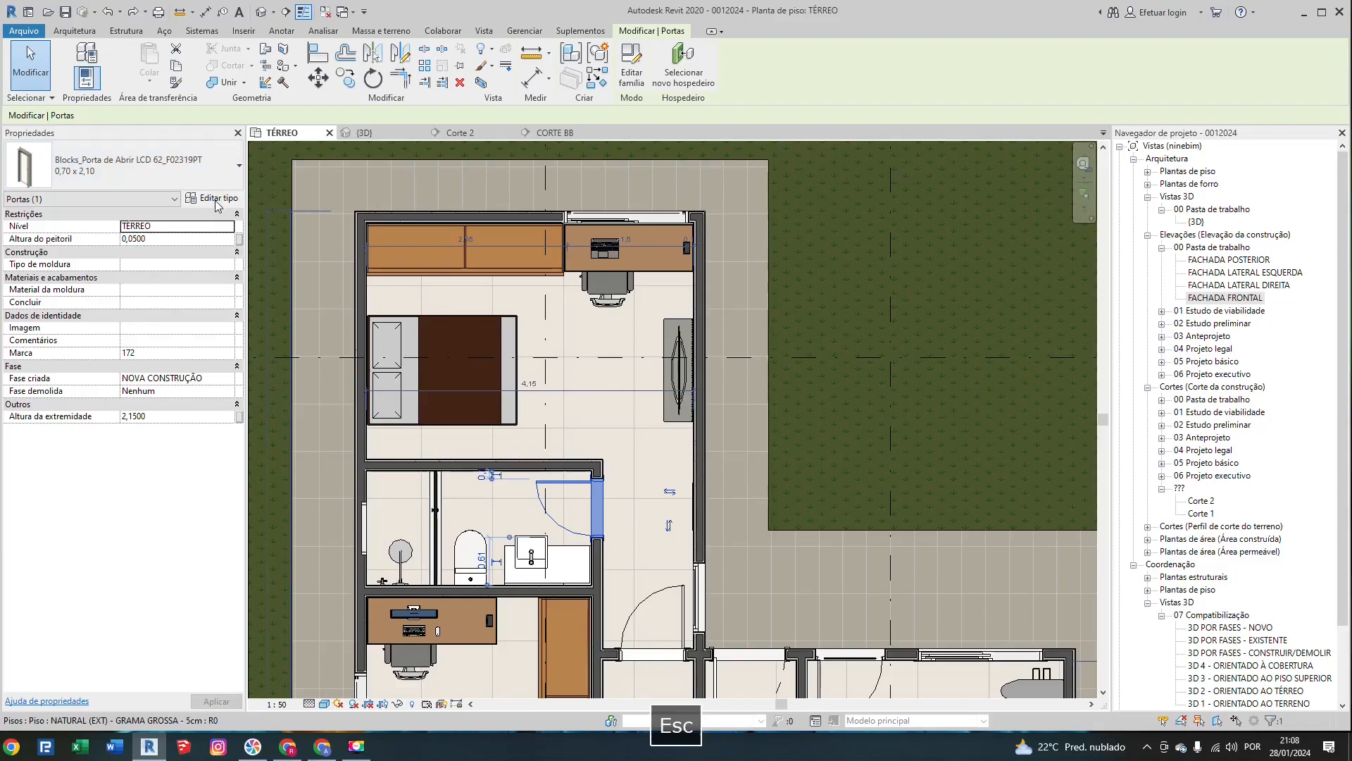
pyautogui.click(219, 200)
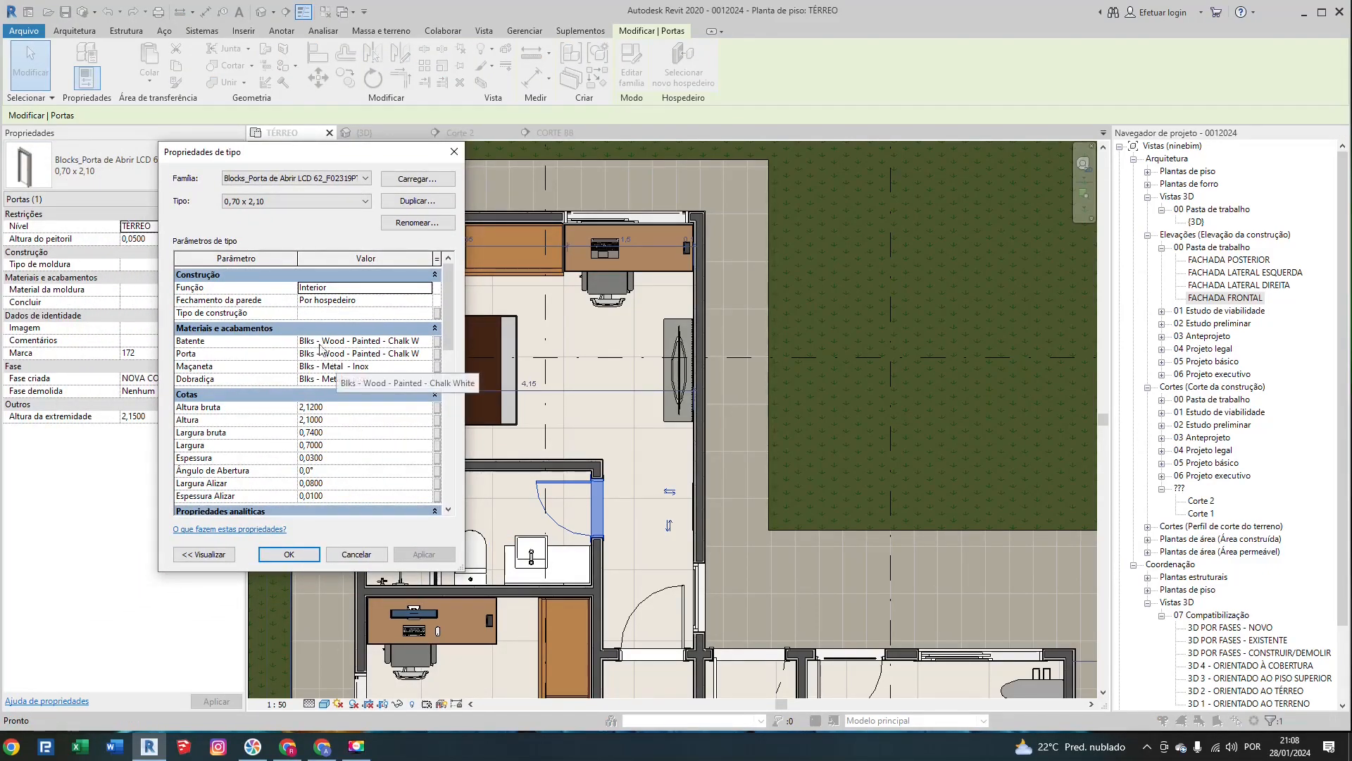
# Step: Duplicate the bathroom door's type under the name 1,00 x 2,10
pyautogui.click(398, 202)
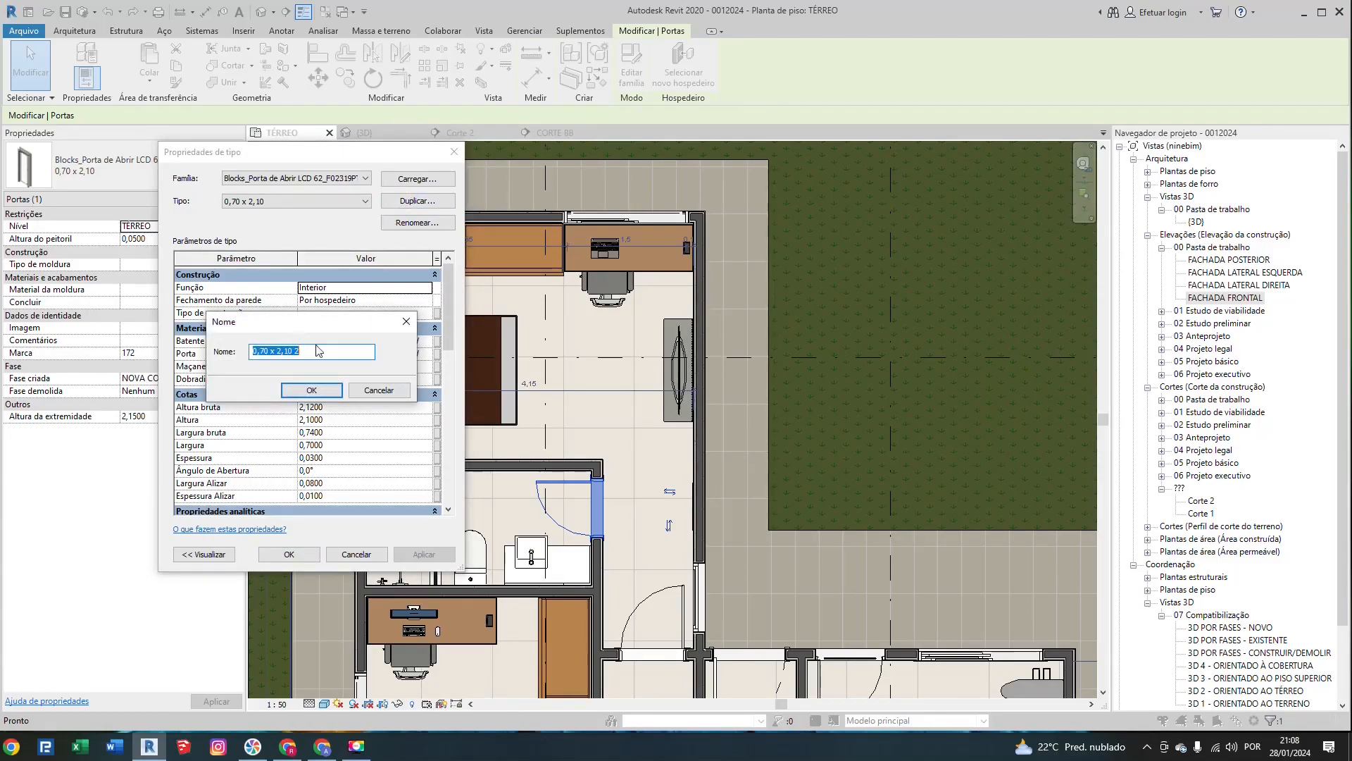
pyautogui.moveTo(268, 352); pyautogui.dragTo(242, 354)
pyautogui.write('1,00')
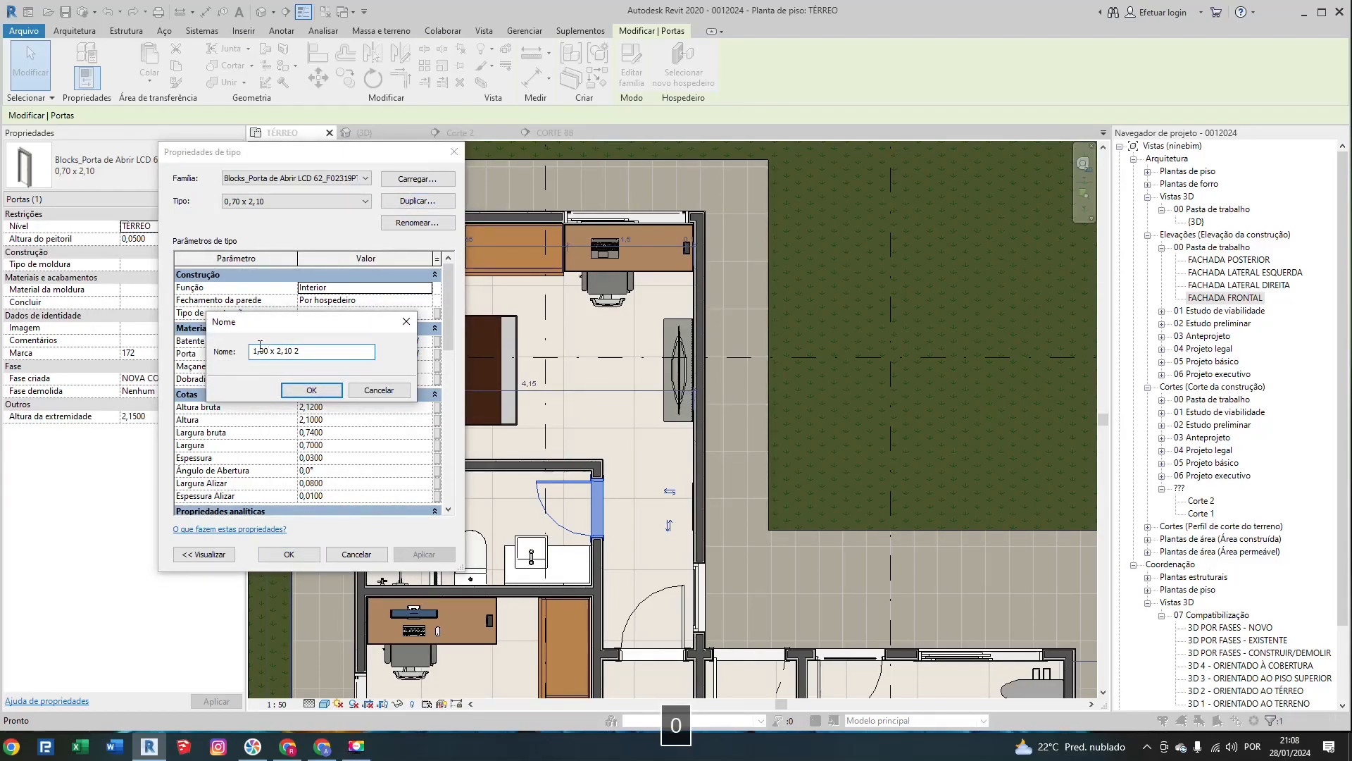
pyautogui.press('BackSpace')
pyautogui.press('BackSpace')
pyautogui.click(324, 390)
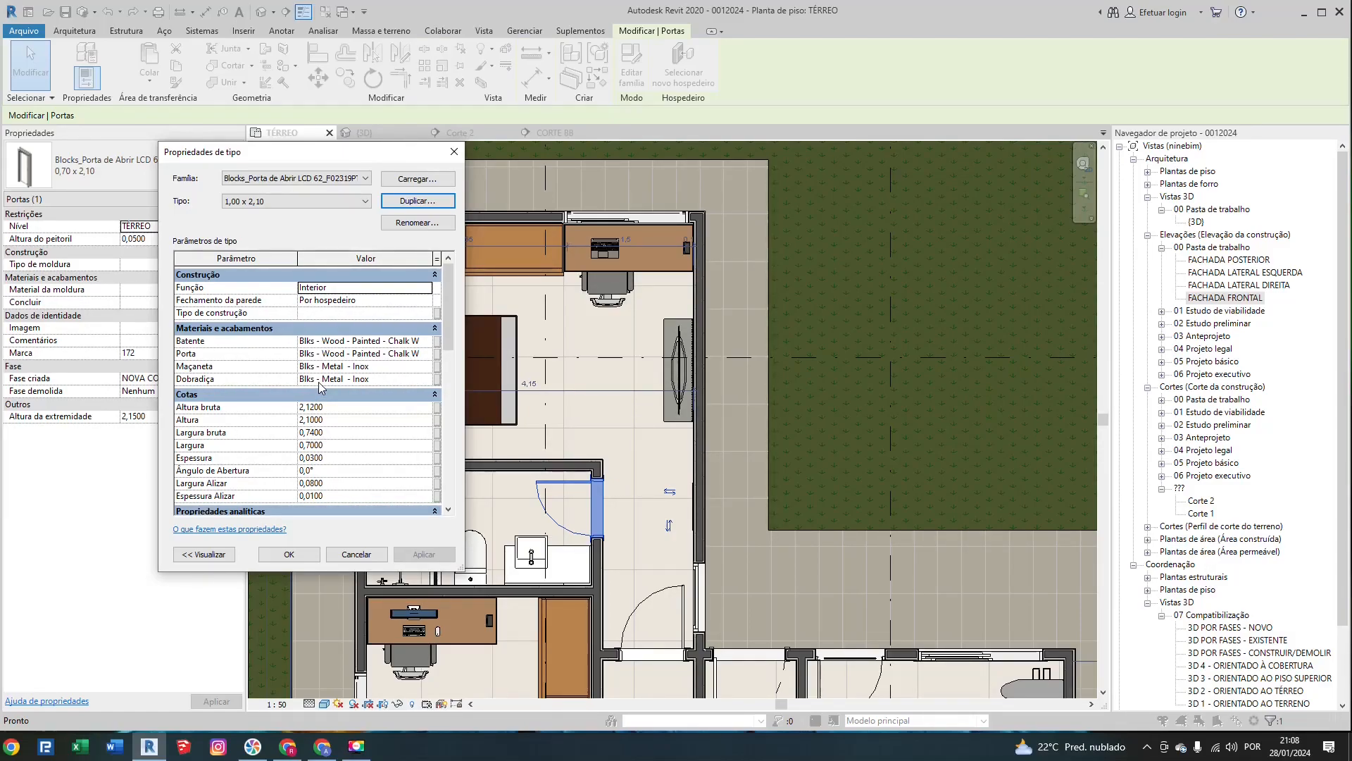
# Step: Set the new door type's Largura to 1 m and apply it to the bathroom door
pyautogui.click(341, 430)
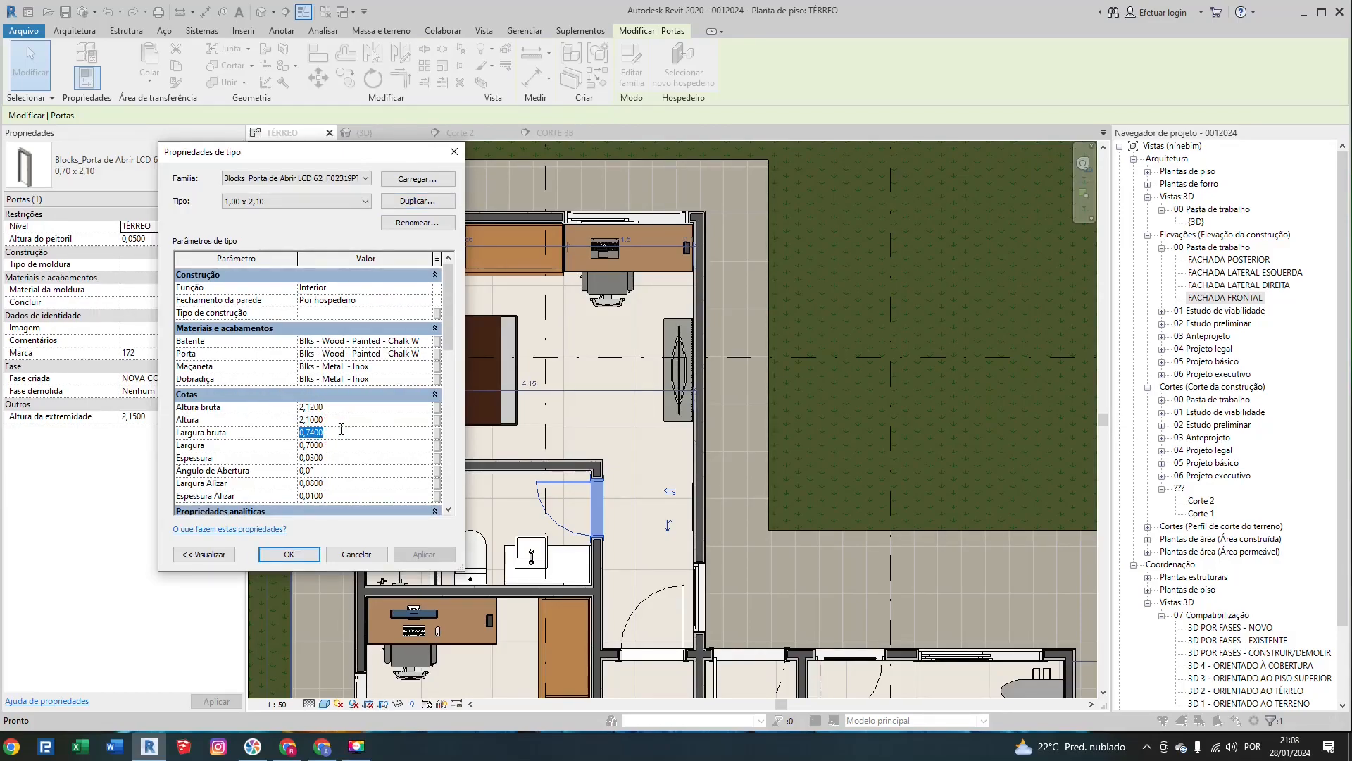
pyautogui.write('1')
pyautogui.press('Escape')
pyautogui.click(332, 445)
pyautogui.write('1')
pyautogui.press('Return')
pyautogui.click(306, 555)
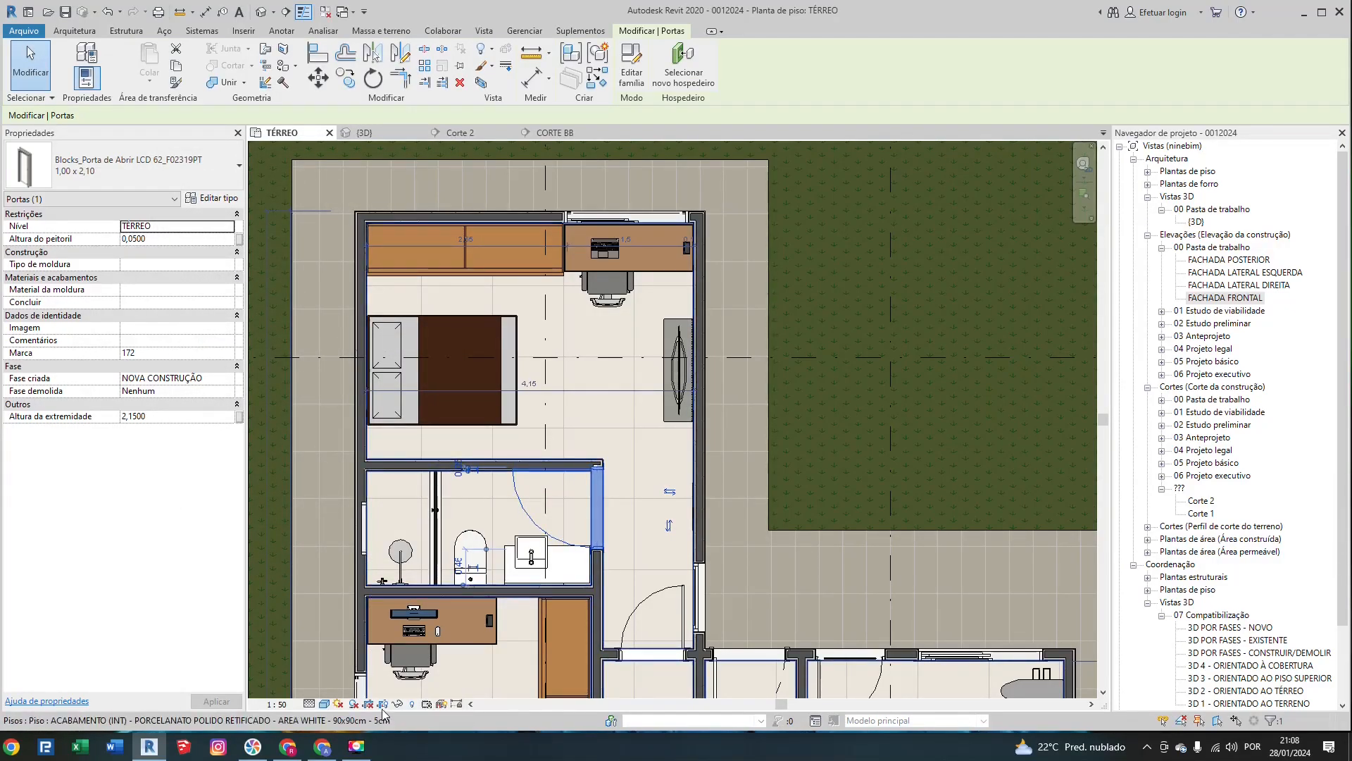
# Step: Reselect the widened bathroom door and nudge it down along its wall, away from the corner
pyautogui.press('Escape')
pyautogui.press('Tab')
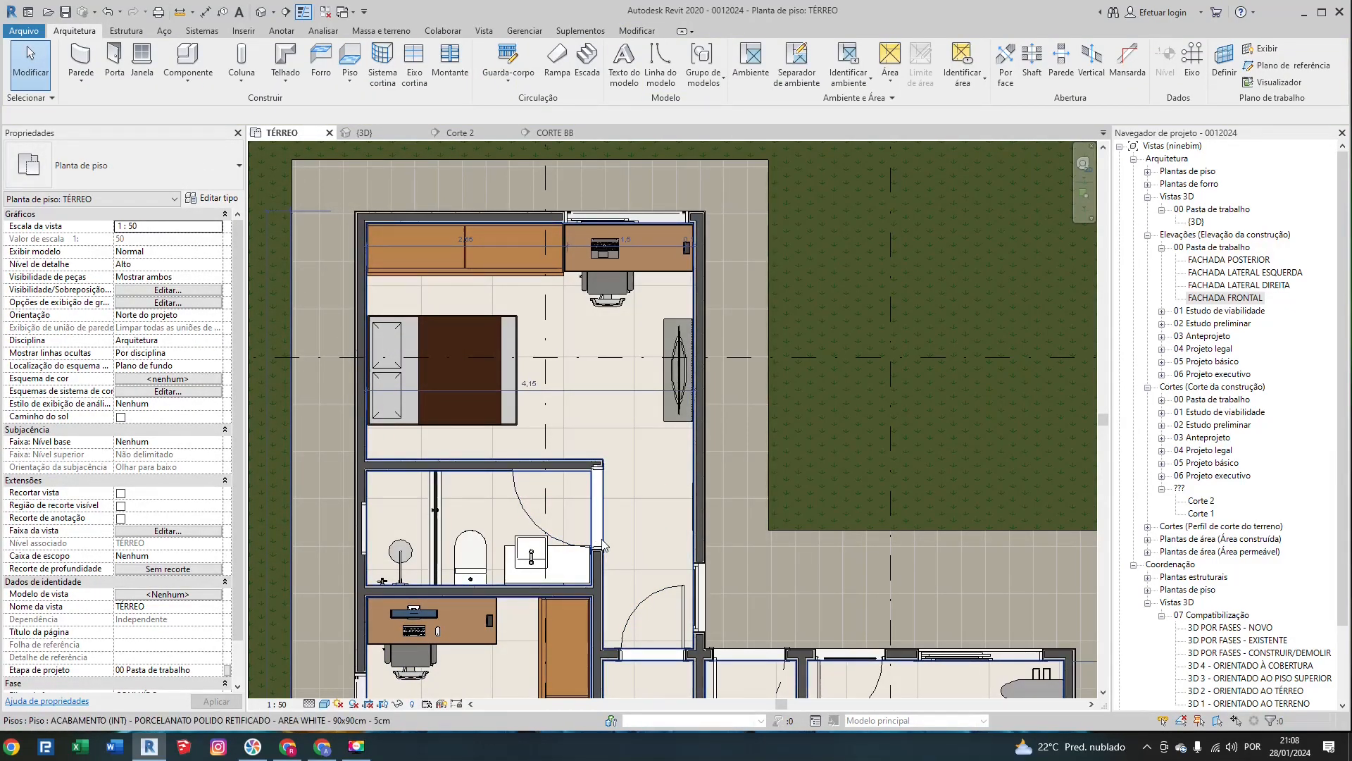
pyautogui.click(604, 545)
pyautogui.press('Down')
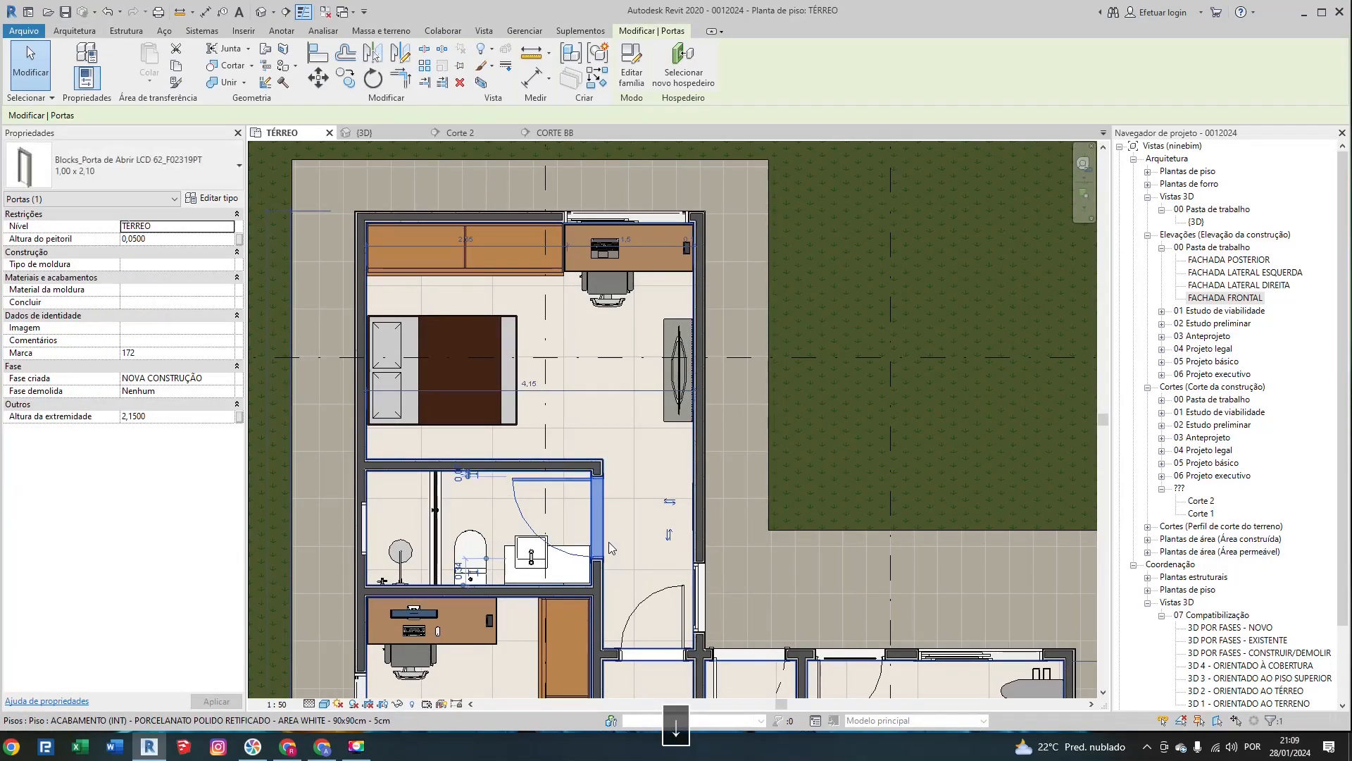
pyautogui.press('Escape')
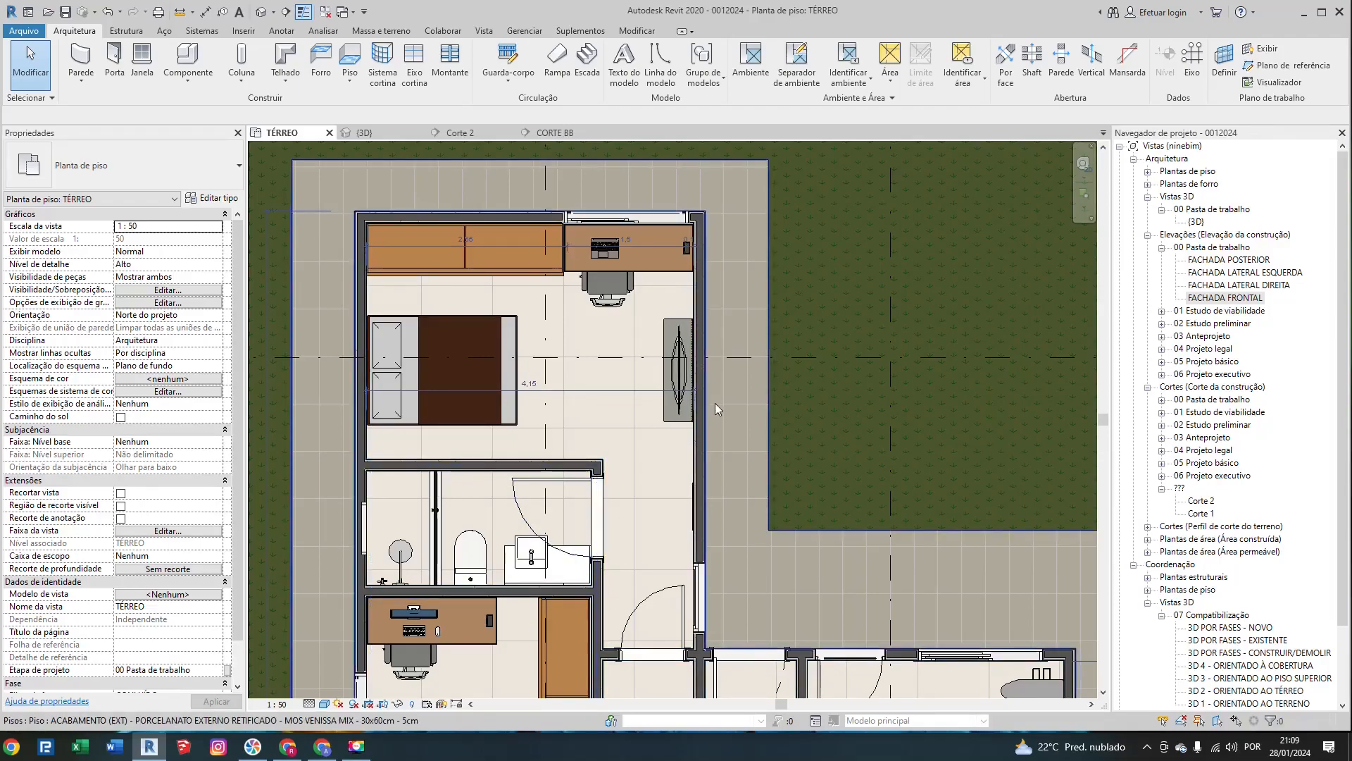
# Step: Undo the bathroom door's nudge and its type change
pyautogui.hotkey('ctrl', 'z')
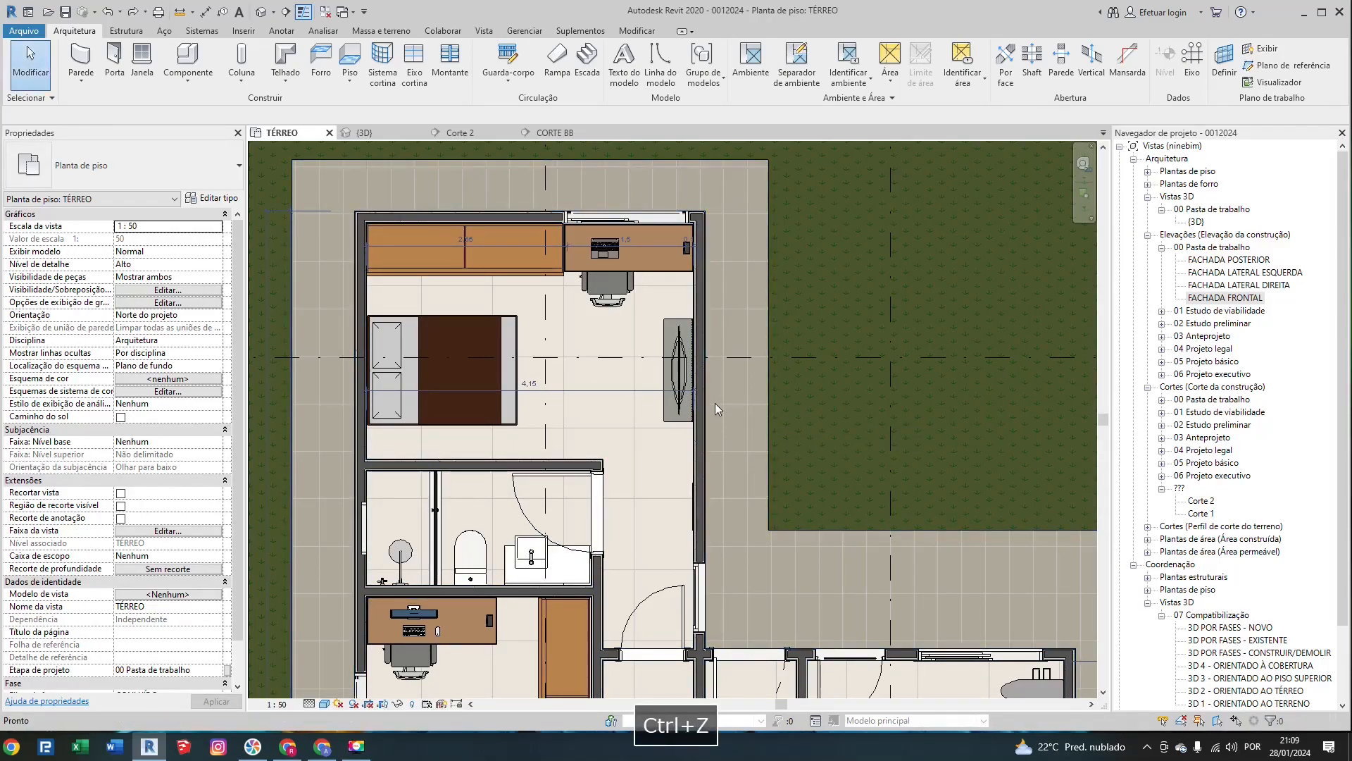
pyautogui.hotkey('ctrl', 'z')
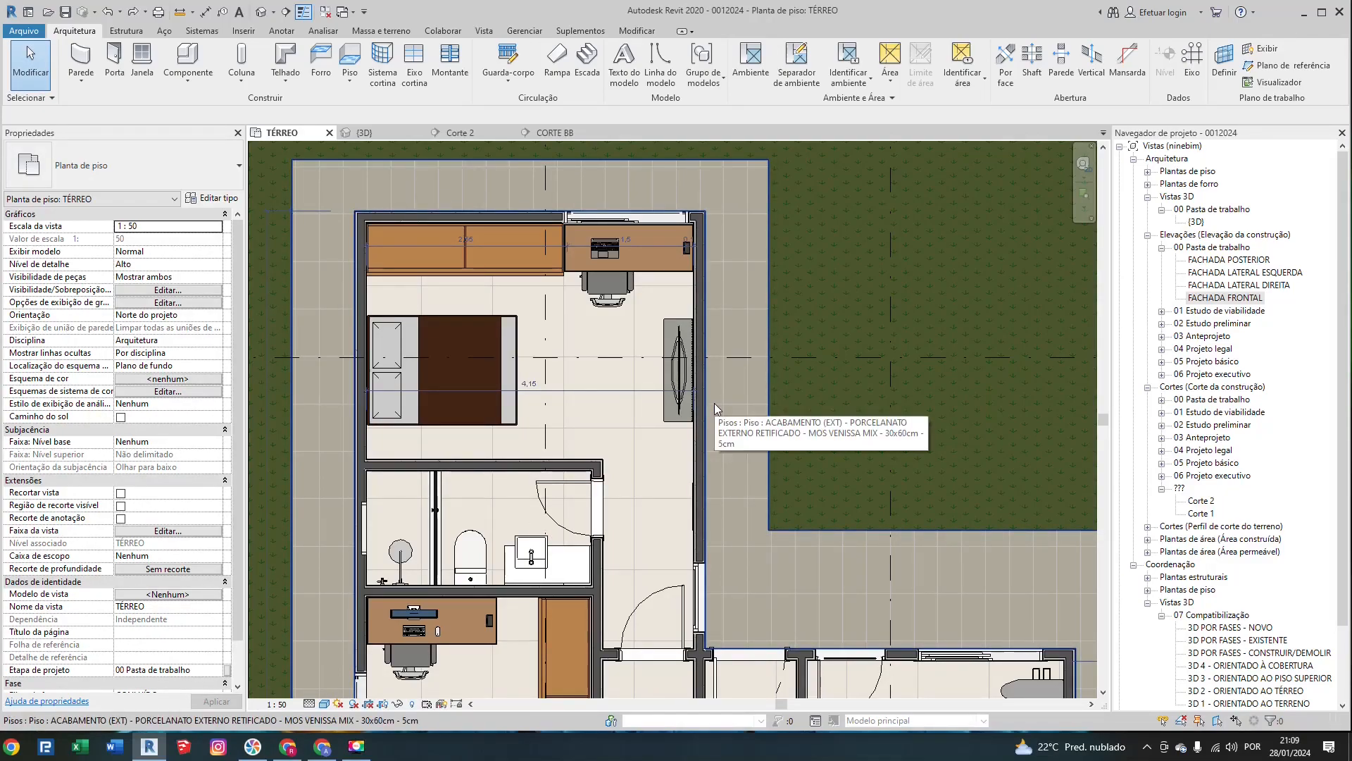
pyautogui.press('Escape')
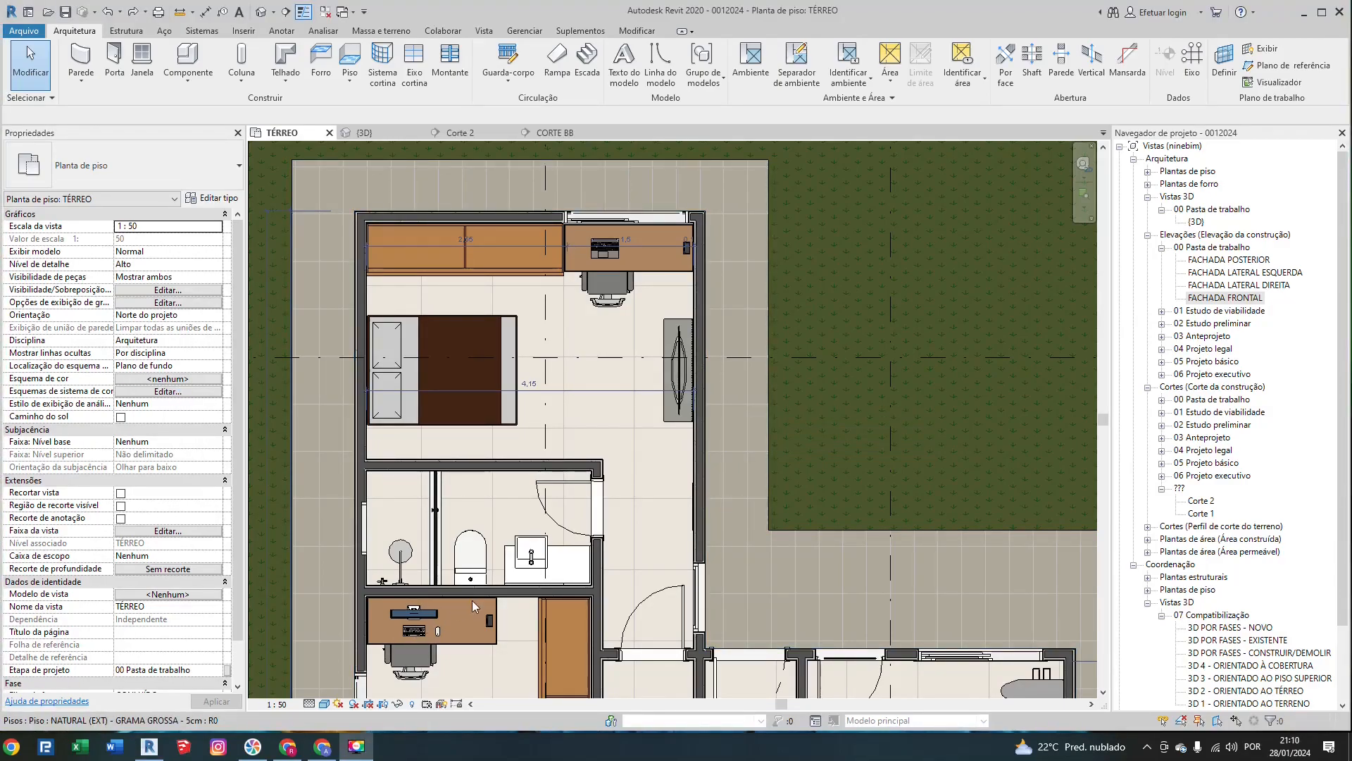
# Step: Open the {3D} view and delete the detached slab lying beside the house
pyautogui.scroll(-3, 474, 599)
pyautogui.moveTo(576, 531); pyautogui.dragTo(550, 455, button='middle')
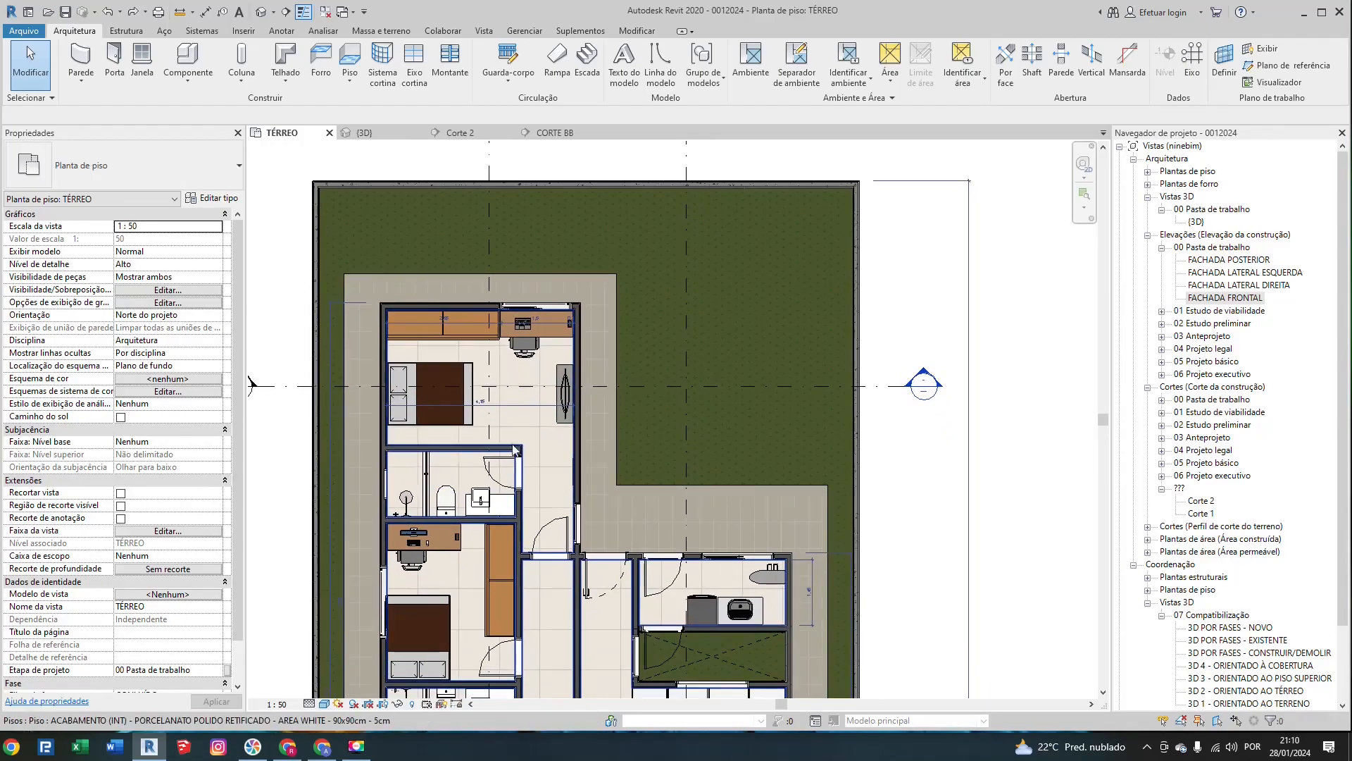
pyautogui.scroll(-3, 897, 526)
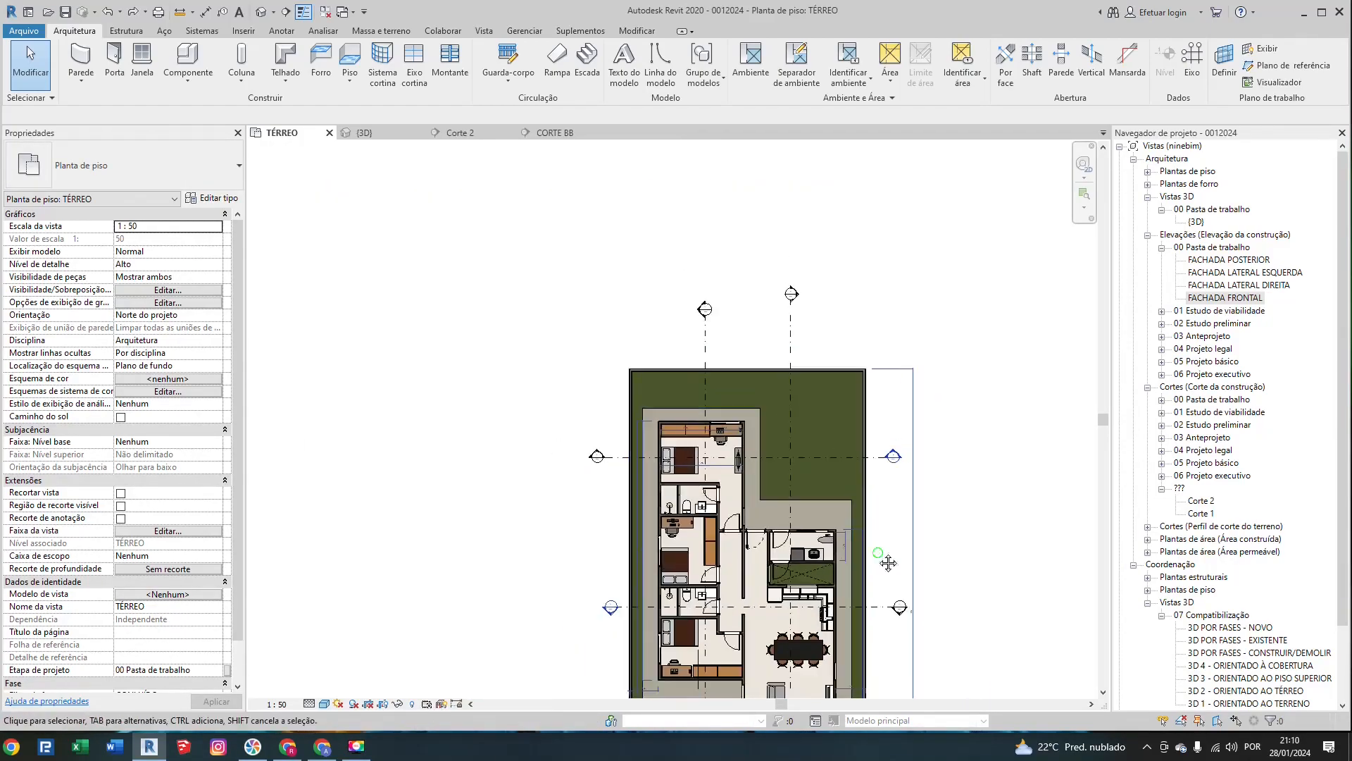
pyautogui.moveTo(883, 560); pyautogui.dragTo(789, 366, button='middle')
pyautogui.click(380, 136)
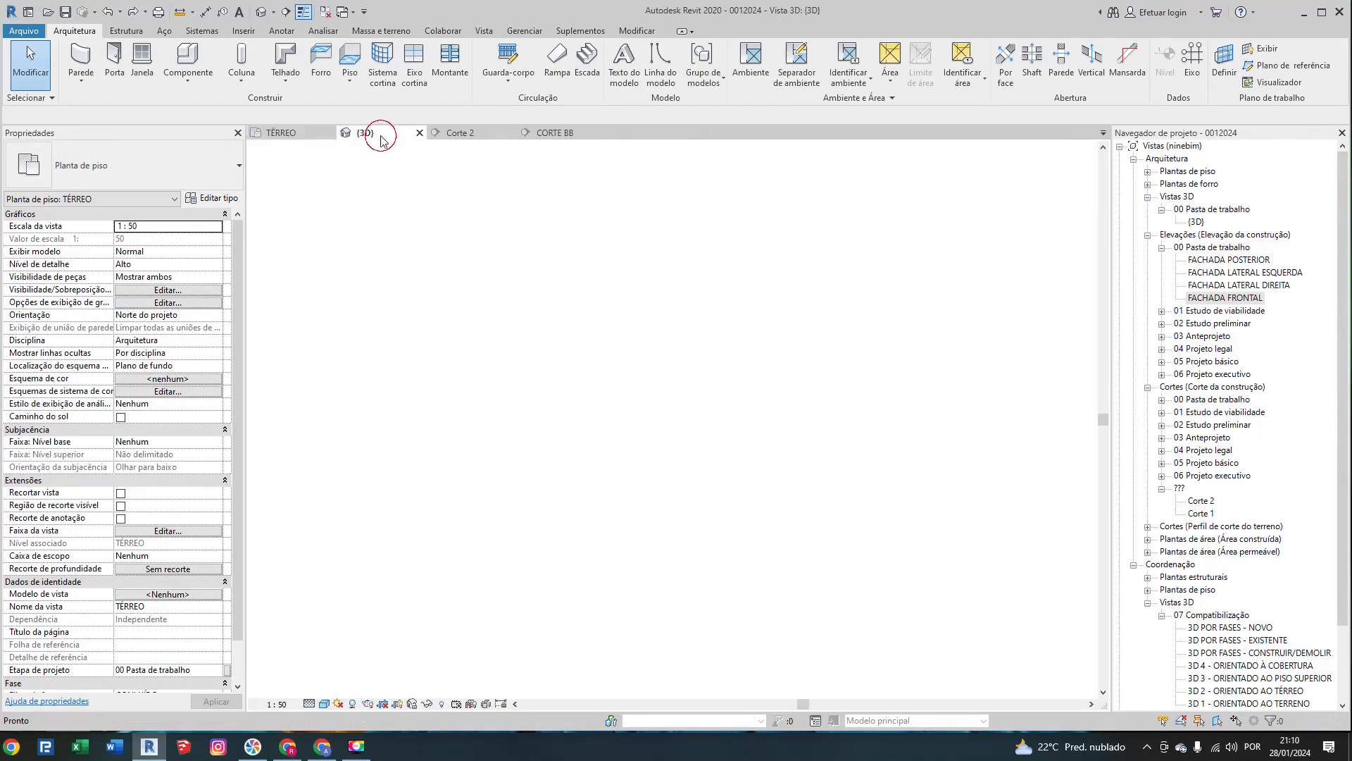
pyautogui.scroll(-4, 697, 324)
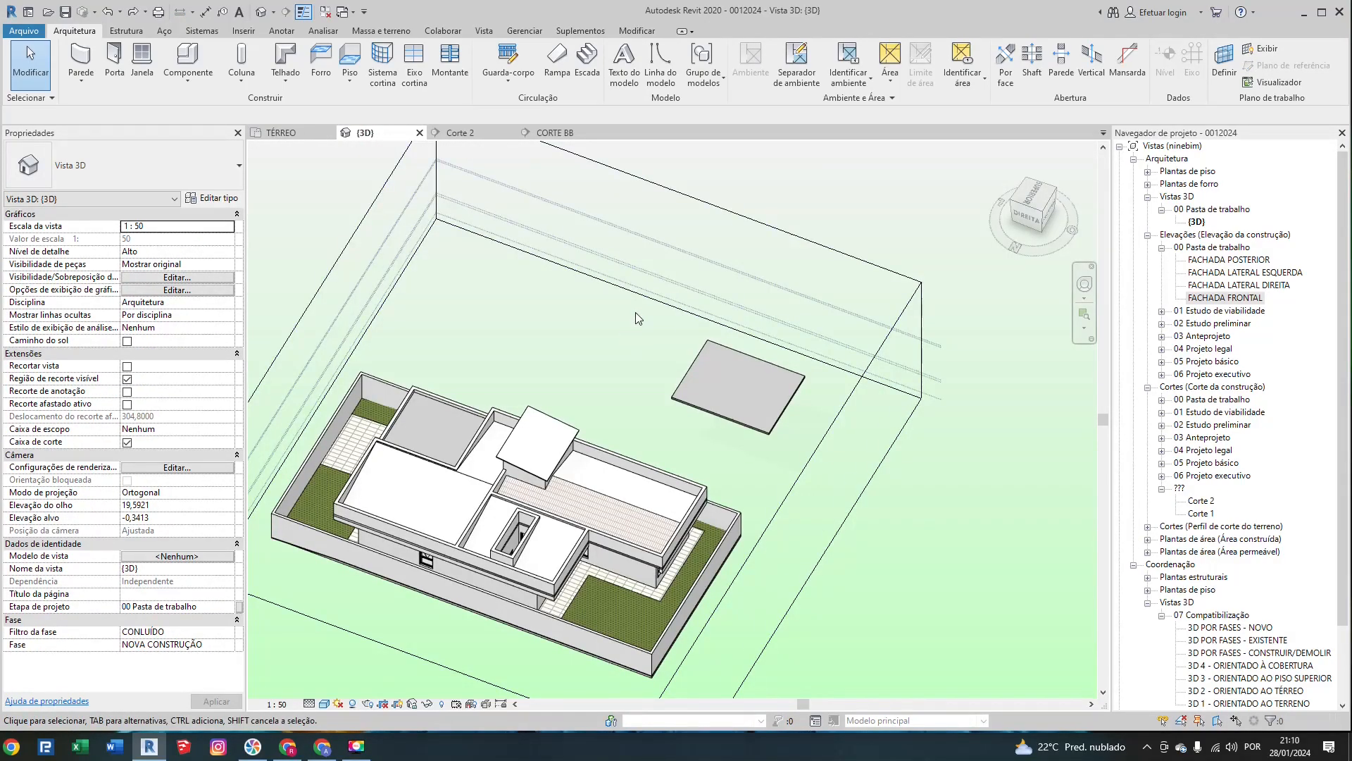
pyautogui.click(738, 343)
pyautogui.press('Delete')
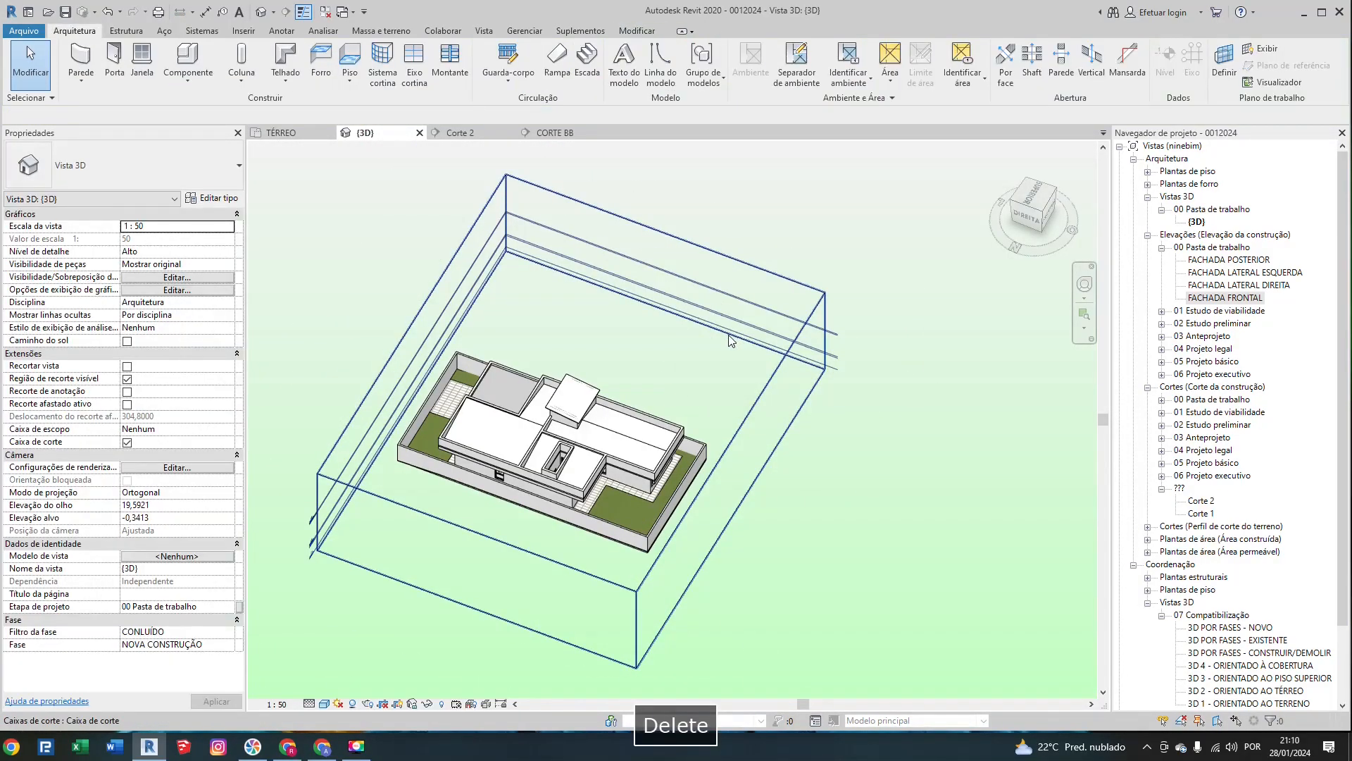
# Step: Examine the 3D model from its home orientation, the DIREITA side, the SUPERIOR view and an isometric corner
pyautogui.scroll(-3, 725, 336)
pyautogui.scroll(2, 701, 384)
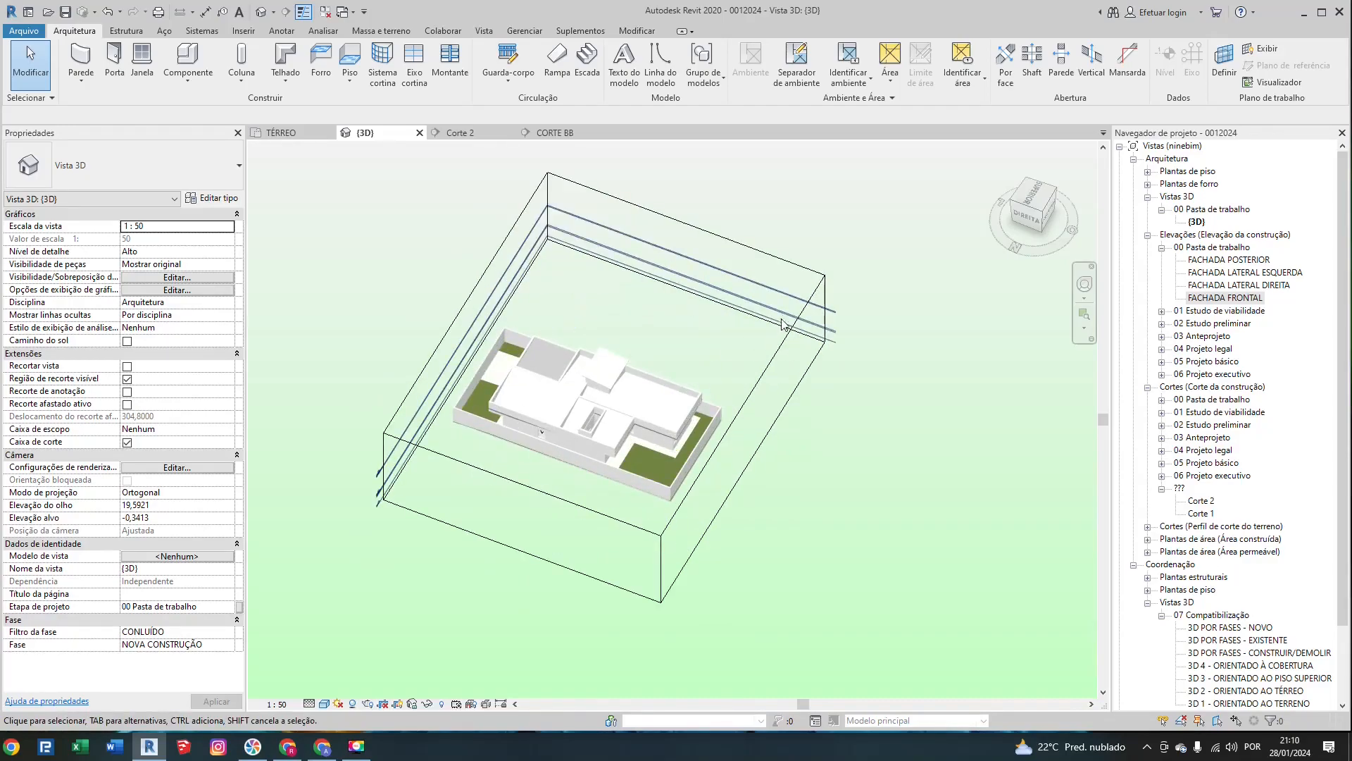
pyautogui.moveTo(1000, 156)
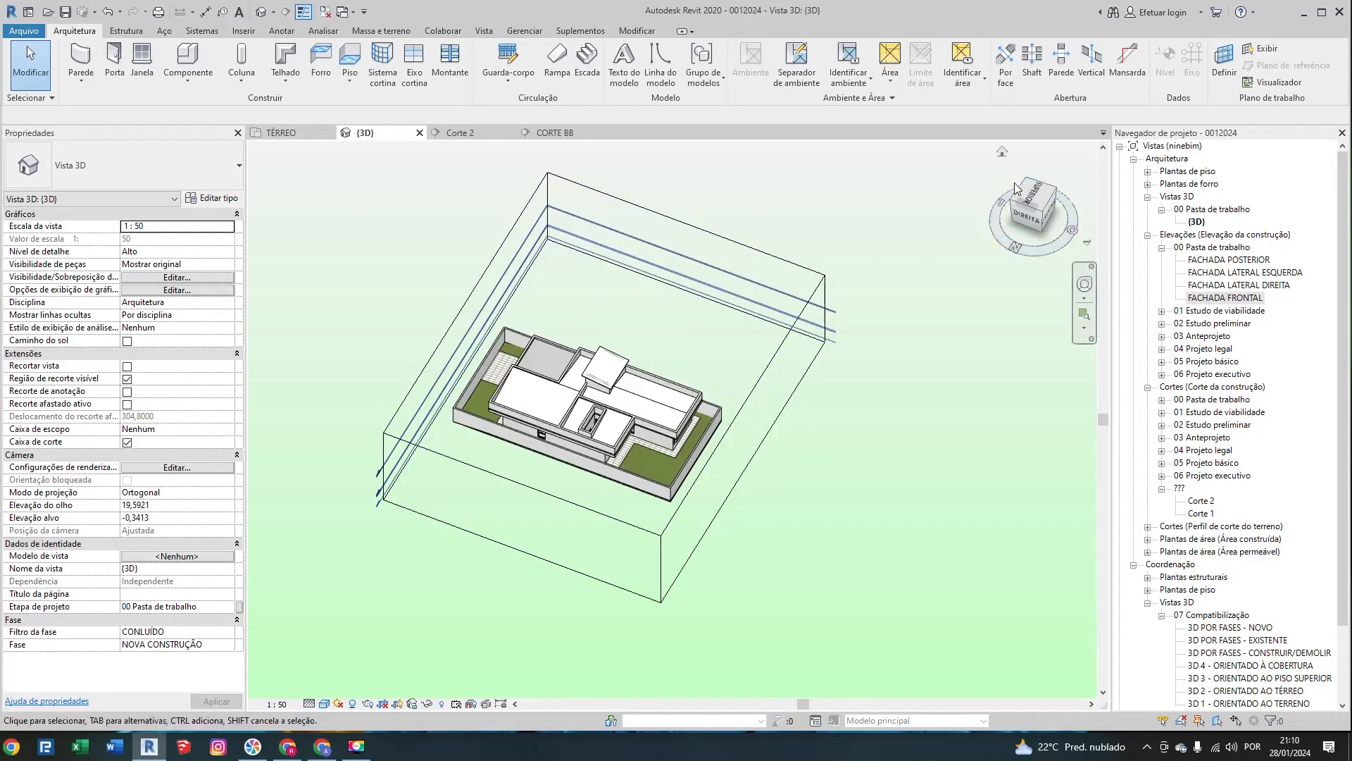
pyautogui.click(1000, 155)
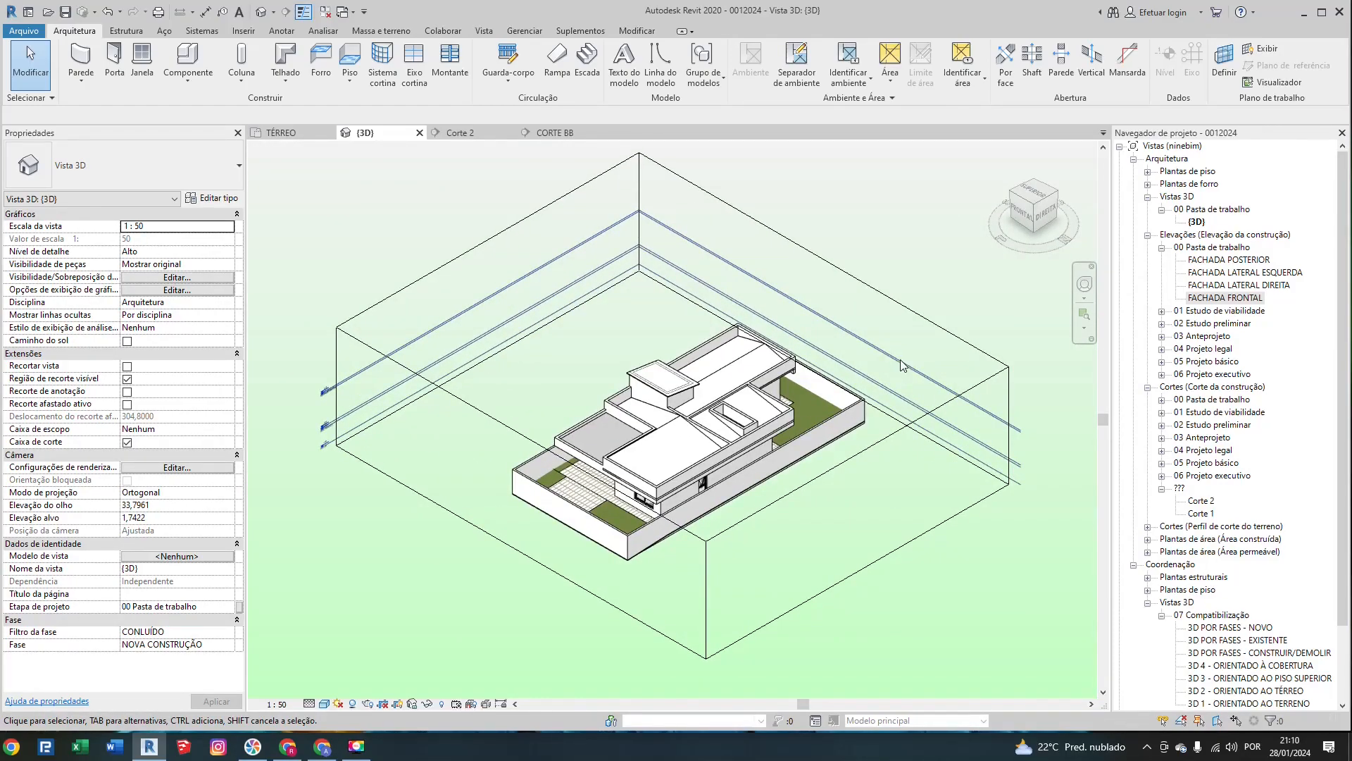
pyautogui.click(1034, 206)
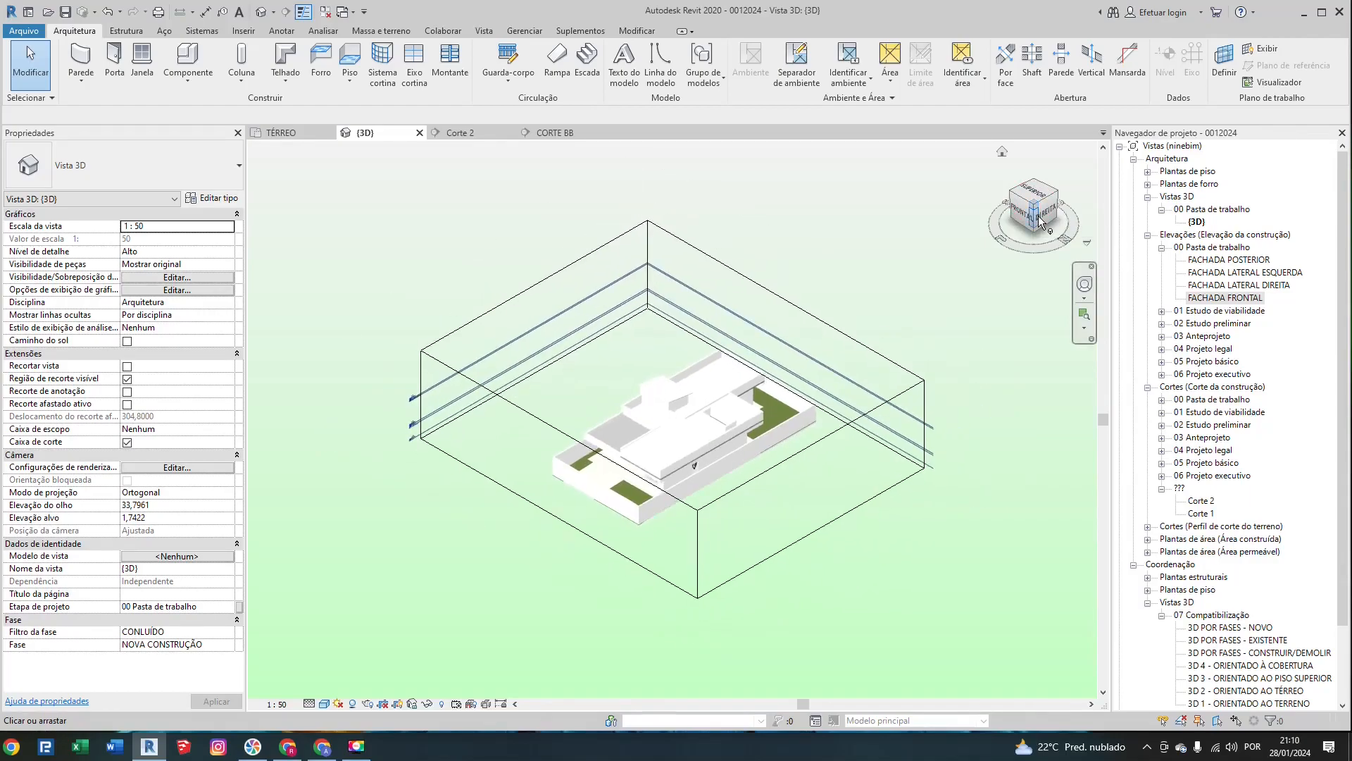
pyautogui.click(1042, 214)
pyautogui.click(1059, 206)
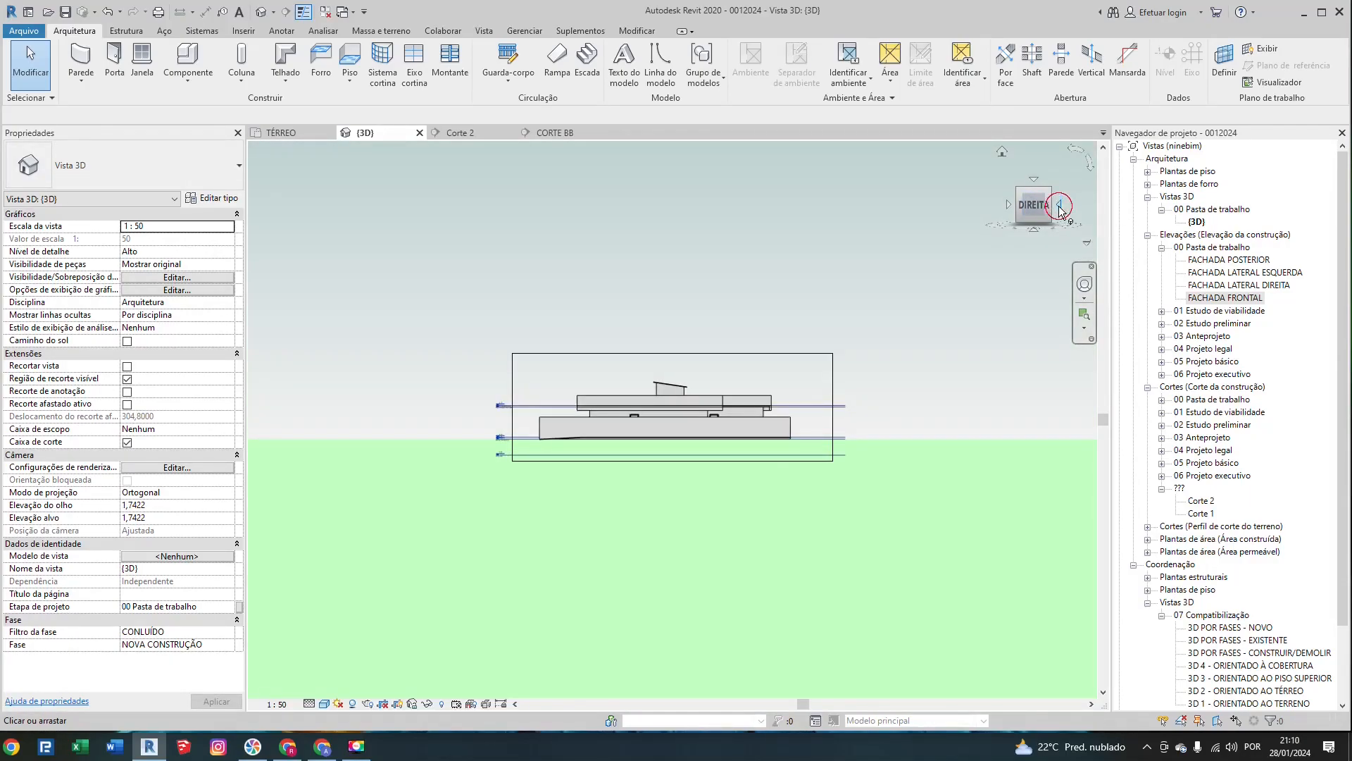
pyautogui.click(1033, 179)
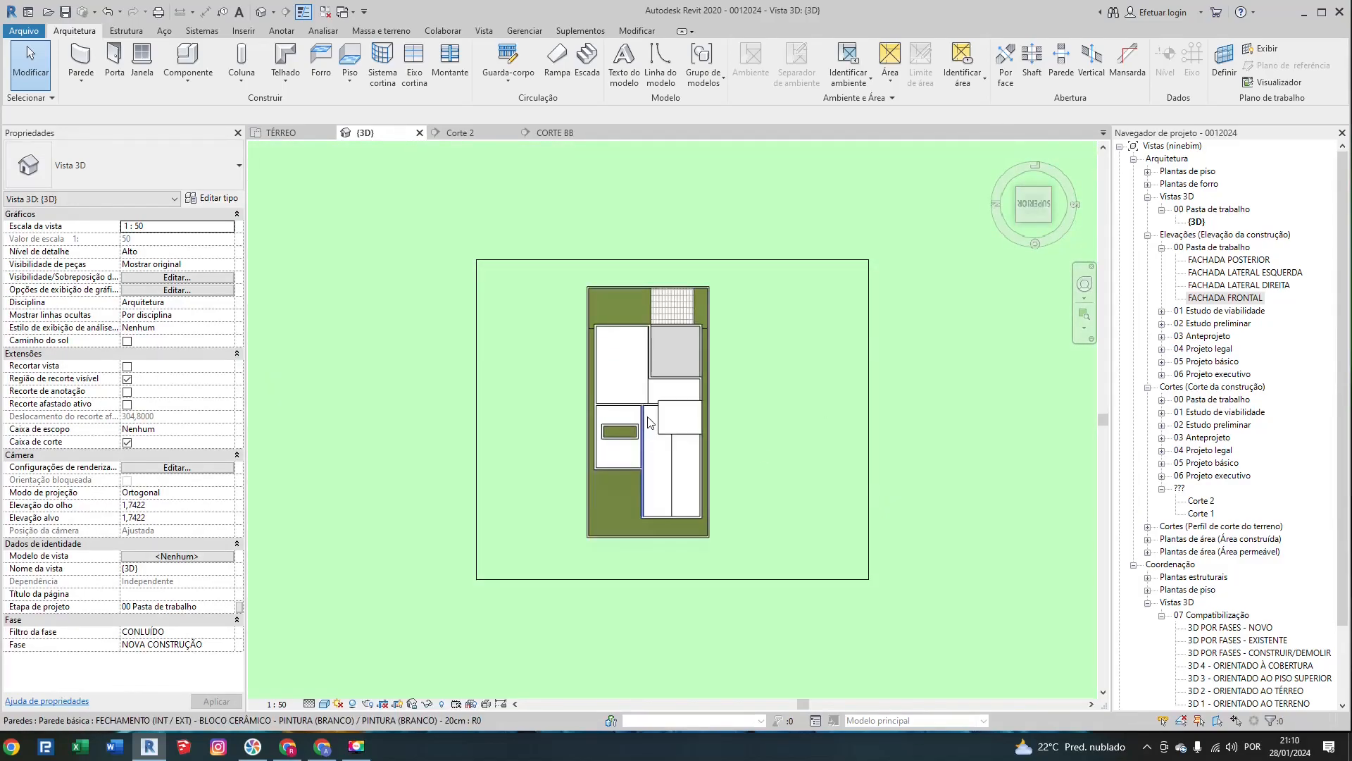
pyautogui.click(1044, 218)
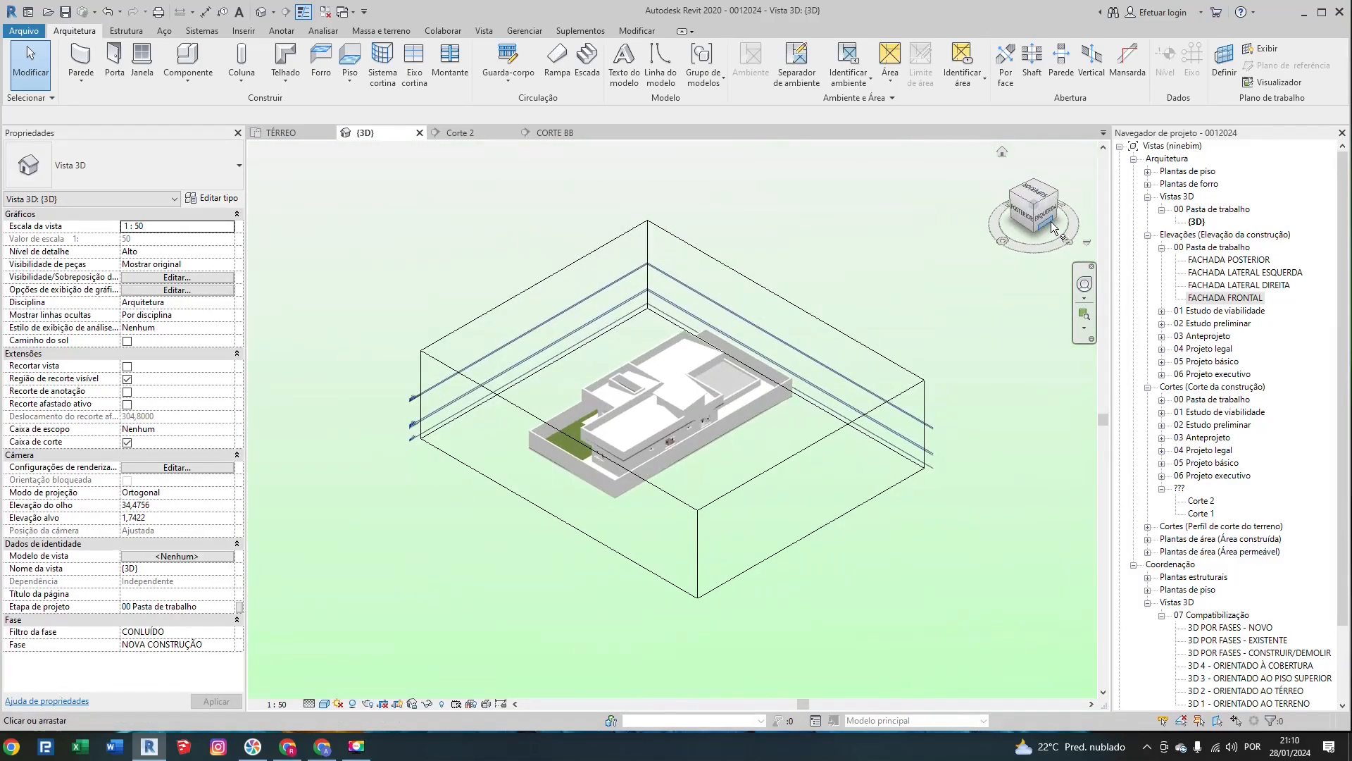
# Step: Orbit around the 3D model to examine the house's roofs, left side and front façade
pyautogui.scroll(3, 555, 533)
pyautogui.moveTo(555, 534)
pyautogui.keyDown('shift'); pyautogui.mouseDown(button='middle')
pyautogui.moveTo(807, 306)
pyautogui.moveTo(747, 290)
pyautogui.moveTo(477, 305)
pyautogui.moveTo(597, 287)
pyautogui.moveTo(791, 341)
pyautogui.moveTo(774, 330)
pyautogui.mouseUp(button='middle'); pyautogui.keyUp('shift')
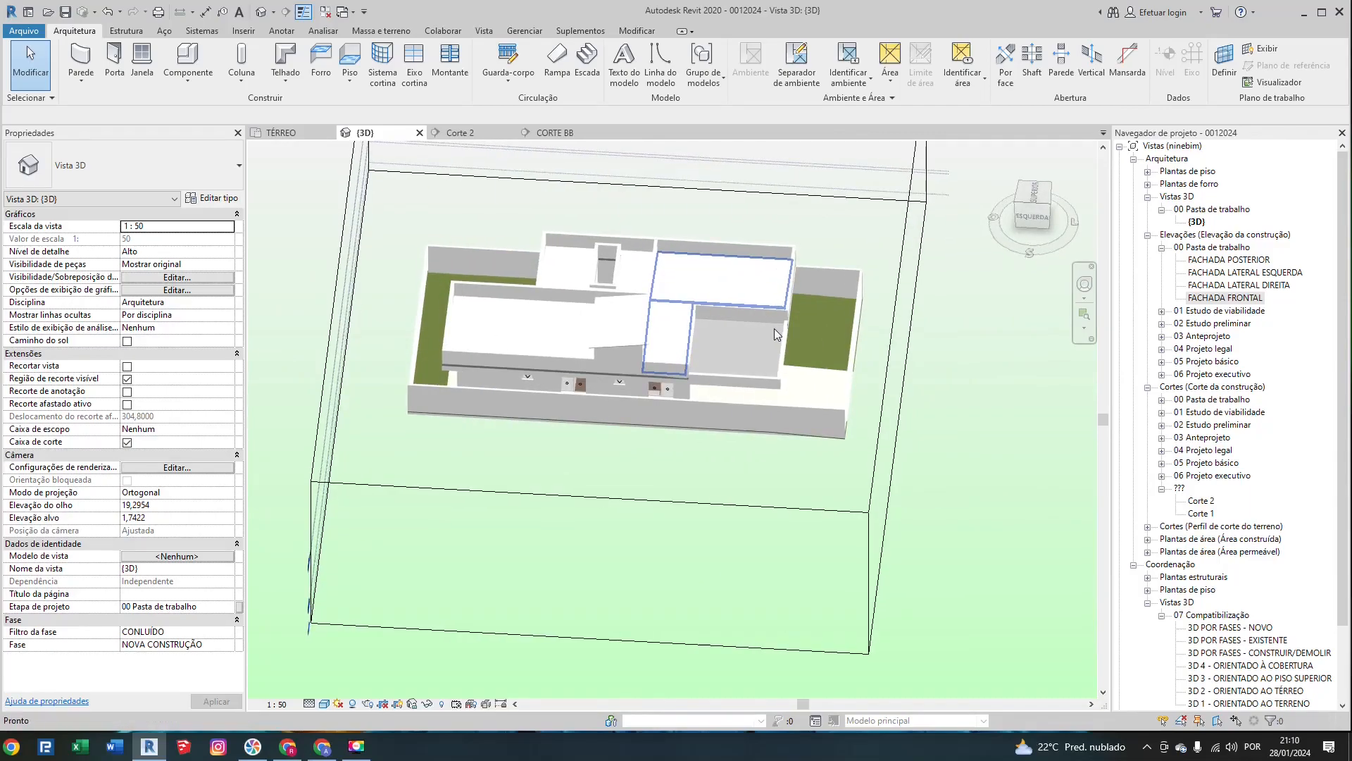
pyautogui.scroll(-4, 600, 317)
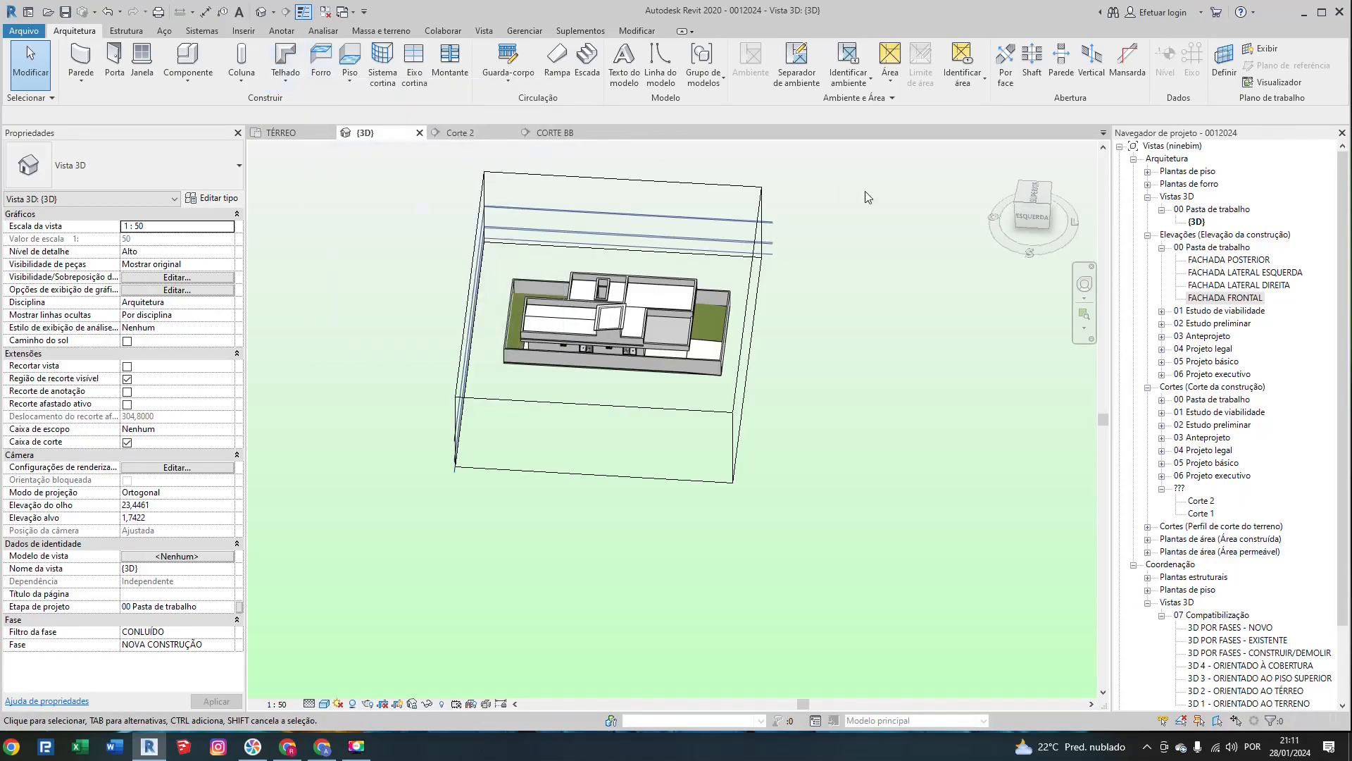
pyautogui.scroll(3, 671, 282)
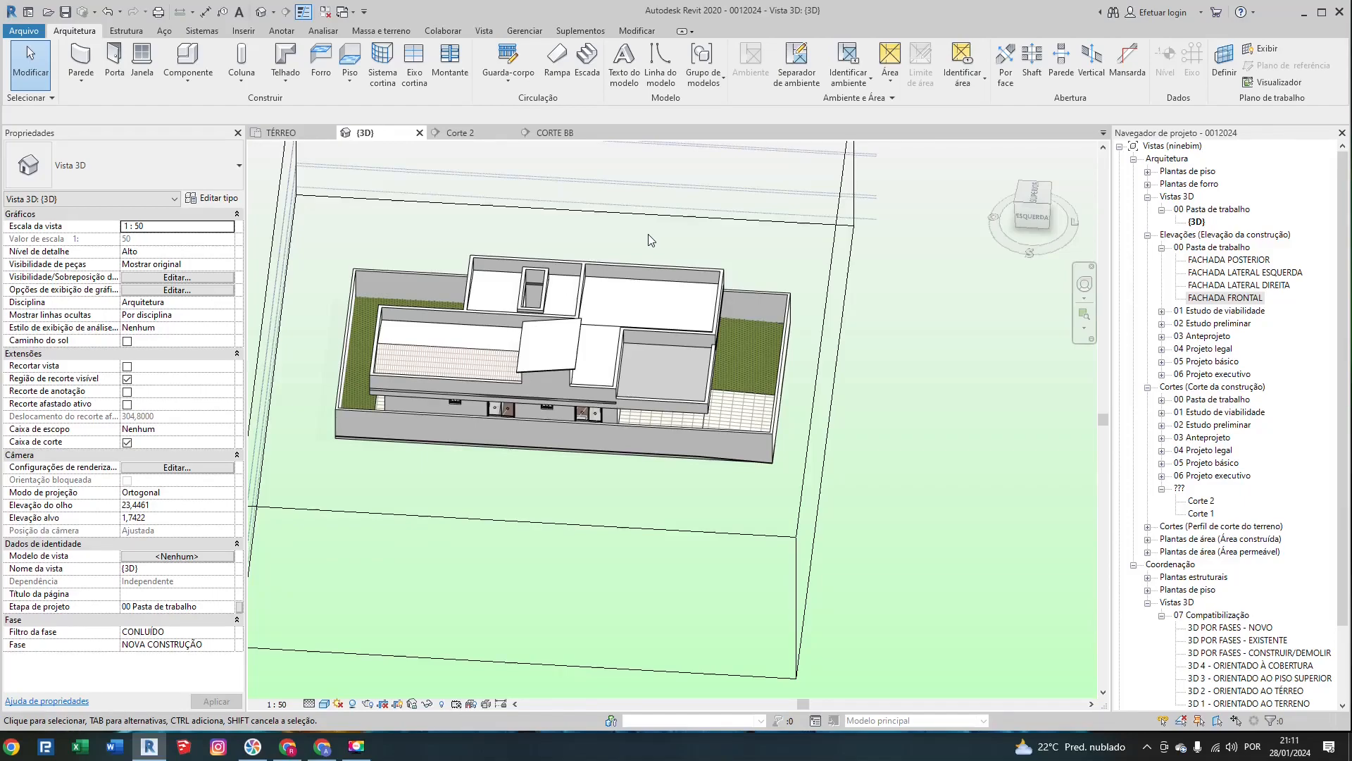
pyautogui.moveTo(901, 385); pyautogui.dragTo(923, 414, button='middle')
pyautogui.keyDown('shift'); pyautogui.moveTo(704, 266); pyautogui.dragTo(521, 247, button='middle'); pyautogui.keyUp('shift')
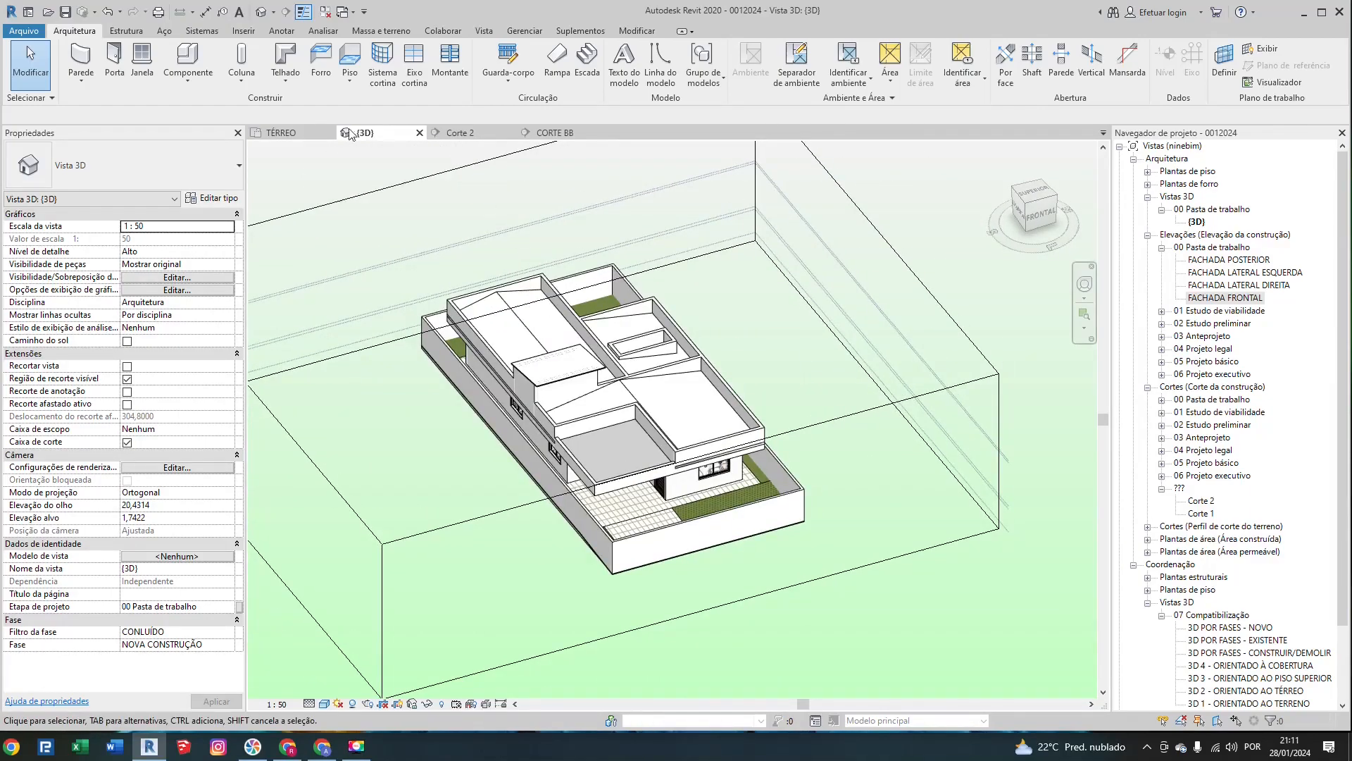
# Step: Open the TÉRREO floor plan and place an aligned dimension between the suite bathroom's door wall and the facing exterior wall
pyautogui.click(289, 133)
pyautogui.scroll(5, 686, 210)
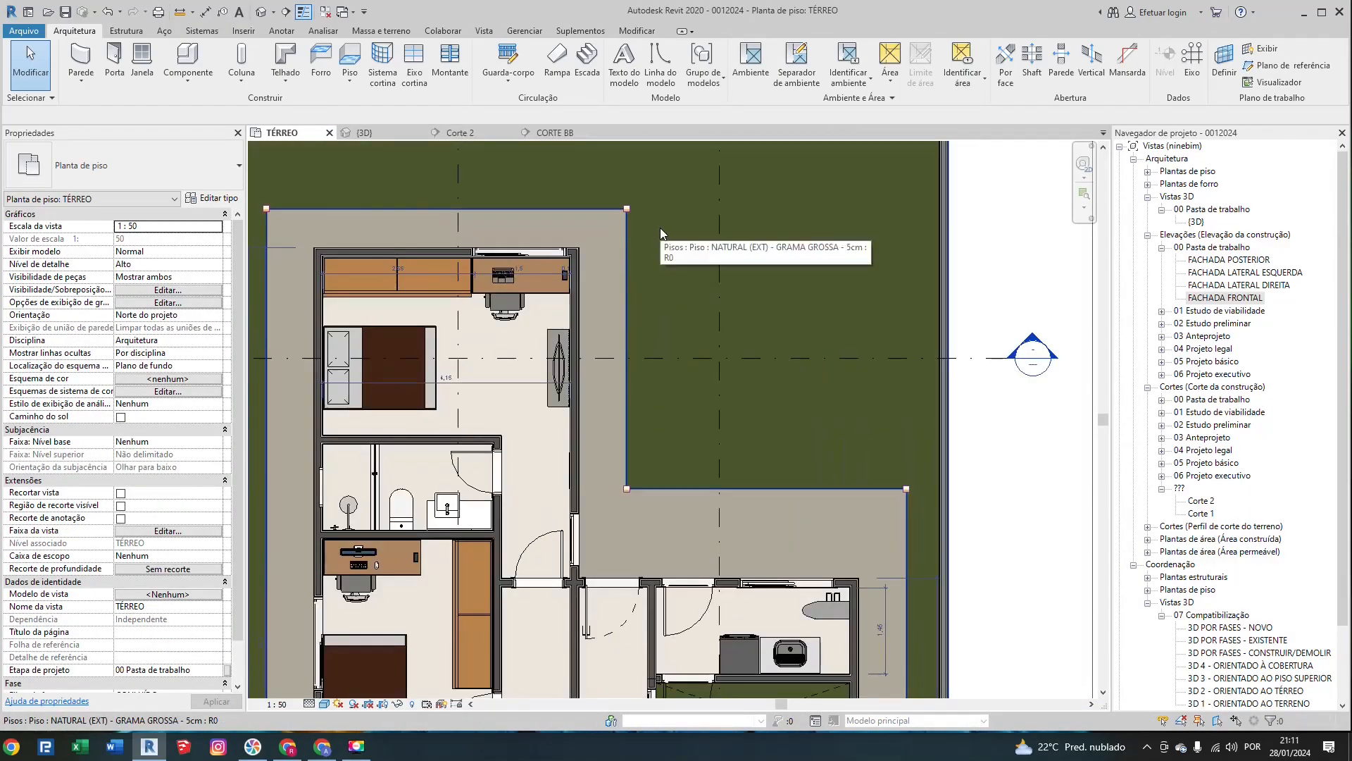
pyautogui.press('Escape')
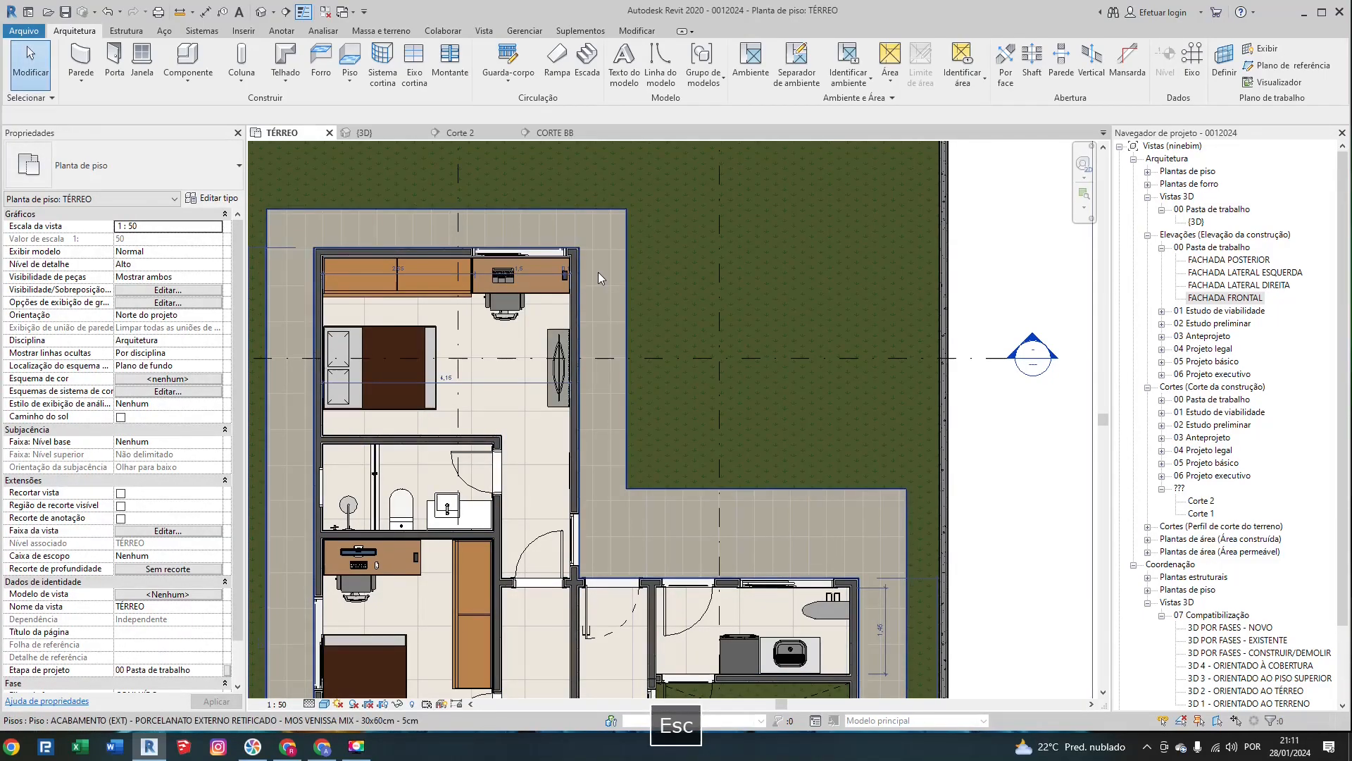
pyautogui.press('d')
pyautogui.press('i')
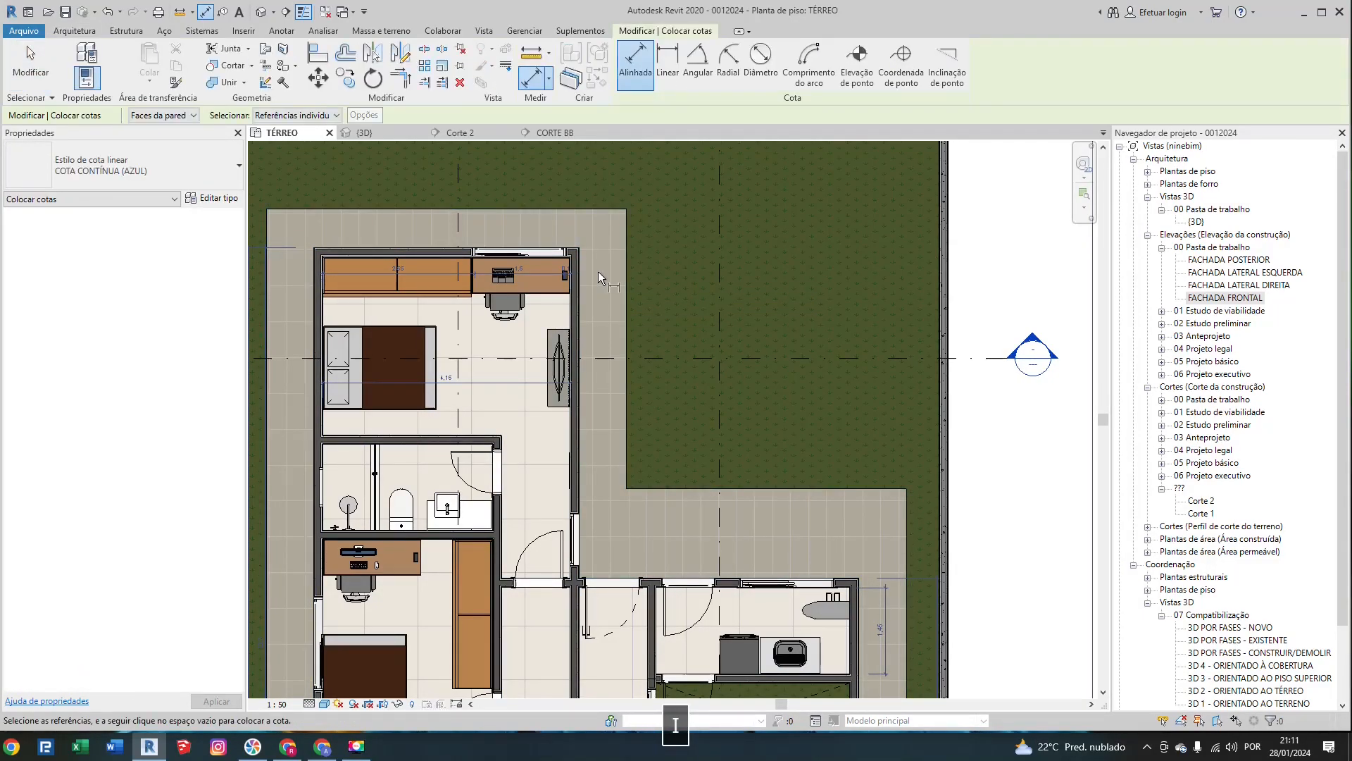
pyautogui.scroll(5, 509, 473)
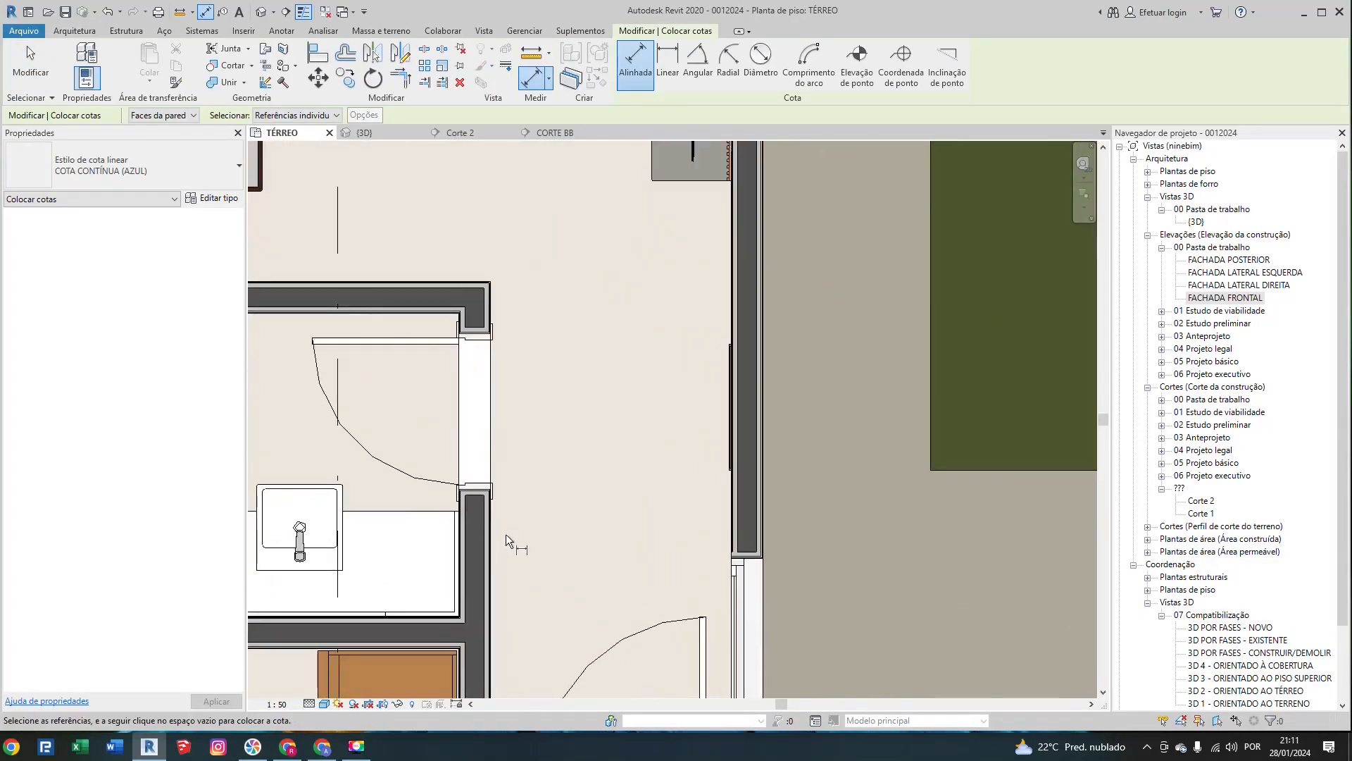
pyautogui.click(490, 527)
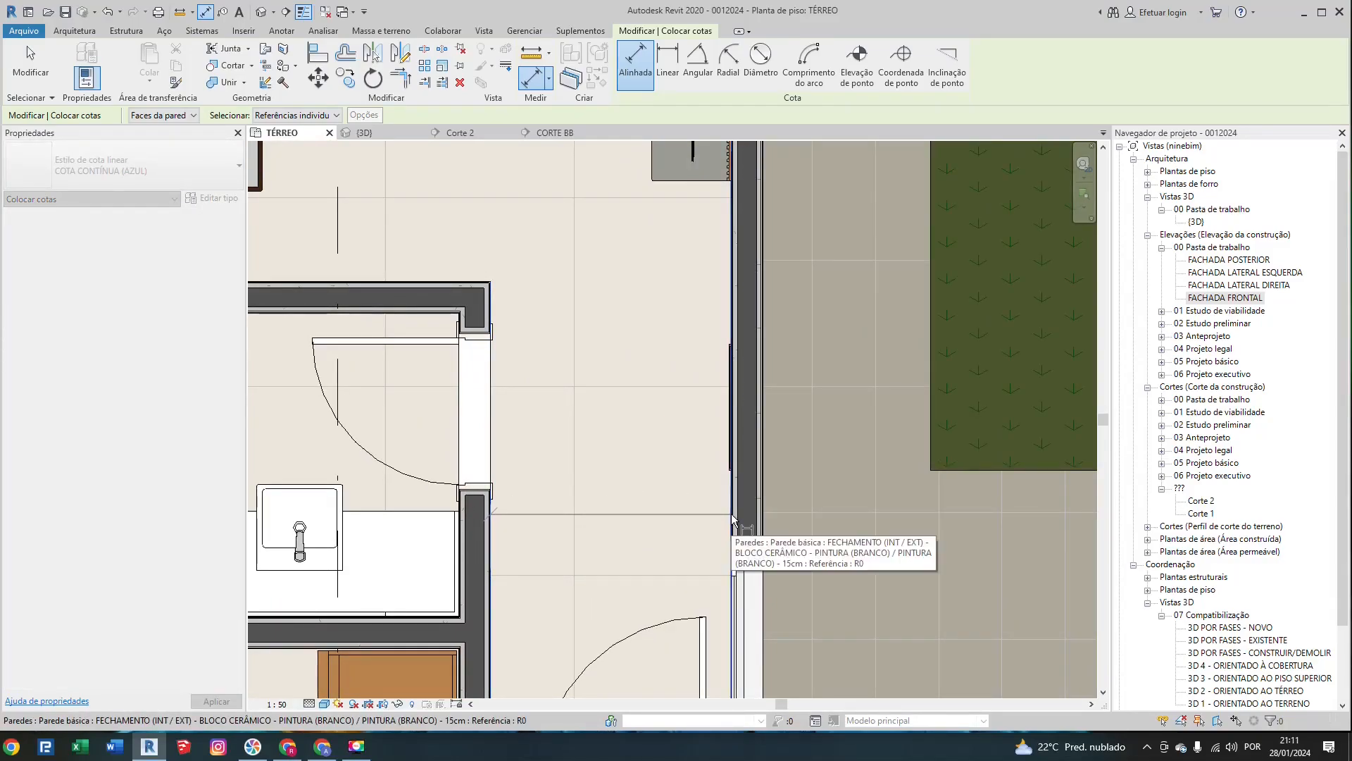
pyautogui.click(731, 514)
pyautogui.click(676, 296)
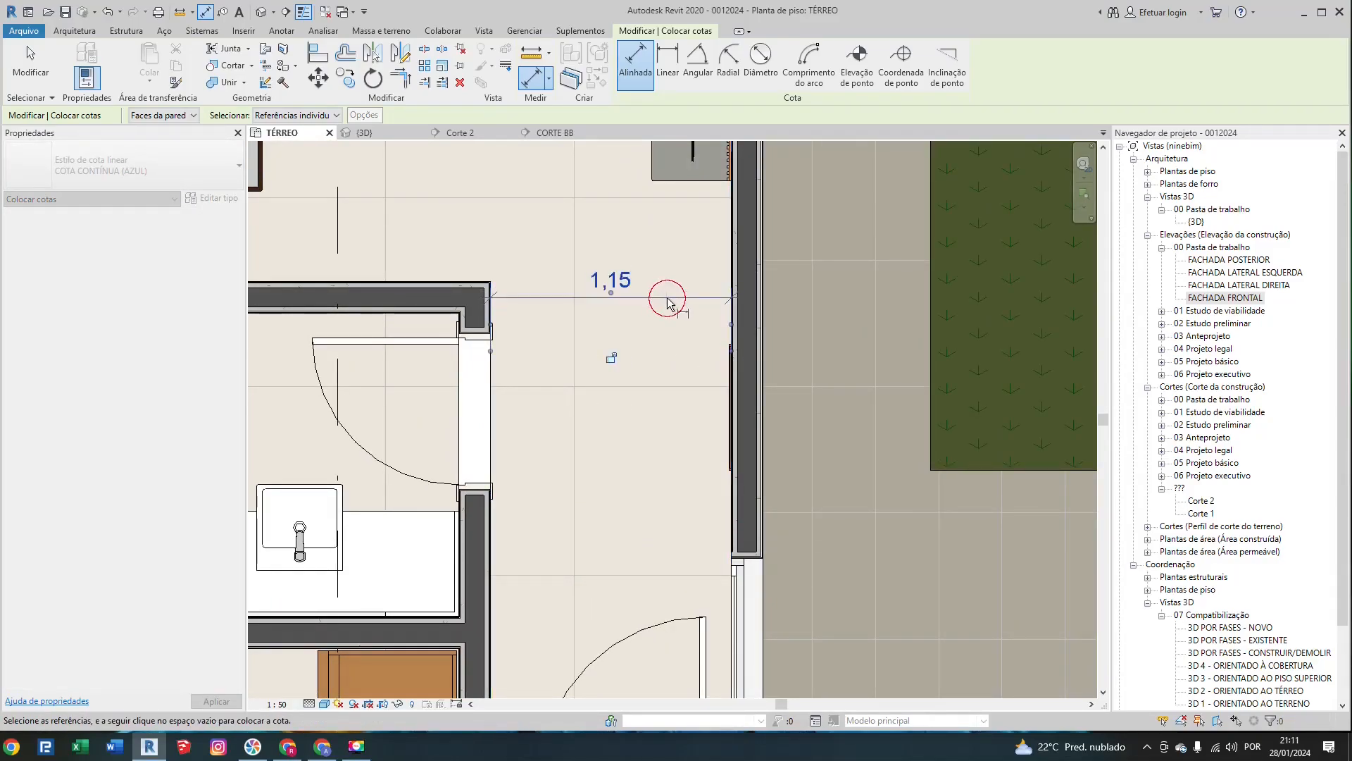
pyautogui.press('Escape')
pyautogui.press('Escape')
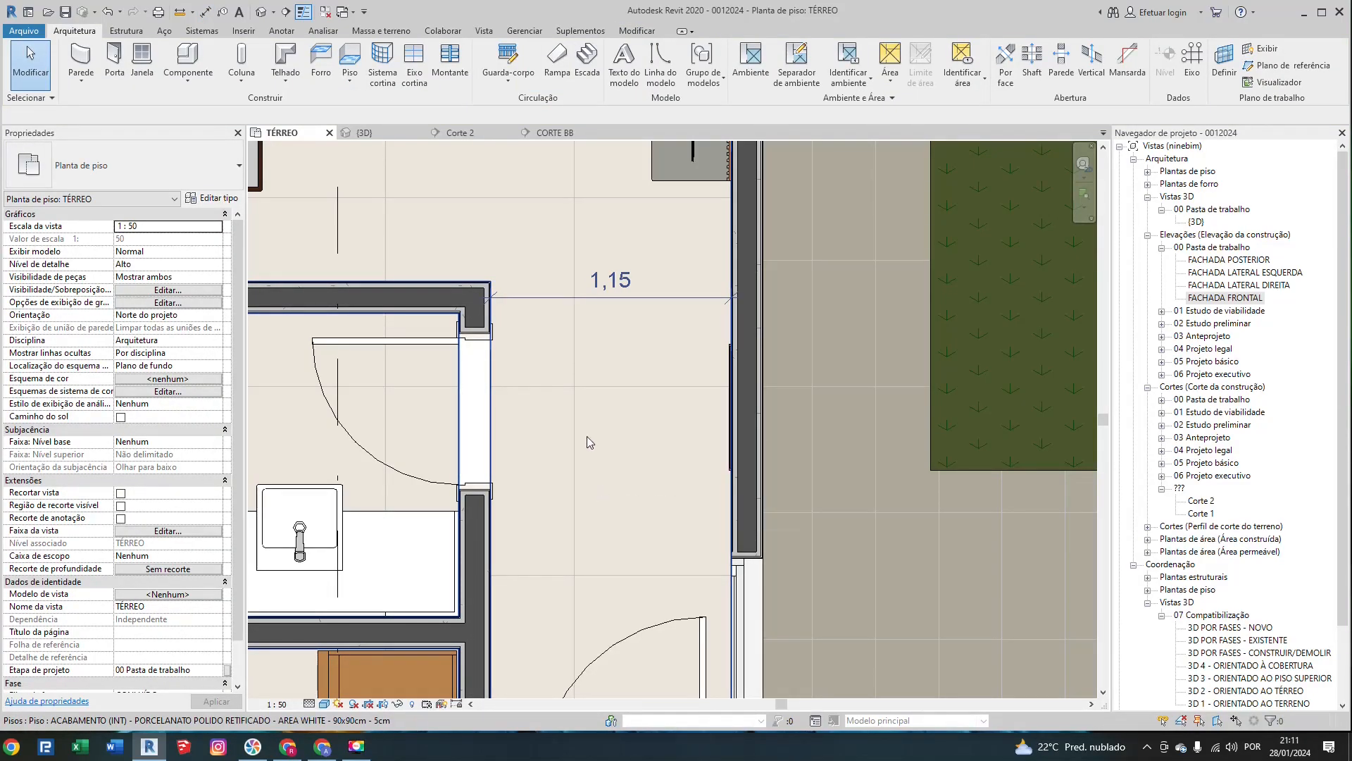
# Step: Move the bathroom's door wall by setting its dimension to the exterior wall to 1,05
pyautogui.scroll(-2, 653, 322)
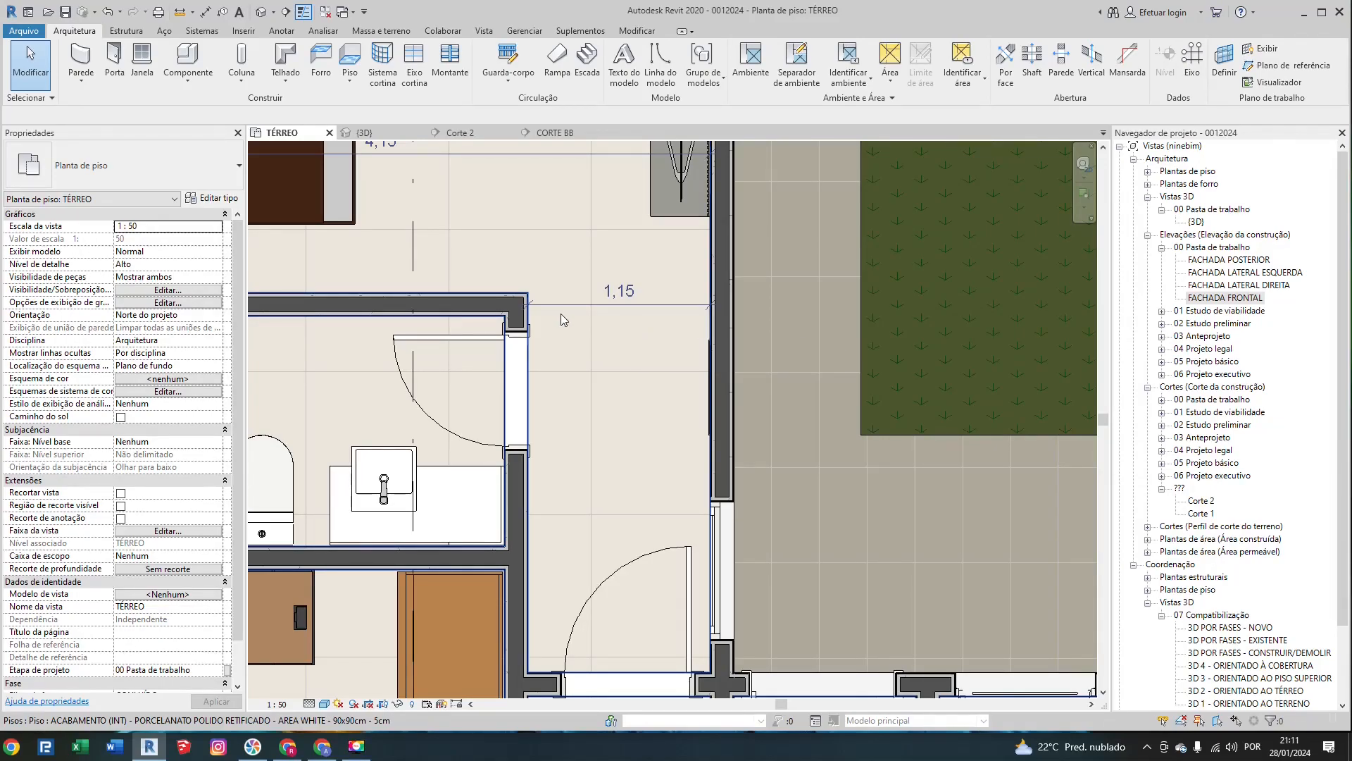
pyautogui.click(519, 486)
pyautogui.press('Escape')
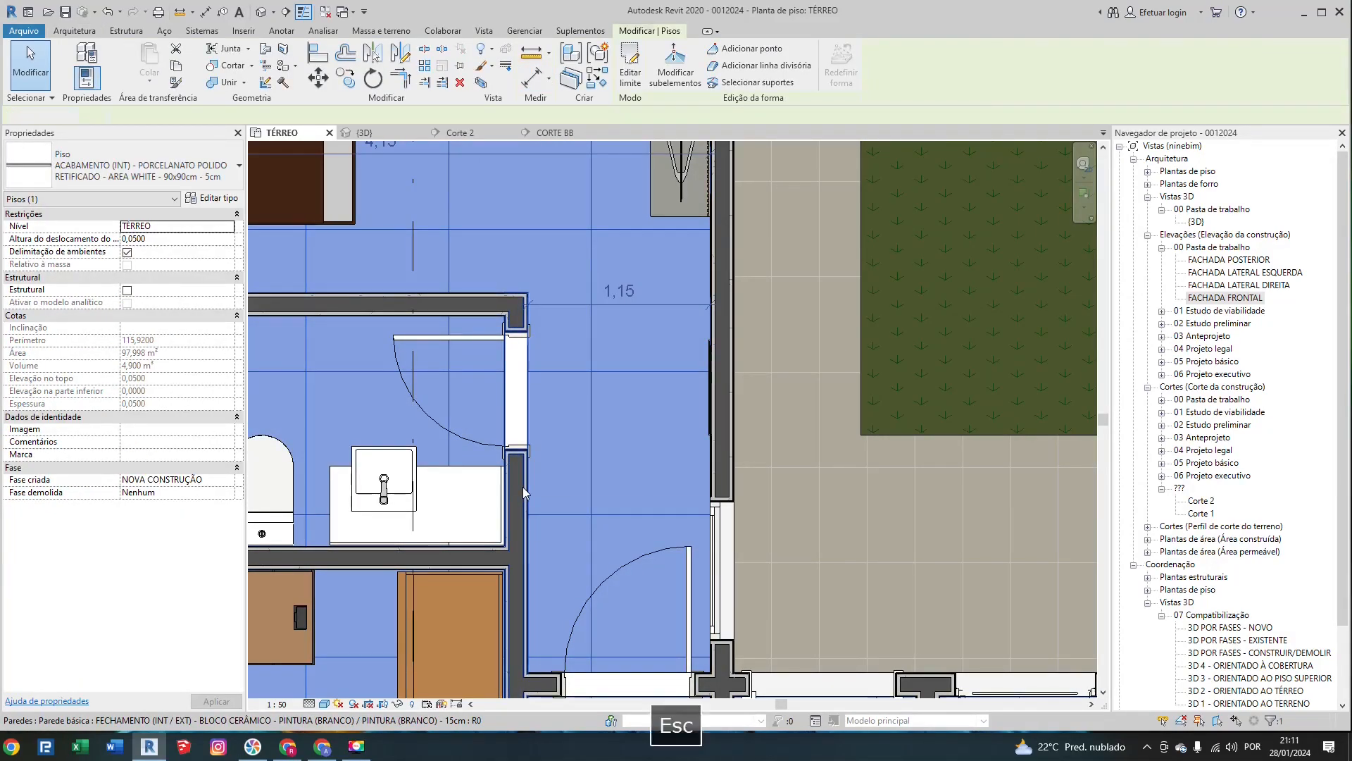
pyautogui.click(522, 487)
pyautogui.click(618, 291)
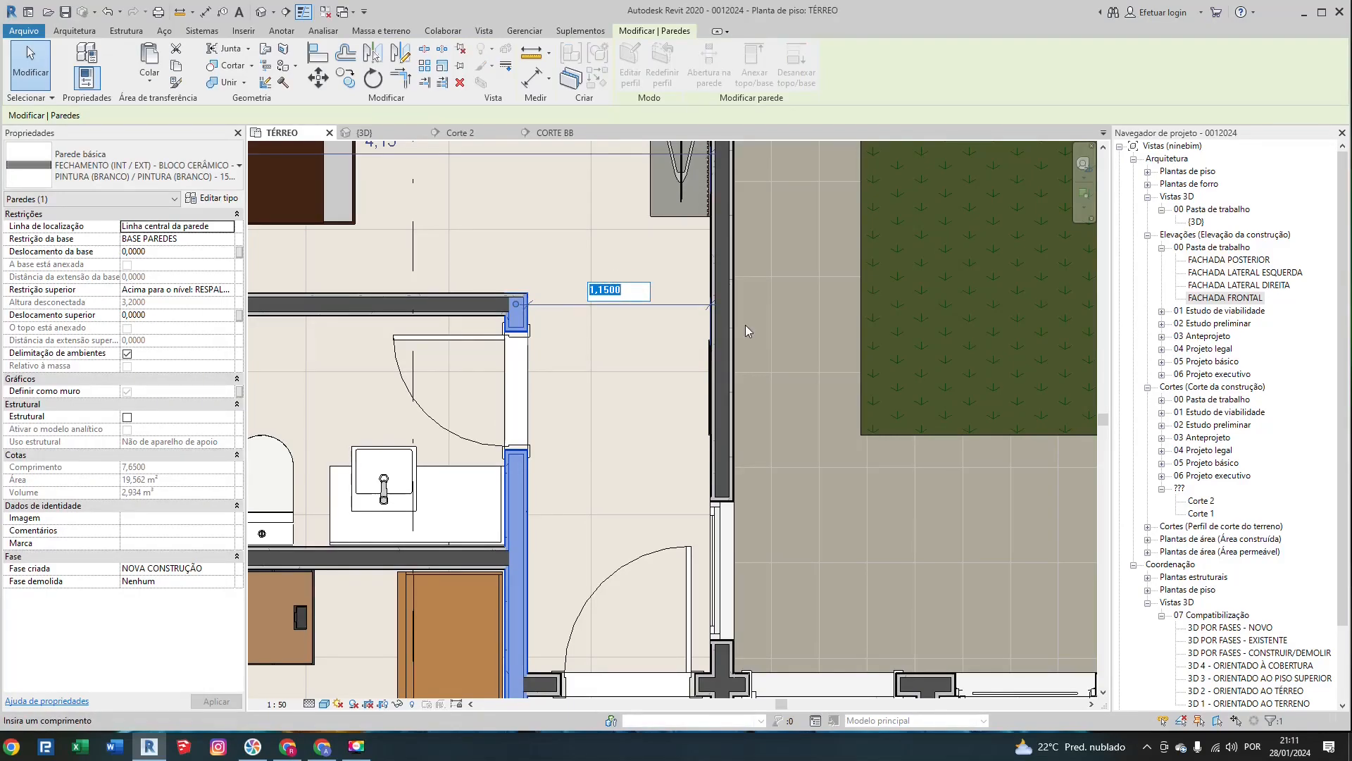
pyautogui.write('1,05')
pyautogui.press('Return')
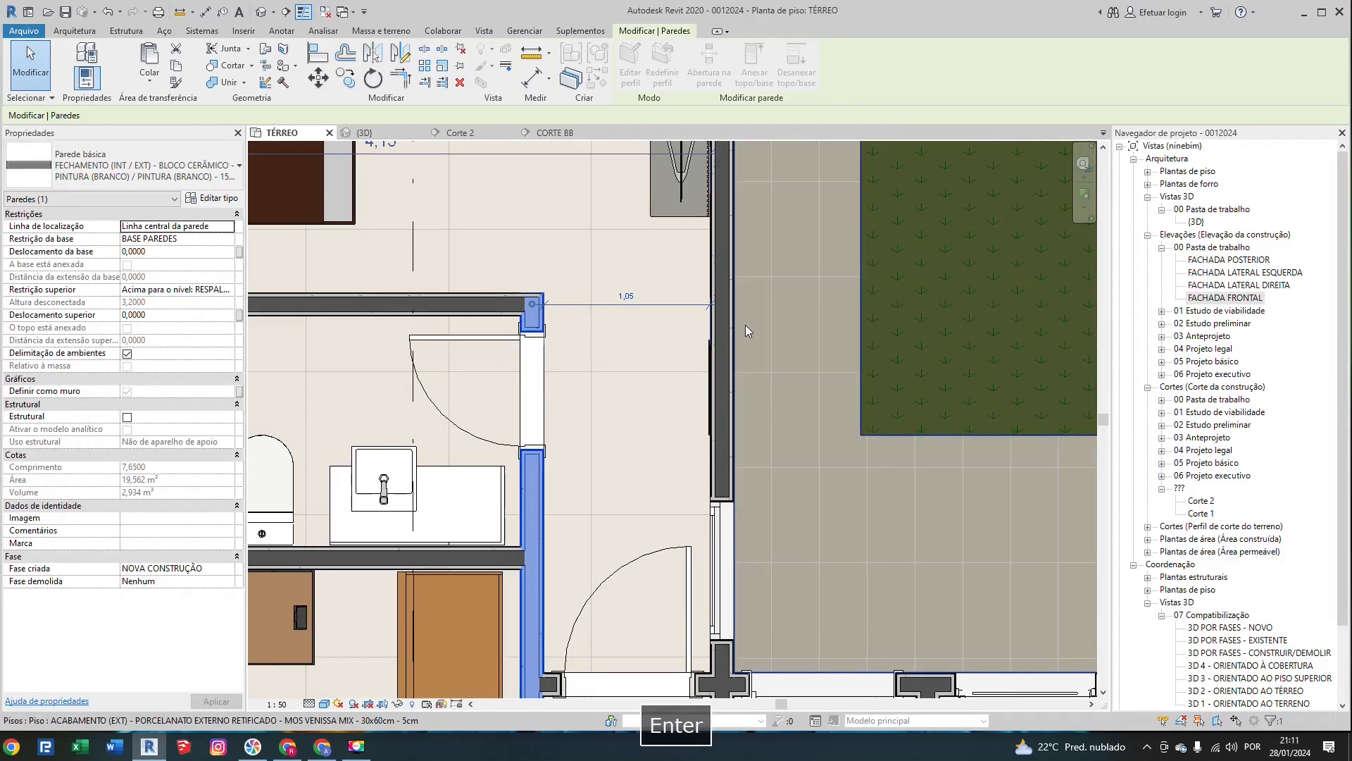
# Step: Undo the bathroom wall's move
pyautogui.hotkey('ctrl', 'z')
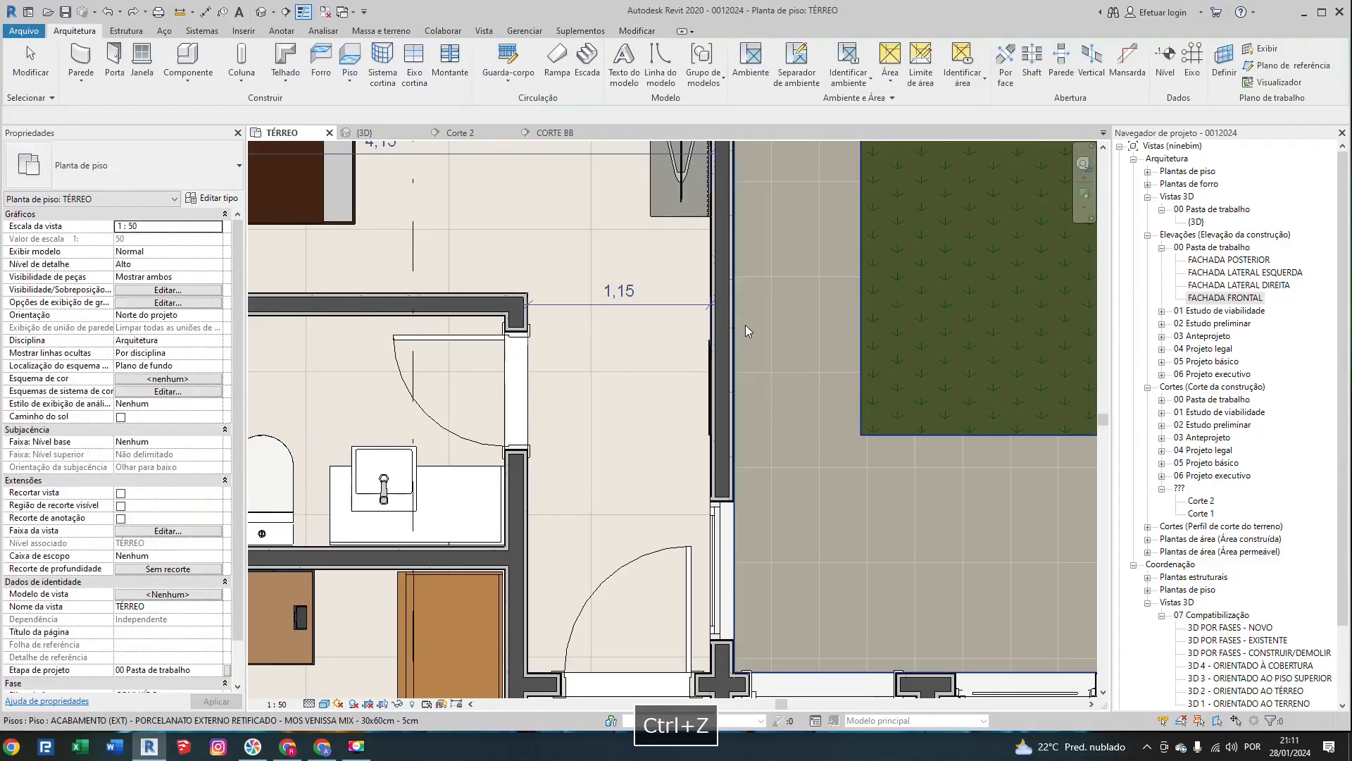
pyautogui.press('Escape')
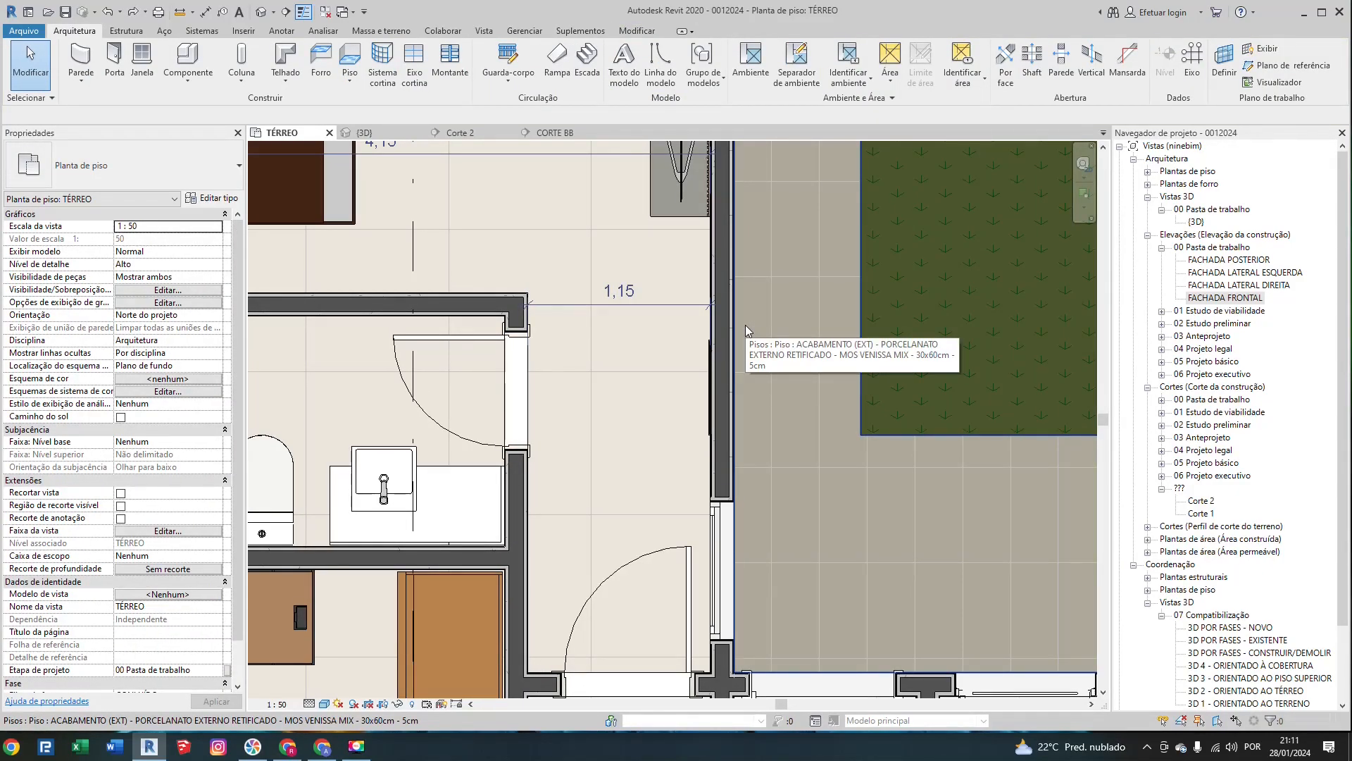
pyautogui.scroll(-2, 729, 359)
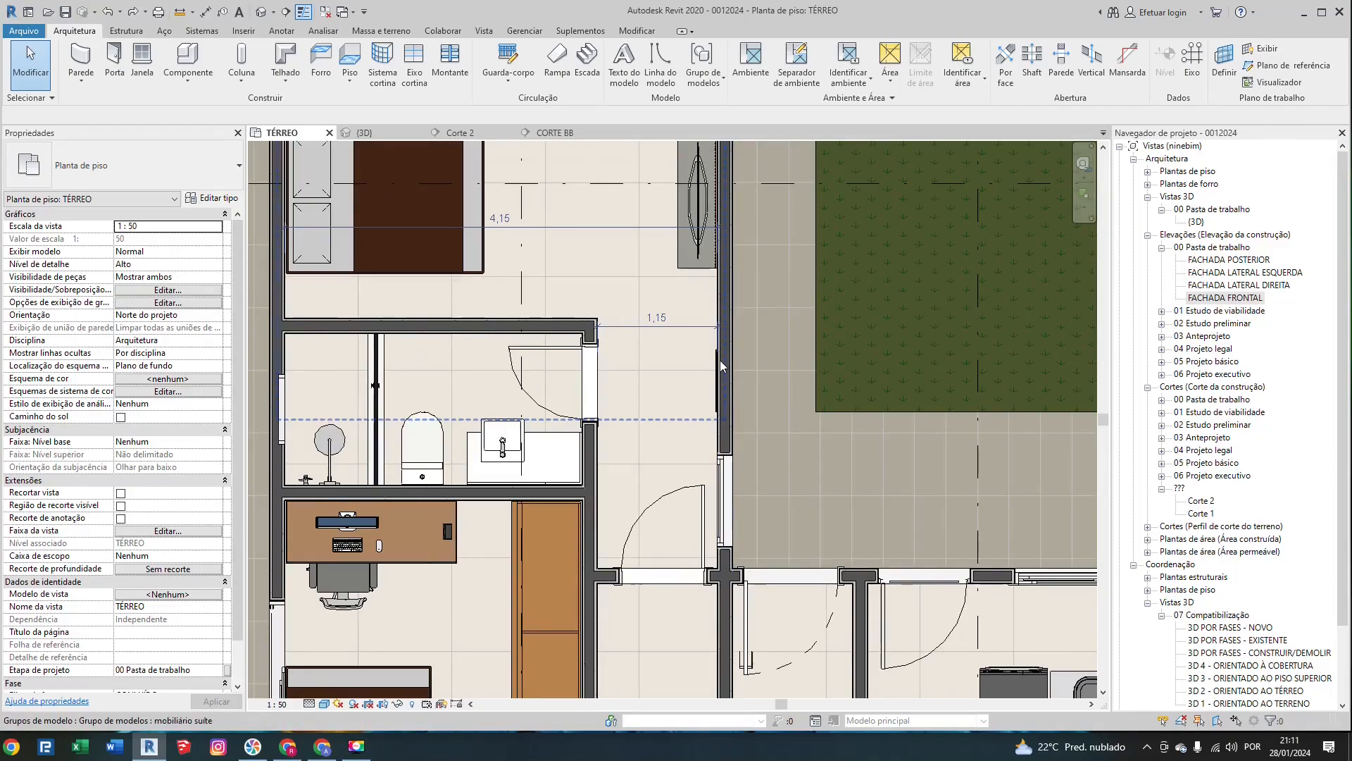
pyautogui.scroll(-2, 652, 384)
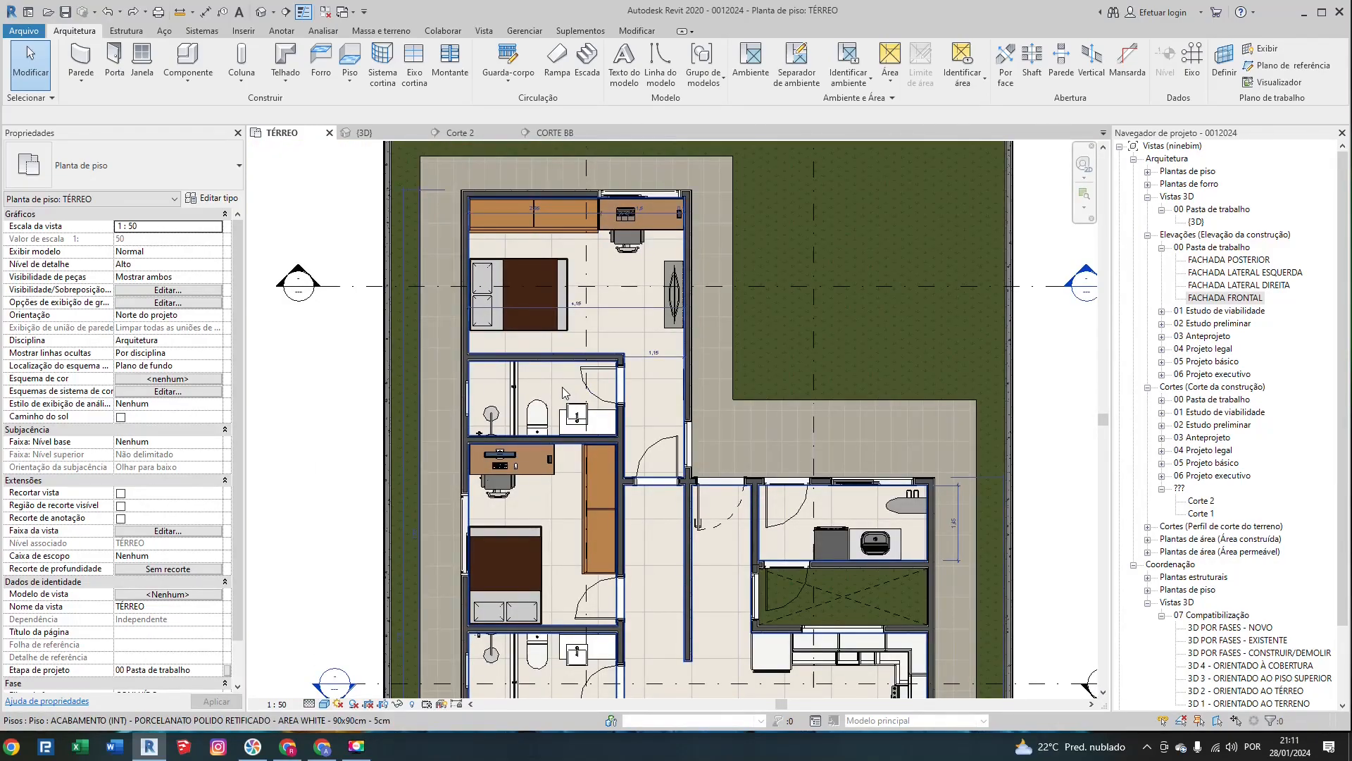
pyautogui.scroll(-2, 563, 392)
pyautogui.scroll(1, 560, 392)
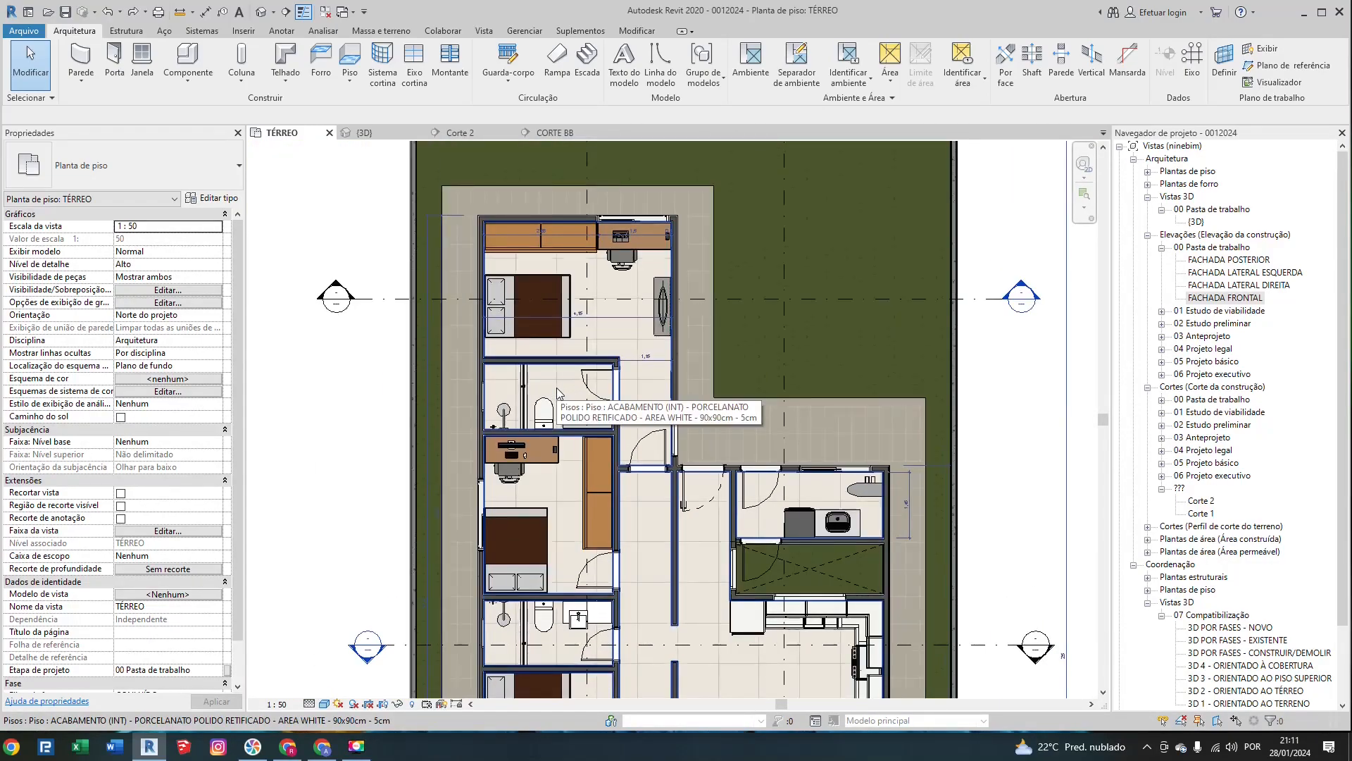
pyautogui.scroll(1, 556, 392)
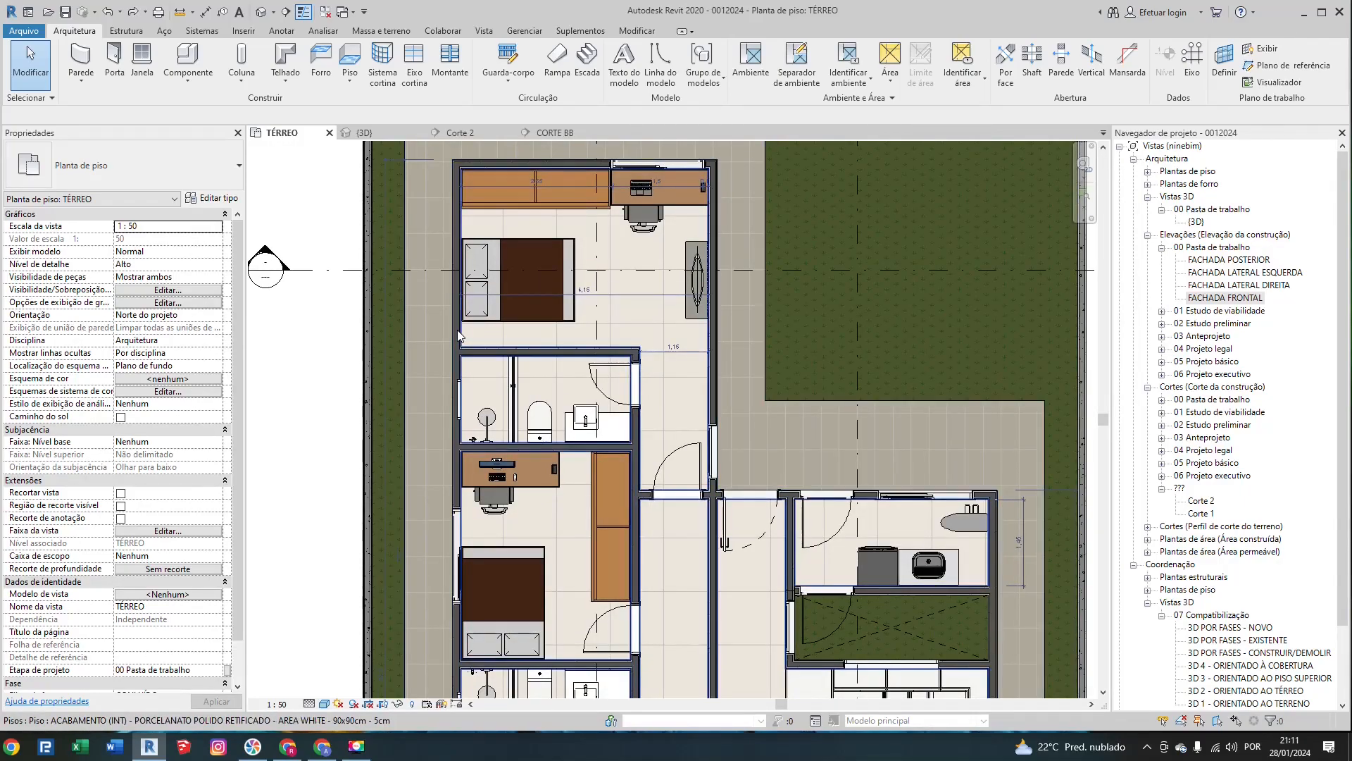
# Step: Set the aligned dimension to select Paredes inteiras, with automatic references for Aberturas by Larguras and intersecting walls
pyautogui.press('d')
pyautogui.press('i')
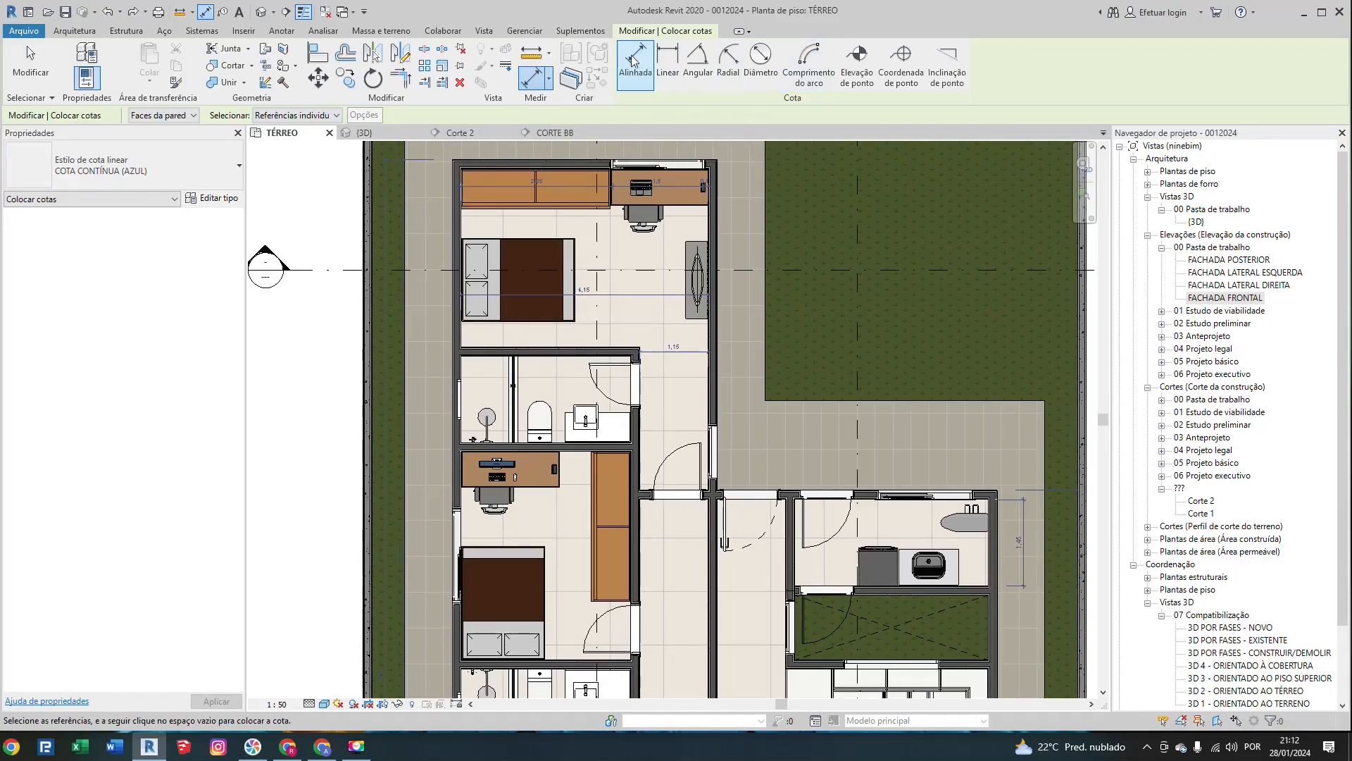
pyautogui.click(193, 116)
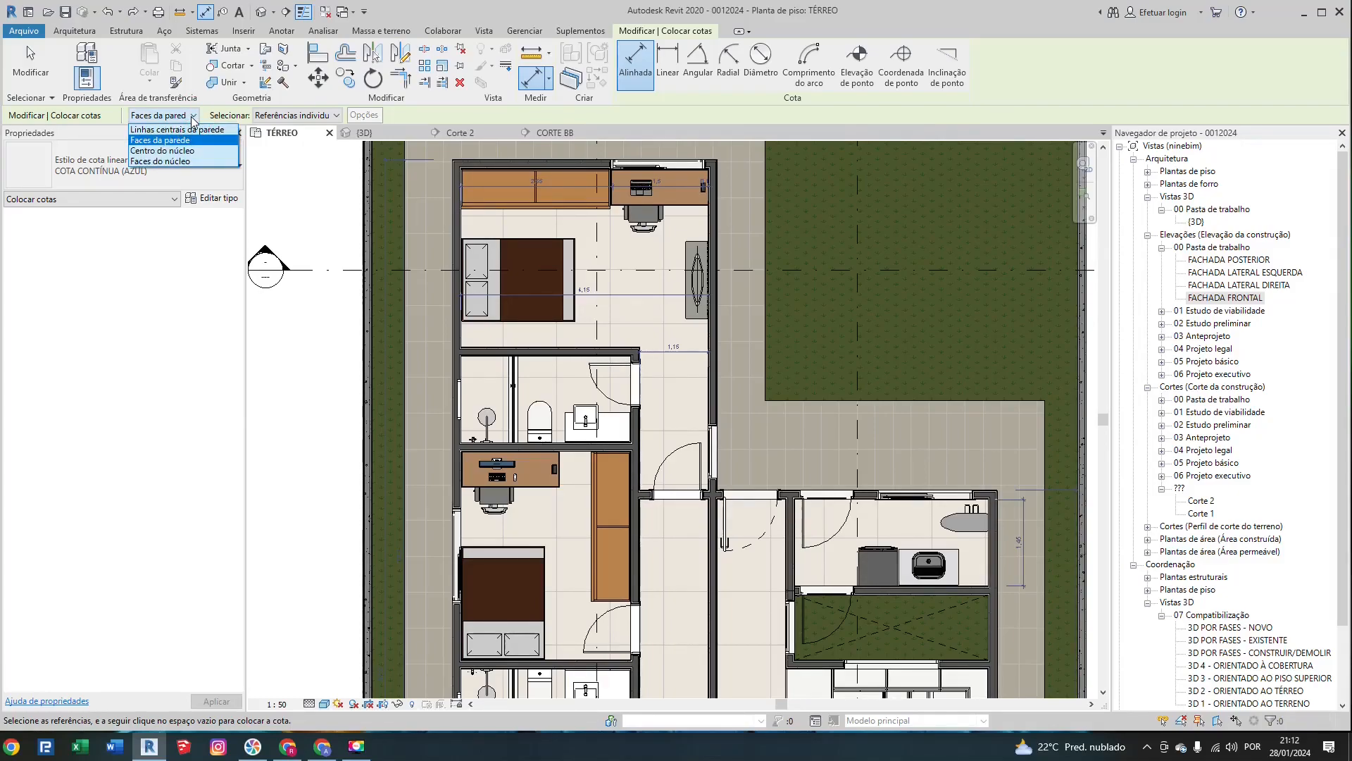
pyautogui.click(307, 114)
pyautogui.click(308, 115)
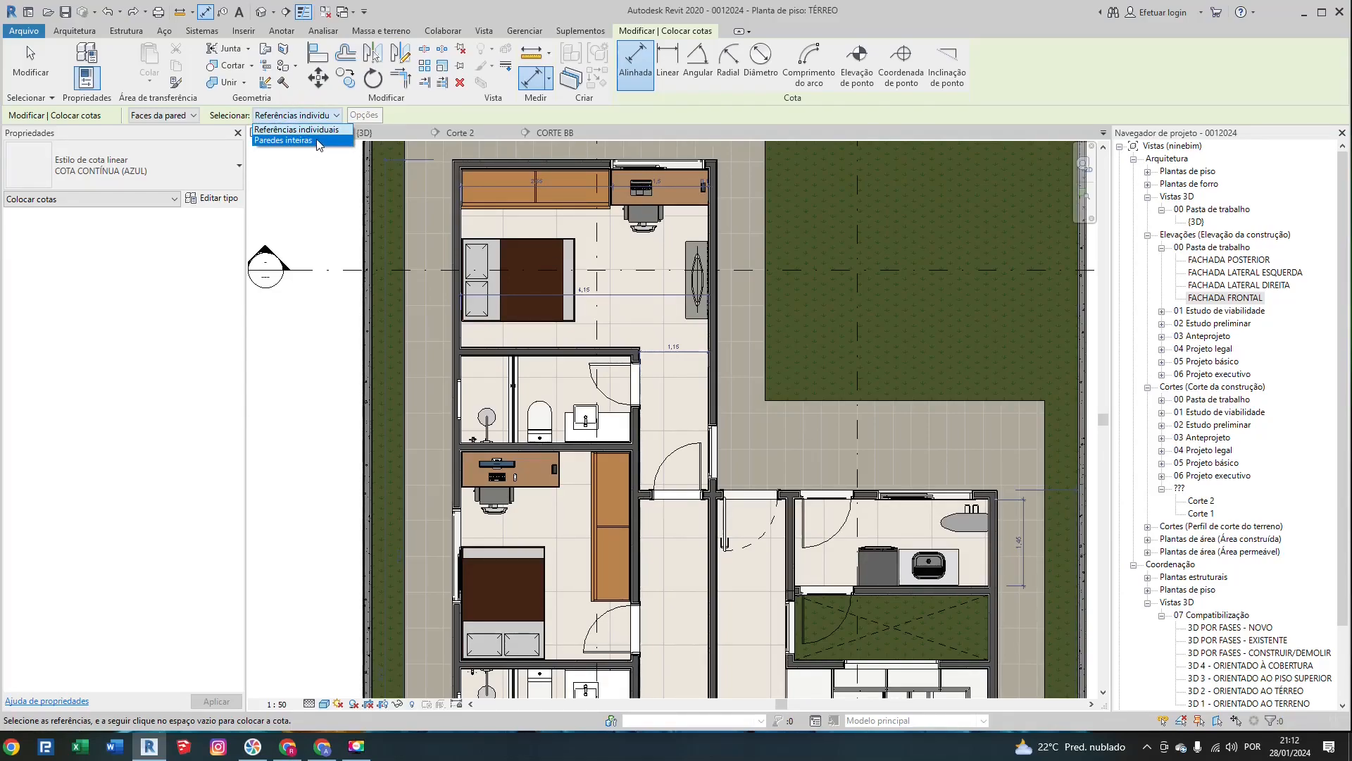
pyautogui.press('Escape')
pyautogui.click(321, 115)
pyautogui.click(317, 139)
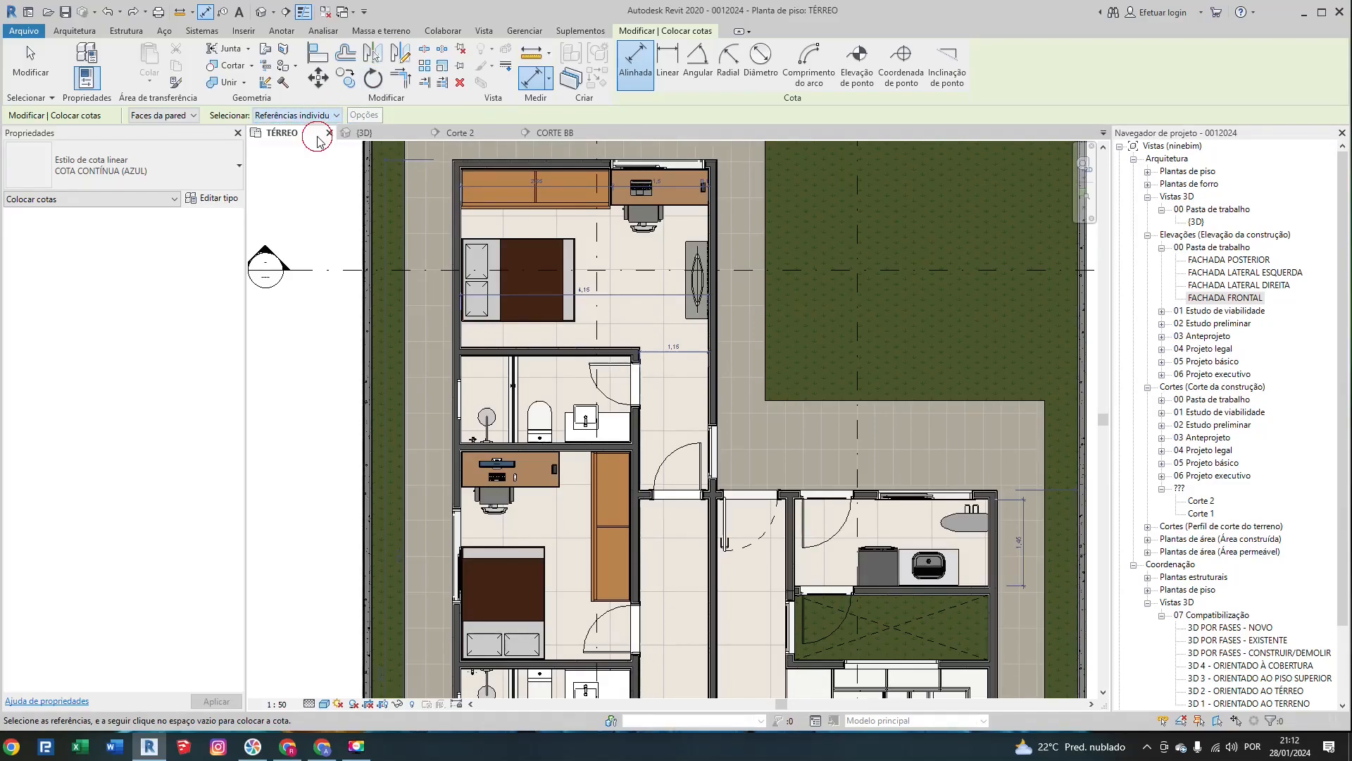
pyautogui.click(361, 115)
pyautogui.moveTo(603, 291); pyautogui.dragTo(318, 234)
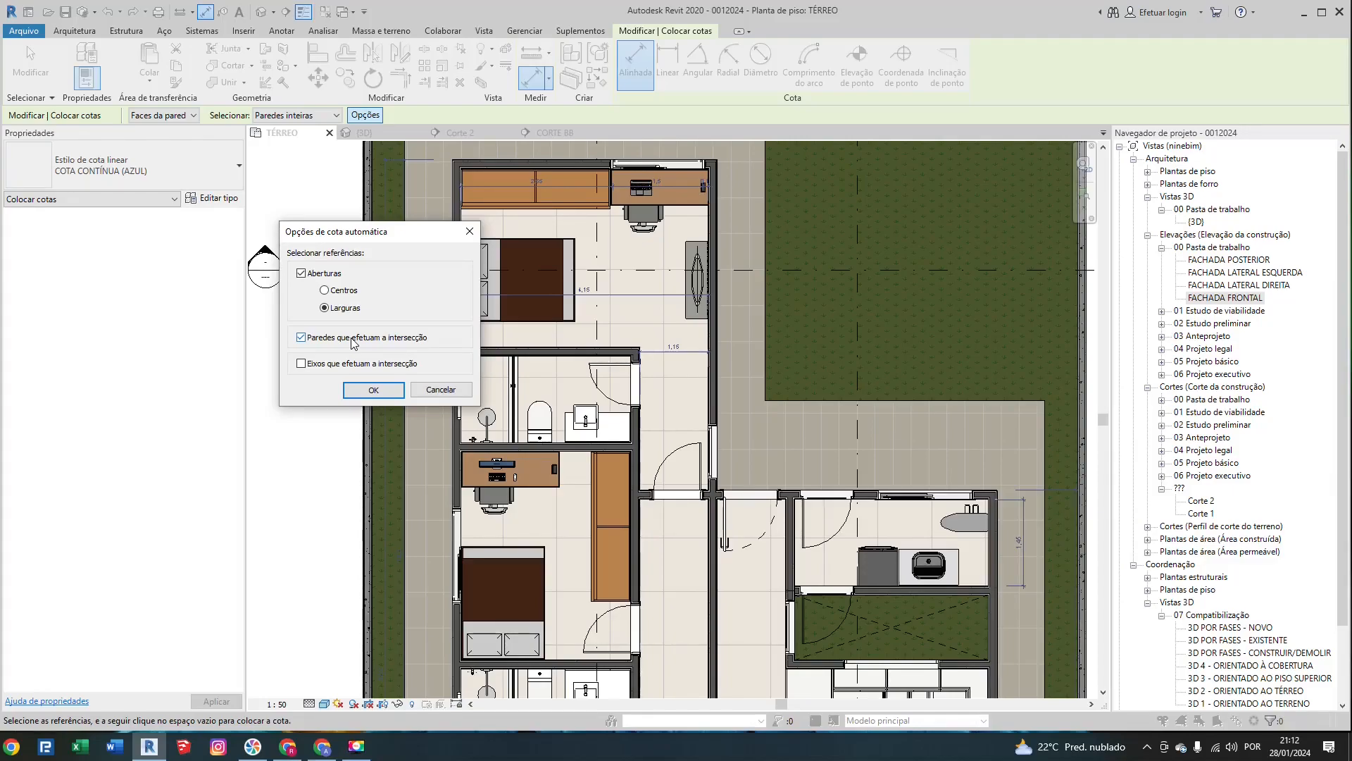
pyautogui.click(373, 389)
# Step: Dimension the suite's entire rear wall automatically, placing the dimension string outside over the grass
pyautogui.moveTo(441, 249); pyautogui.dragTo(369, 383, button='middle')
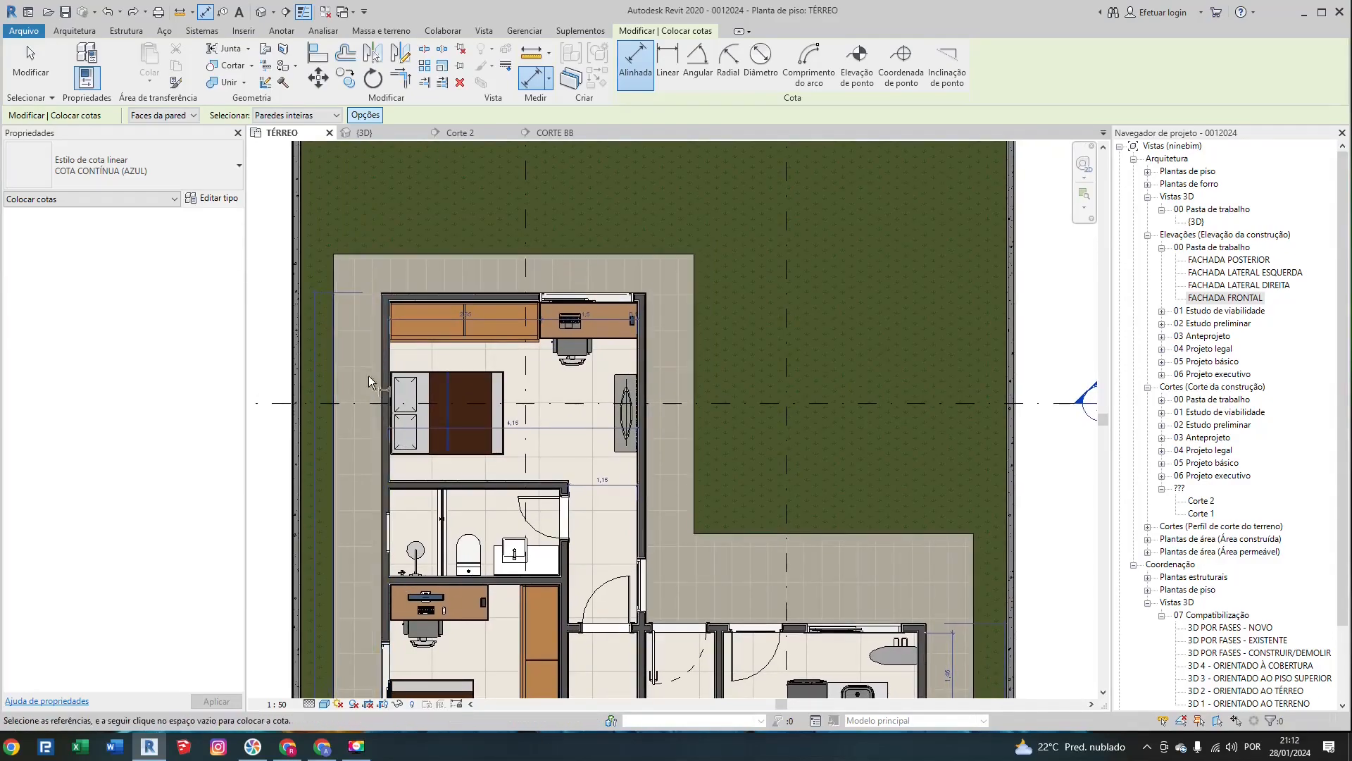
pyautogui.click(444, 301)
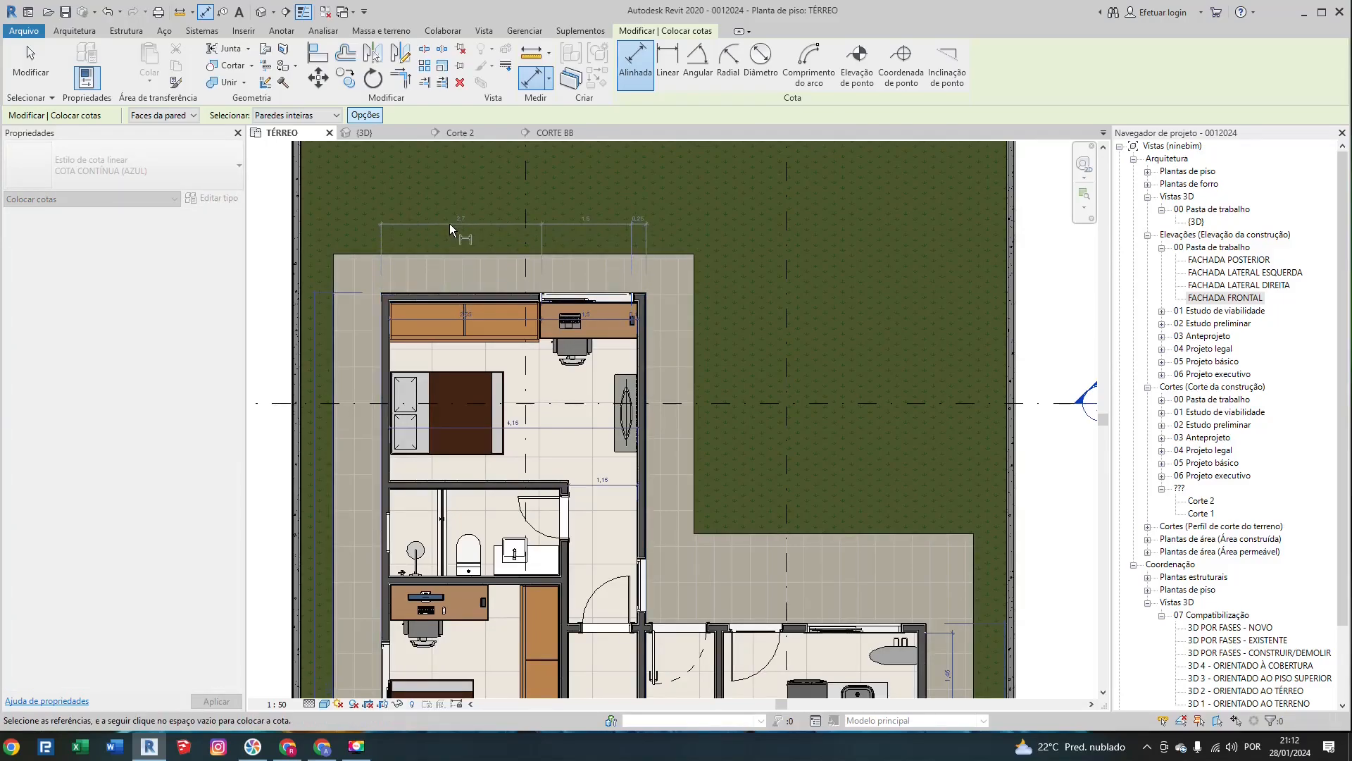
pyautogui.click(450, 223)
pyautogui.press('Escape')
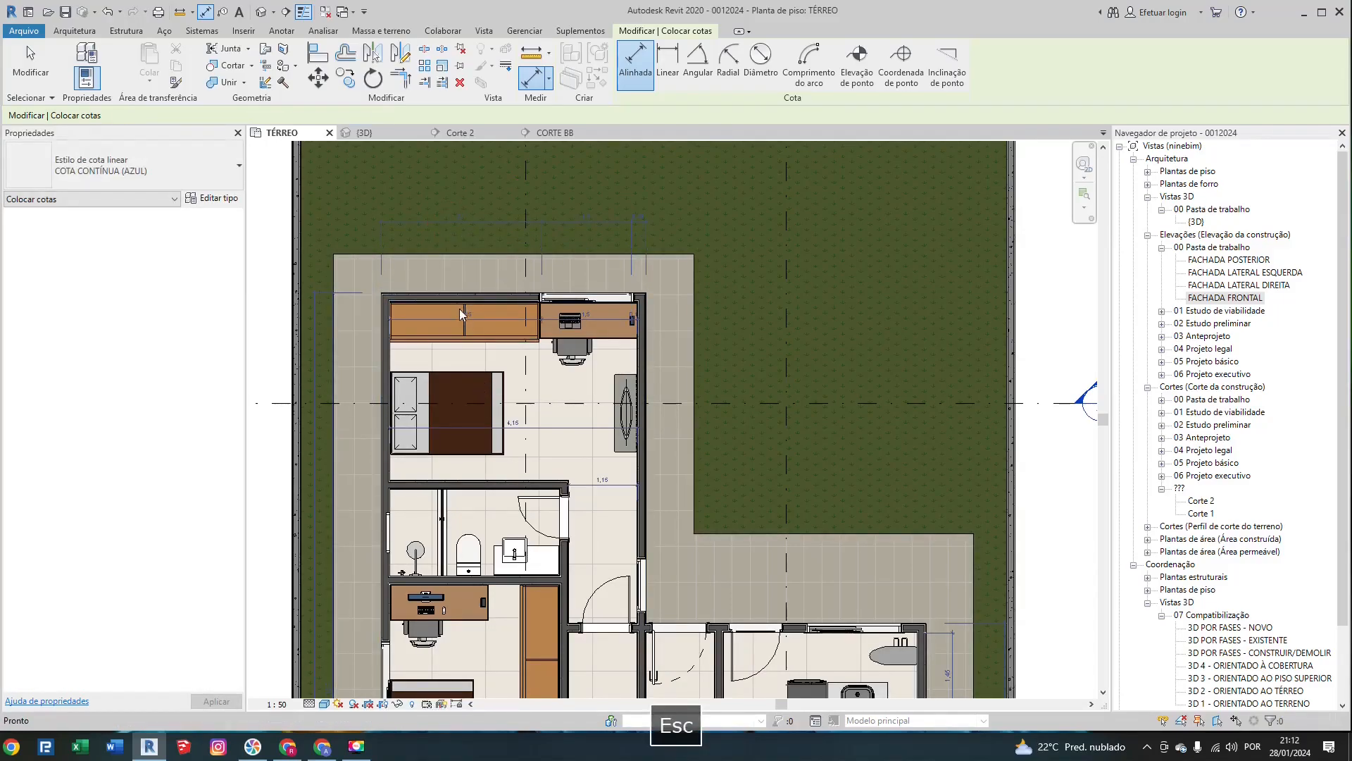
# Step: Move the rear wall dimension's witness lines at the window to the wall edges on both sides of the opening
pyautogui.scroll(2, 454, 282)
pyautogui.scroll(2, 454, 281)
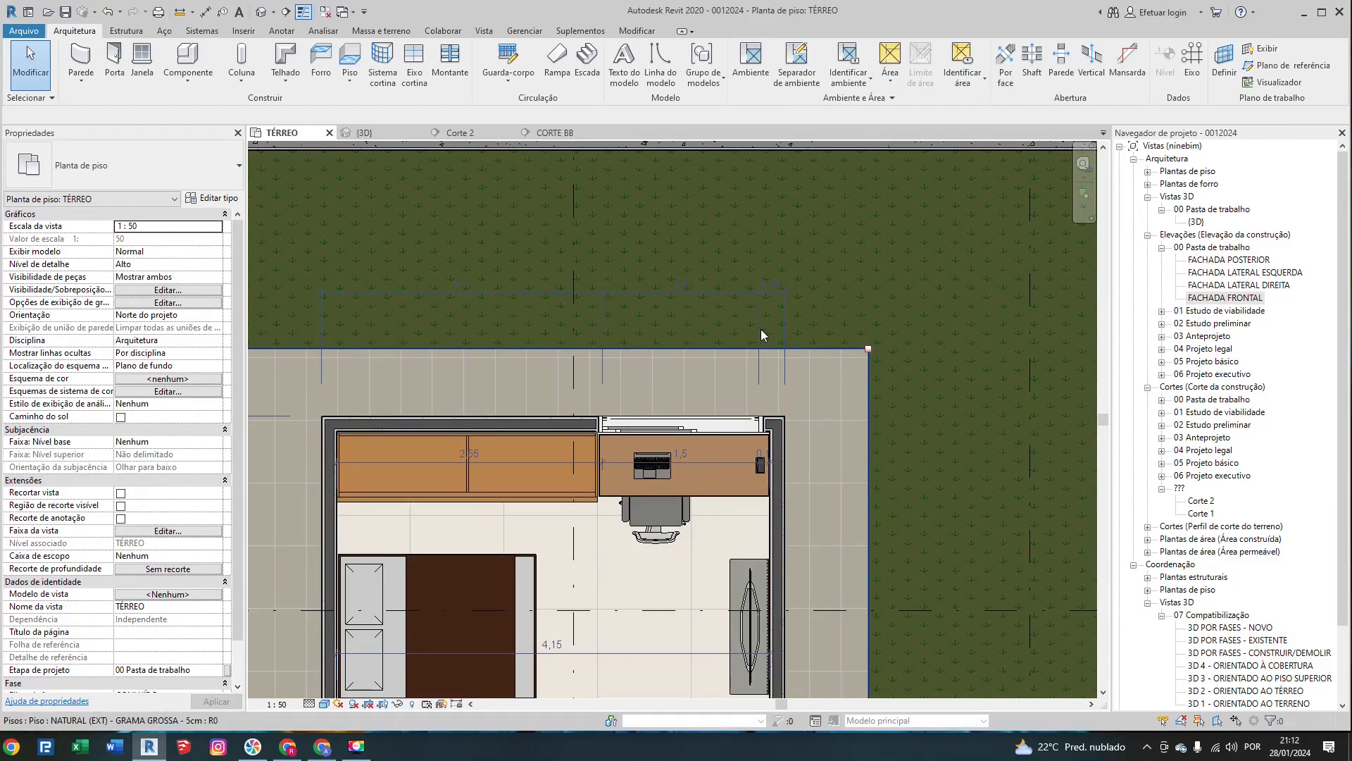
pyautogui.scroll(2, 779, 417)
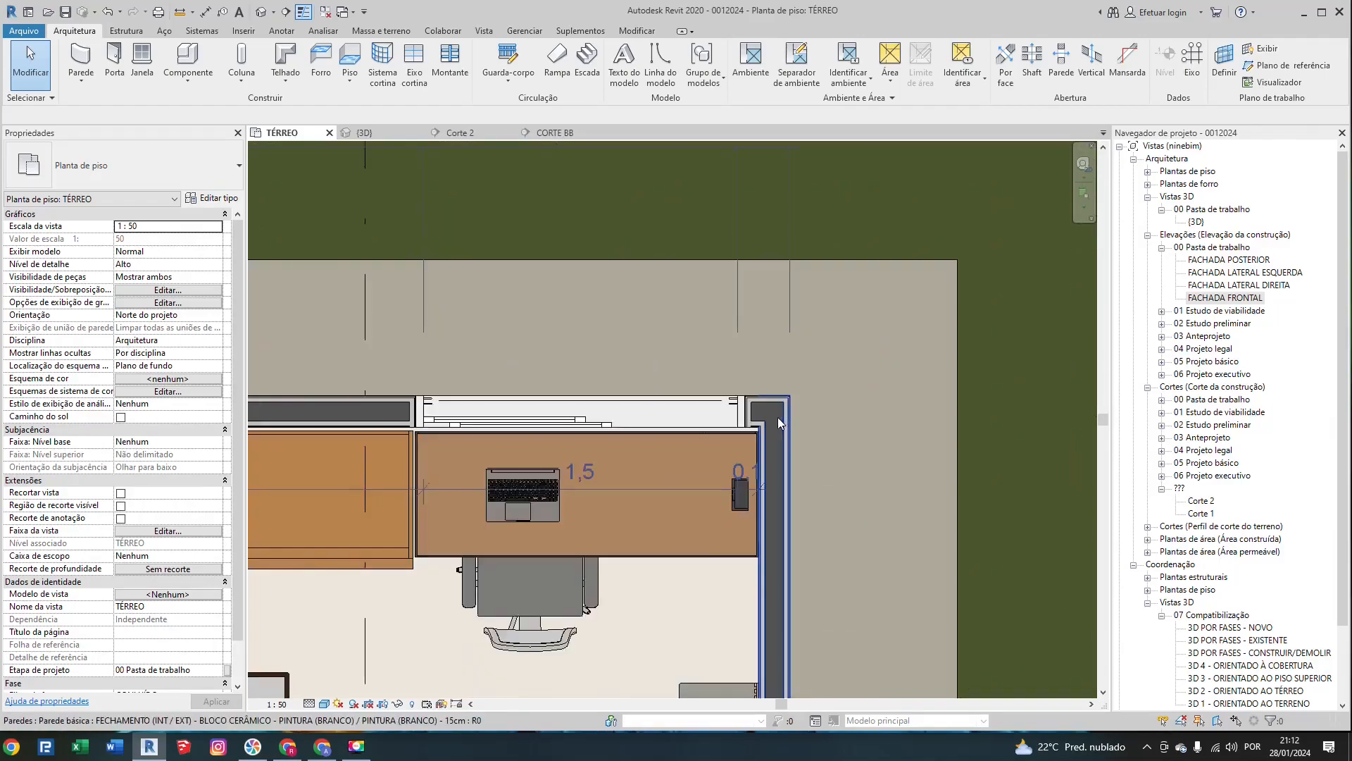
pyautogui.scroll(2, 779, 417)
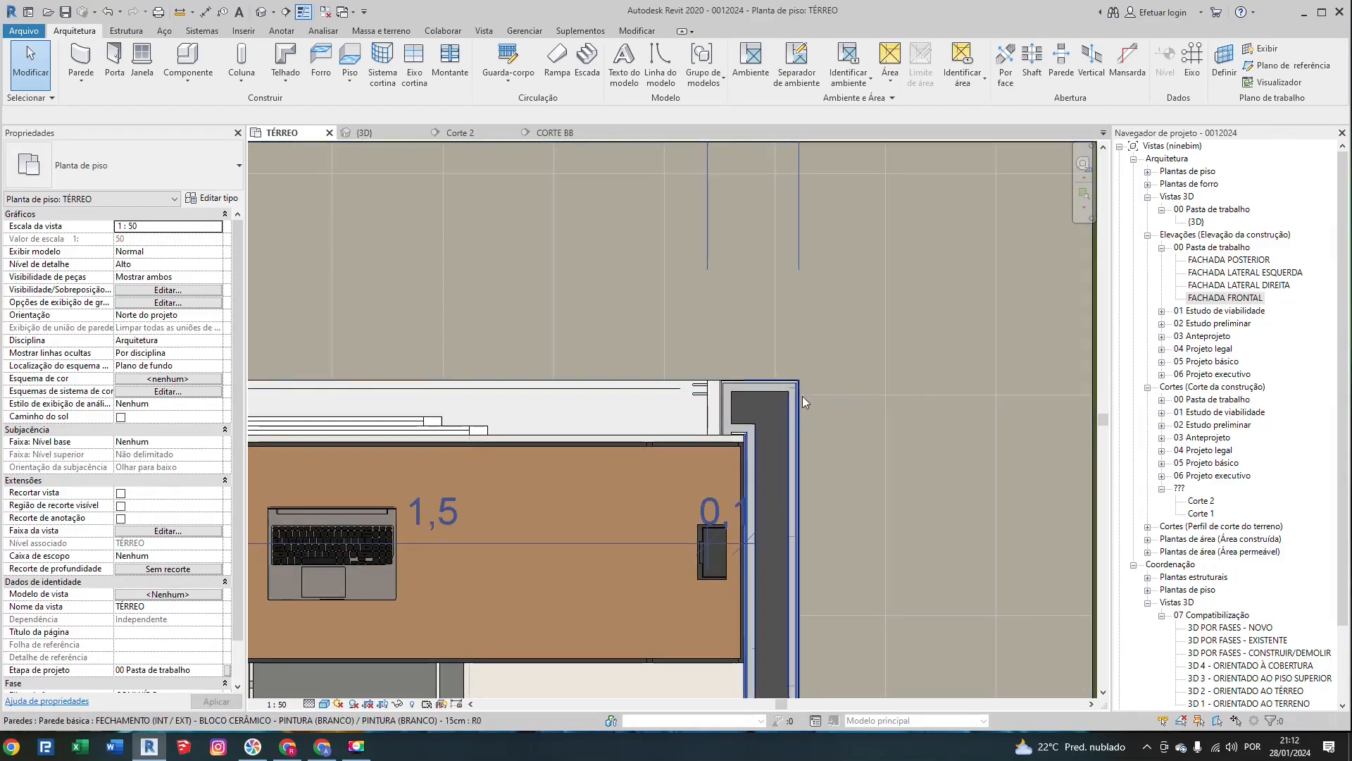
pyautogui.scroll(-2, 610, 477)
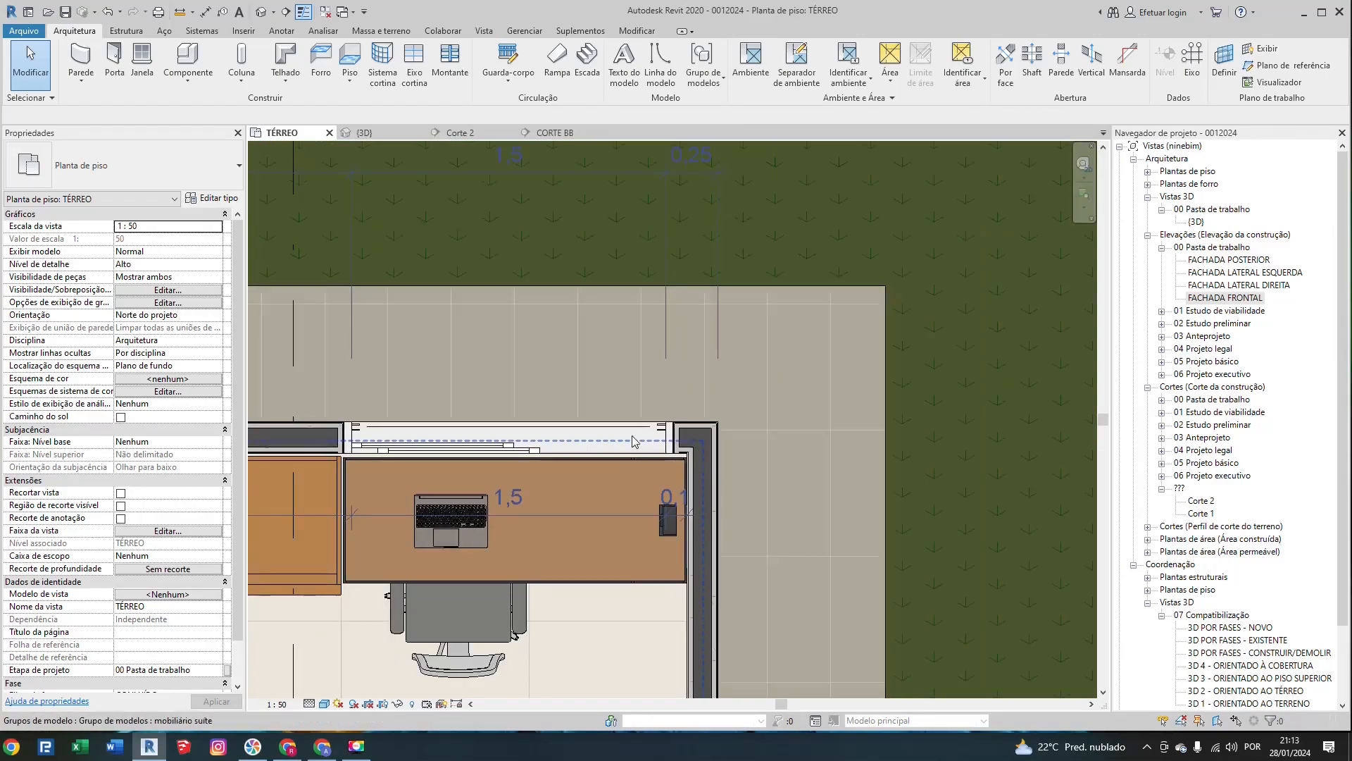
pyautogui.click(663, 243)
pyautogui.scroll(1, 664, 246)
pyautogui.moveTo(667, 399); pyautogui.dragTo(674, 480)
pyautogui.scroll(-1, 556, 433)
pyautogui.moveTo(556, 427); pyautogui.dragTo(662, 453, button='middle')
pyautogui.moveTo(430, 321); pyautogui.dragTo(423, 501)
pyautogui.press('Escape')
pyautogui.scroll(-2, 722, 507)
pyautogui.moveTo(721, 507); pyautogui.dragTo(829, 405, button='middle')
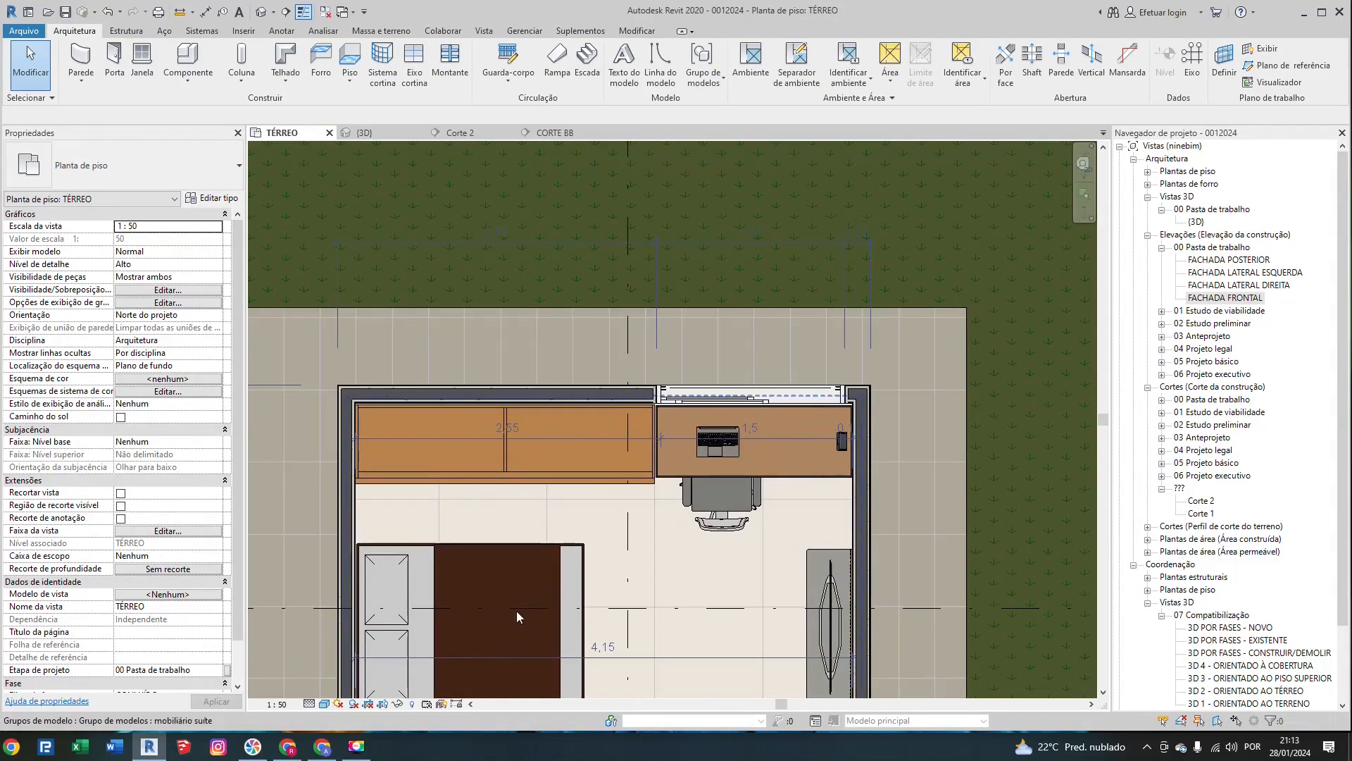
# Step: Delete the automatic dimension string outside the suite's rear wall
pyautogui.click(655, 290)
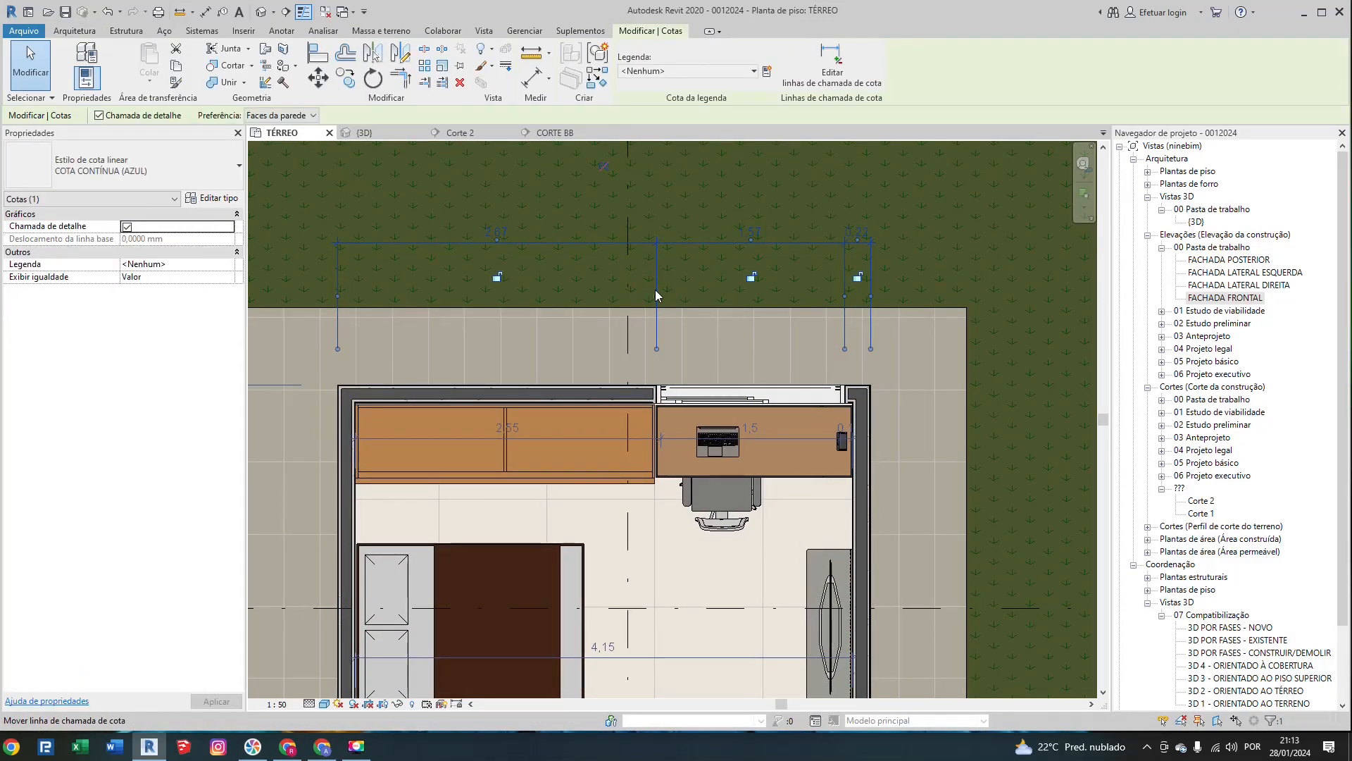
pyautogui.press('Delete')
pyautogui.press('Escape')
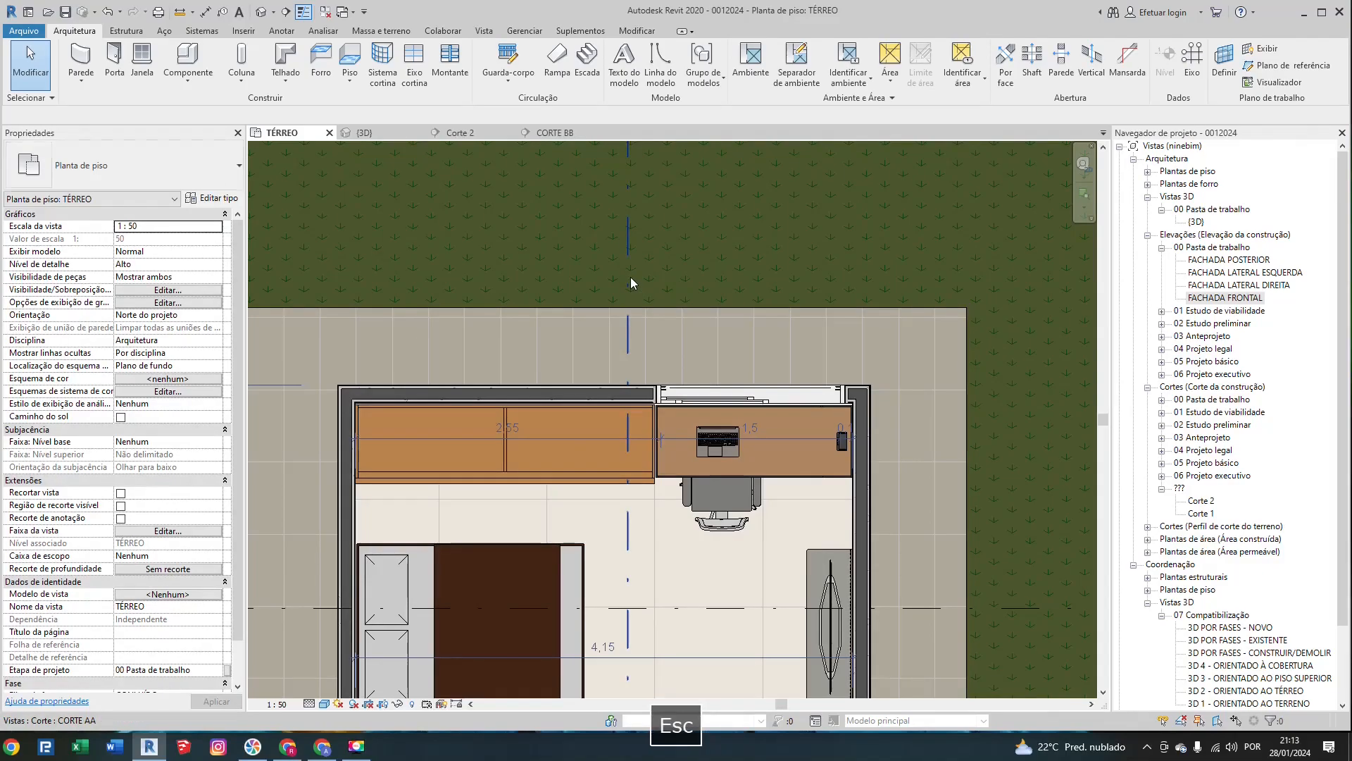
# Step: Dimension the house's entire right side wall automatically, placing the dimension string outside the lot's boundary wall
pyautogui.scroll(-4, 712, 421)
pyautogui.moveTo(890, 525); pyautogui.dragTo(781, 275, button='middle')
pyautogui.moveTo(809, 508); pyautogui.dragTo(760, 315, button='middle')
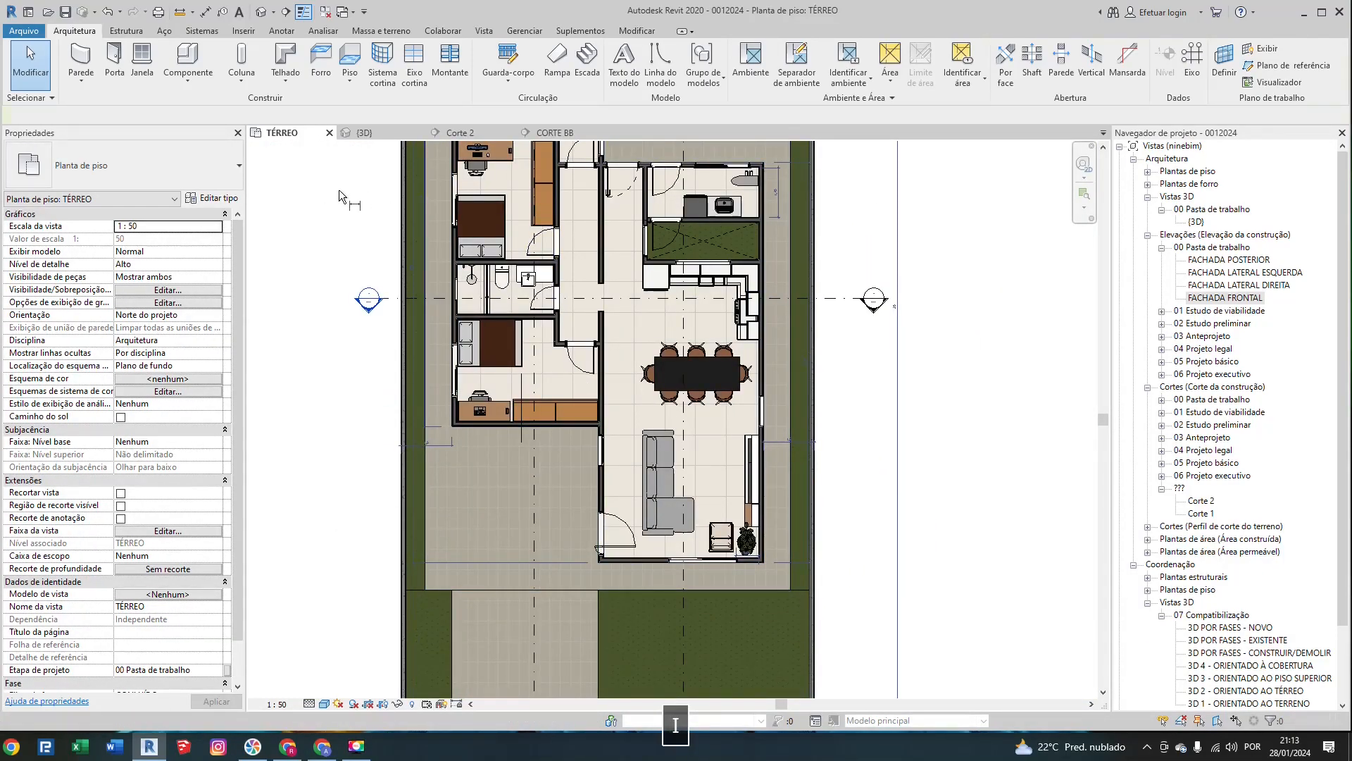
pyautogui.press('d')
pyautogui.press('i')
pyautogui.click(366, 116)
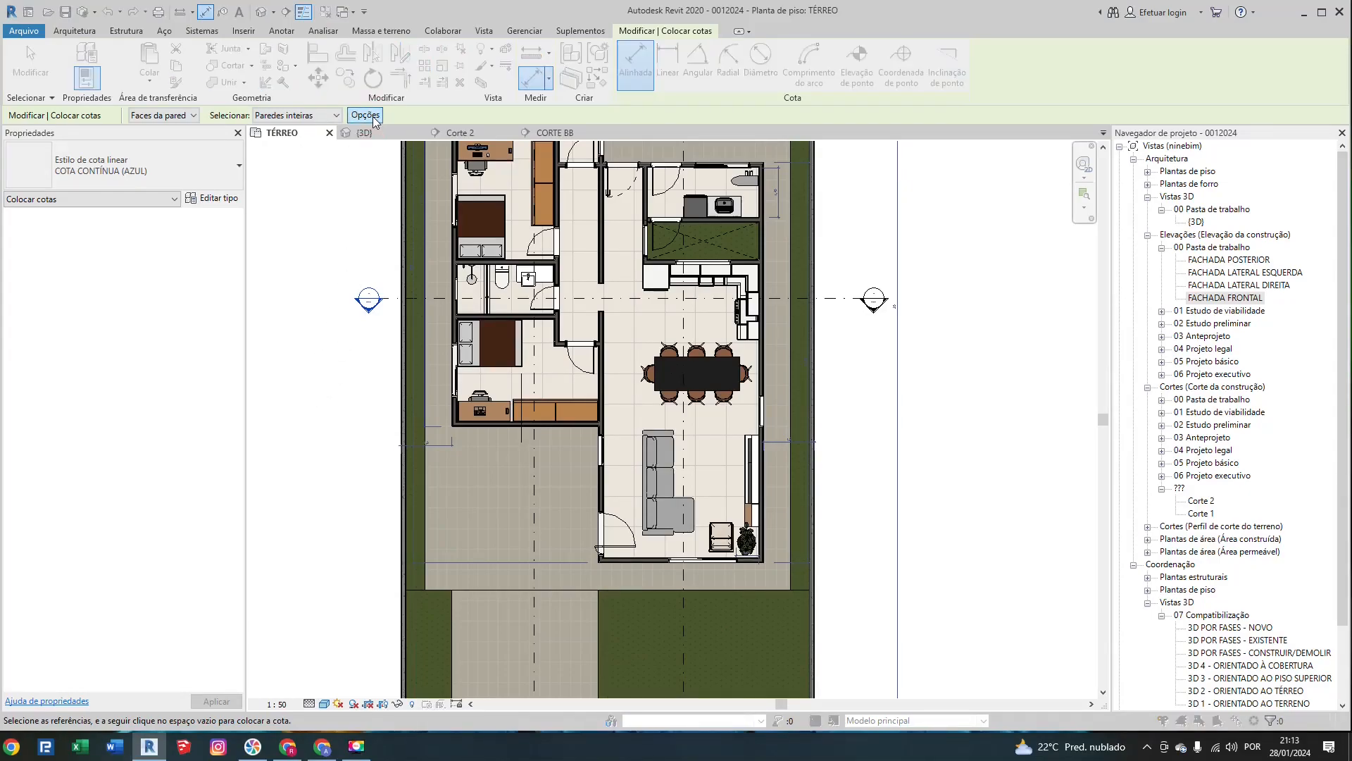
pyautogui.click(401, 388)
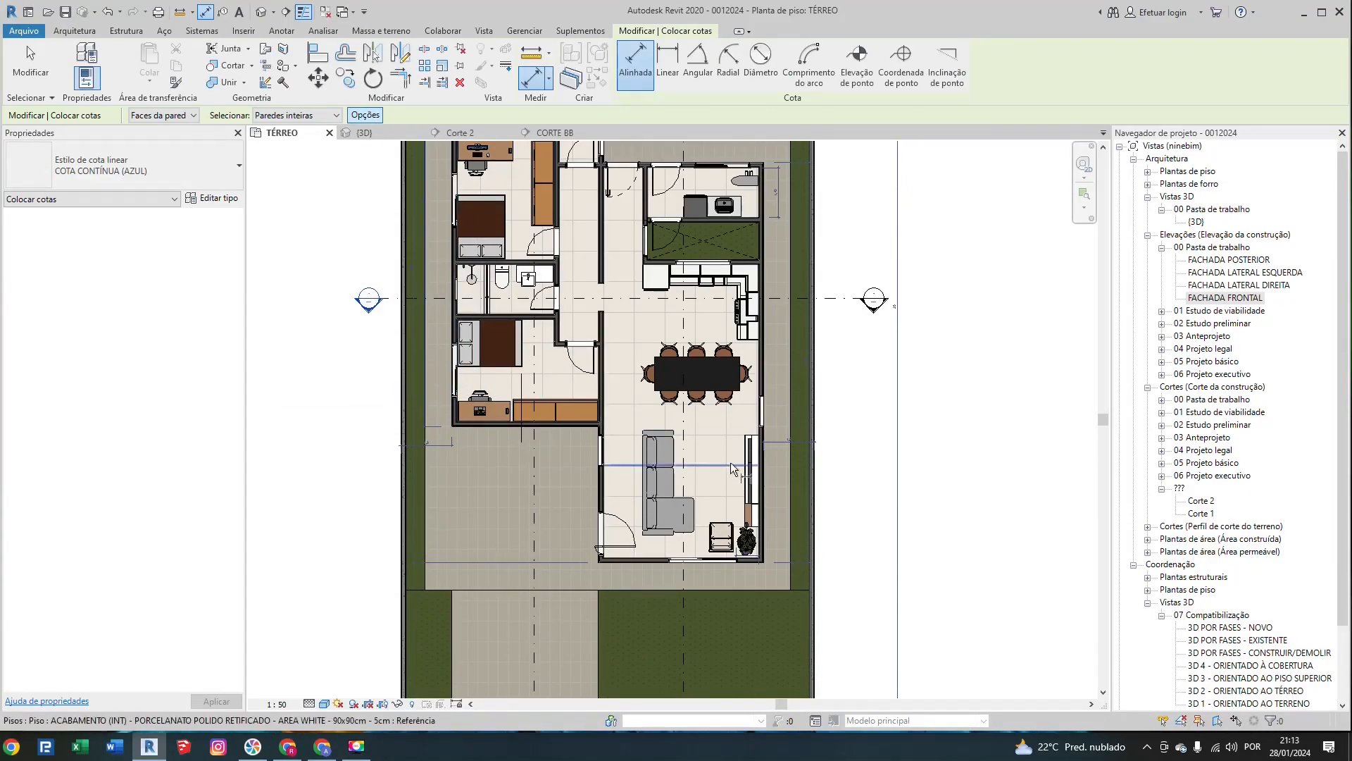
pyautogui.scroll(5, 767, 433)
pyautogui.scroll(-4, 754, 459)
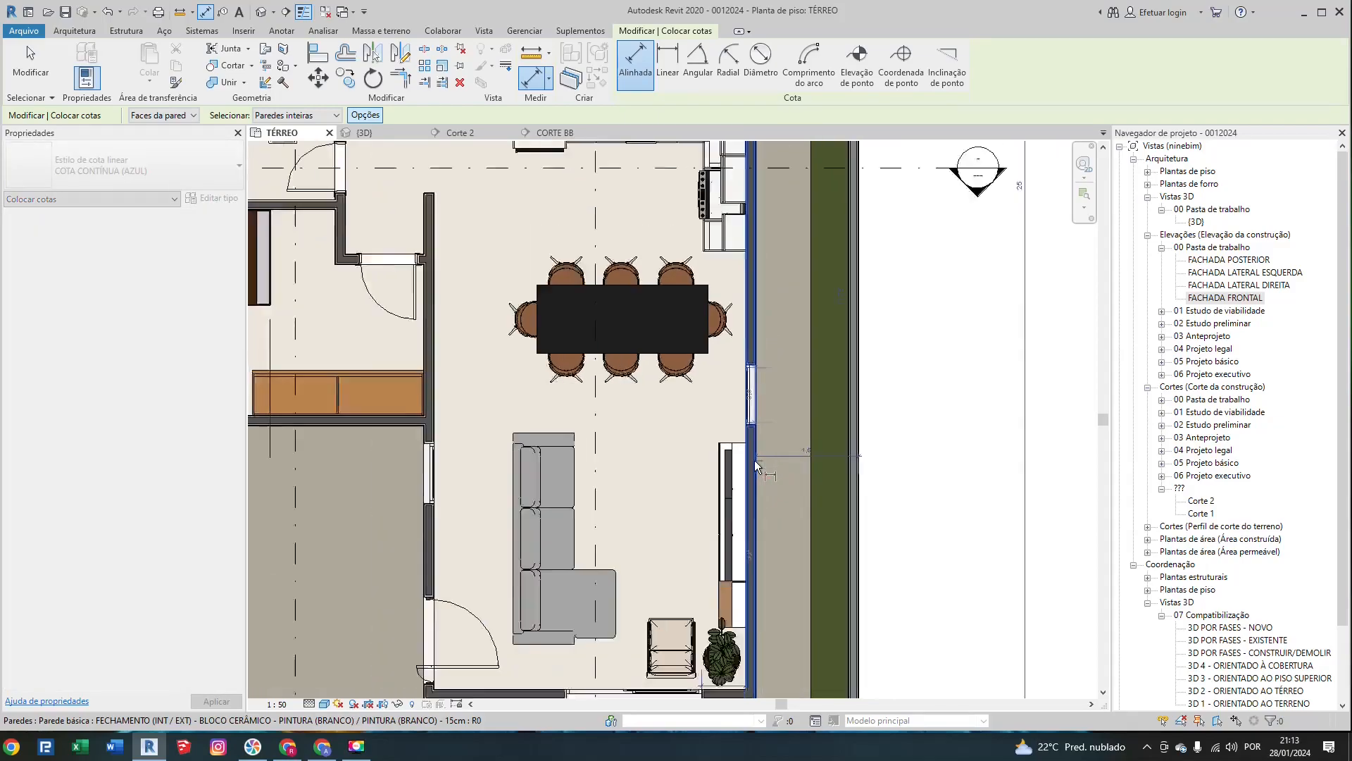
pyautogui.press('Escape')
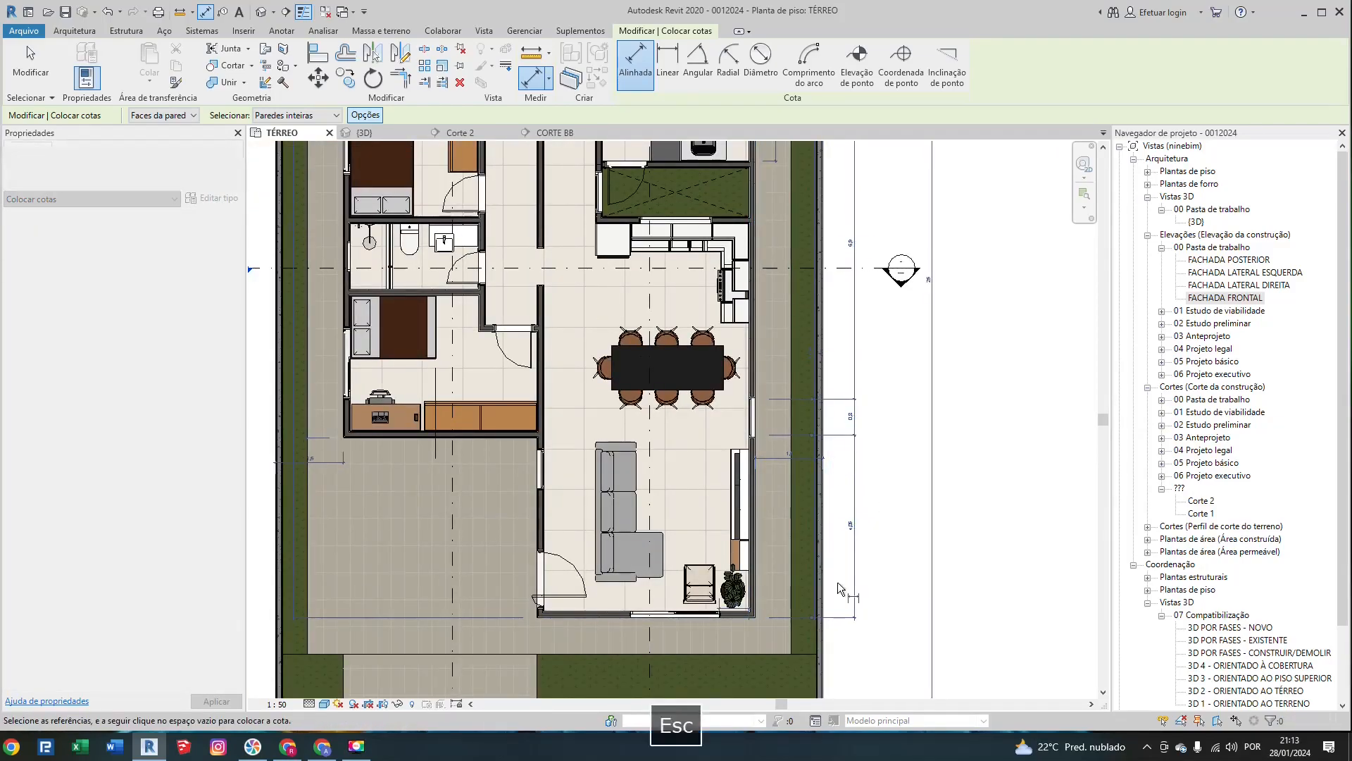
pyautogui.scroll(2, 850, 450)
pyautogui.press('Escape')
# Step: Delete the automatic dimension string beside the house's right side wall
pyautogui.moveTo(851, 404); pyautogui.dragTo(827, 561, button='middle')
pyautogui.moveTo(801, 380); pyautogui.dragTo(822, 530, button='middle')
pyautogui.moveTo(803, 303); pyautogui.dragTo(818, 454, button='middle')
pyautogui.moveTo(898, 483); pyautogui.dragTo(888, 355, button='middle')
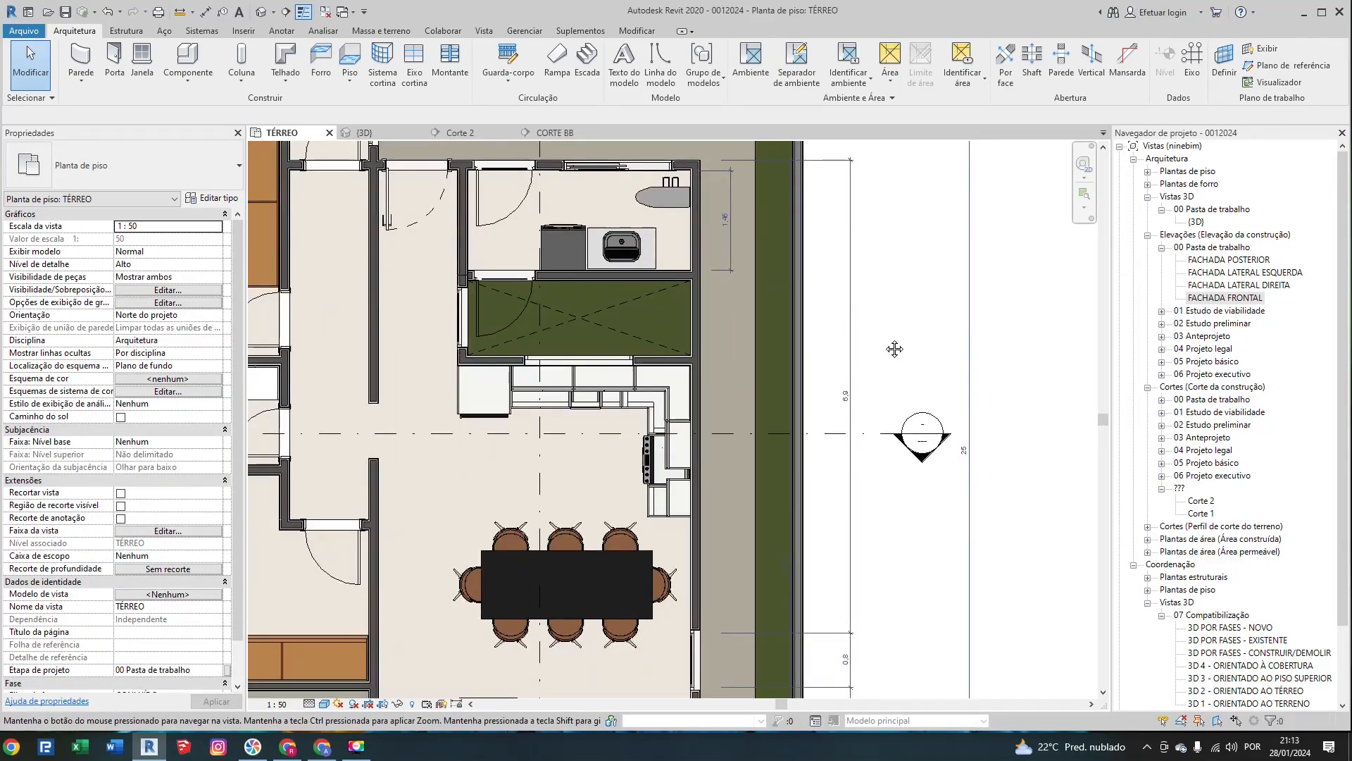
pyautogui.click(850, 400)
pyautogui.press('Delete')
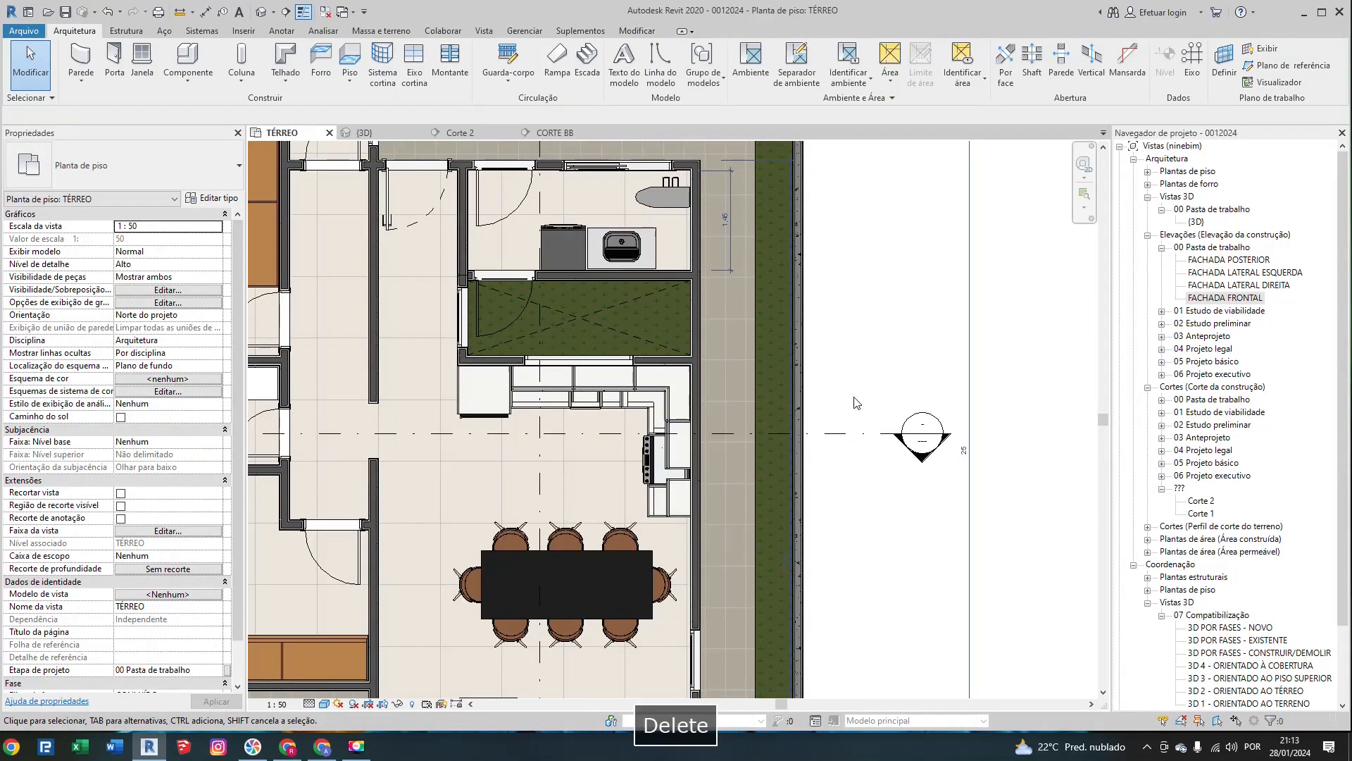
# Step: Dimension the entire right side wall automatically with opening widths (Larguras) and intersecting walls as references, placing the string outside the boundary wall
pyautogui.press('d')
pyautogui.press('i')
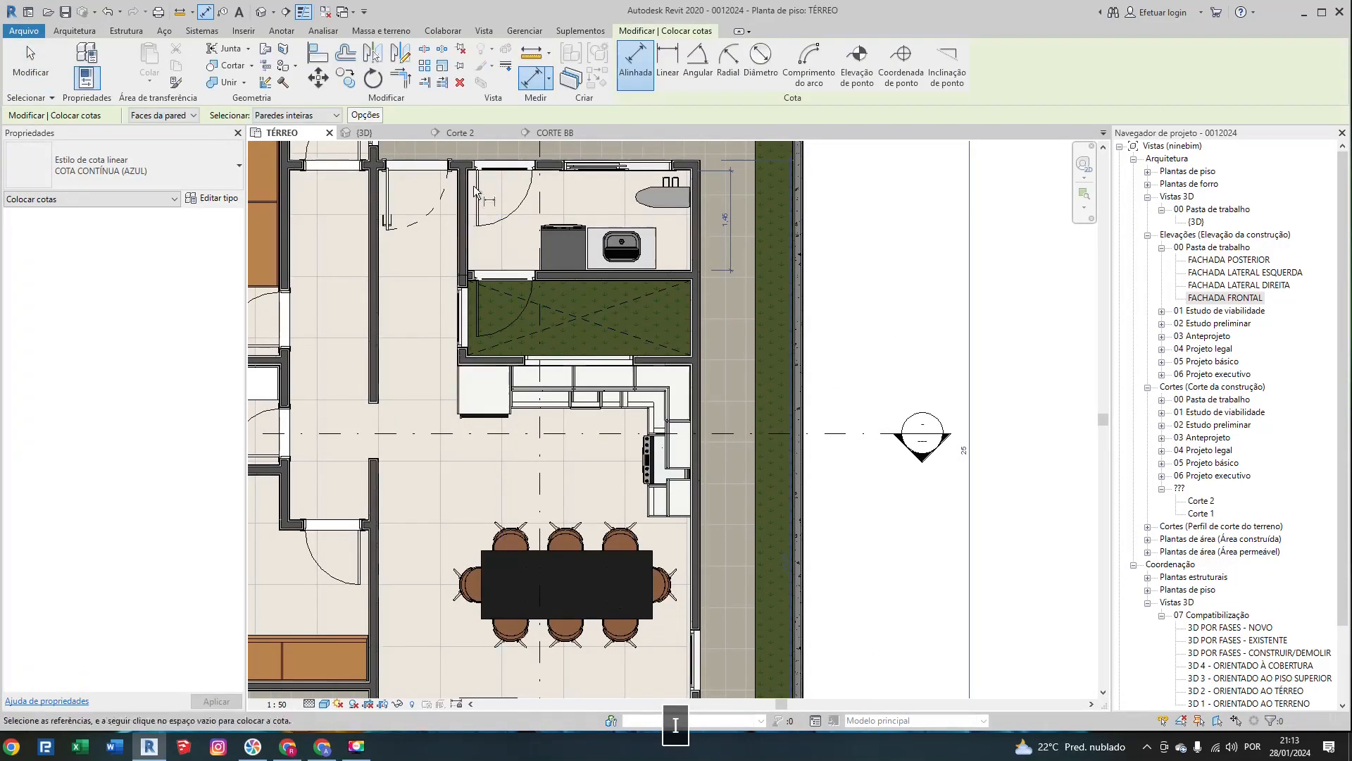
pyautogui.click(375, 117)
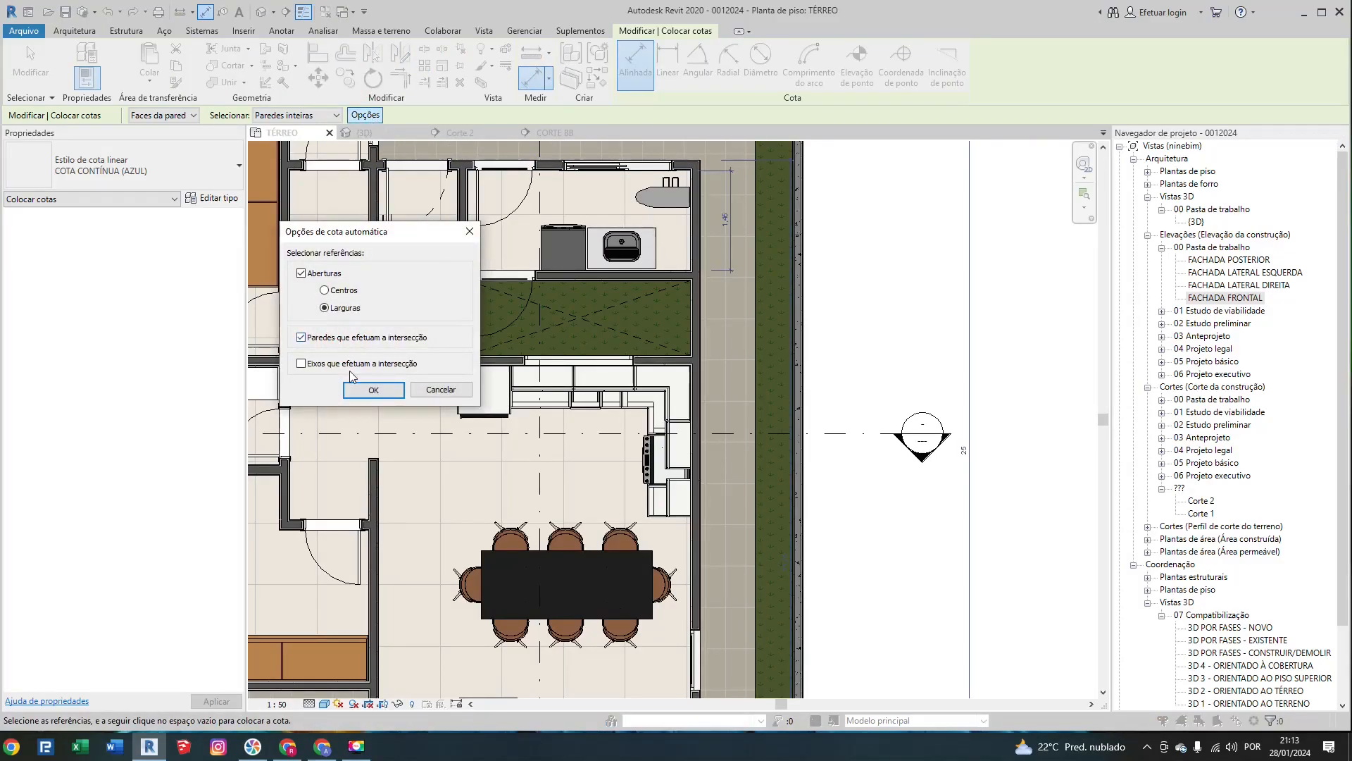
pyautogui.click(372, 390)
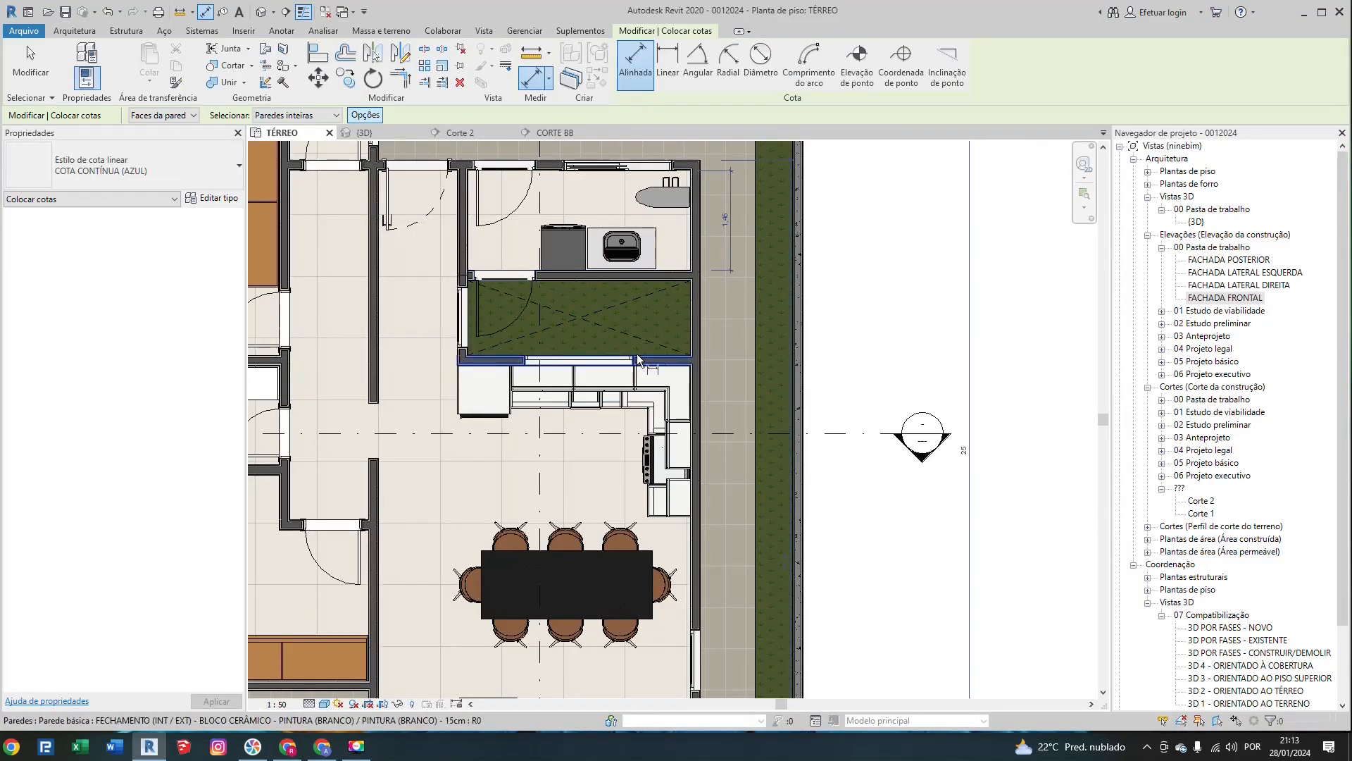
pyautogui.moveTo(651, 440); pyautogui.dragTo(628, 220, button='middle')
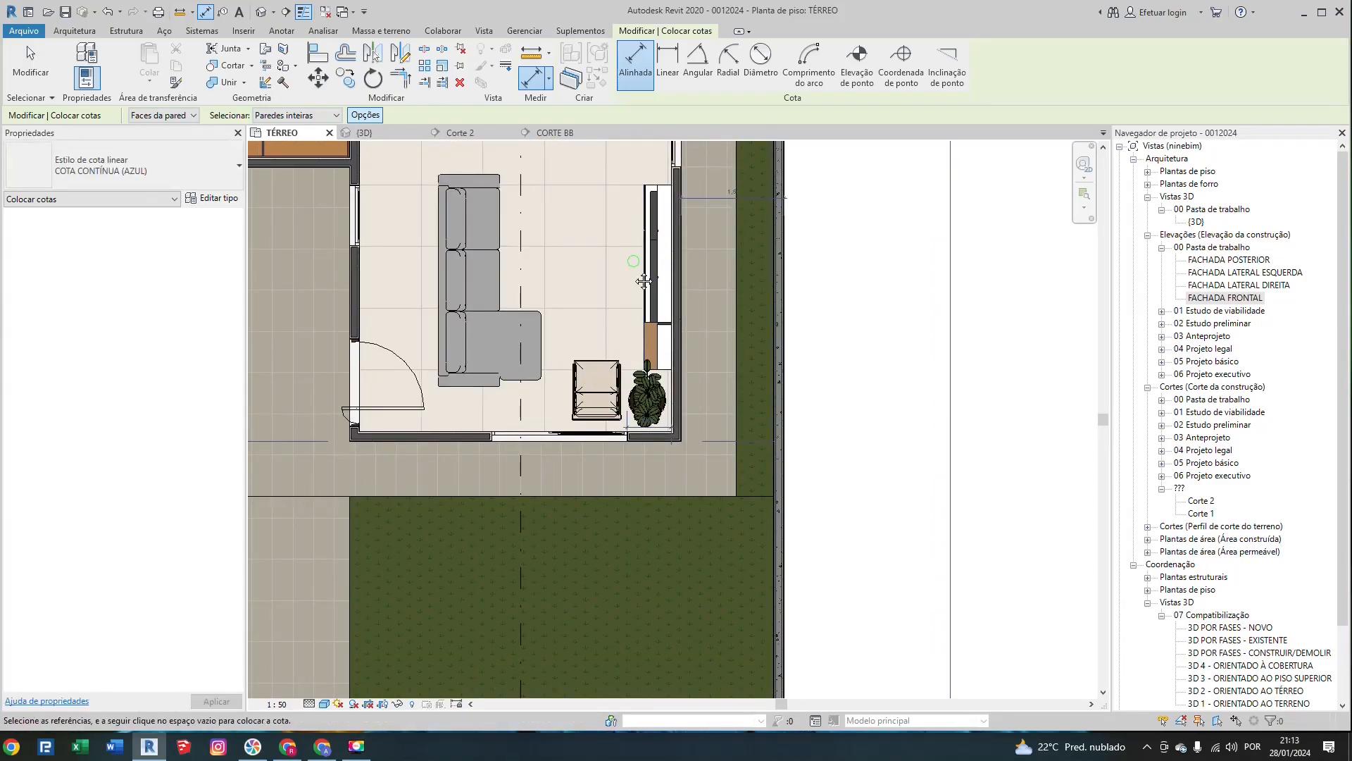
pyautogui.click(662, 365)
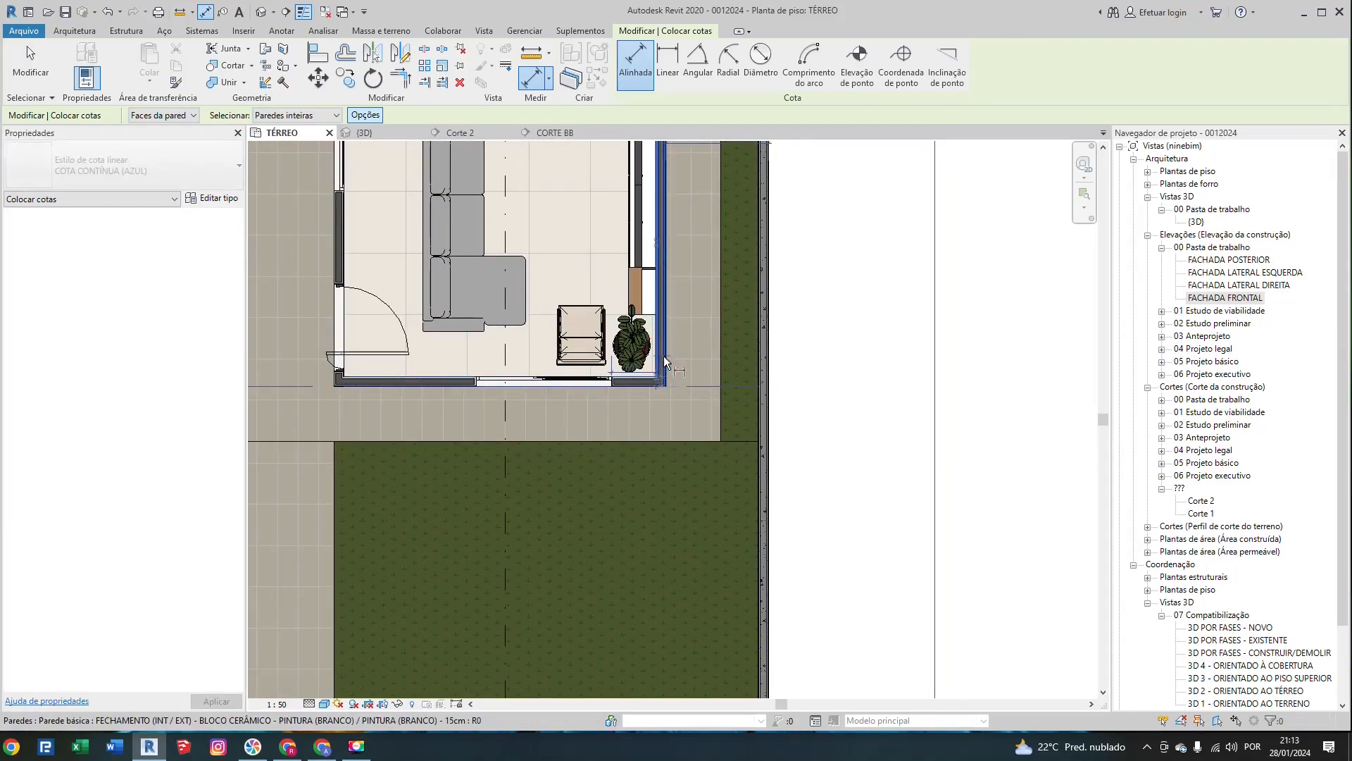
pyautogui.click(845, 353)
pyautogui.press('Escape')
pyautogui.press('Escape')
# Step: Examine the side wall's dimension string along its length, especially the segments at the window and the intersecting walls
pyautogui.scroll(2, 809, 382)
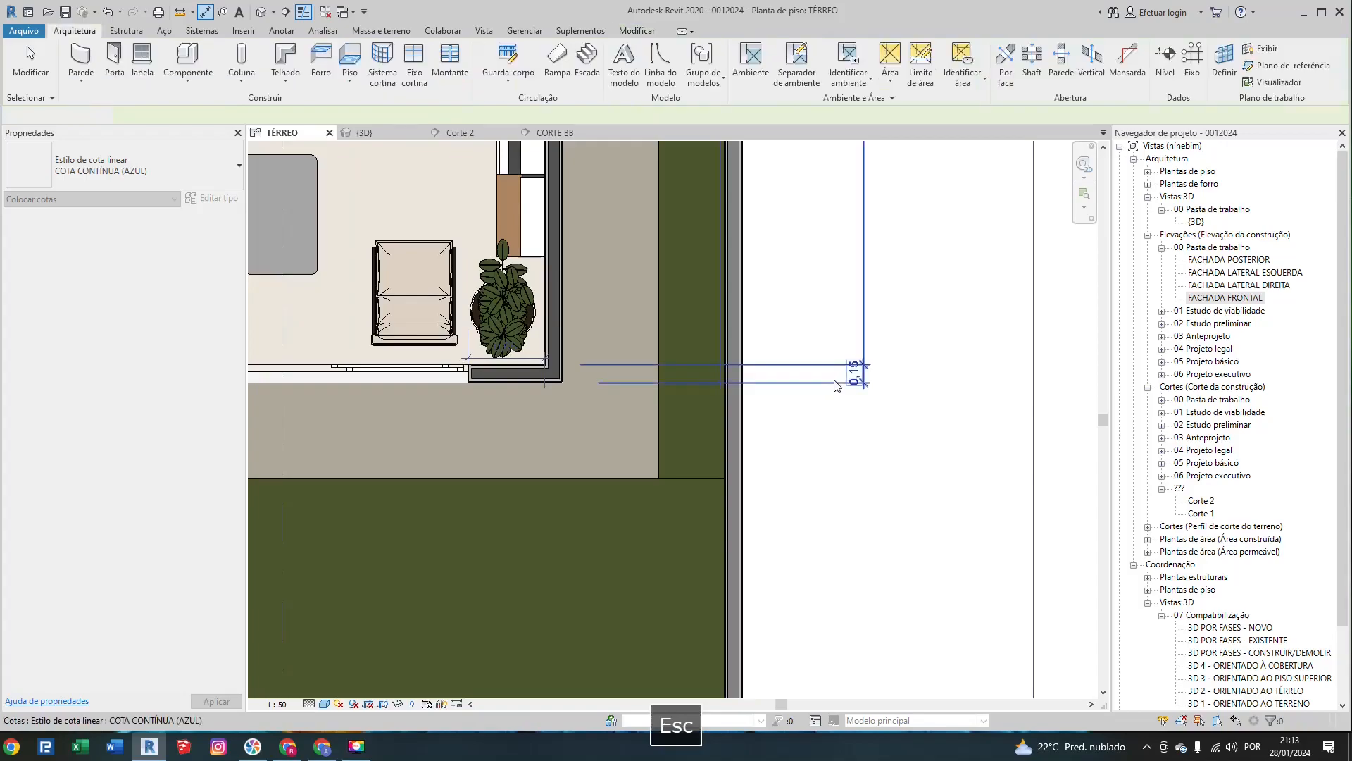
pyautogui.scroll(-2, 846, 383)
pyautogui.moveTo(811, 317); pyautogui.dragTo(808, 488, button='middle')
pyautogui.moveTo(798, 224); pyautogui.dragTo(788, 315, button='middle')
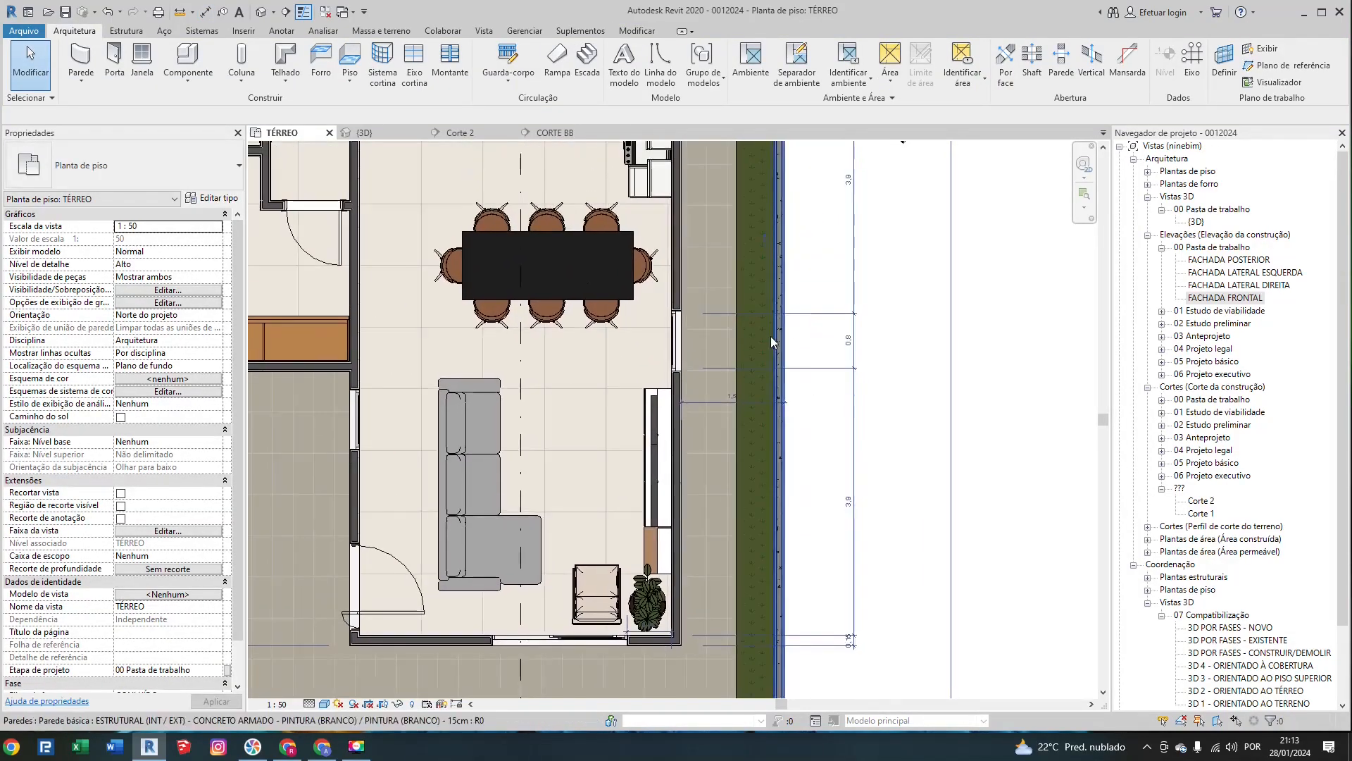
pyautogui.scroll(1, 774, 340)
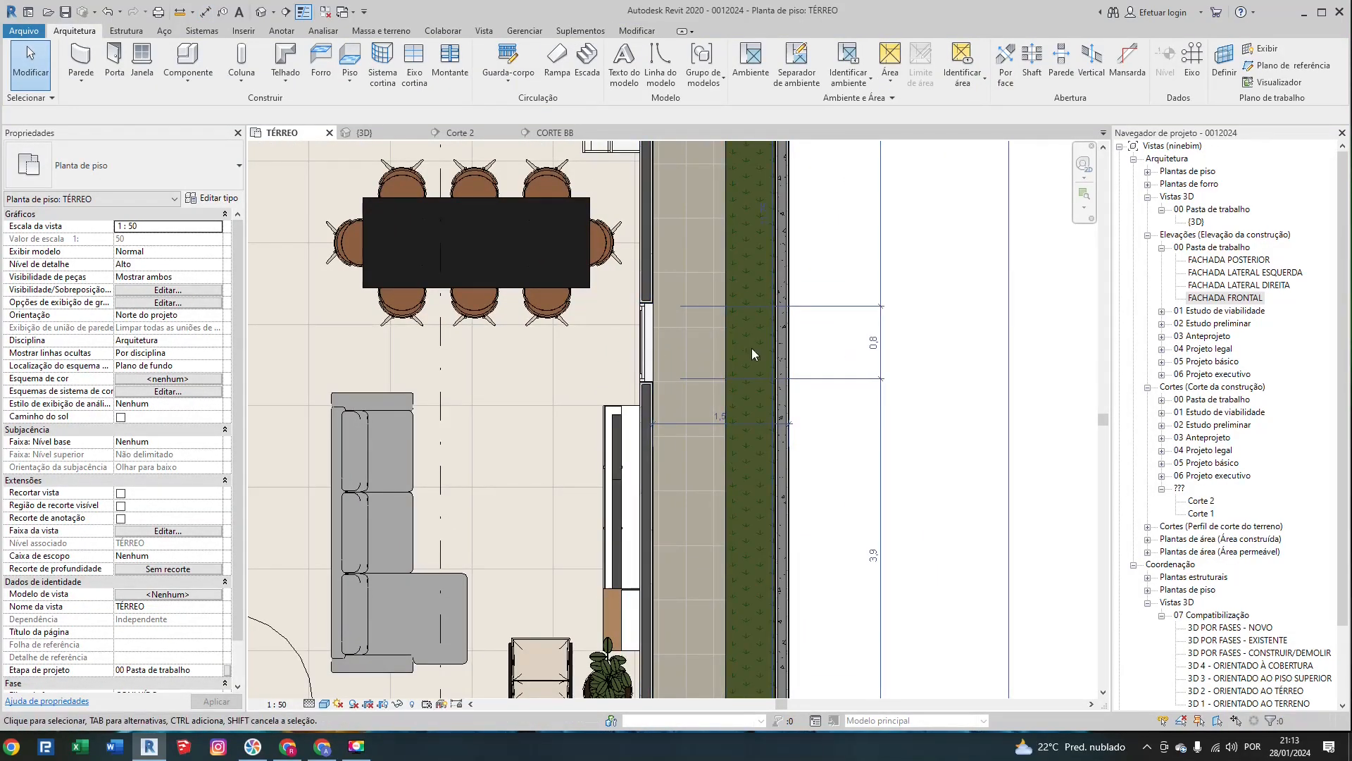
pyautogui.scroll(-1, 749, 331)
pyautogui.scroll(-1, 747, 269)
pyautogui.moveTo(741, 229); pyautogui.dragTo(739, 349, button='middle')
pyautogui.scroll(3, 665, 233)
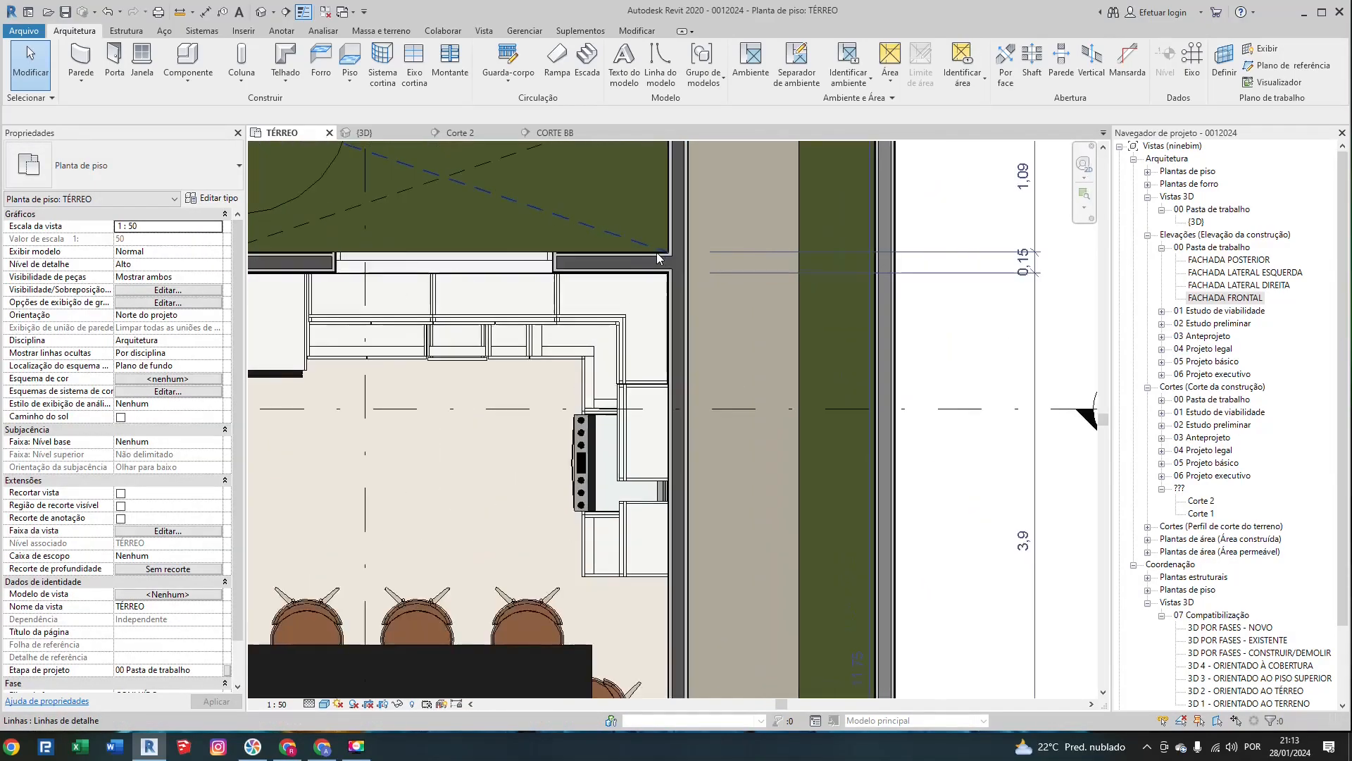
pyautogui.scroll(-2, 698, 265)
pyautogui.scroll(1, 704, 314)
pyautogui.scroll(1, 704, 315)
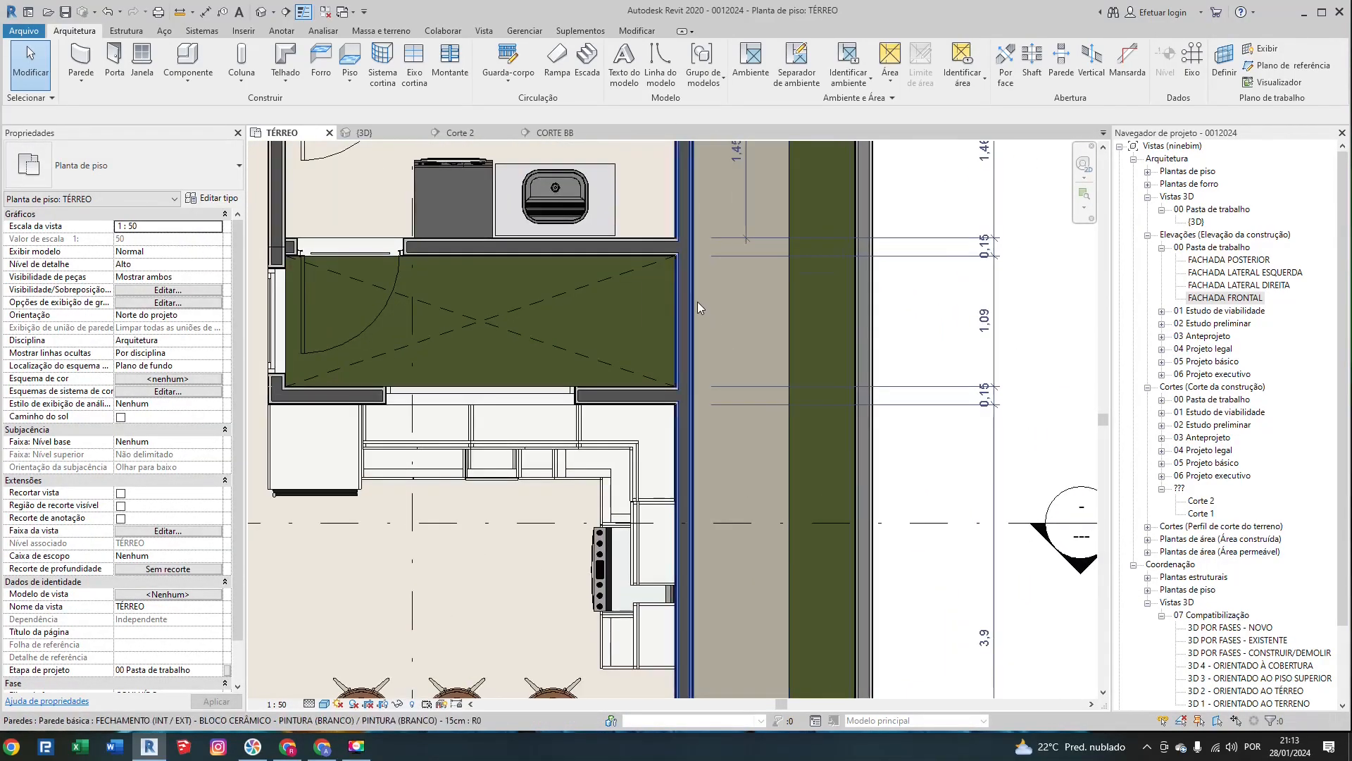
# Step: Dimension across the internal garden between its walls' outer faces using individual references, placing the dimension outside the side wall's string
pyautogui.press('Escape')
pyautogui.press('d')
pyautogui.press('i')
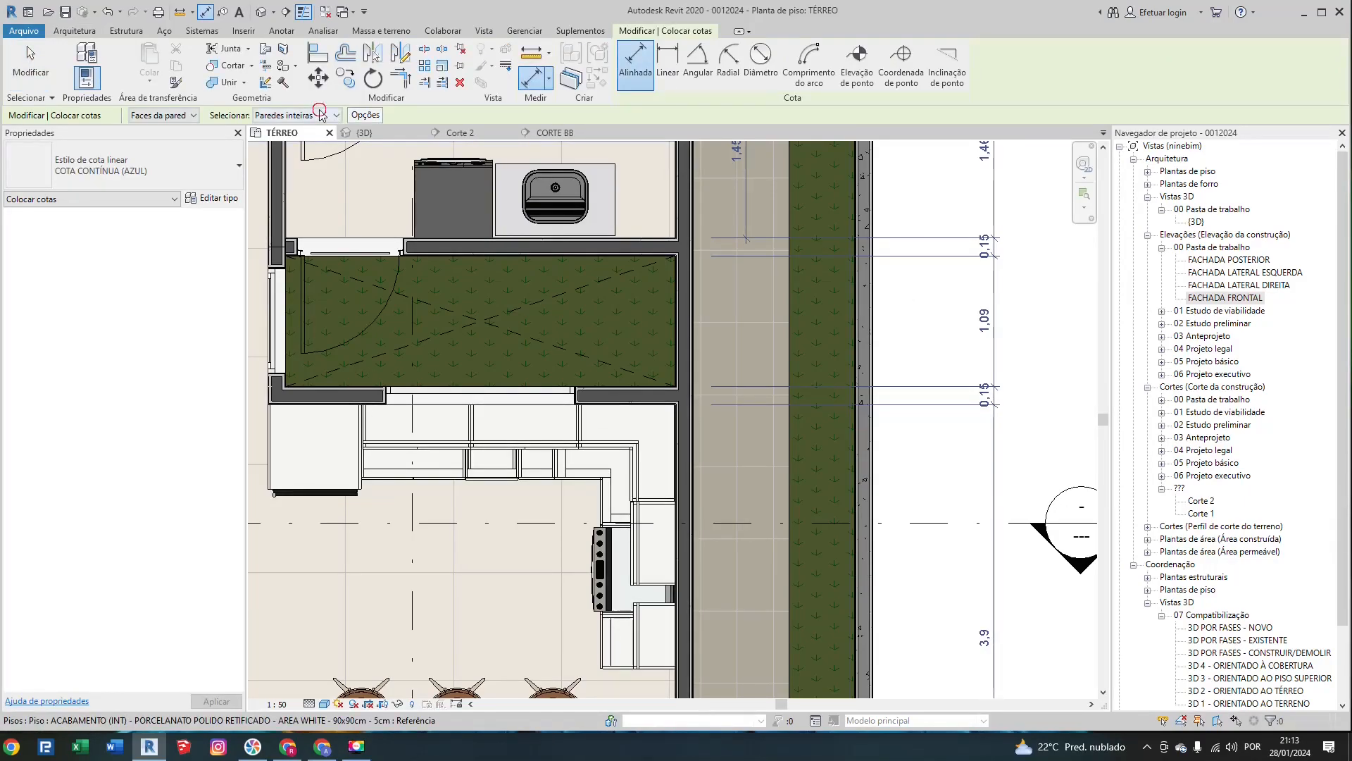
pyautogui.click(317, 115)
pyautogui.click(313, 135)
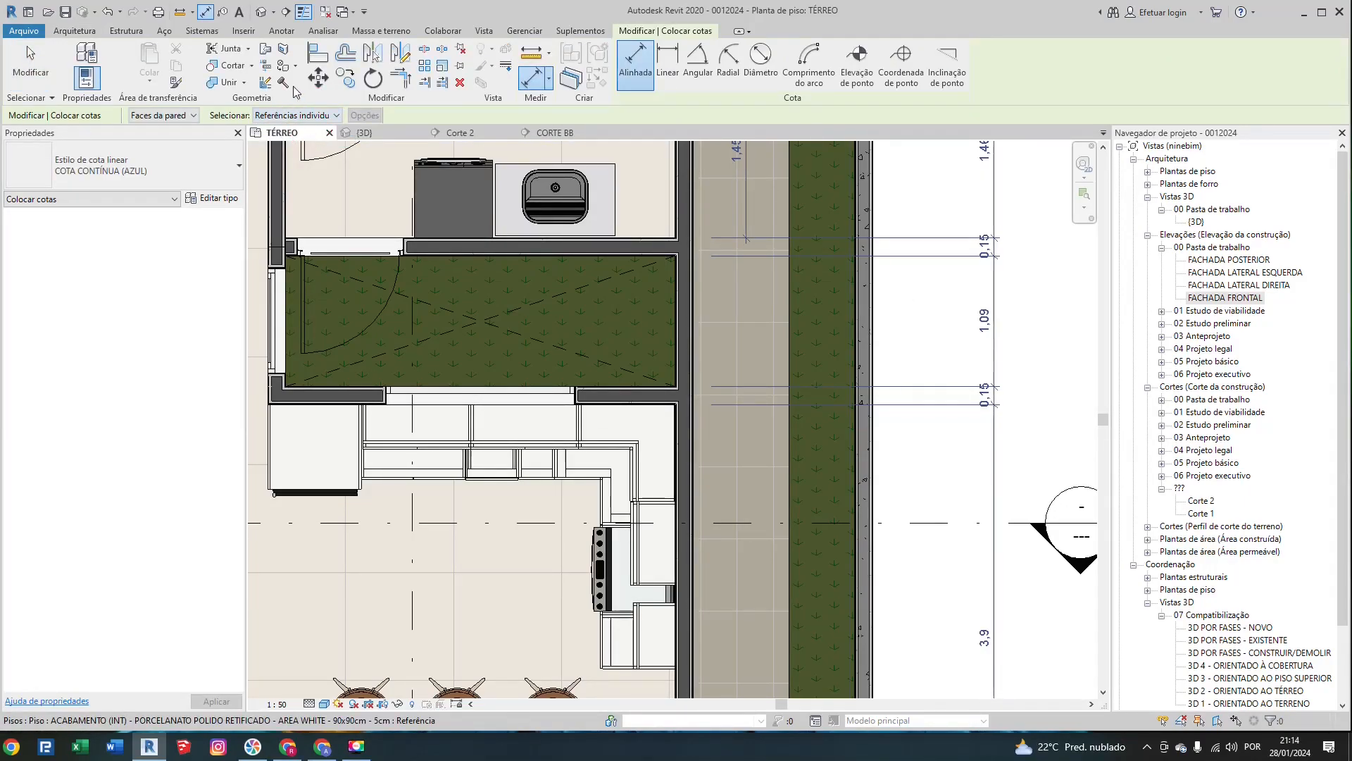
pyautogui.click(639, 243)
pyautogui.click(627, 406)
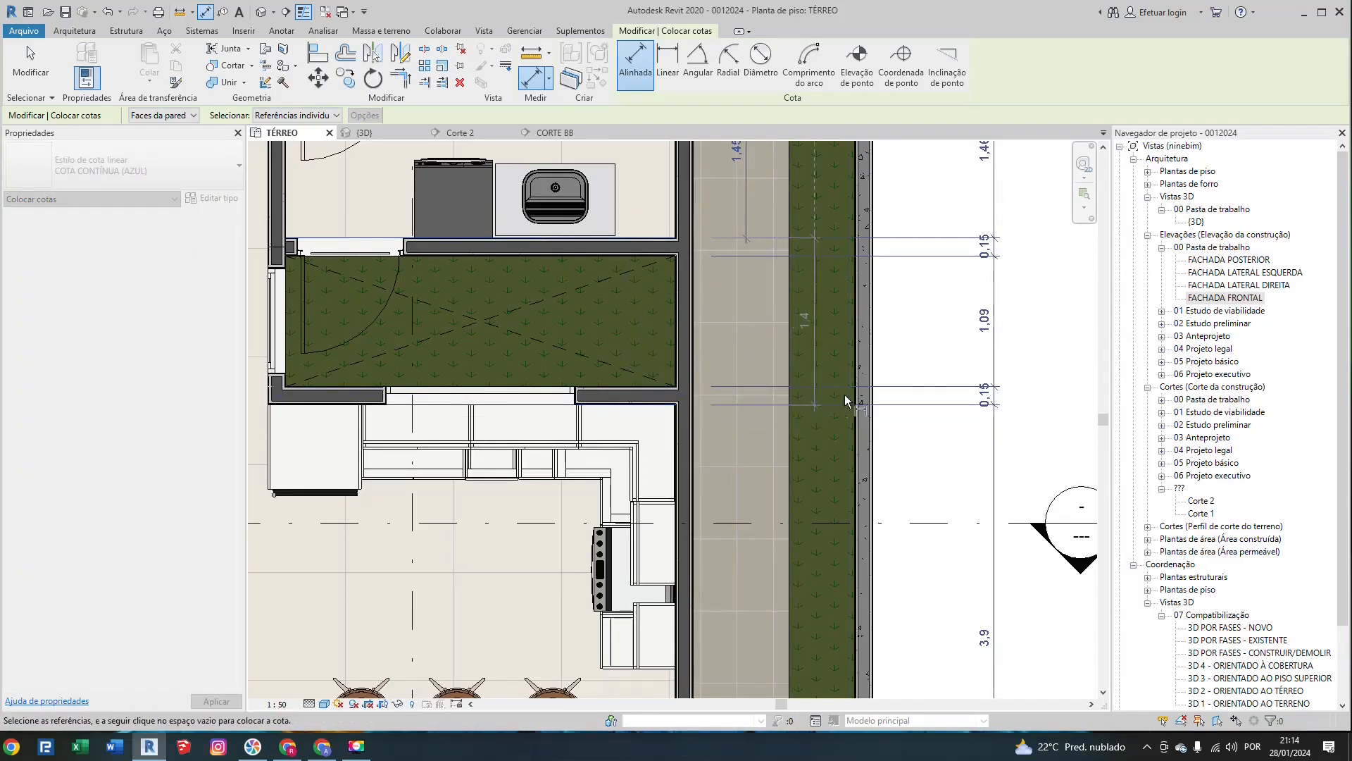
pyautogui.click(1030, 407)
pyautogui.press('Escape')
pyautogui.press('Escape')
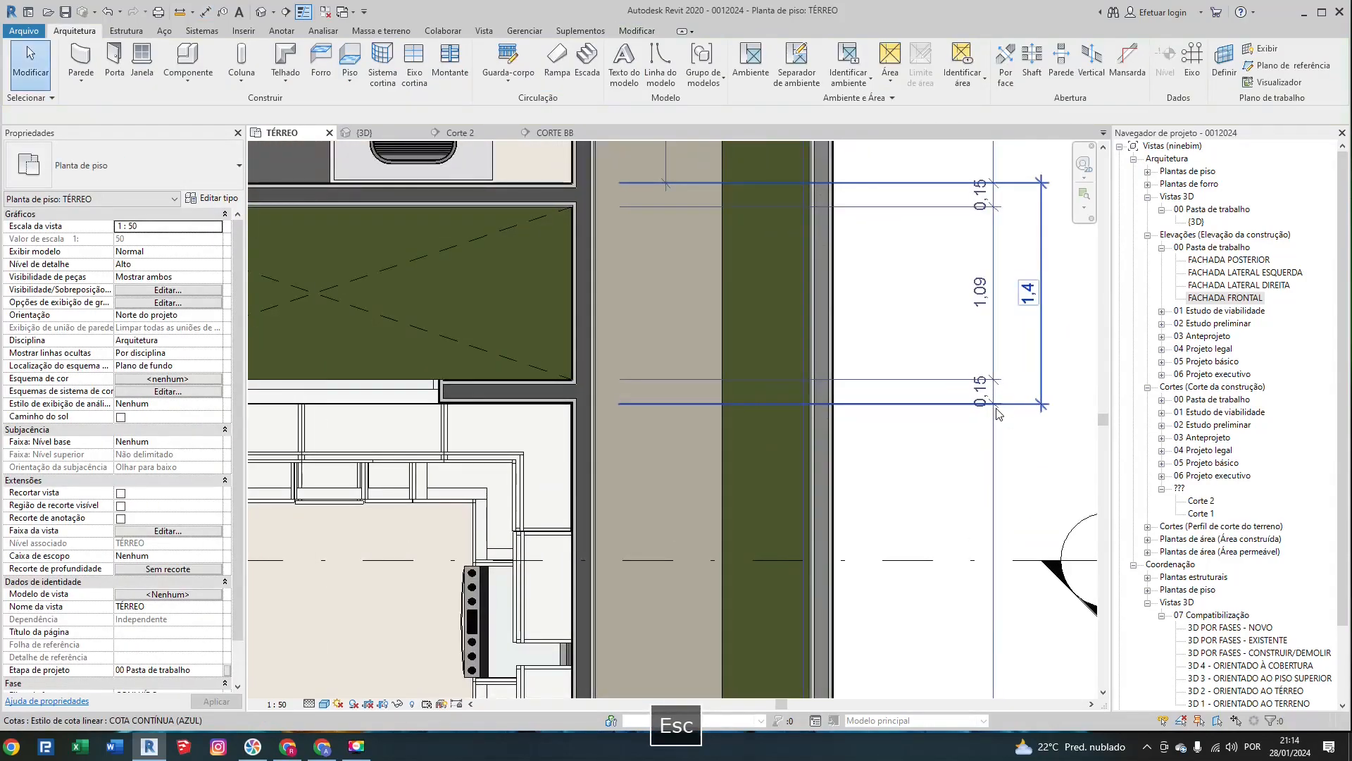
# Step: Delete the internal garden dimension and the automatic dimension string beside the right side wall
pyautogui.scroll(2, 834, 371)
pyautogui.scroll(-2, 951, 252)
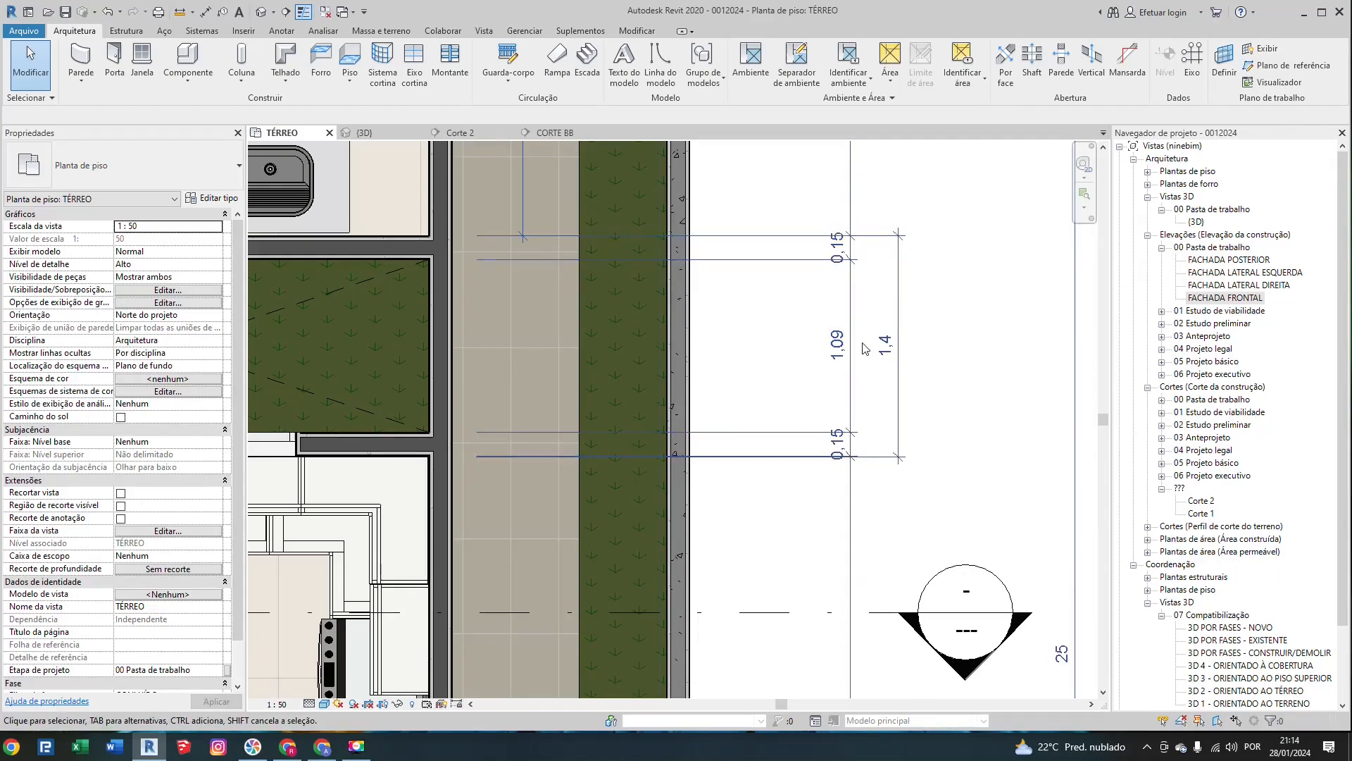
pyautogui.scroll(-2, 809, 335)
pyautogui.scroll(-2, 872, 324)
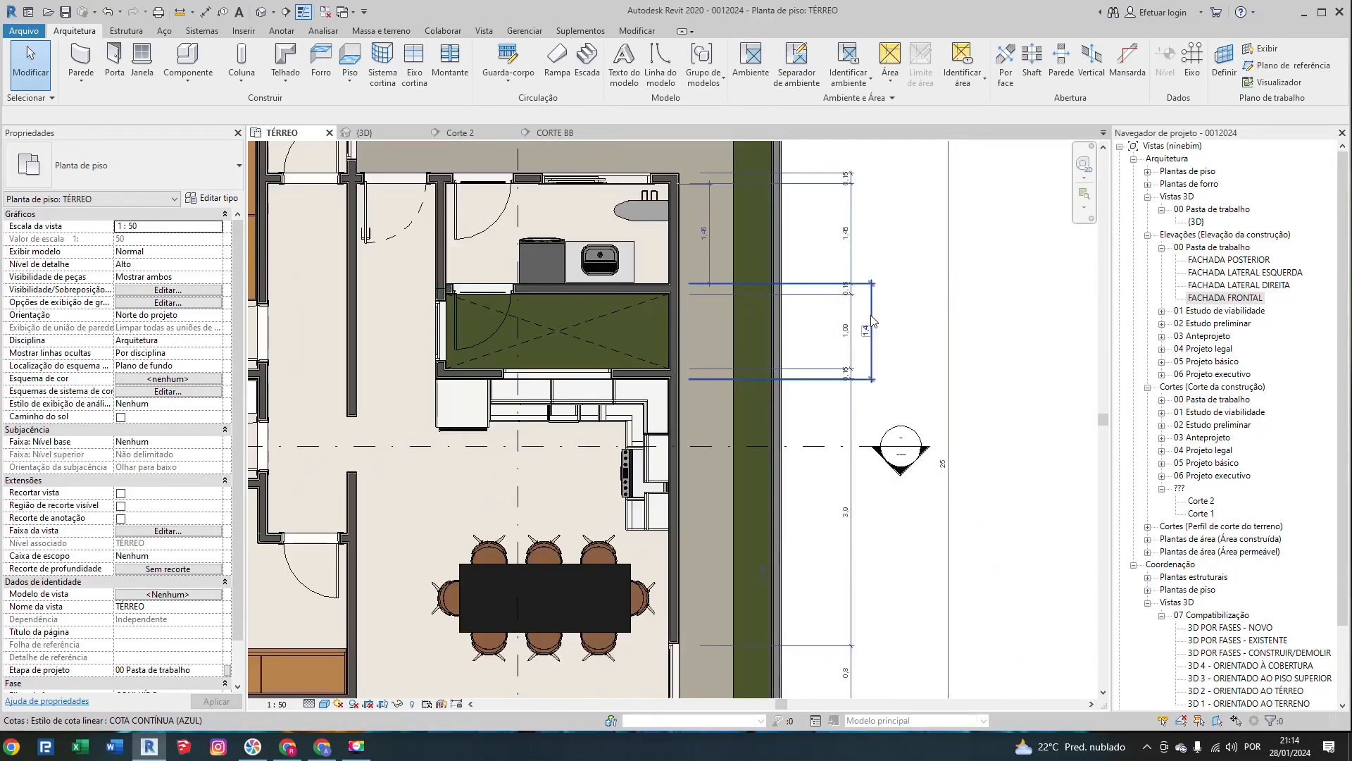
pyautogui.click(859, 297)
pyautogui.press('Delete')
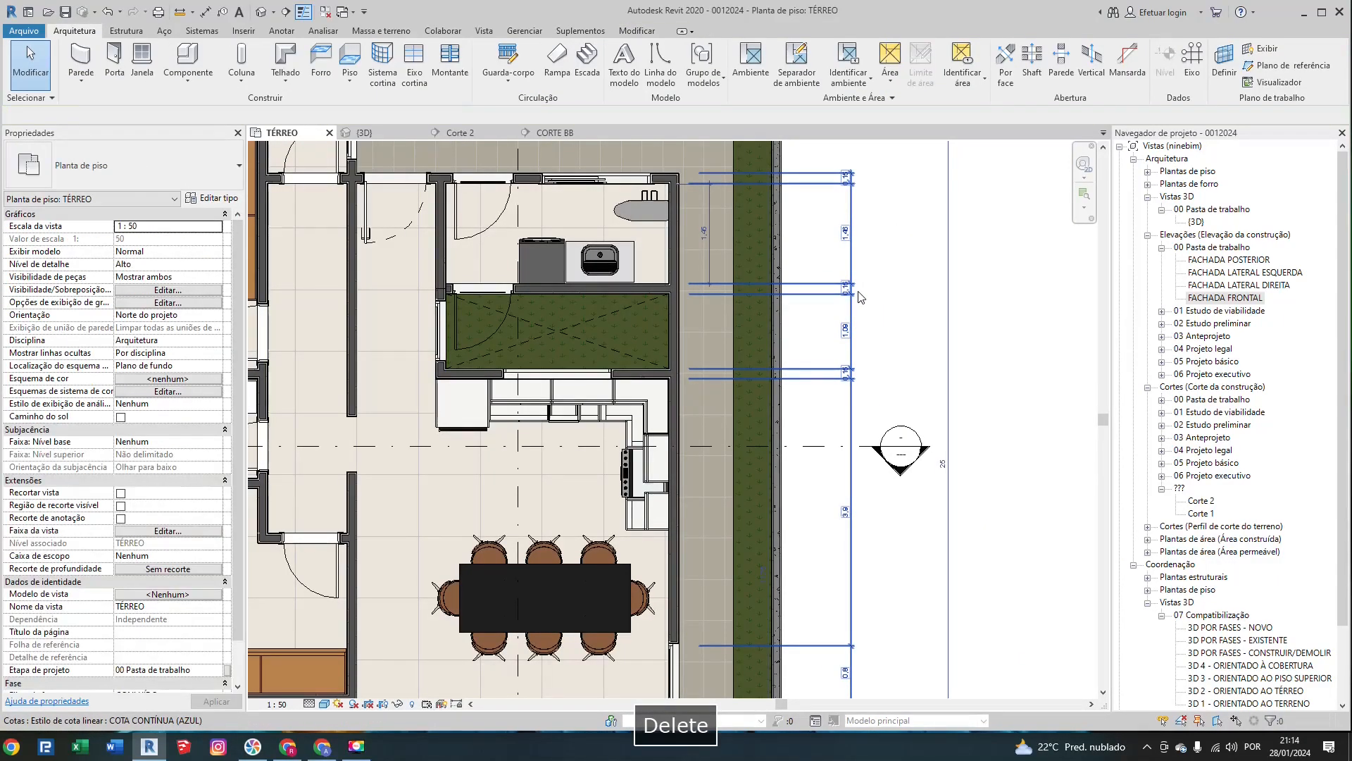
pyautogui.click(859, 297)
pyautogui.press('Delete')
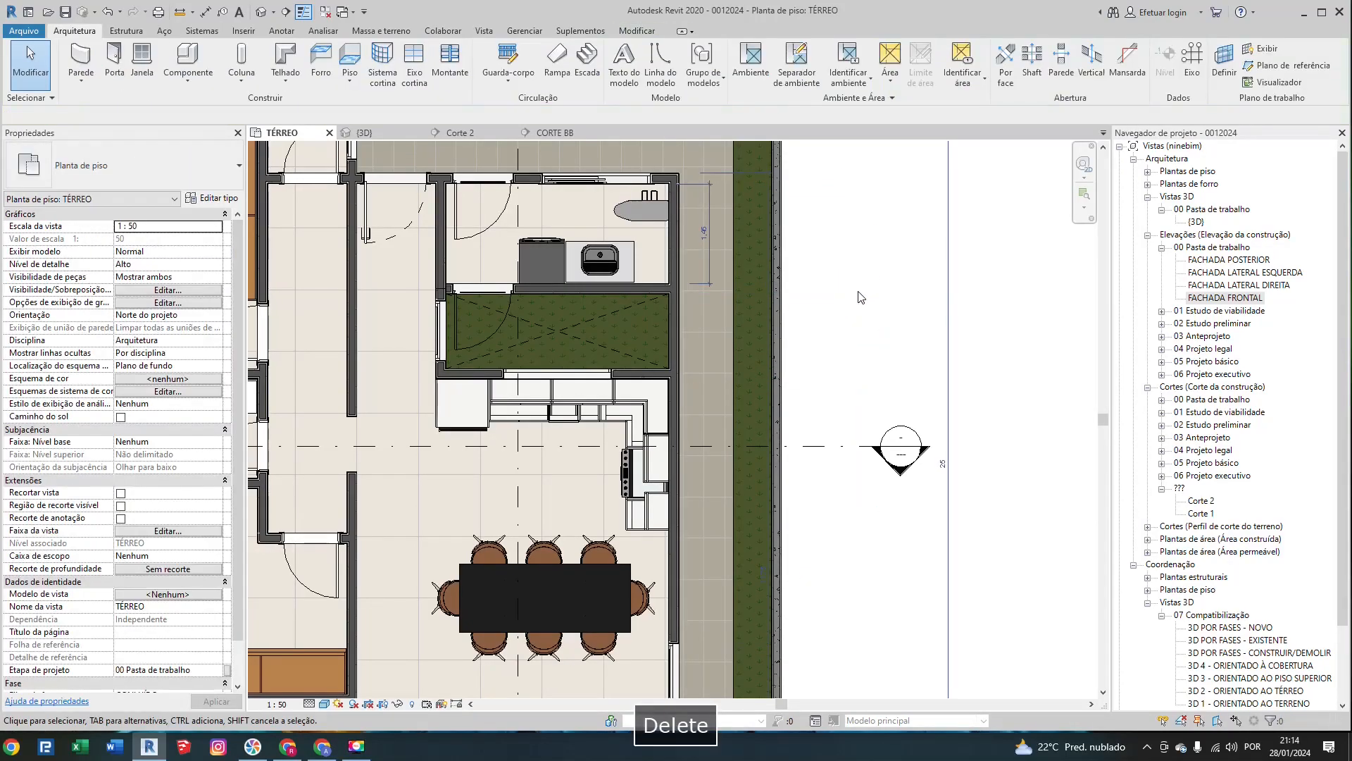
# Step: Place a room with its area tag in the front bedroom, between the bed and the wardrobe
pyautogui.scroll(-3, 789, 290)
pyautogui.scroll(-2, 790, 289)
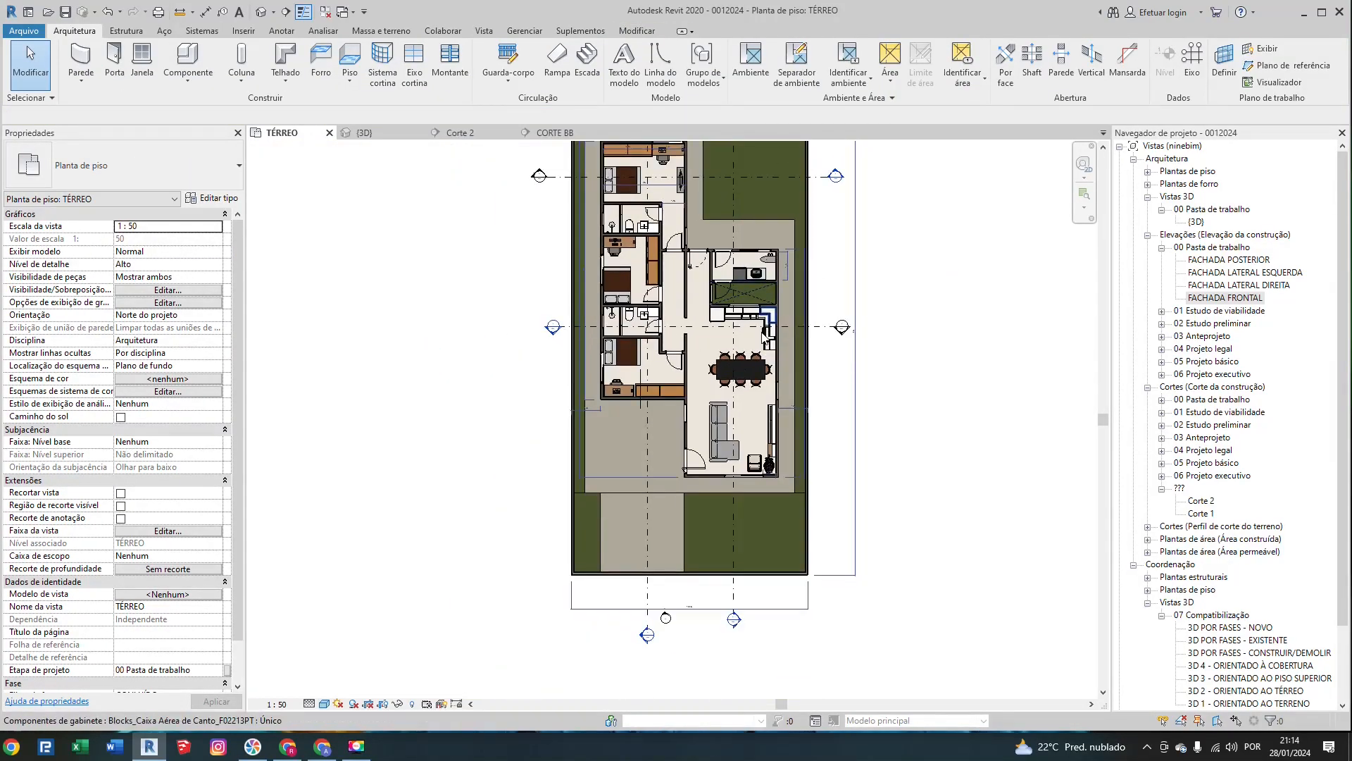
pyautogui.moveTo(766, 321); pyautogui.dragTo(668, 330, button='middle')
pyautogui.scroll(3, 609, 421)
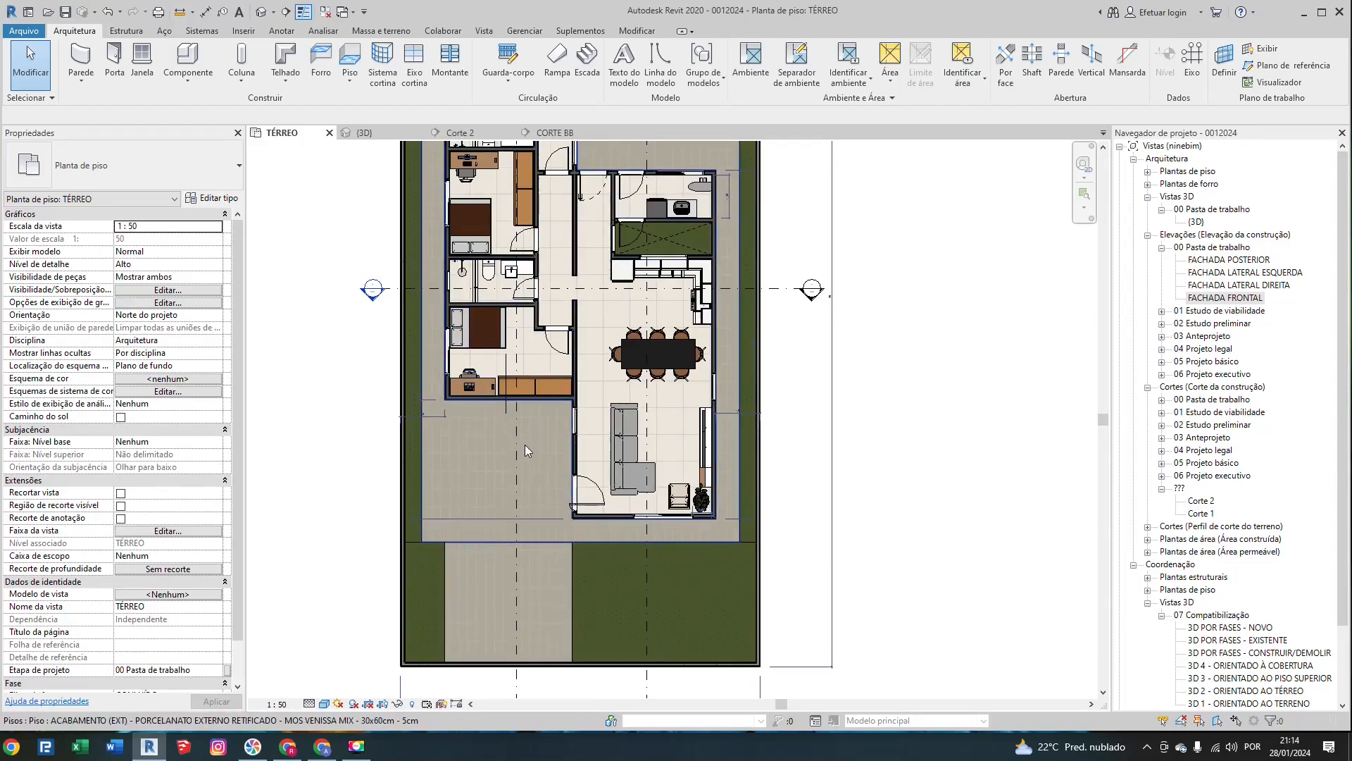
pyautogui.scroll(-2, 525, 445)
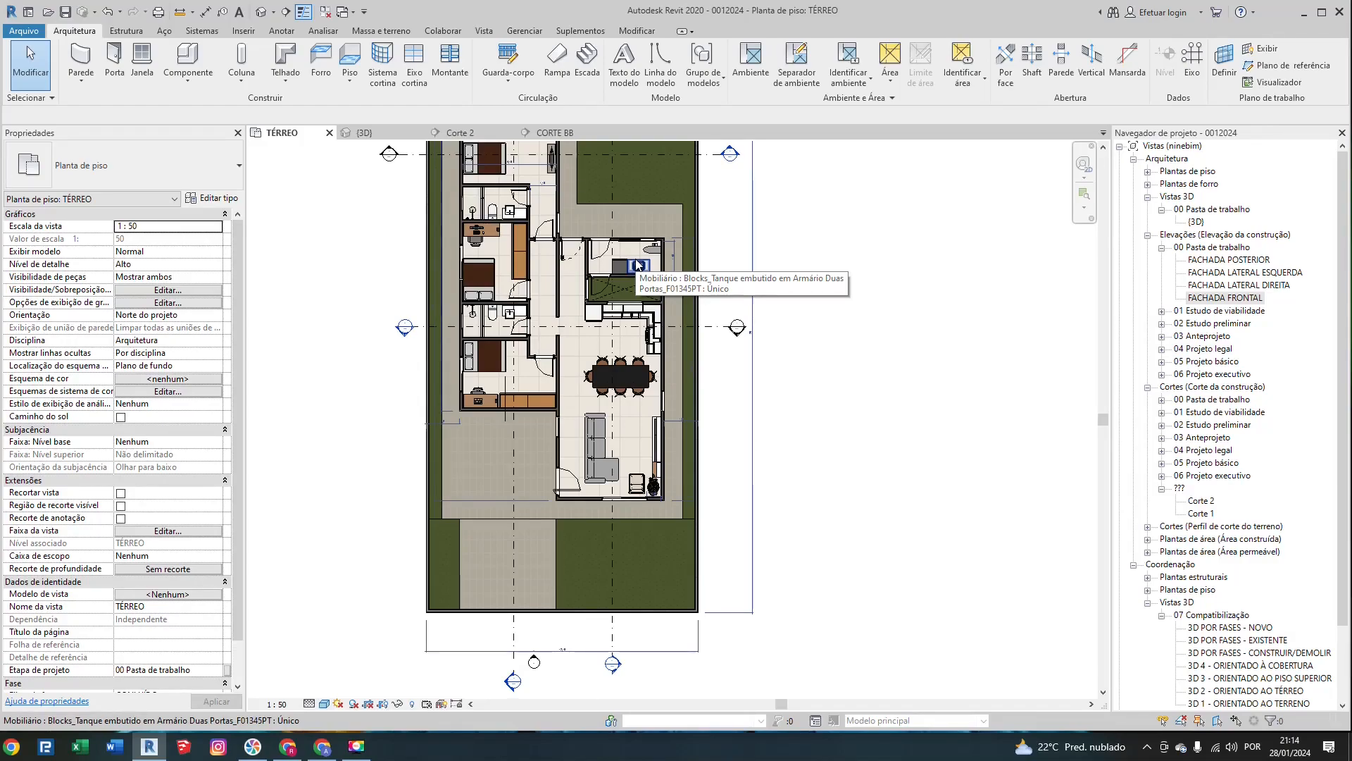
pyautogui.scroll(5, 521, 304)
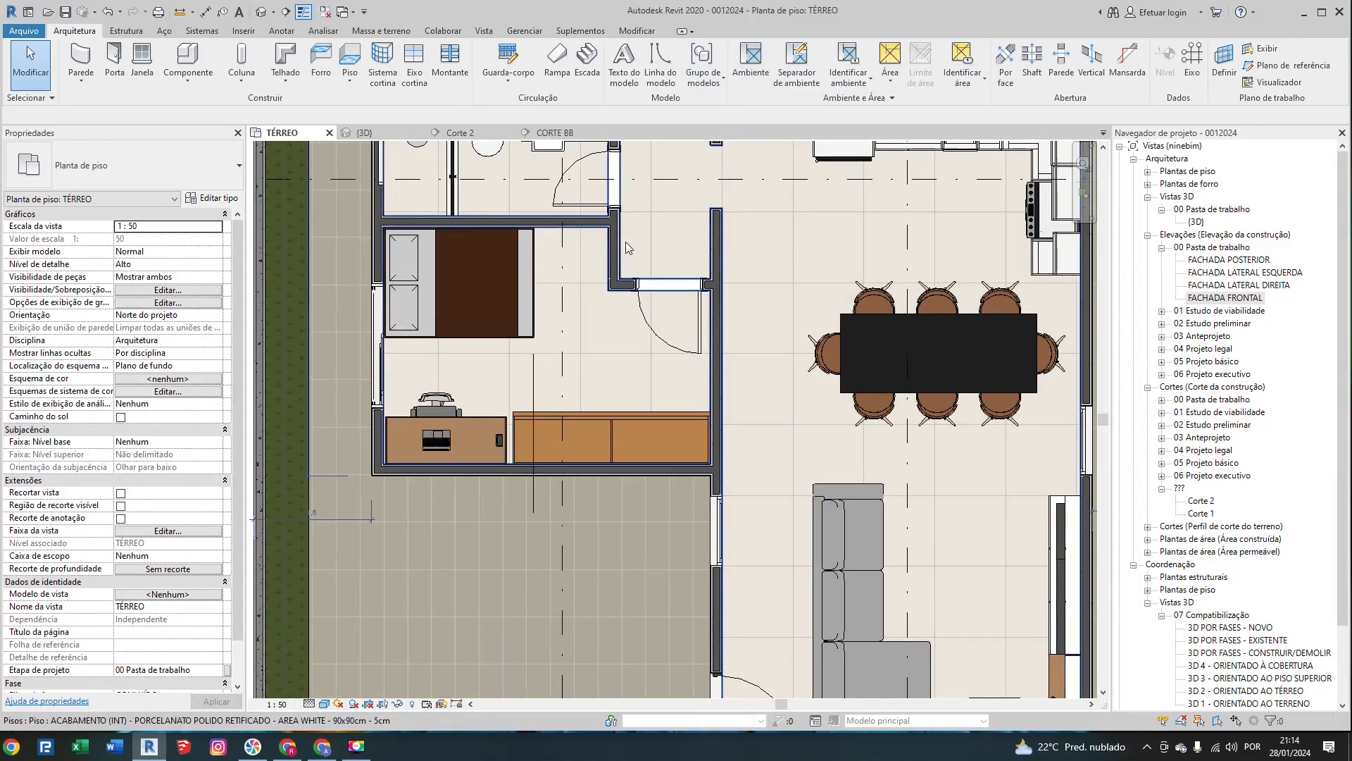
pyautogui.click(751, 60)
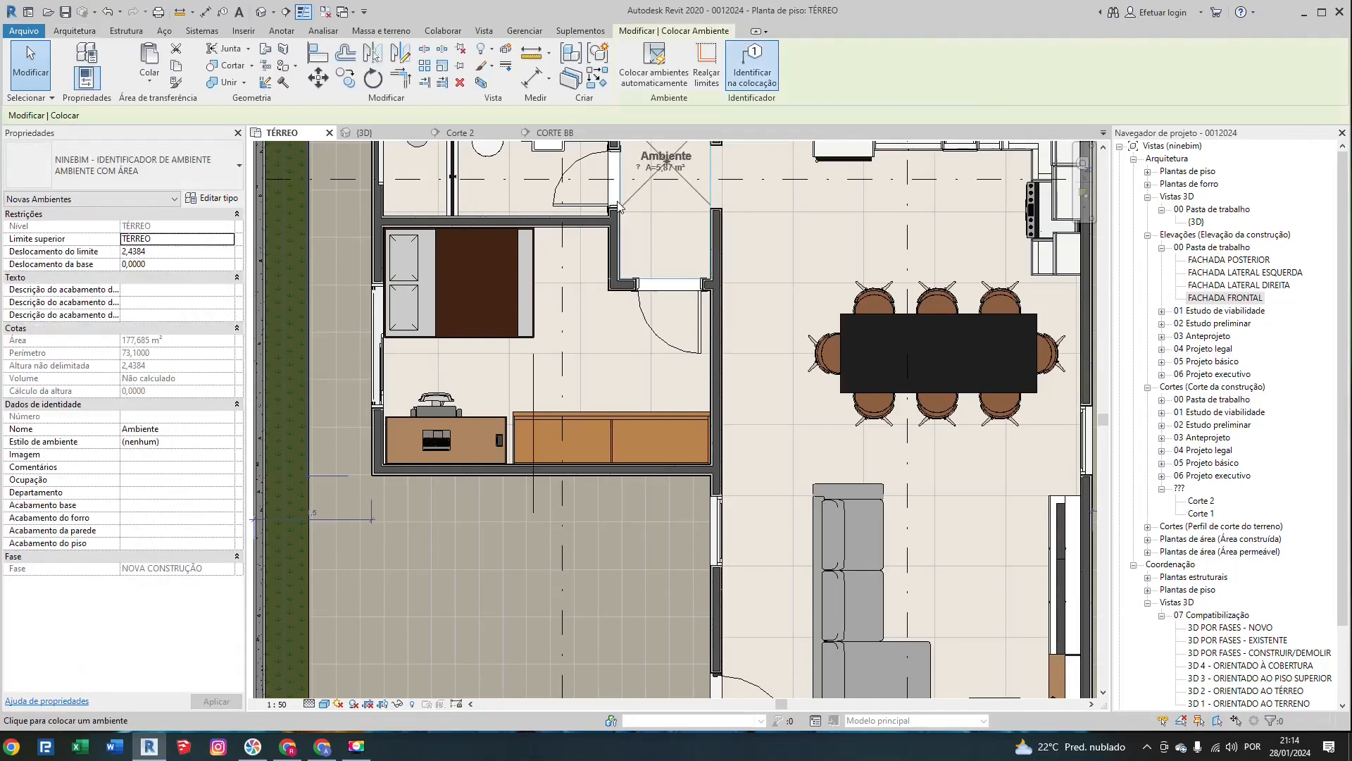
pyautogui.click(543, 355)
pyautogui.press('Escape')
pyautogui.press('Escape')
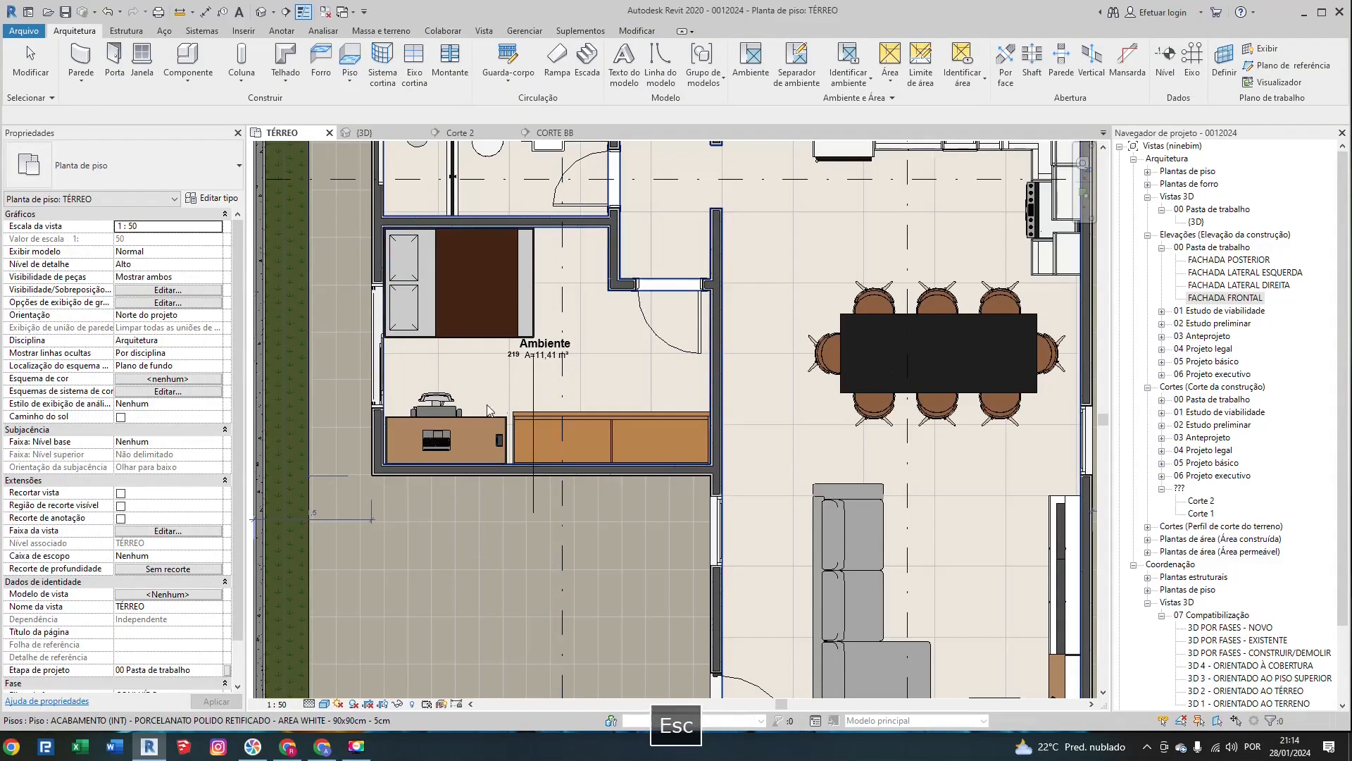
# Step: Rename the room in the front bedroom to DORMITÓRIO/ESCRITÓRIO through its tag
pyautogui.click(545, 354)
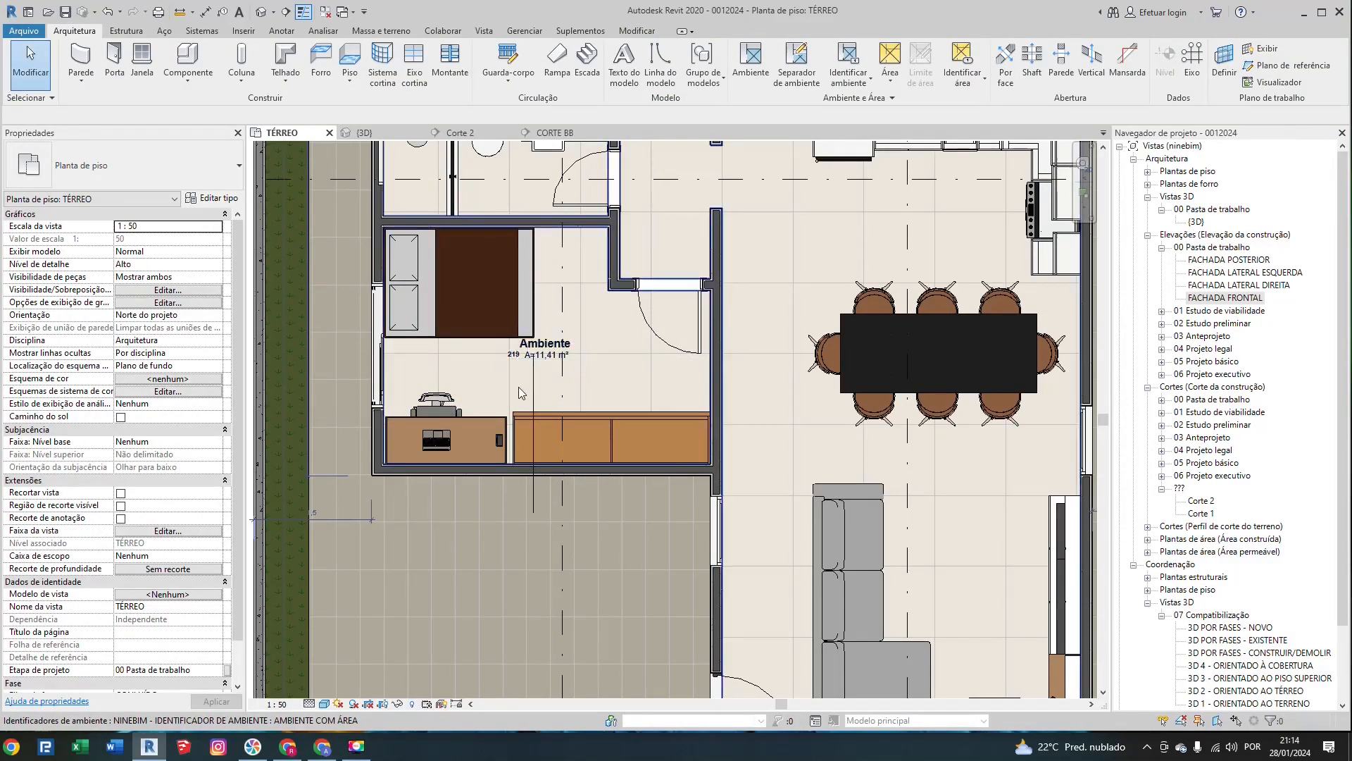
pyautogui.scroll(4, 545, 355)
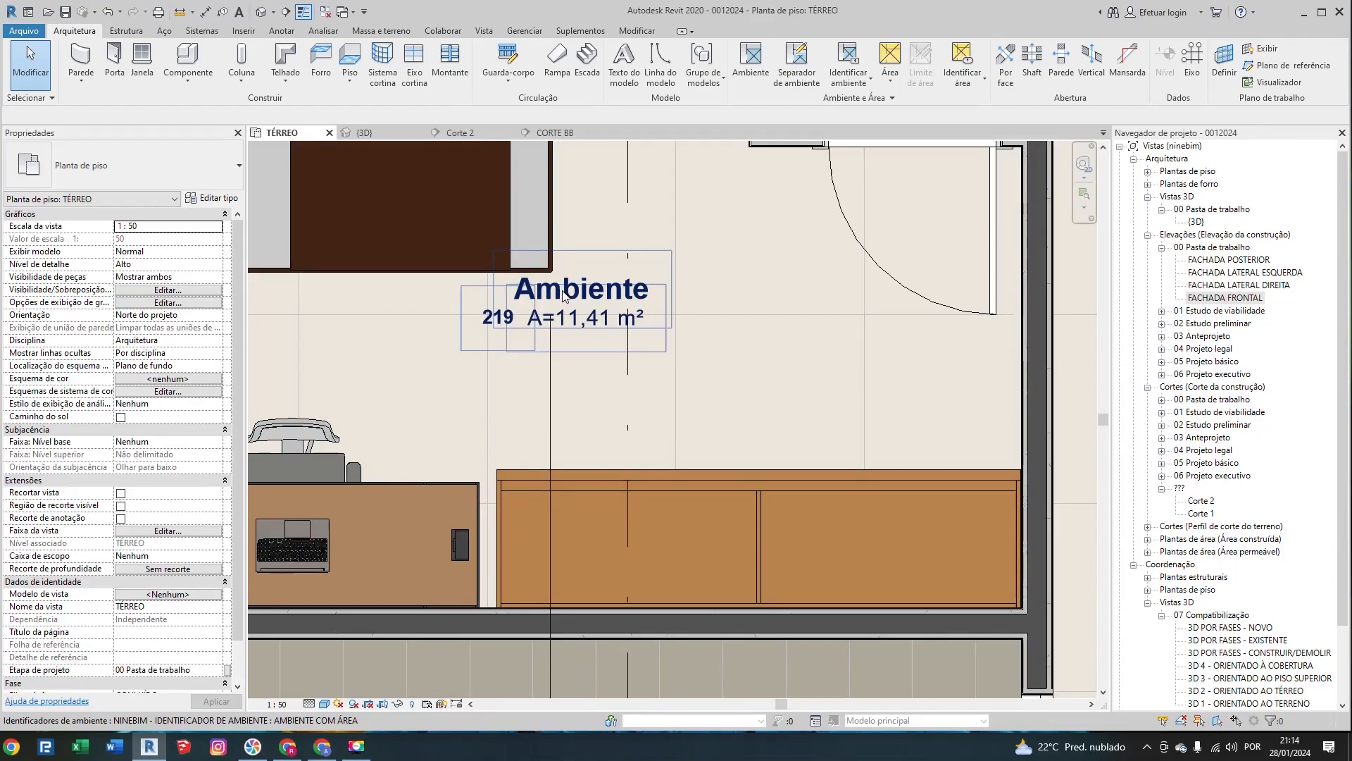
pyautogui.click(564, 296)
pyautogui.click(565, 296)
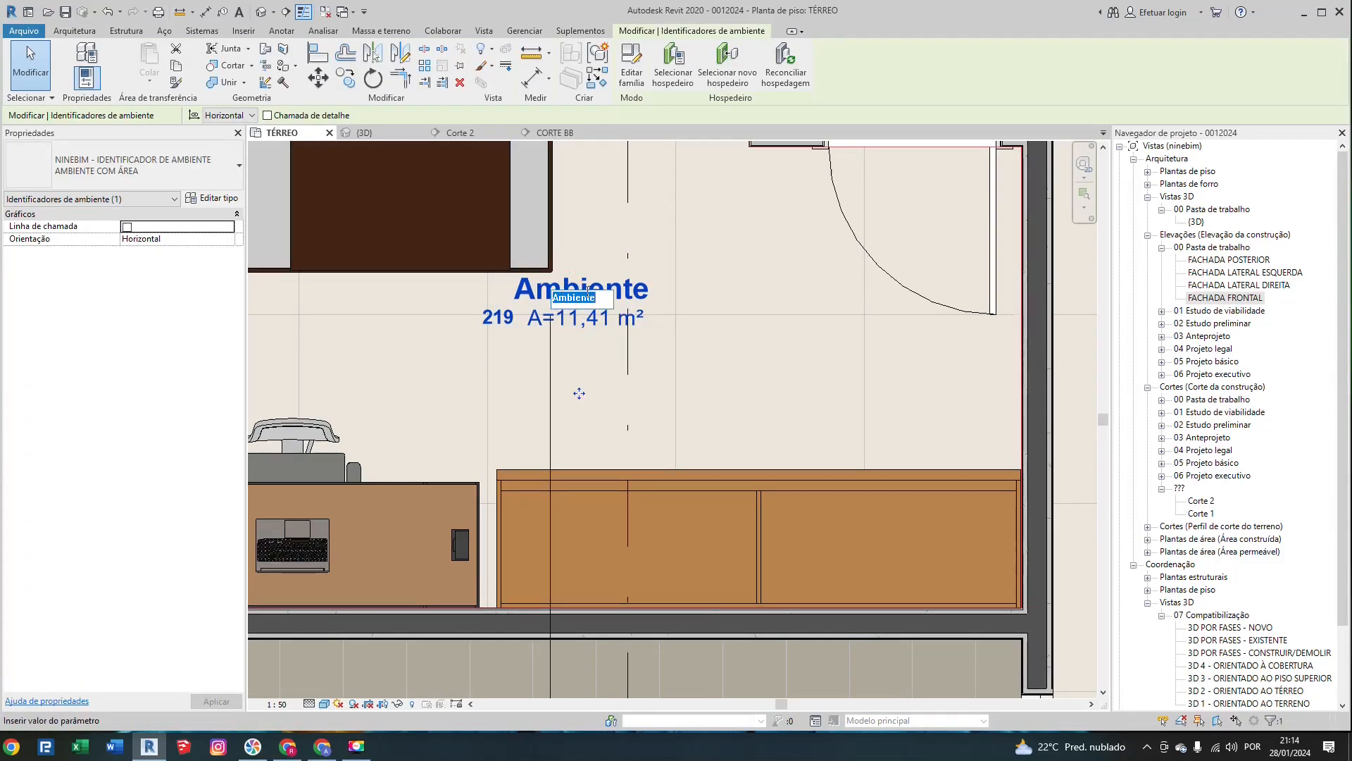
pyautogui.press('capslock')
pyautogui.write('DORMITP')
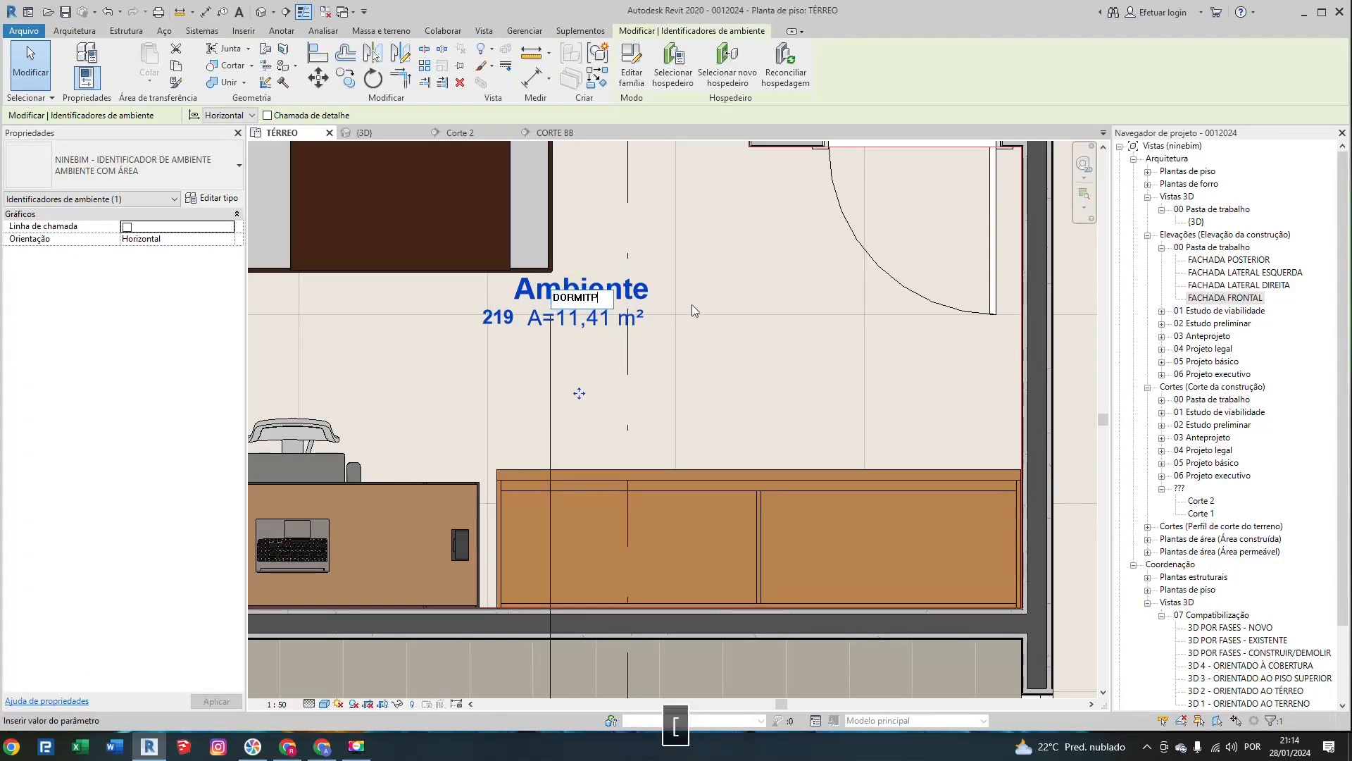
pyautogui.press('BackSpace')
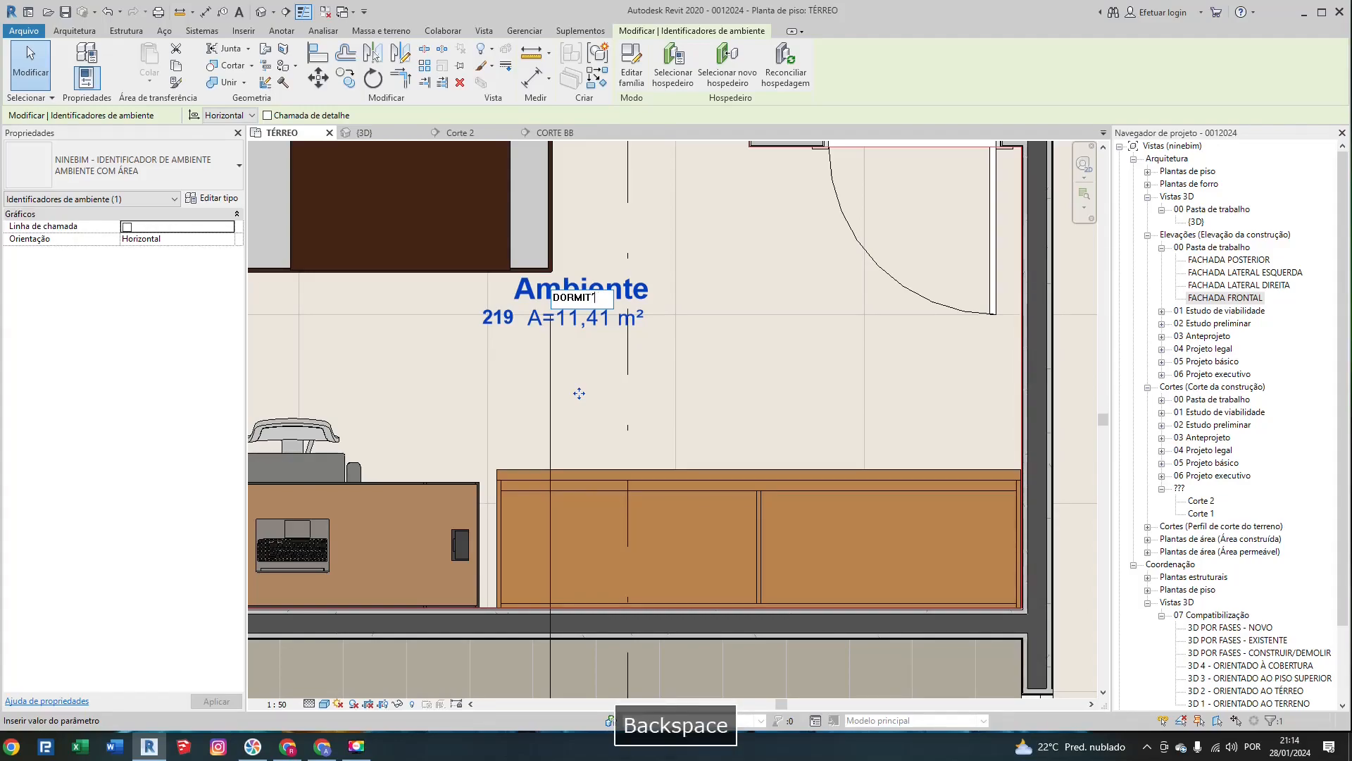
pyautogui.write('ÓRIO/ES')
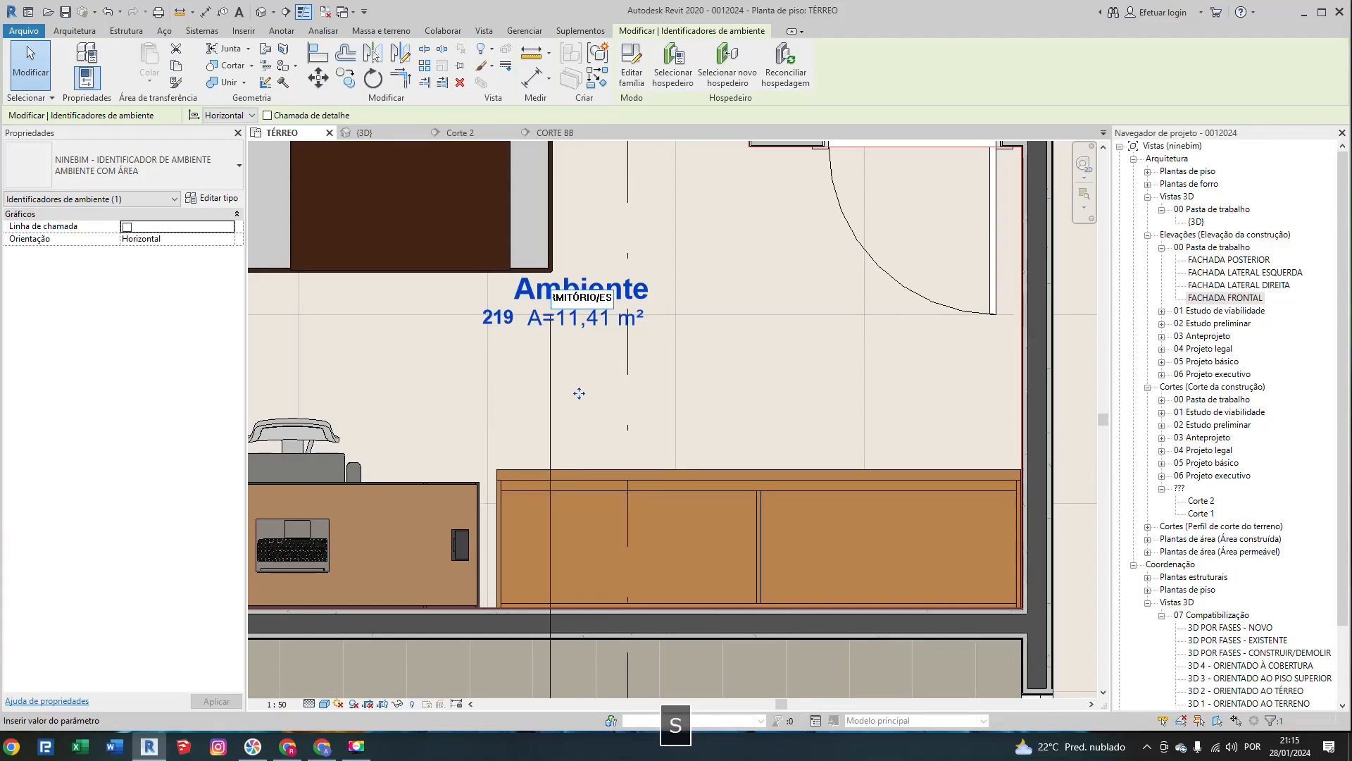
pyautogui.write('CRITÓRIO')
pyautogui.press('Return')
pyautogui.press('Escape')
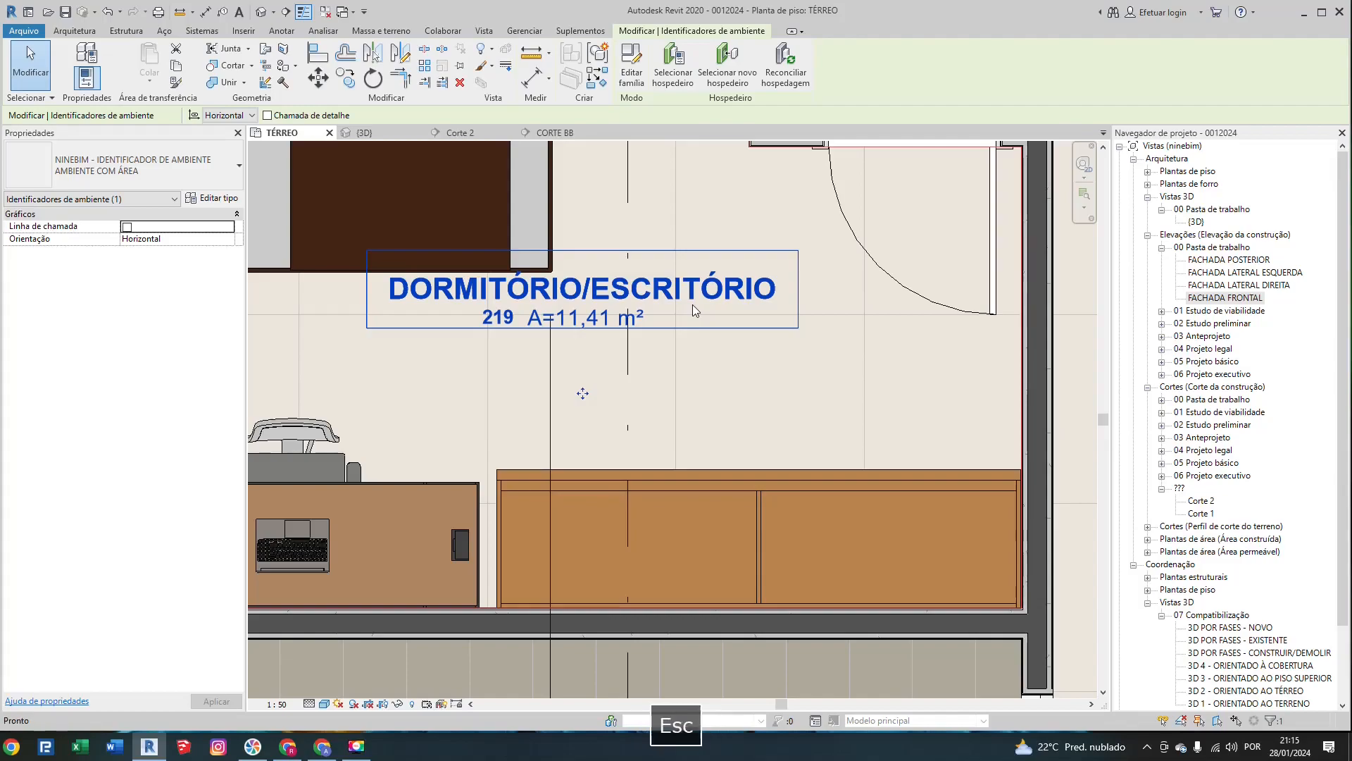
# Step: Set the front bedroom's room number to 02 in its tag
pyautogui.click(502, 318)
pyautogui.click(497, 318)
pyautogui.click(497, 319)
pyautogui.moveTo(498, 320); pyautogui.dragTo(416, 314)
pyautogui.write('02')
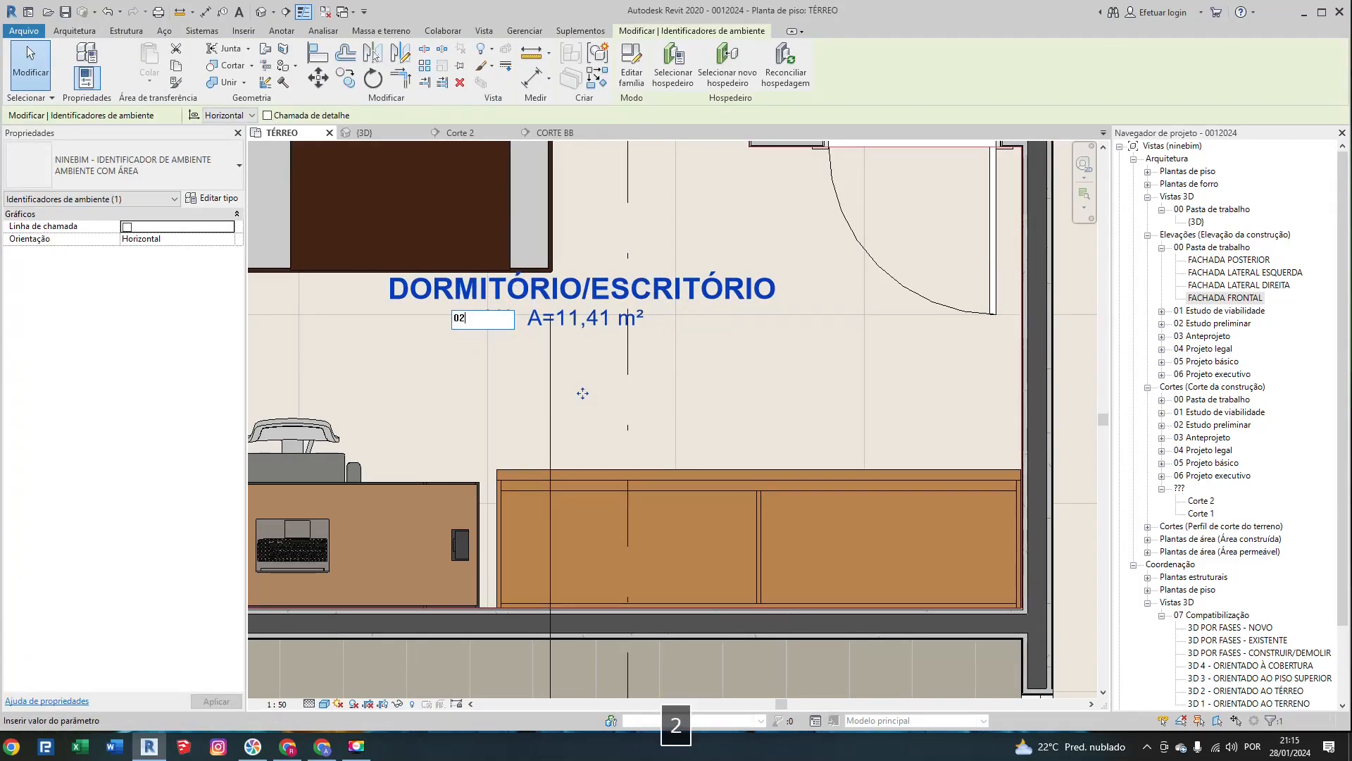
pyautogui.press('Return')
pyautogui.press('Escape')
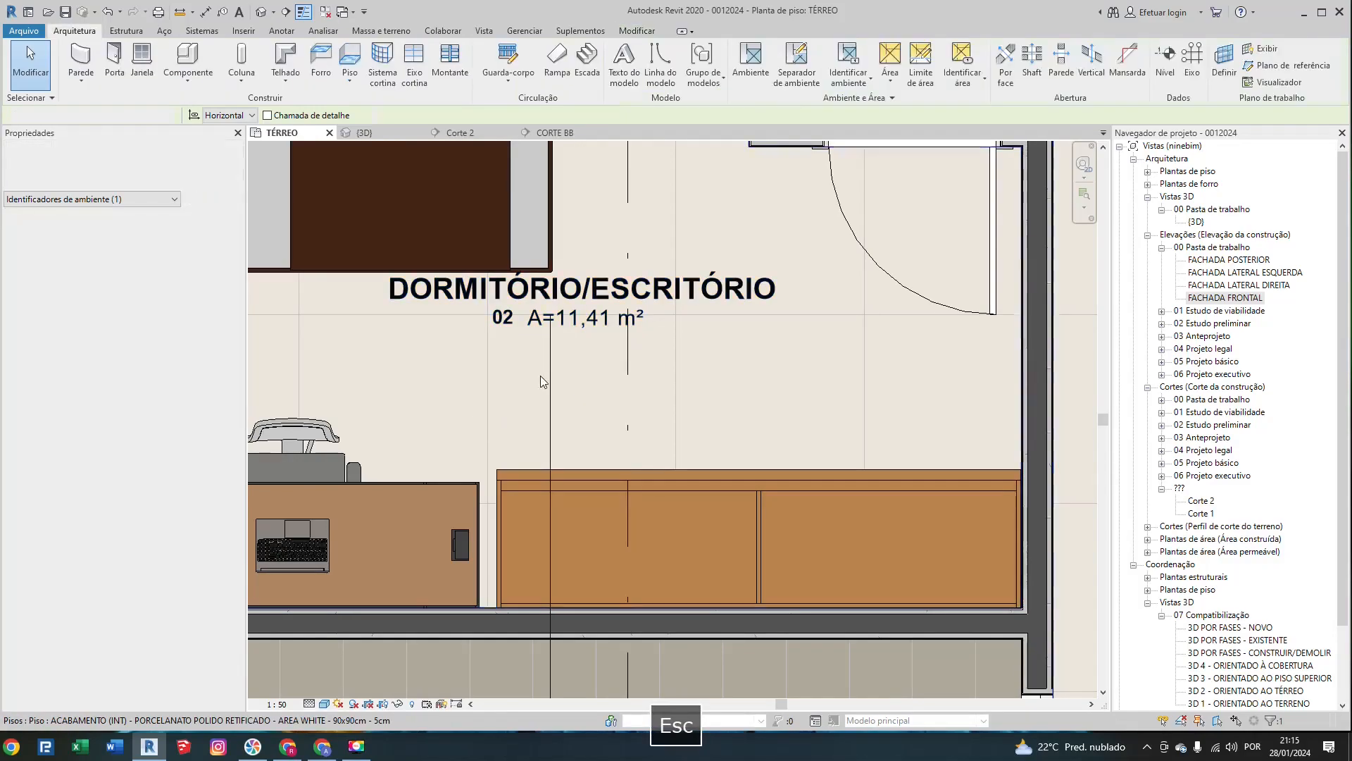
pyautogui.scroll(-1, 536, 374)
pyautogui.scroll(-3, 534, 372)
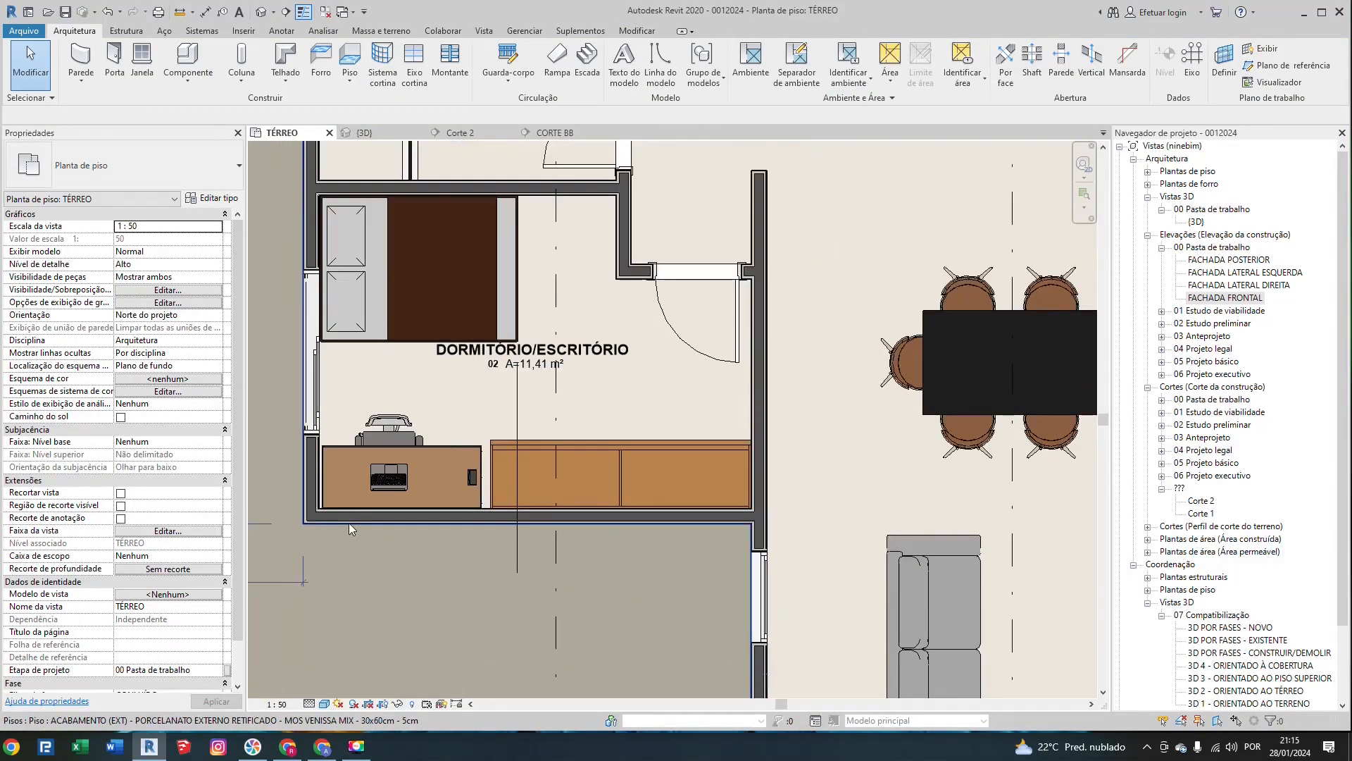
pyautogui.scroll(2, 489, 408)
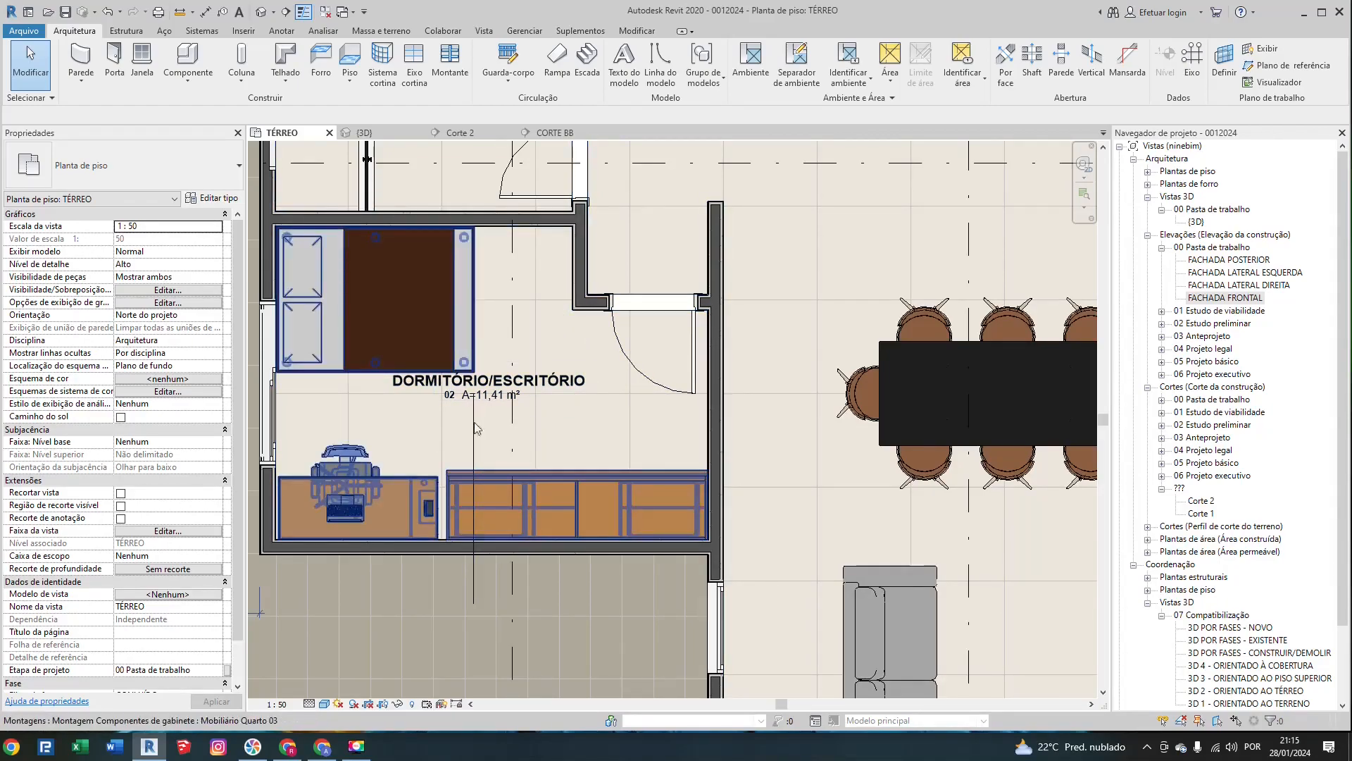
pyautogui.scroll(-3, 458, 464)
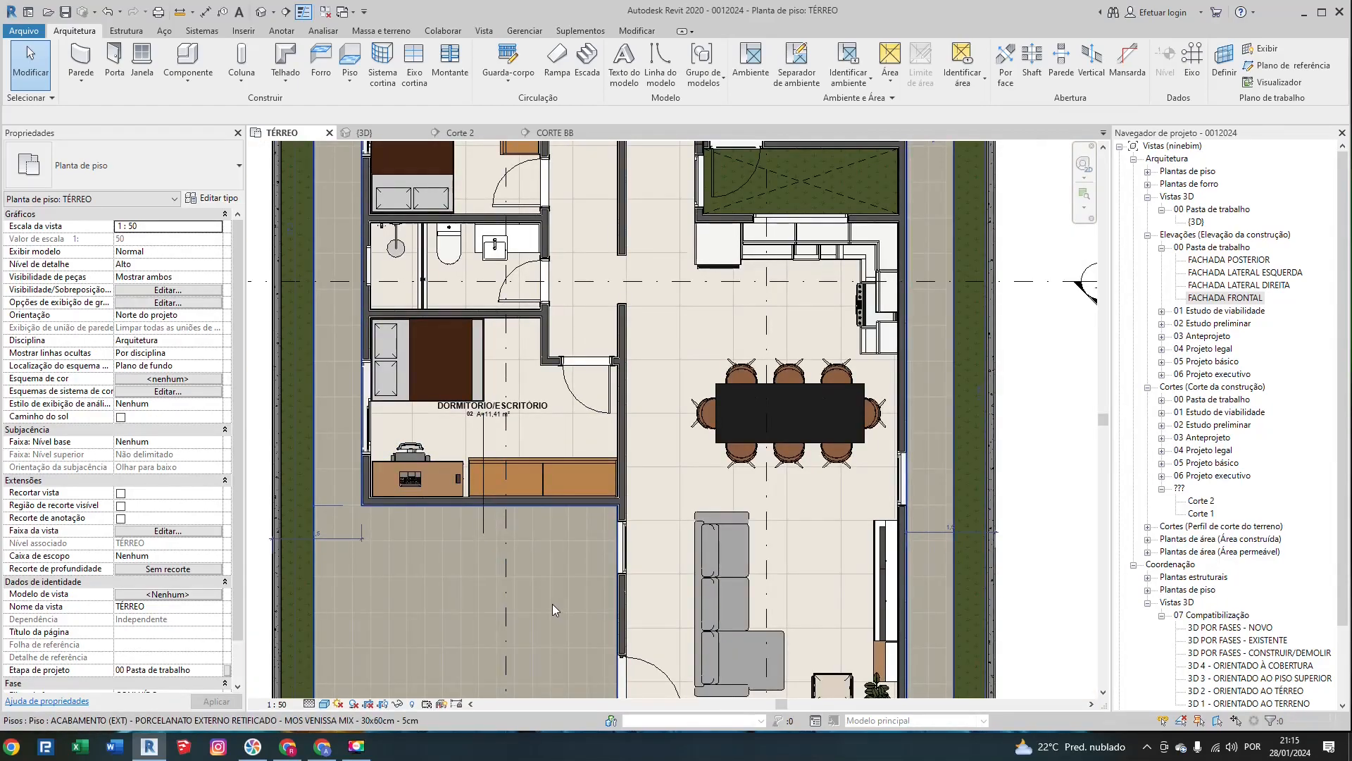
pyautogui.scroll(2, 545, 577)
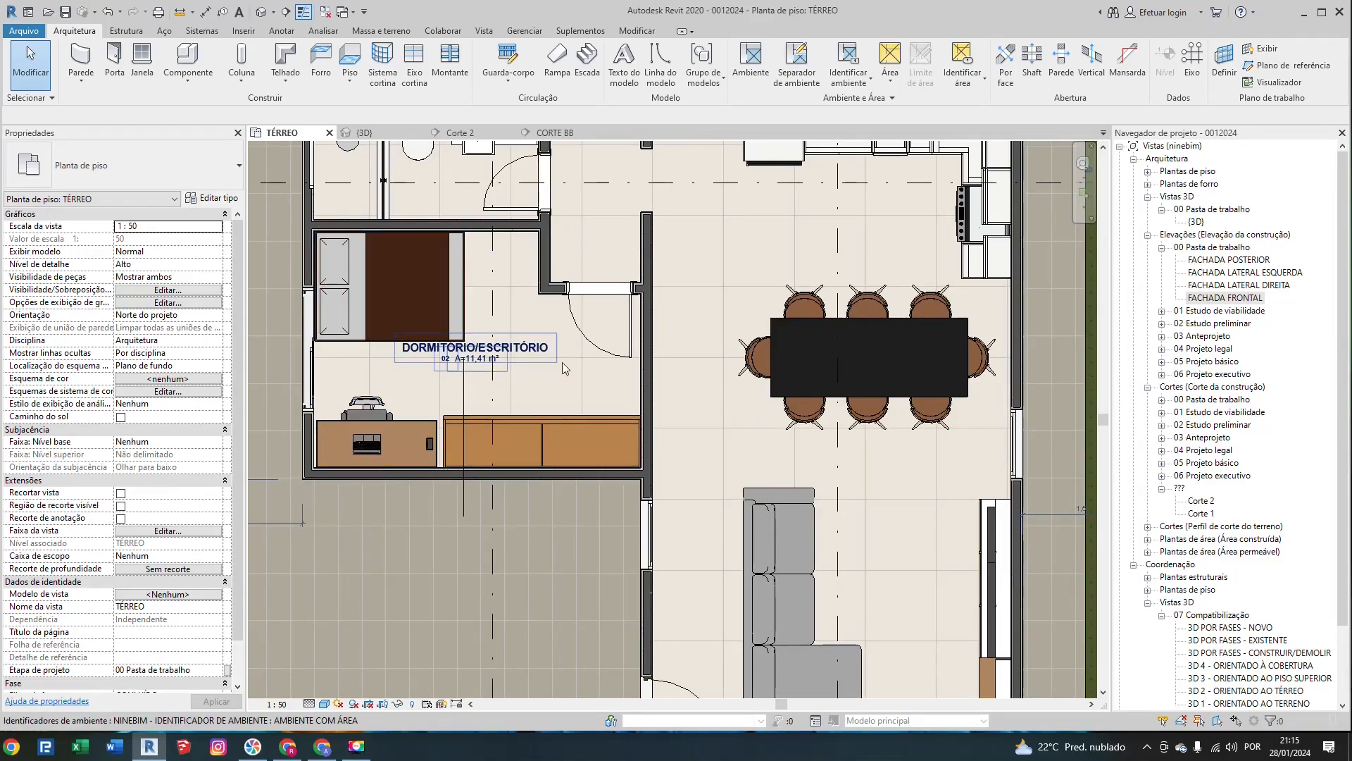
pyautogui.scroll(-4, 707, 416)
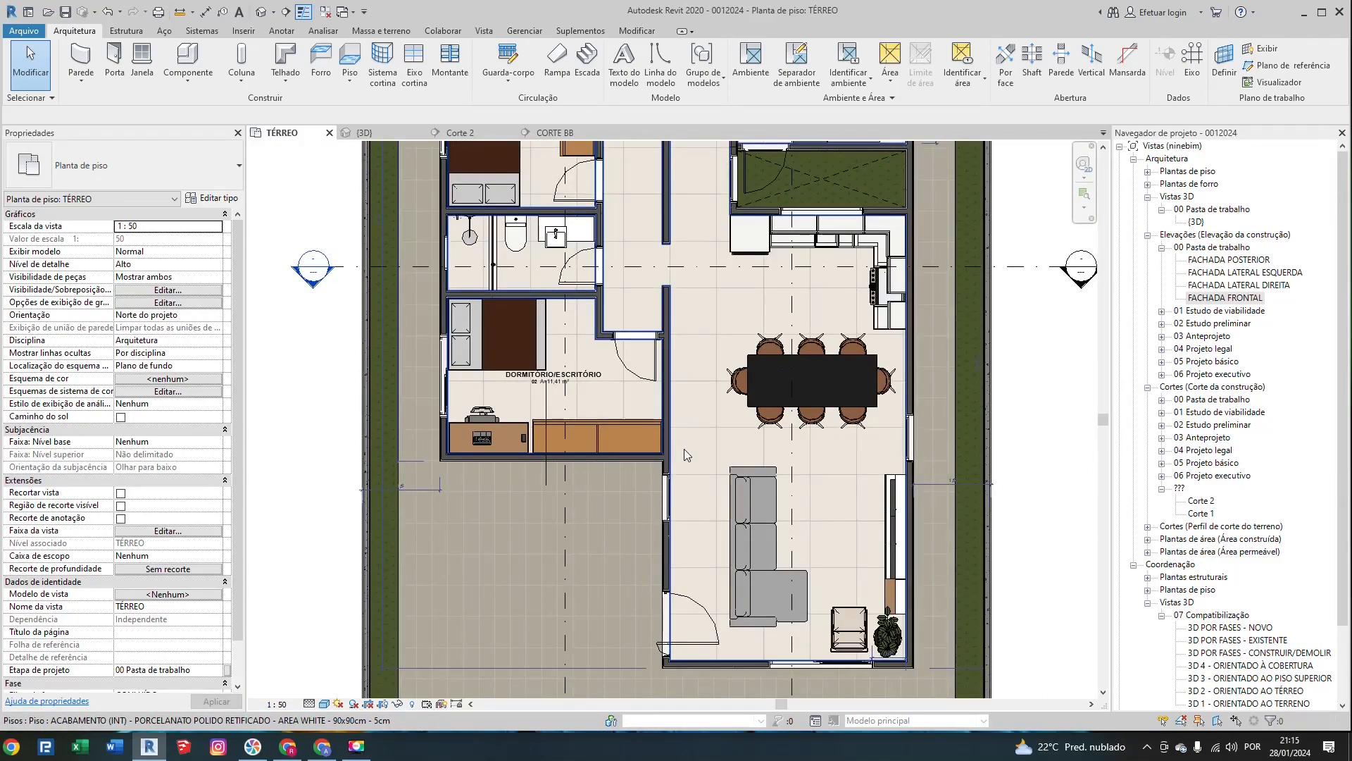
# Step: Save the project
pyautogui.scroll(-2, 673, 445)
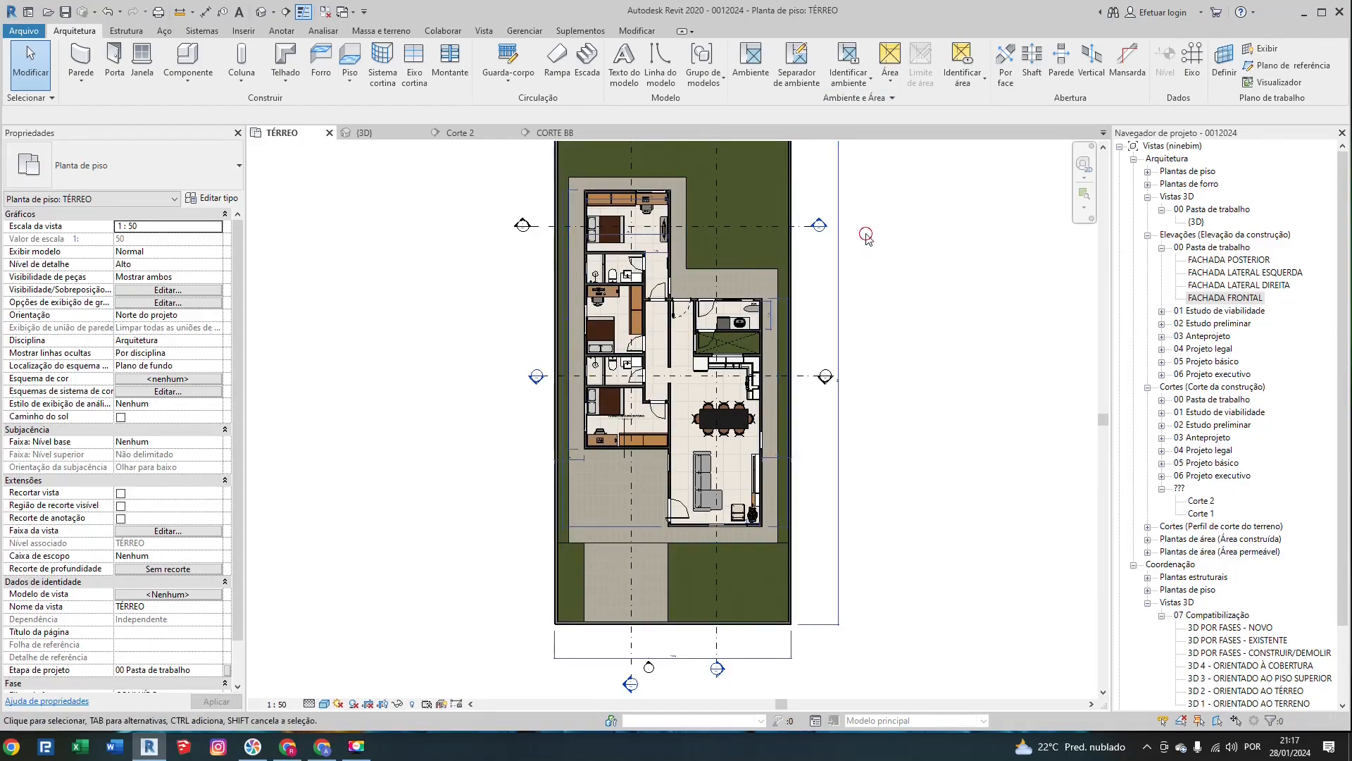
pyautogui.hotkey('ctrl', 's')
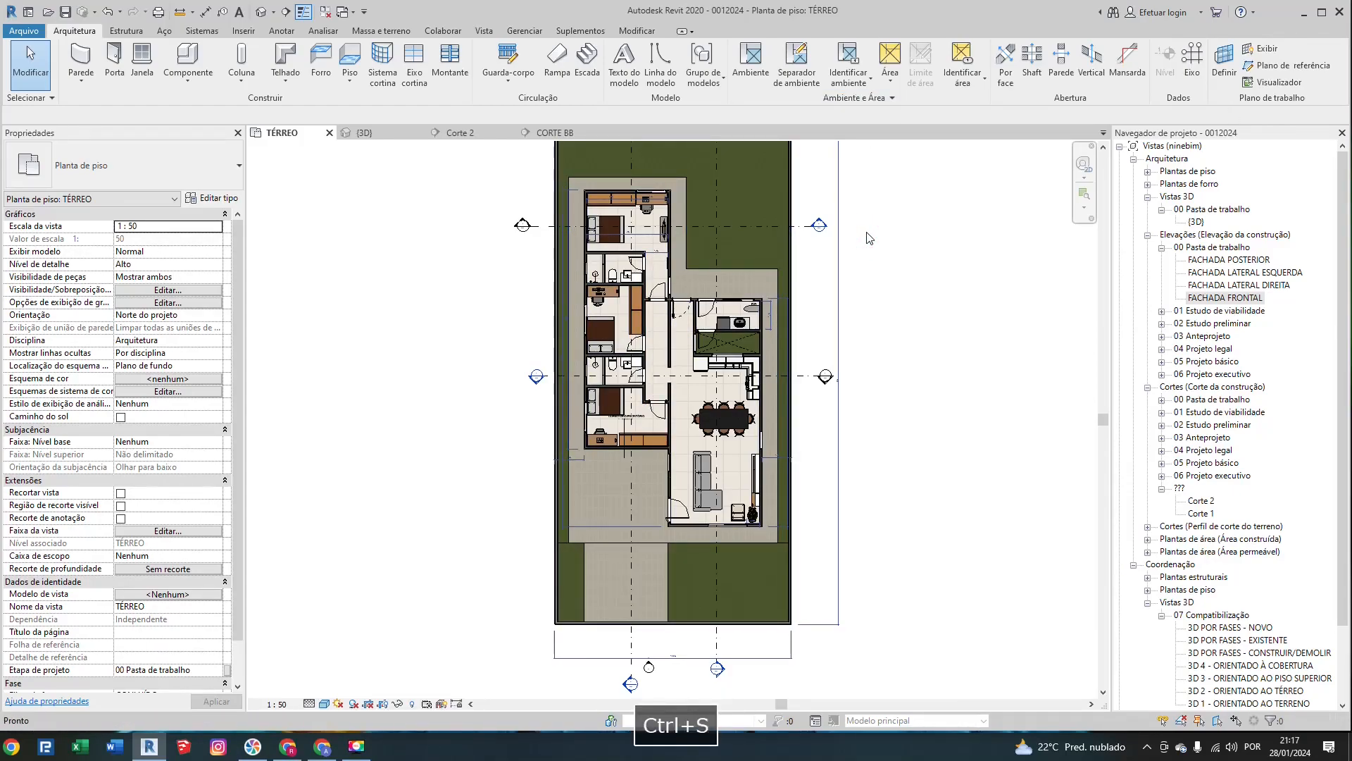